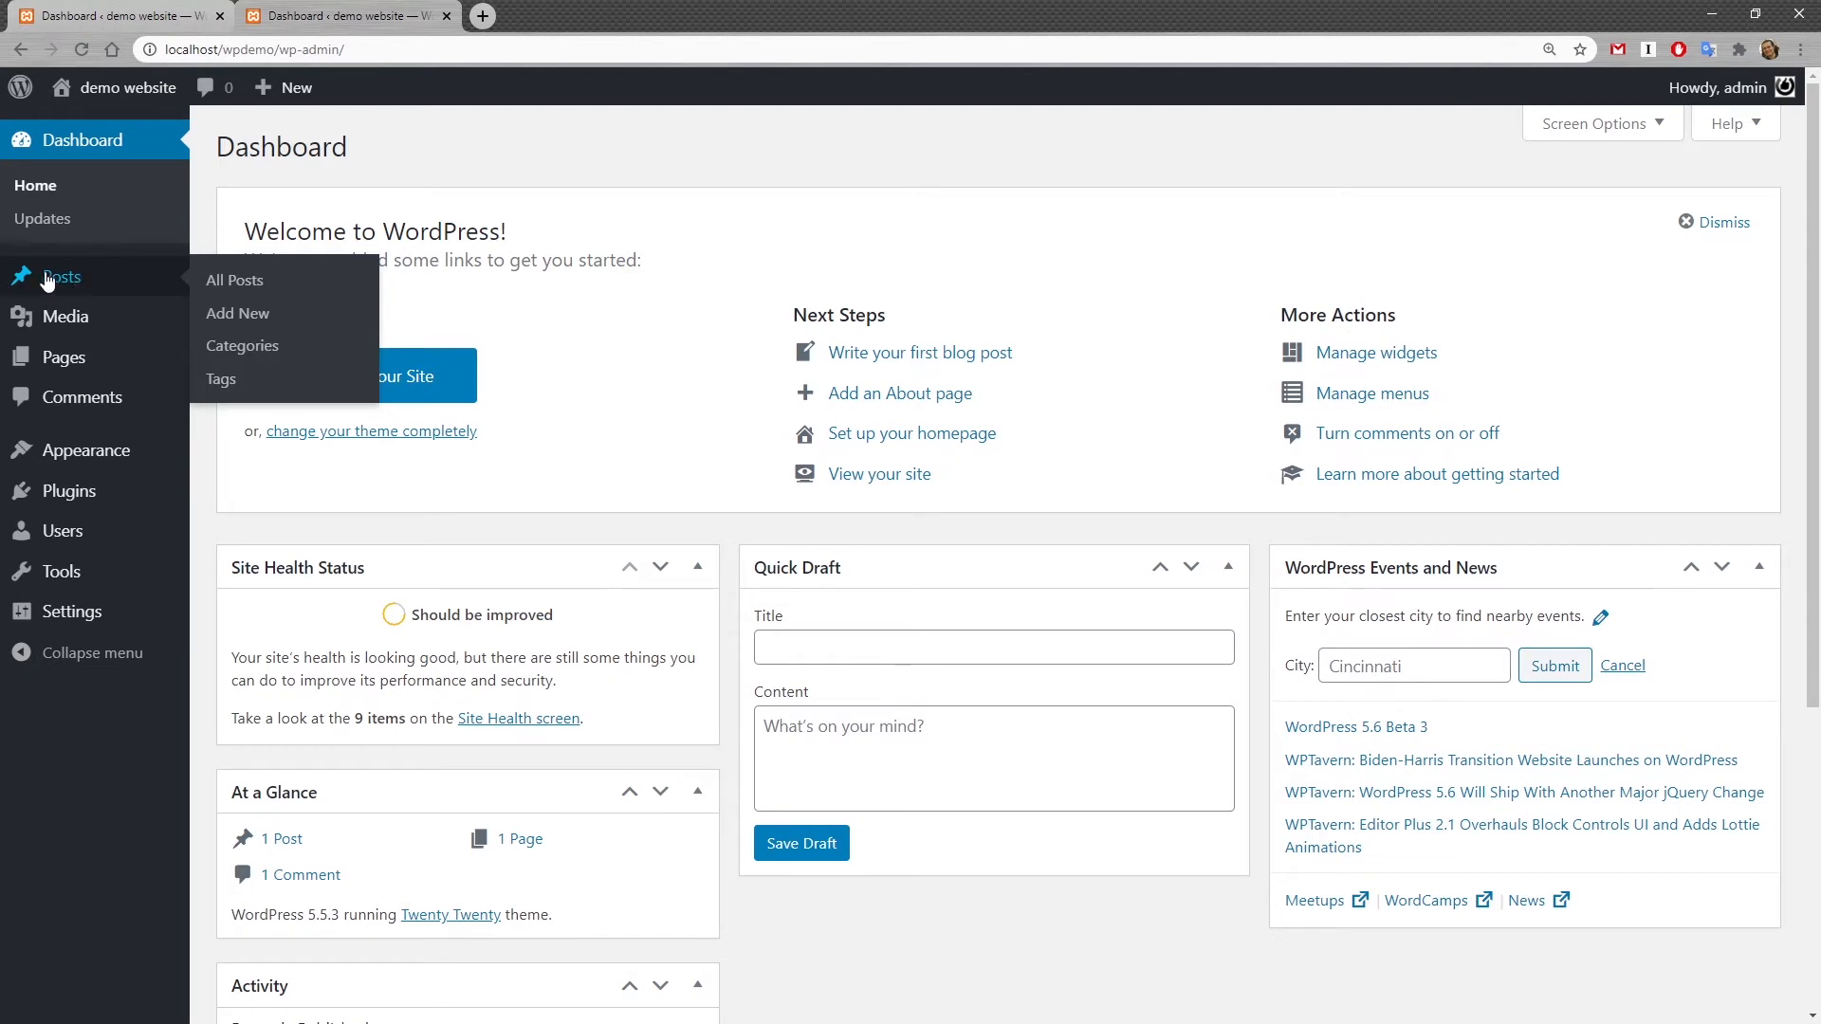
Step: Open the posts list and move the "Hello world!" post to the Trash
mouse_move(66, 361)
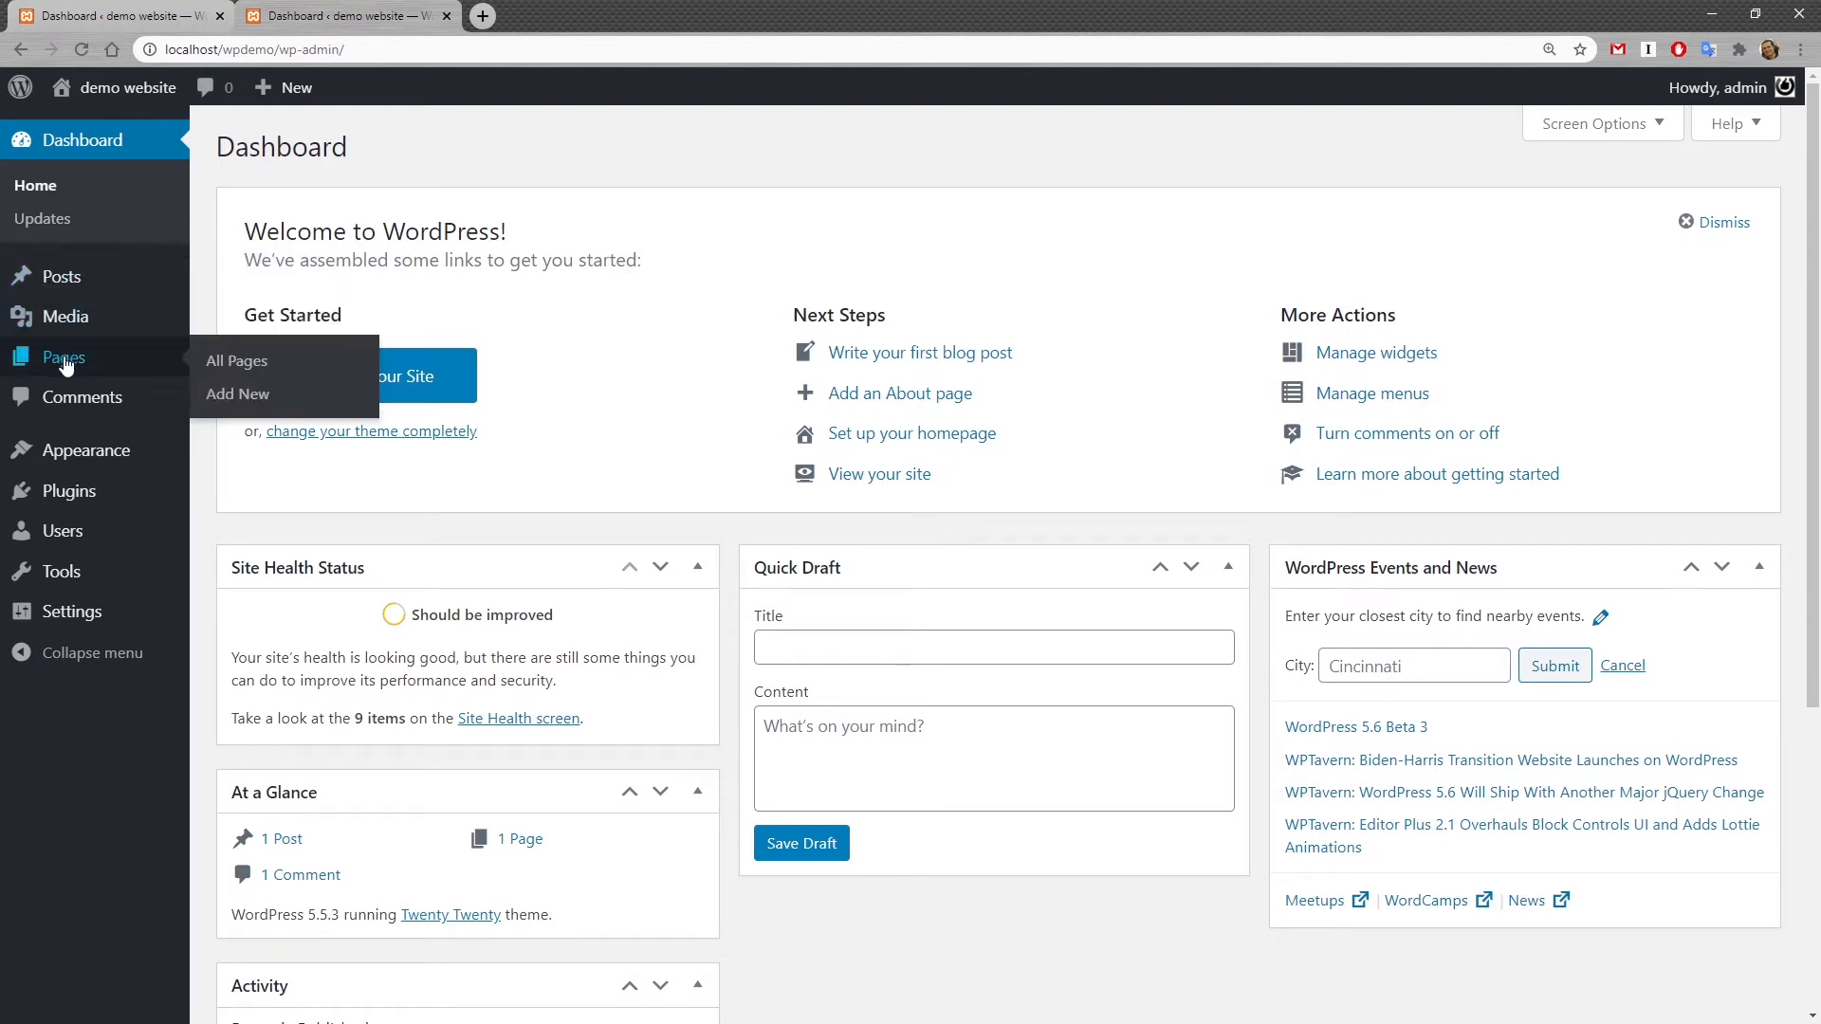
mouse_move(90, 278)
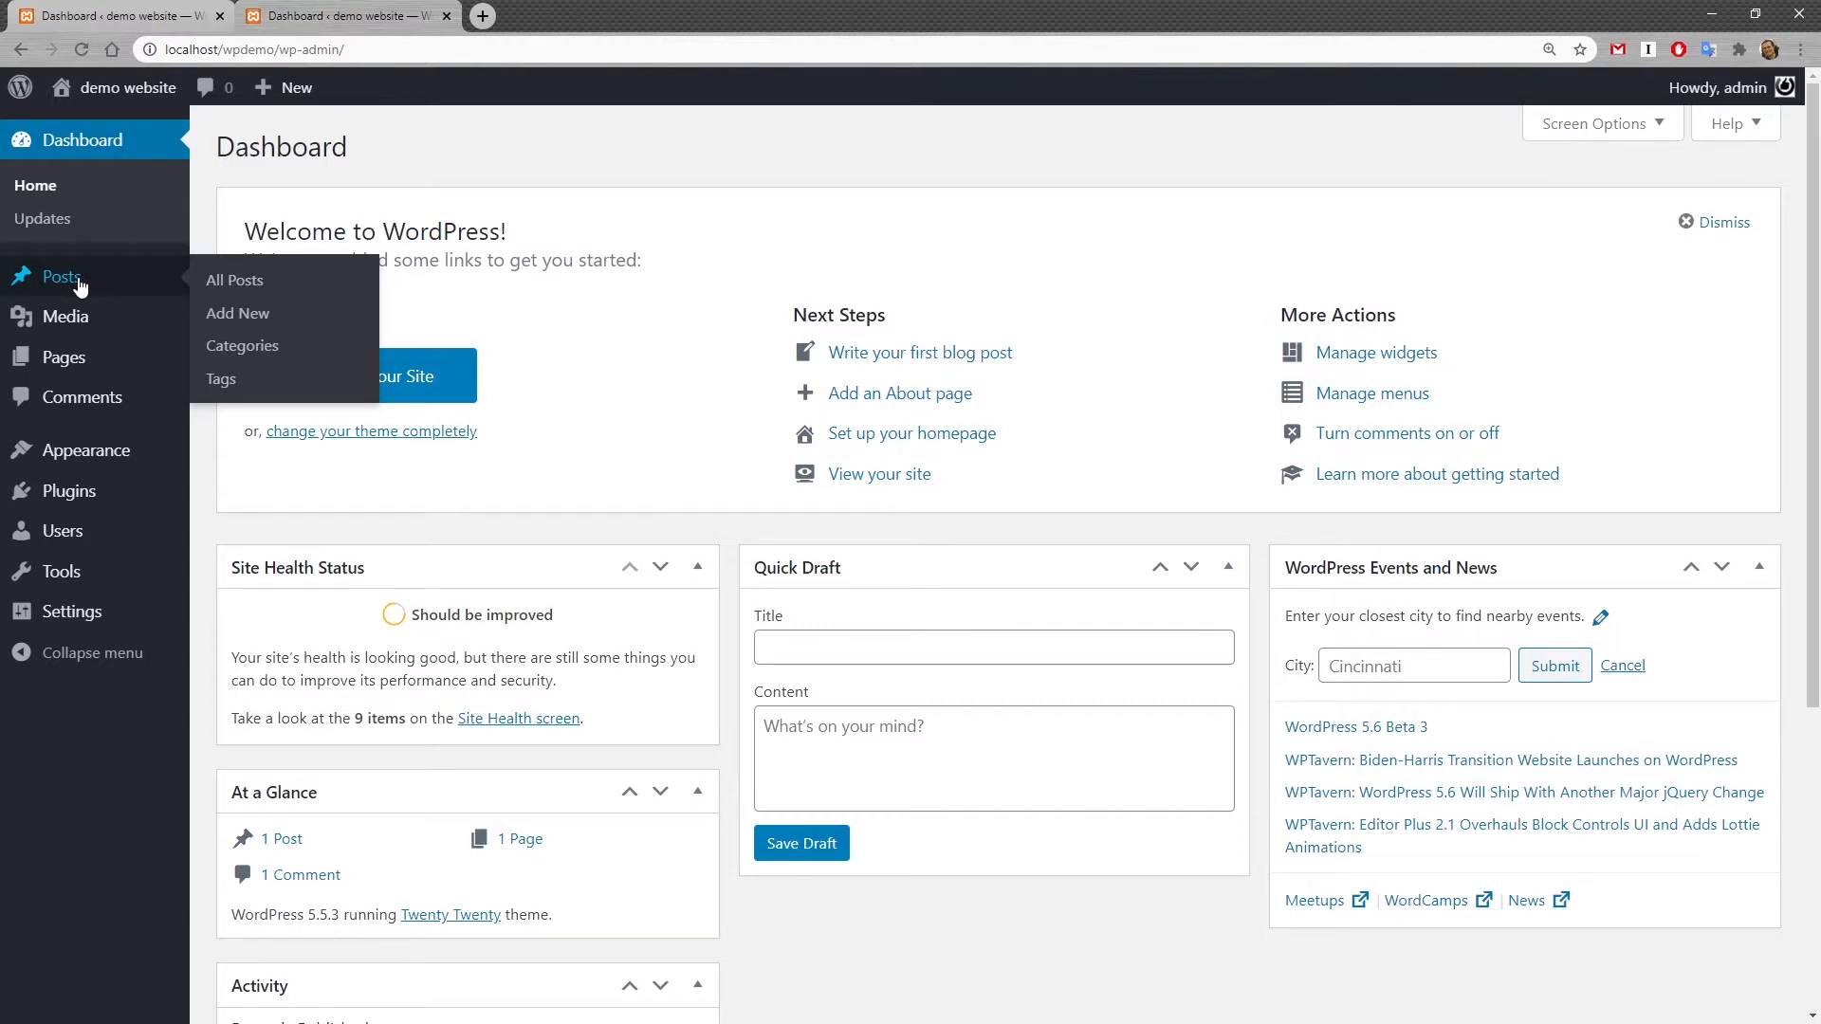
left_click(80, 285)
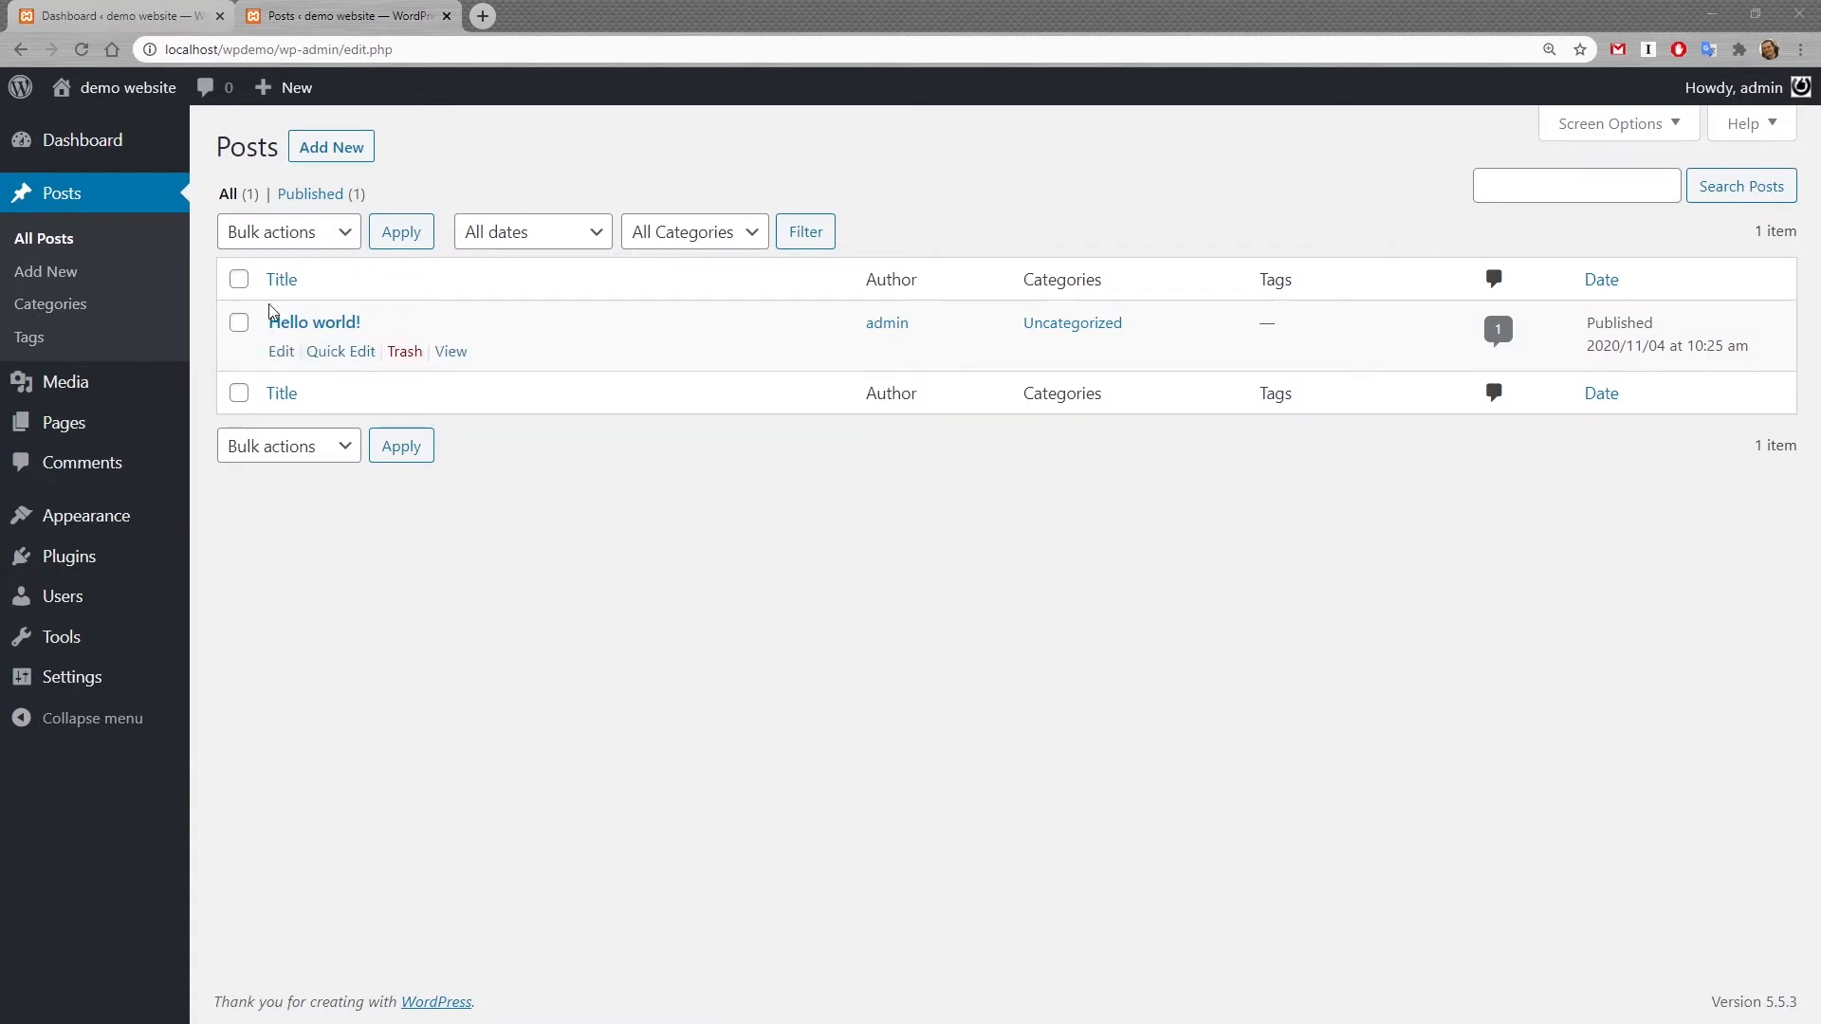
left_click(405, 352)
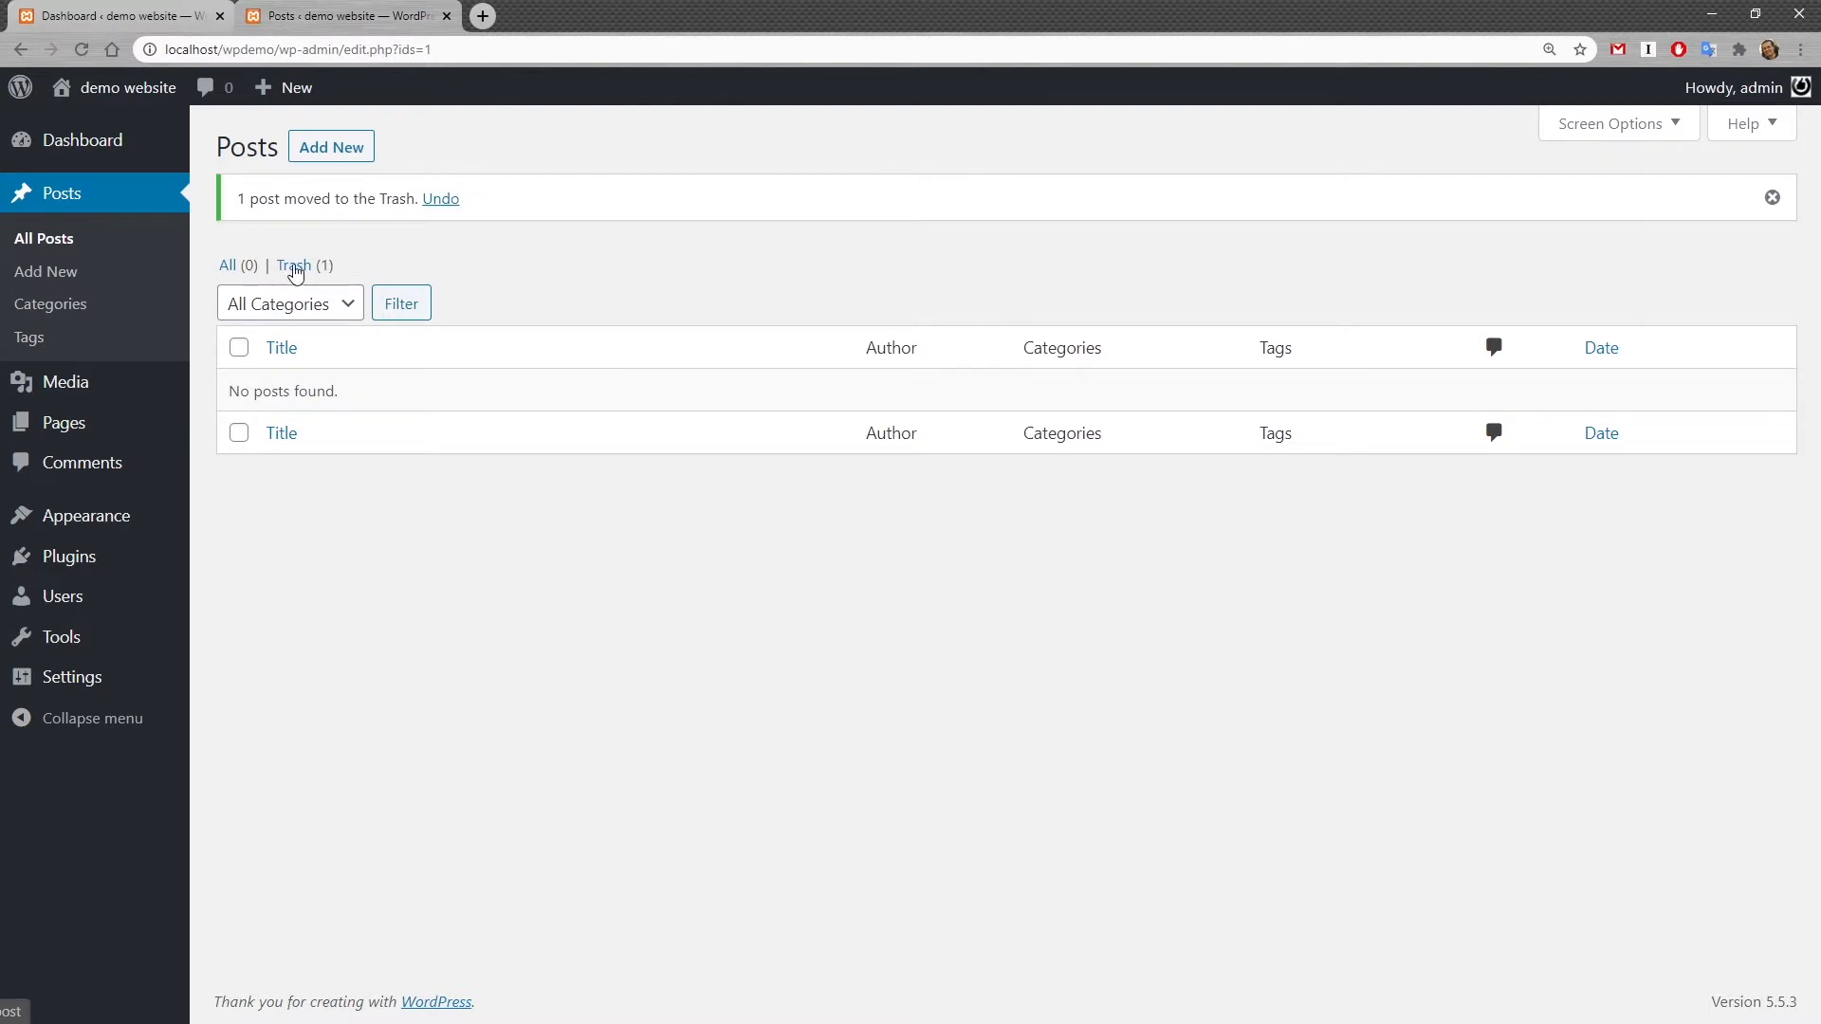
Step: Open the trashed posts and empty the Trash to delete the post permanently
left_click(294, 266)
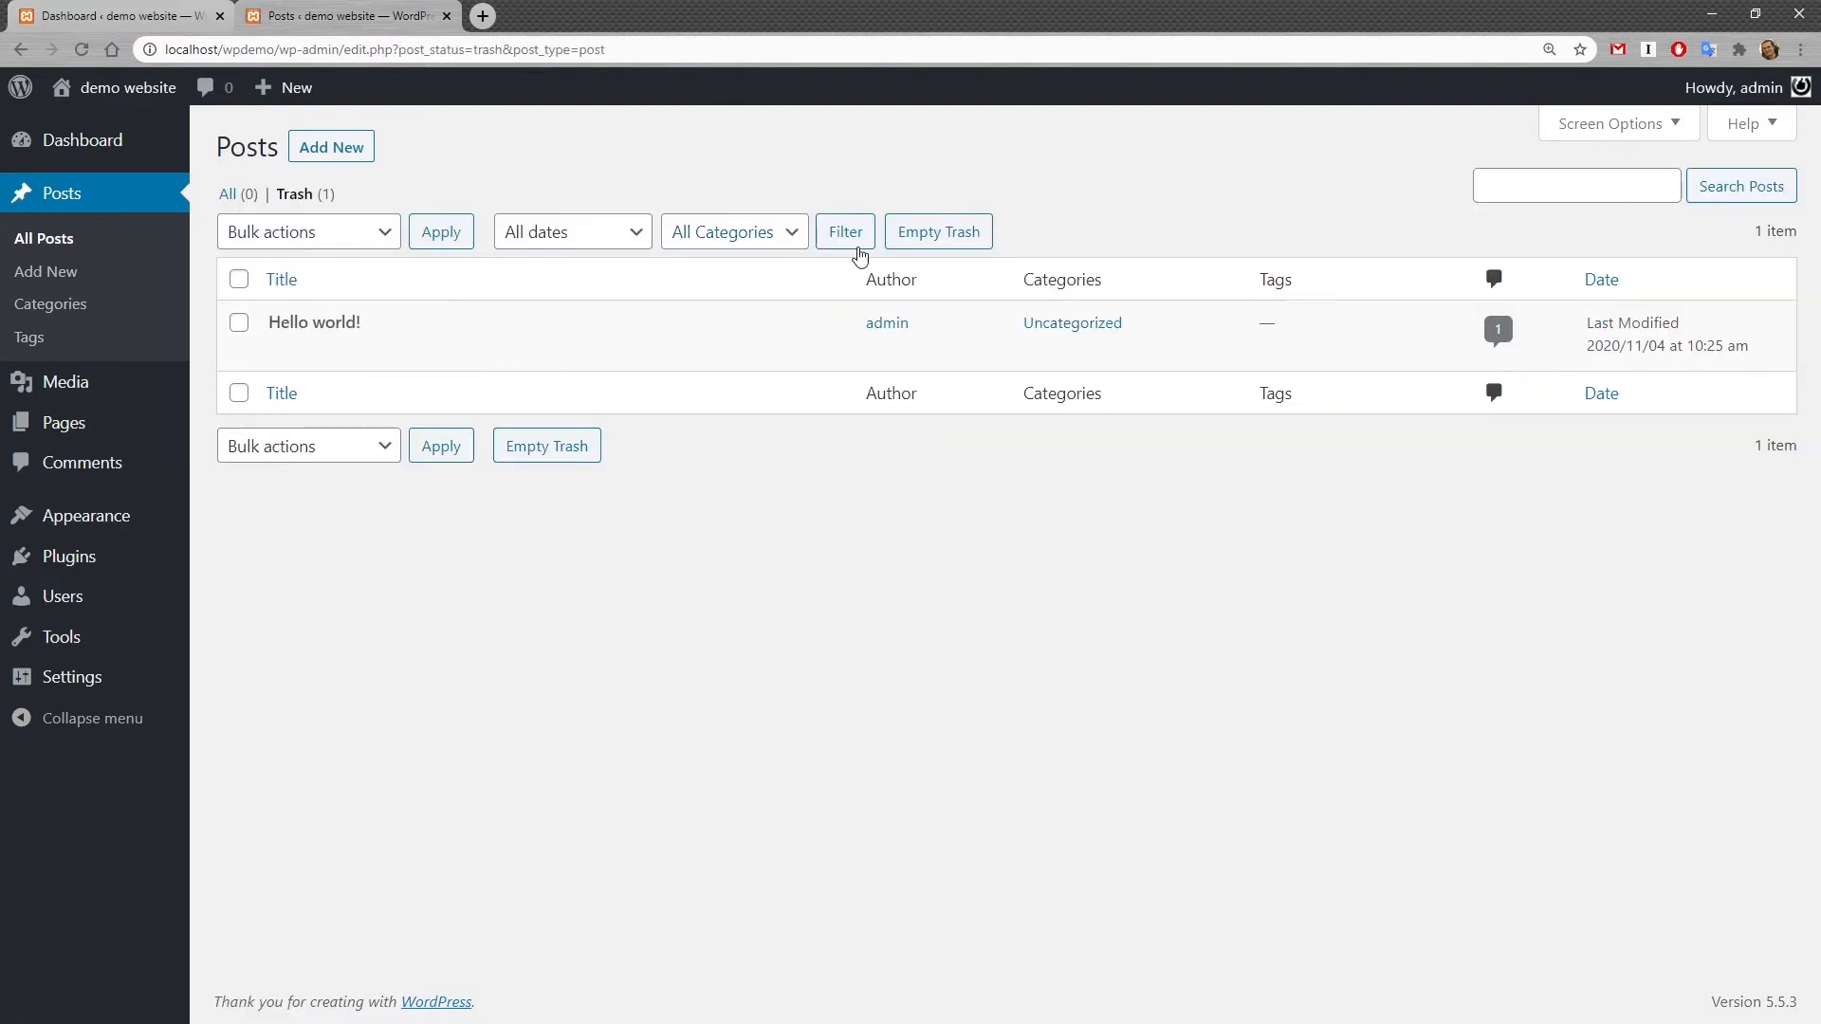
left_click(974, 242)
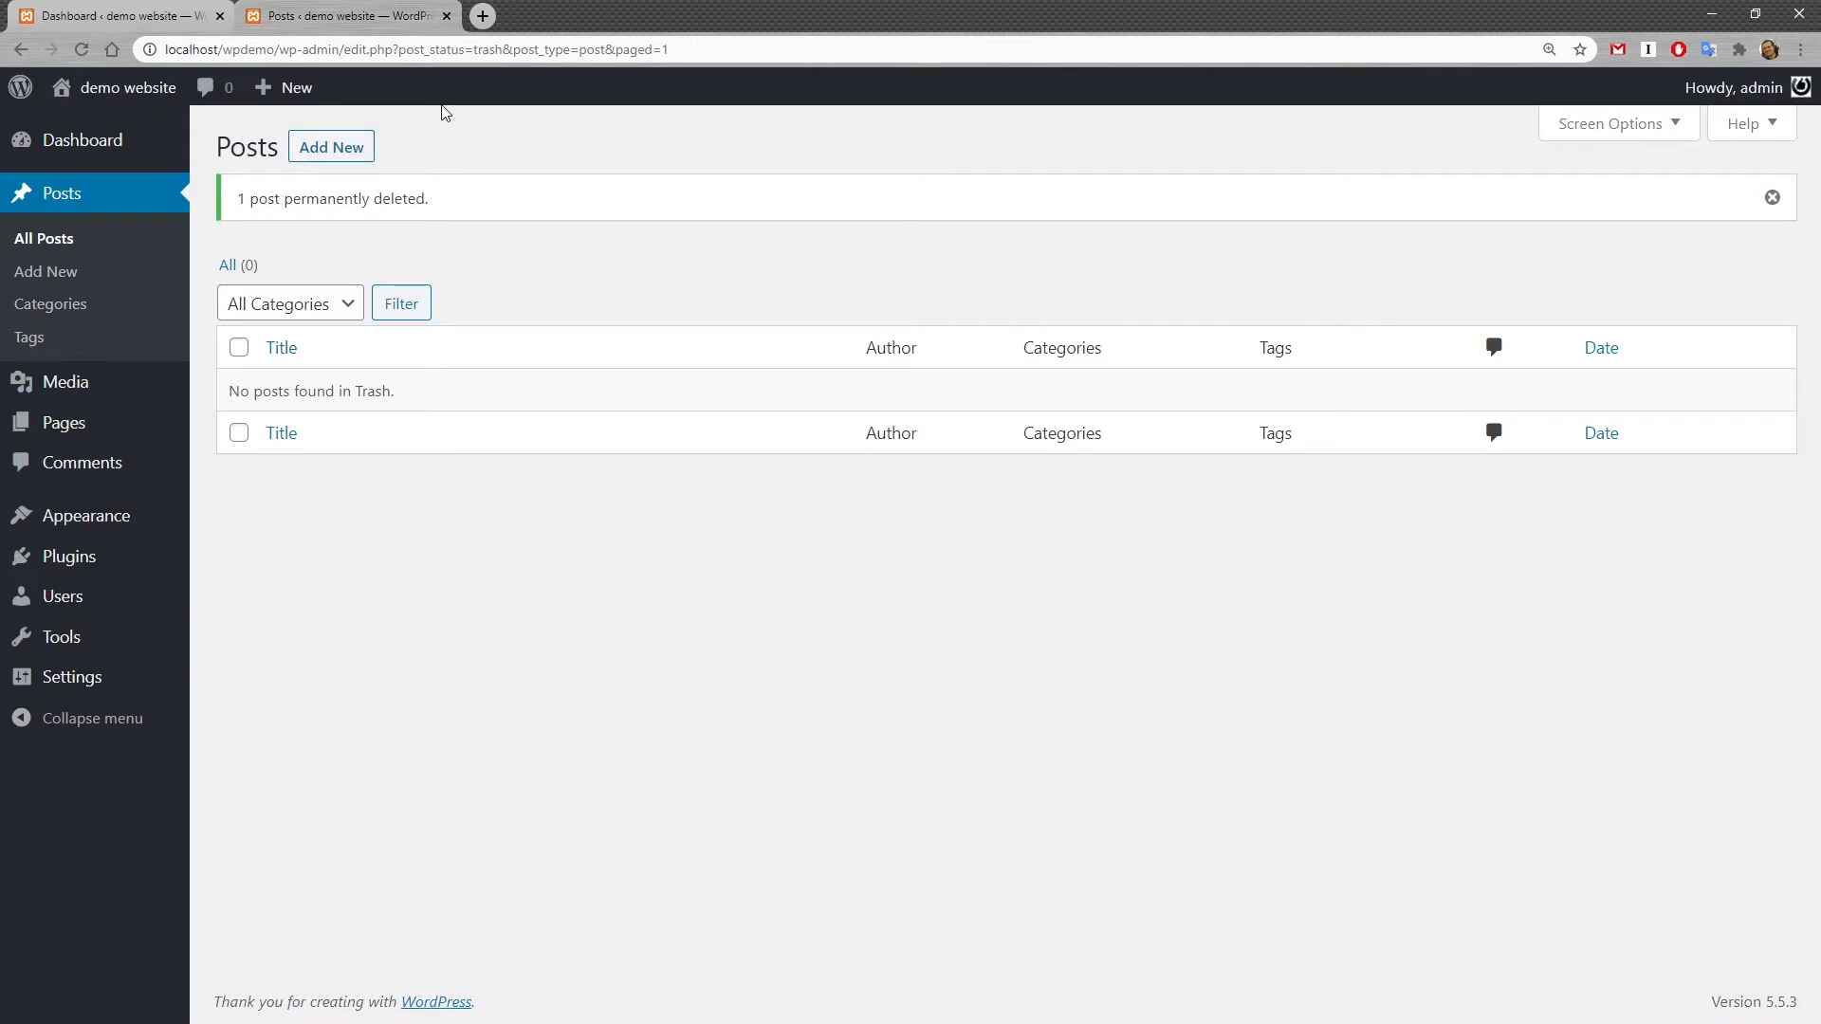
Step: Start a new post and give it the title "My first cool post"
left_click(46, 275)
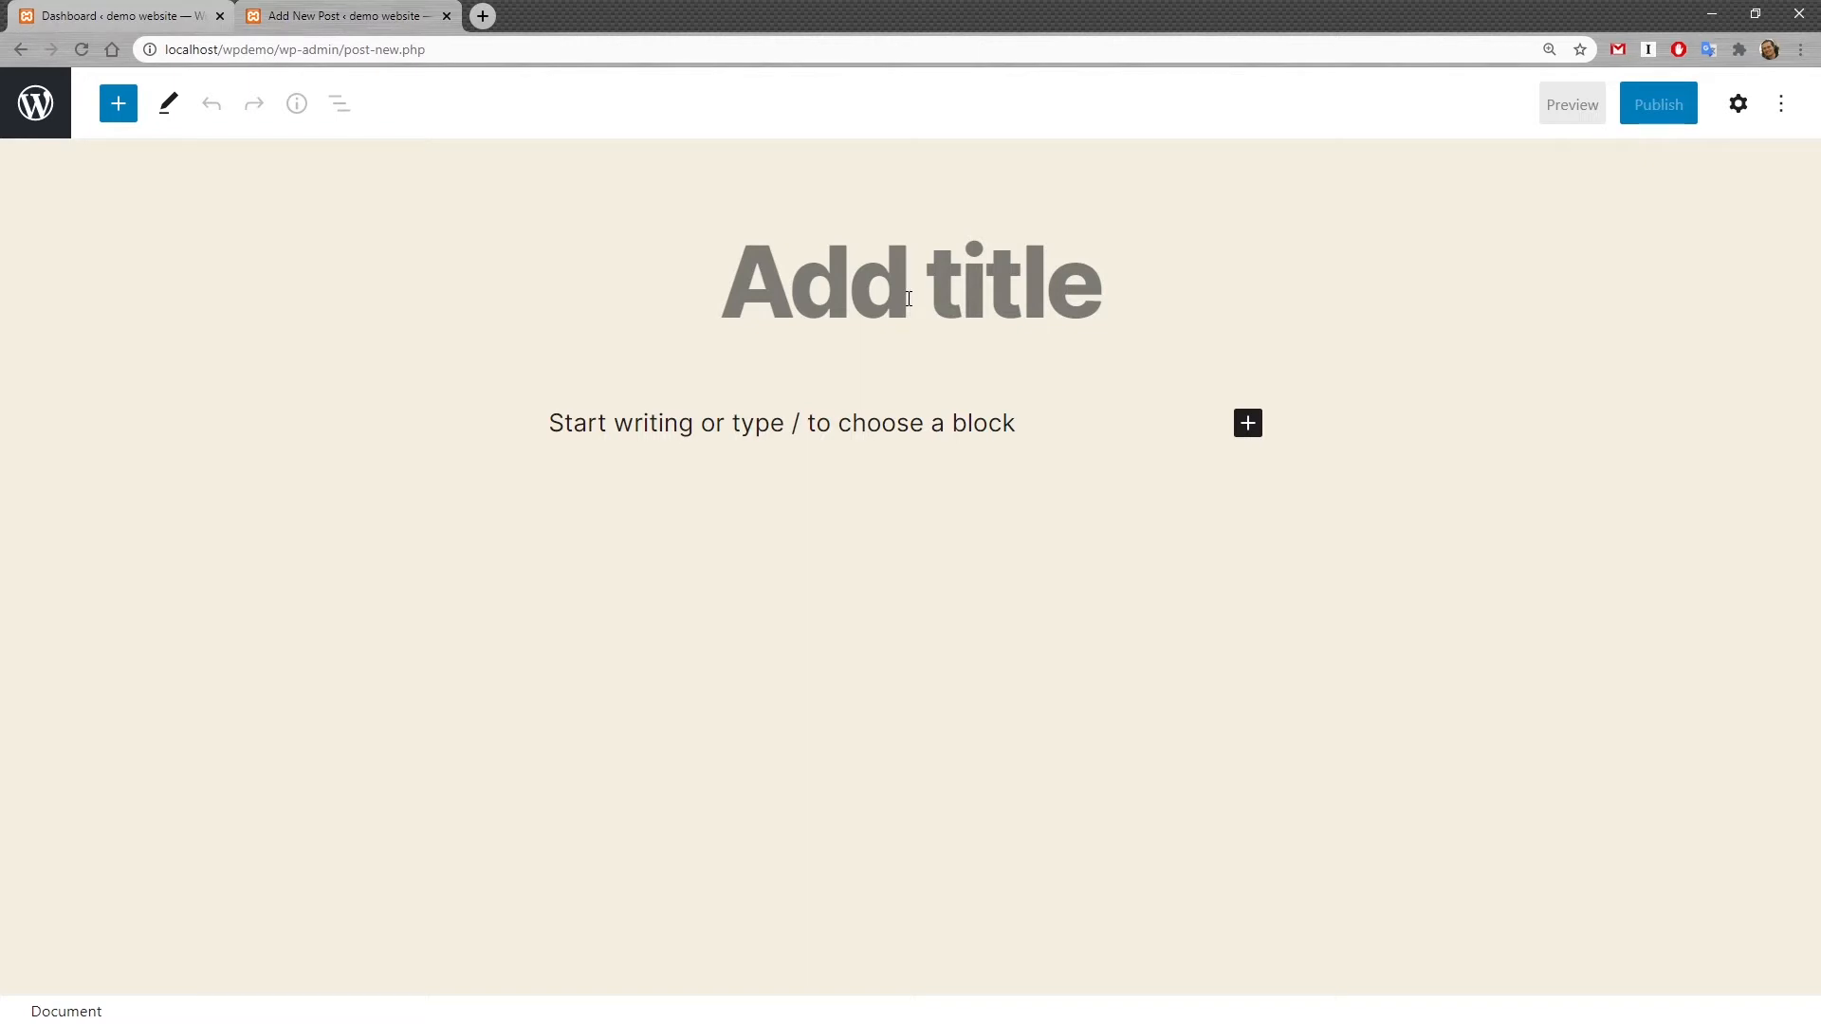
type("My fi")
type("rst coo")
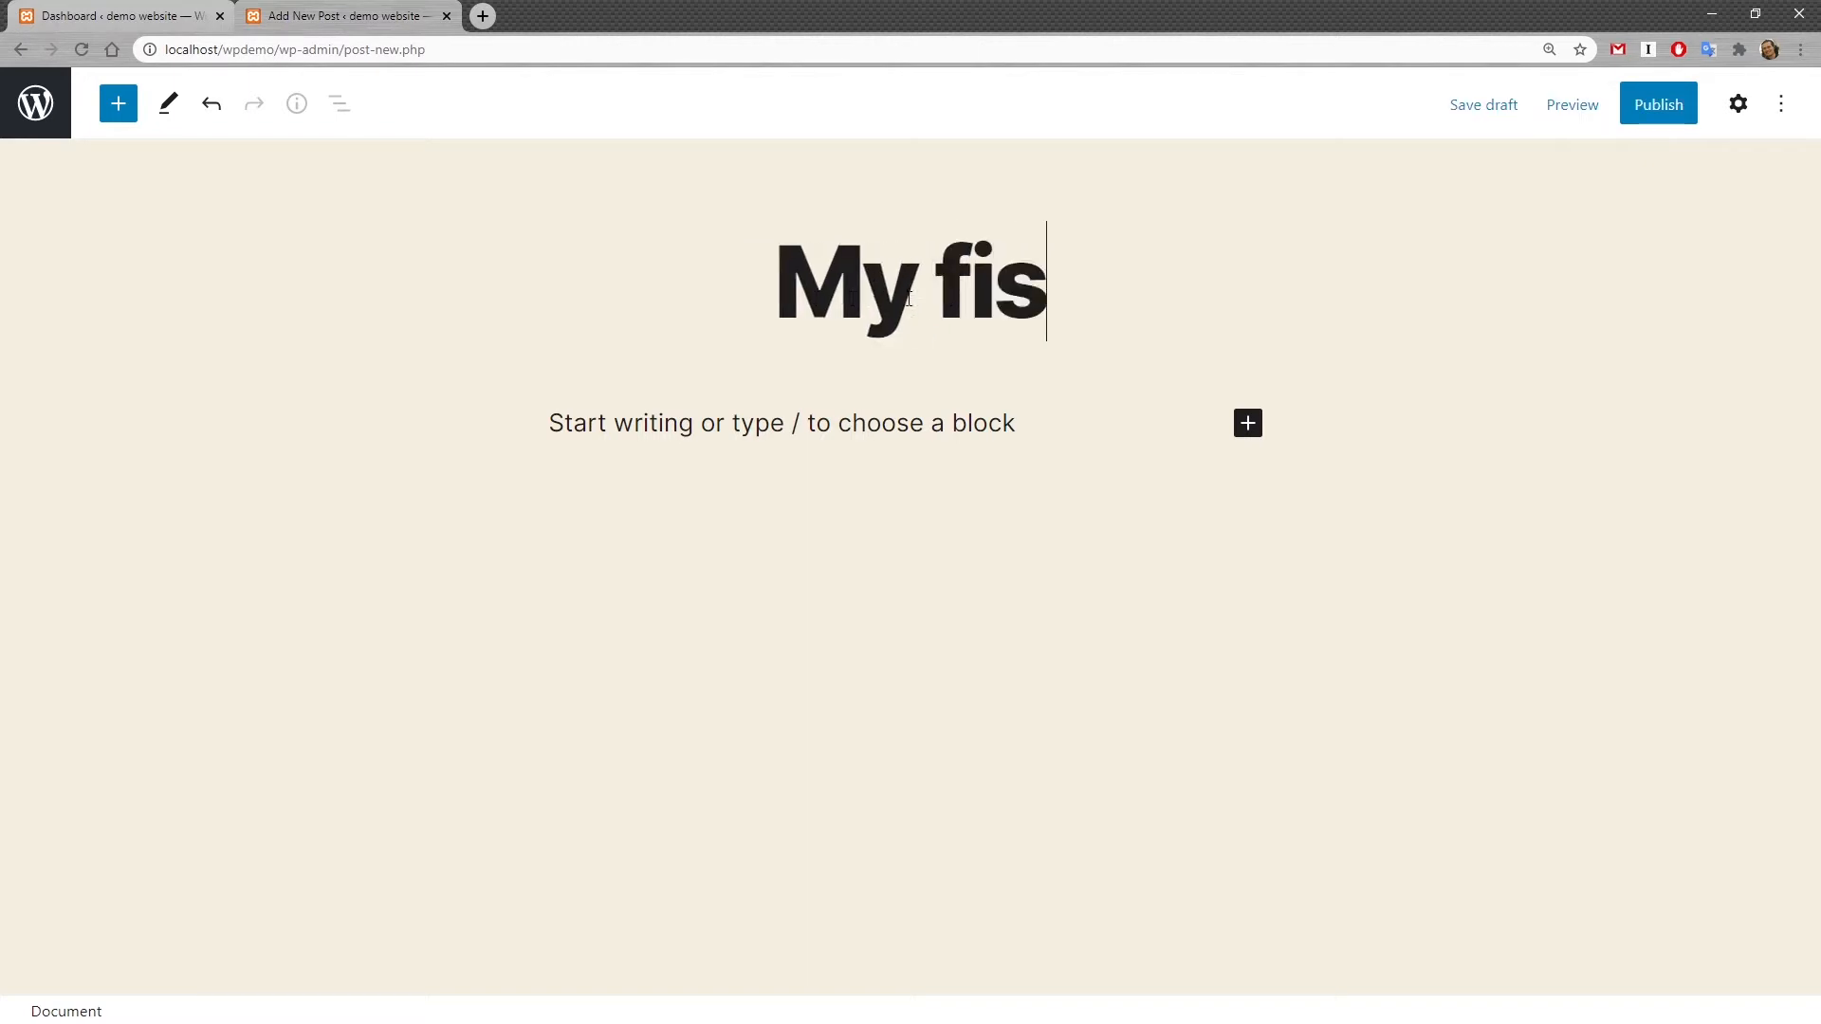
type("l post")
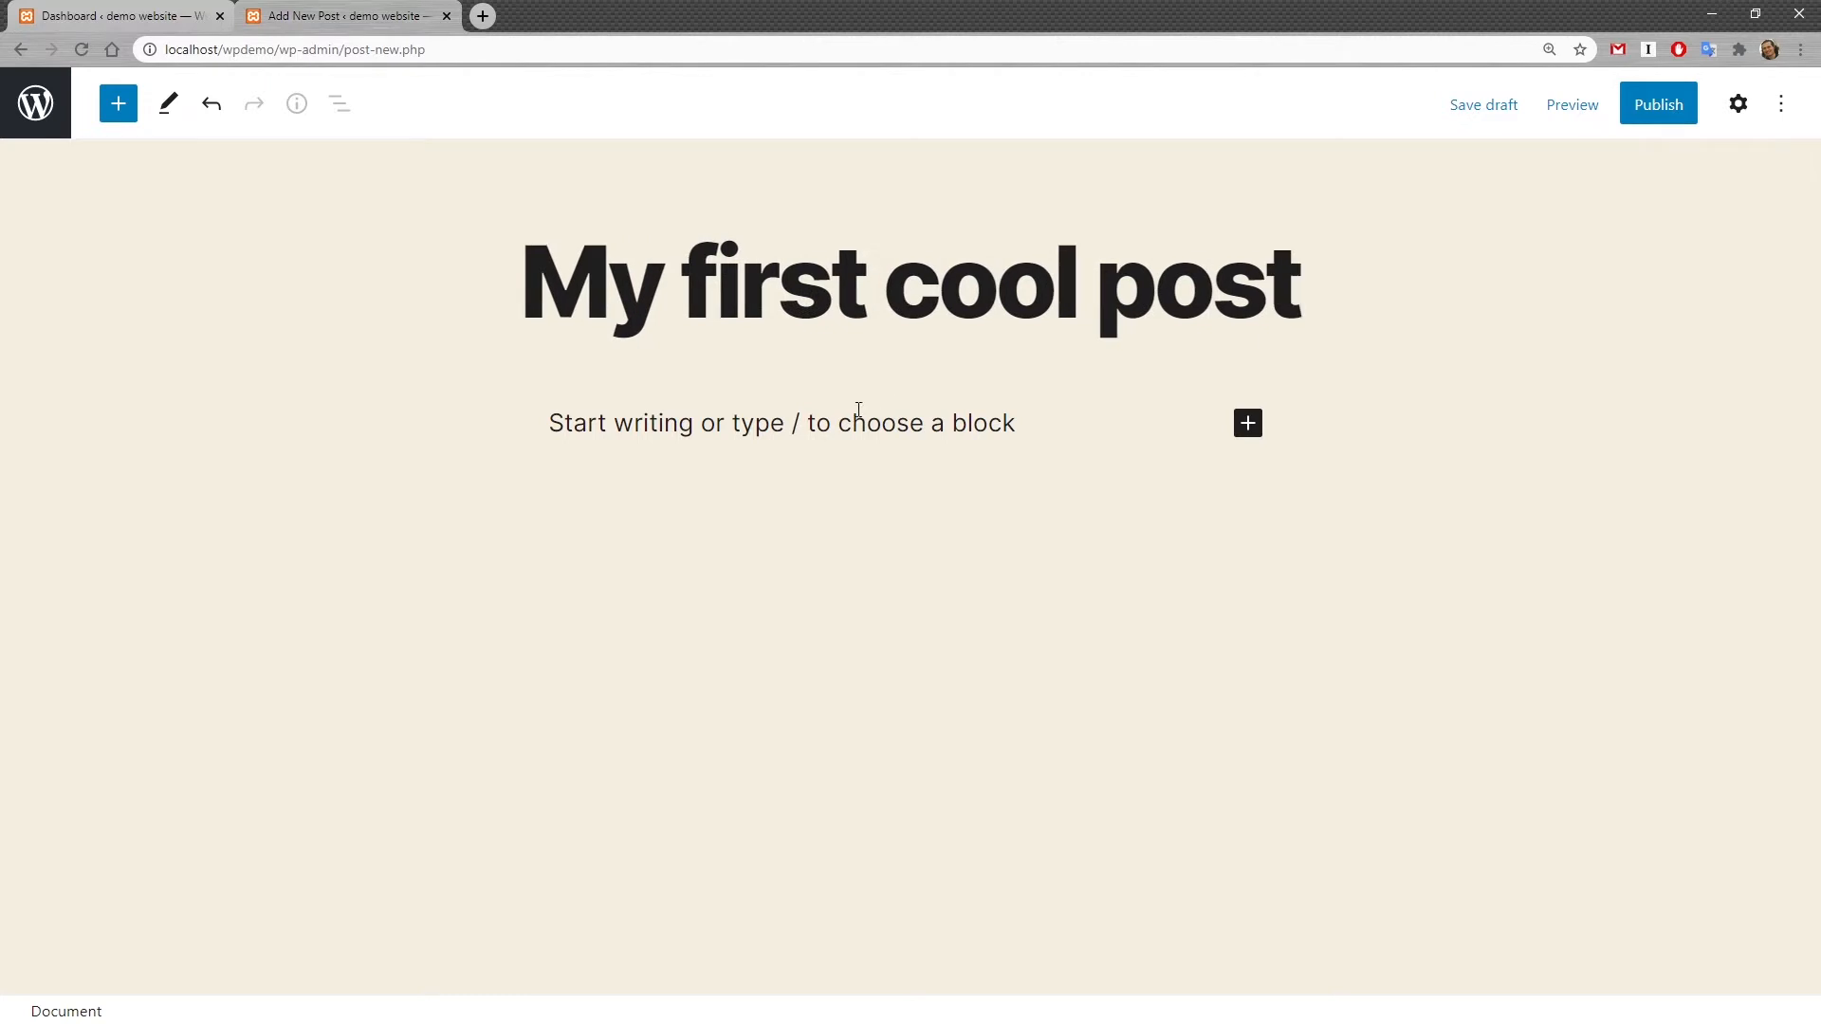
Step: Open the full block inserter and scroll through the available block categories
left_click(939, 424)
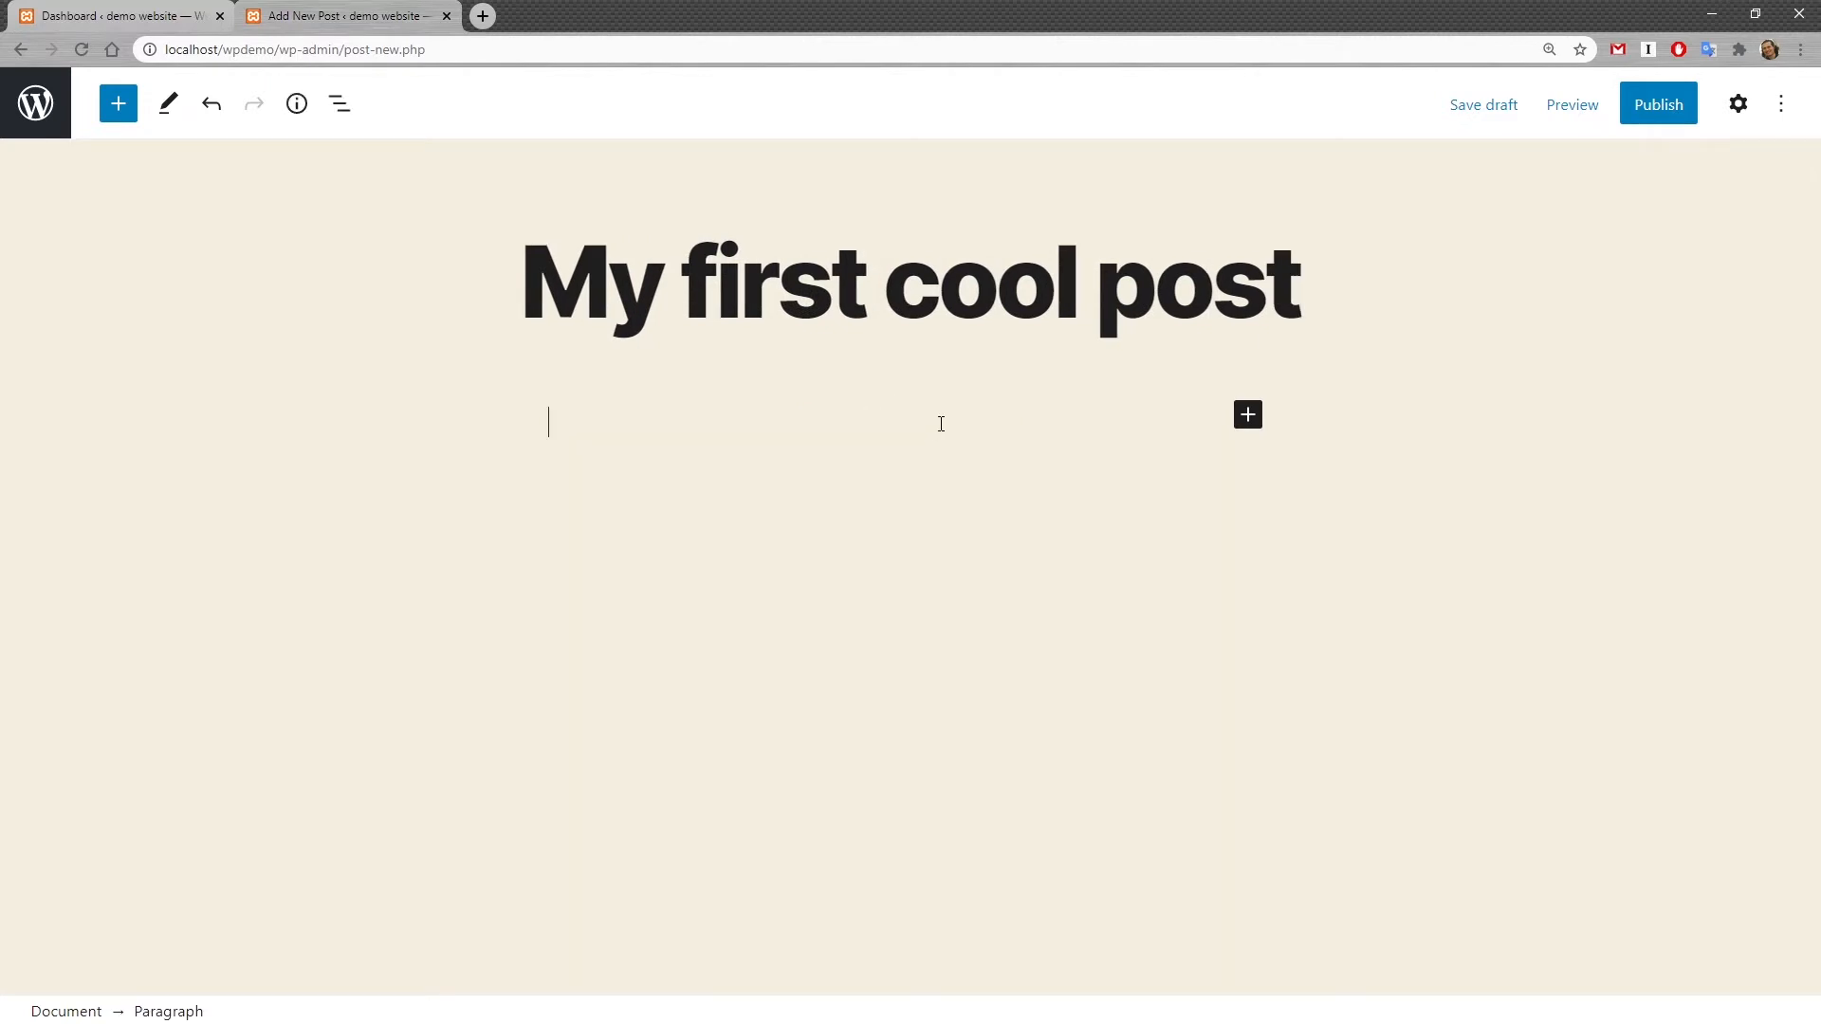
left_click(1249, 417)
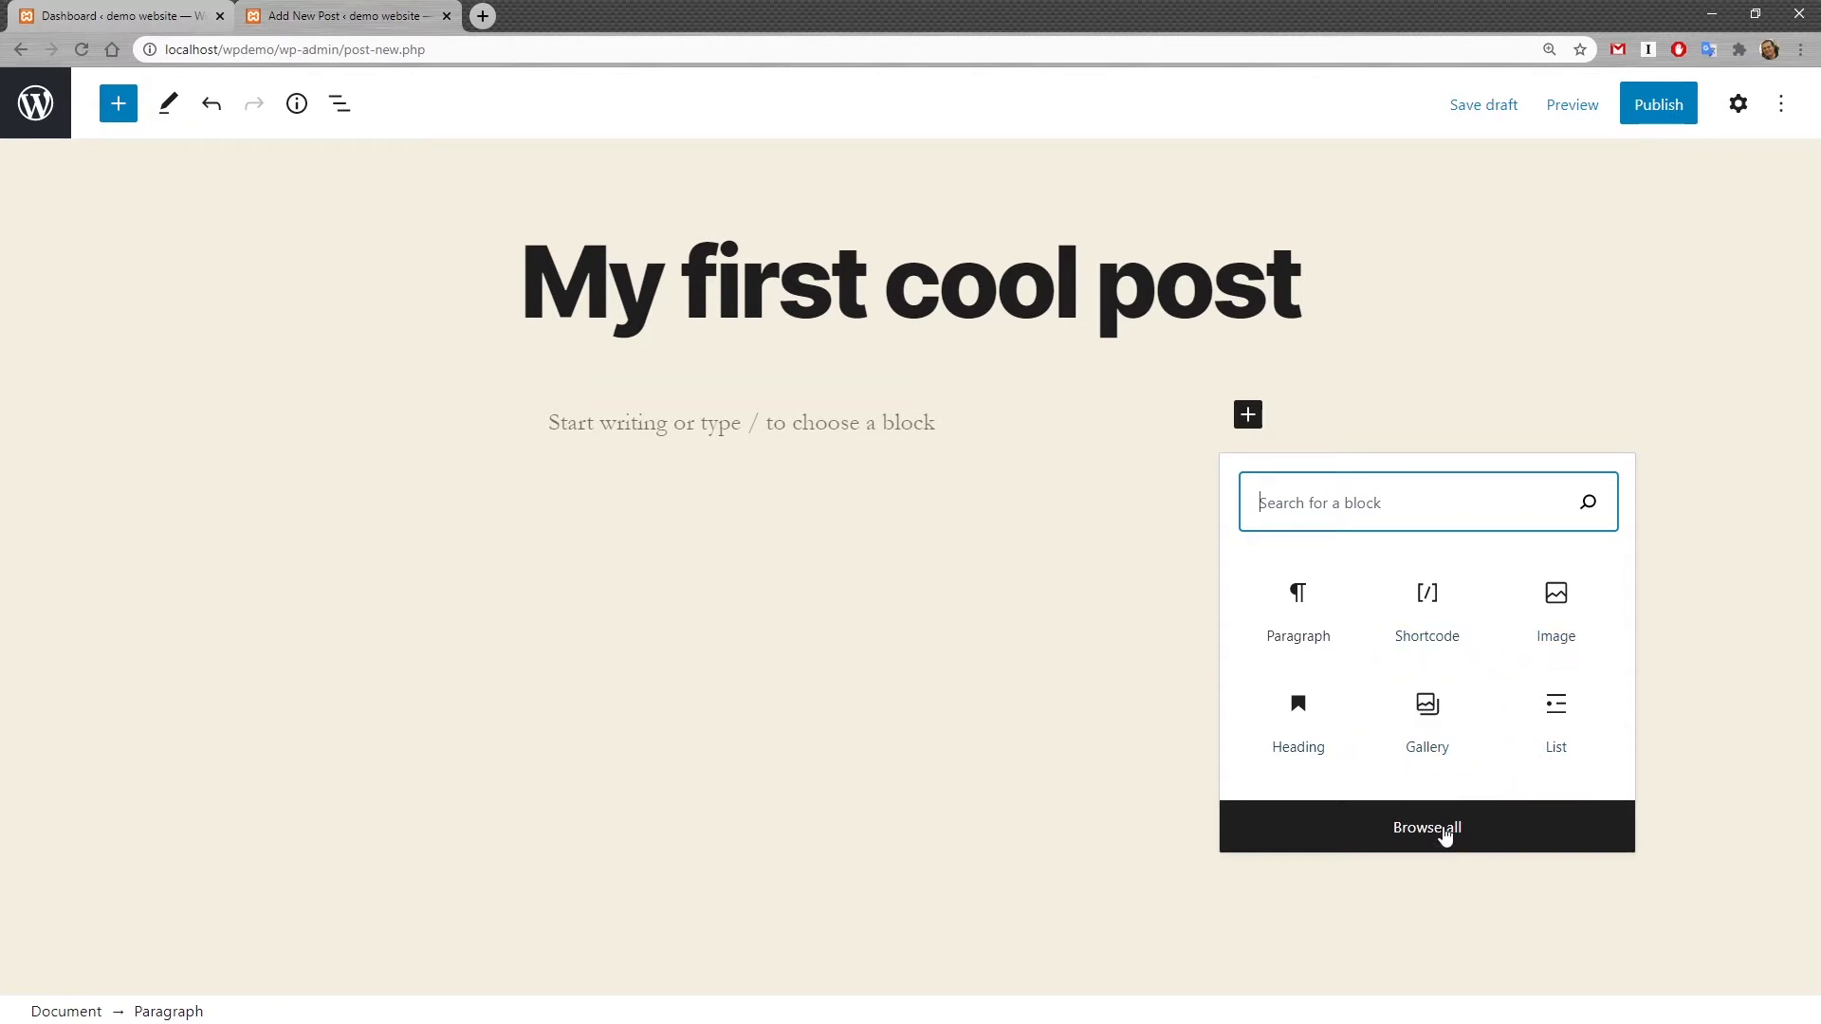
left_click(121, 114)
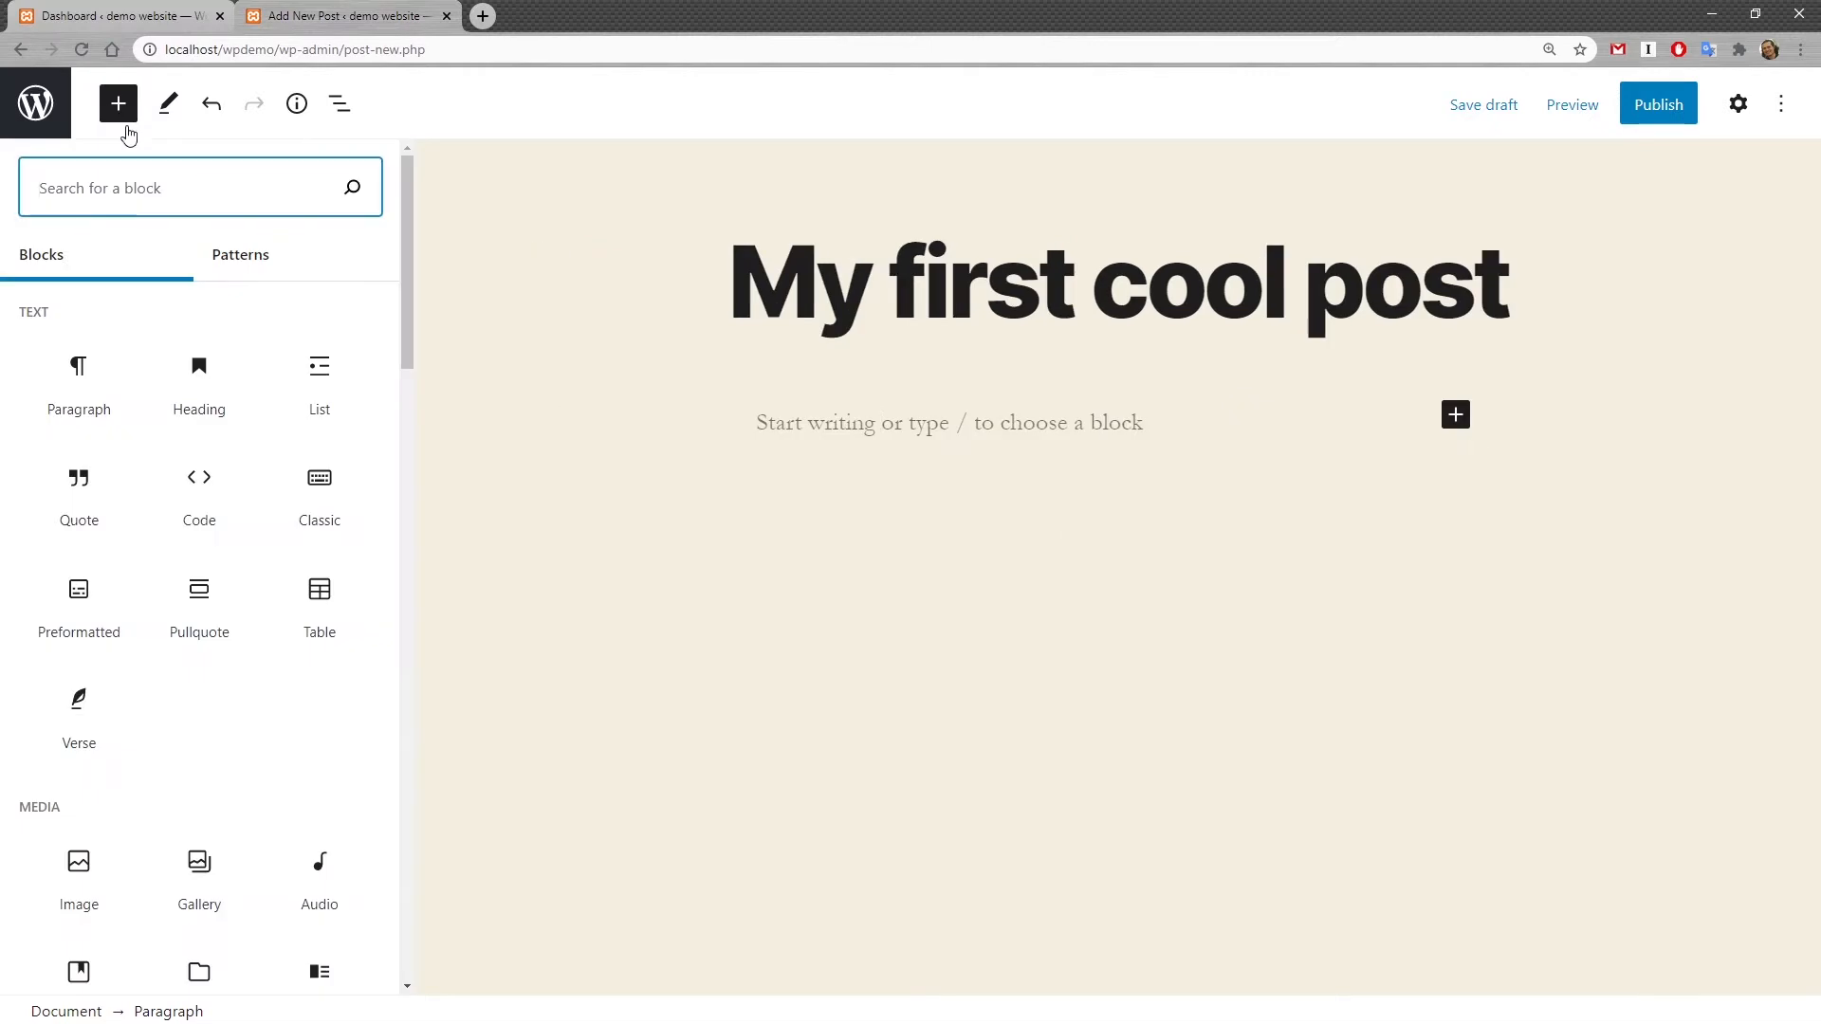
scroll(110, 501, "down", 15)
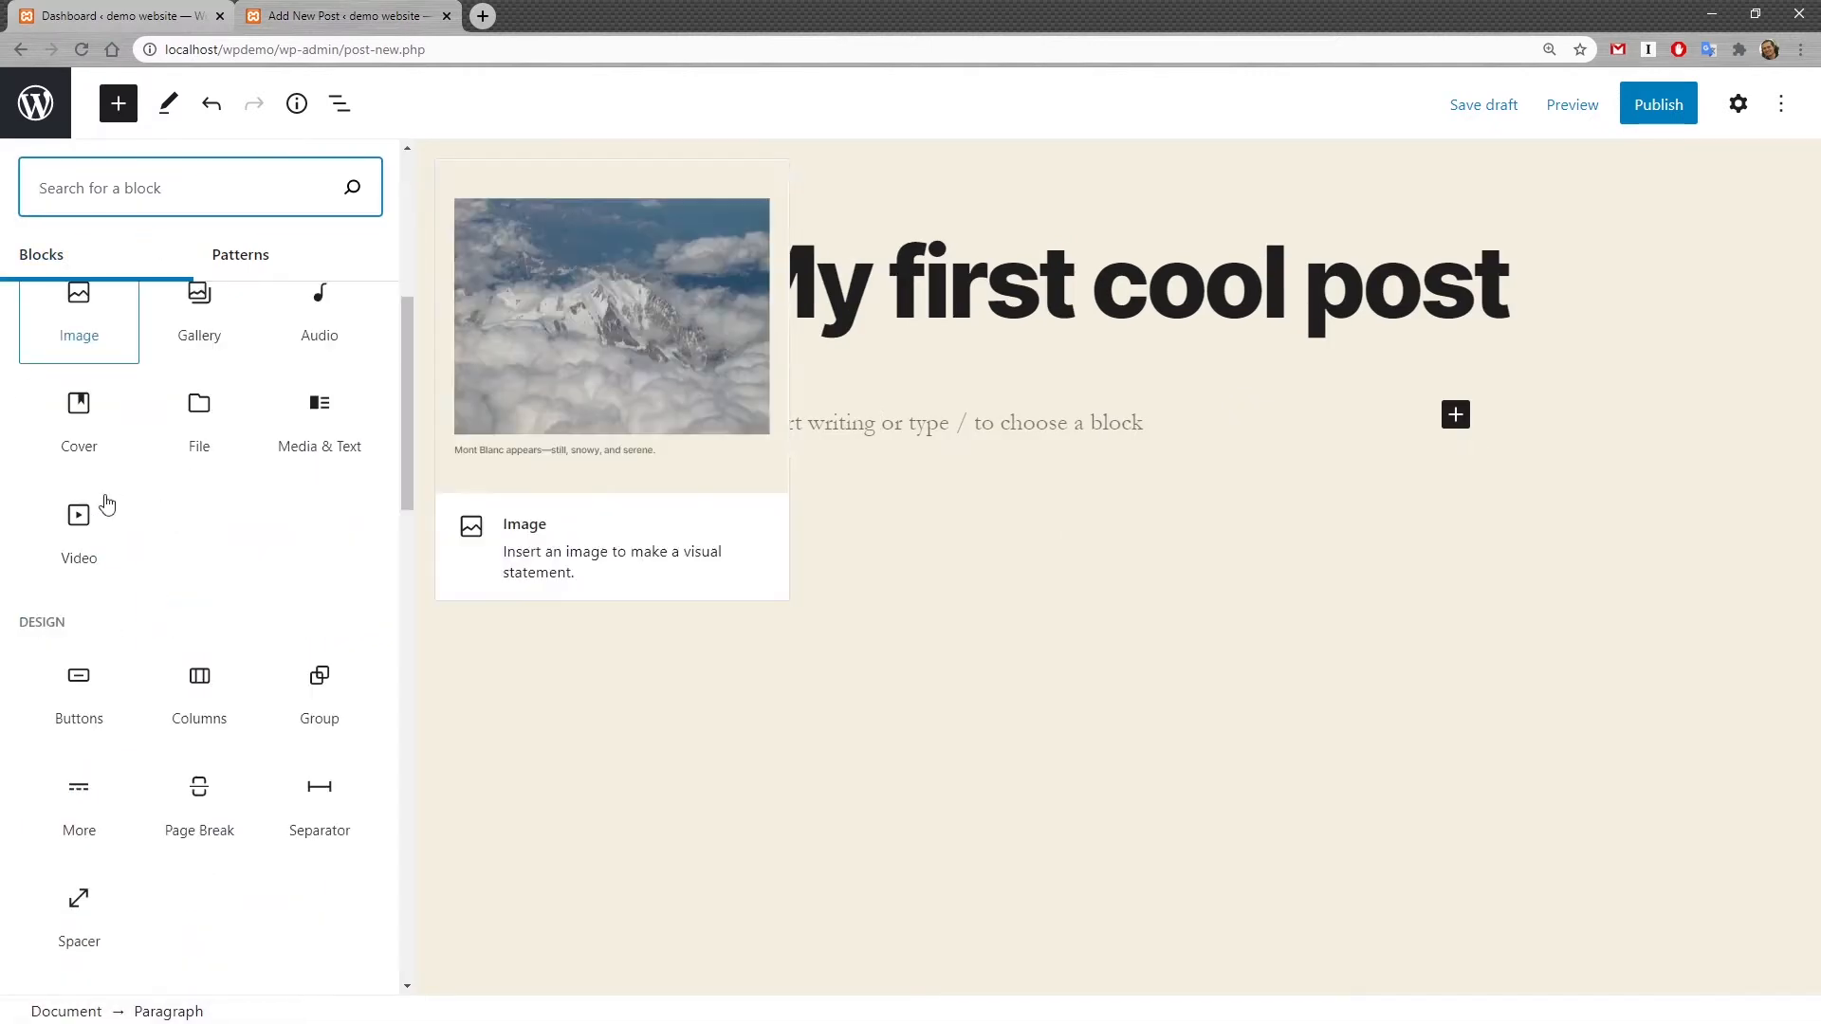
scroll(107, 504, "down", 12)
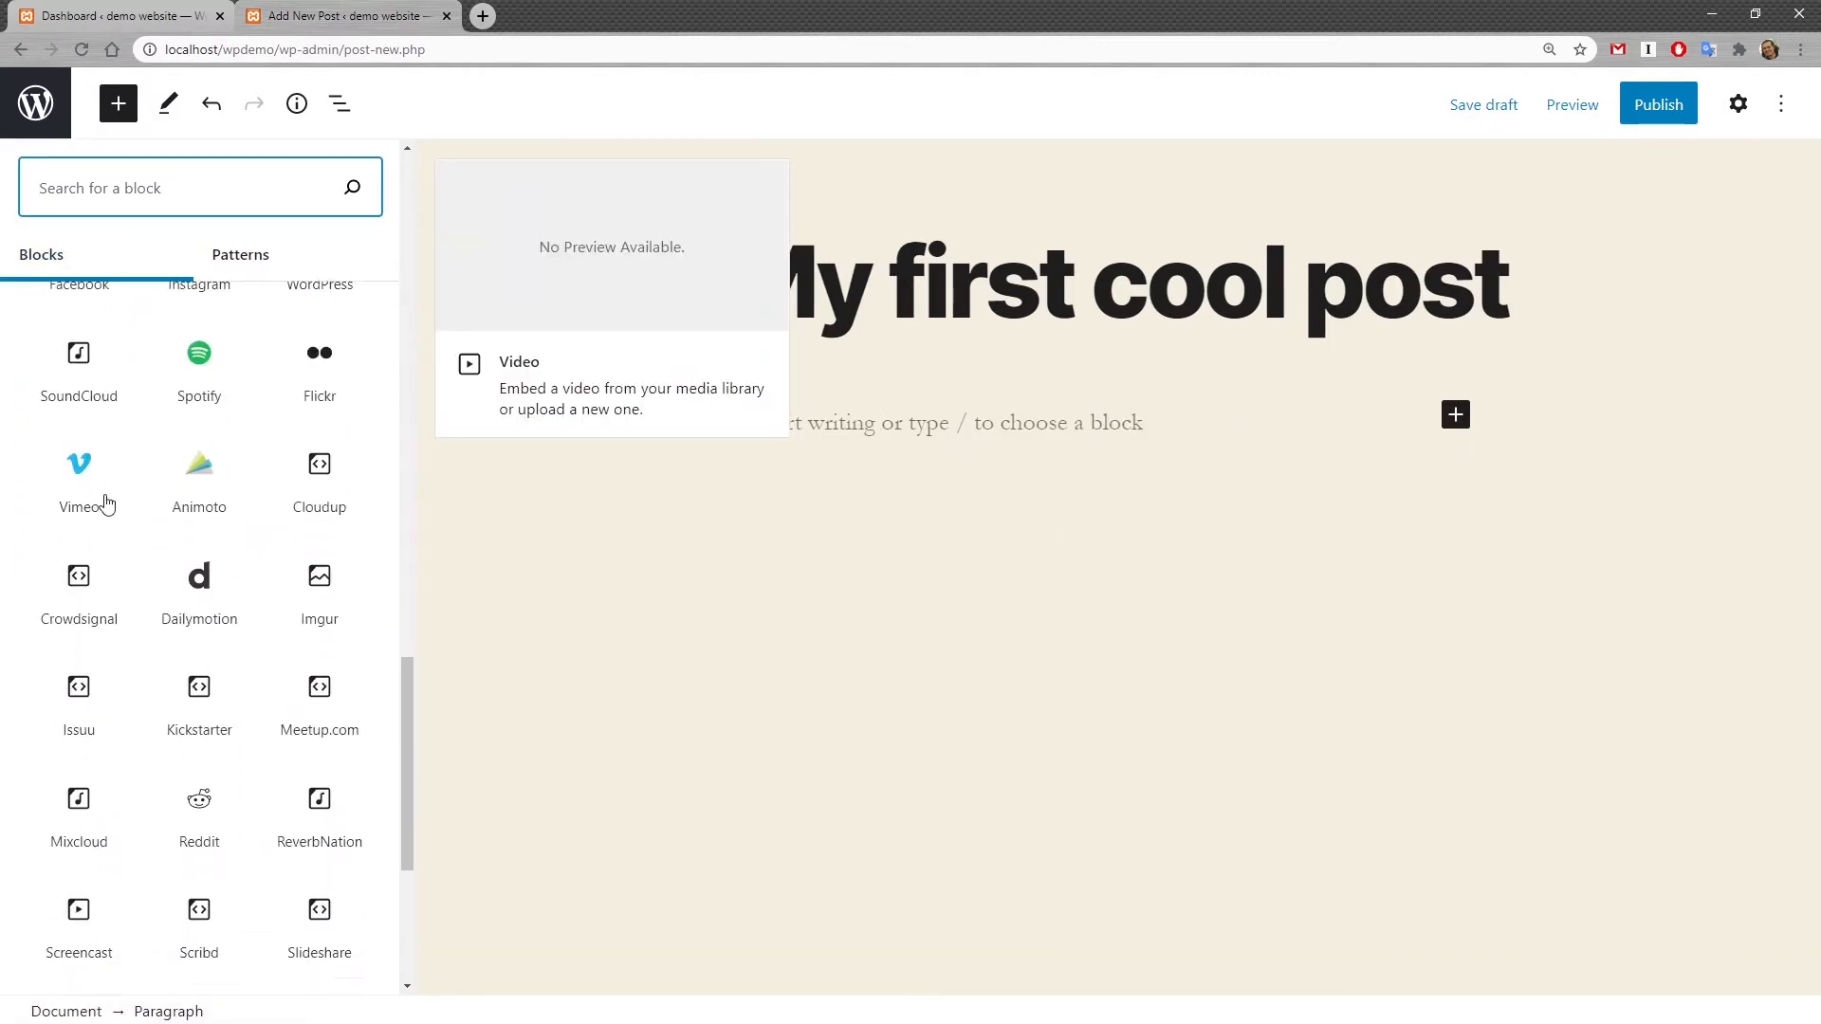
scroll(222, 712, "up", 9)
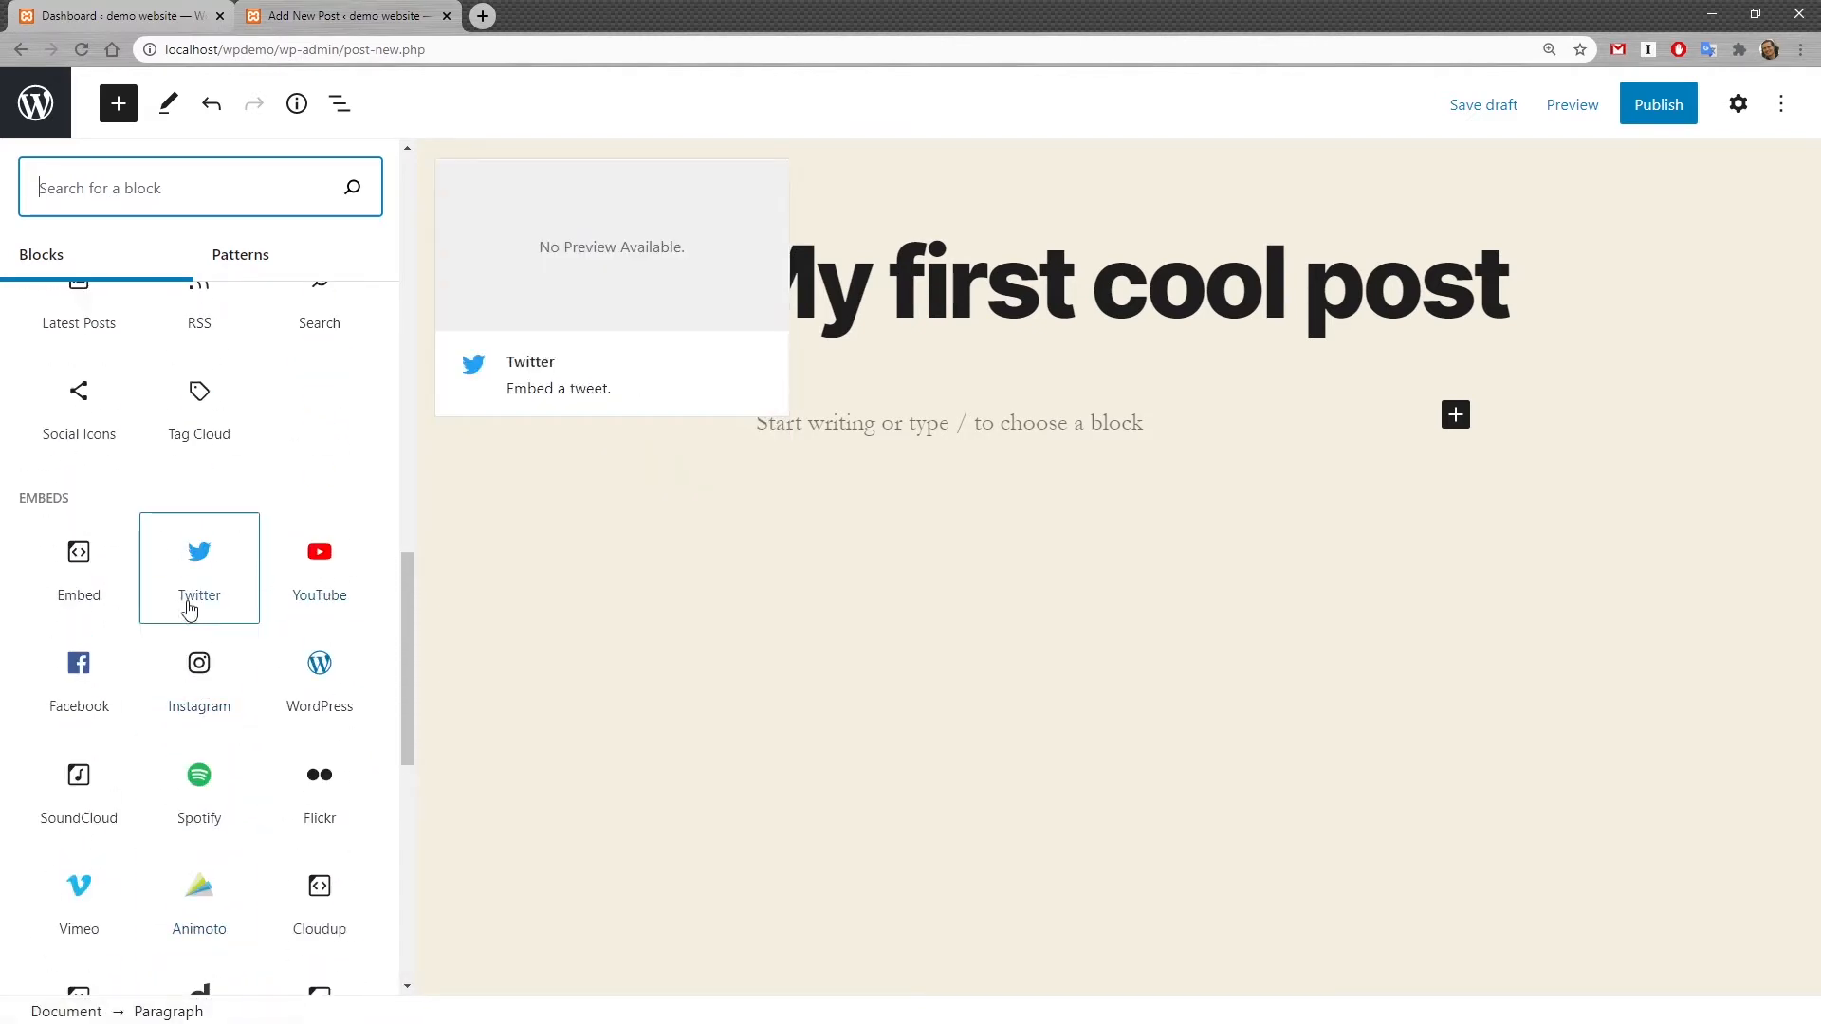
scroll(344, 454, "up", 5)
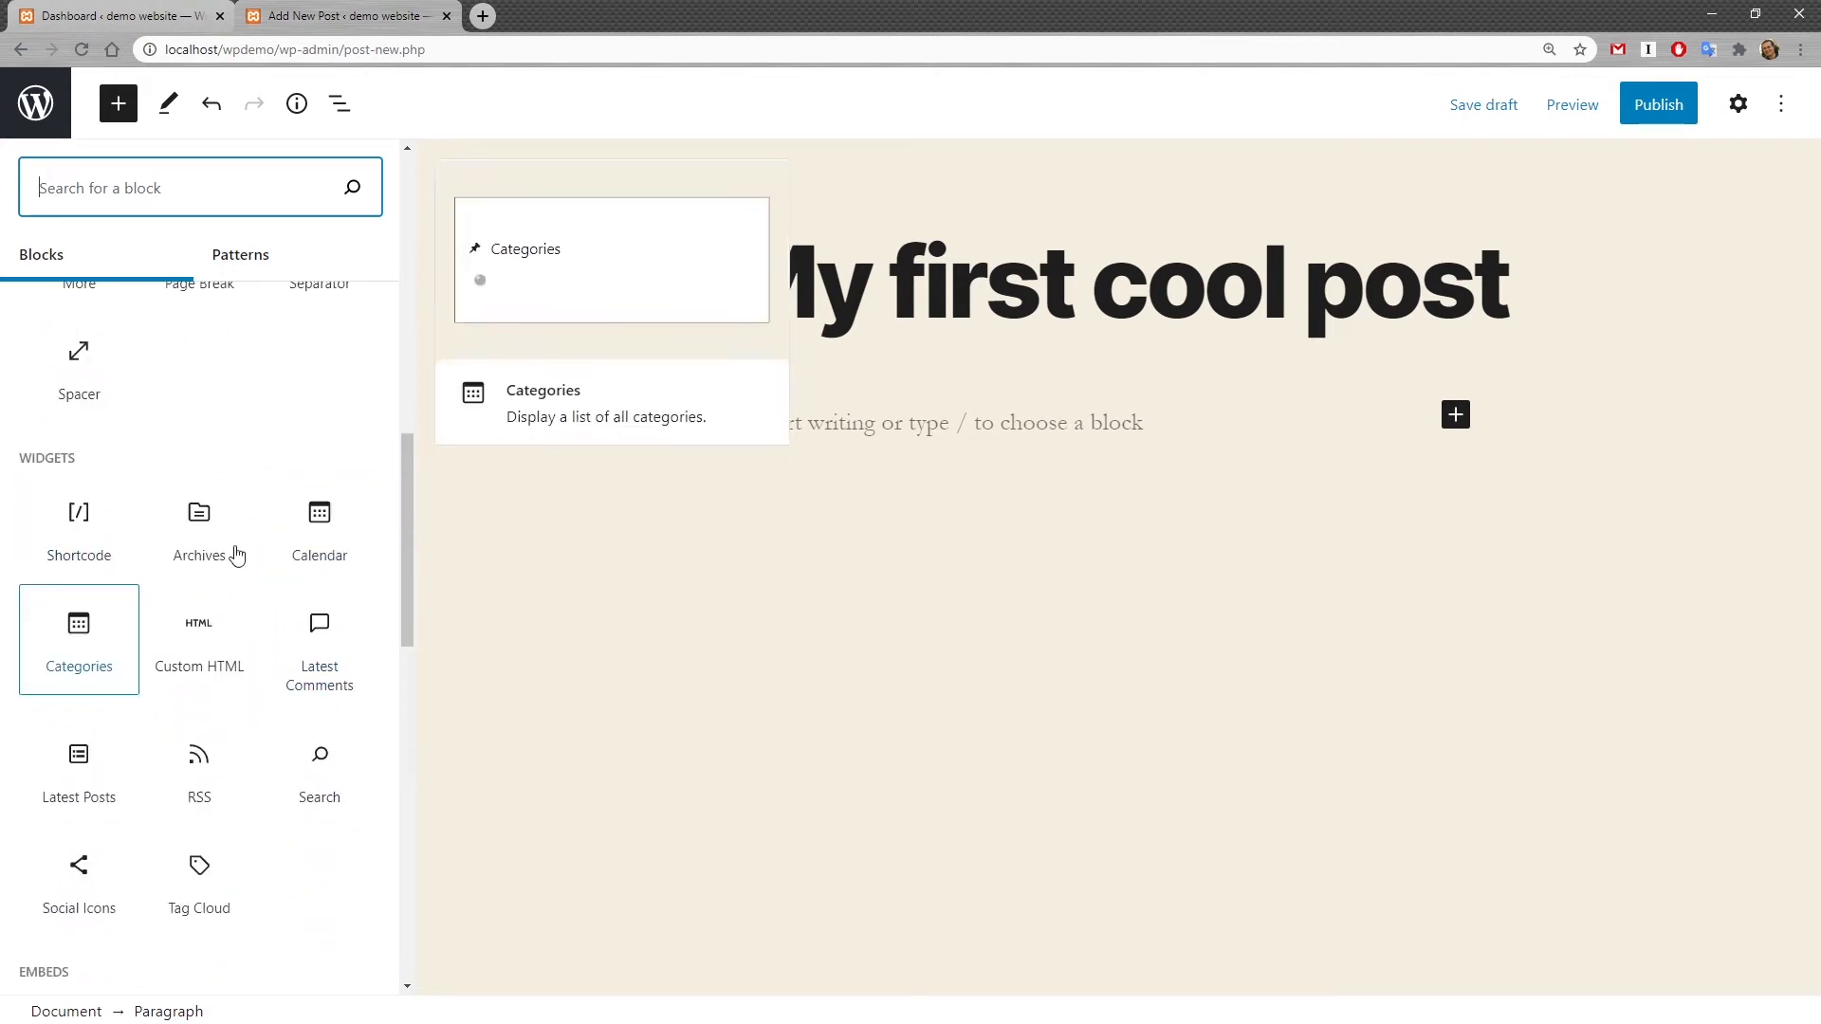
scroll(327, 501, "up", 5)
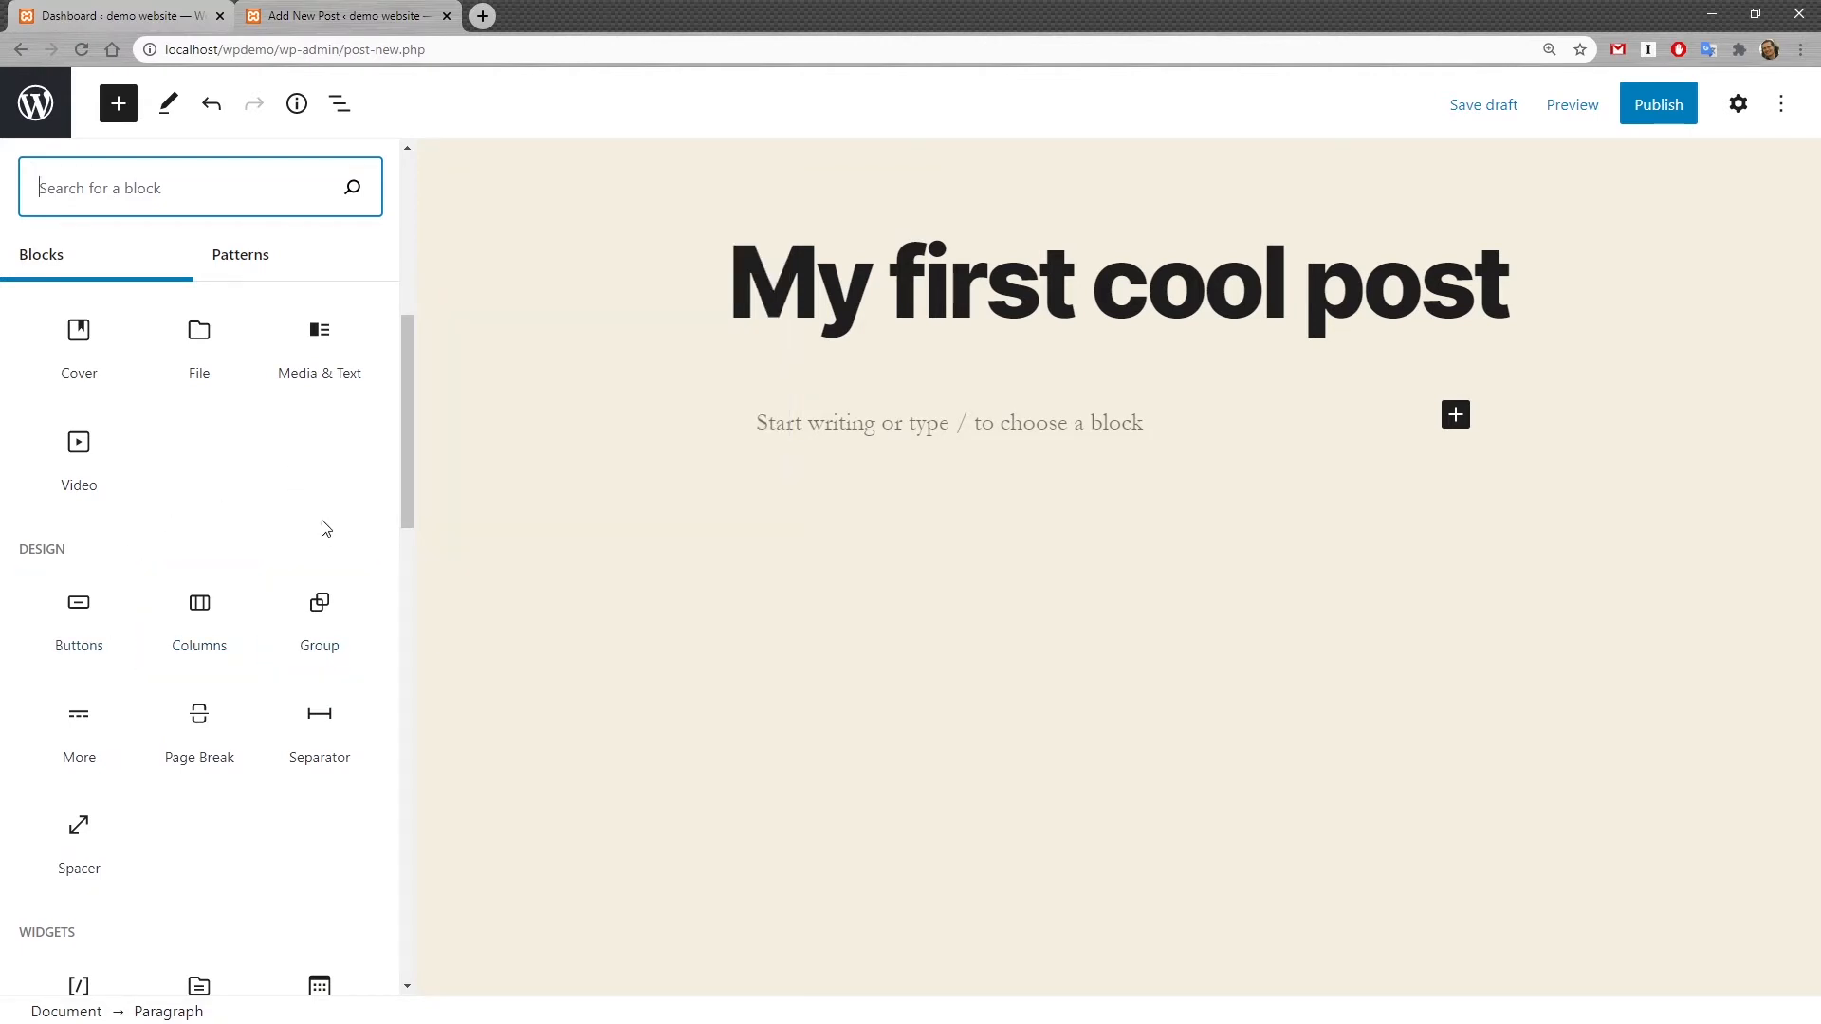
scroll(326, 529, "up", 3)
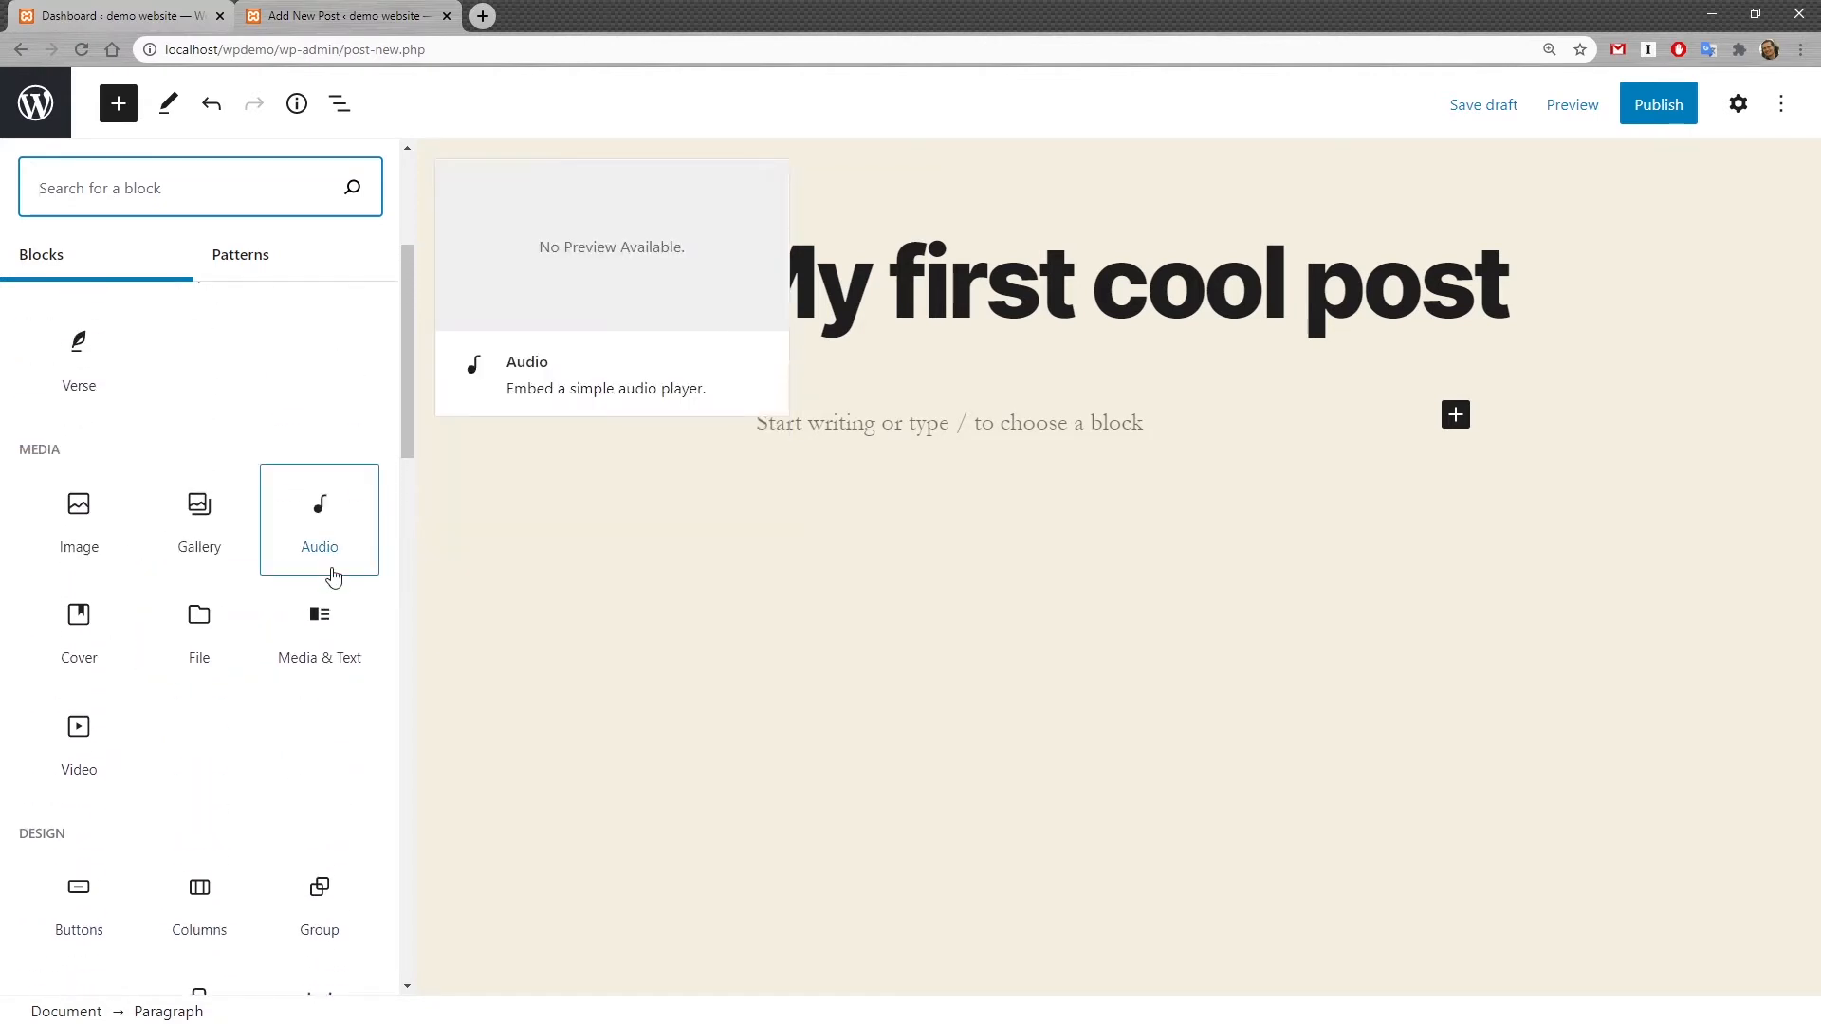
scroll(285, 639, "up", 3)
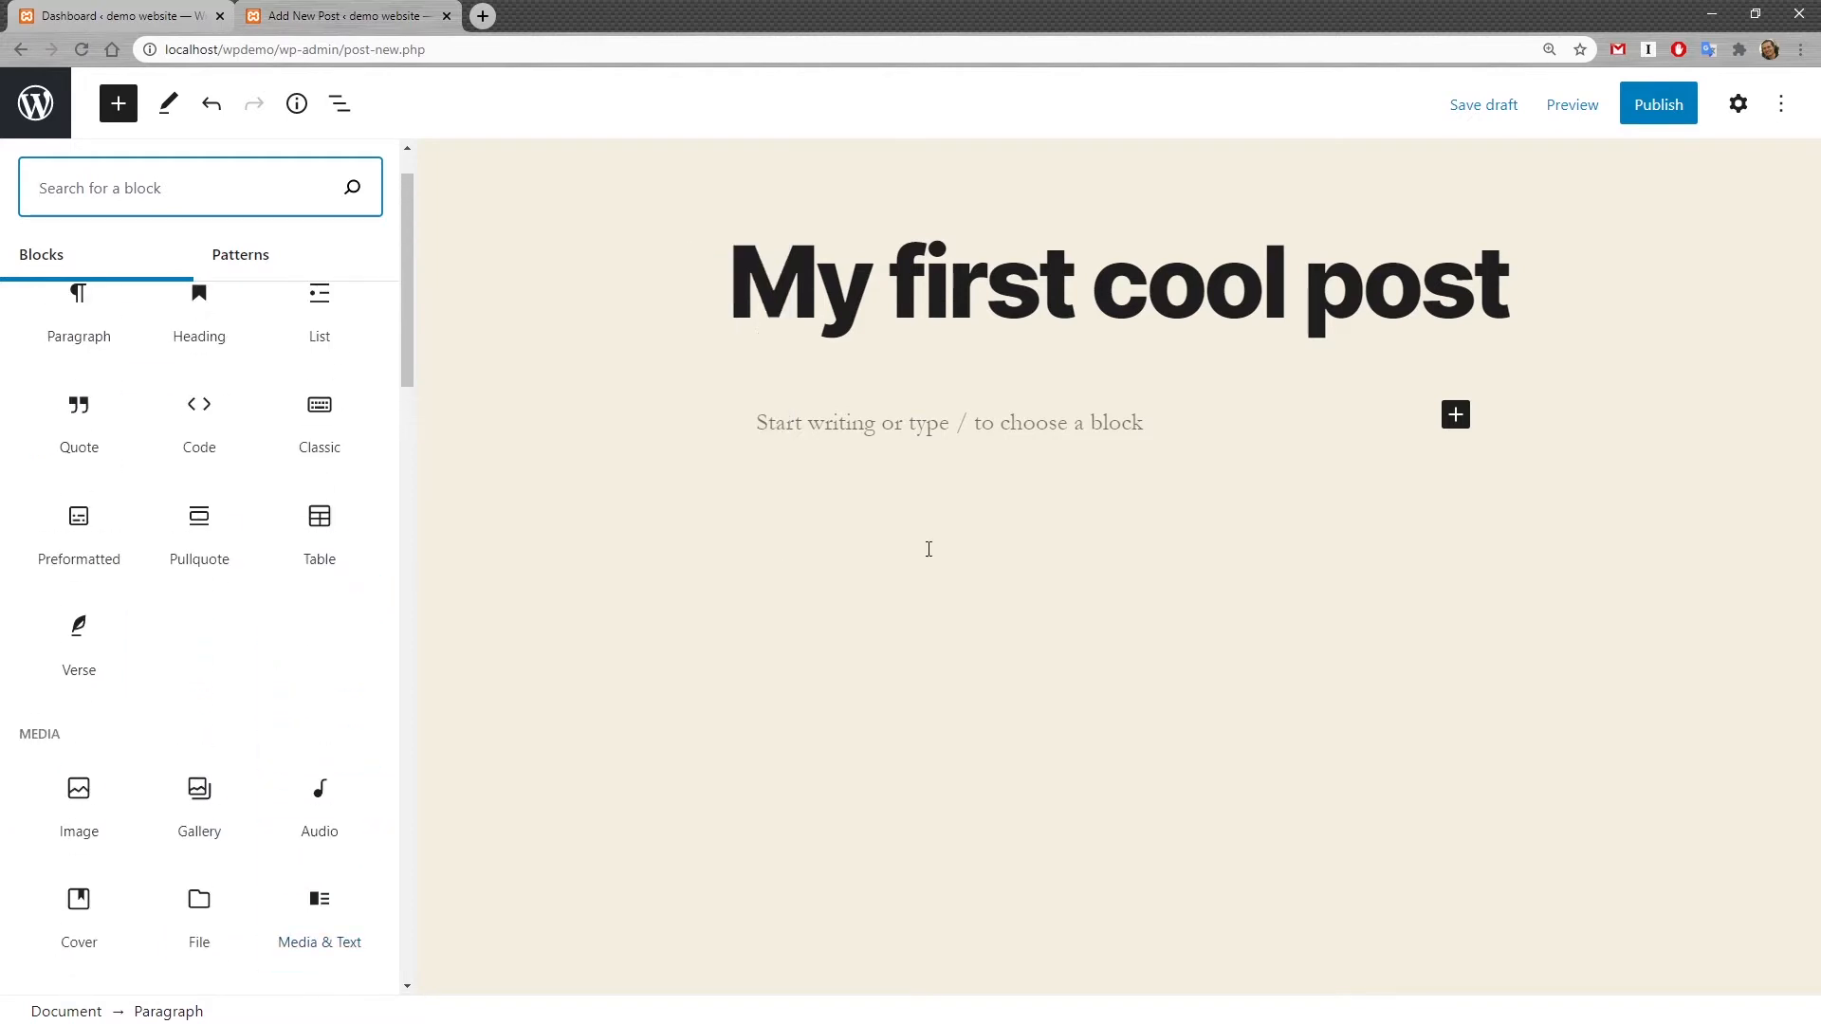
Step: Write the paragraph "Simple text here" in the post body and start a new block below it
left_click(1073, 435)
left_click(1248, 415)
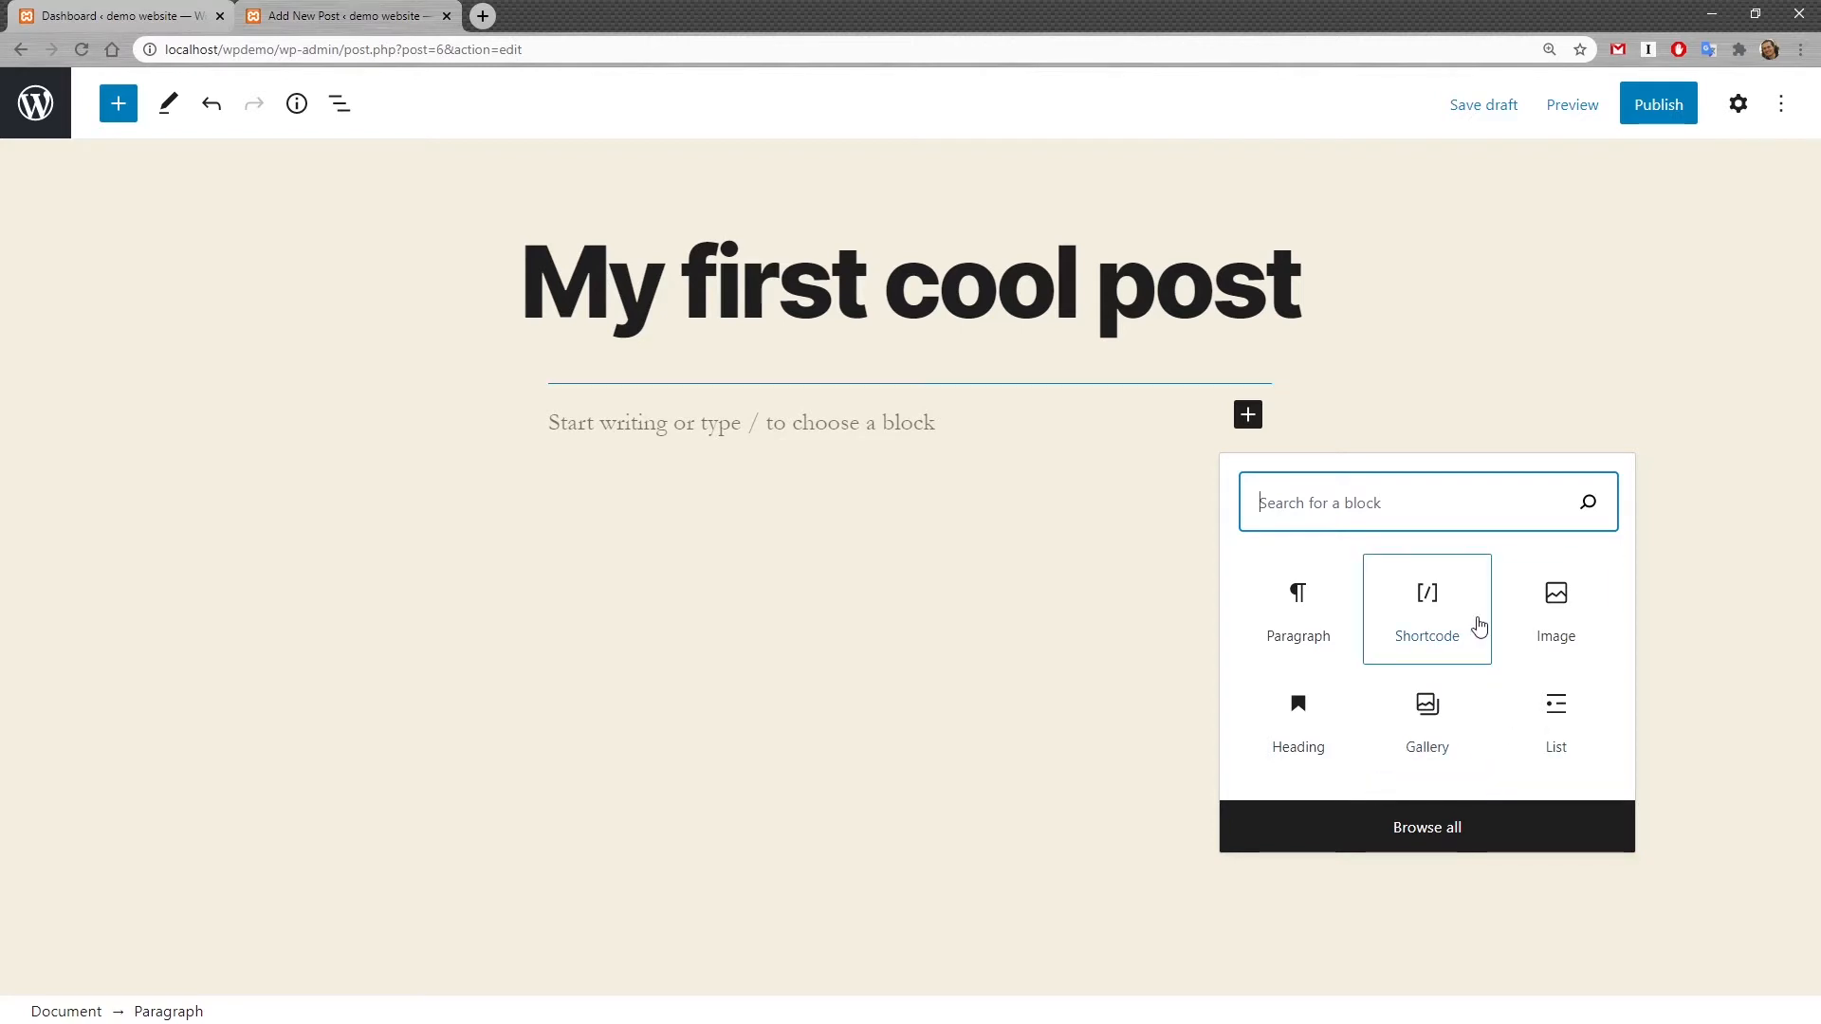
left_click(816, 438)
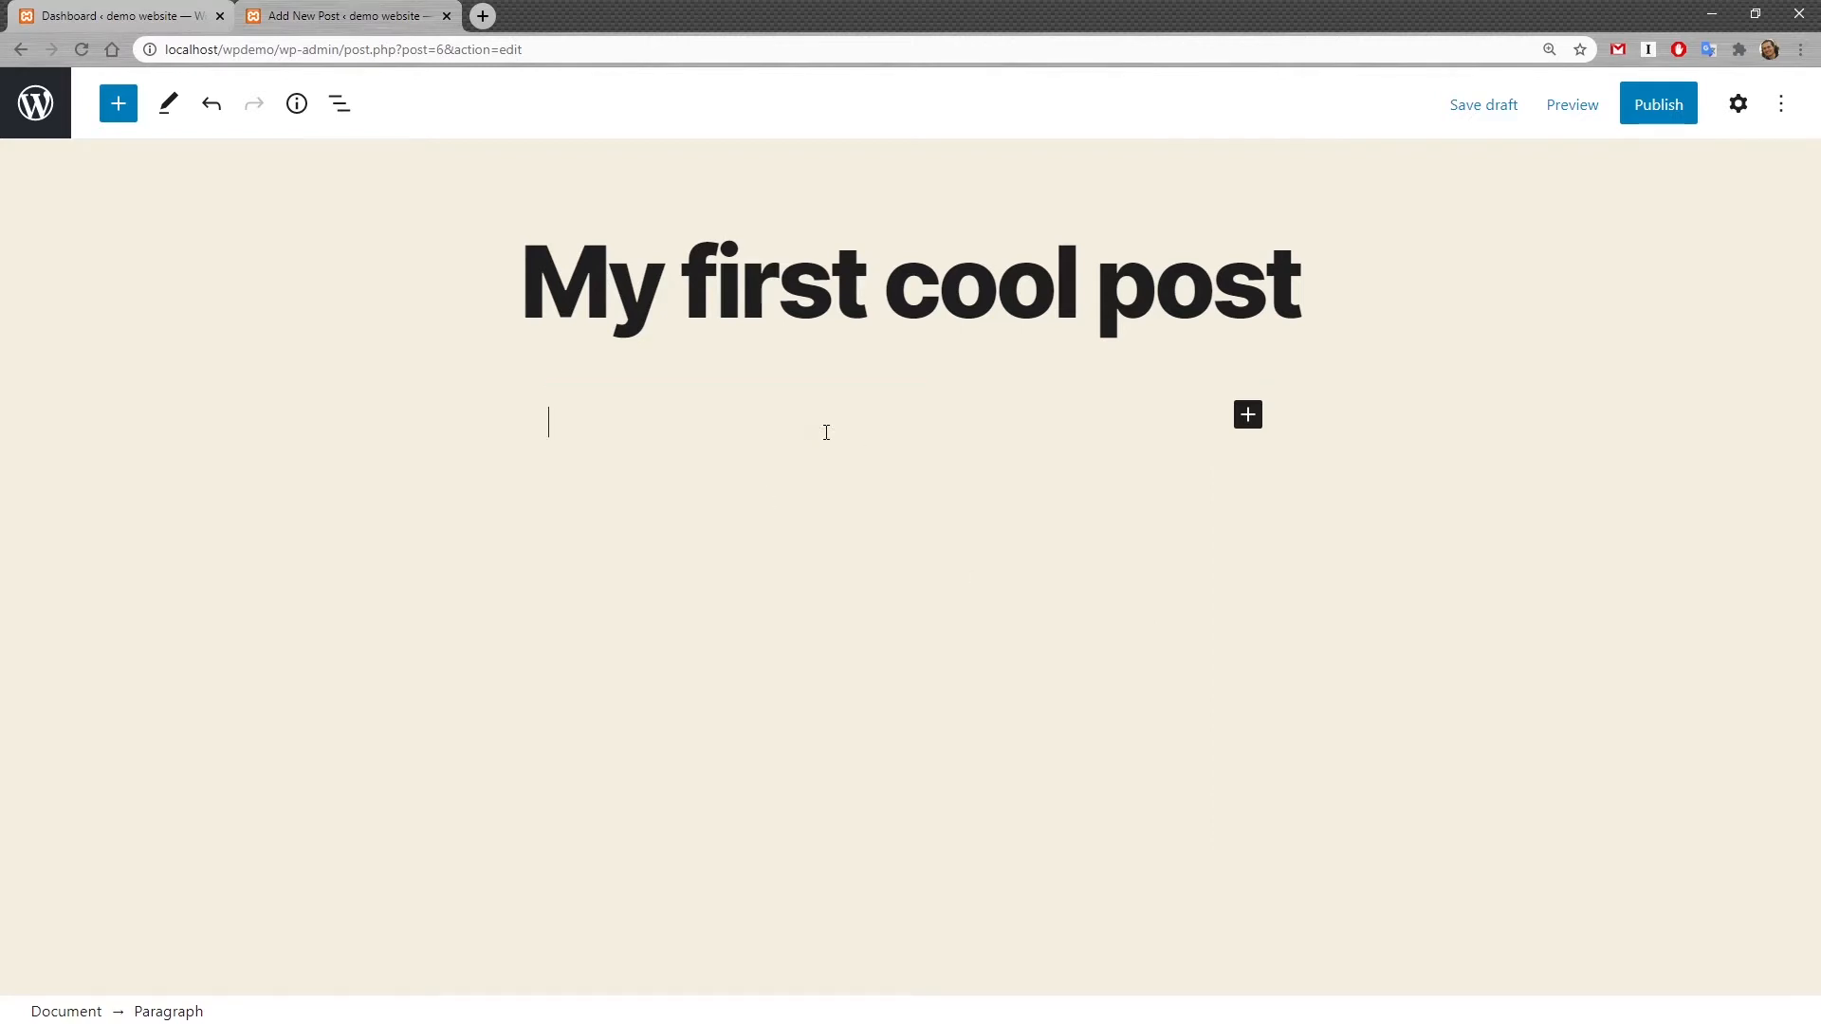
type("Simple text her")
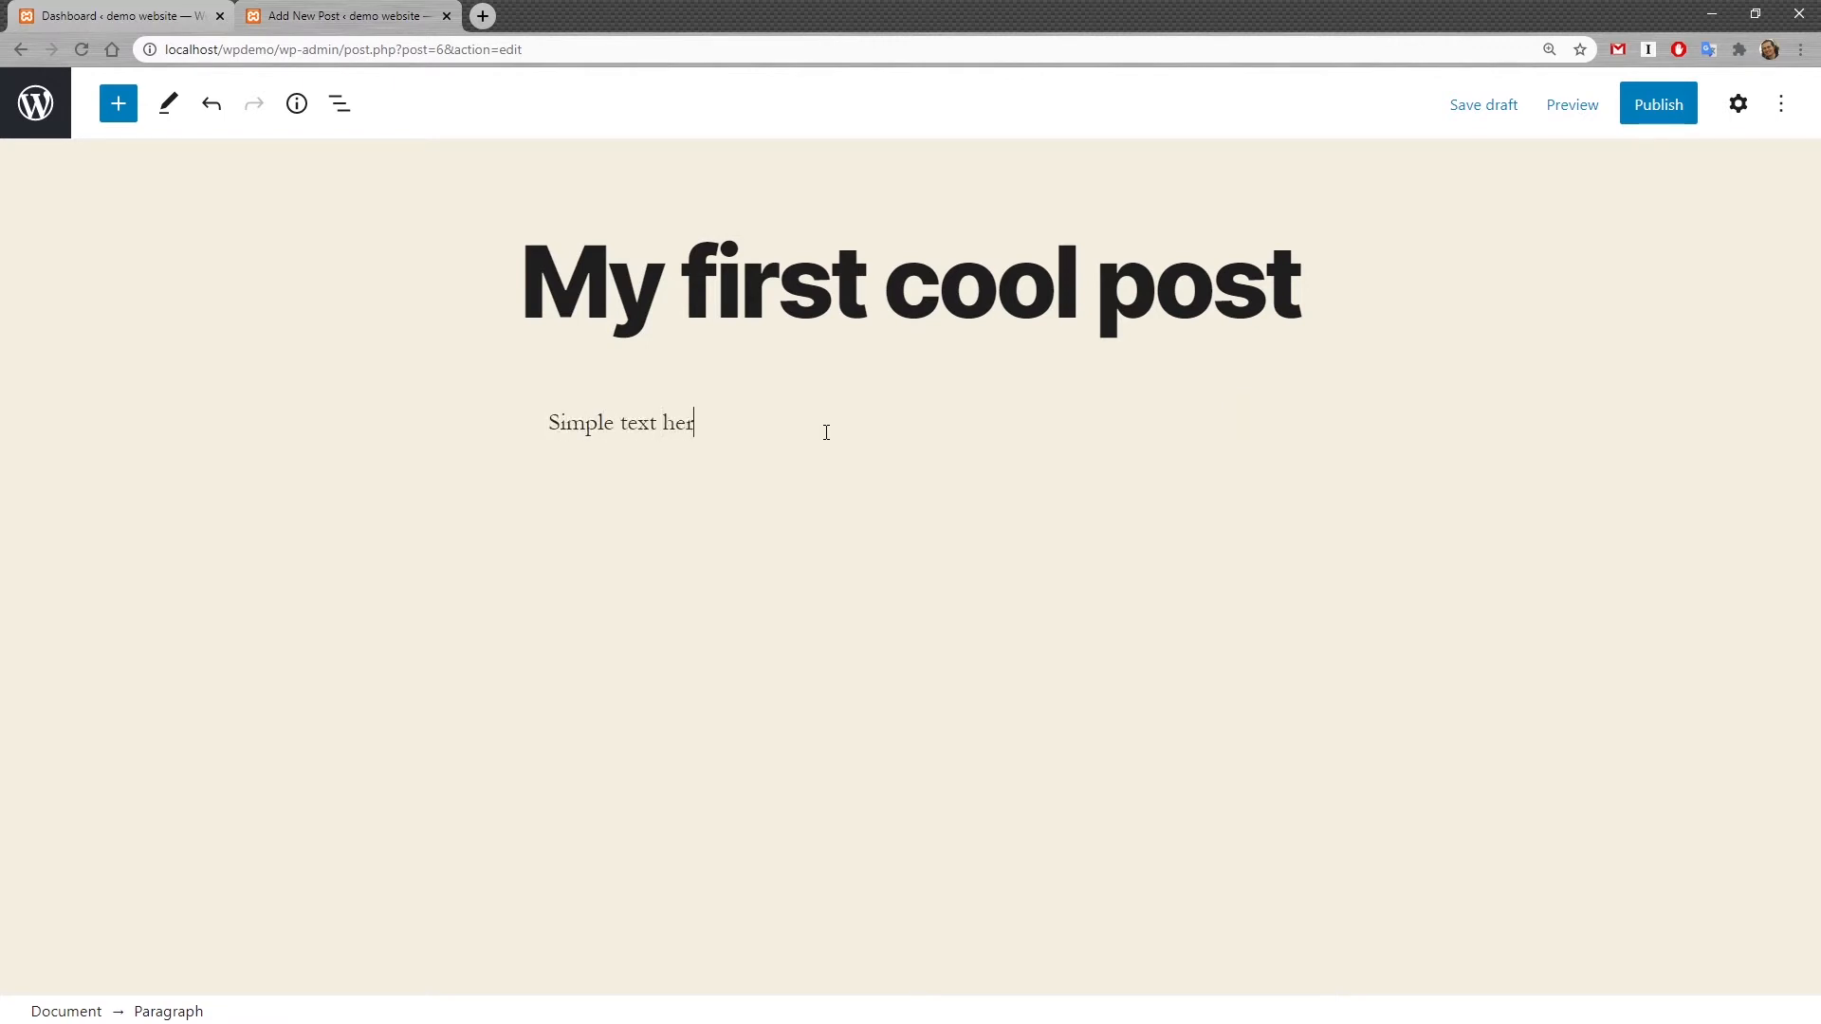
key("Return")
key("Left")
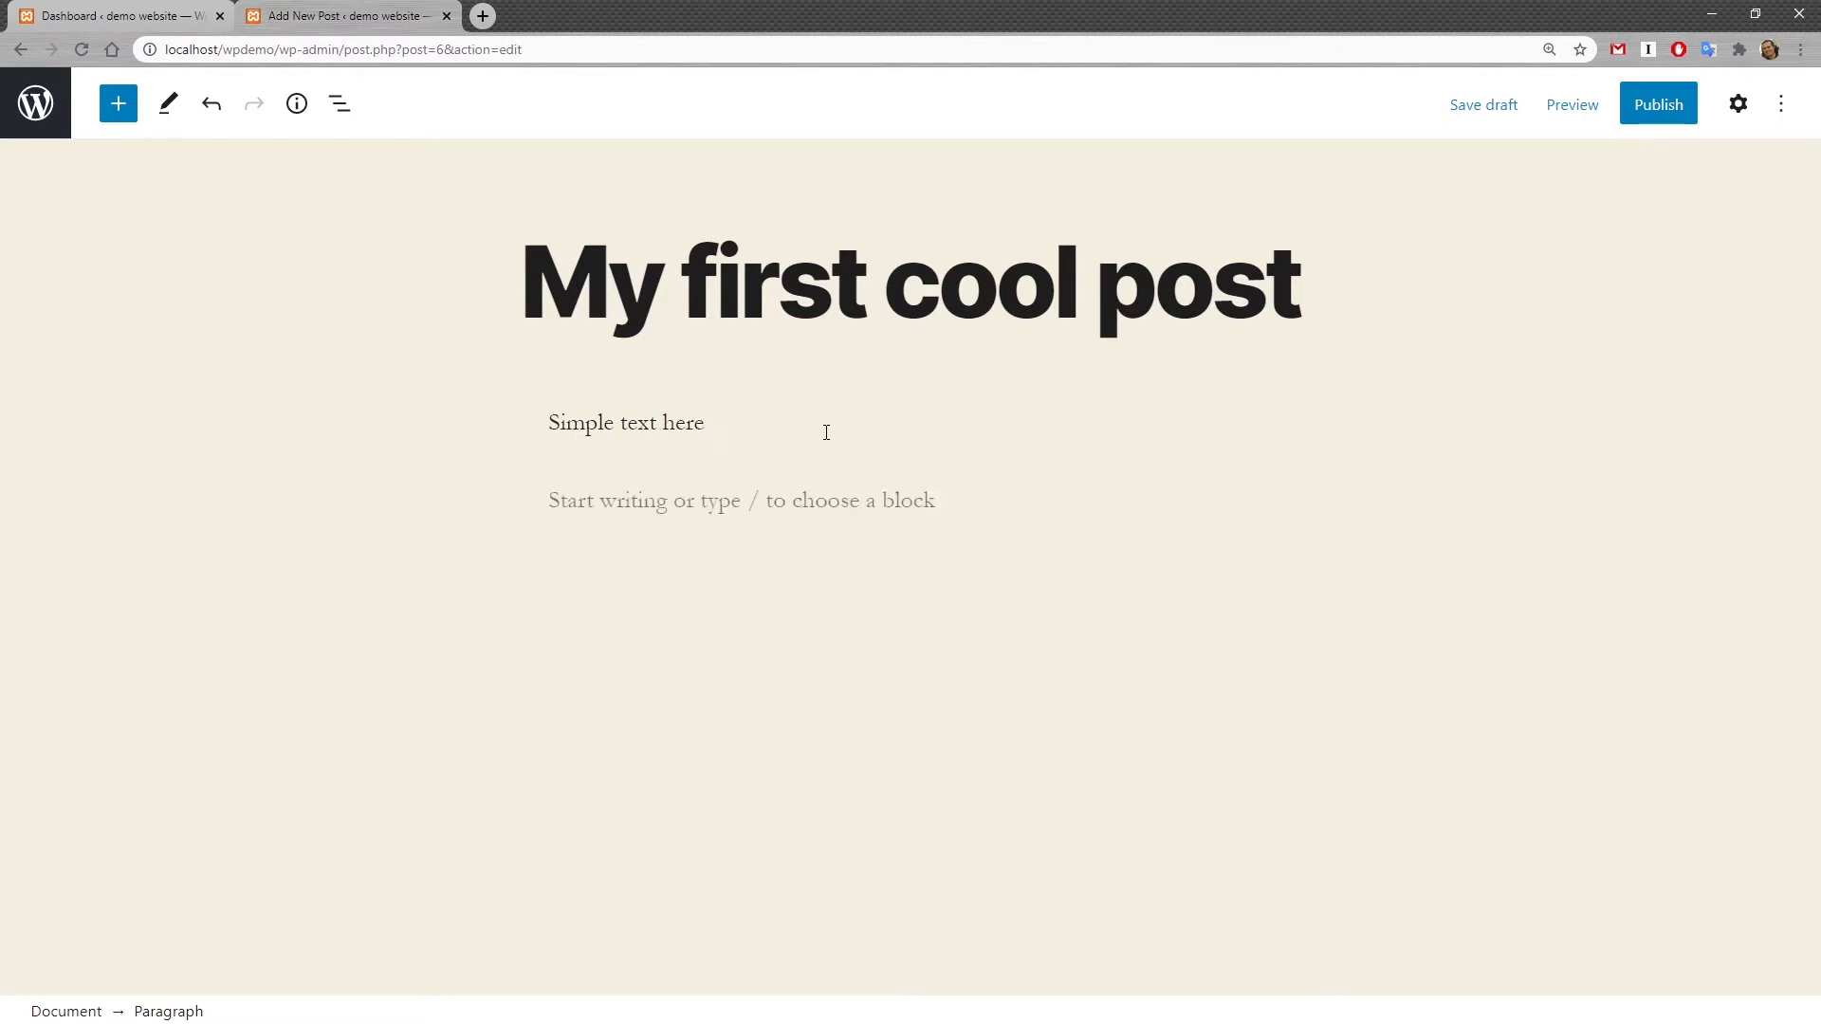
Step: Add an Image block below the paragraph and upload webtools.png from the Downloads folder
left_click(766, 484)
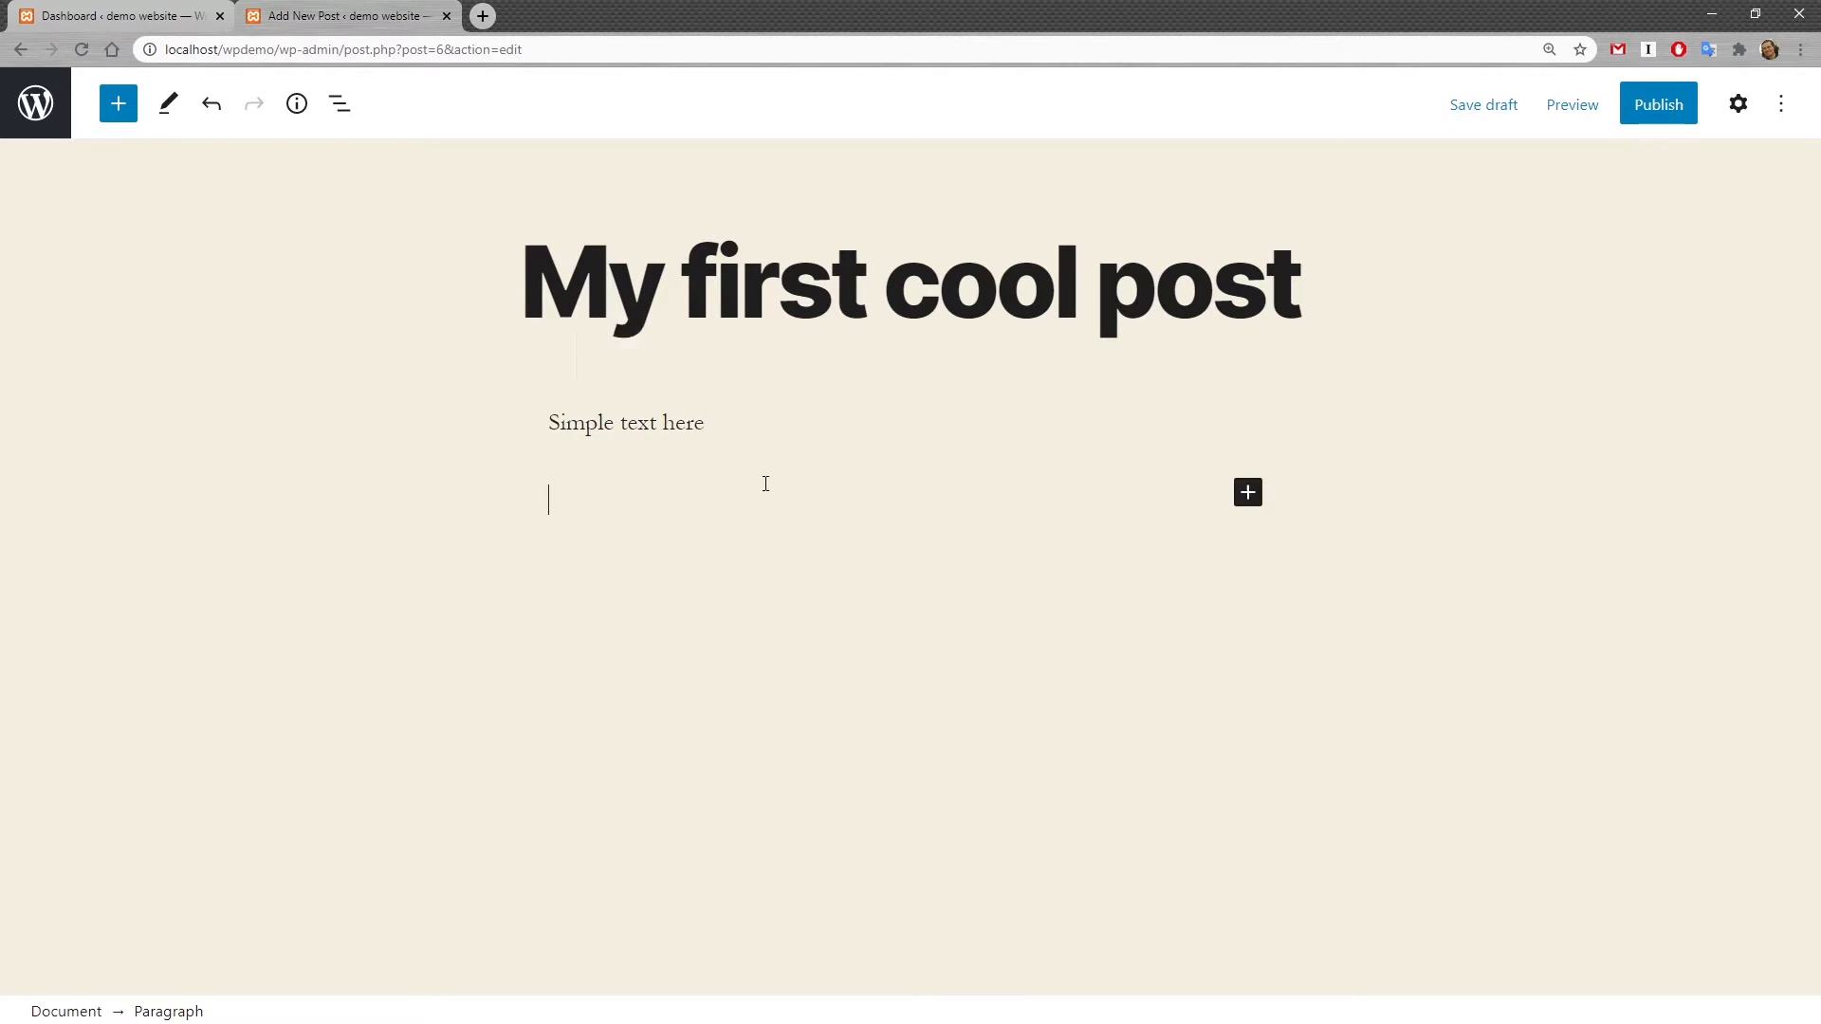
left_click(1248, 494)
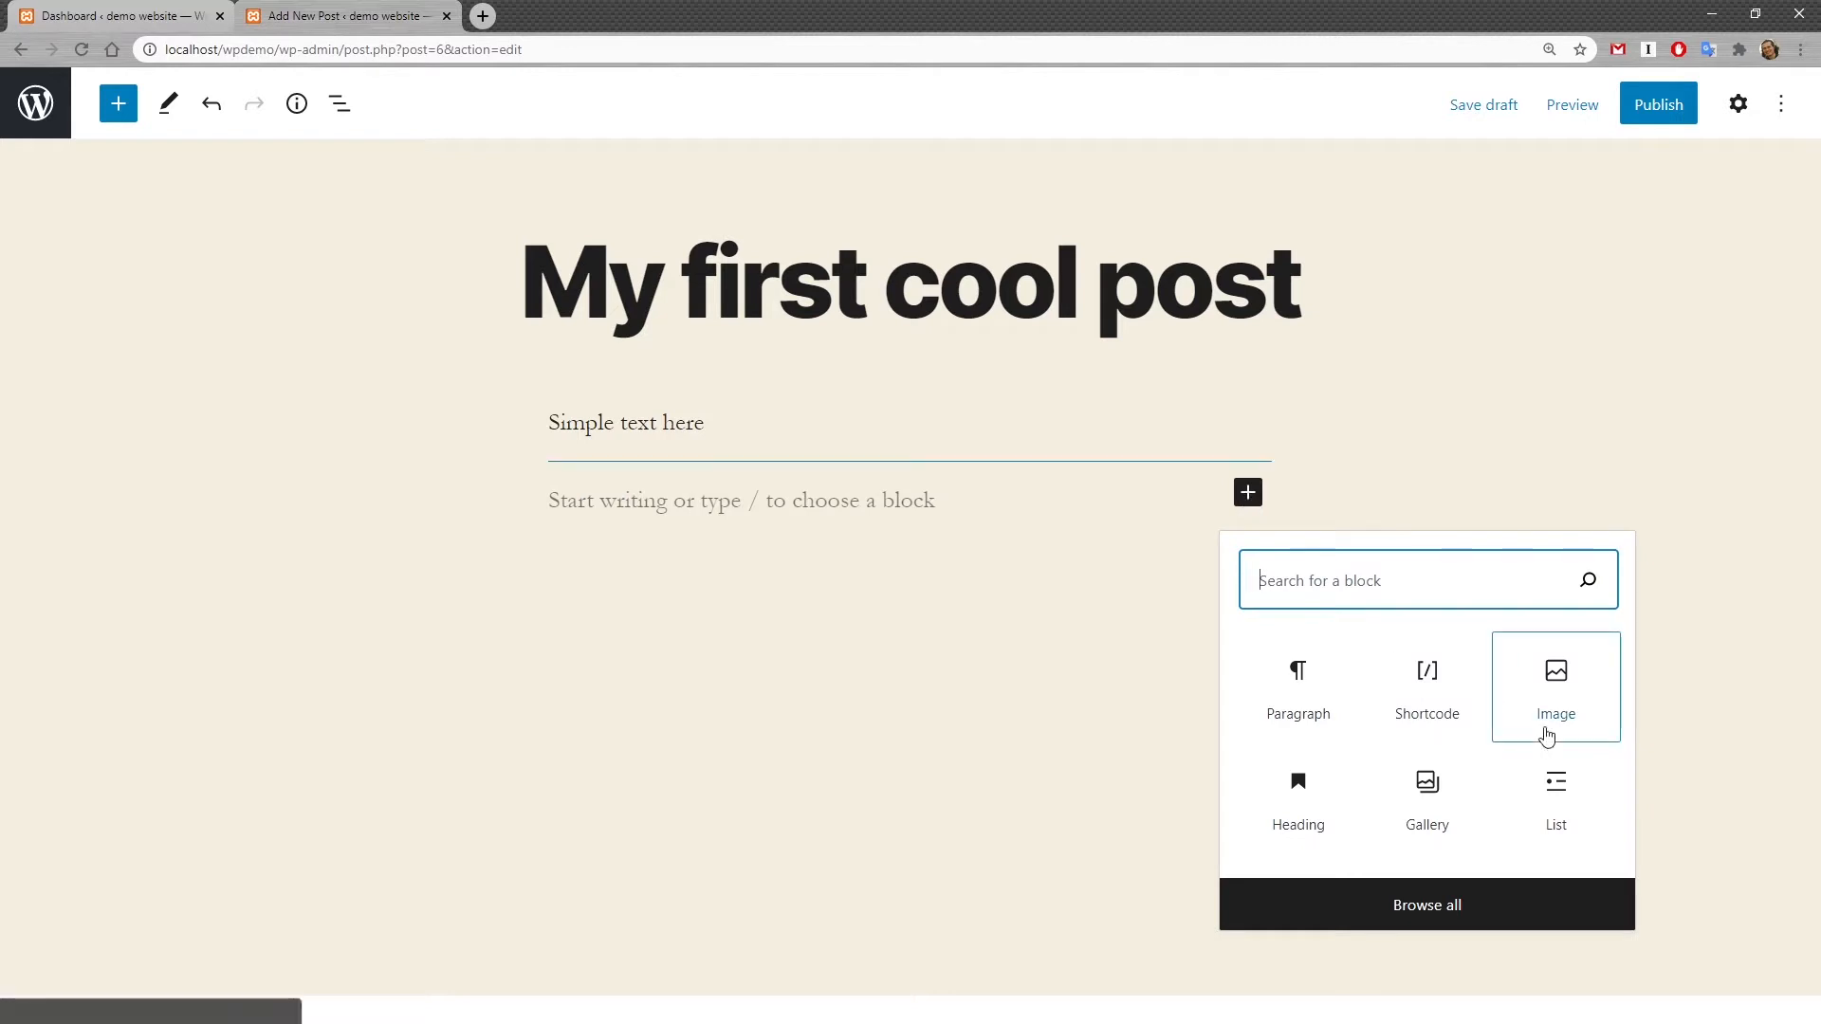
left_click(1581, 698)
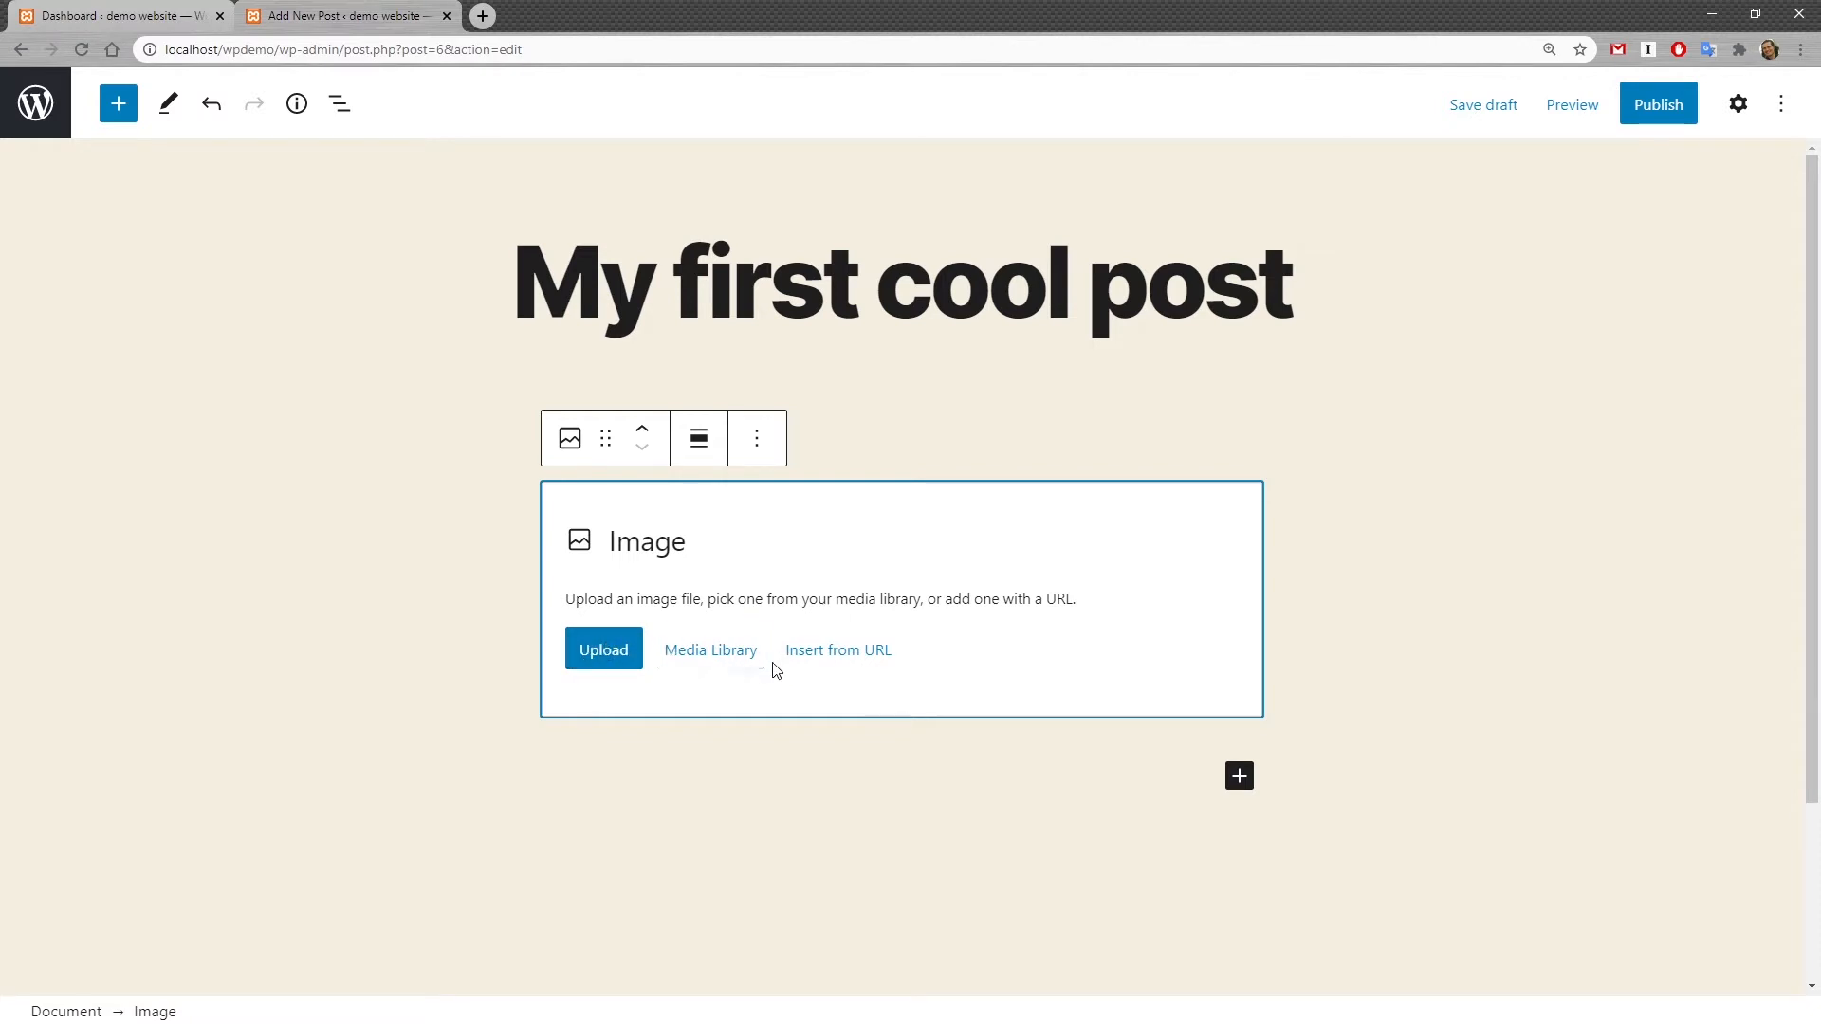
left_click(609, 654)
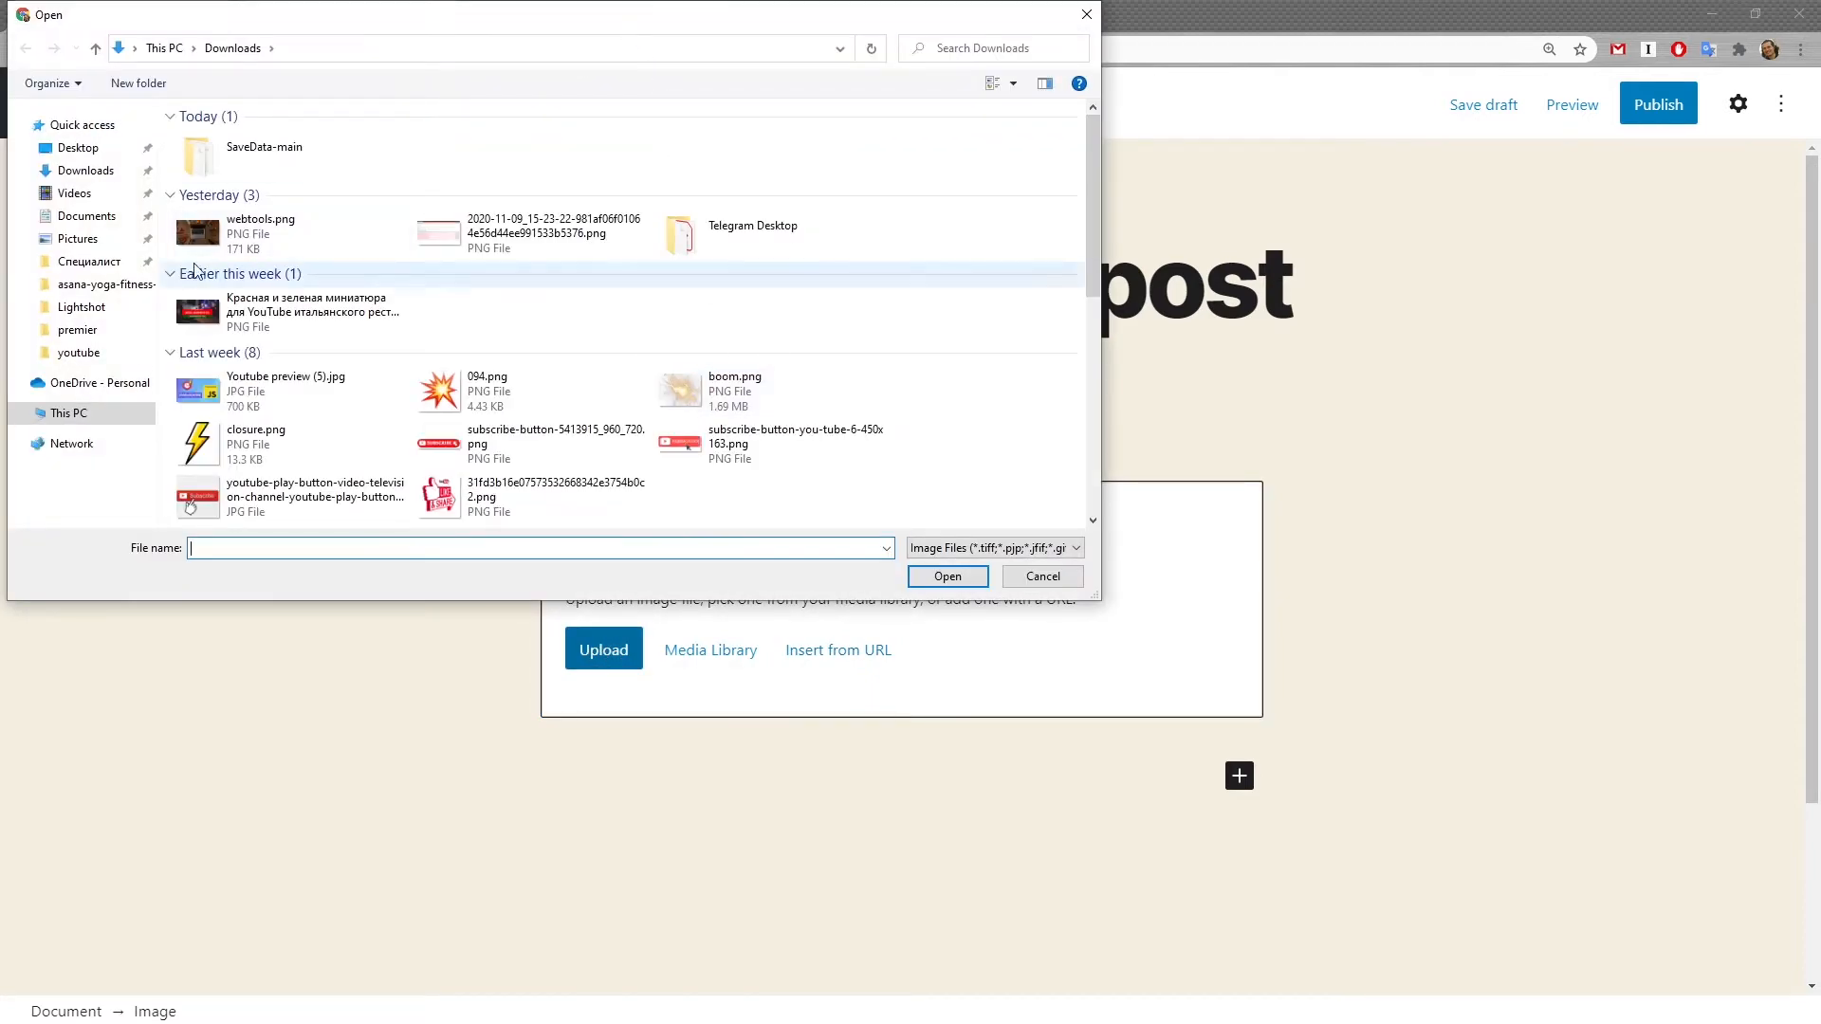
double_click(261, 228)
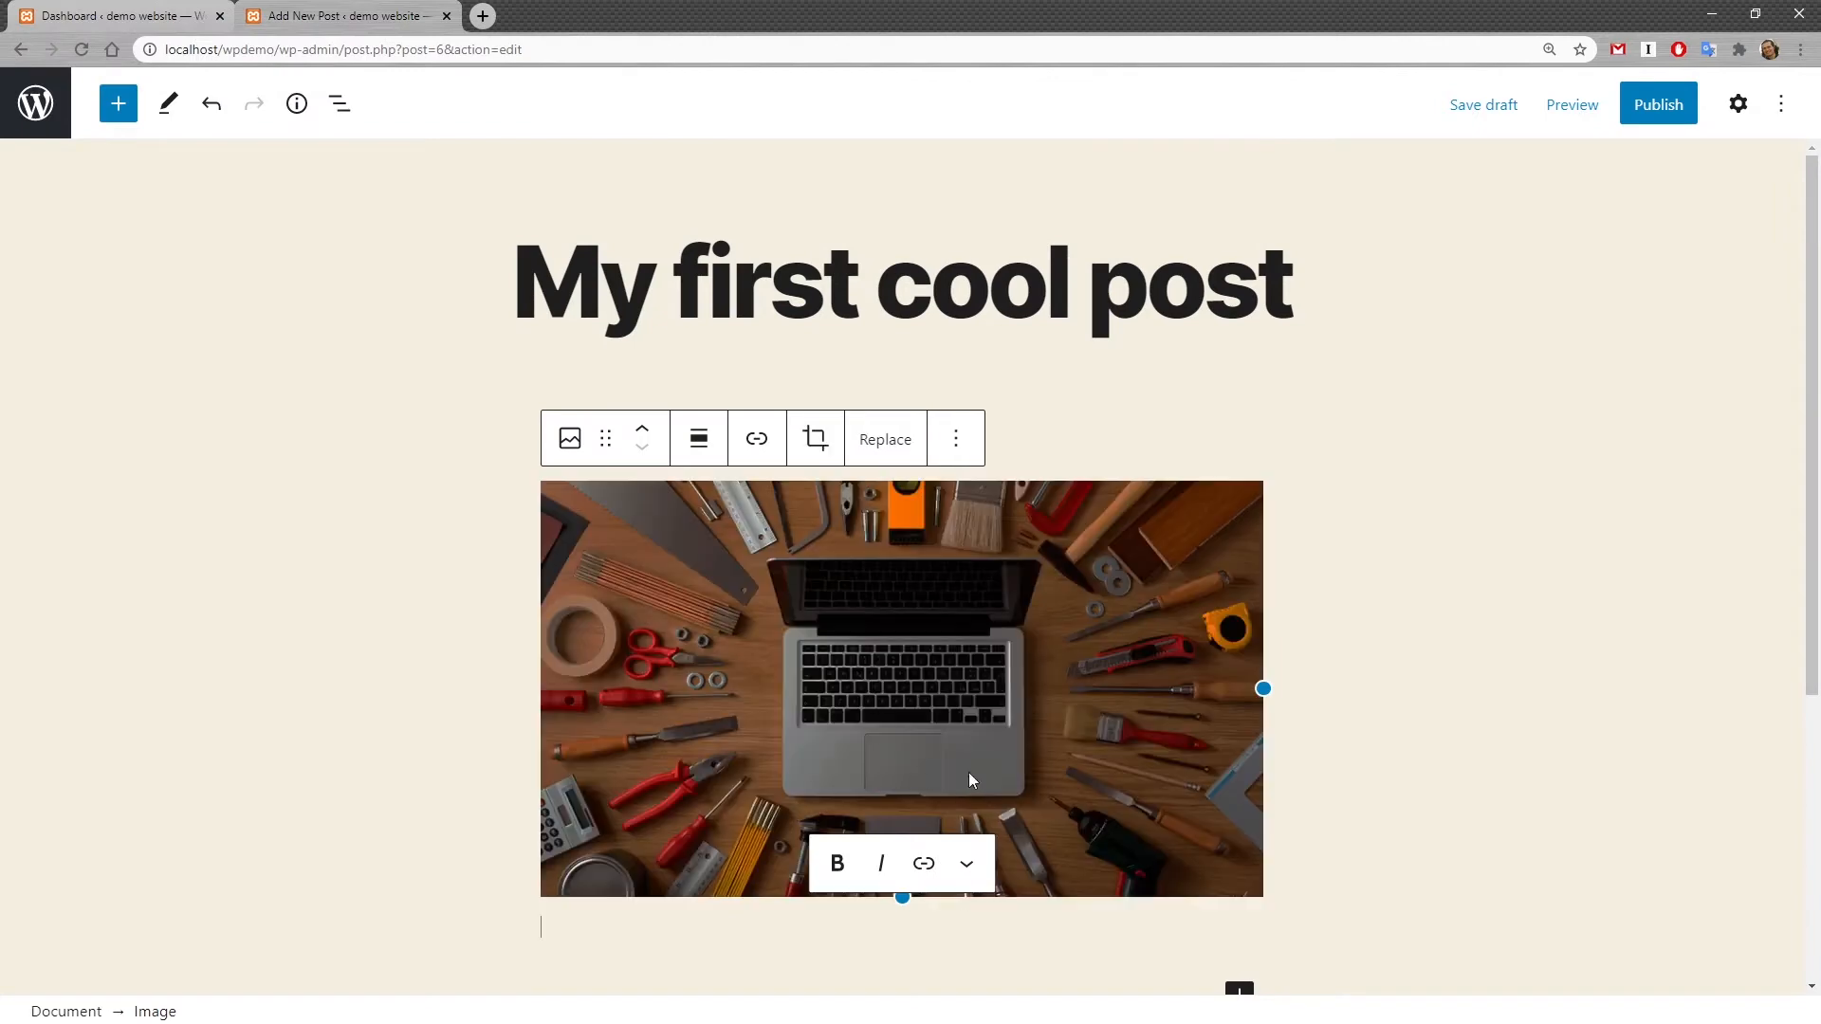
Step: Center-align the image and make it narrower by dragging its side resize handle
scroll(937, 664, "down", 1)
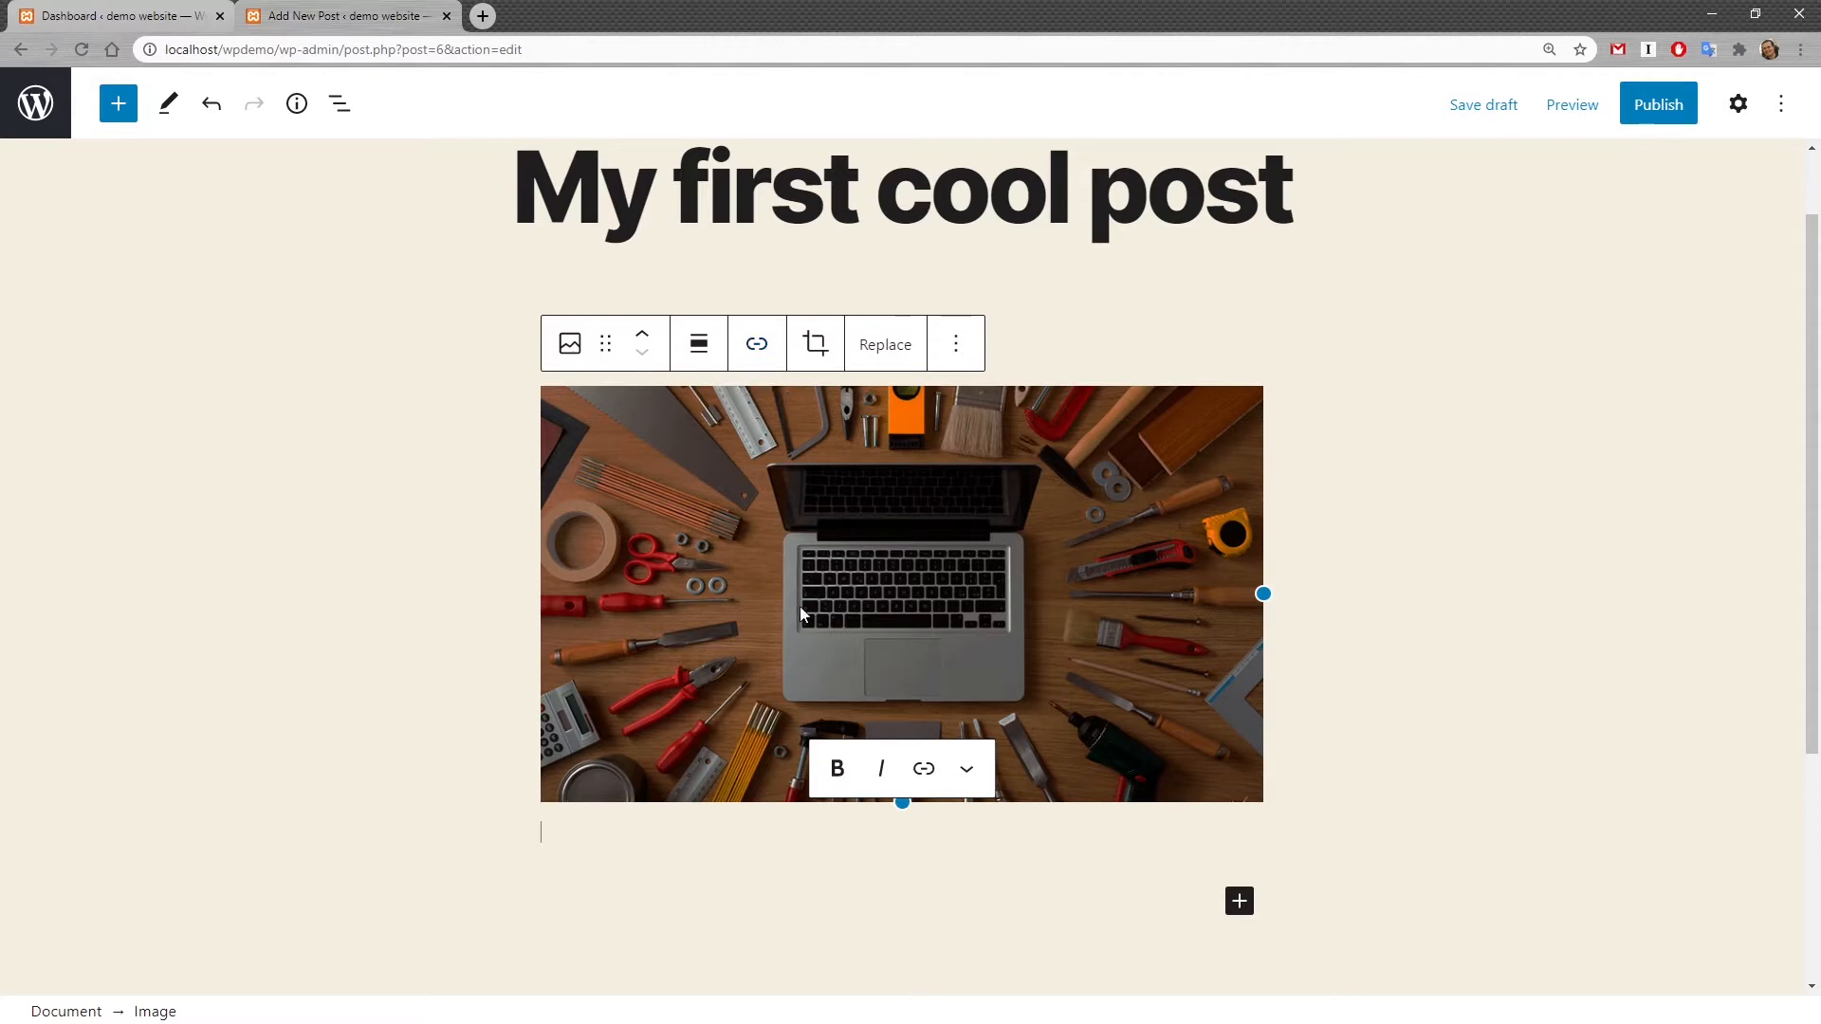
left_click(700, 352)
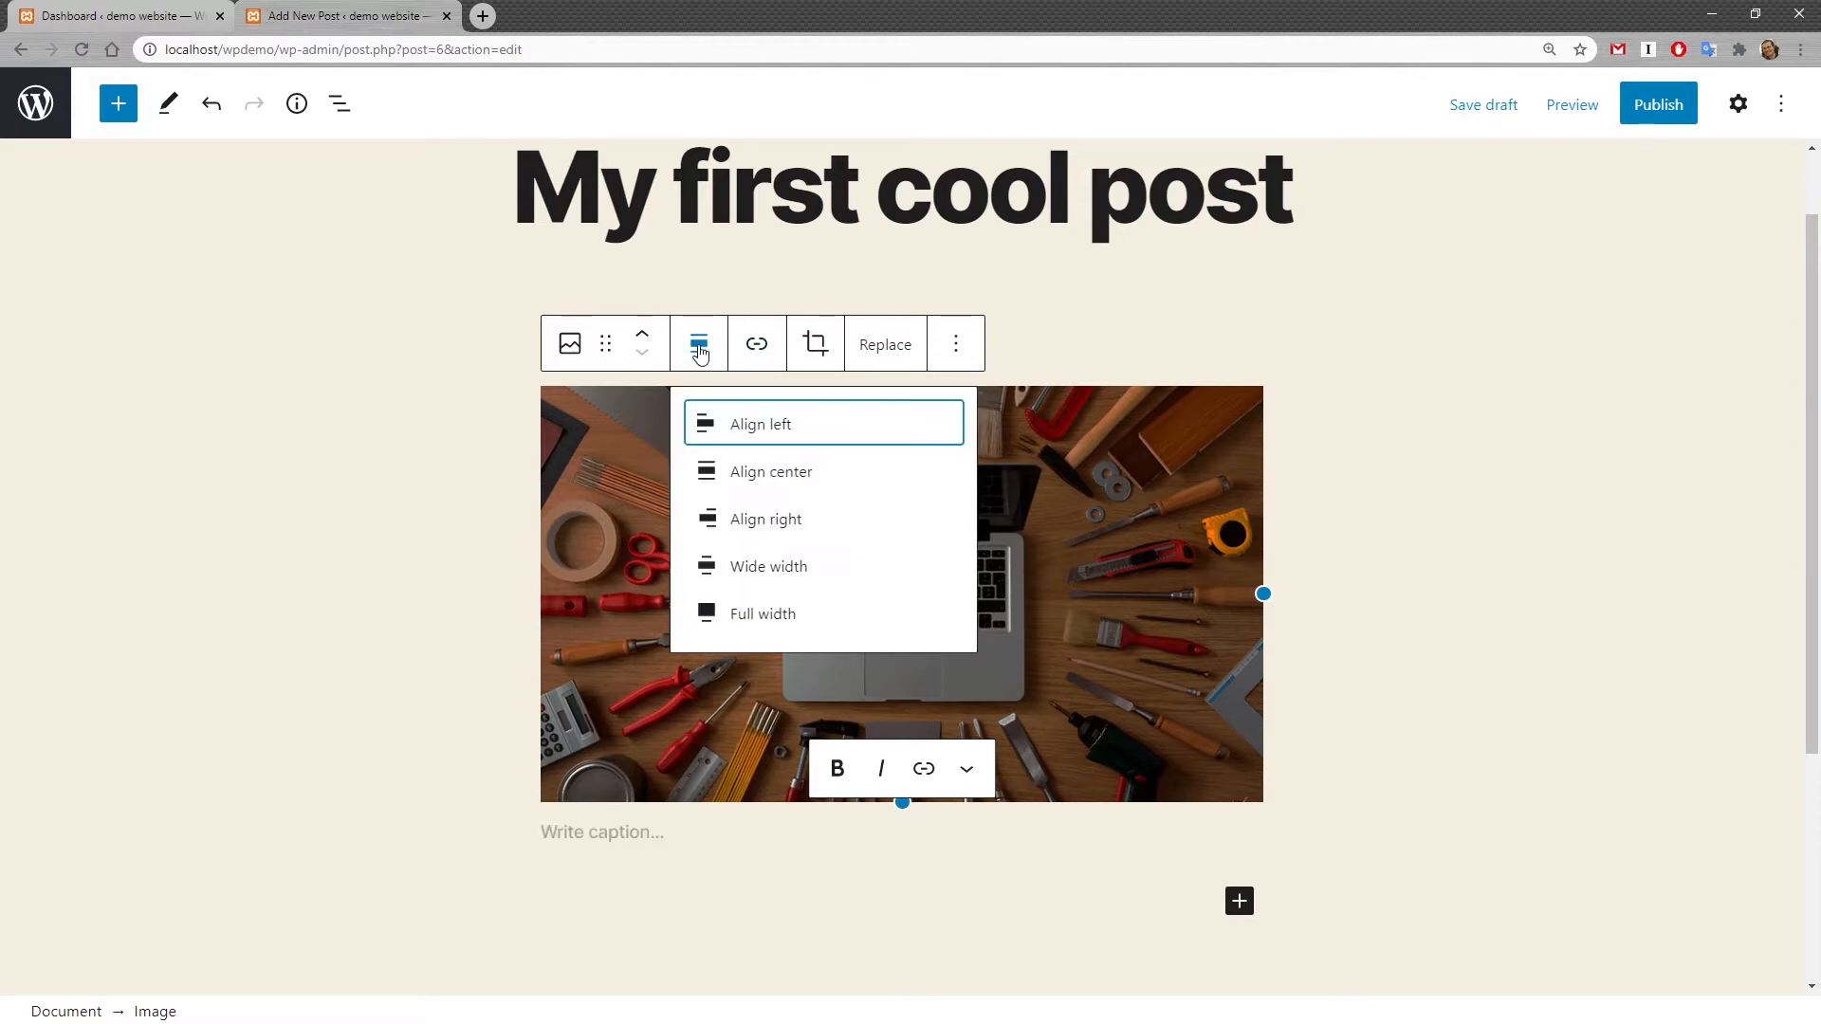
left_click(783, 472)
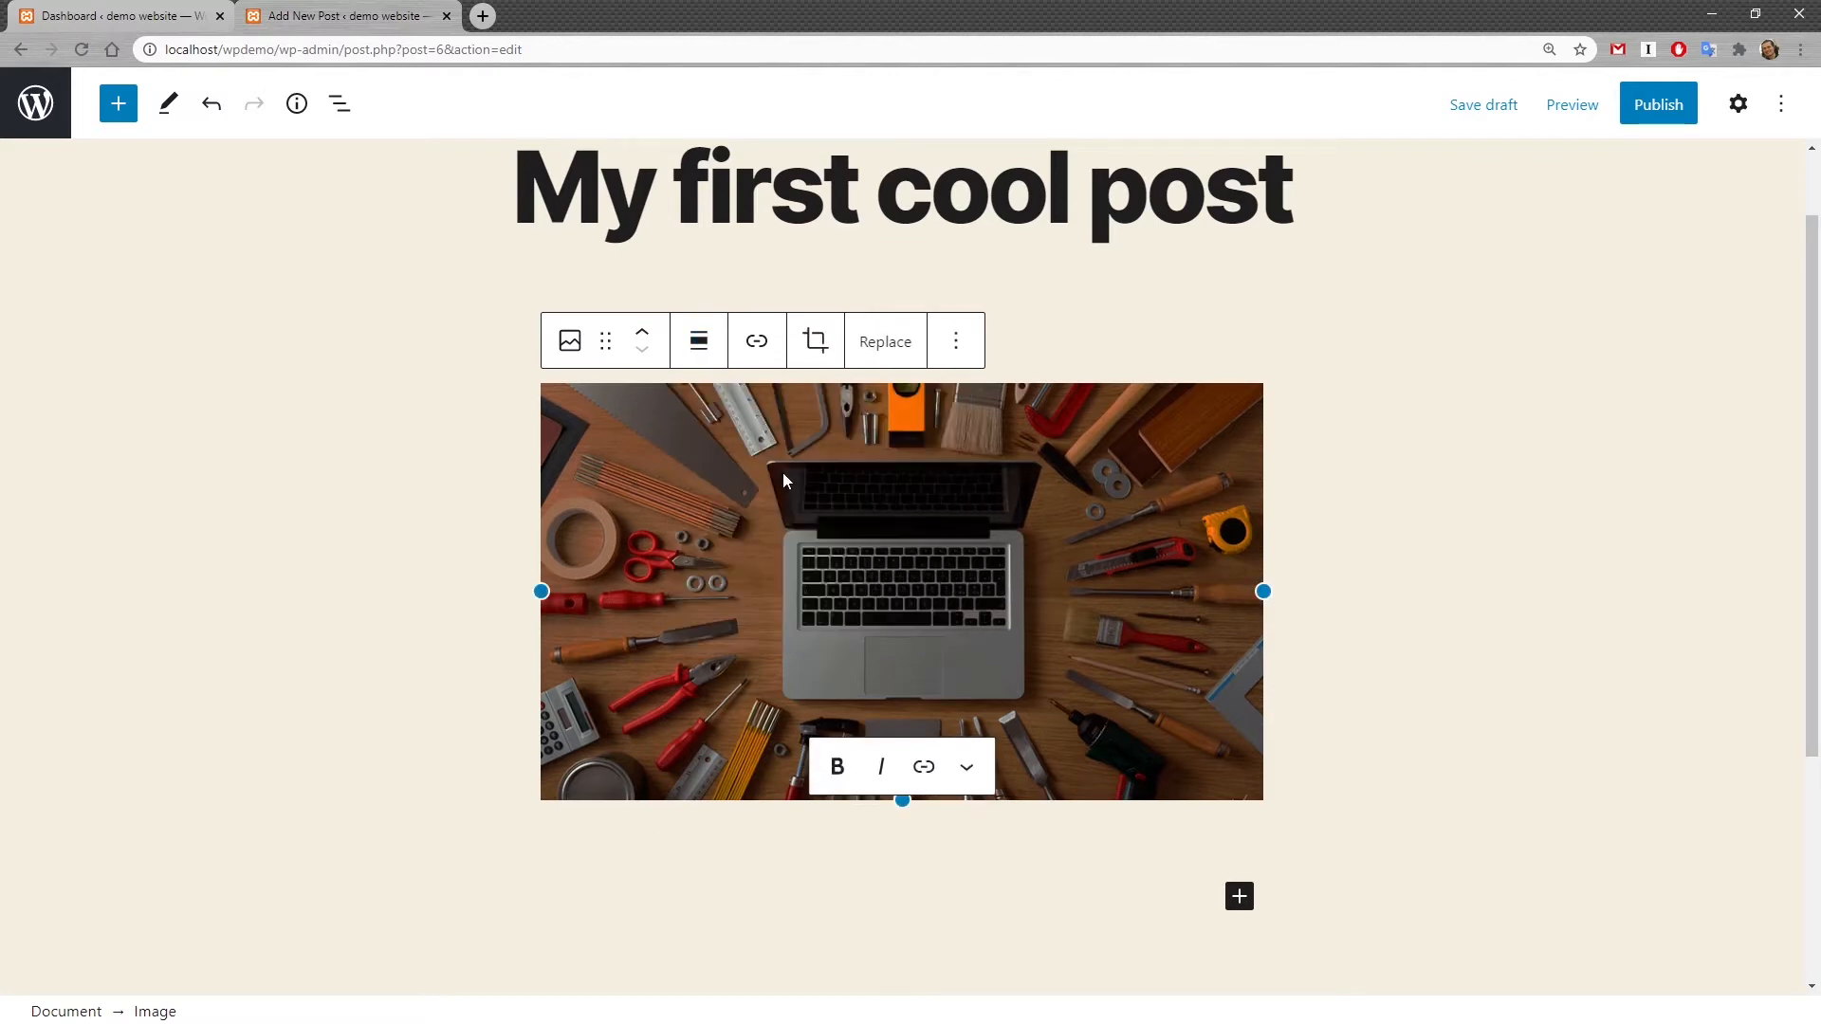
left_click_drag(1262, 591, 1056, 593)
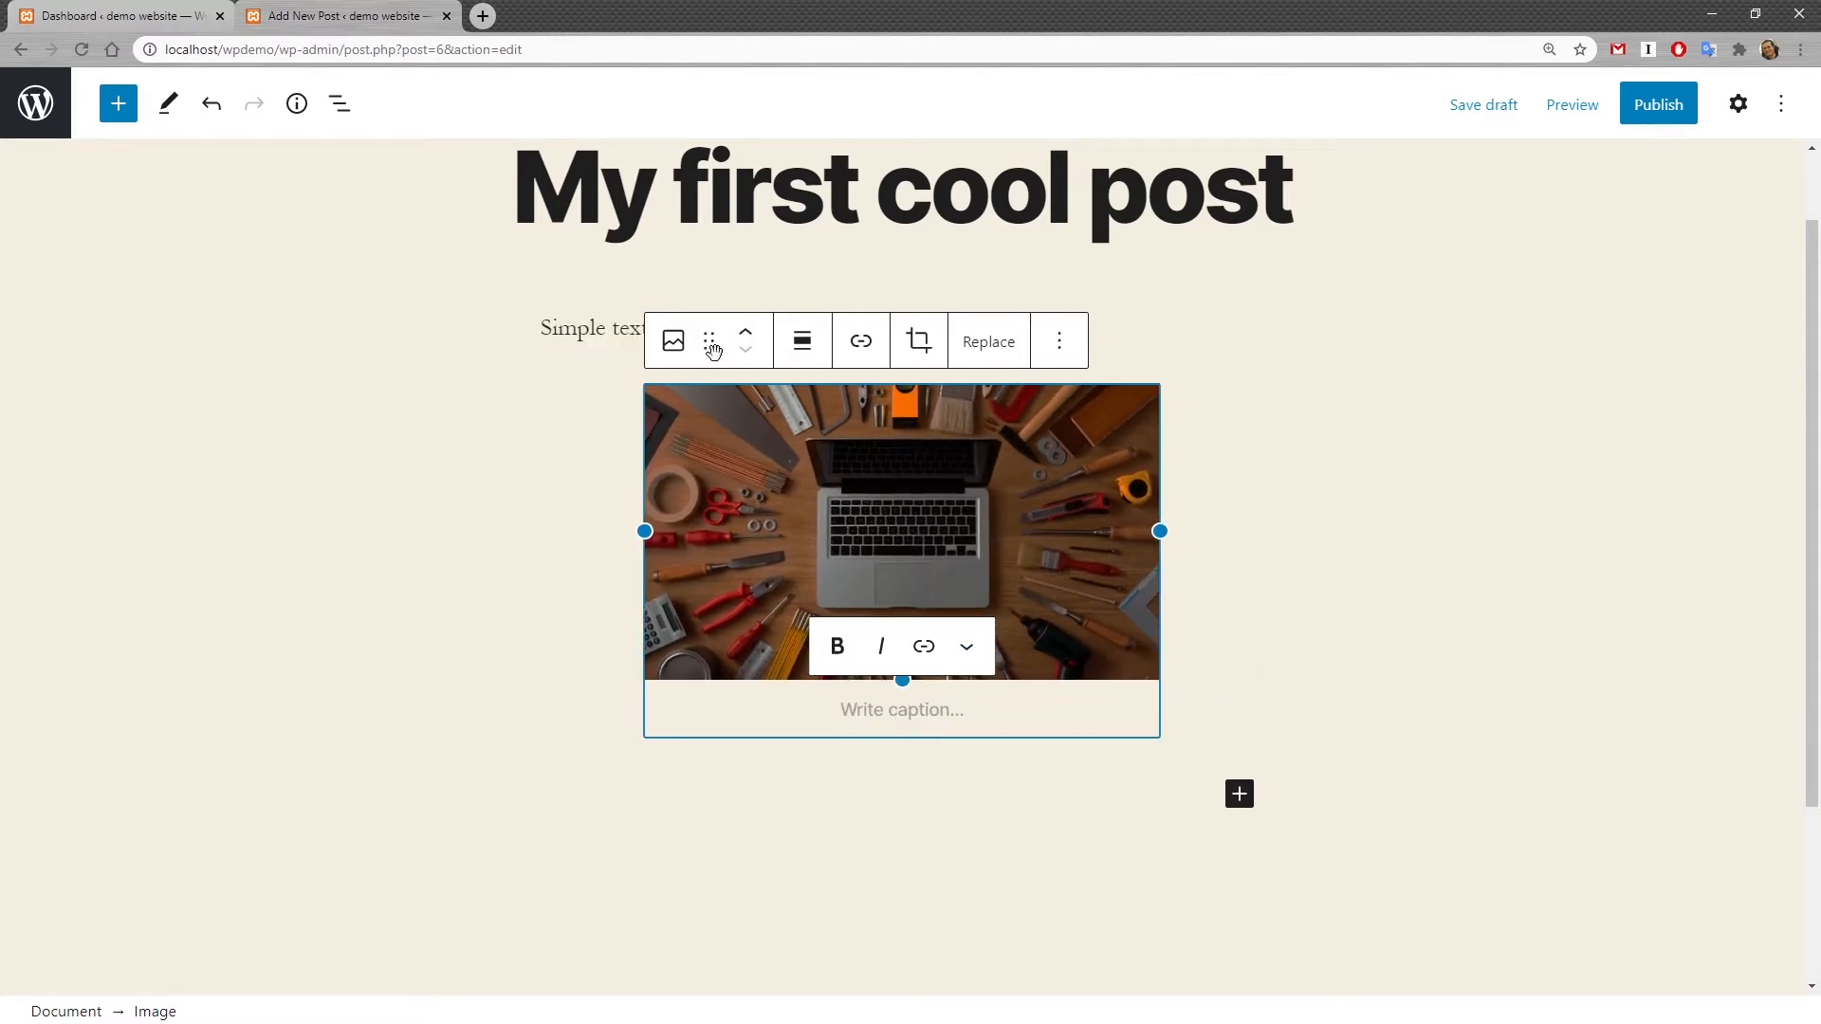
Step: Move the image block above the paragraph and back below it several times
left_click(767, 335)
left_click(754, 355)
left_click(746, 337)
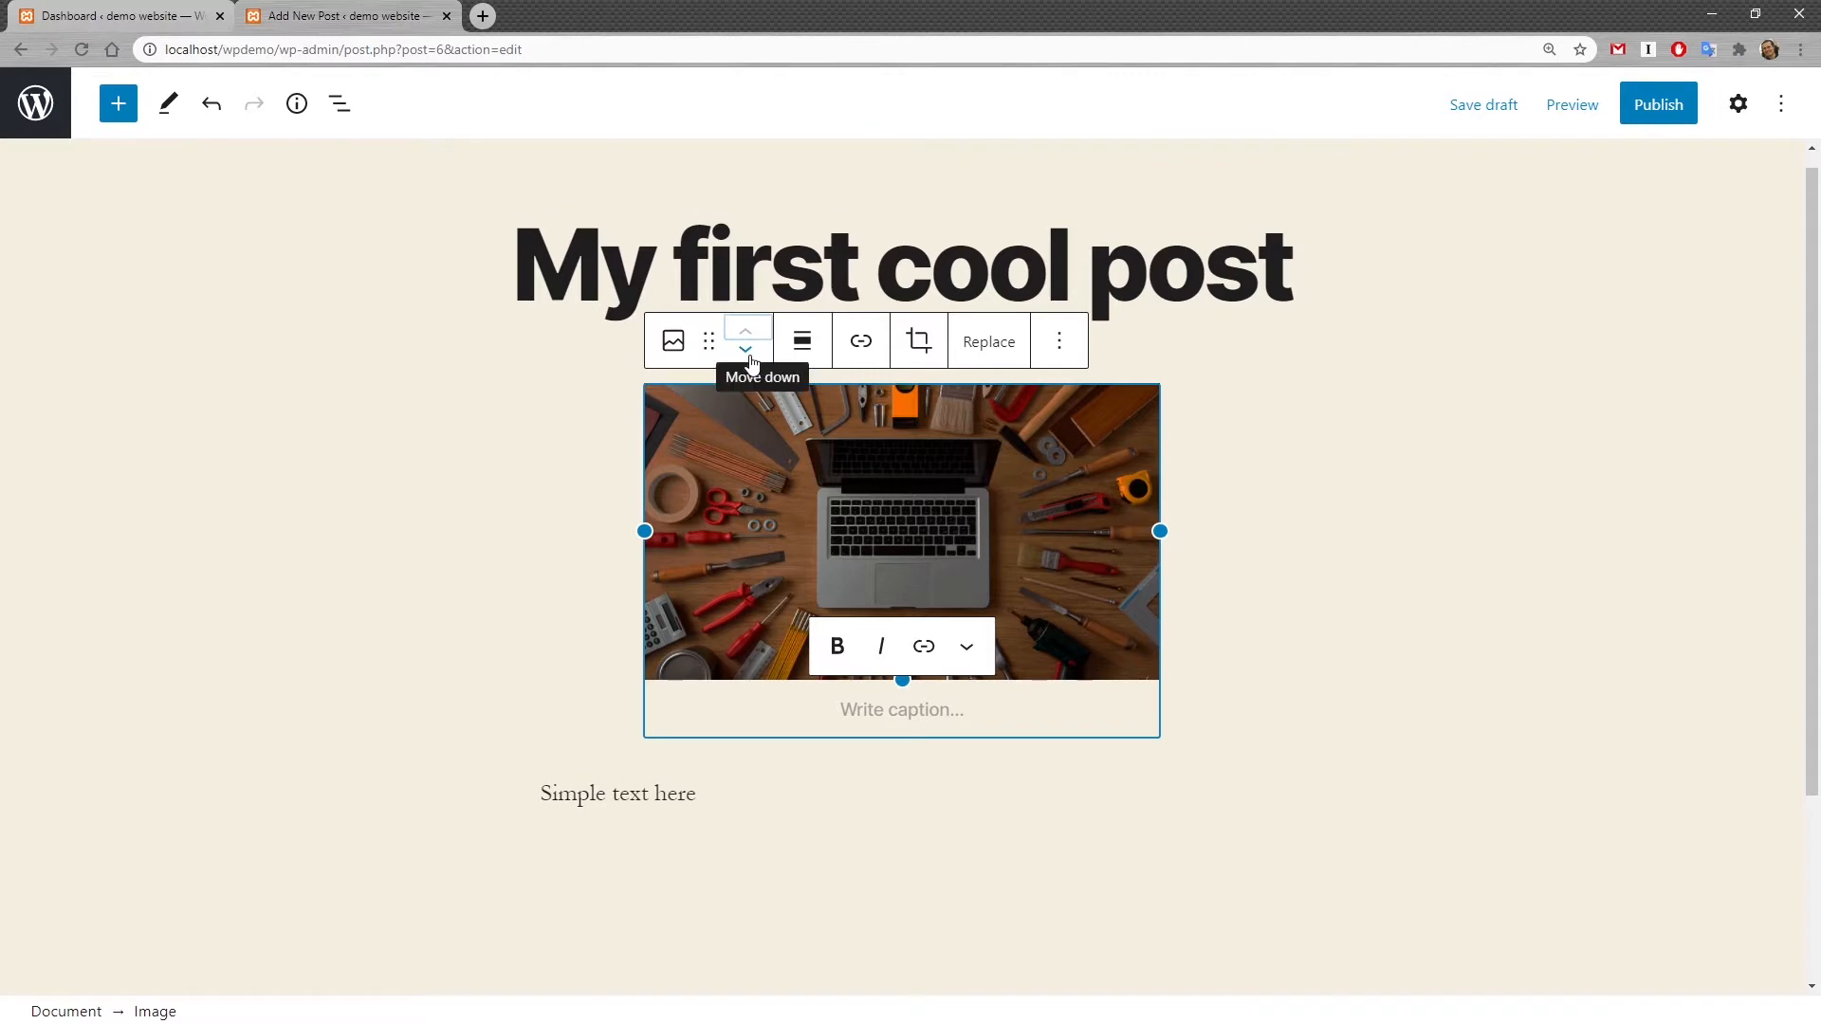
left_click(749, 357)
left_click(746, 333)
left_click(748, 353)
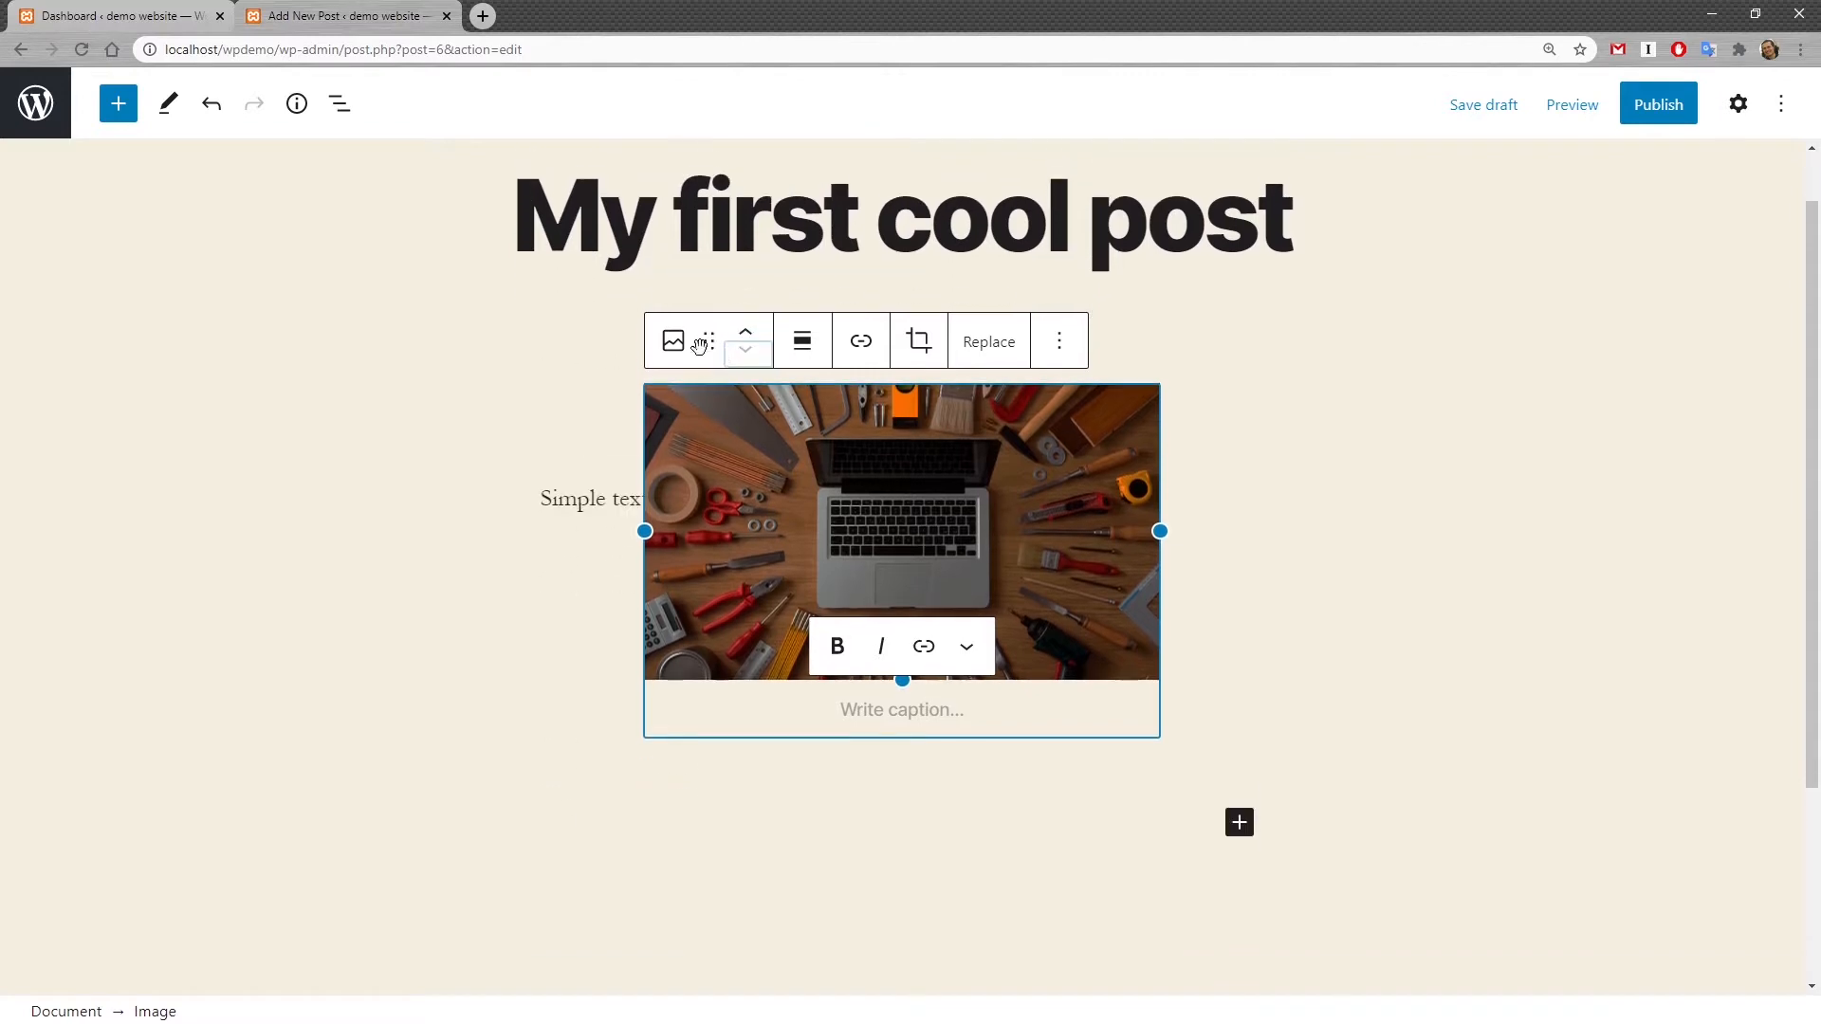
Step: Review the image block's transform and style options without changing them
left_click(674, 340)
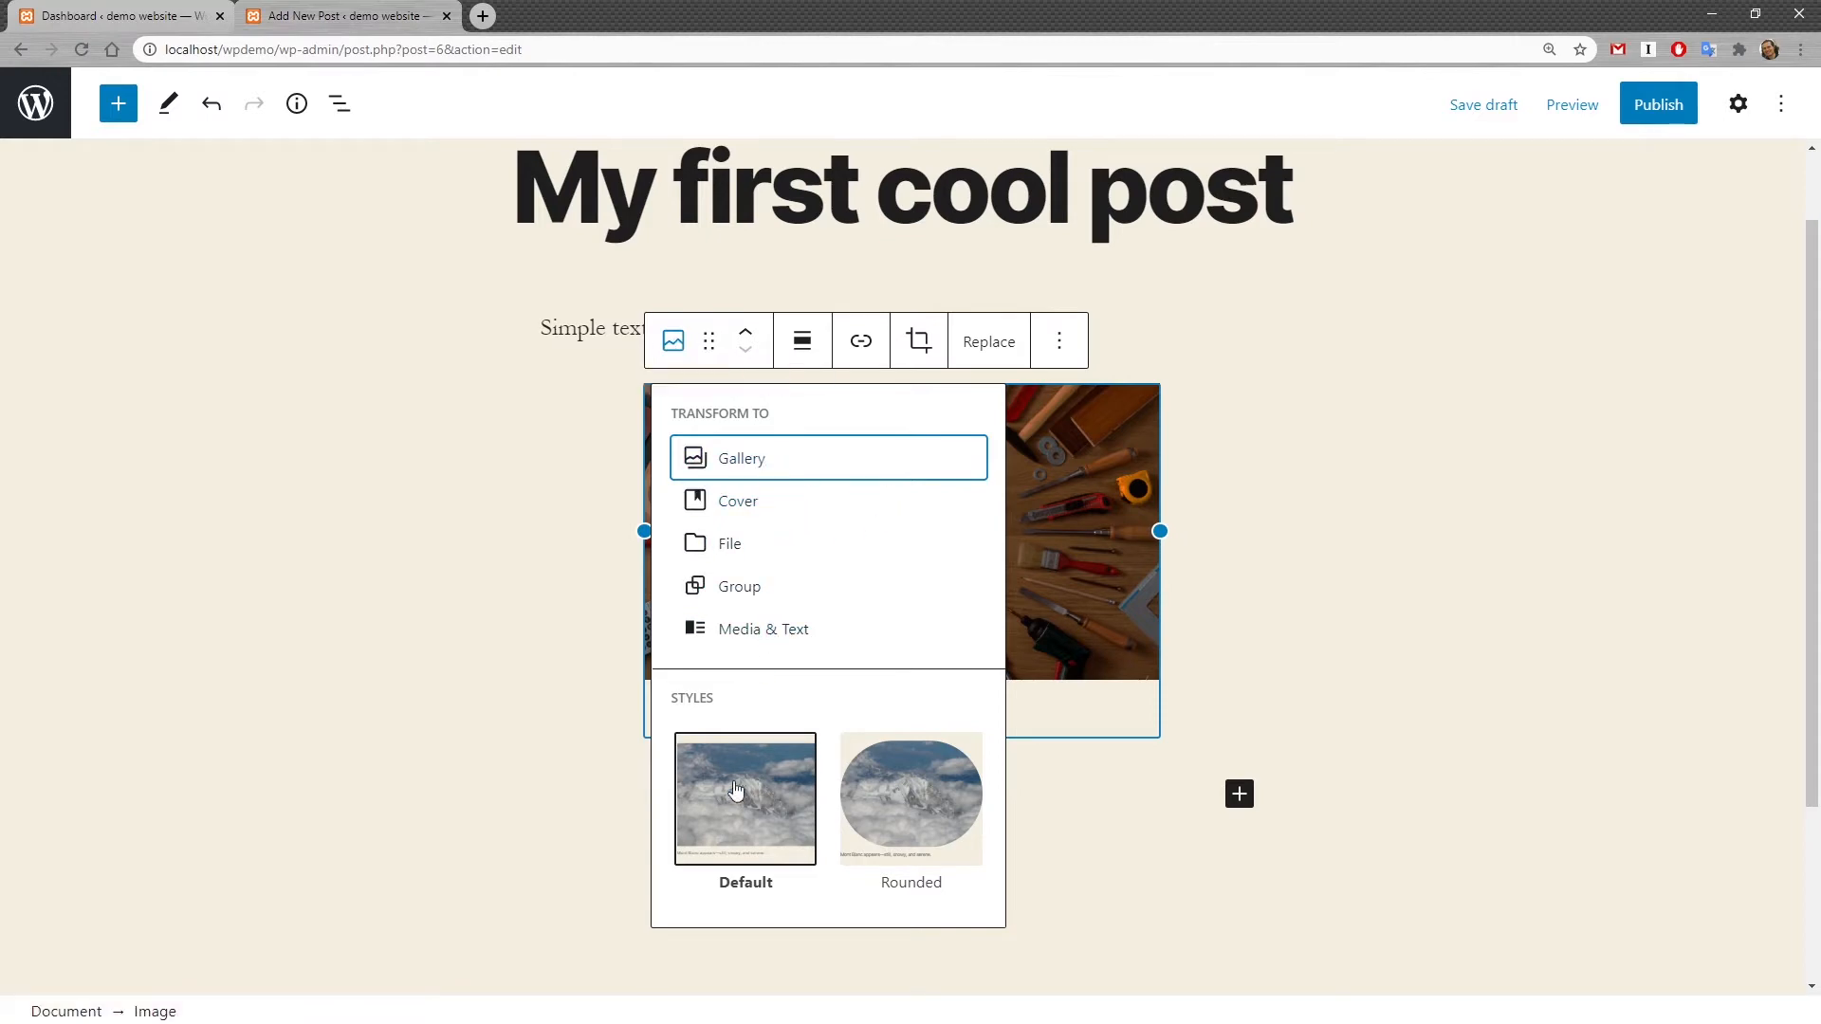
mouse_move(868, 827)
left_click(1267, 482)
Step: Add a List block below the image with the items "todo 1" and "todo 2"
left_click(1232, 749)
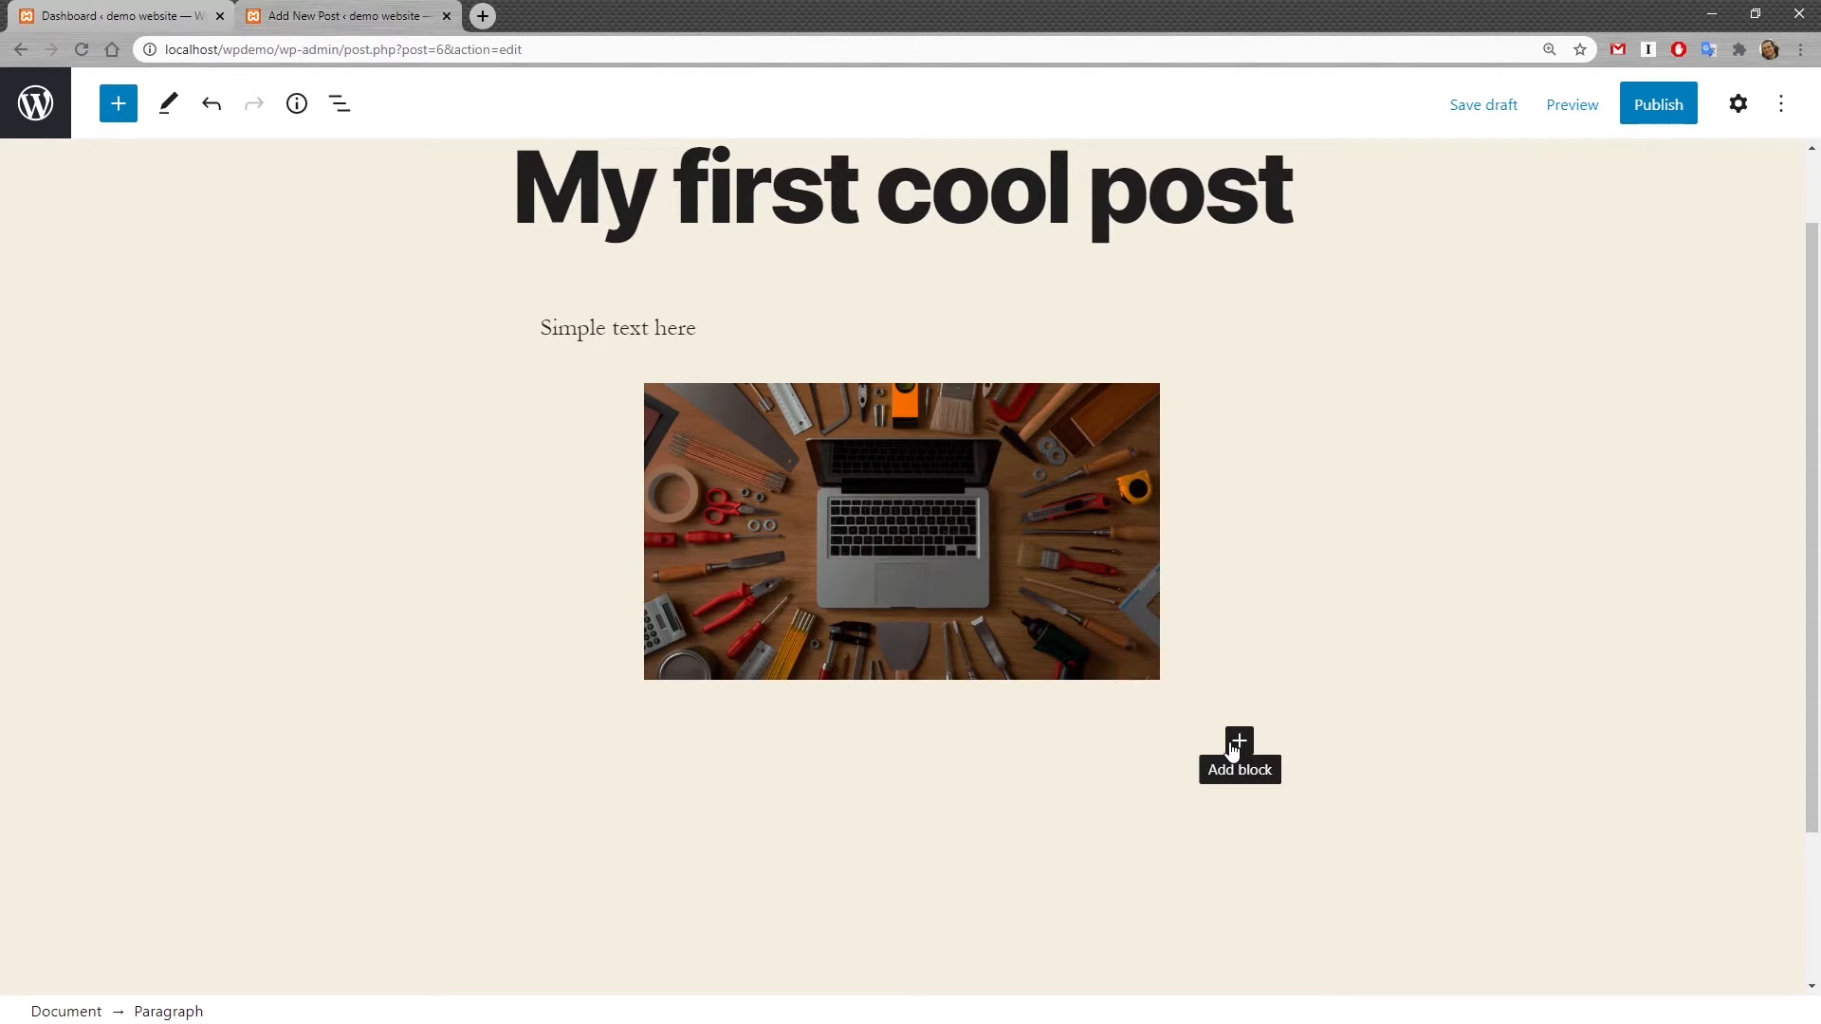
left_click(1232, 750)
left_click(1554, 594)
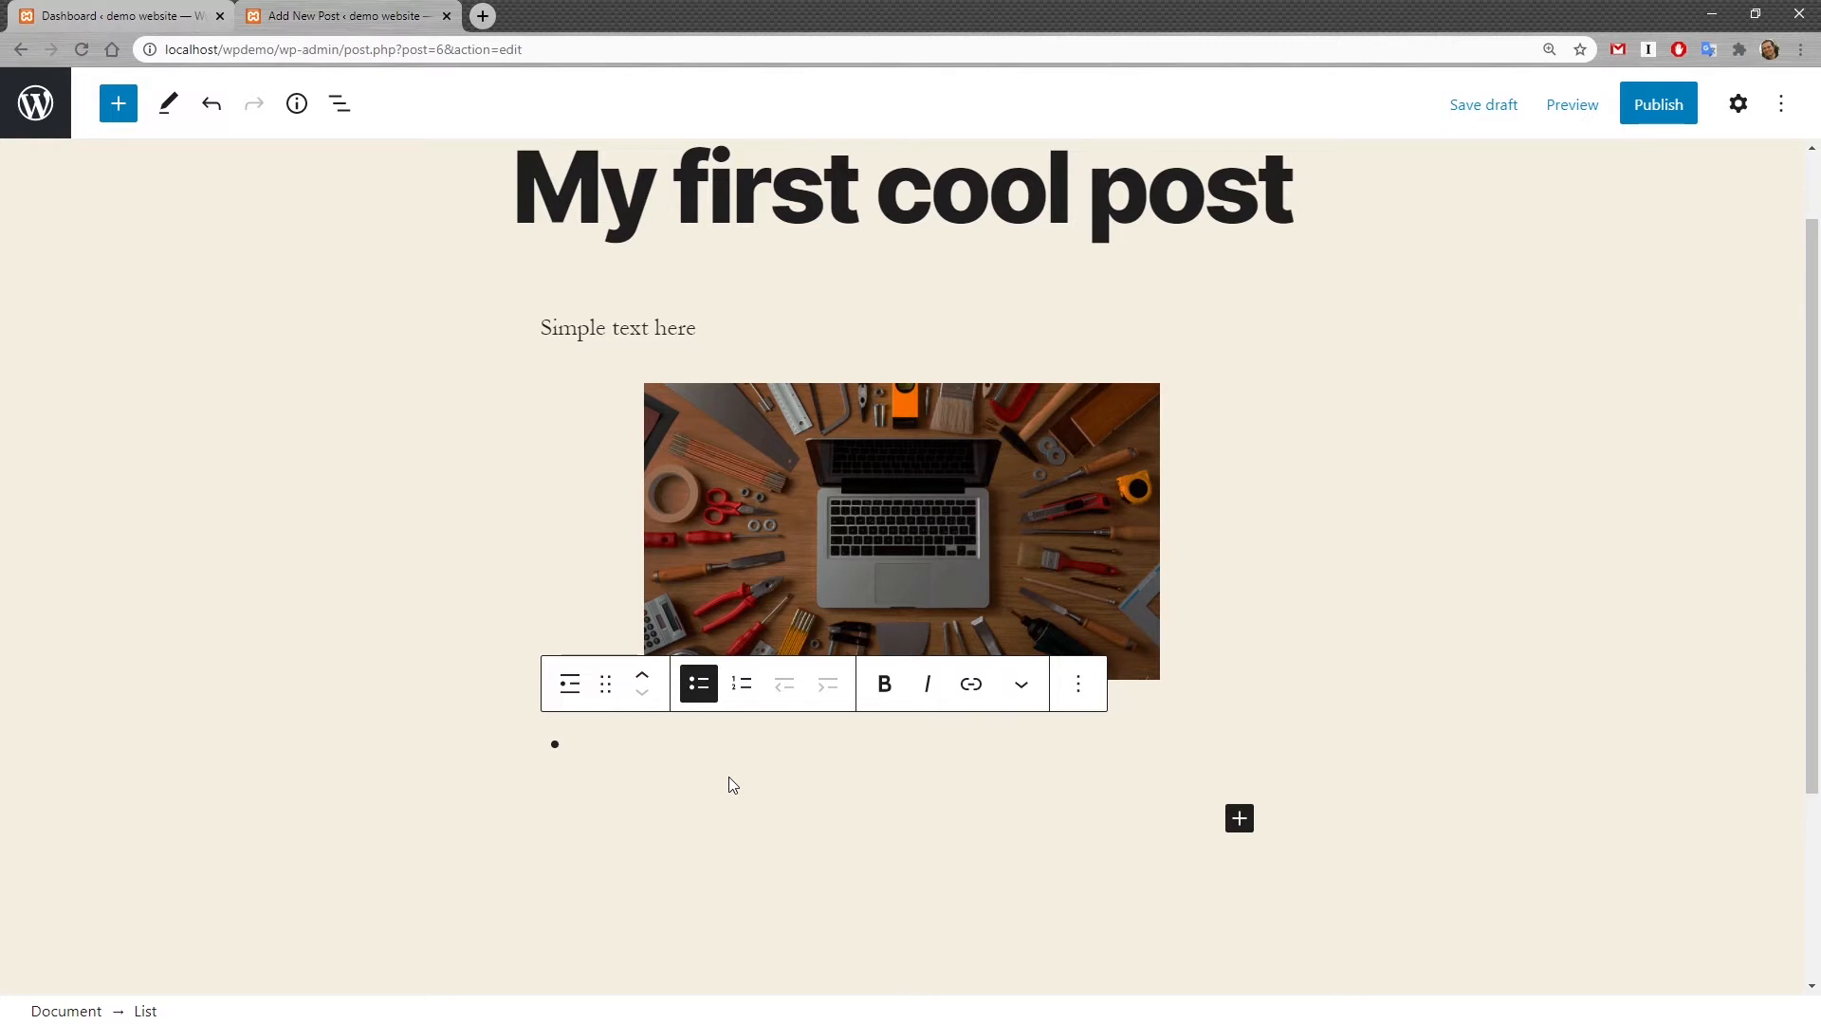
type("tod")
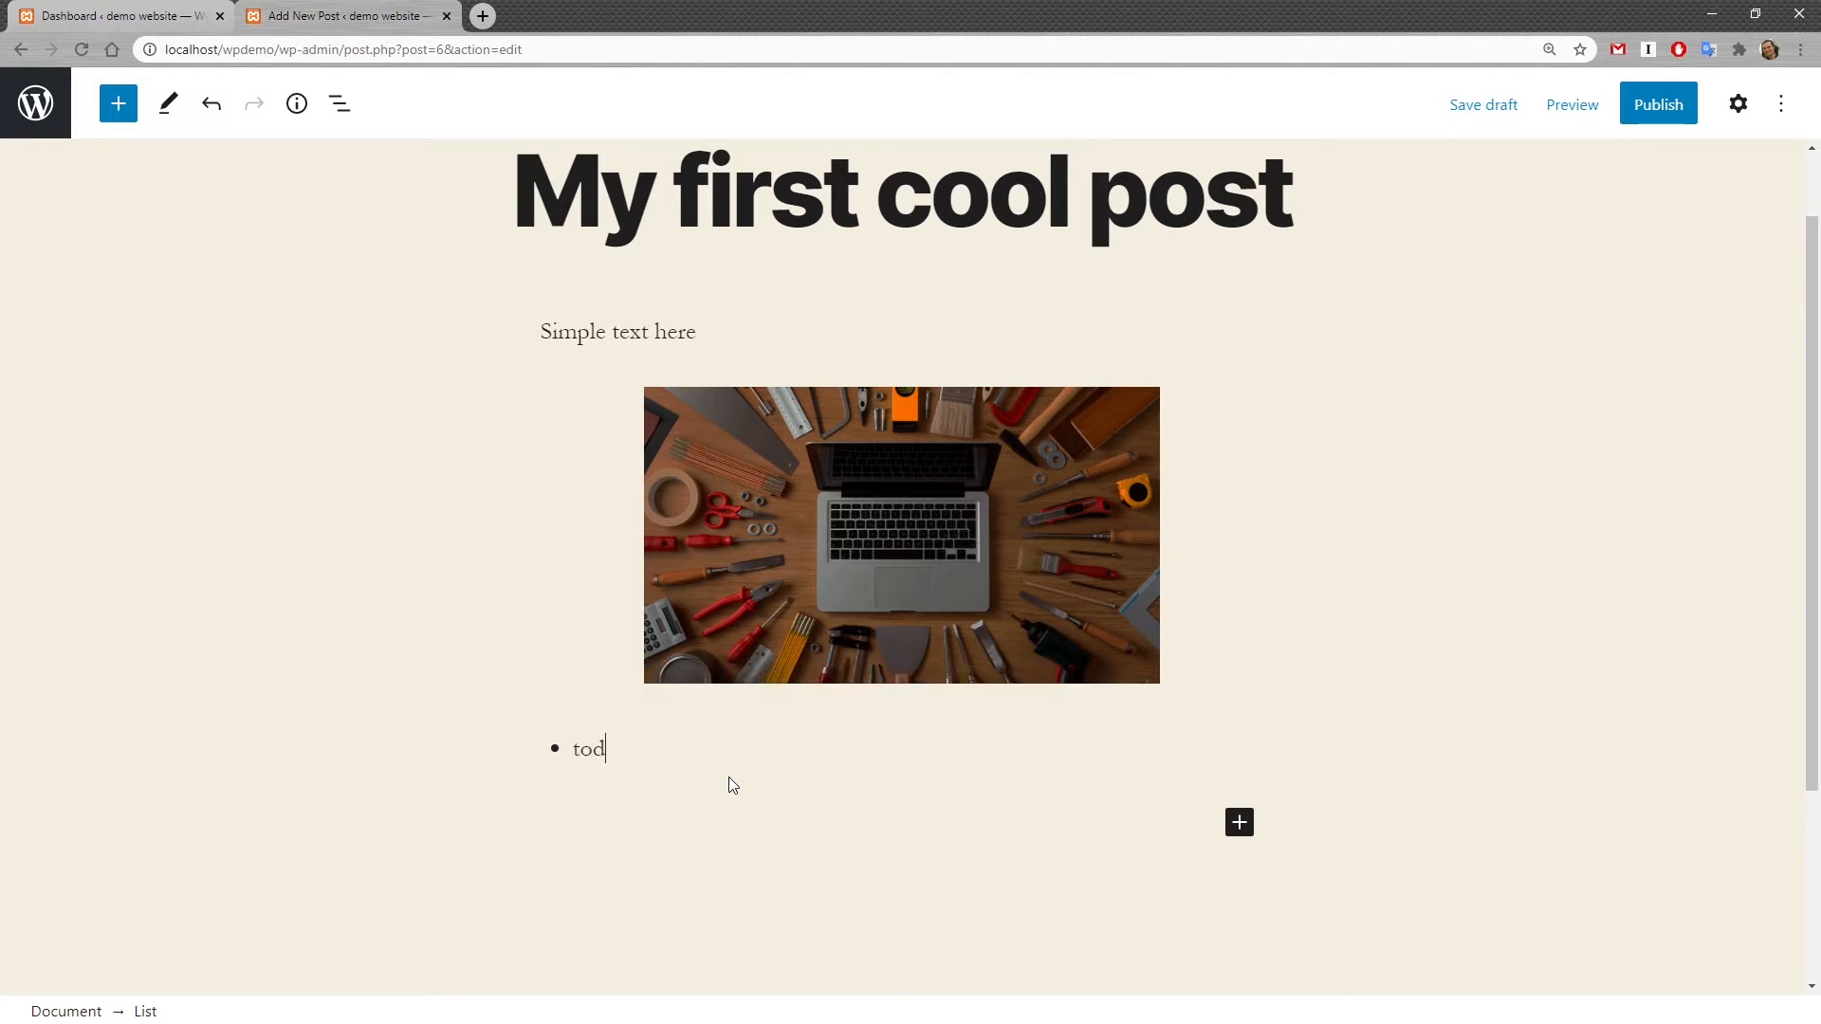
type("o 1")
key("Return")
type("todo 2")
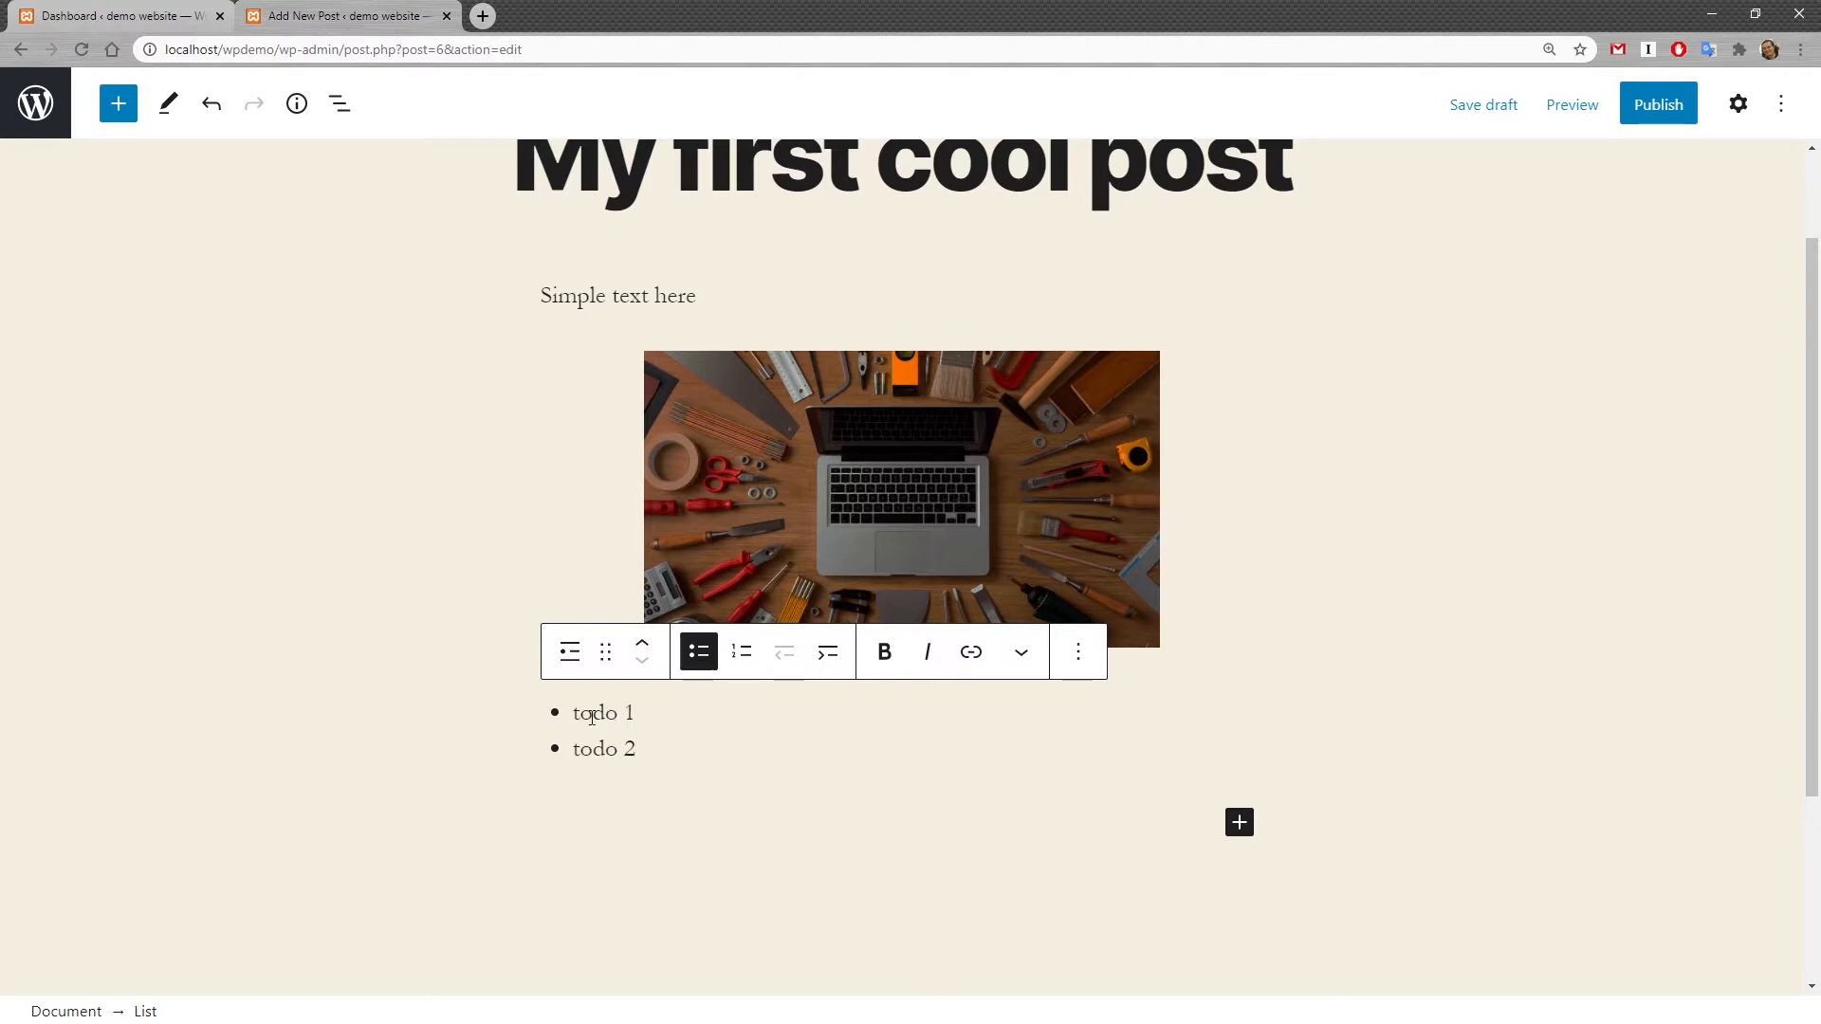
Step: Convert the list to an ordered list, then indent and outdent the second item
left_click(743, 653)
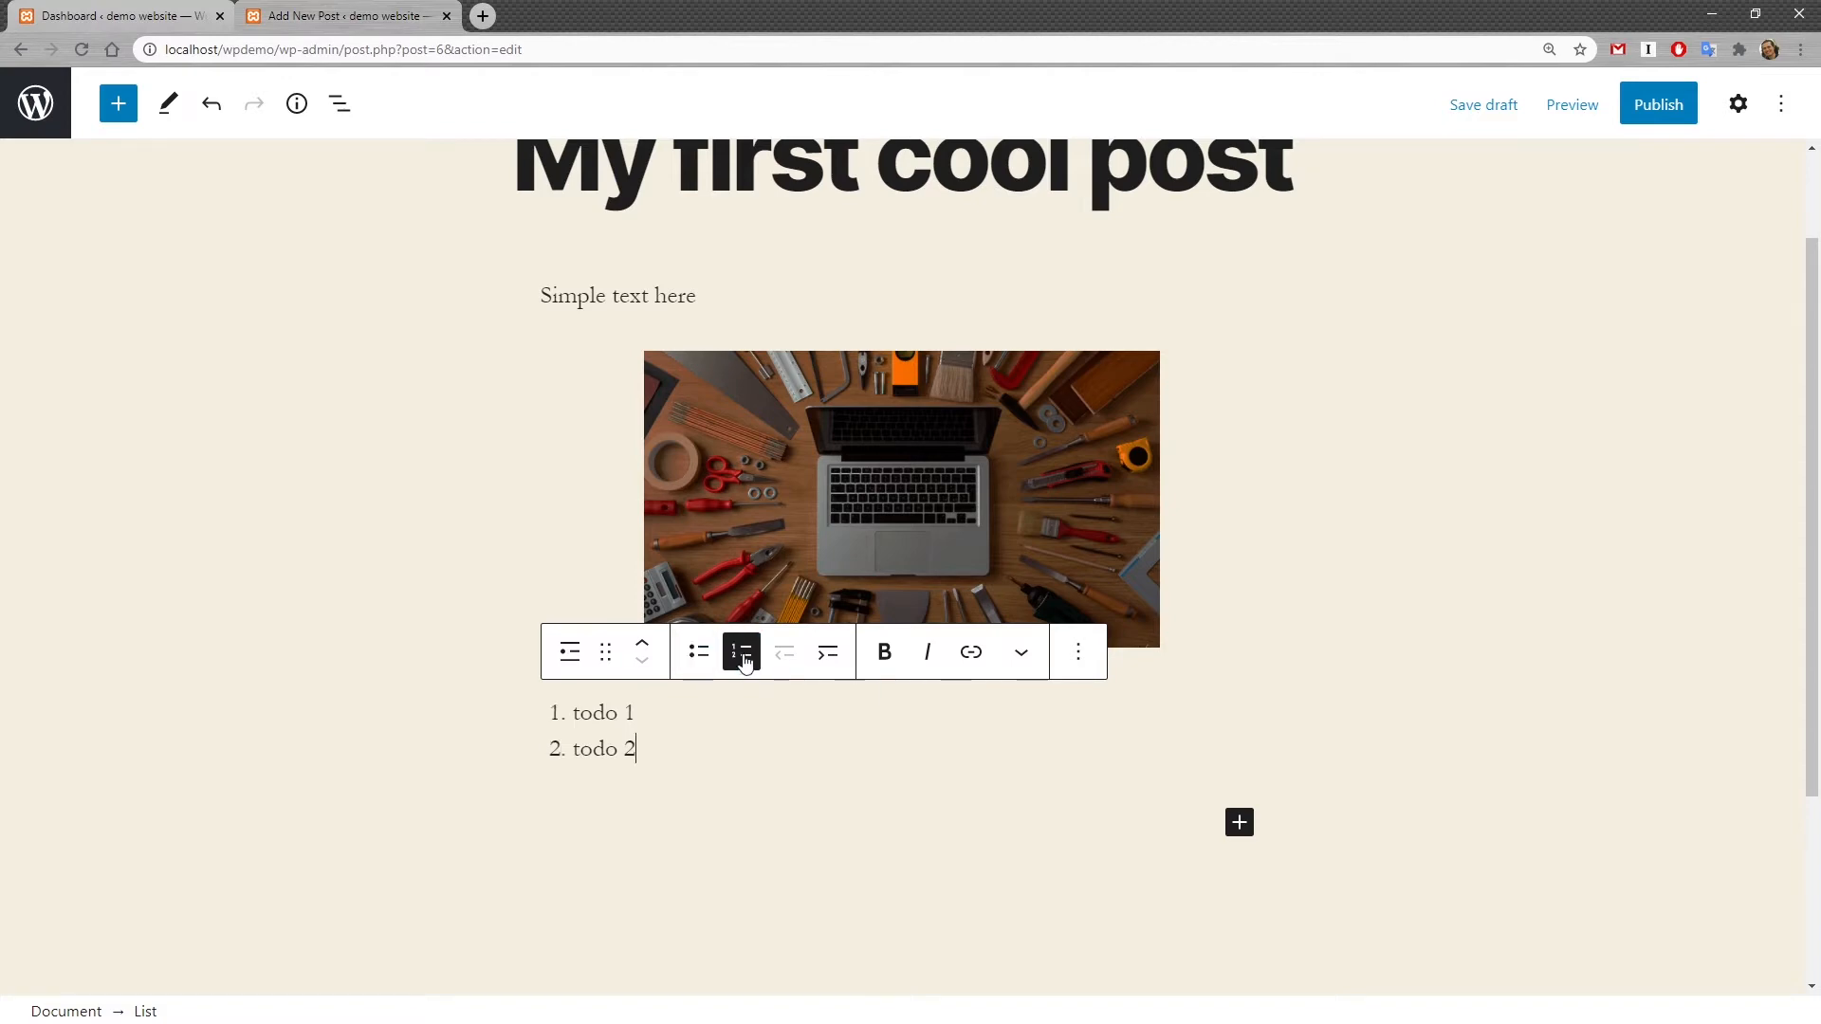
left_click(831, 663)
left_click(790, 659)
Step: Make the second list item "todo 2" bold and italic
left_click_drag(639, 748, 567, 748)
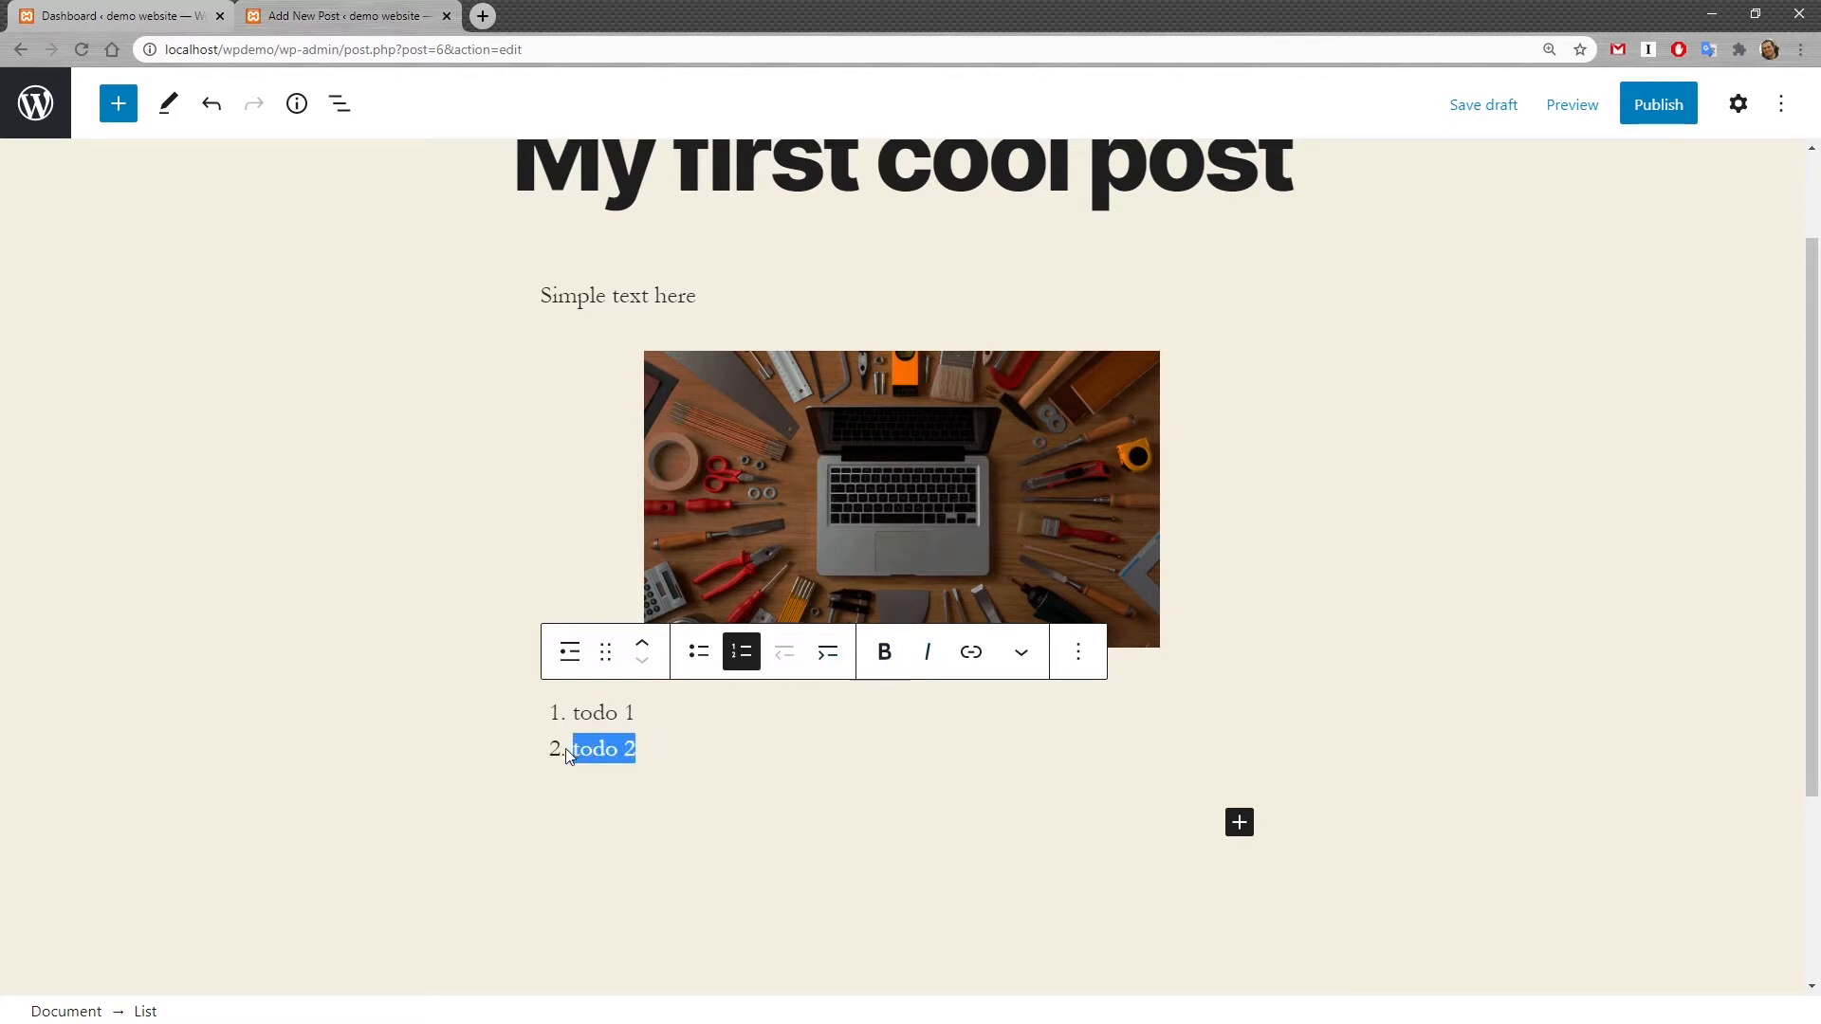
left_click(884, 652)
left_click(930, 652)
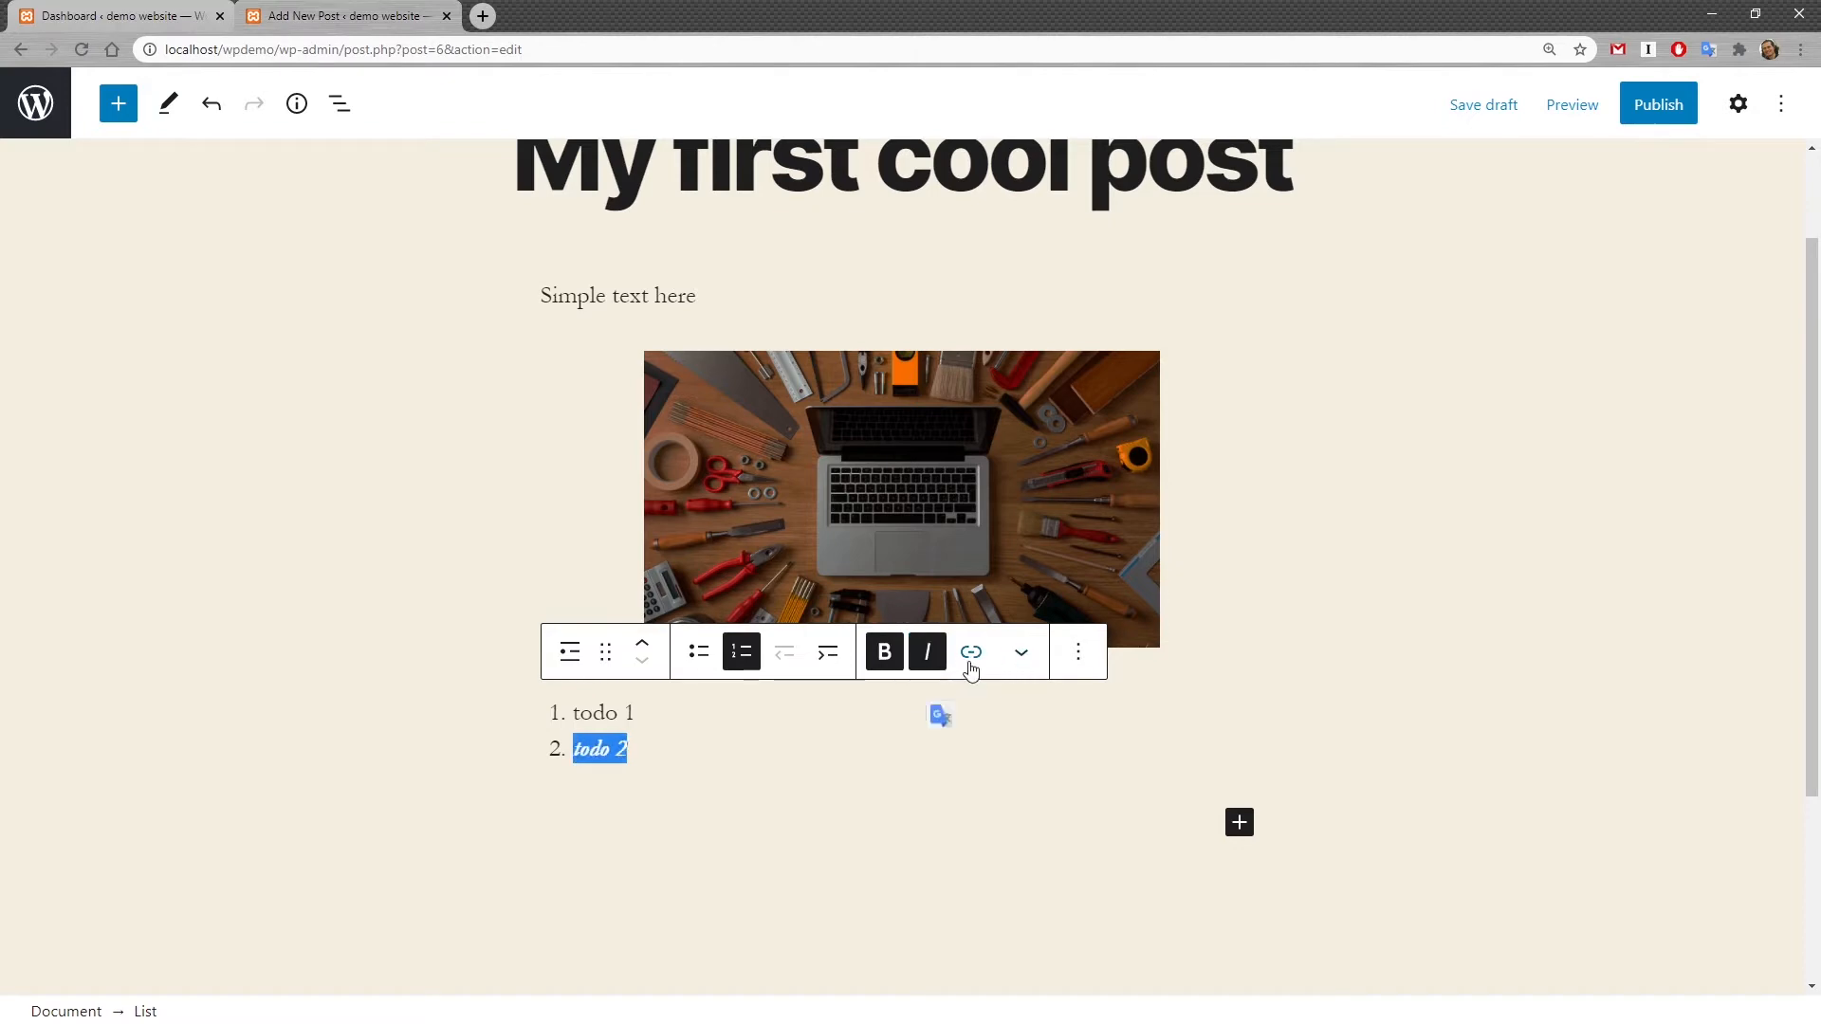
Step: Explore the link and additional text formatting options on the list items without applying any
left_click(973, 654)
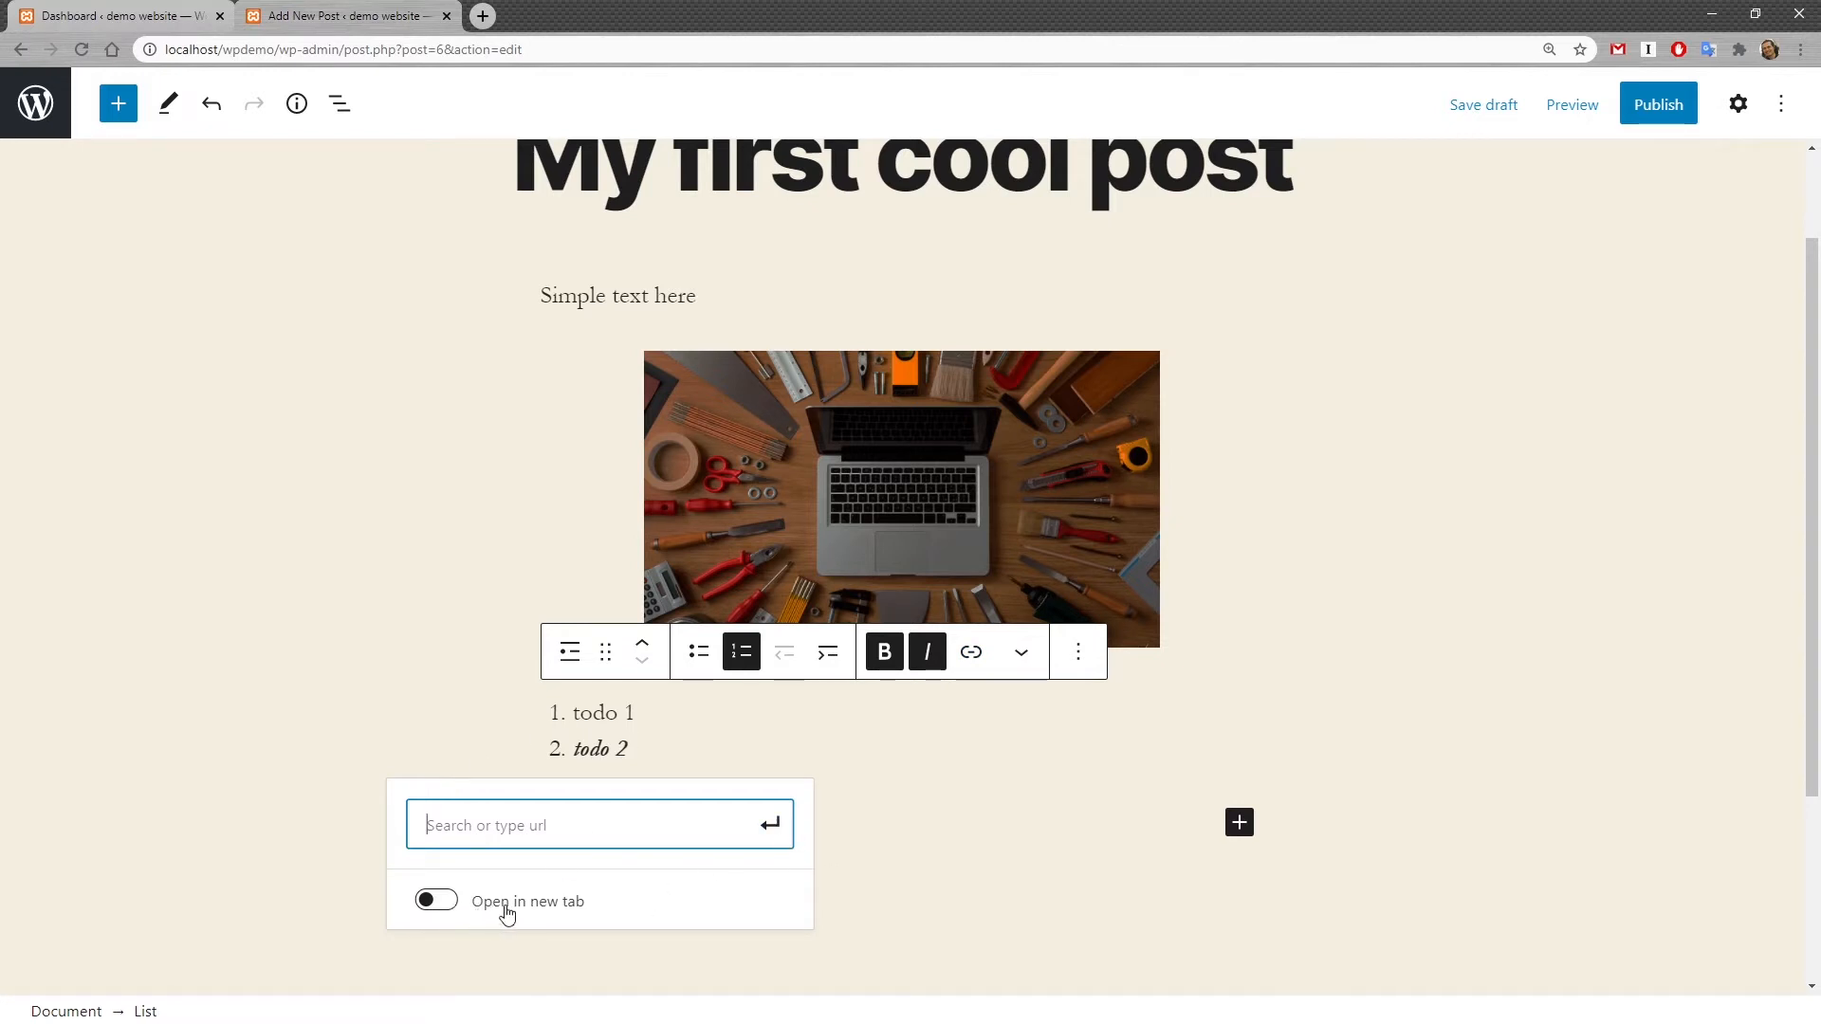
left_click(444, 904)
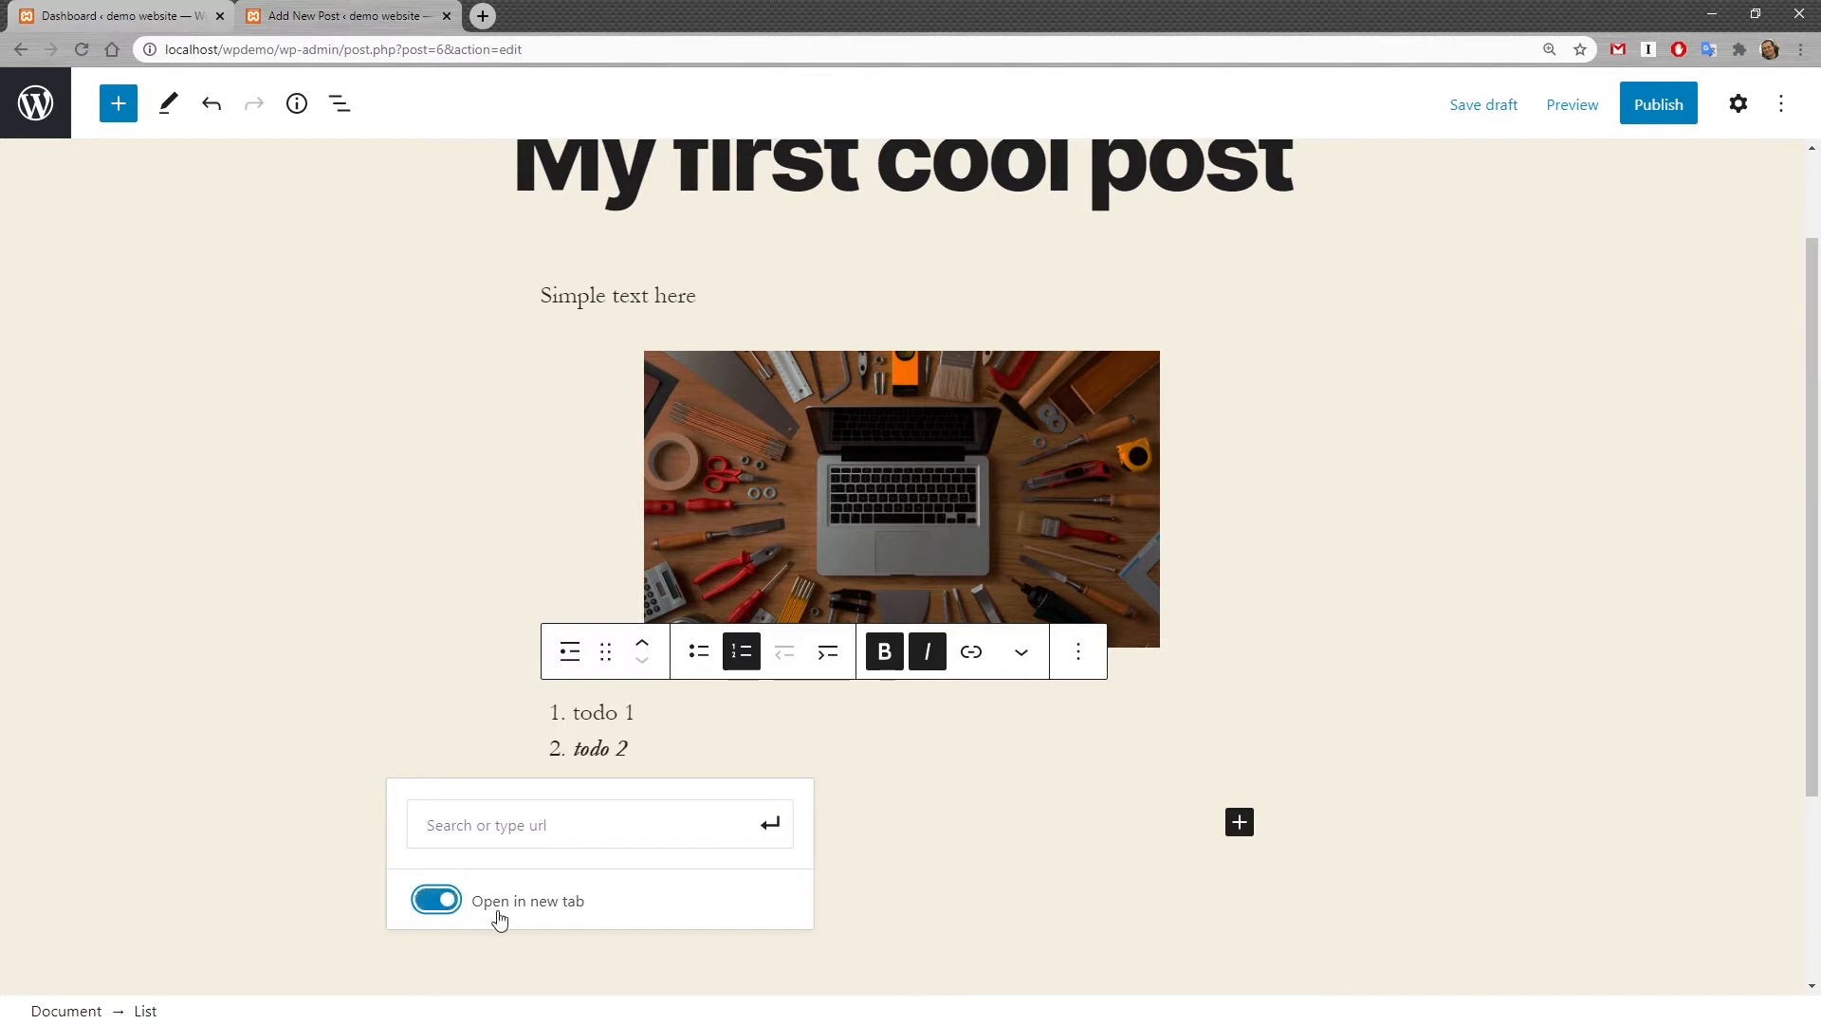
left_click(453, 902)
left_click(1019, 657)
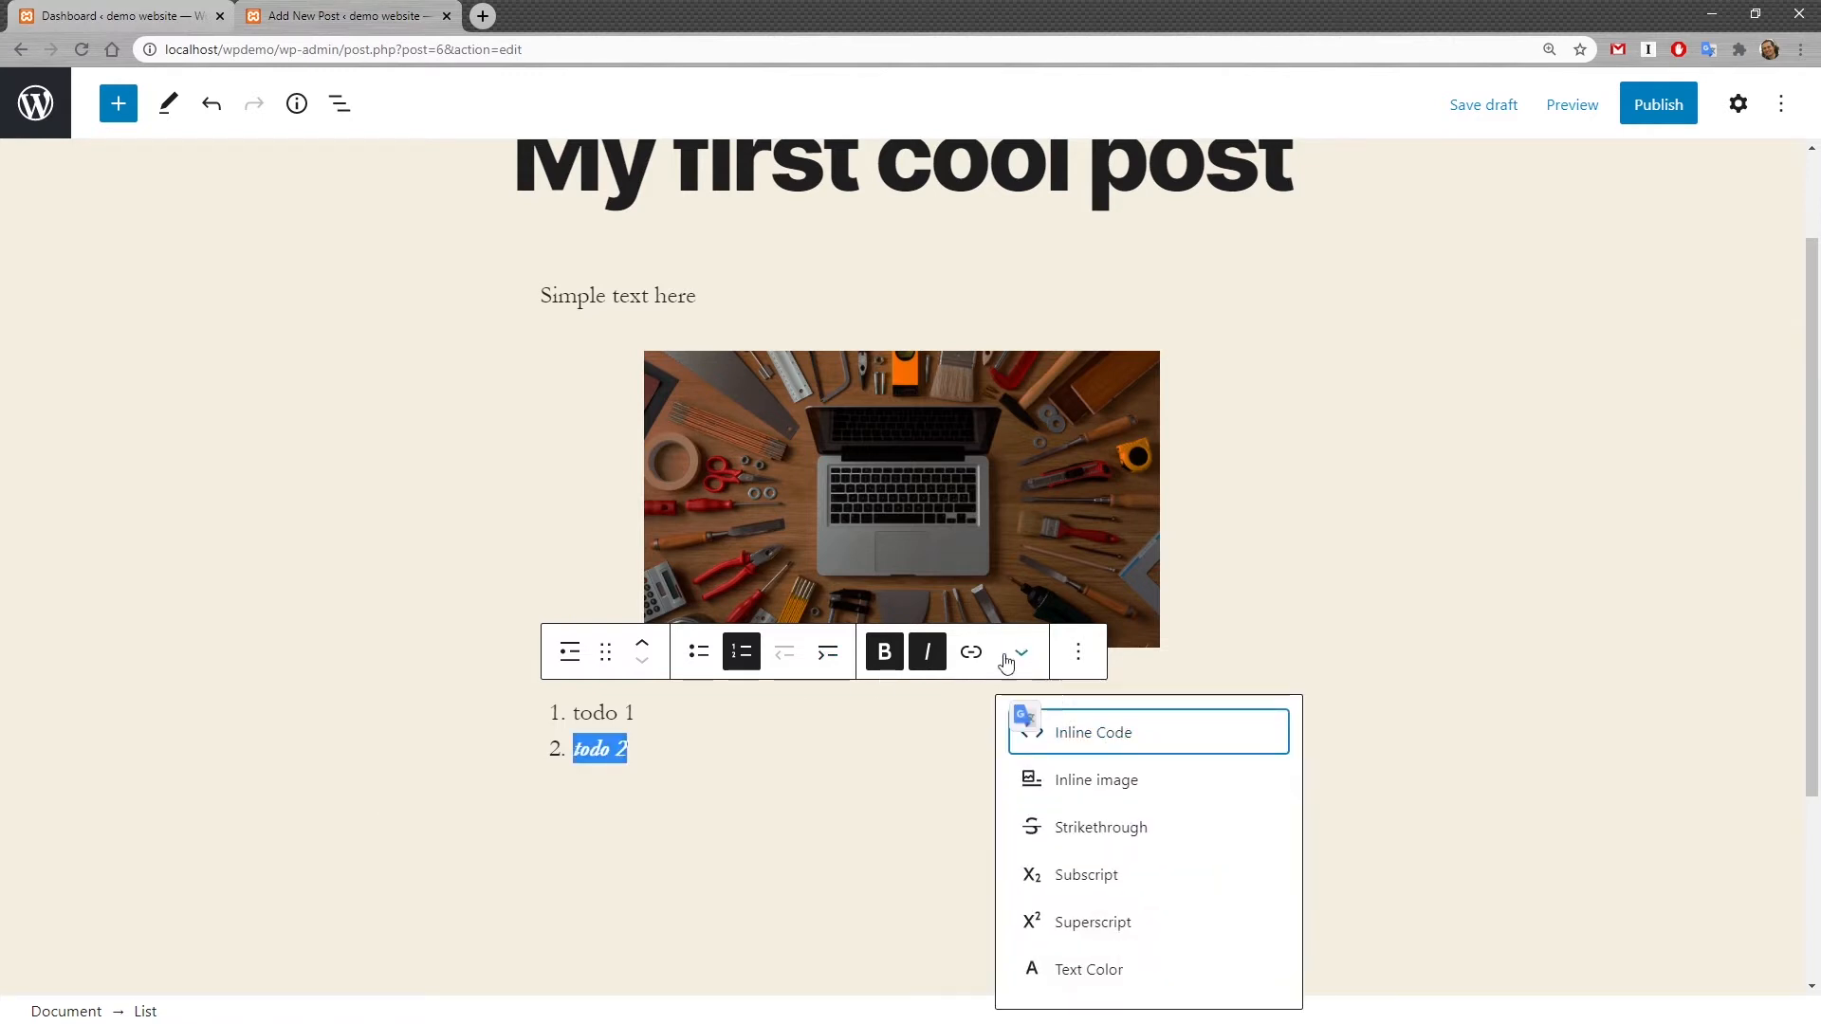
left_click(1015, 684)
left_click_drag(636, 718, 563, 715)
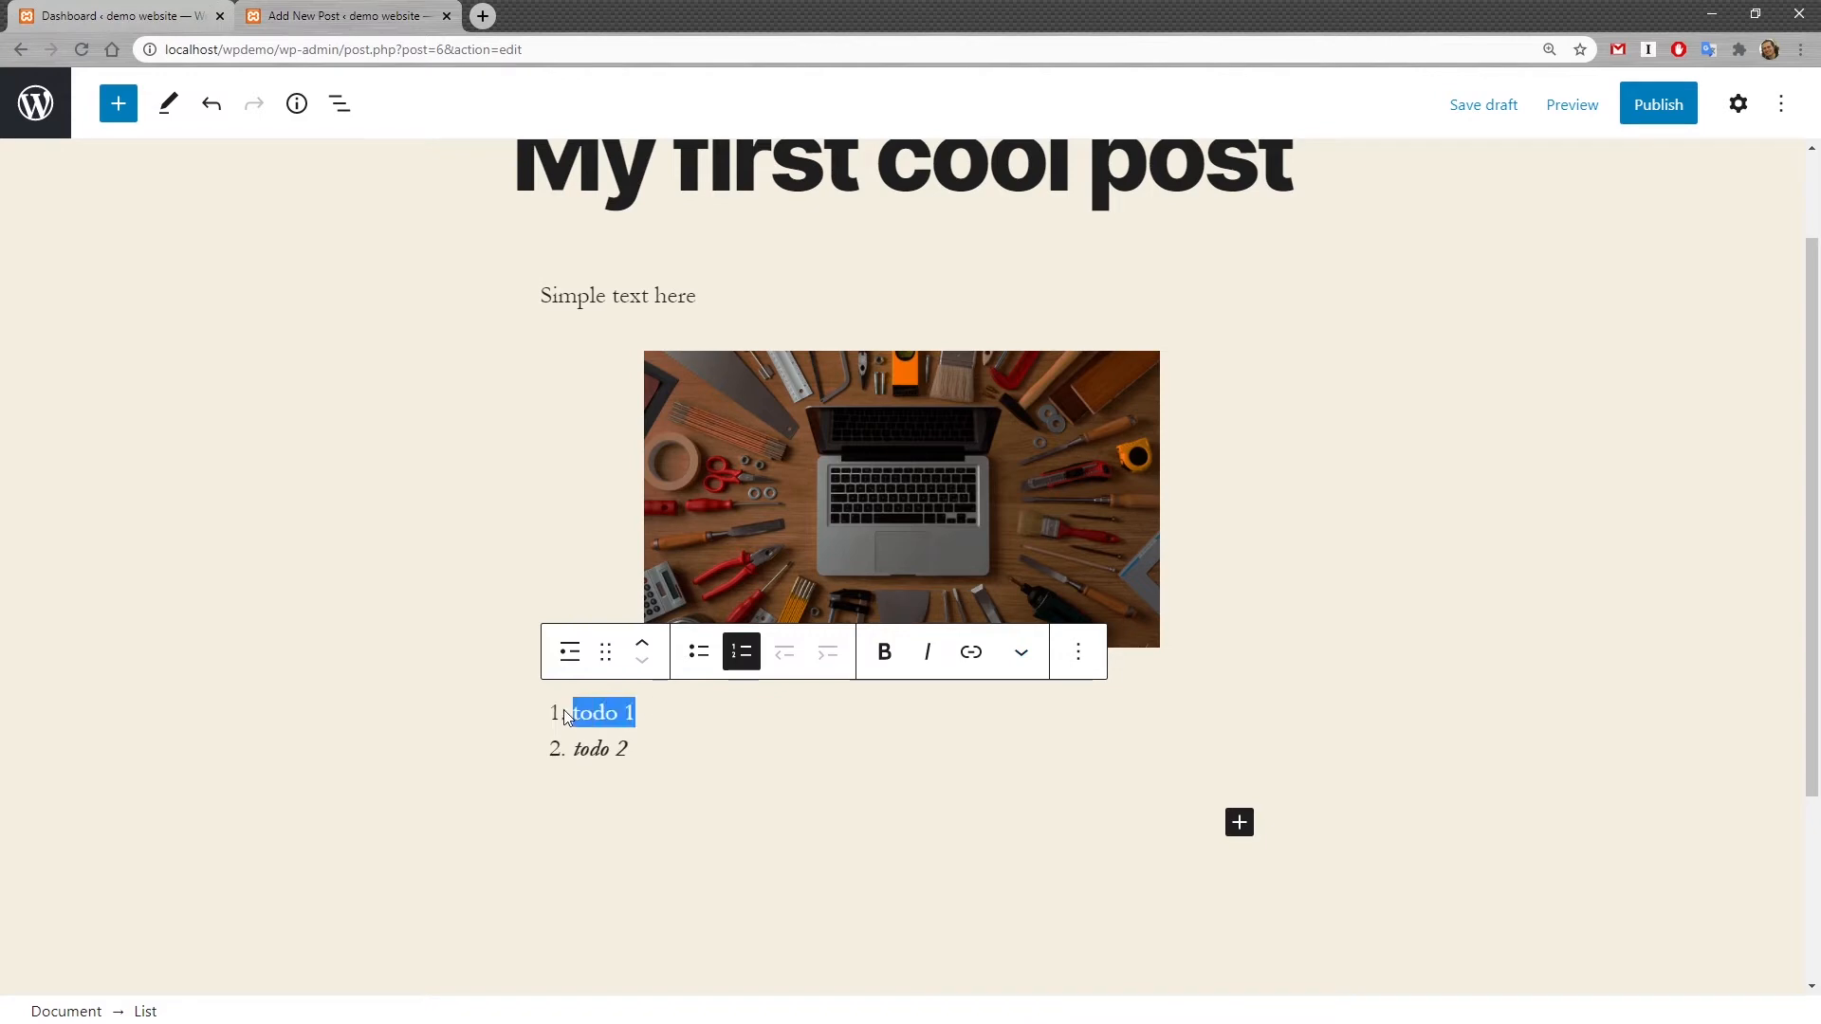
left_click(1022, 655)
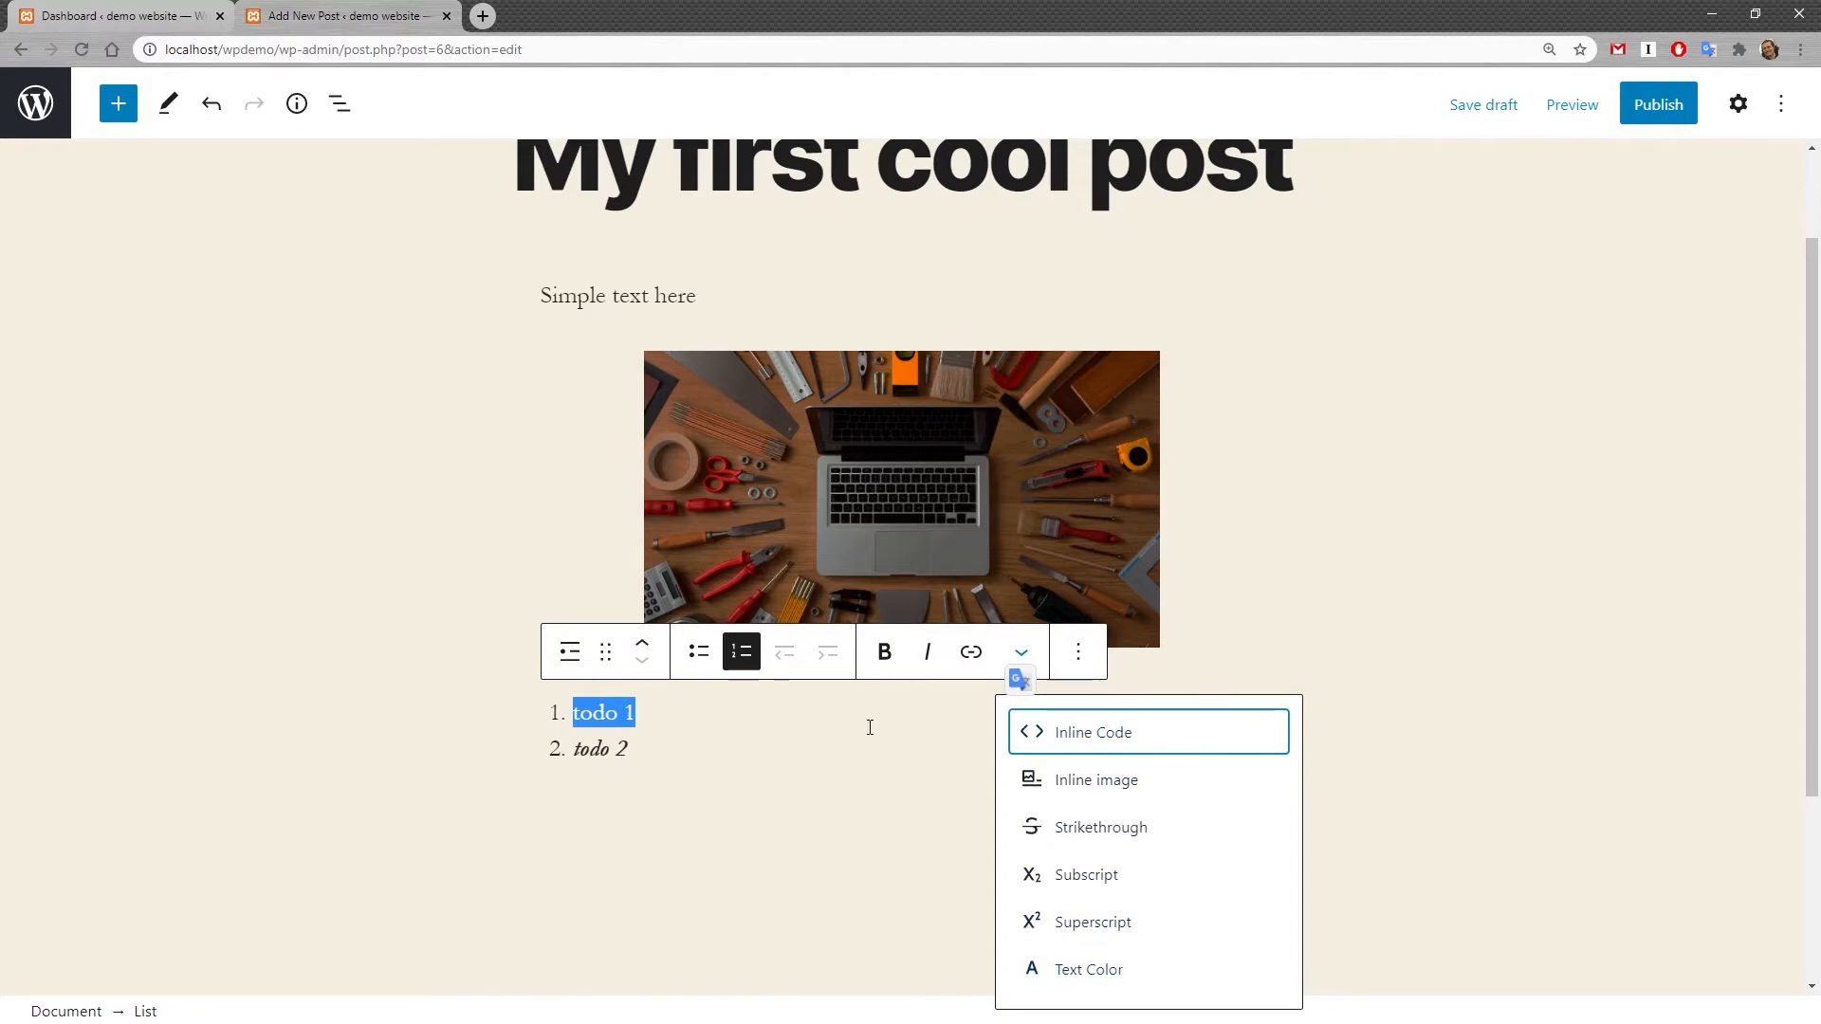
left_click(699, 727)
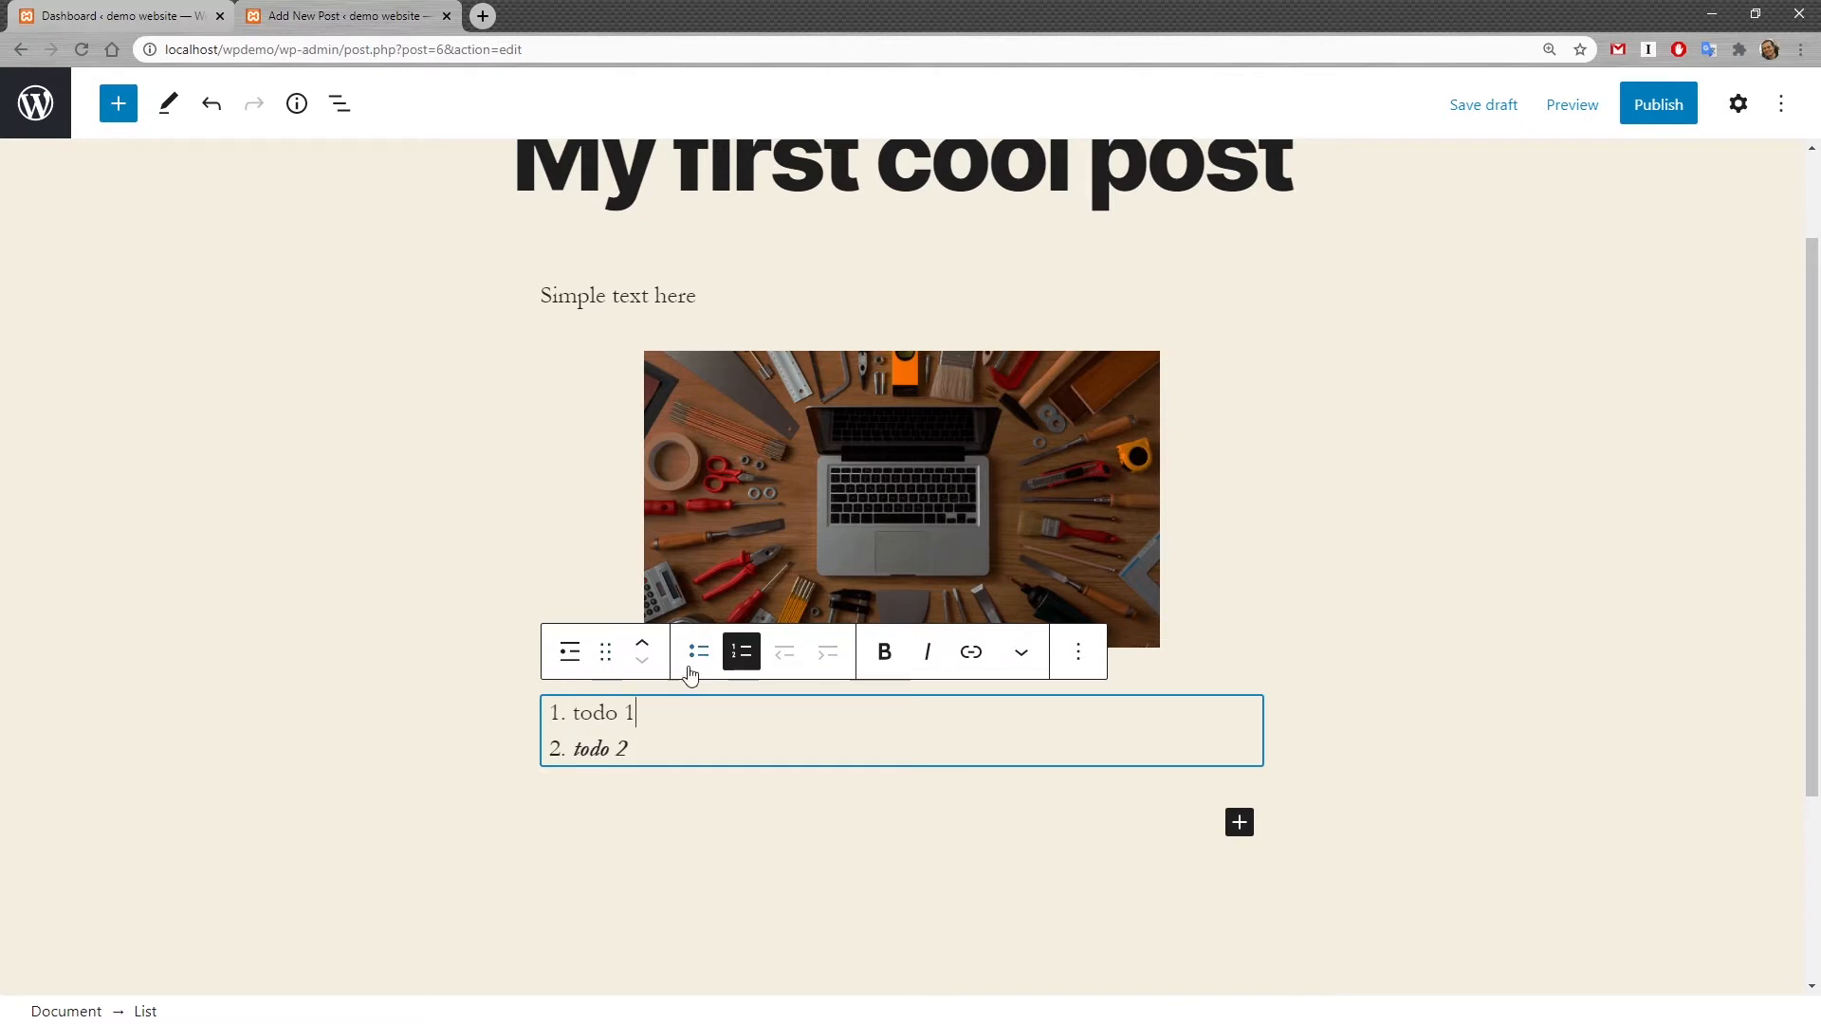
Step: Move the list block above the image and back below it
left_click(643, 647)
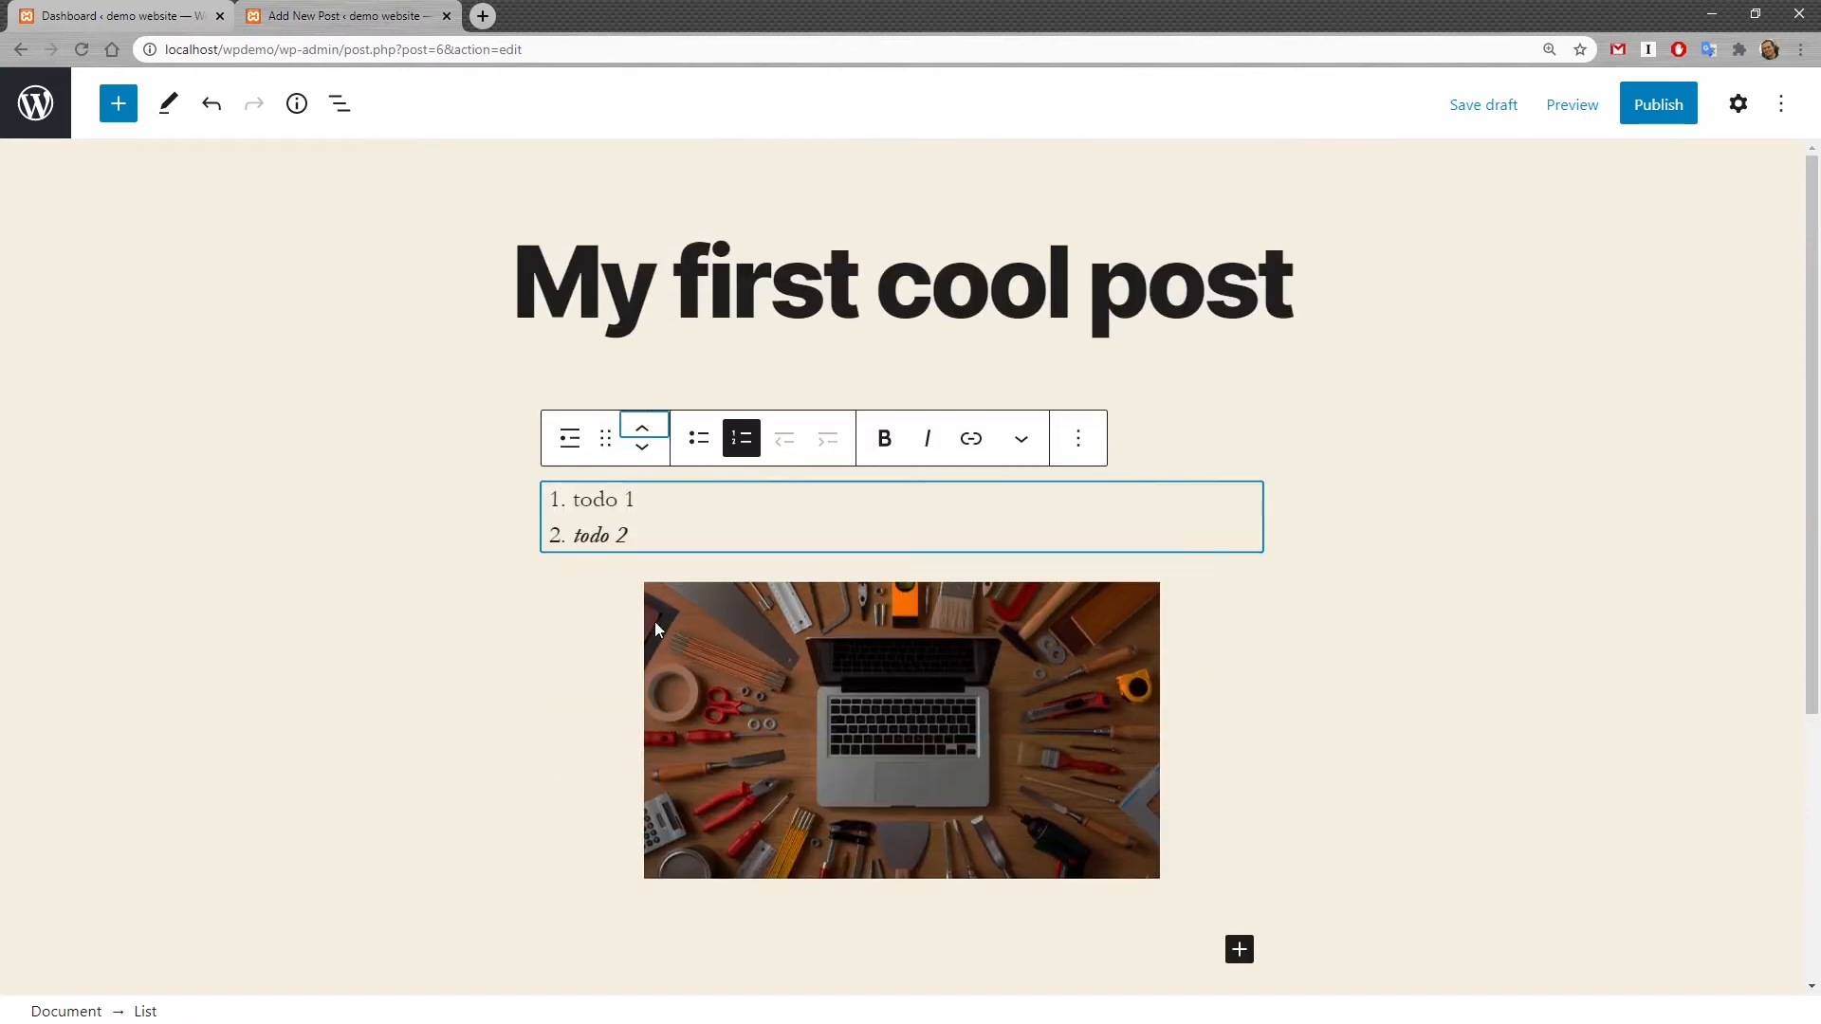
left_click(645, 448)
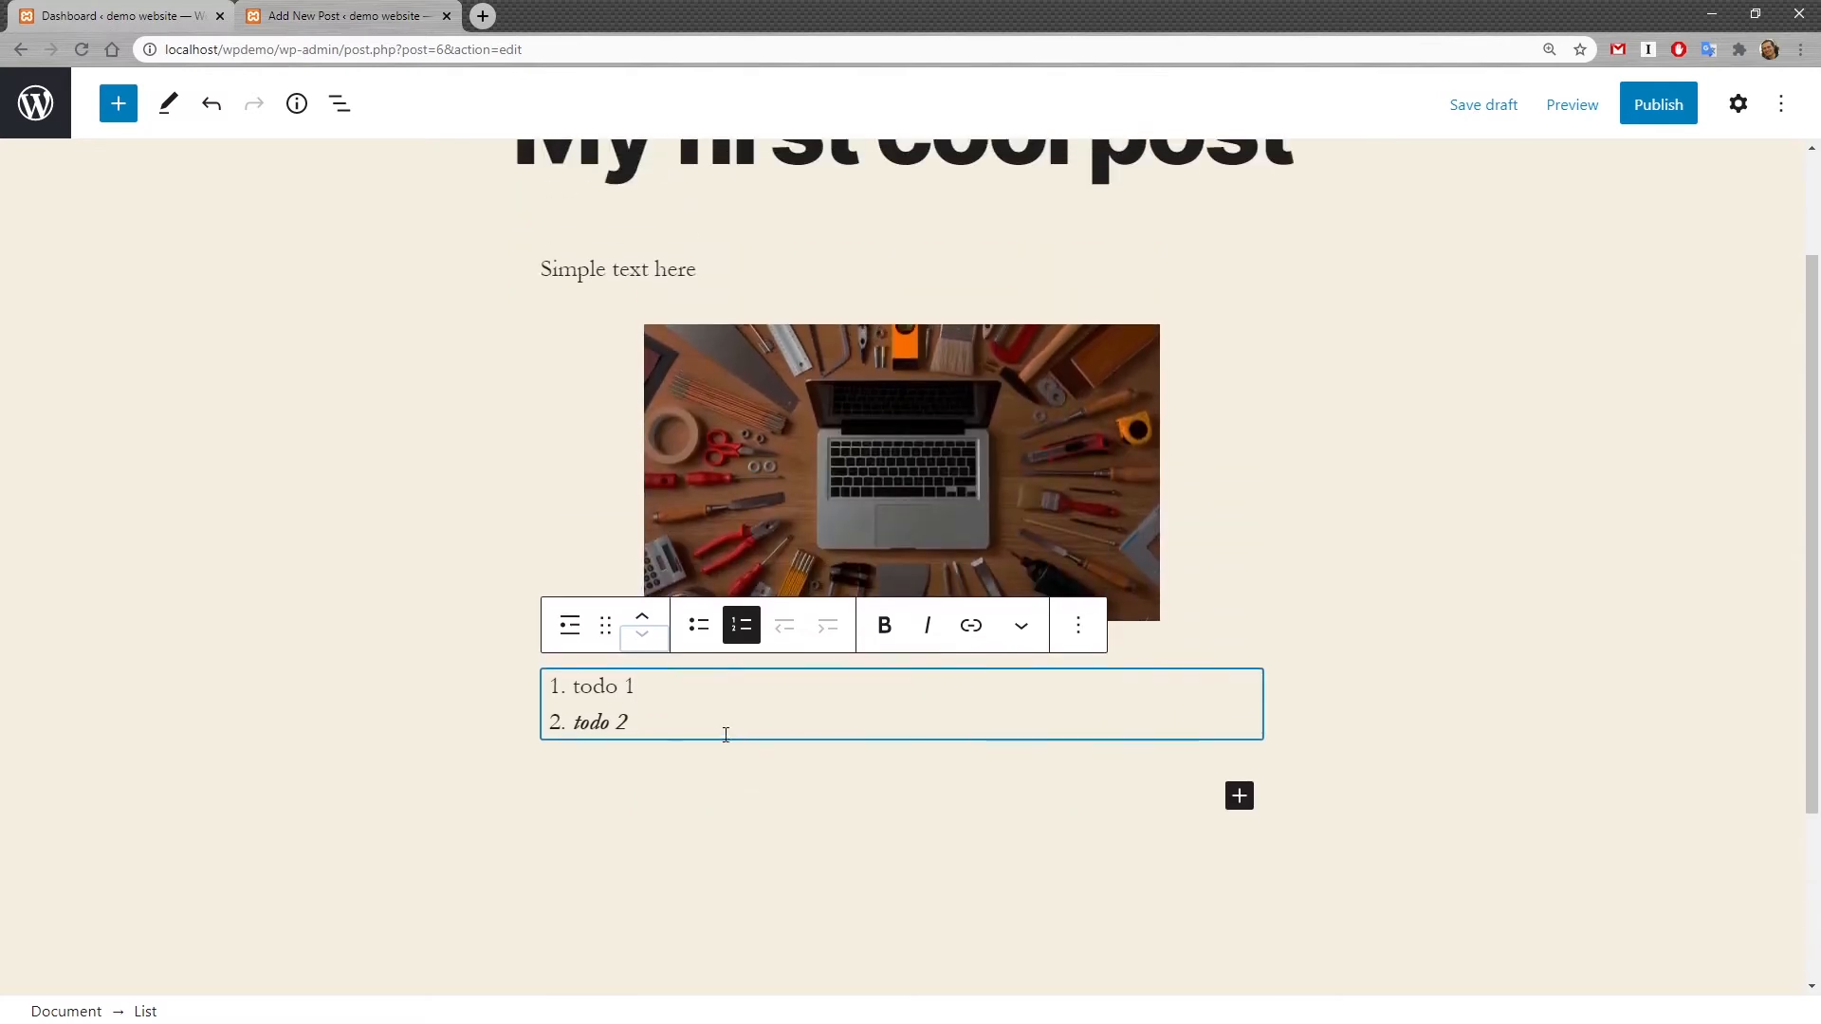
Step: Transform the list into a Quote block, then into a Pullquote block
left_click(569, 628)
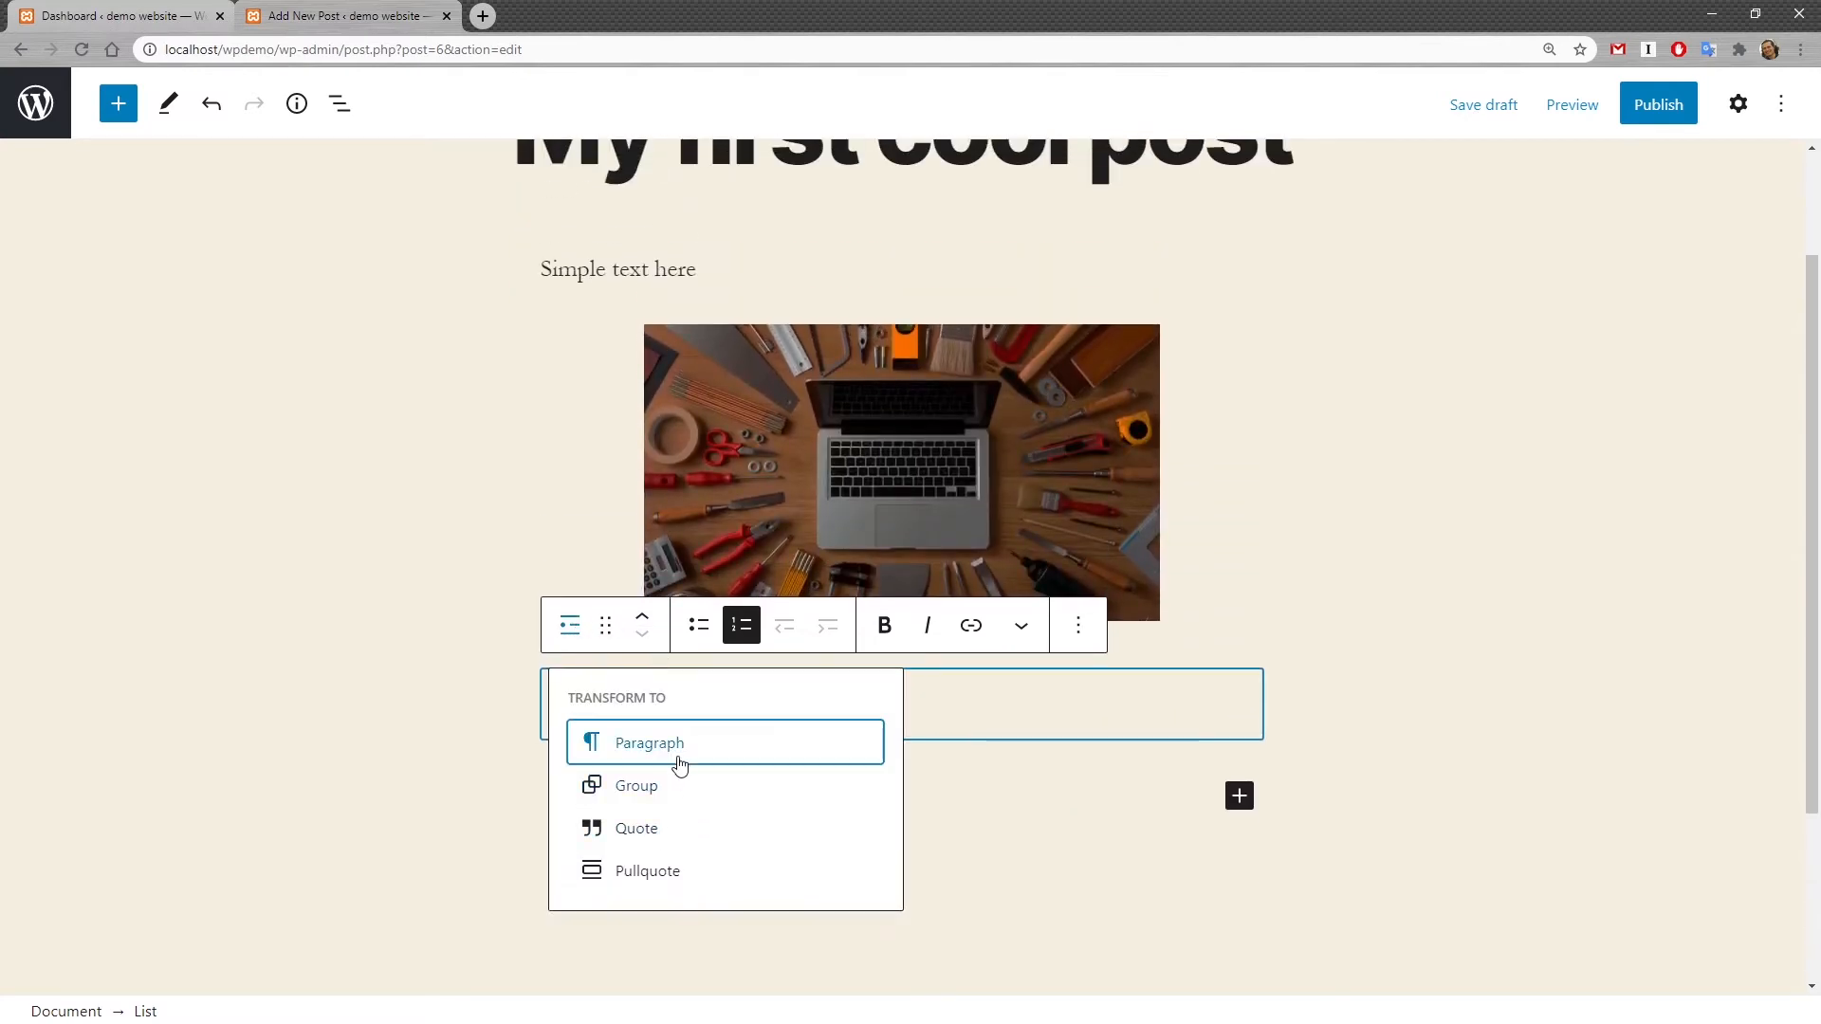
left_click(674, 836)
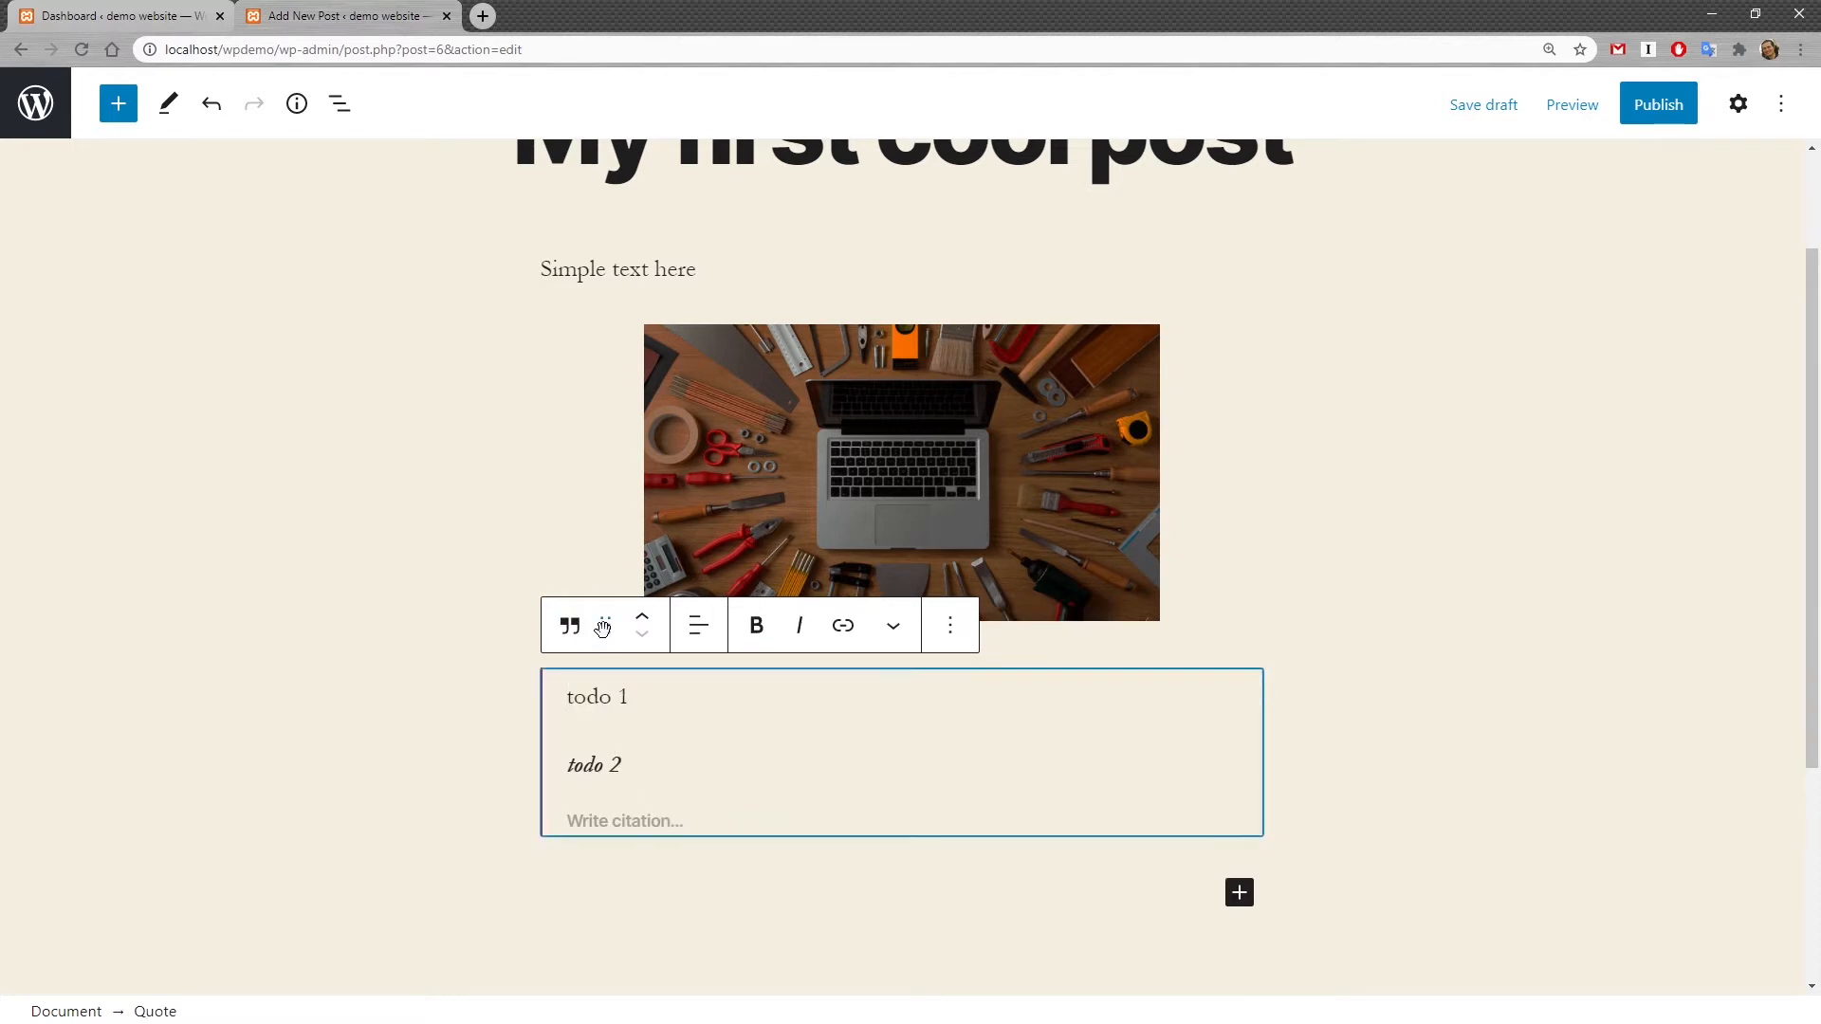
left_click(570, 626)
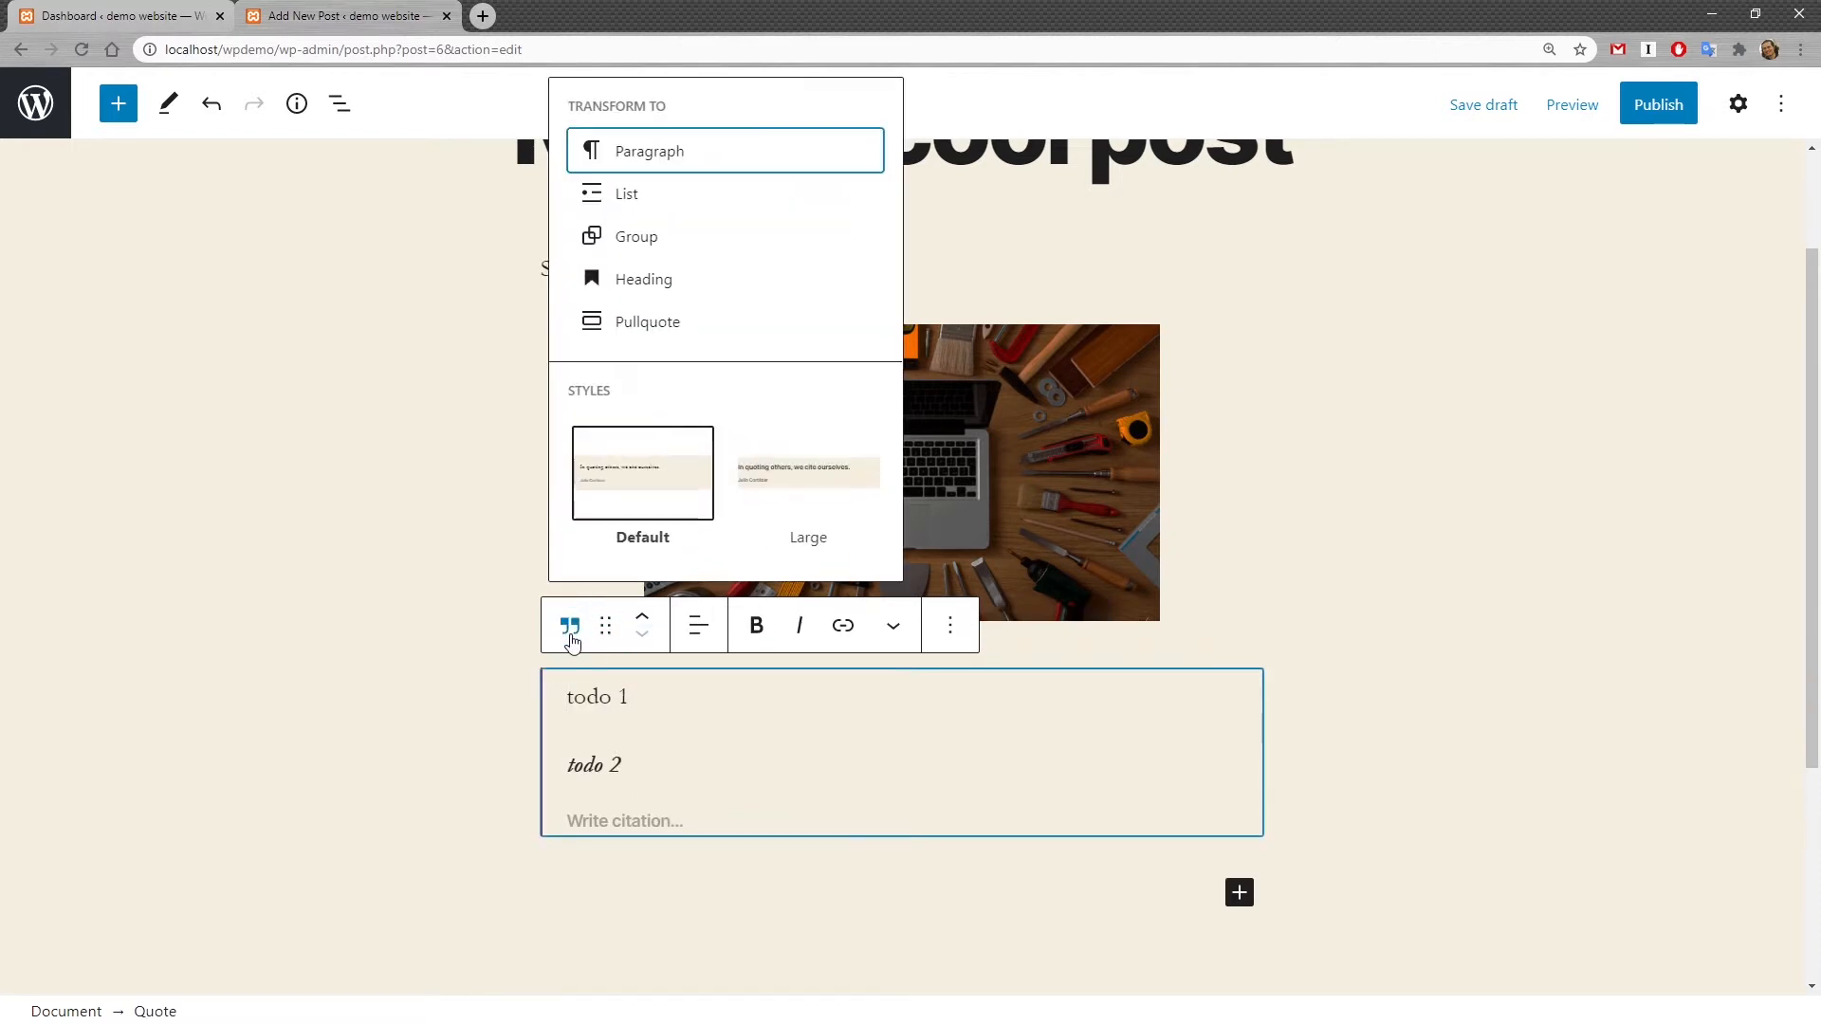
left_click(671, 322)
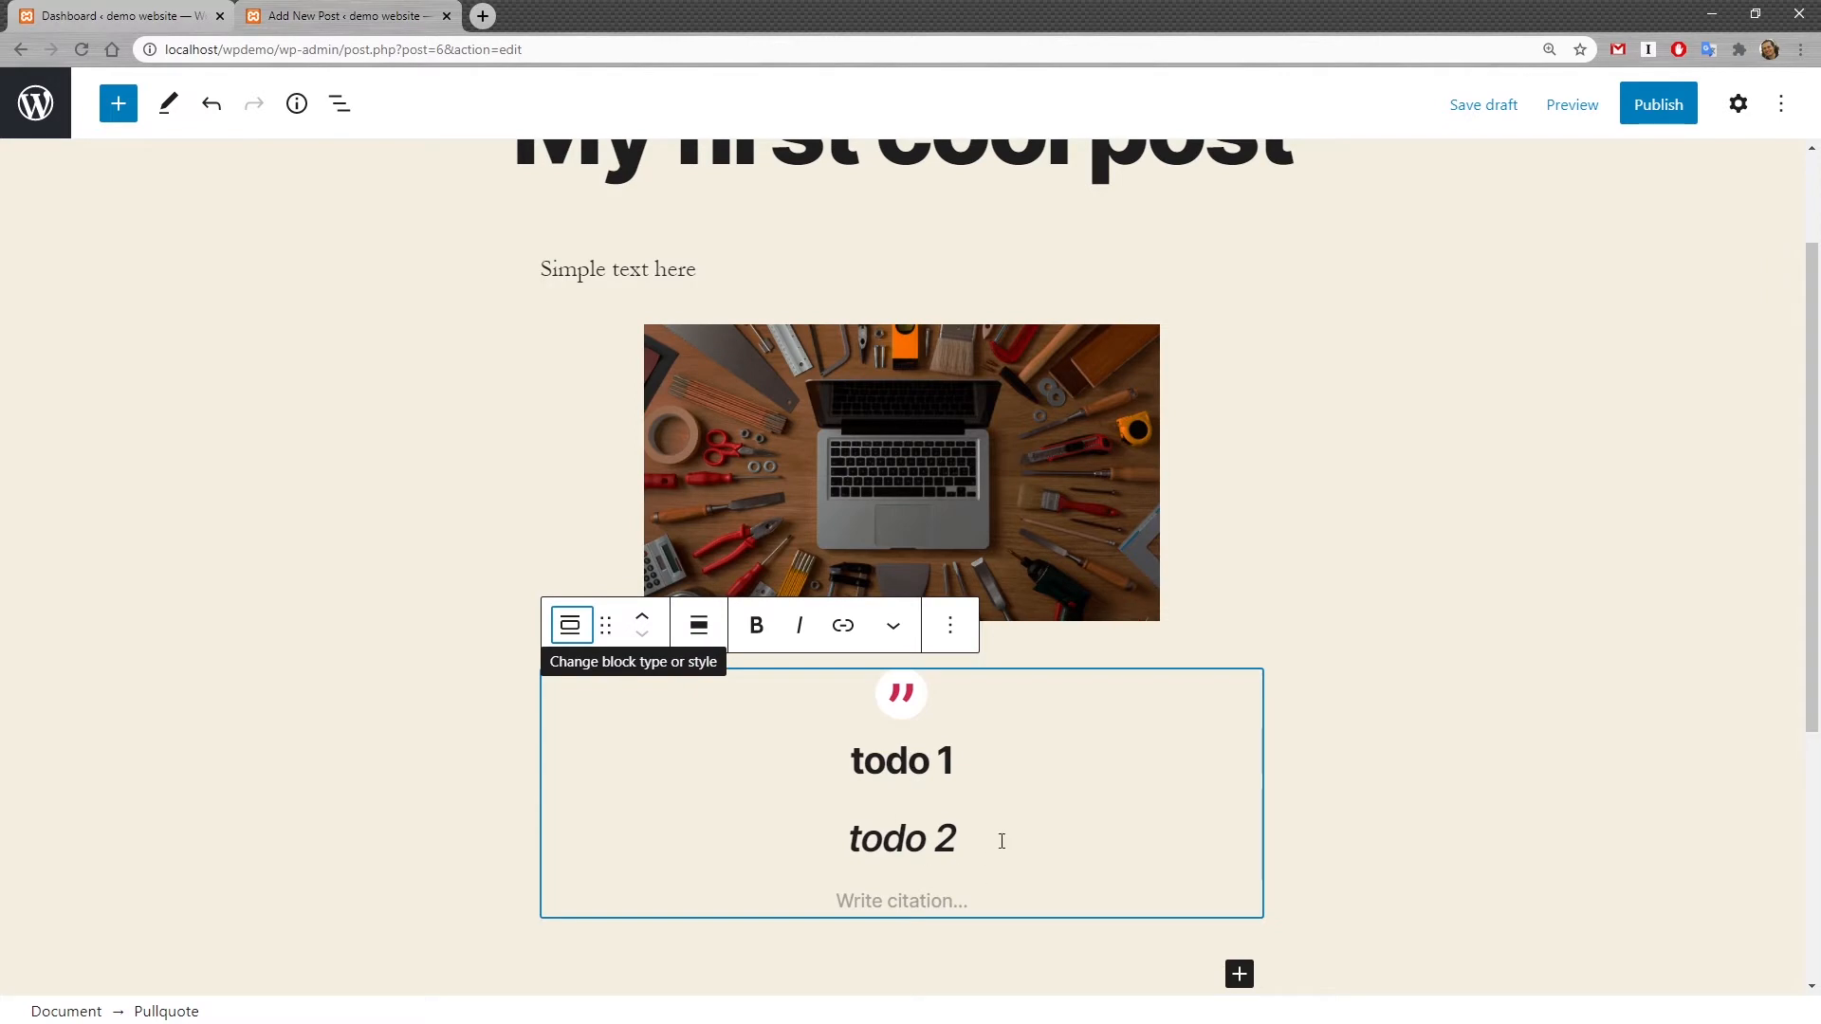
Step: Browse the available blocks in the block inserter
left_click(118, 104)
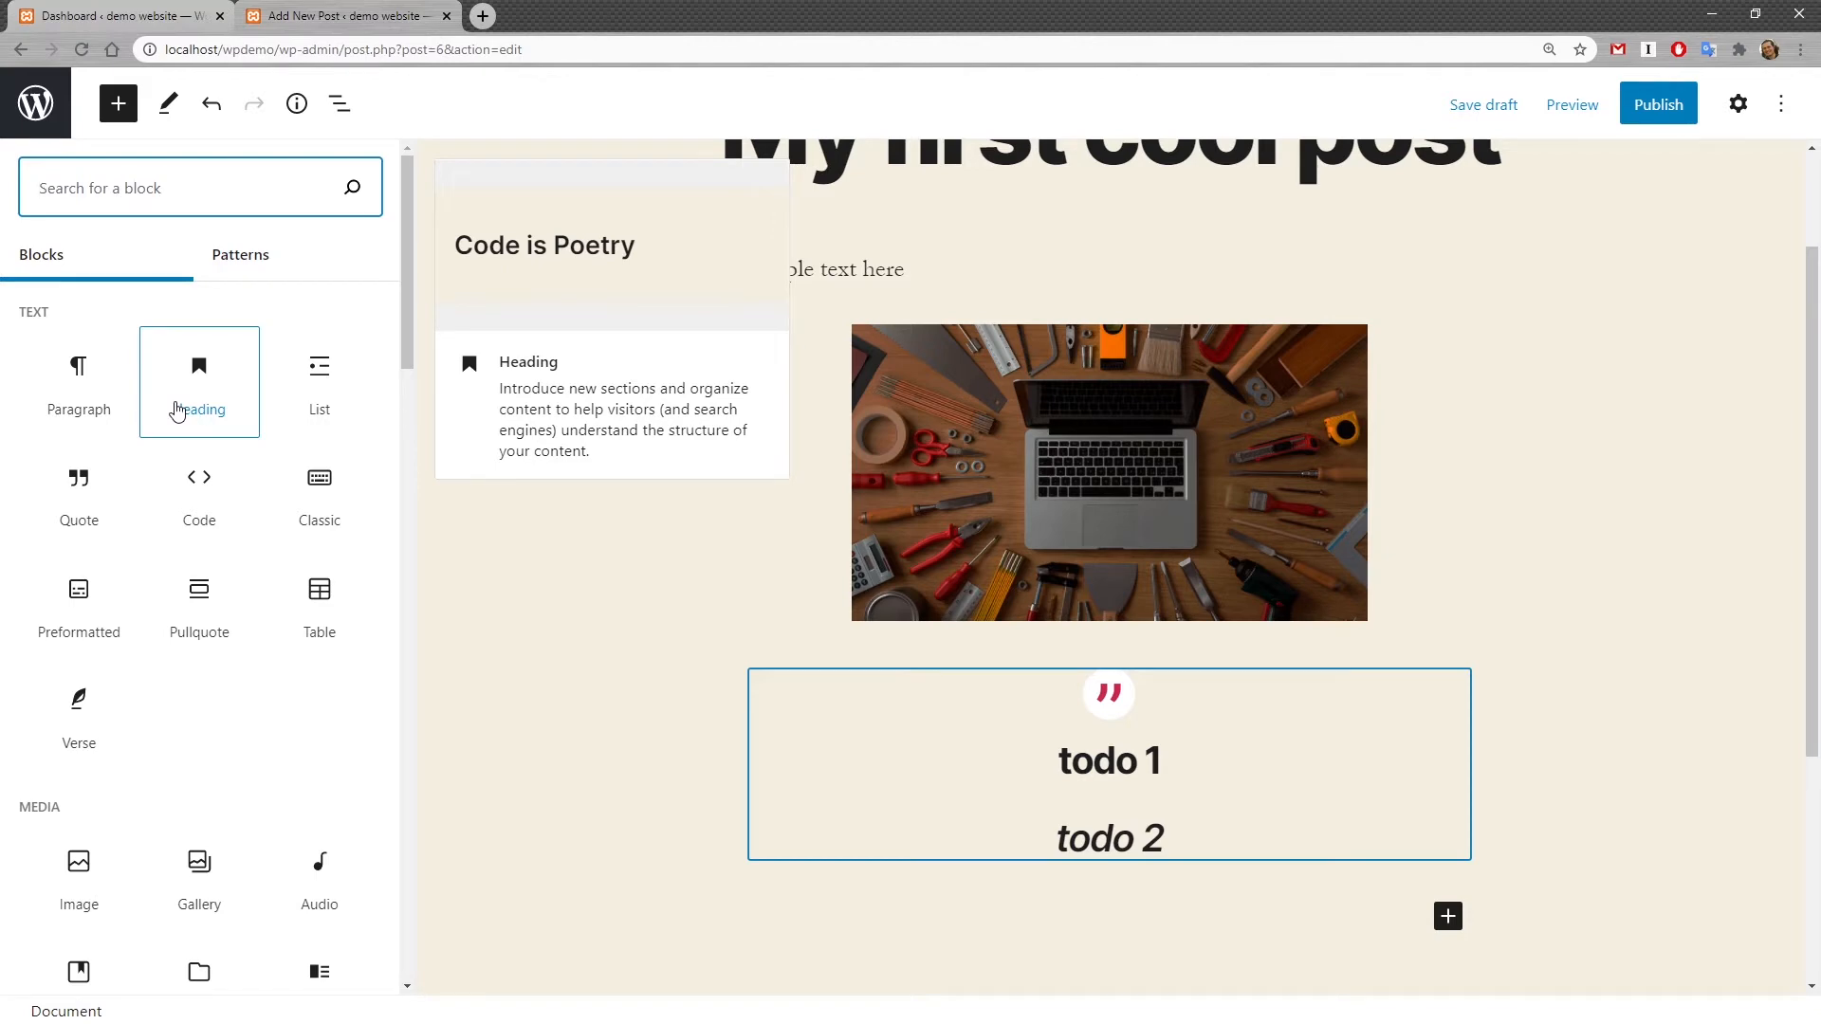
scroll(289, 508, "down", 6)
scroll(167, 650, "up", 3)
scroll(66, 669, "down", 2)
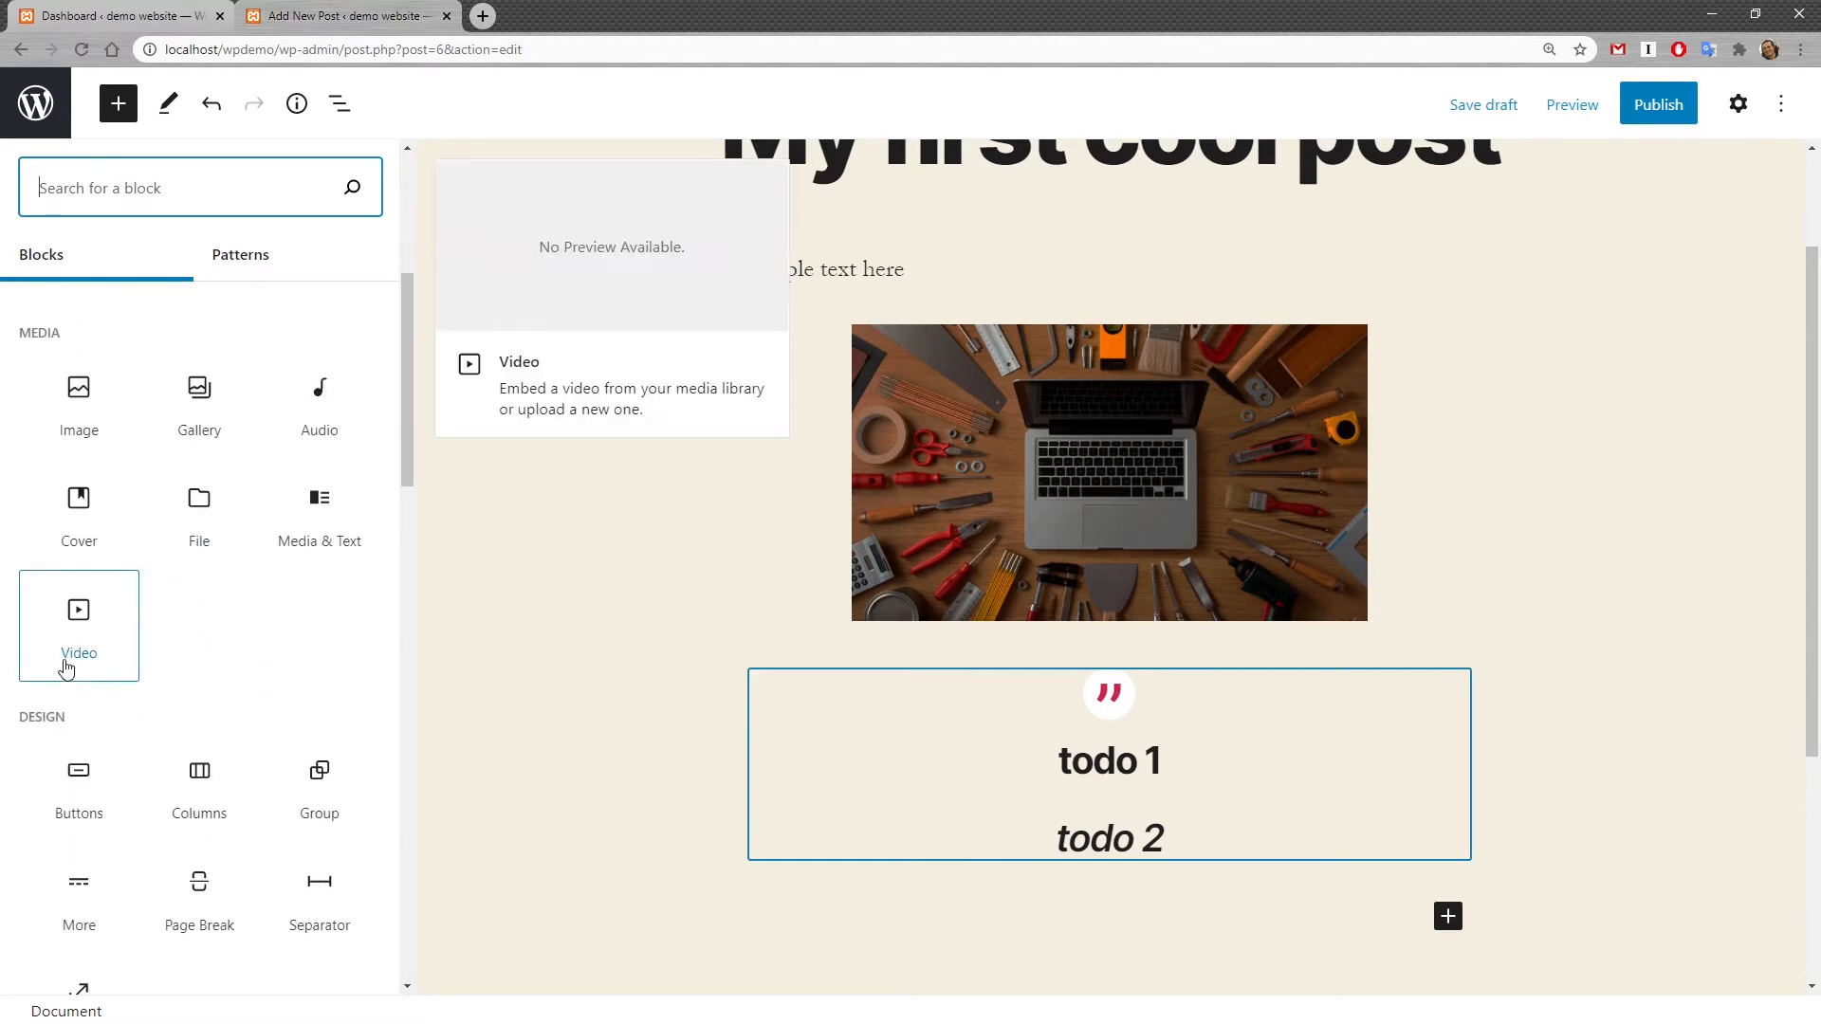
scroll(199, 787, "down", 2)
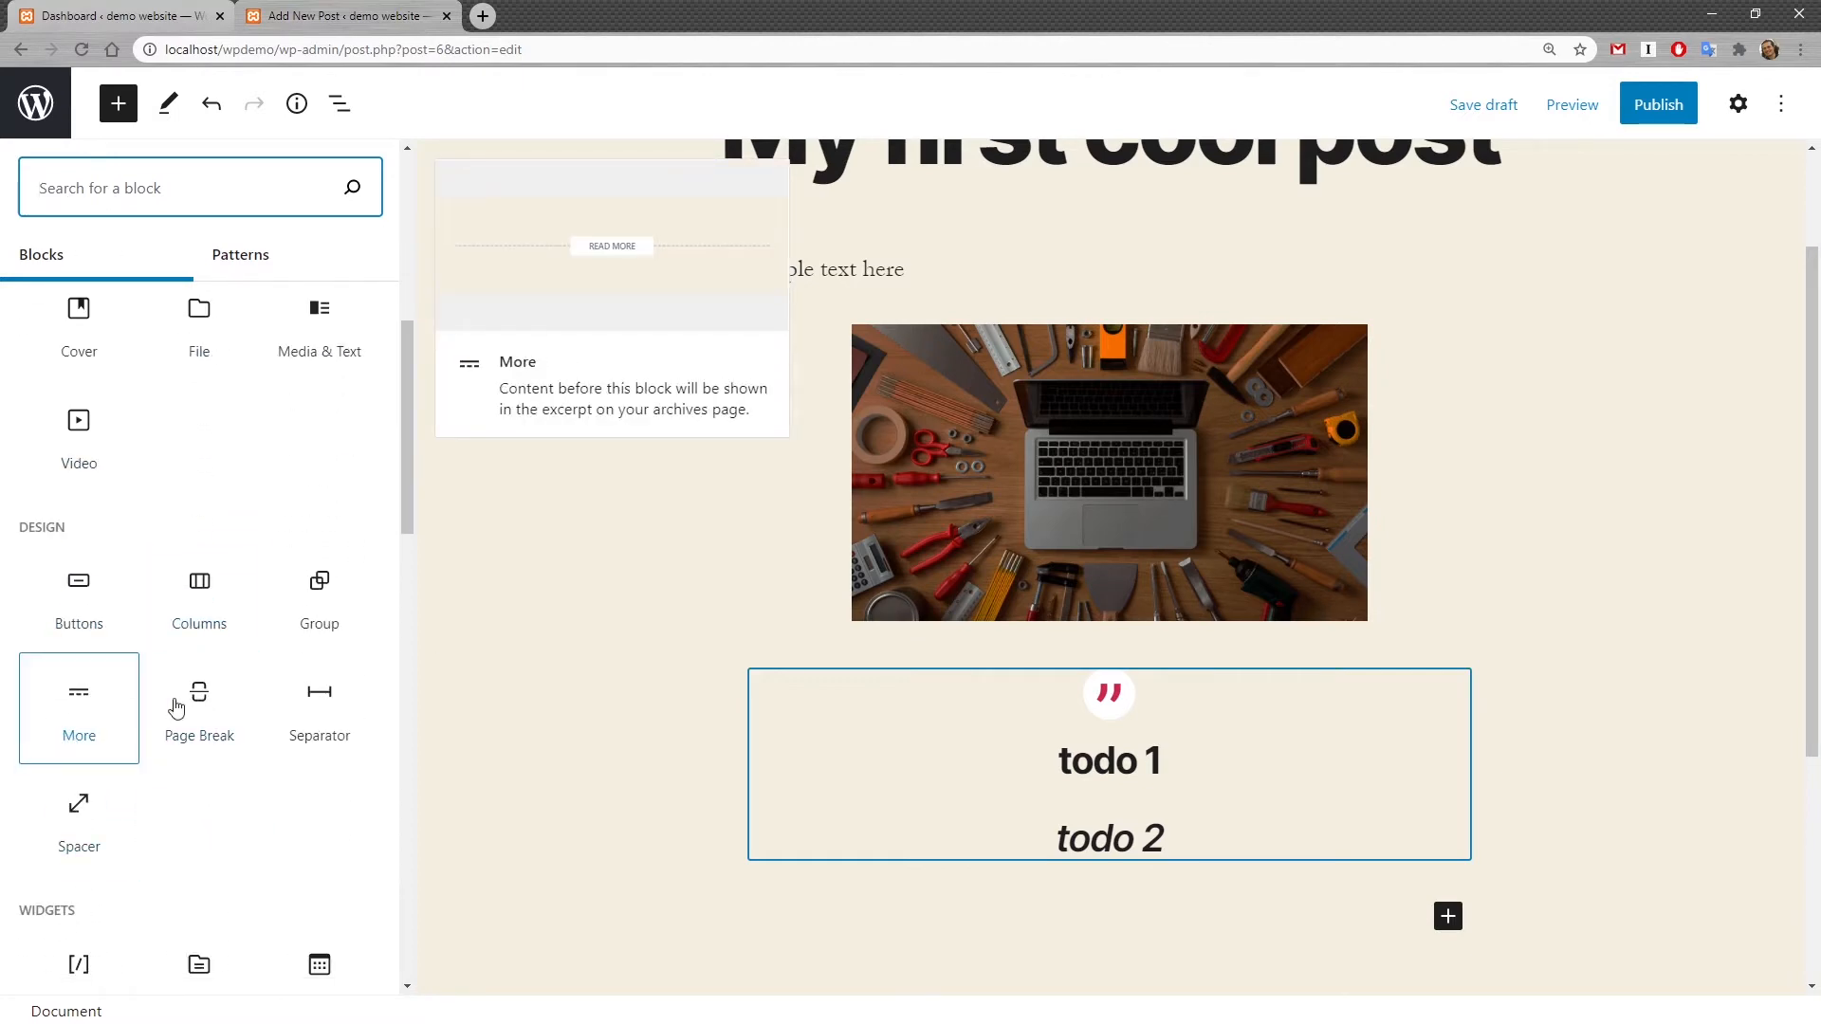
mouse_move(81, 753)
left_click(864, 255)
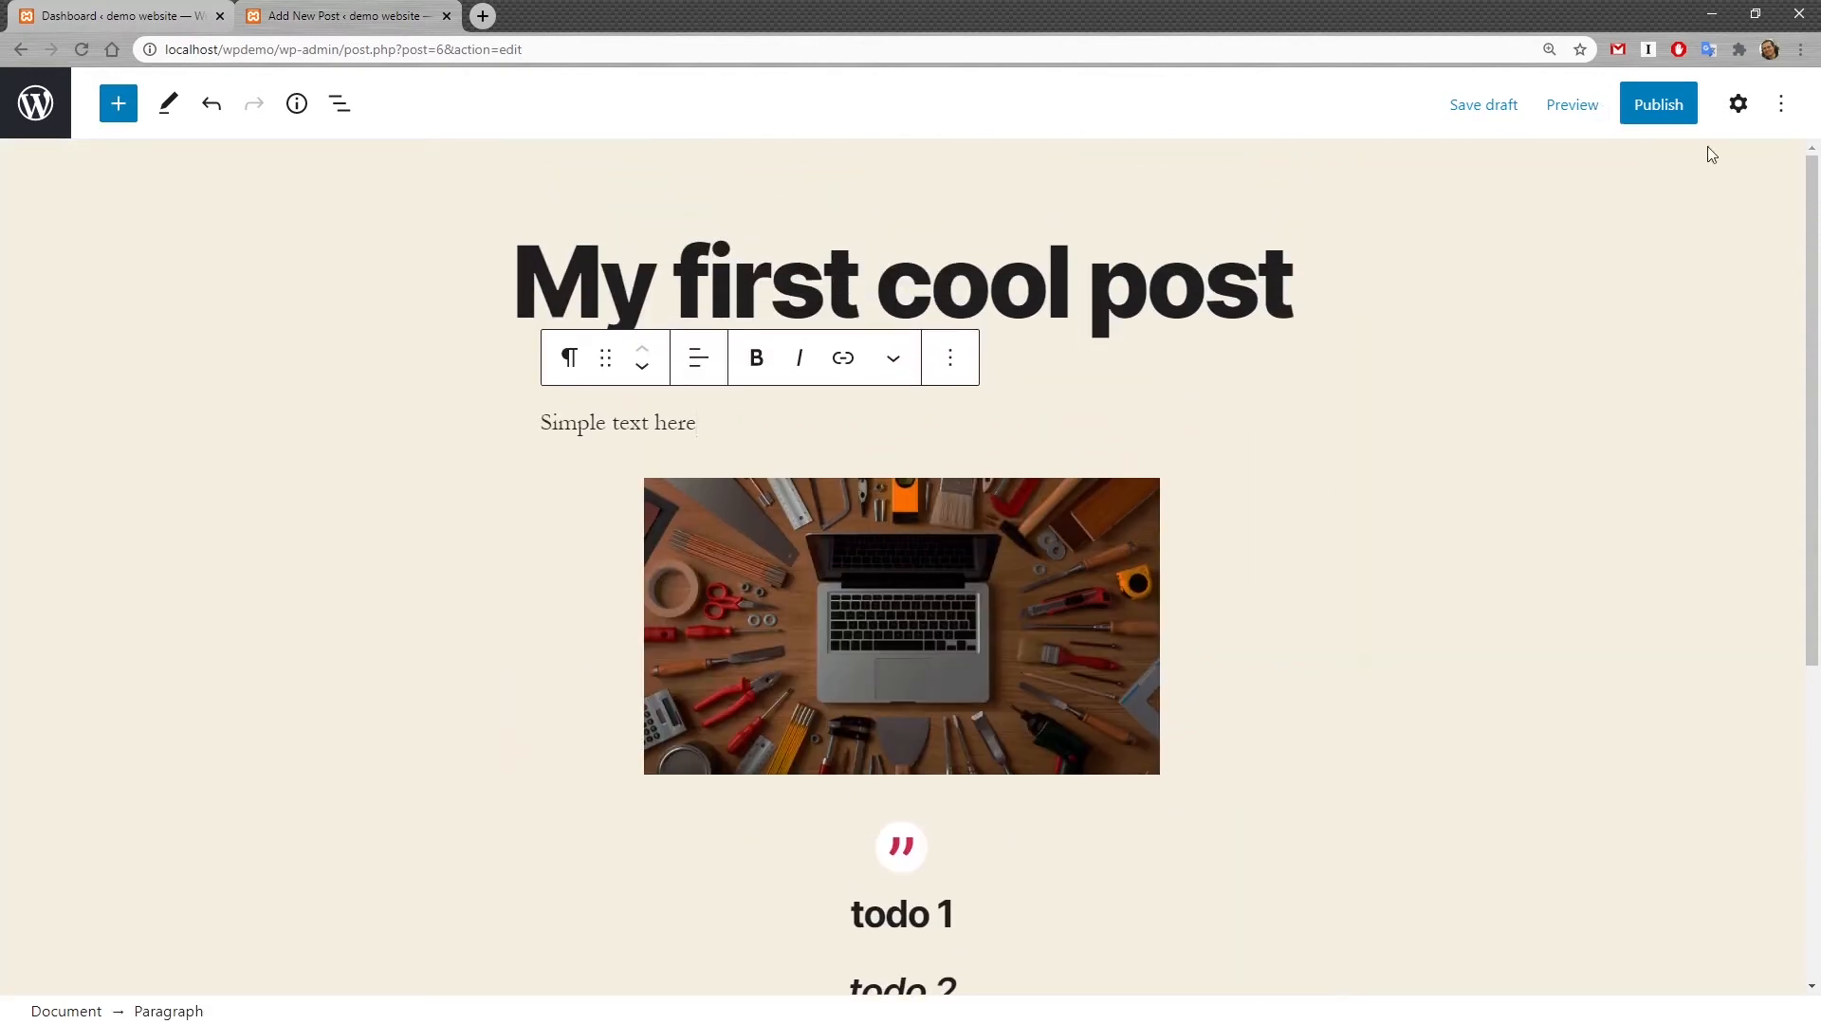
Step: Publish the post
left_click(1668, 110)
left_click(1591, 109)
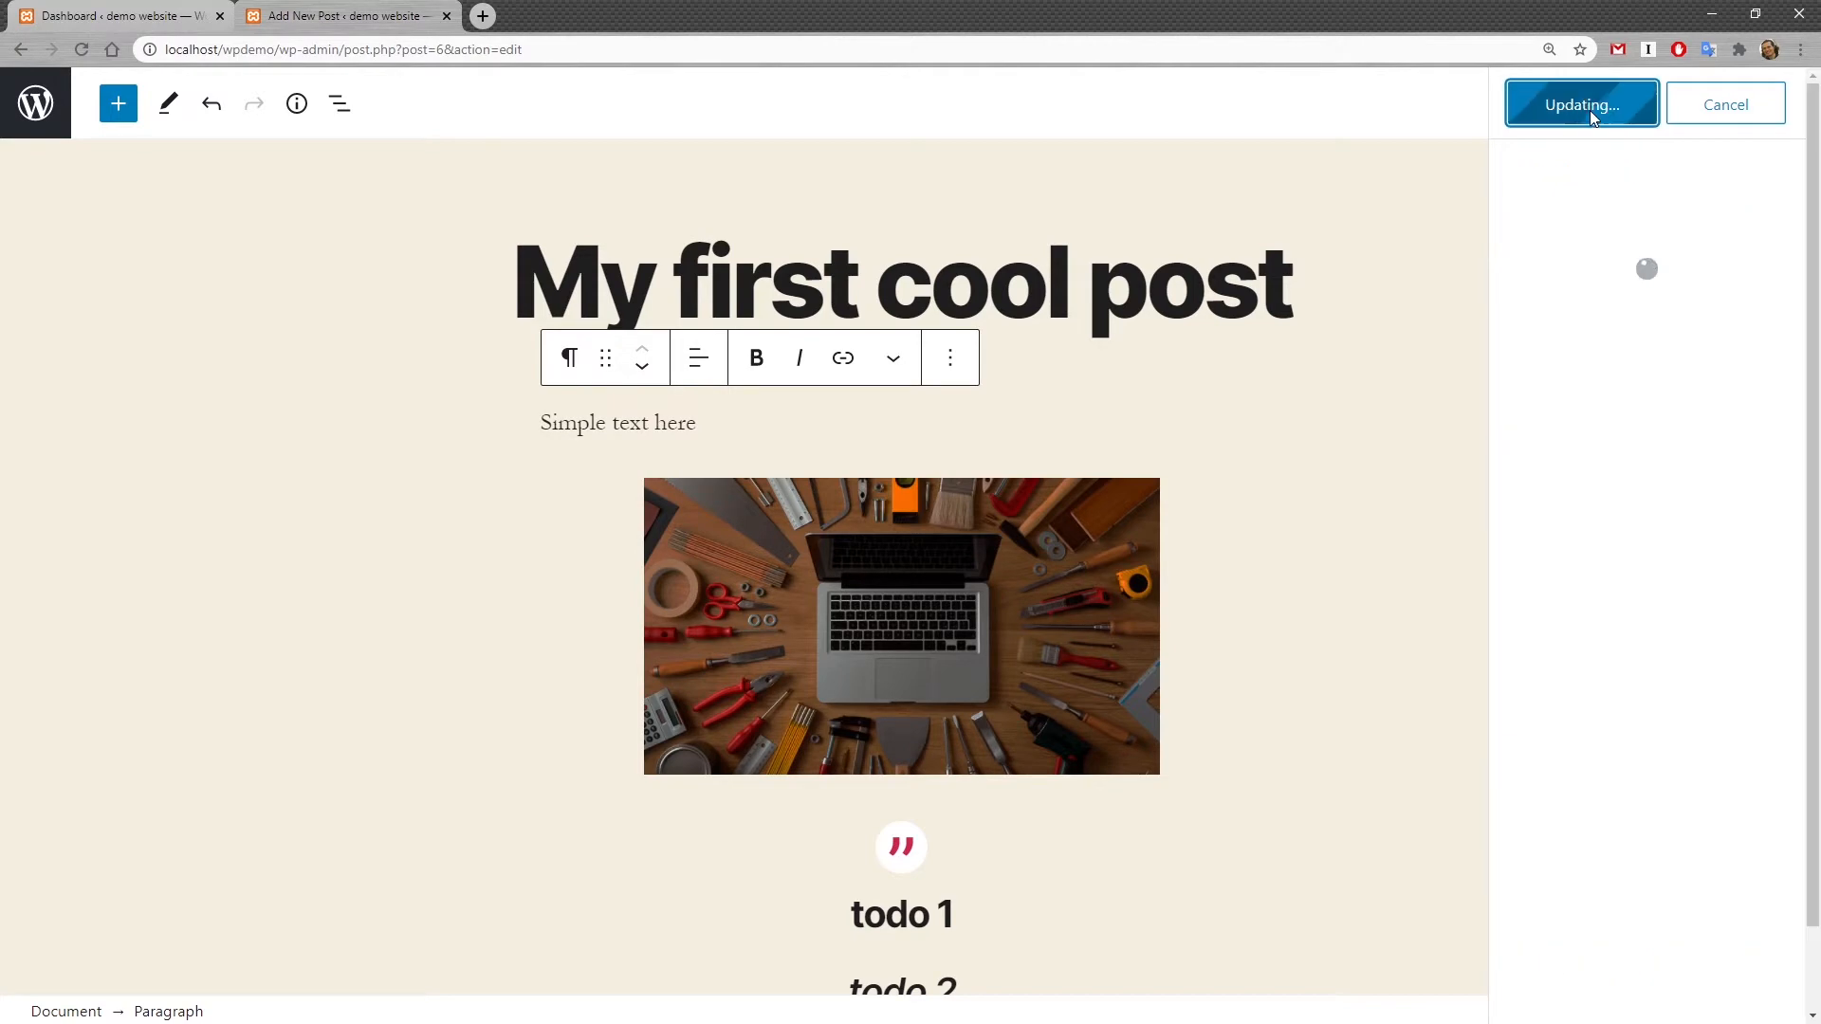
Step: Open the site's front end from the Dashboard in a new browser tab
left_click(126, 16)
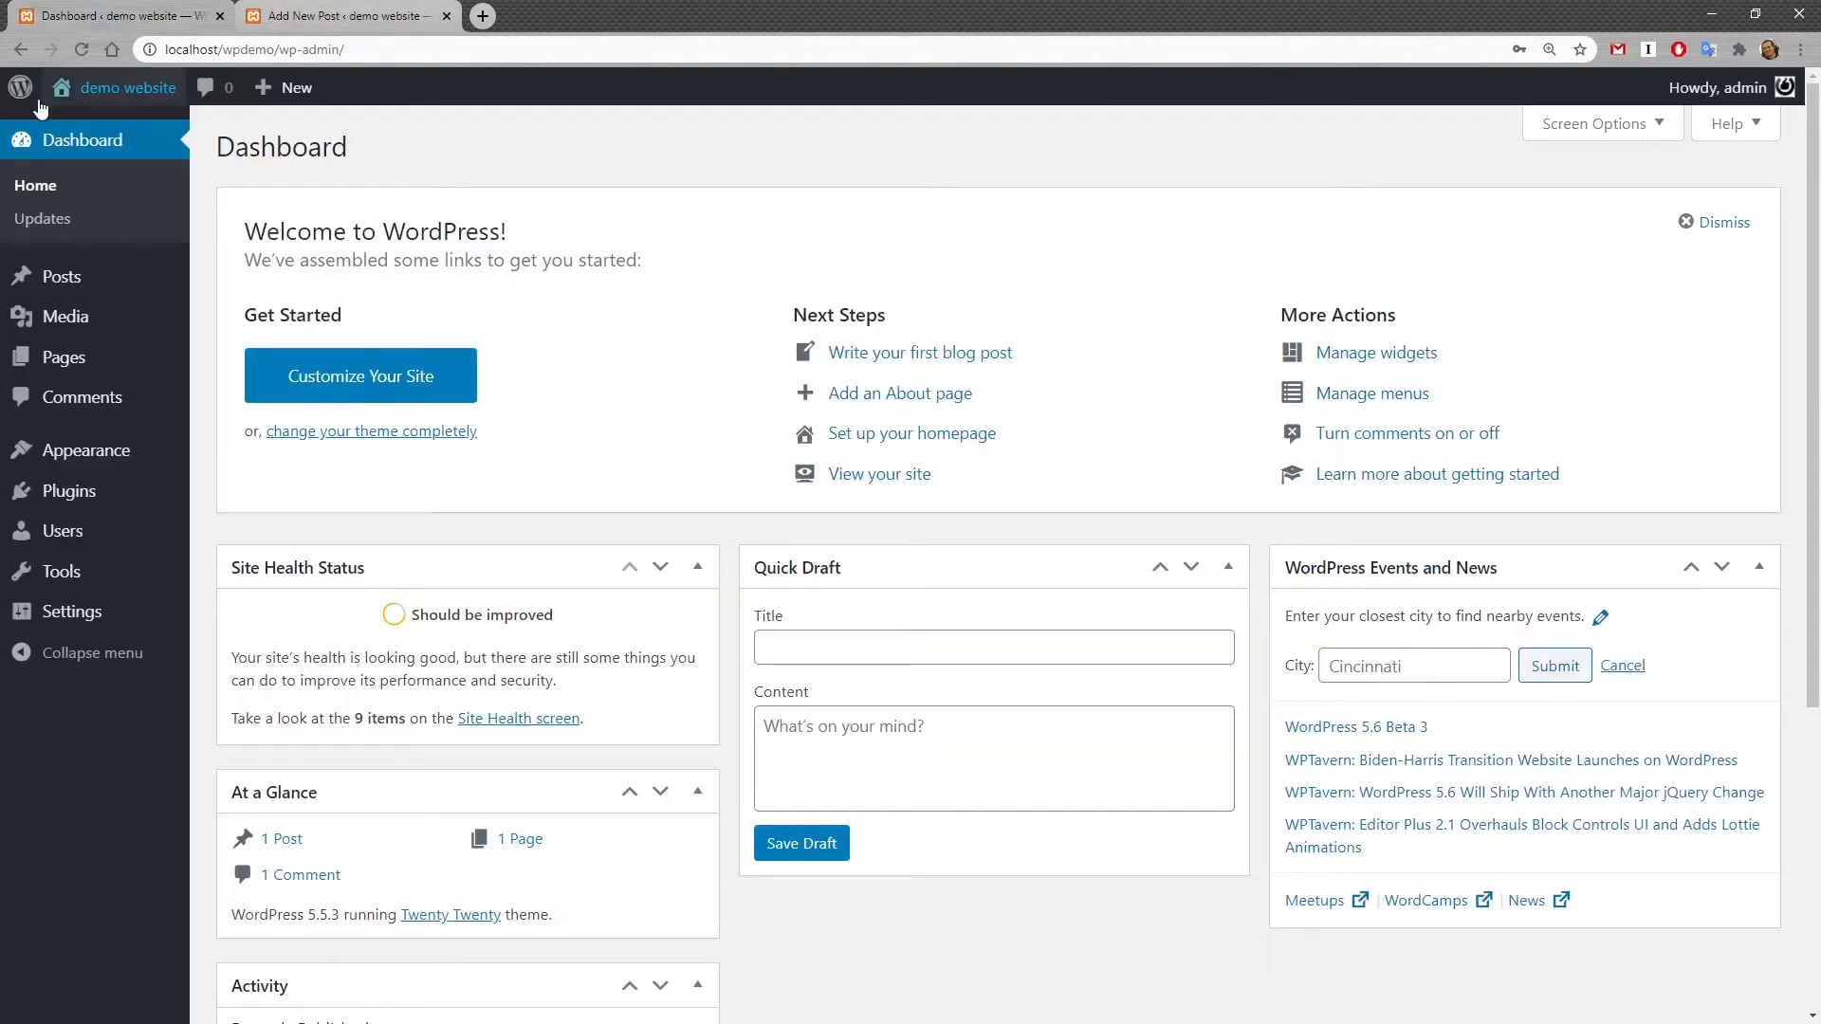
middle_click(83, 129)
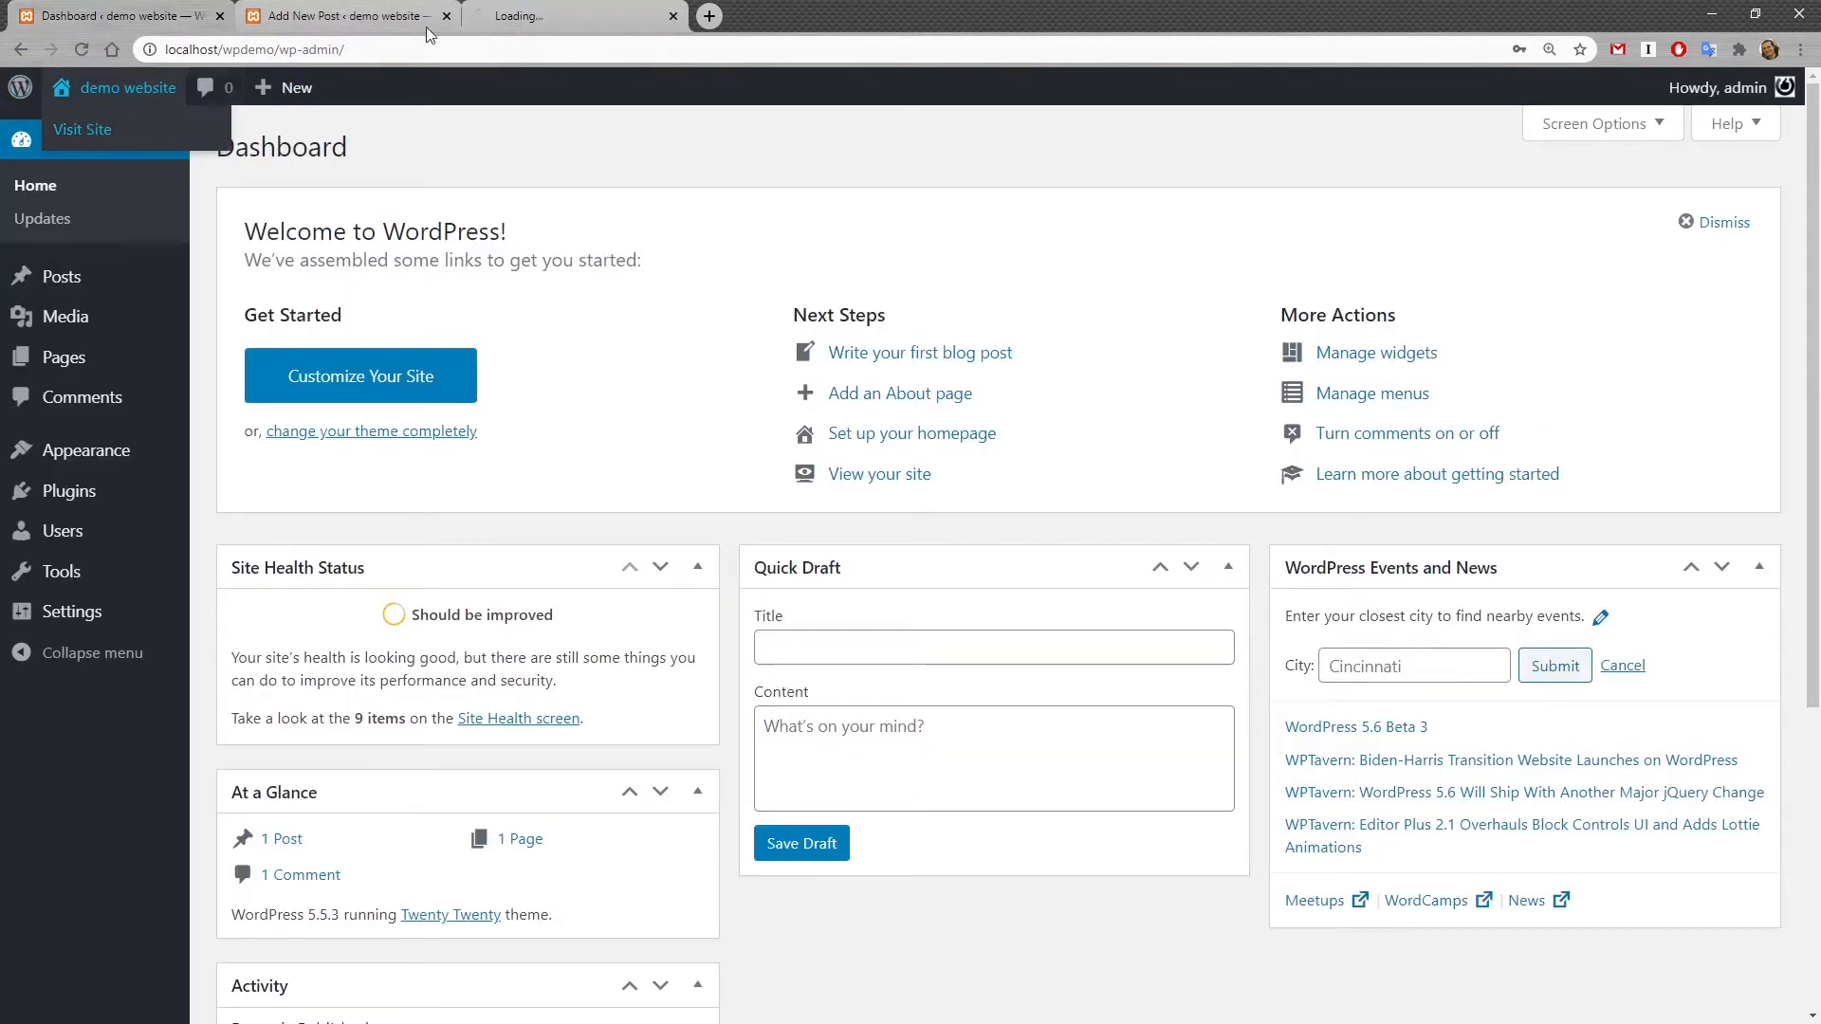
left_click(529, 16)
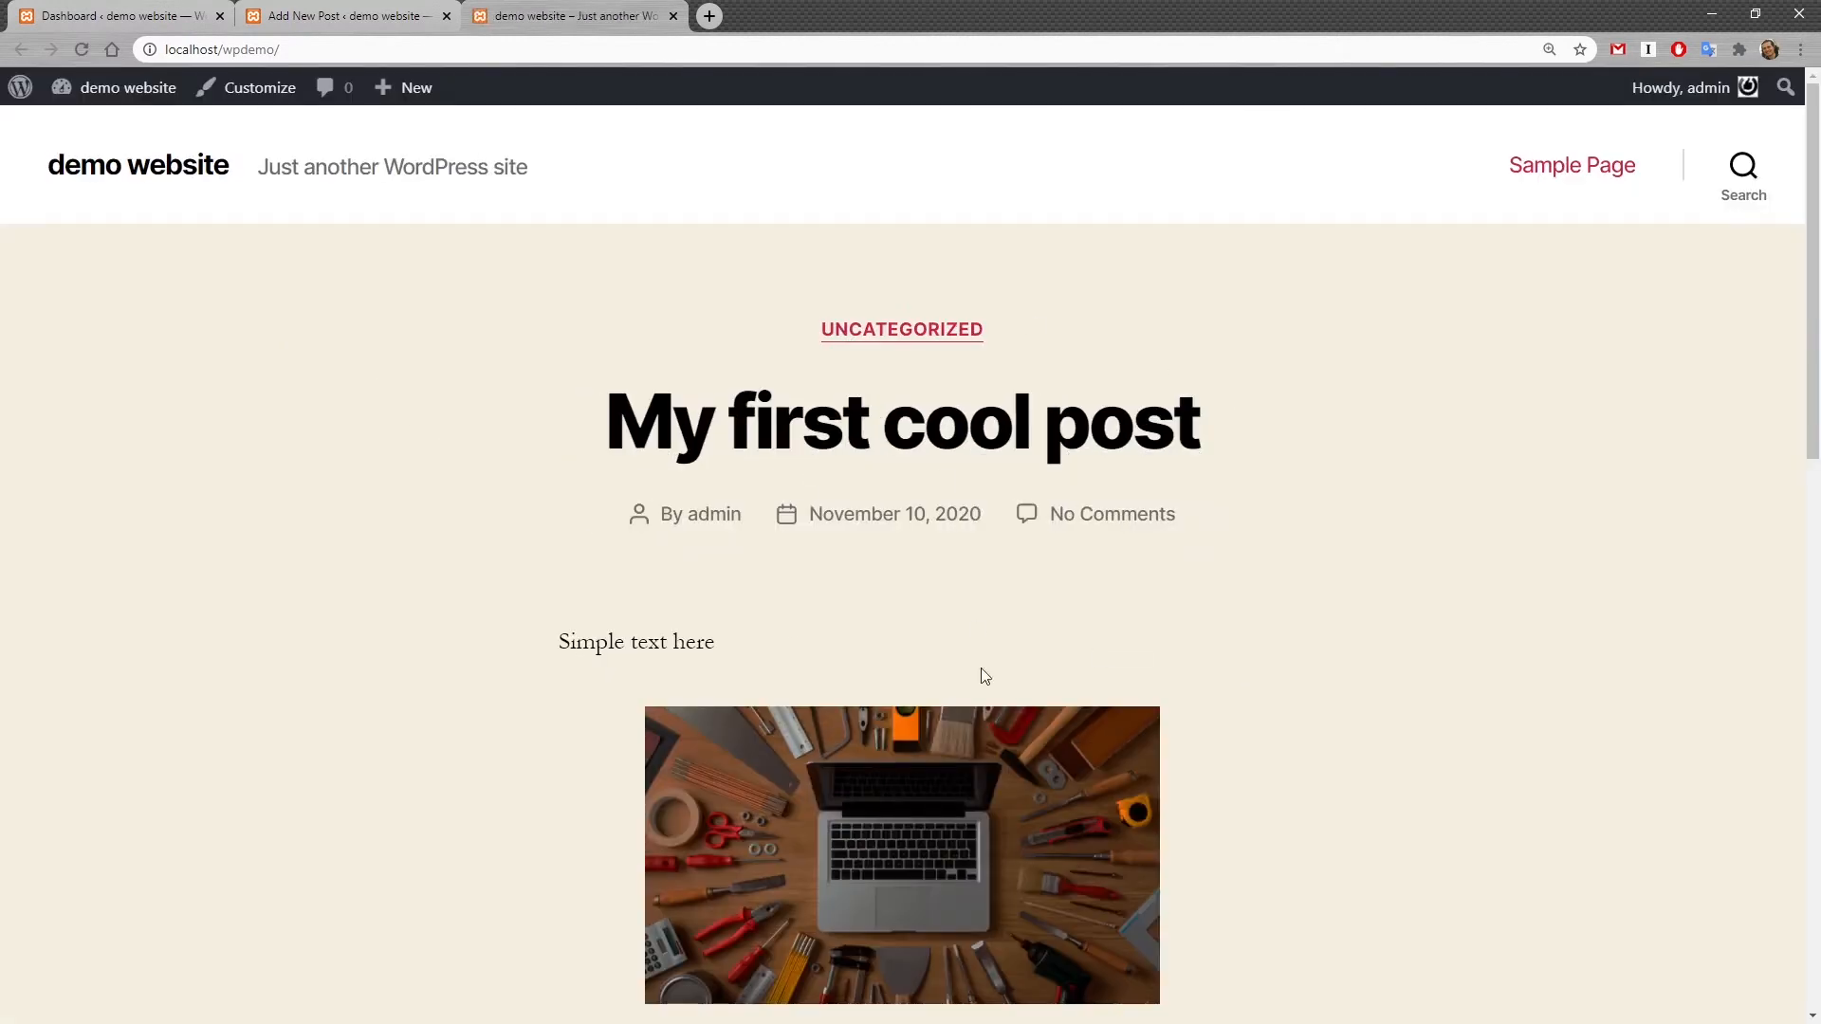
Step: Scroll through the published post on the site's front end
scroll(1043, 664, "down", 10)
scroll(1128, 607, "up", 5)
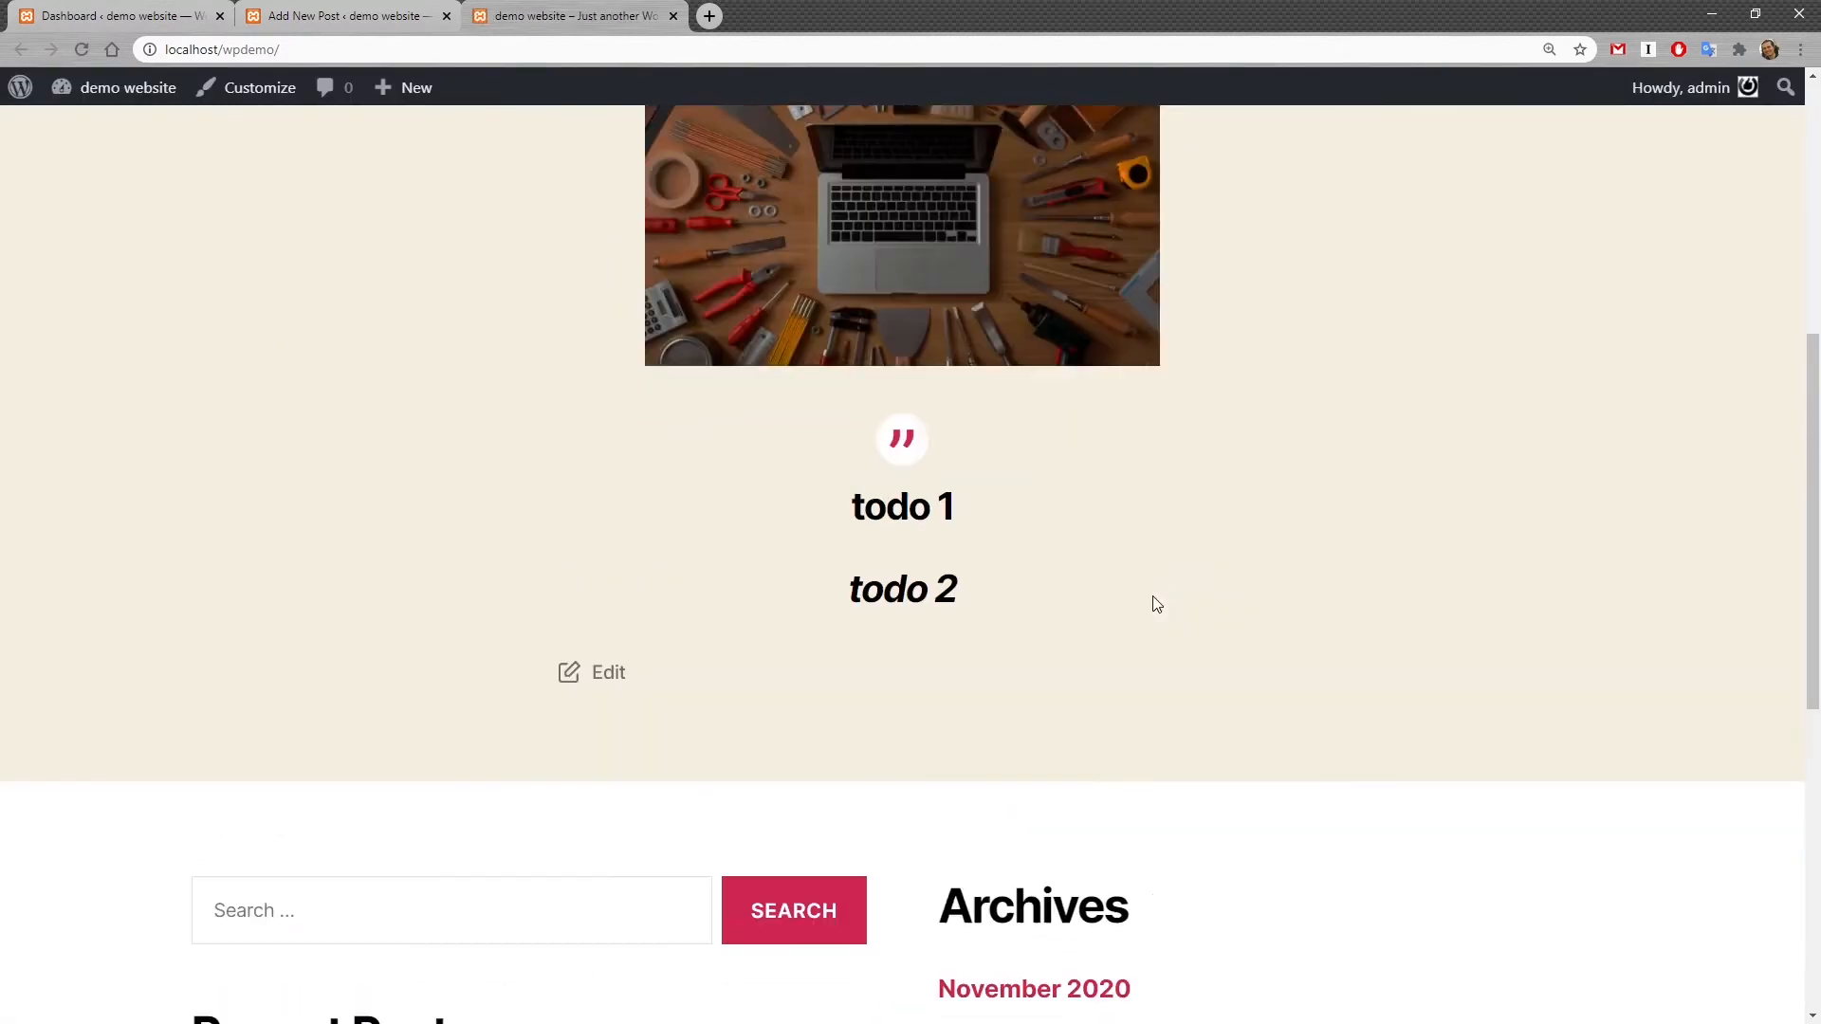
scroll(949, 664, "up", 5)
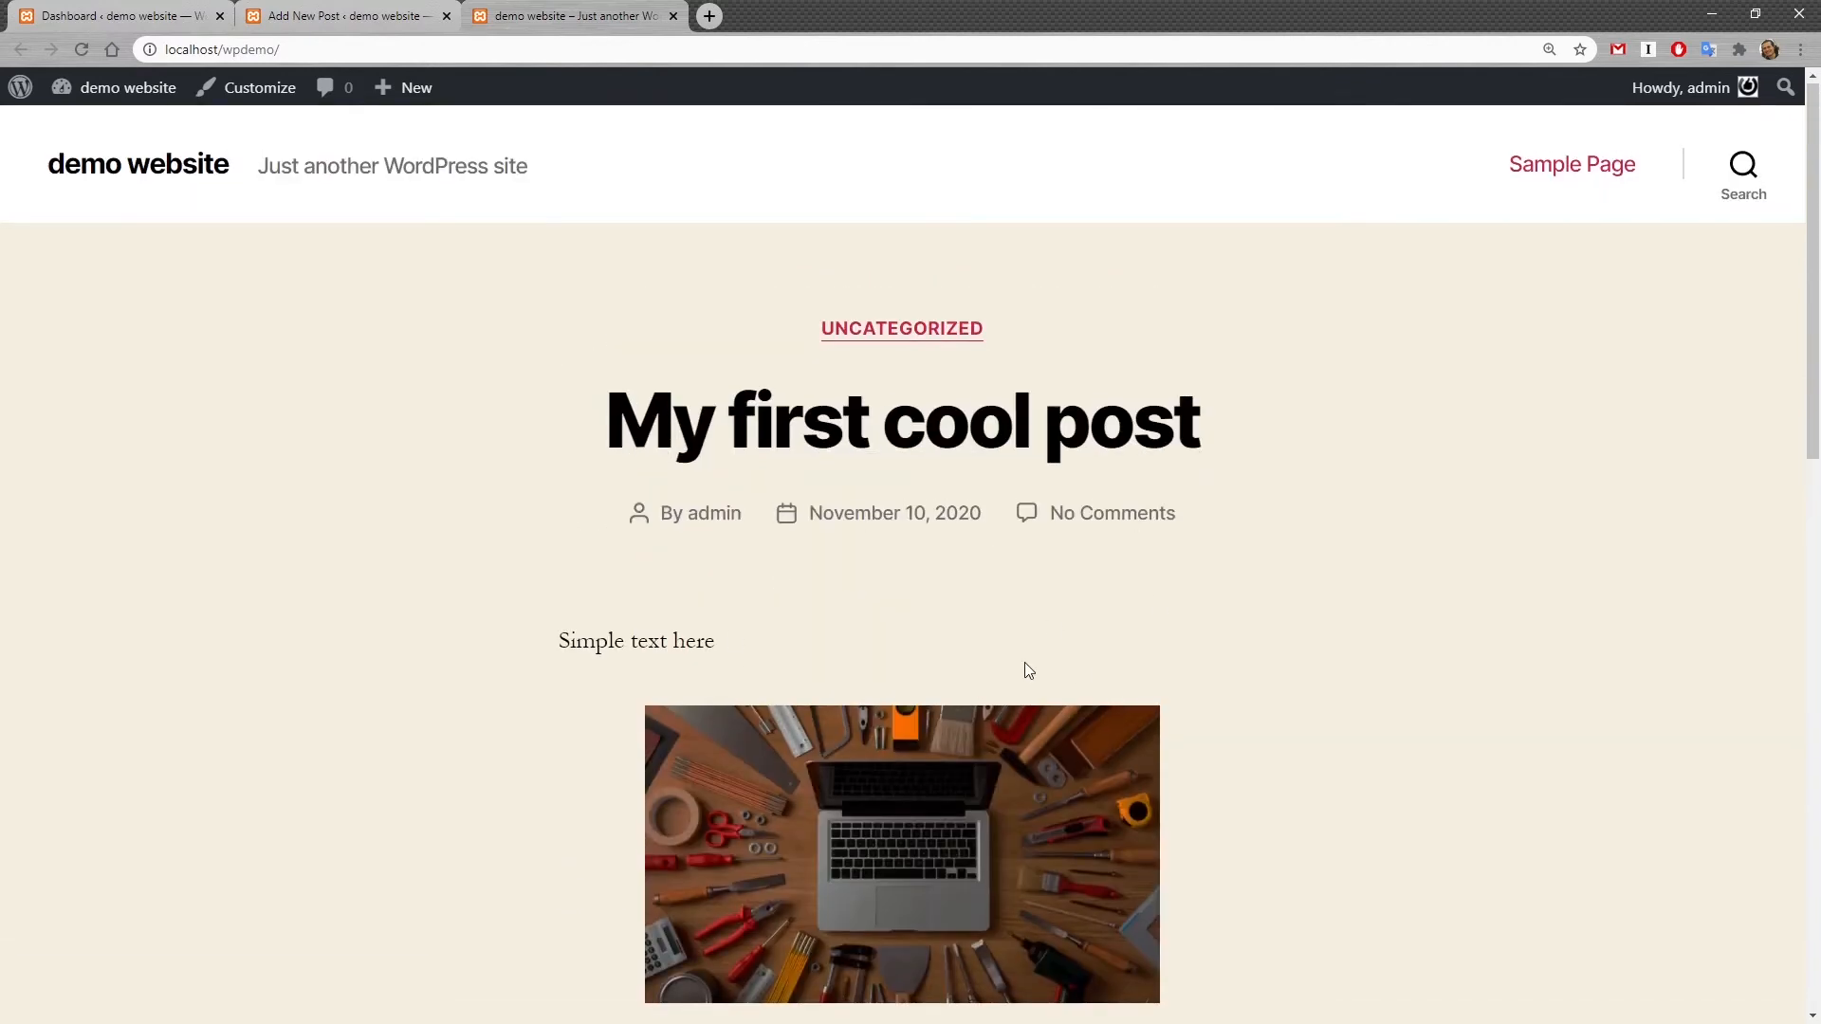
scroll(1091, 645, "down", 5)
scroll(1053, 610, "up", 3)
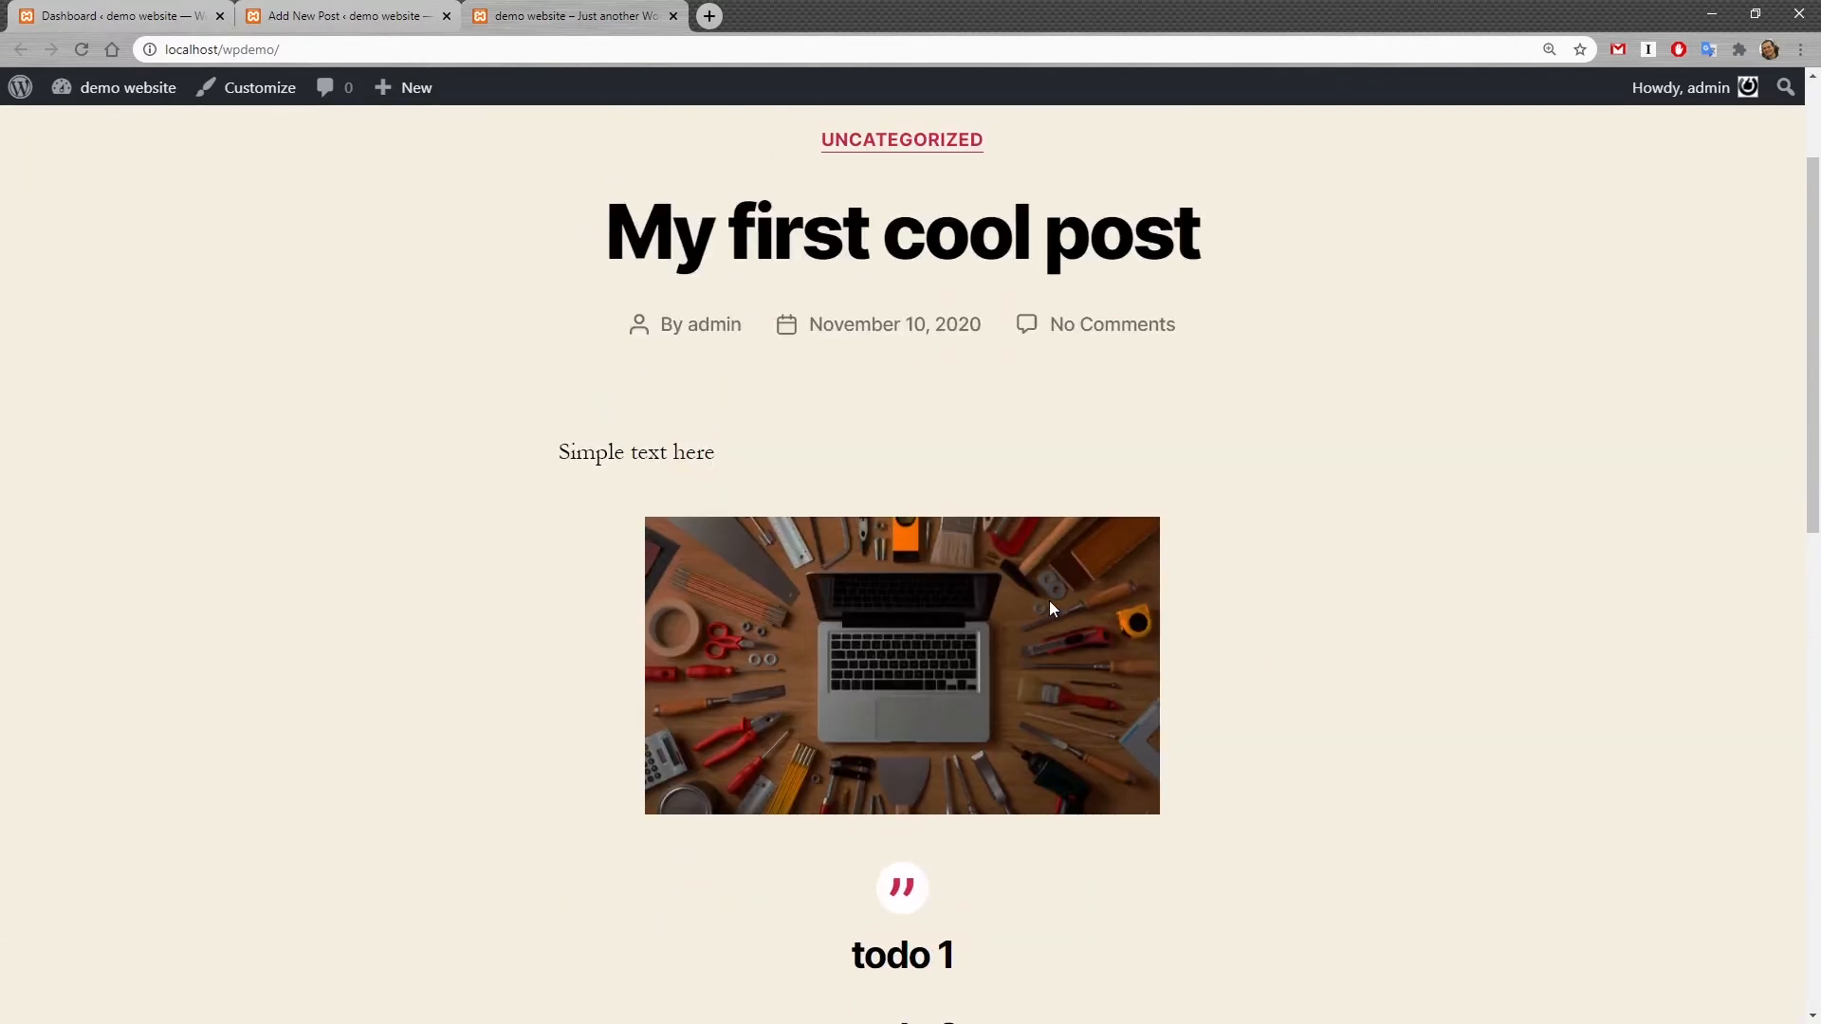
scroll(1053, 610, "down", 2)
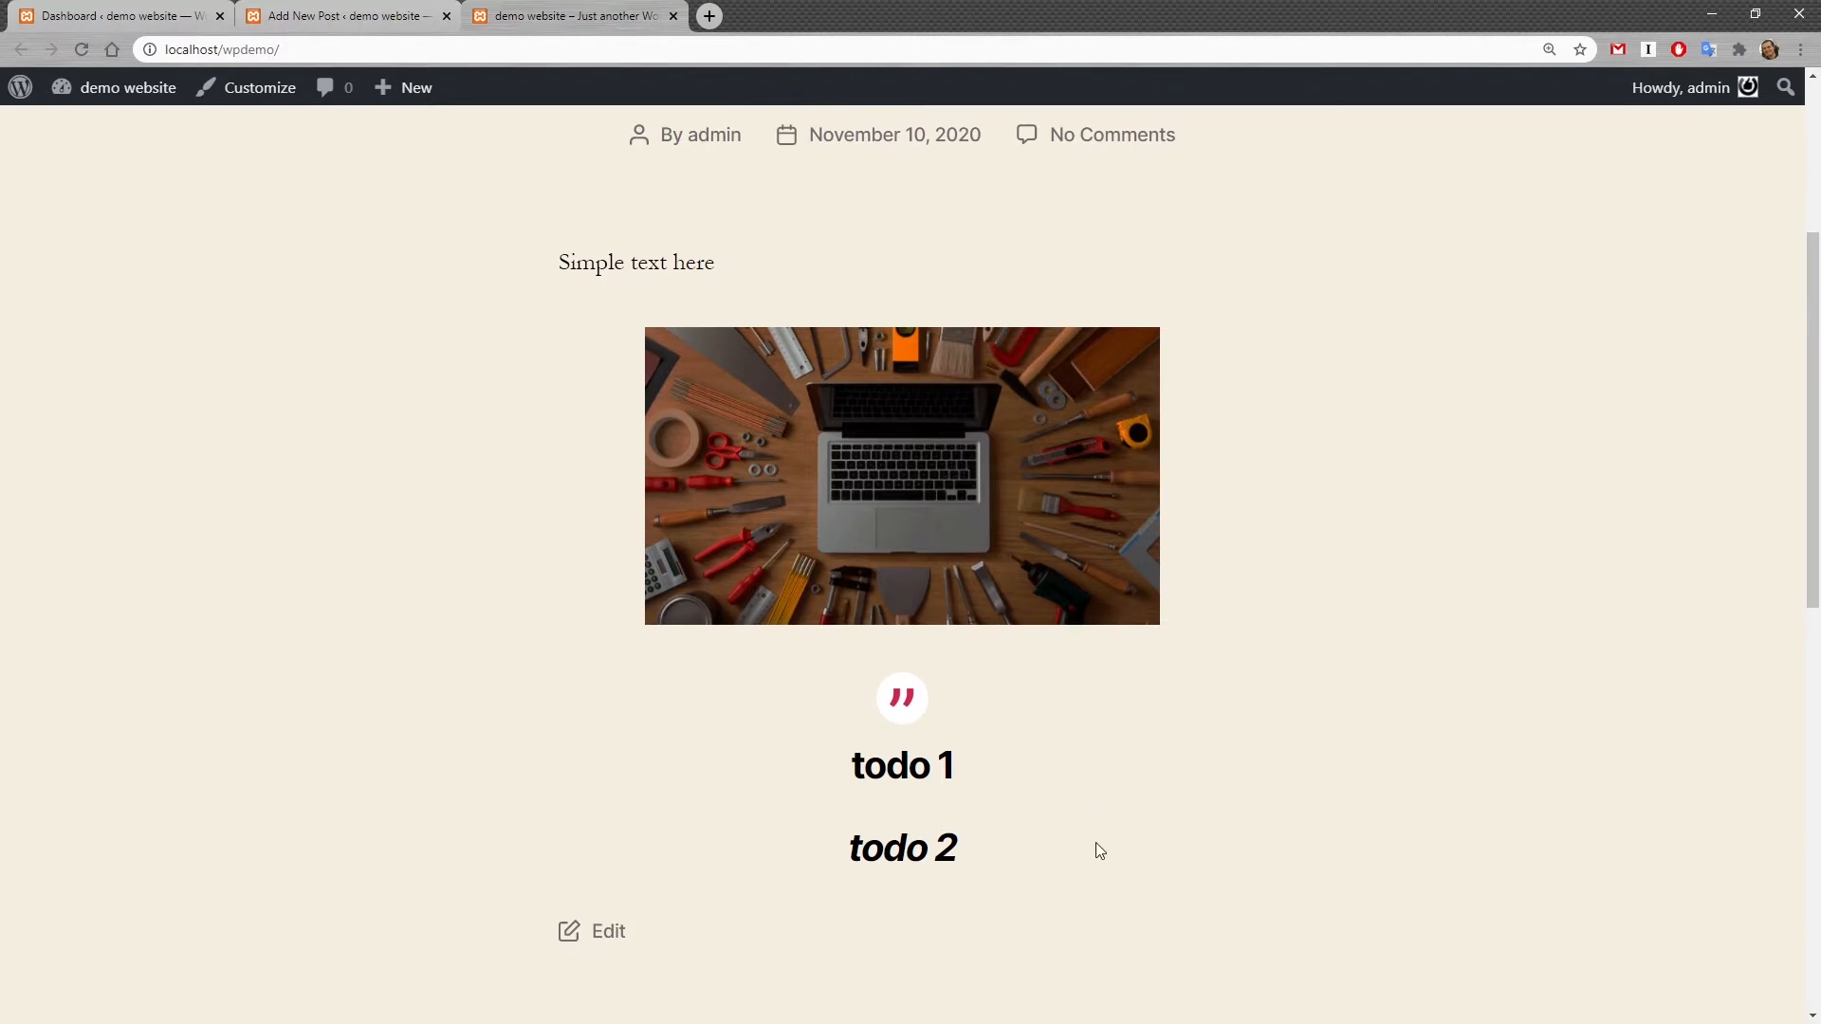
scroll(1066, 521, "up", 3)
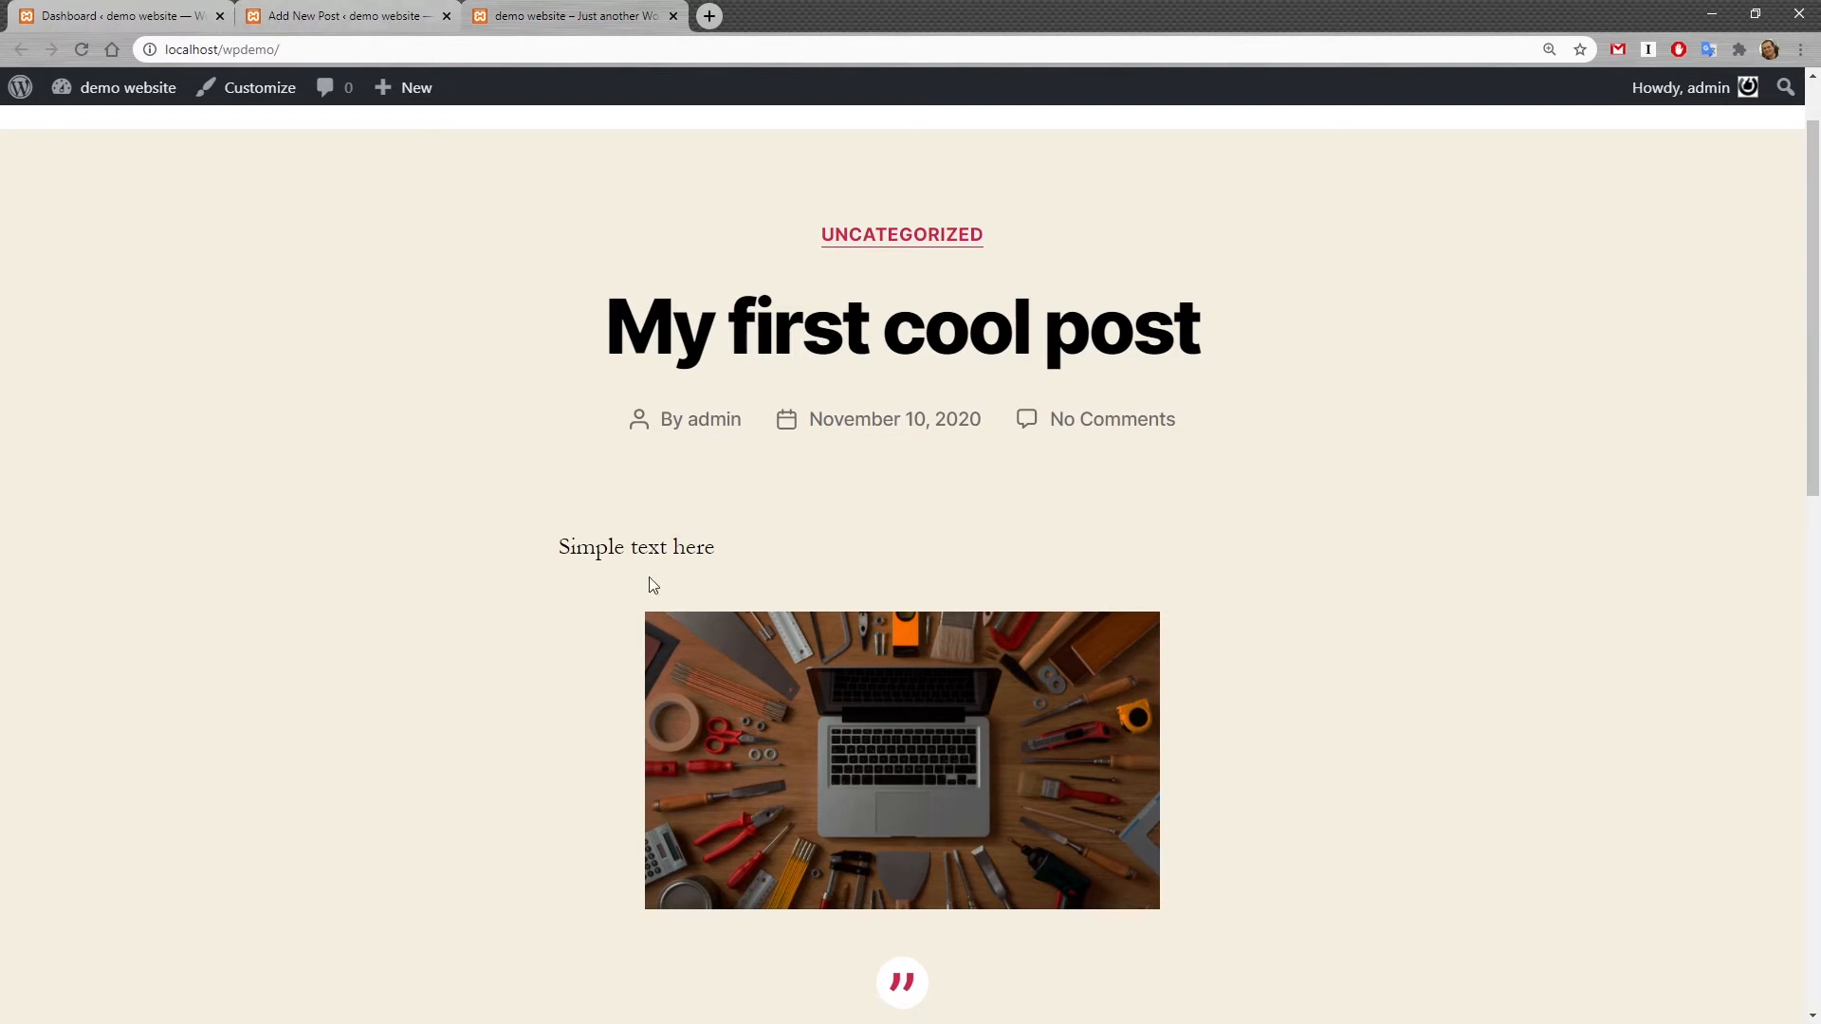
scroll(895, 692, "down", 4)
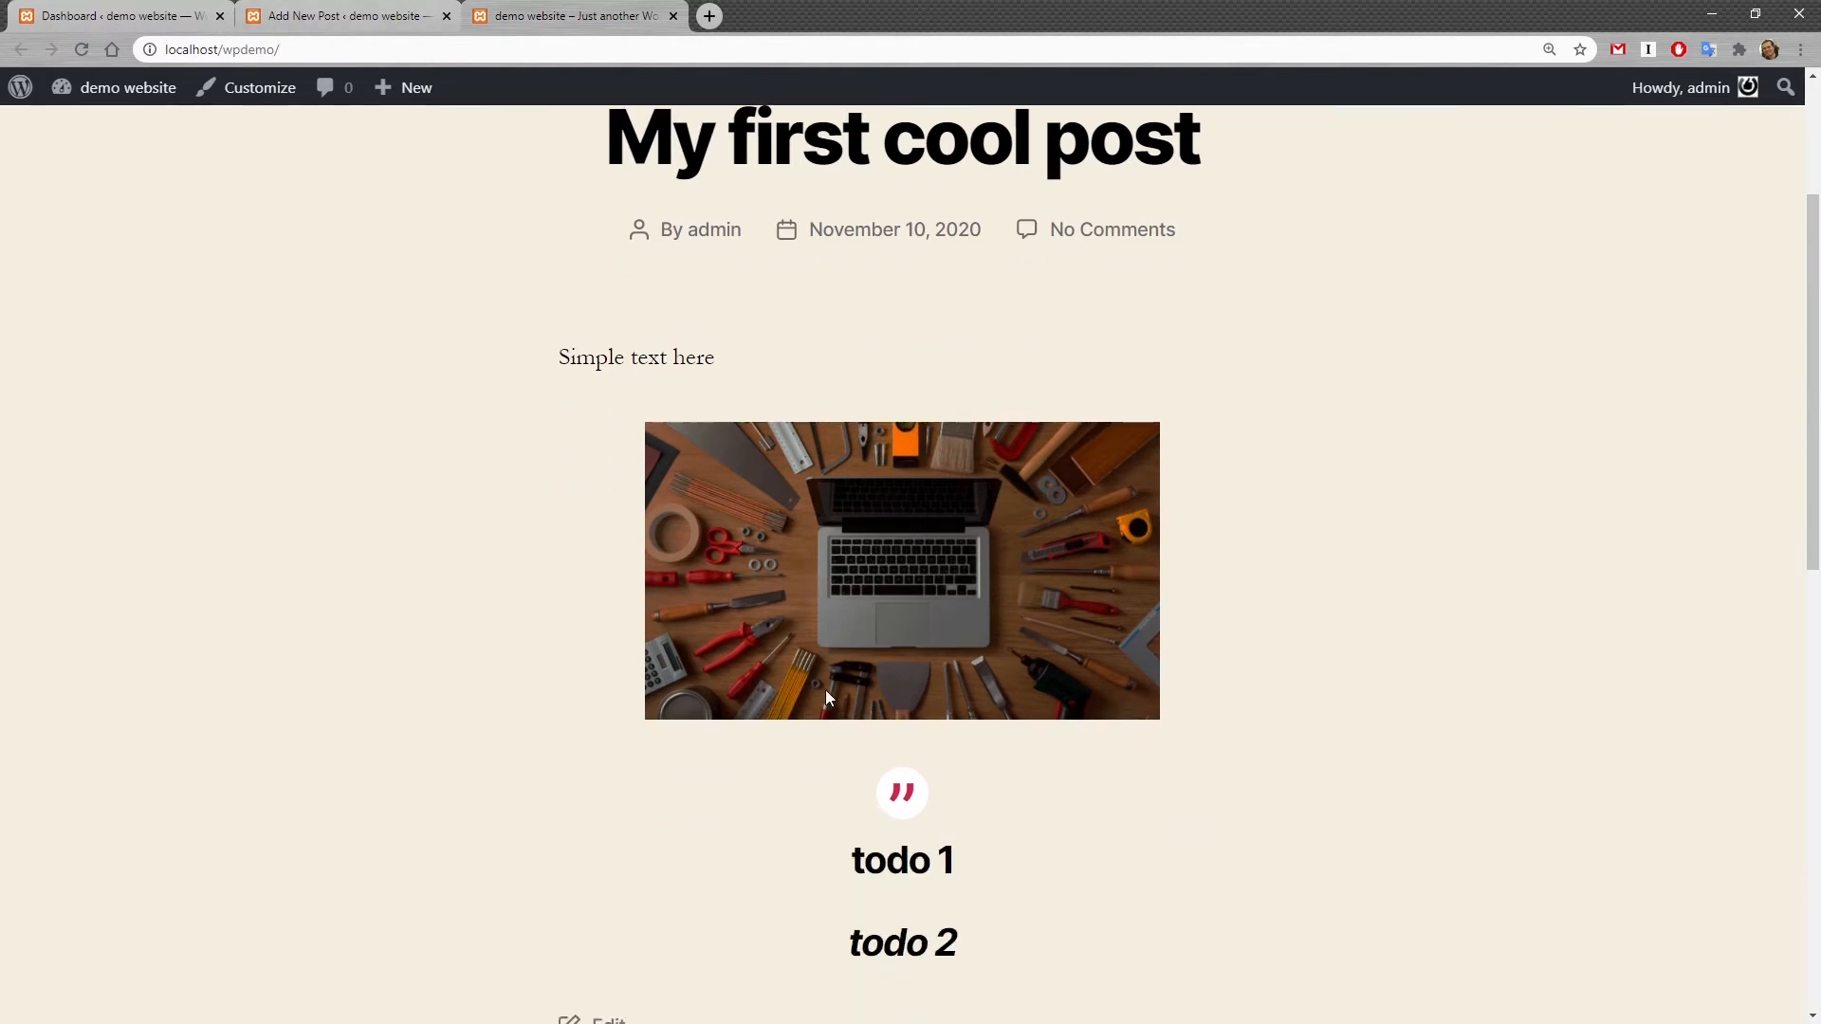
Step: Insert a More block after the opening paragraph and update the post
scroll(902, 622, "up", 4)
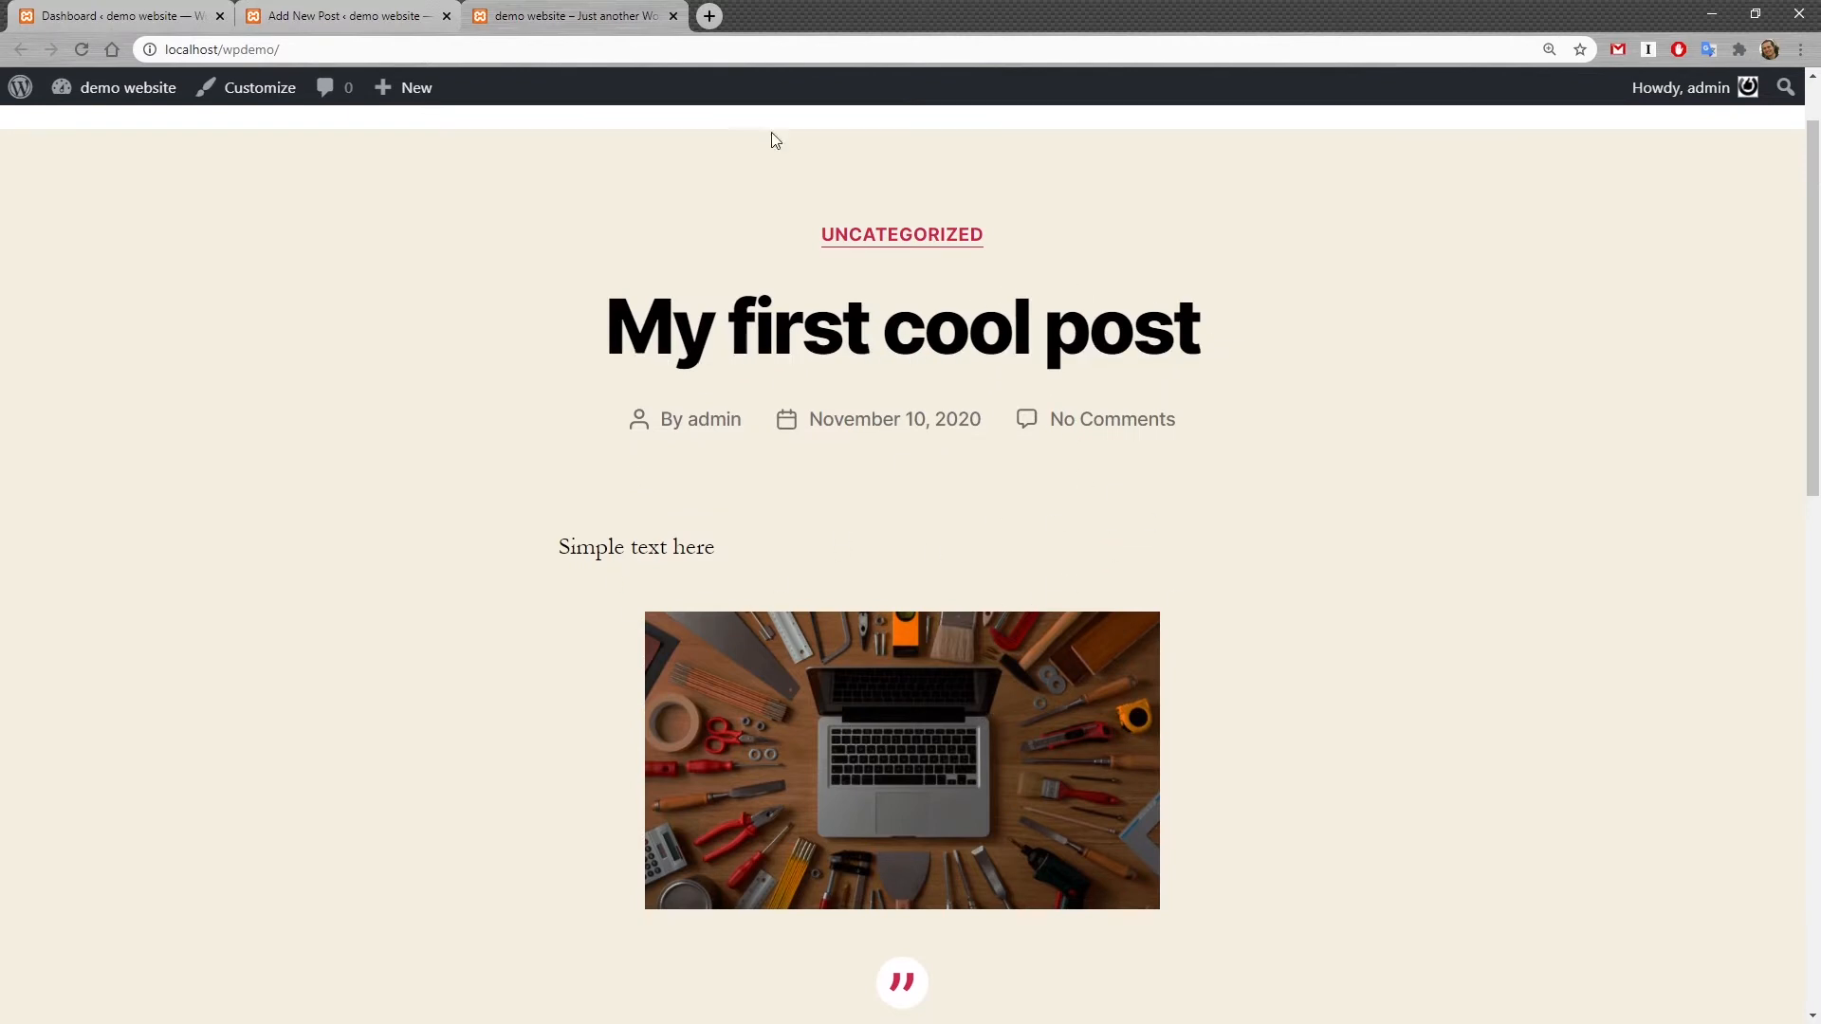
left_click(343, 18)
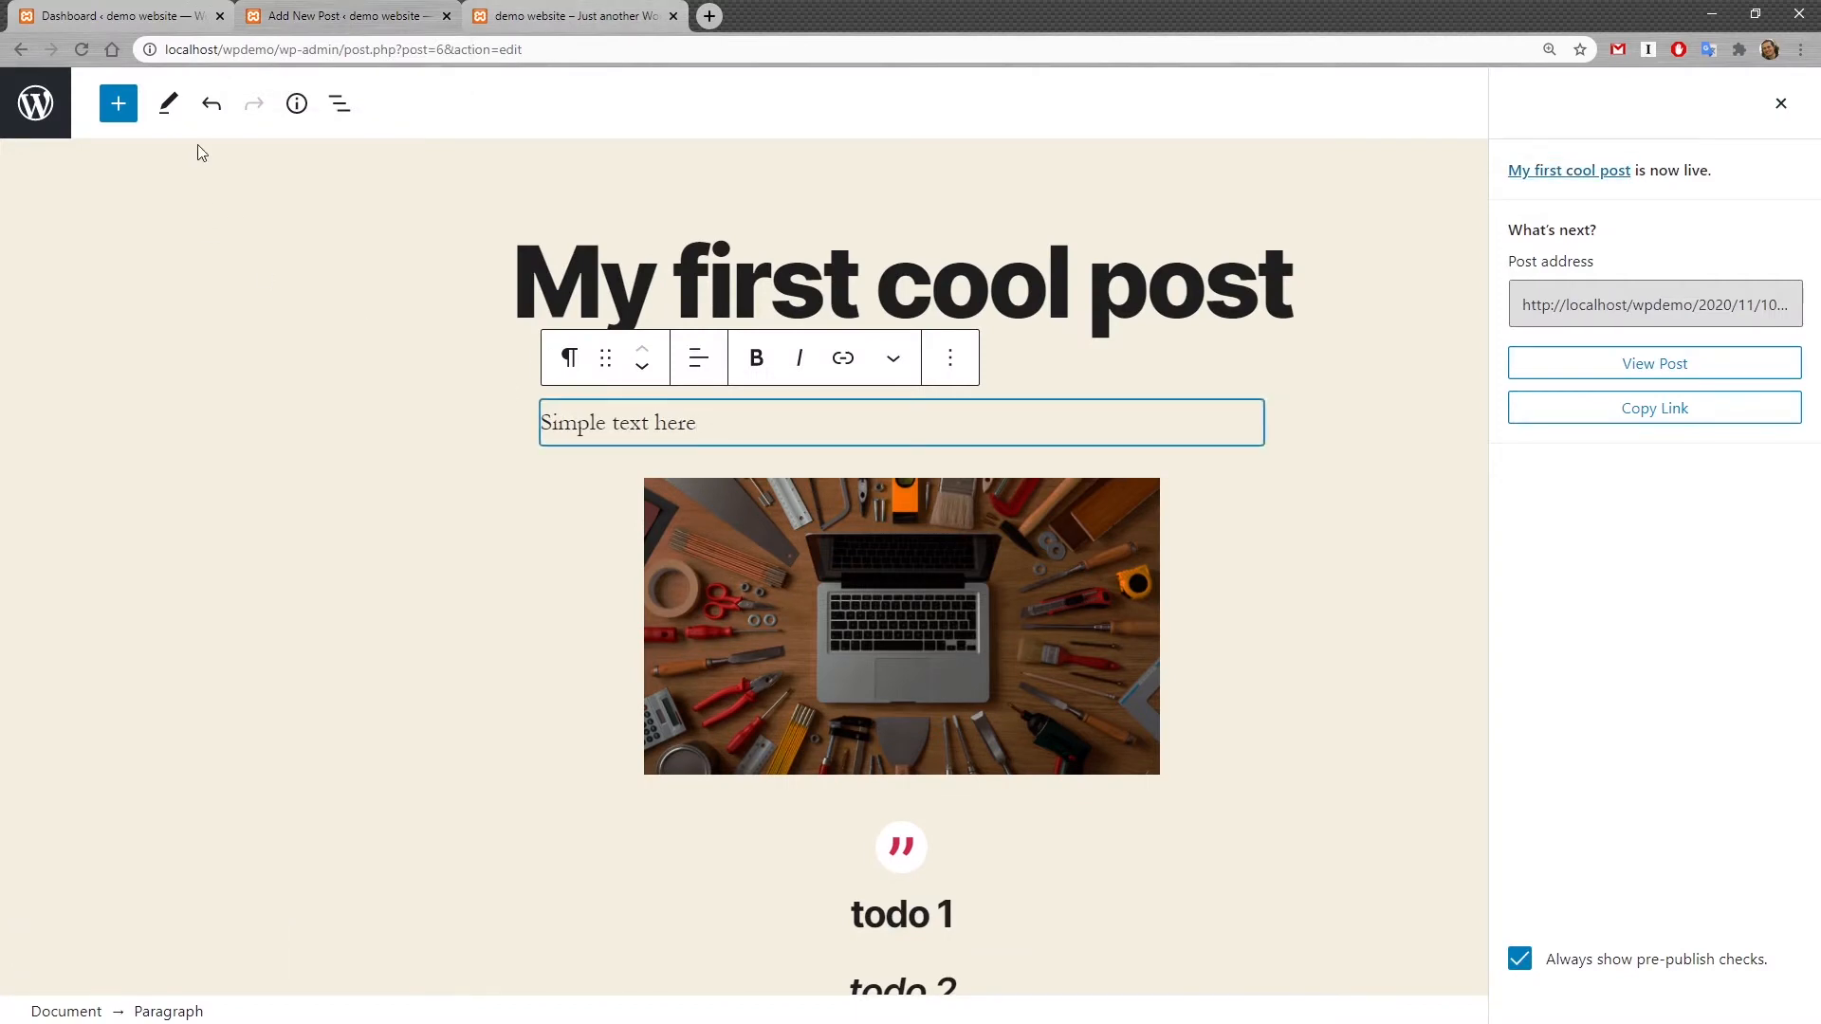
left_click(118, 103)
scroll(142, 645, "down", 6)
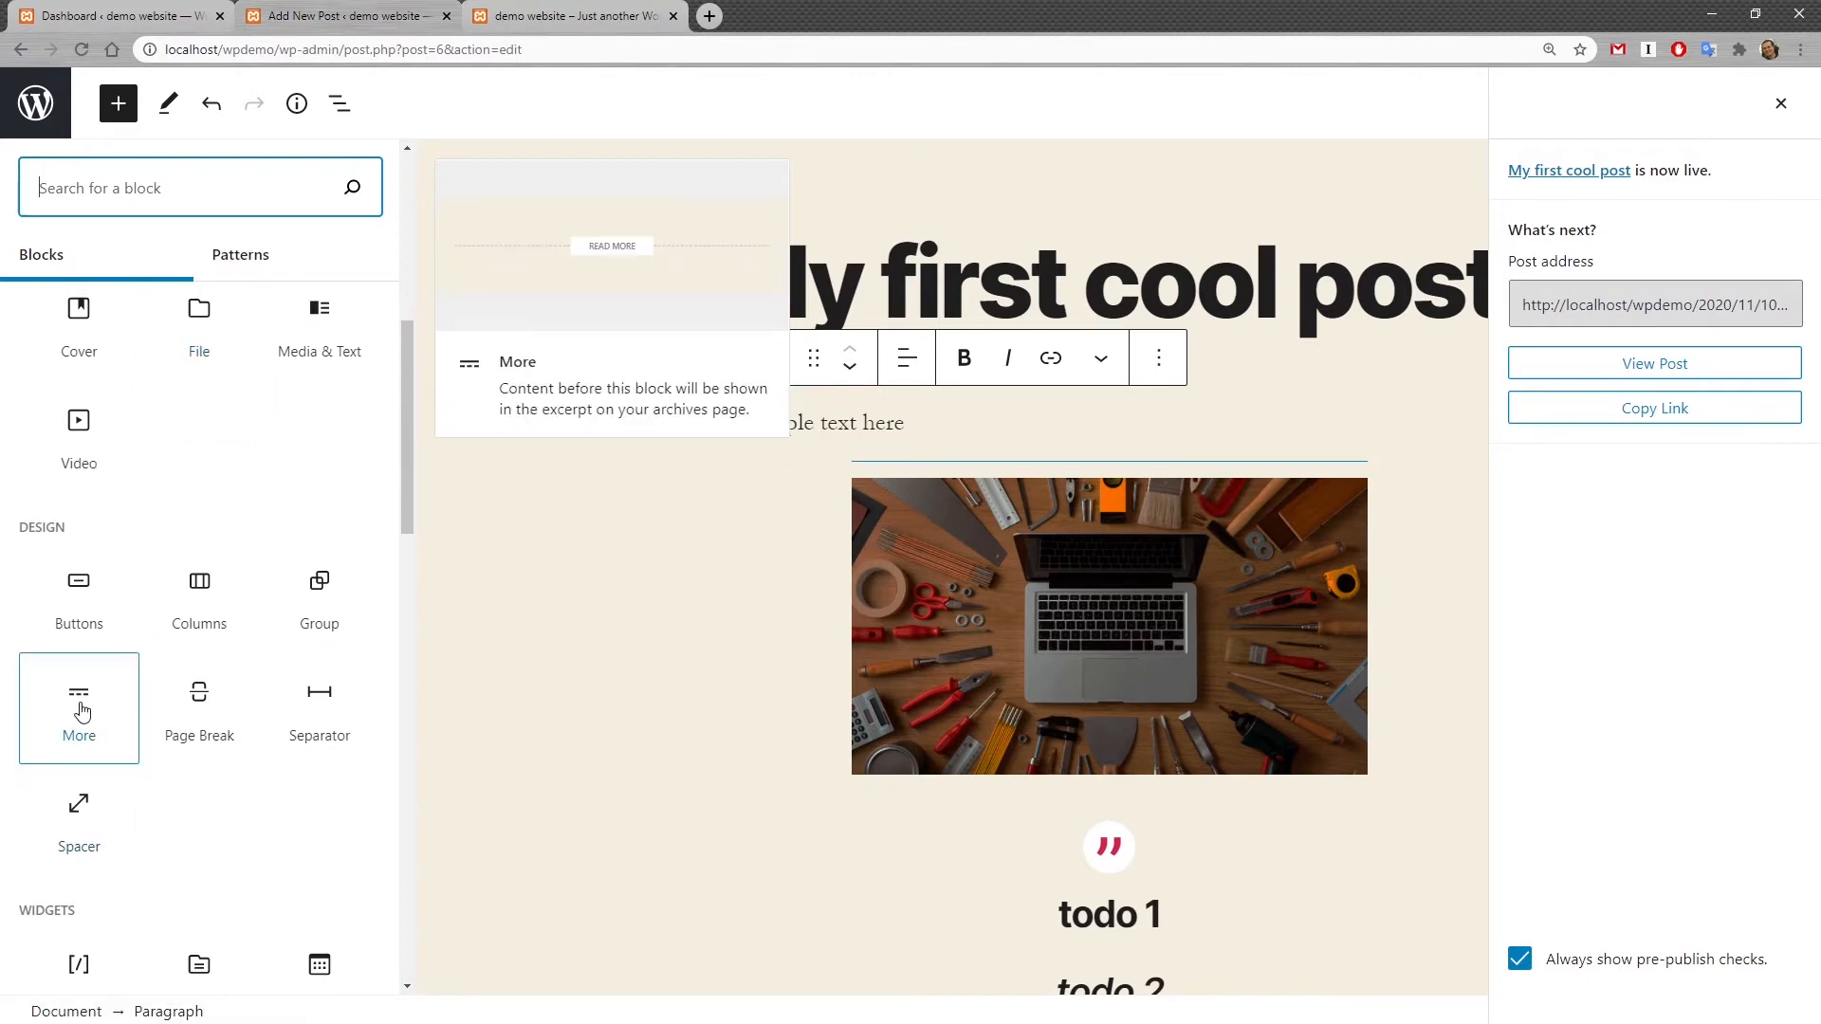
left_click(79, 713)
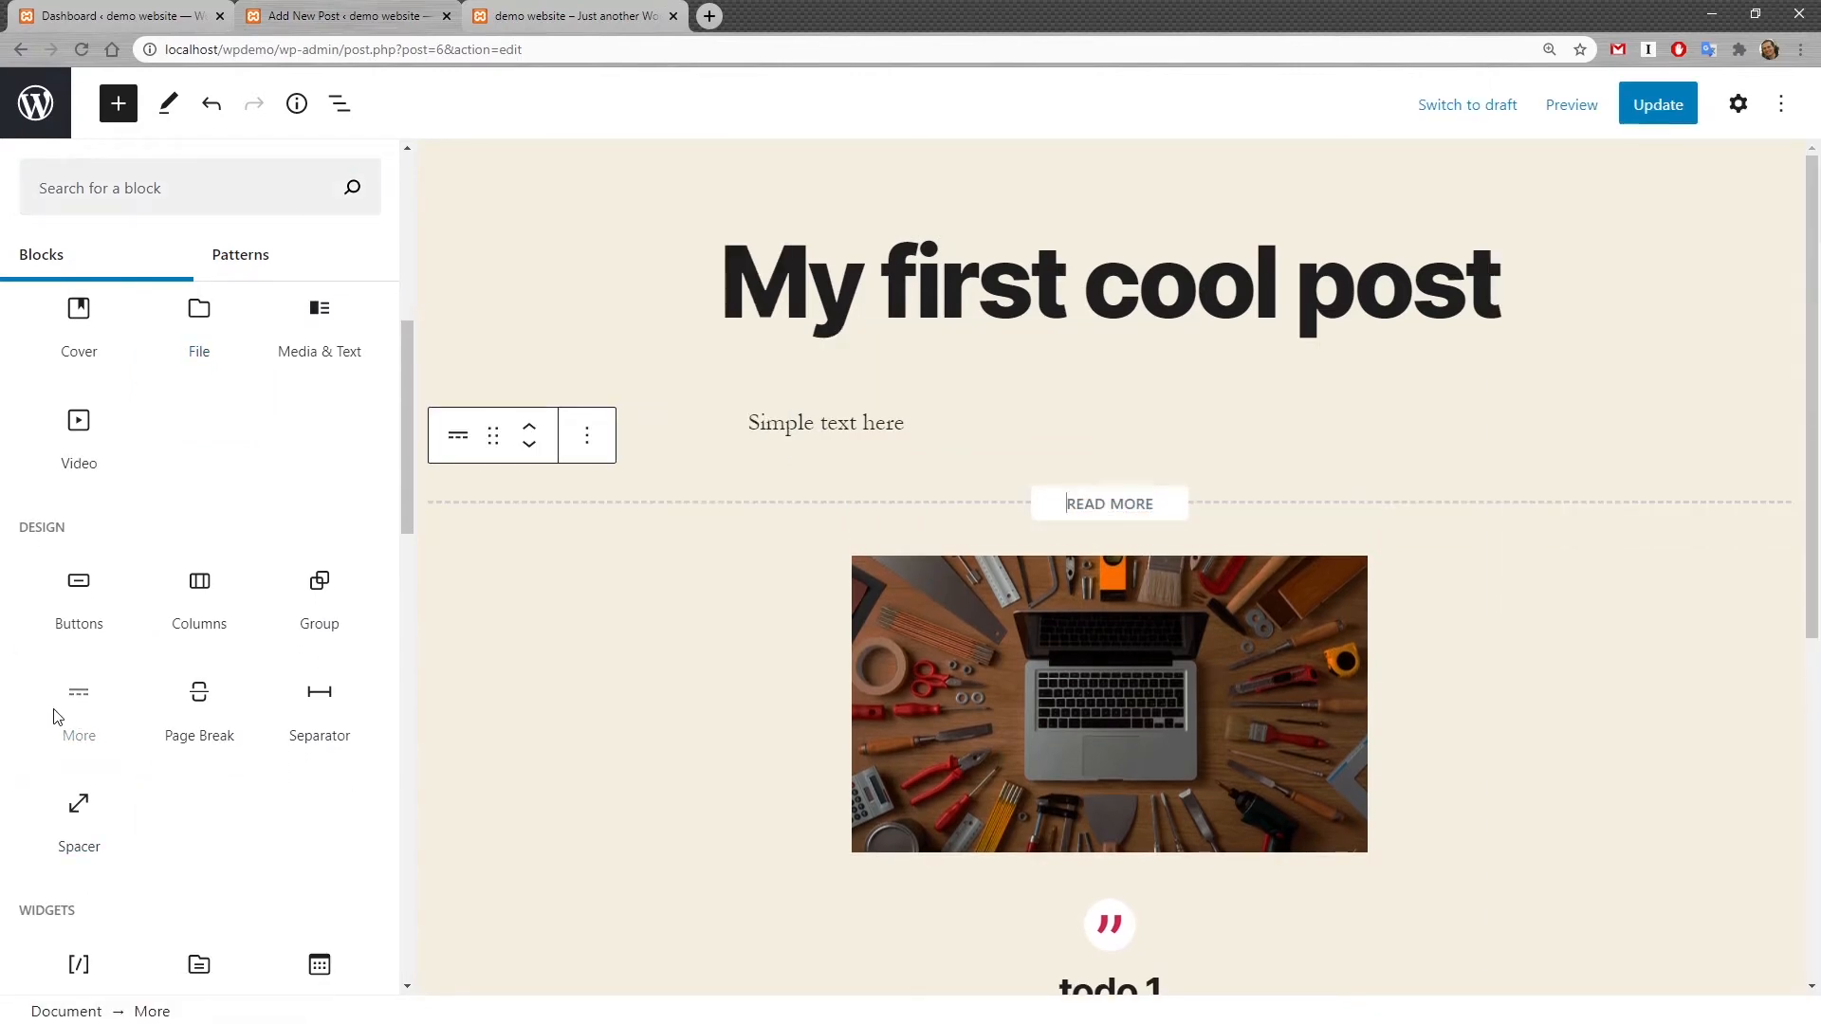
left_click(1660, 106)
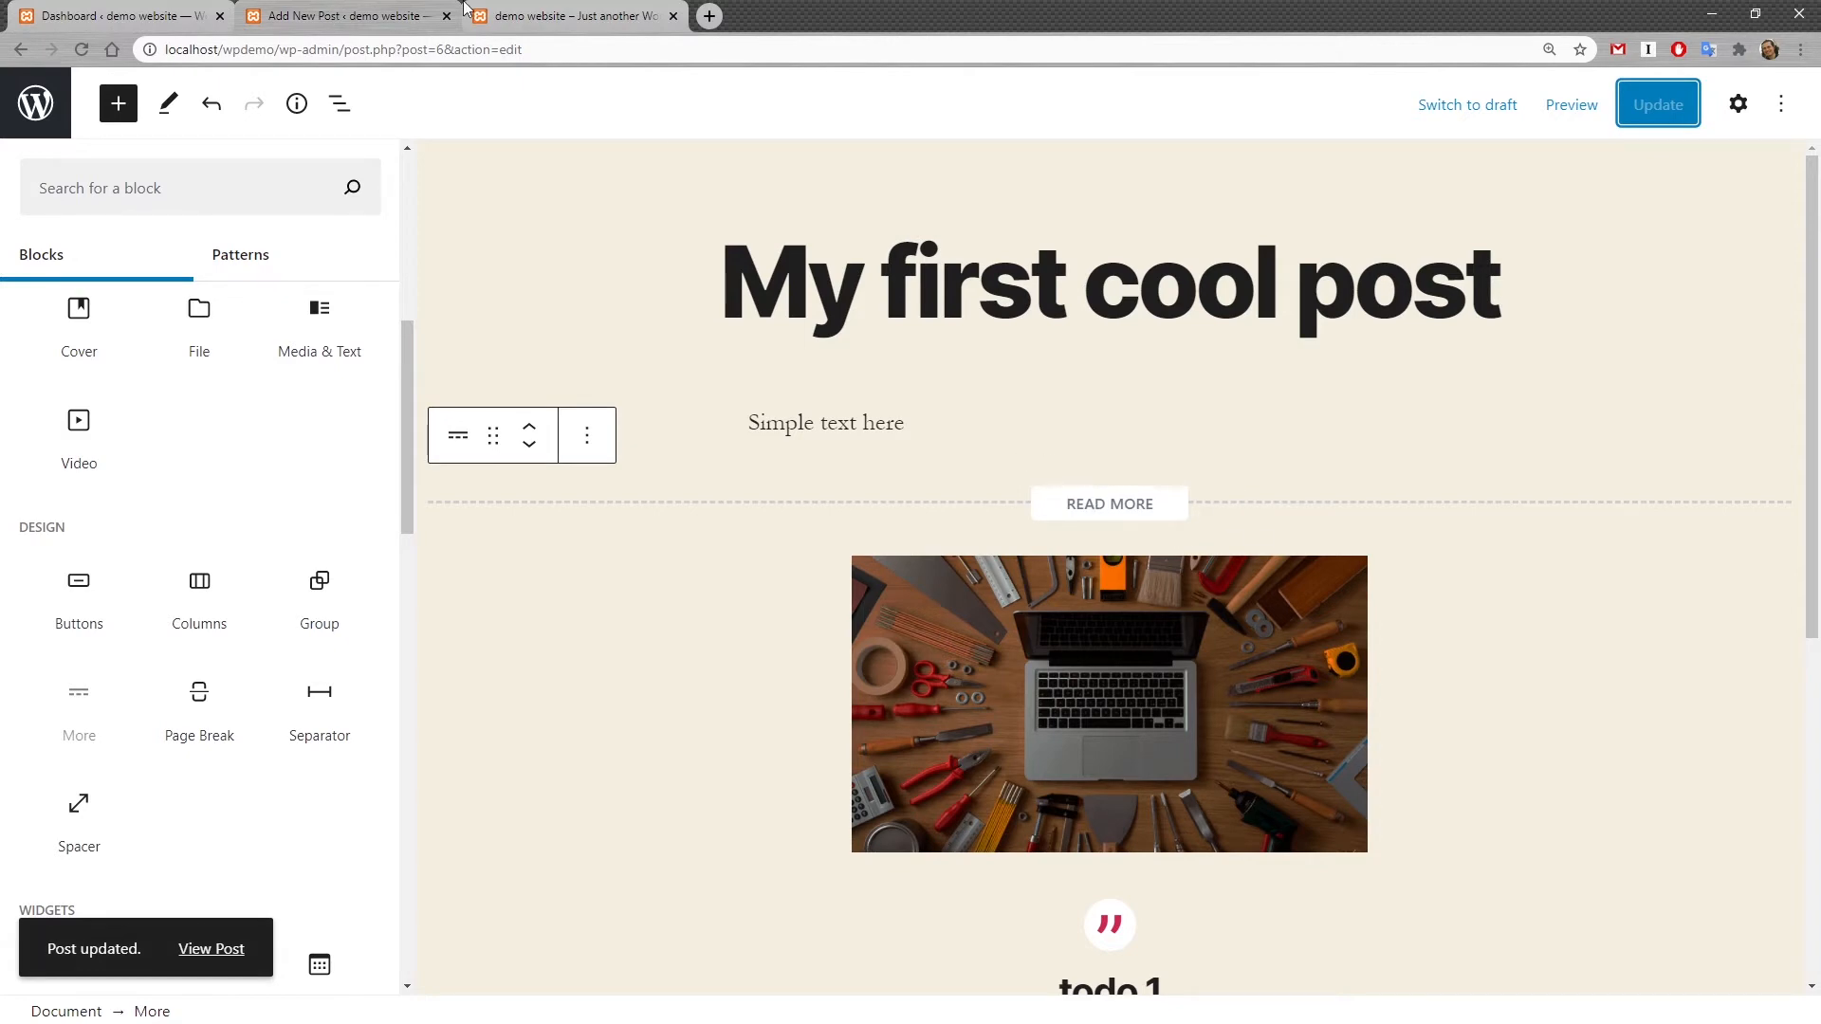
Step: Reload the post on the front end and follow its Continue Reading link to view the full post
left_click(573, 26)
key("F5")
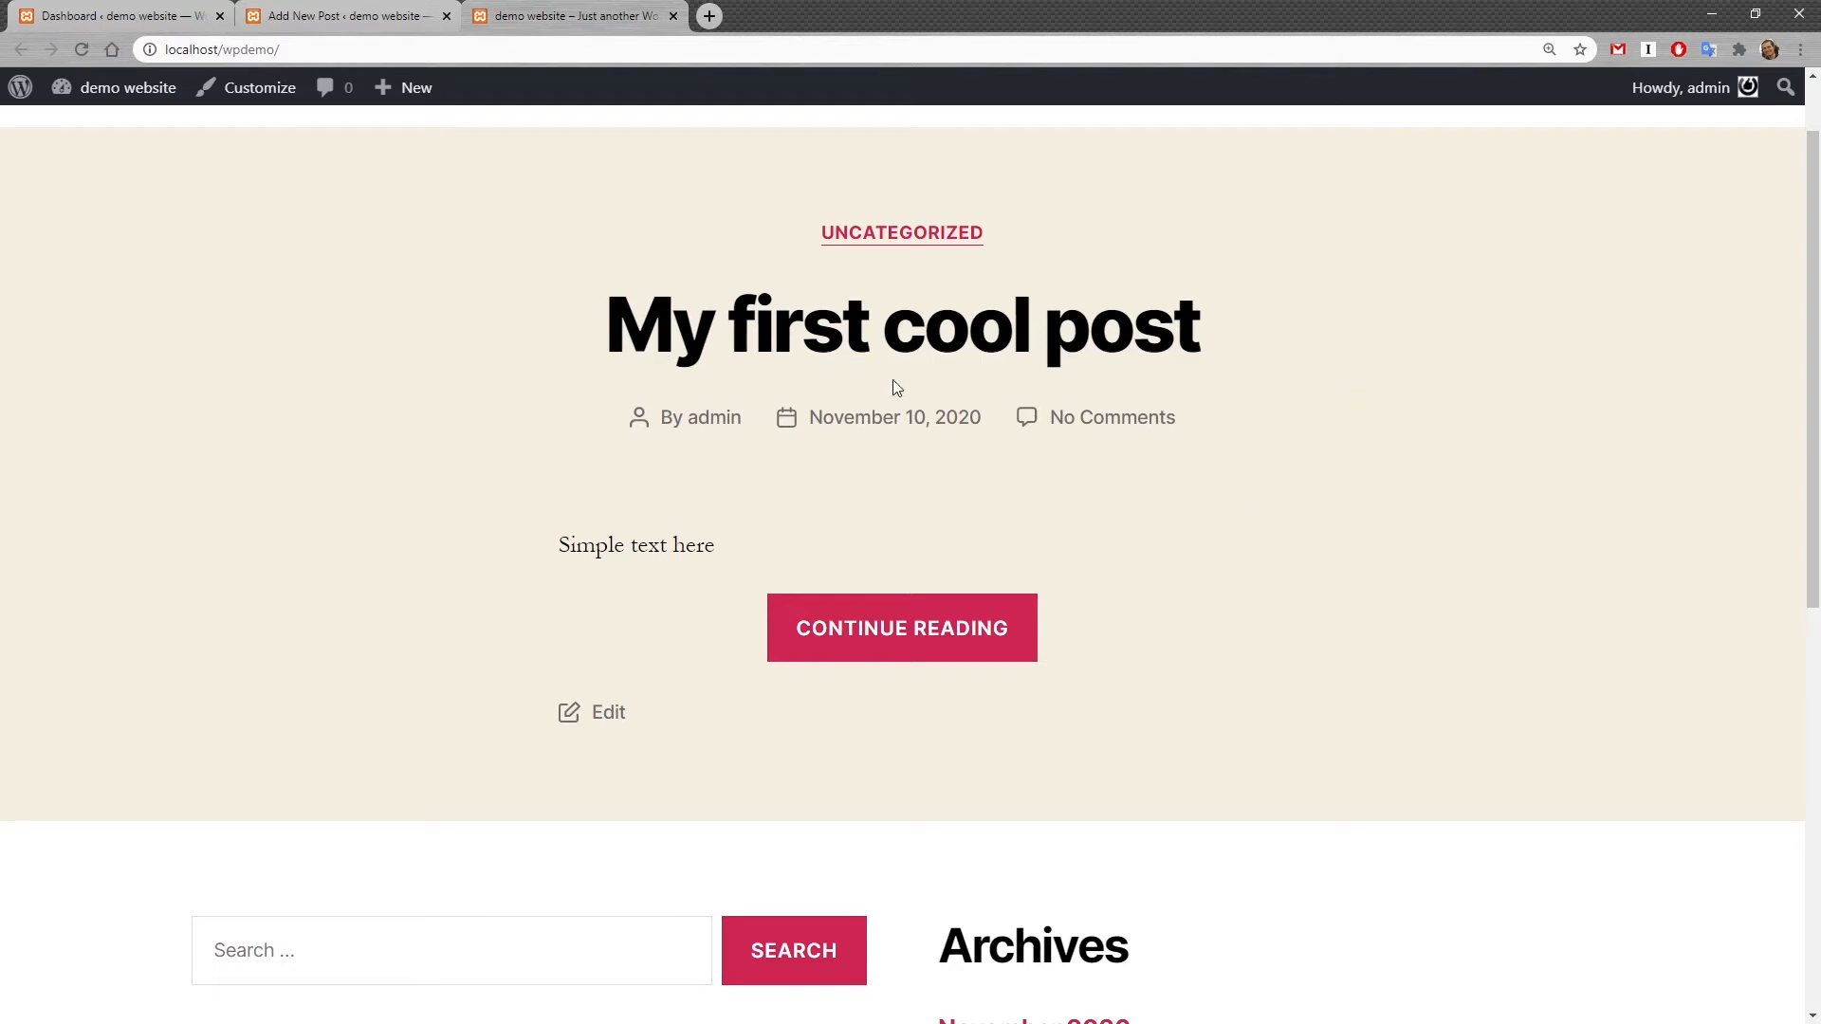
left_click_drag(555, 537, 803, 560)
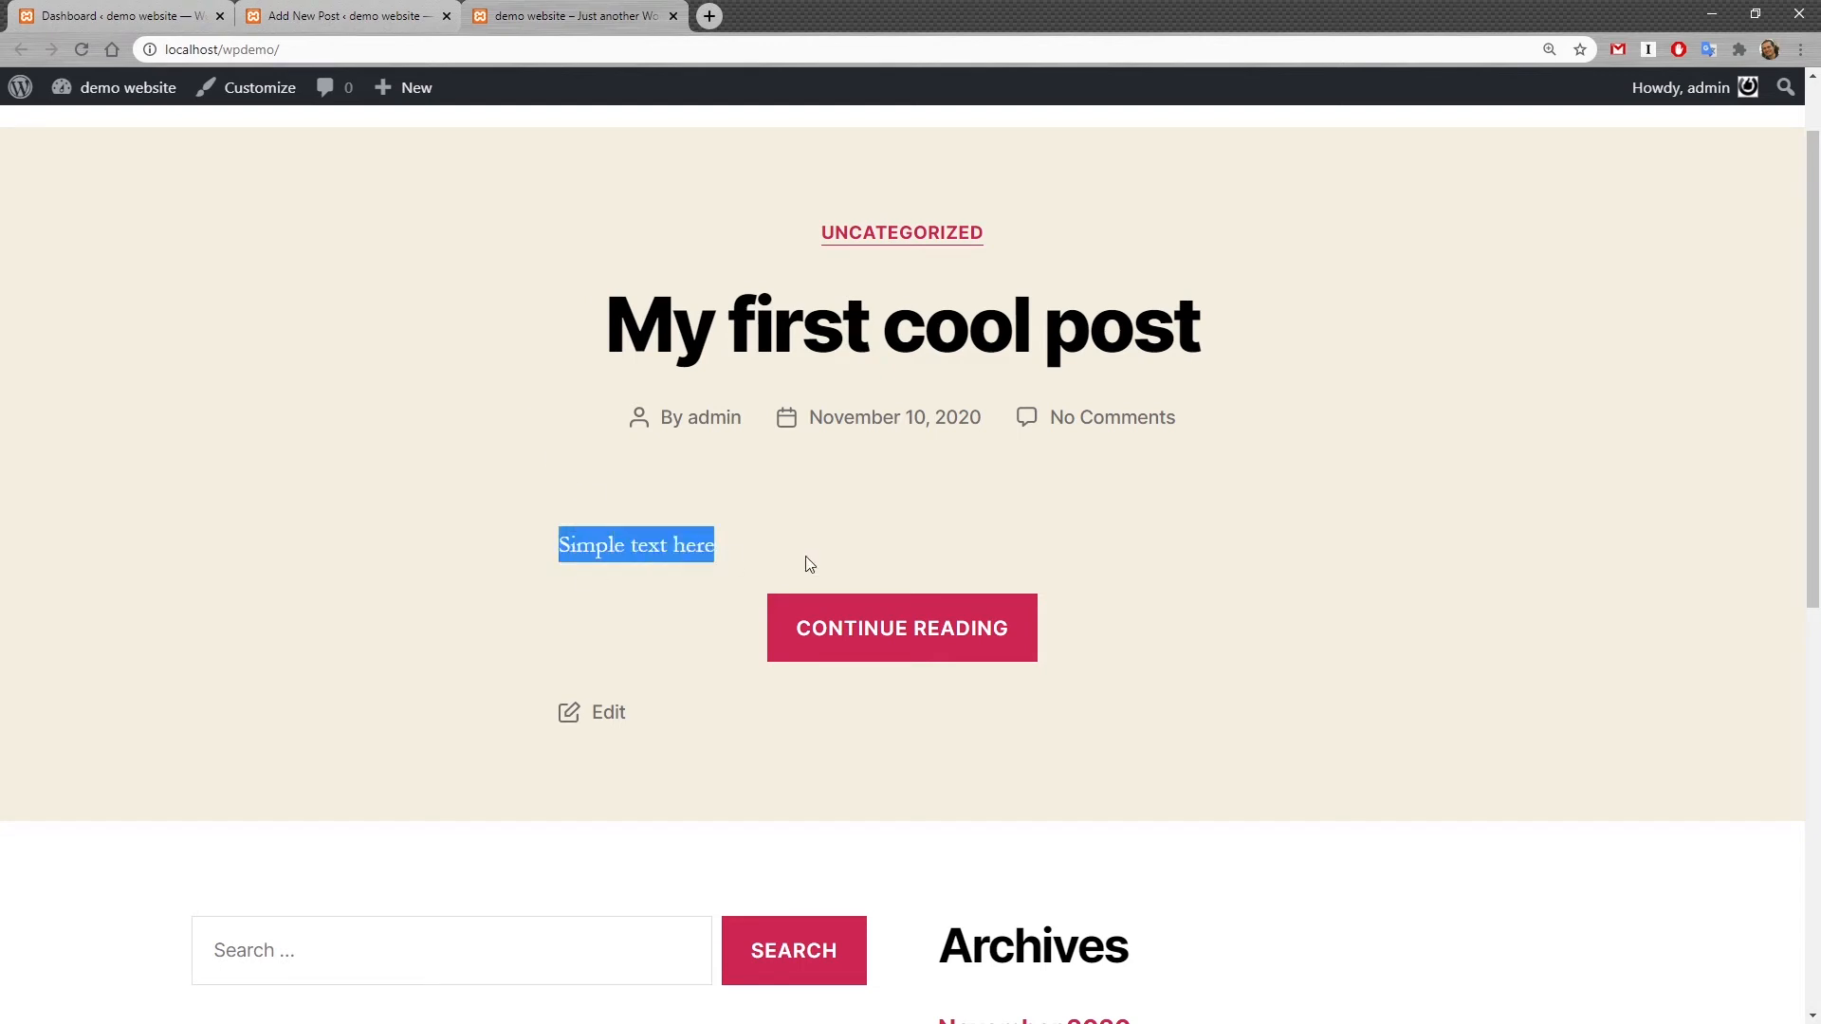
left_click(816, 548)
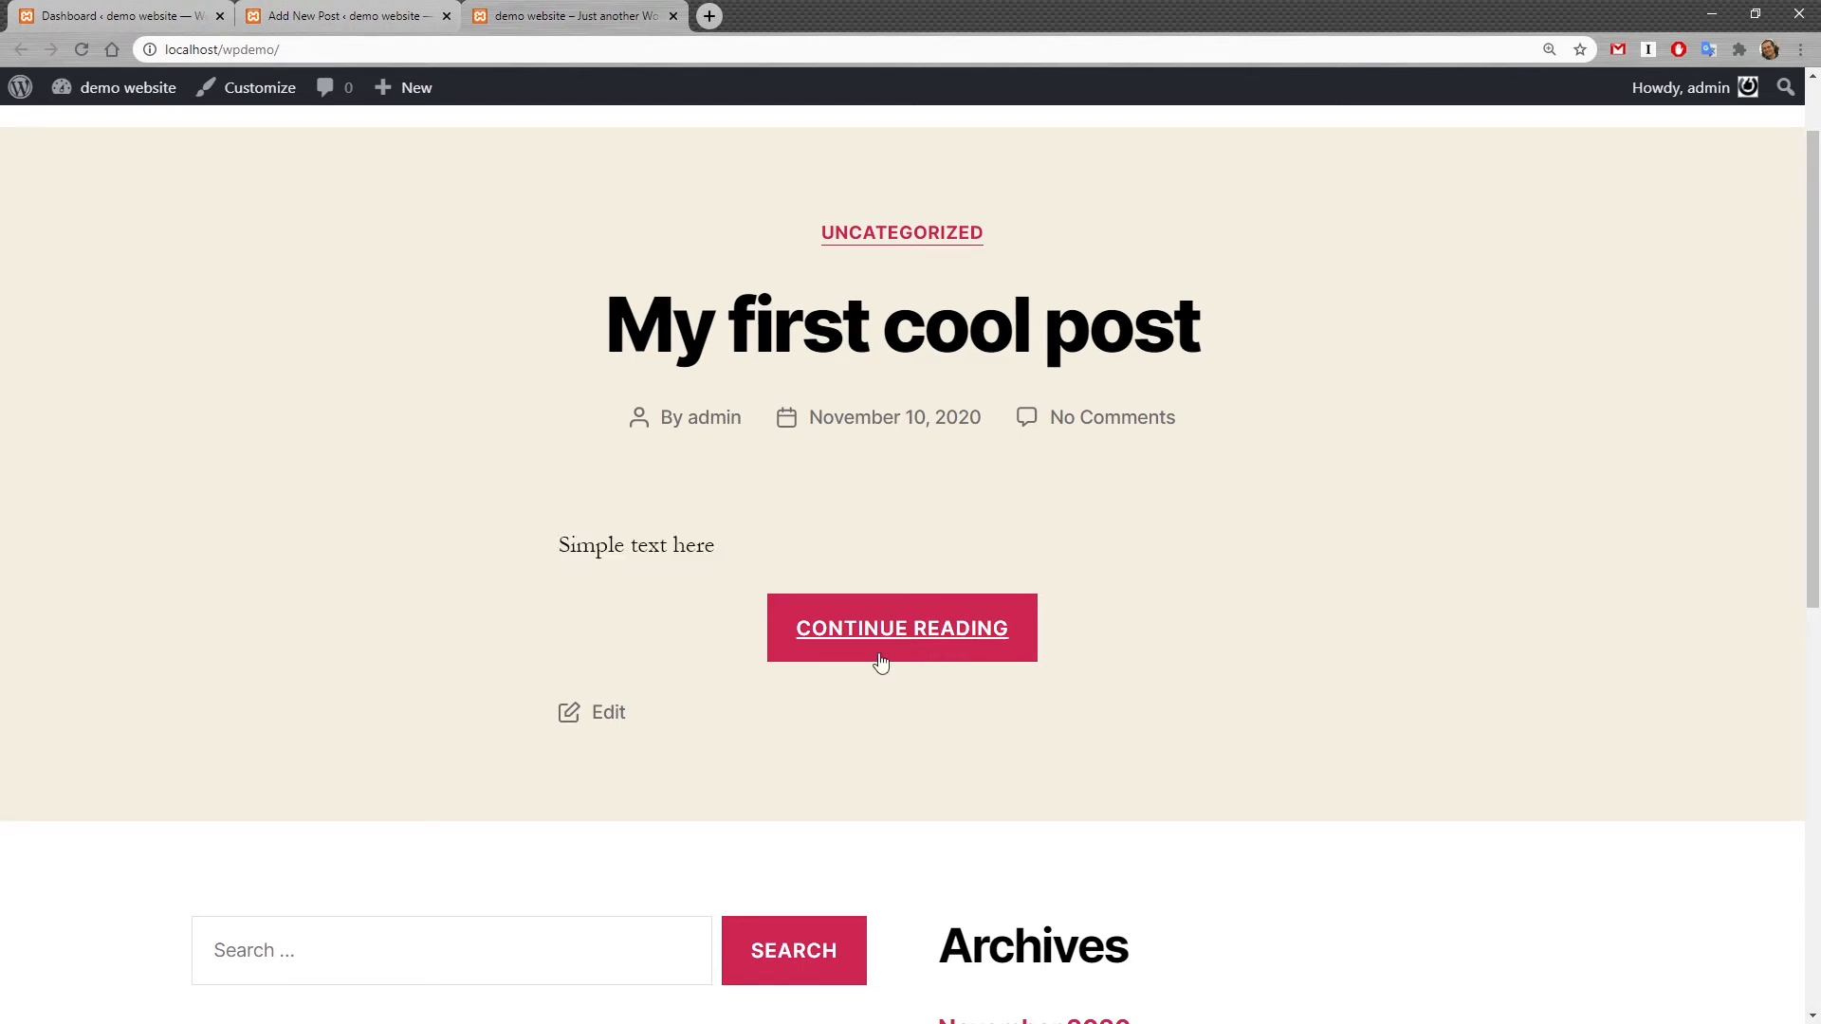
left_click(965, 636)
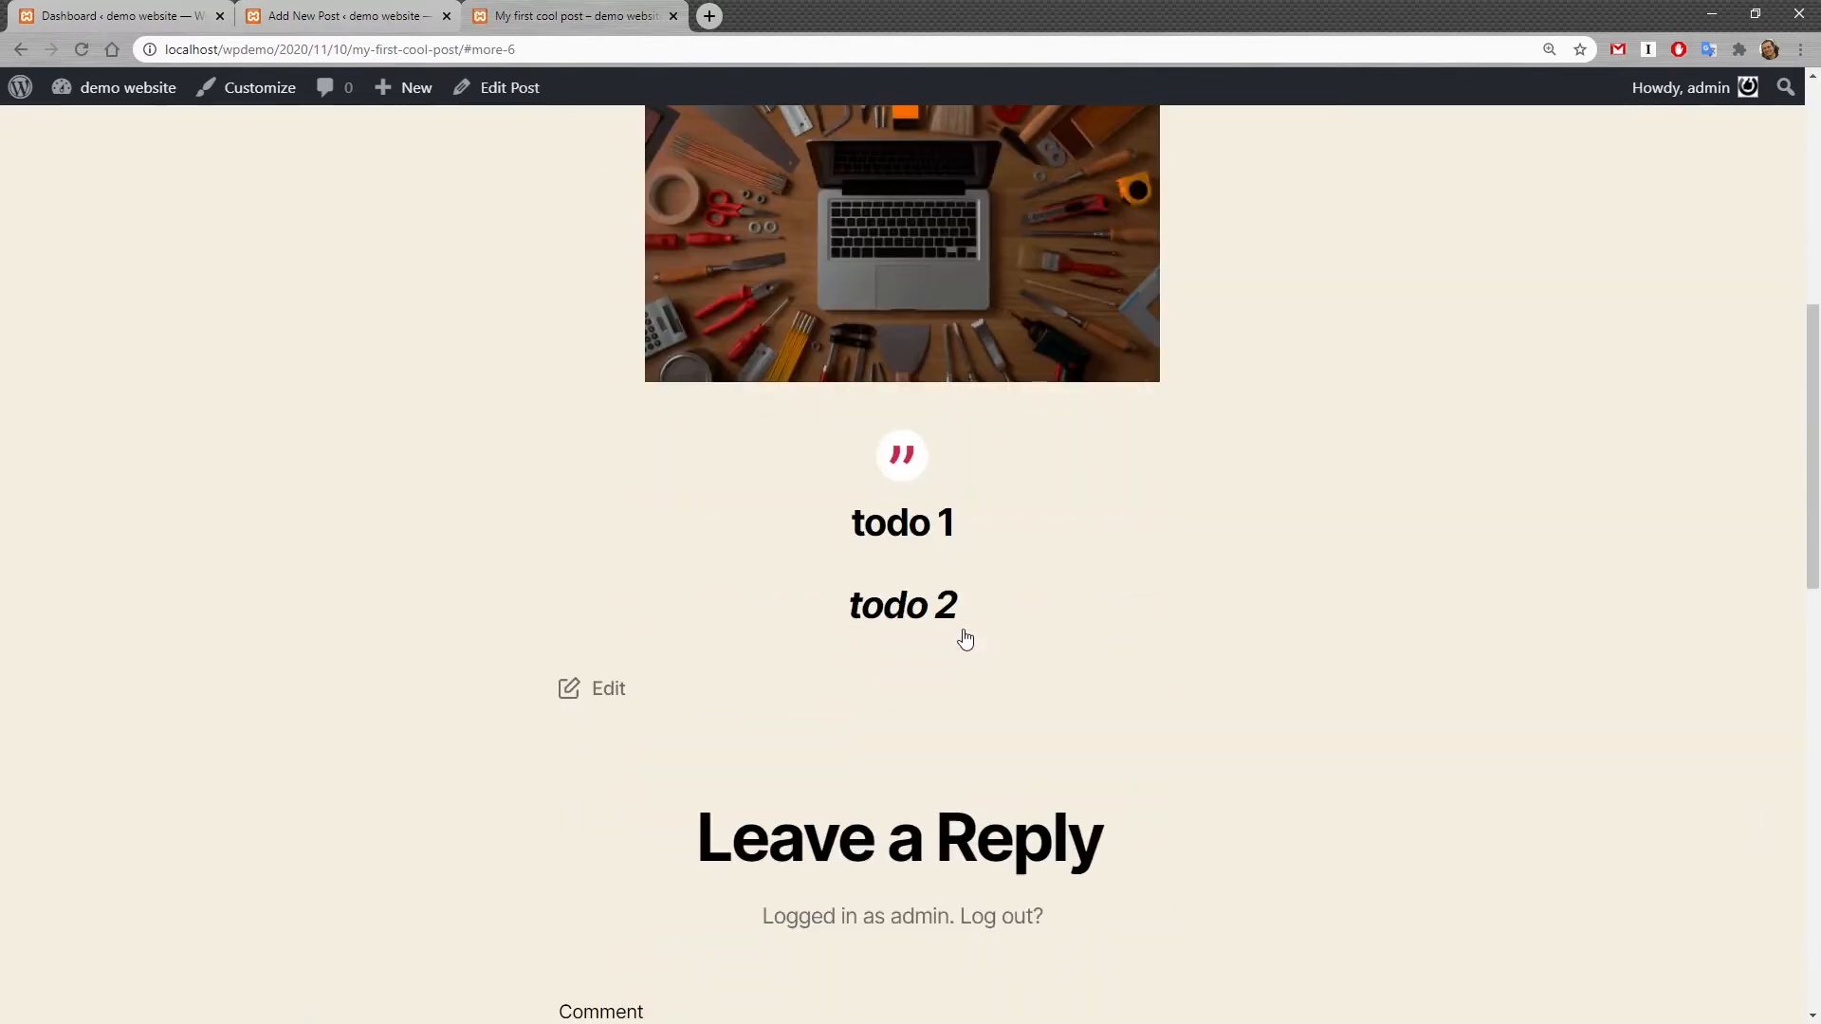
scroll(965, 636, "up", 6)
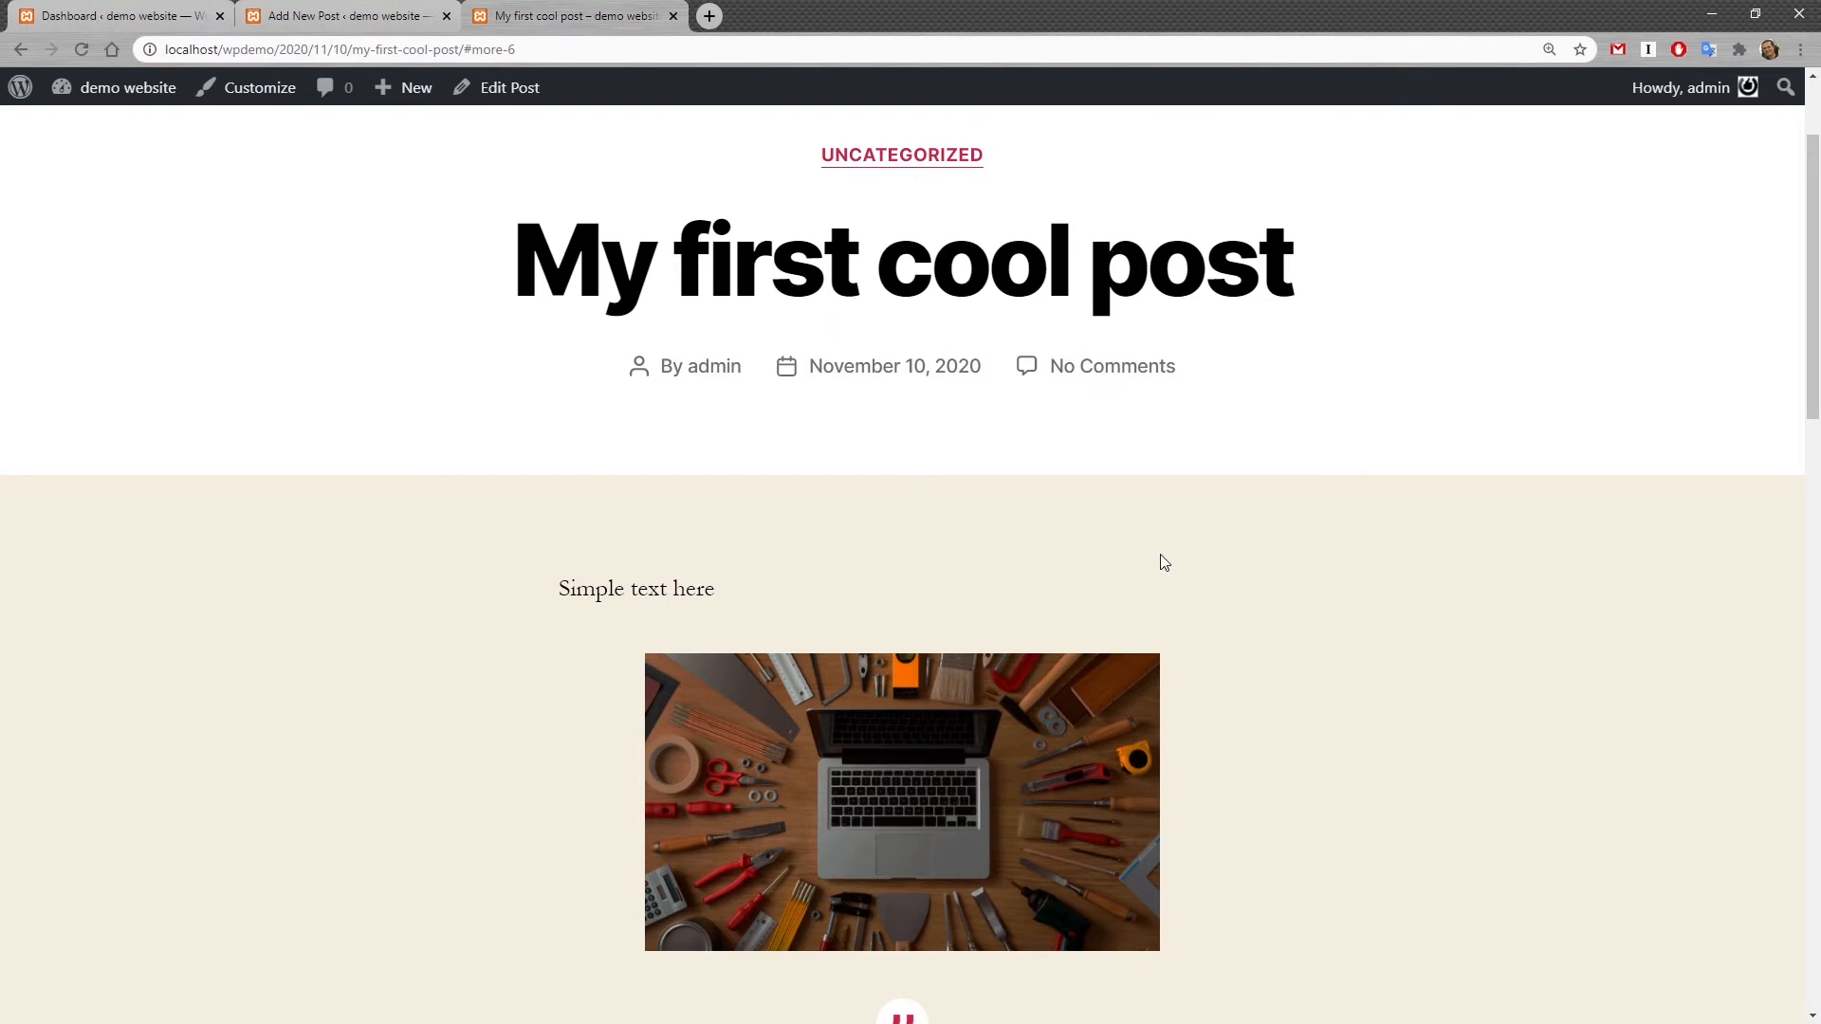
scroll(1163, 562, "up", 2)
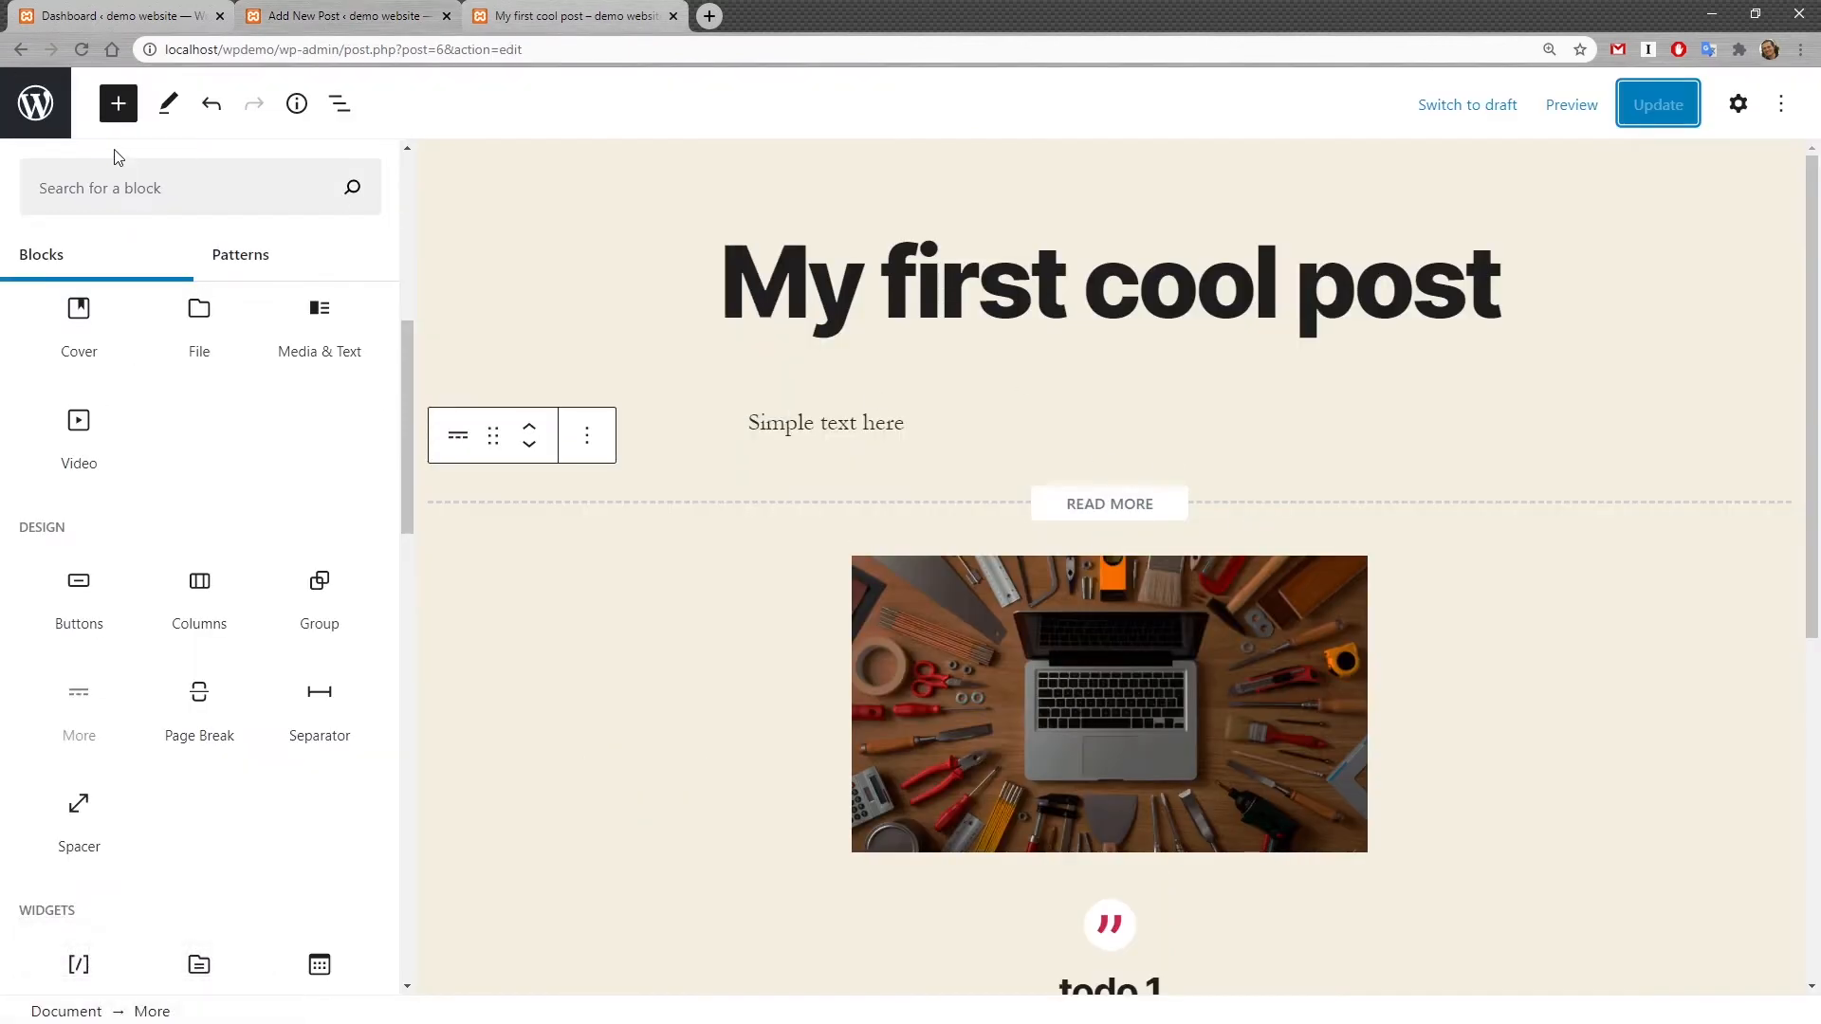
Step: Open the settings sidebar and inspect the block settings of the paragraph, image and pullquote
left_click(854, 423)
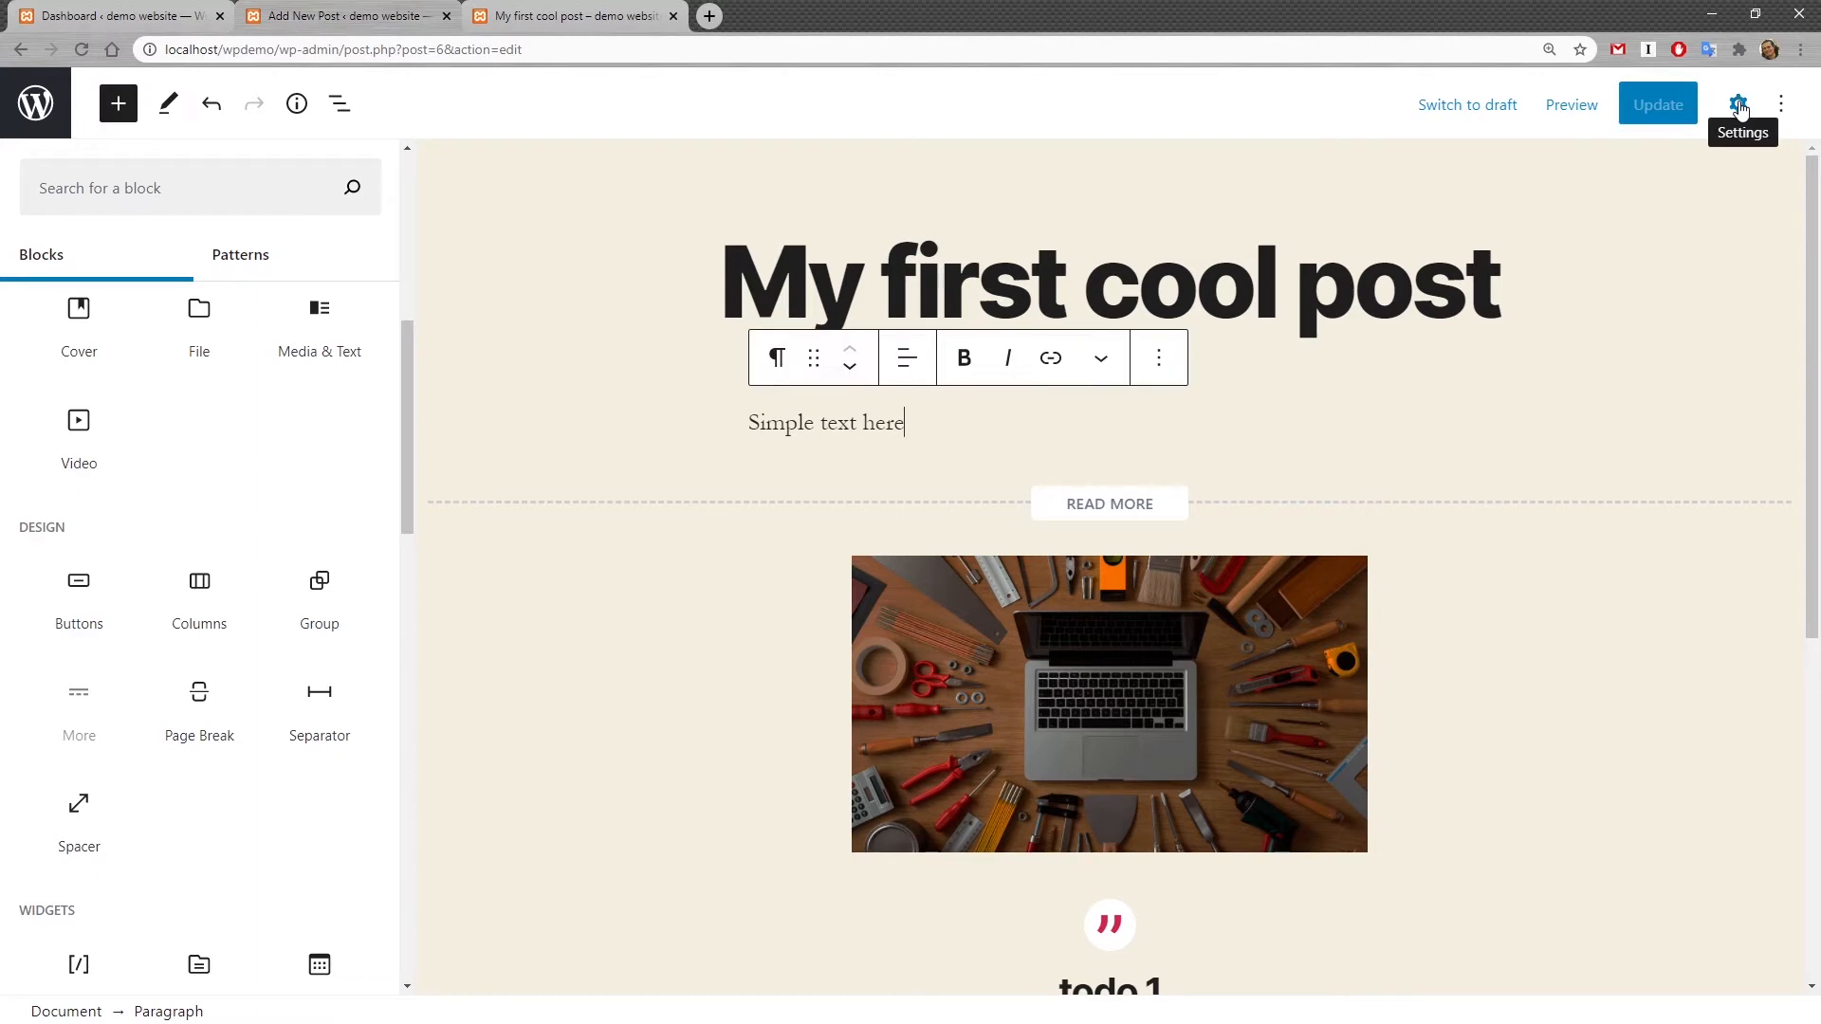
left_click(1739, 105)
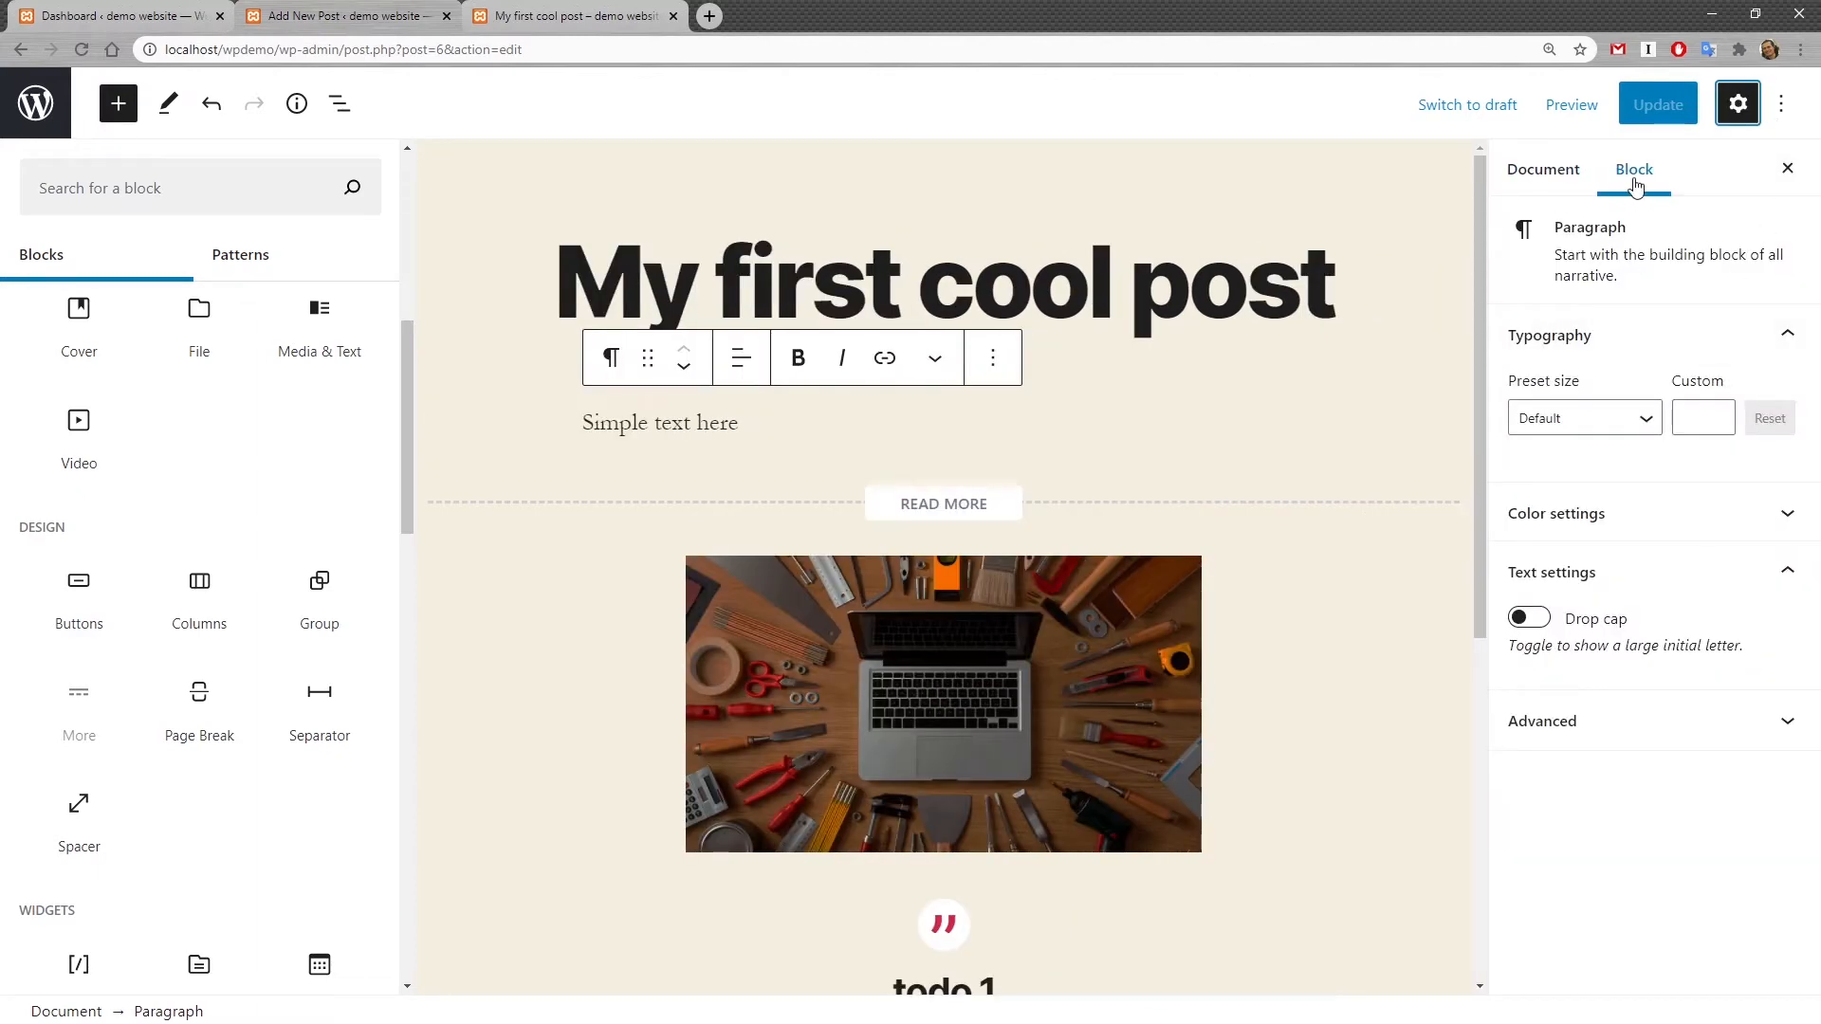
left_click(945, 719)
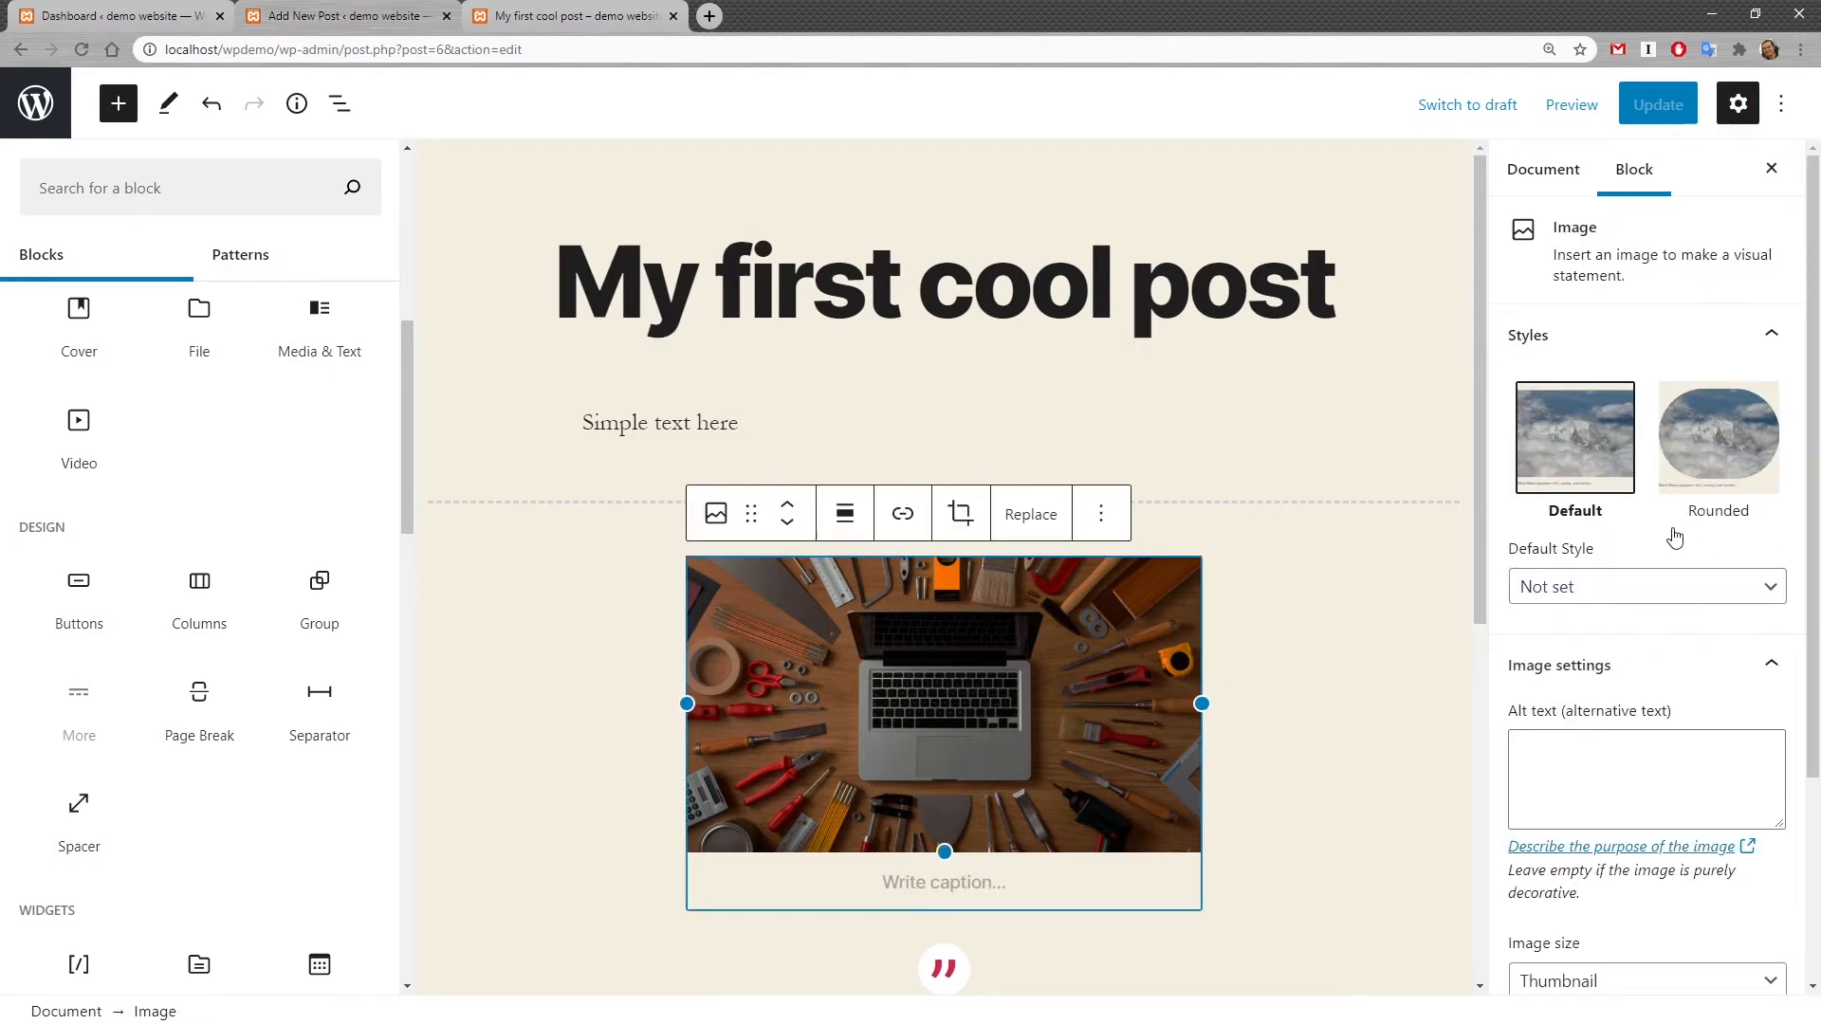
scroll(1679, 588, "down", 3)
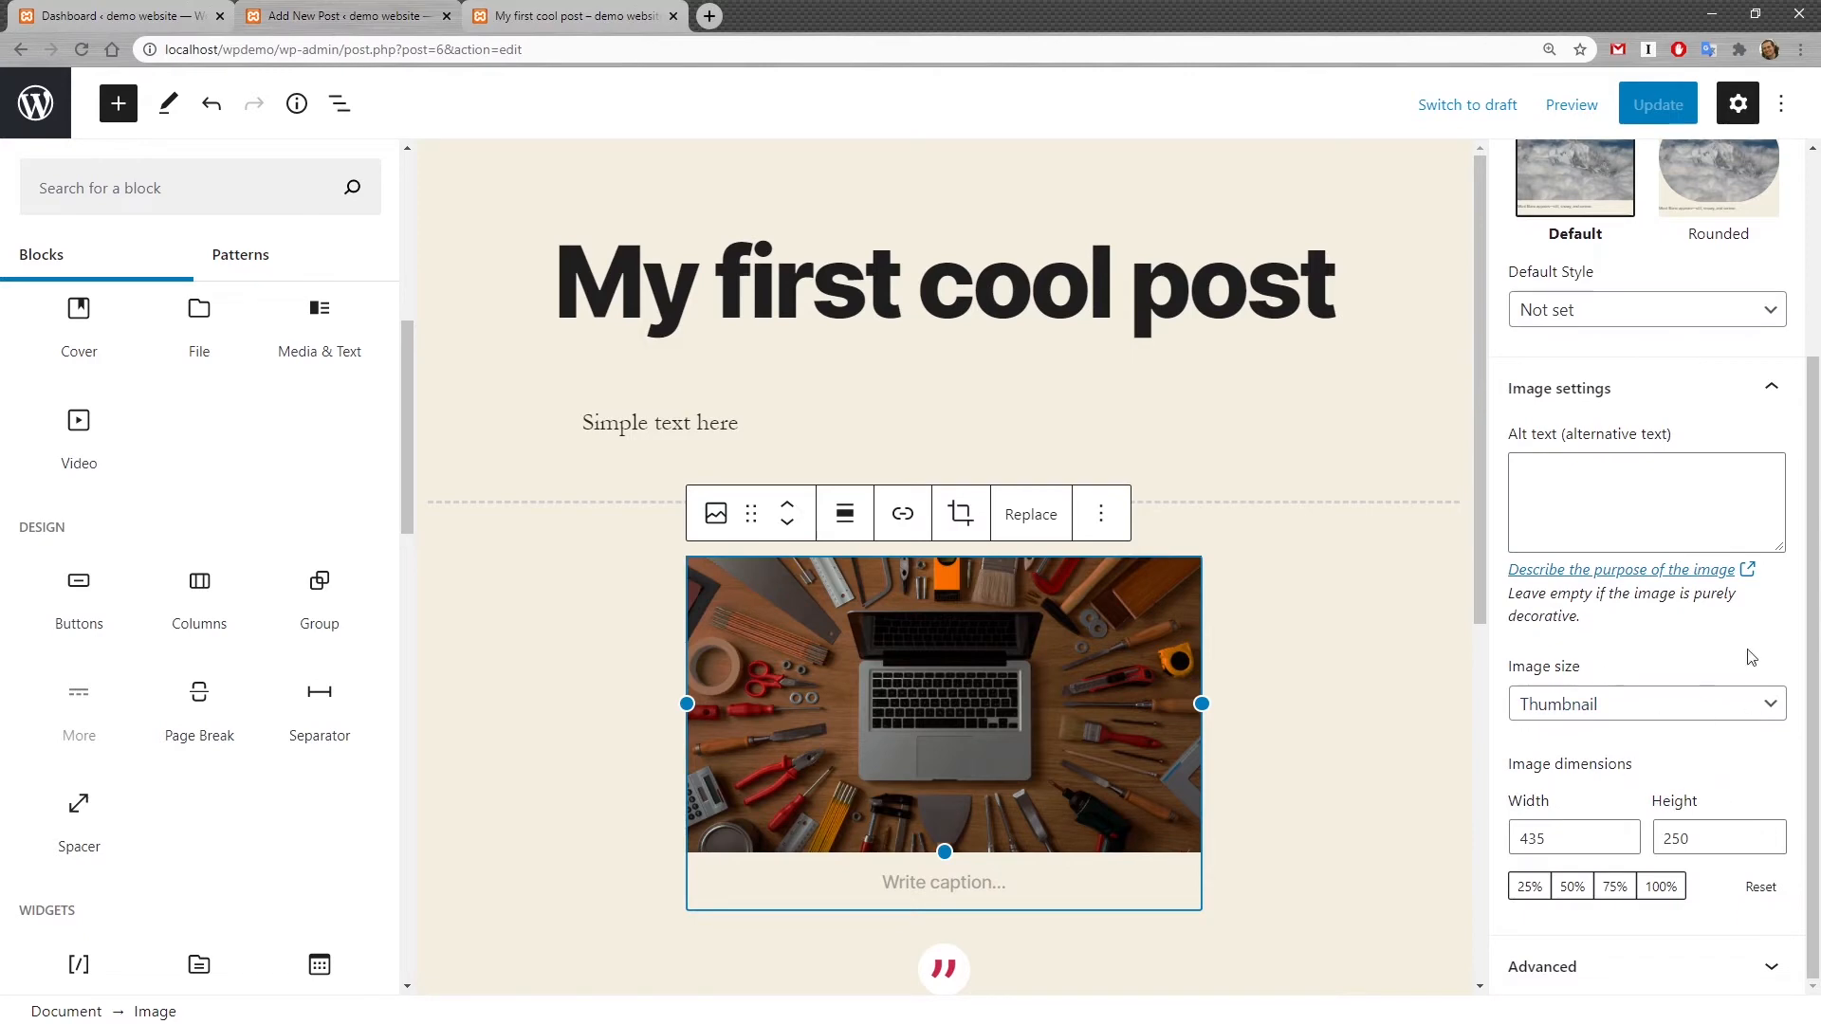
scroll(1679, 588, "up", 2)
left_click(674, 427)
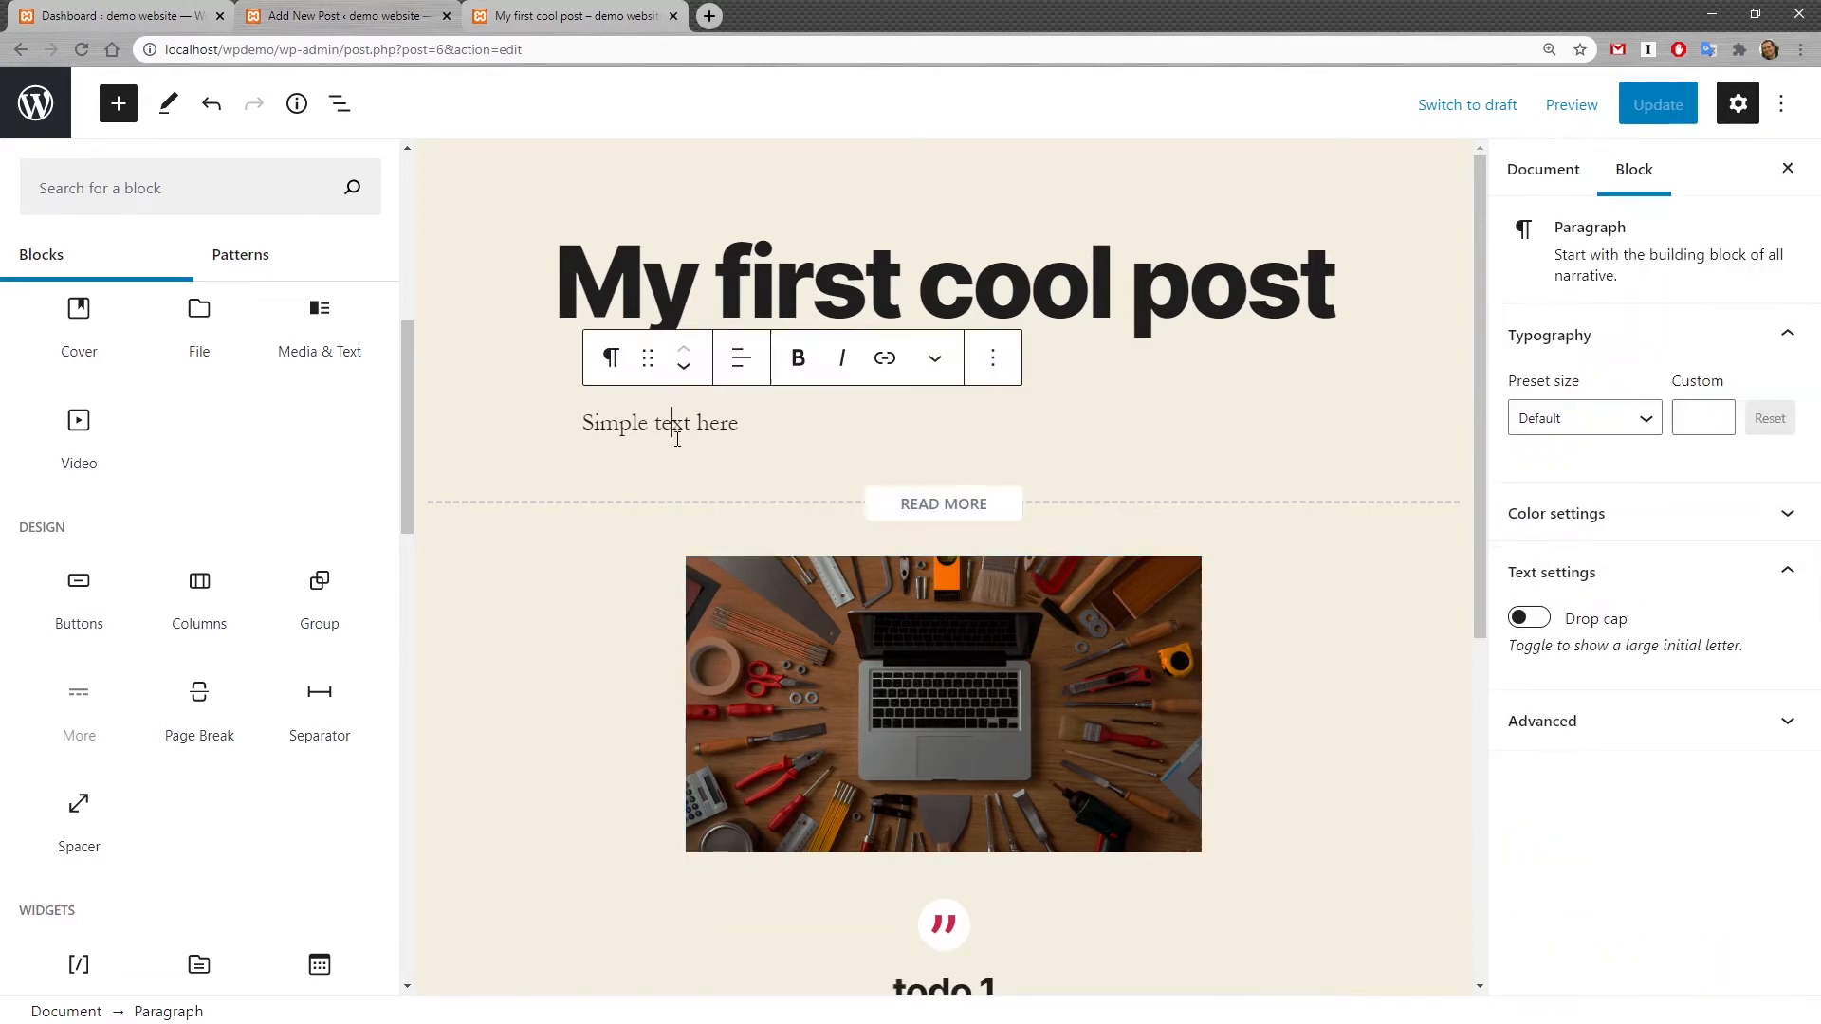
left_click_drag(600, 424, 762, 421)
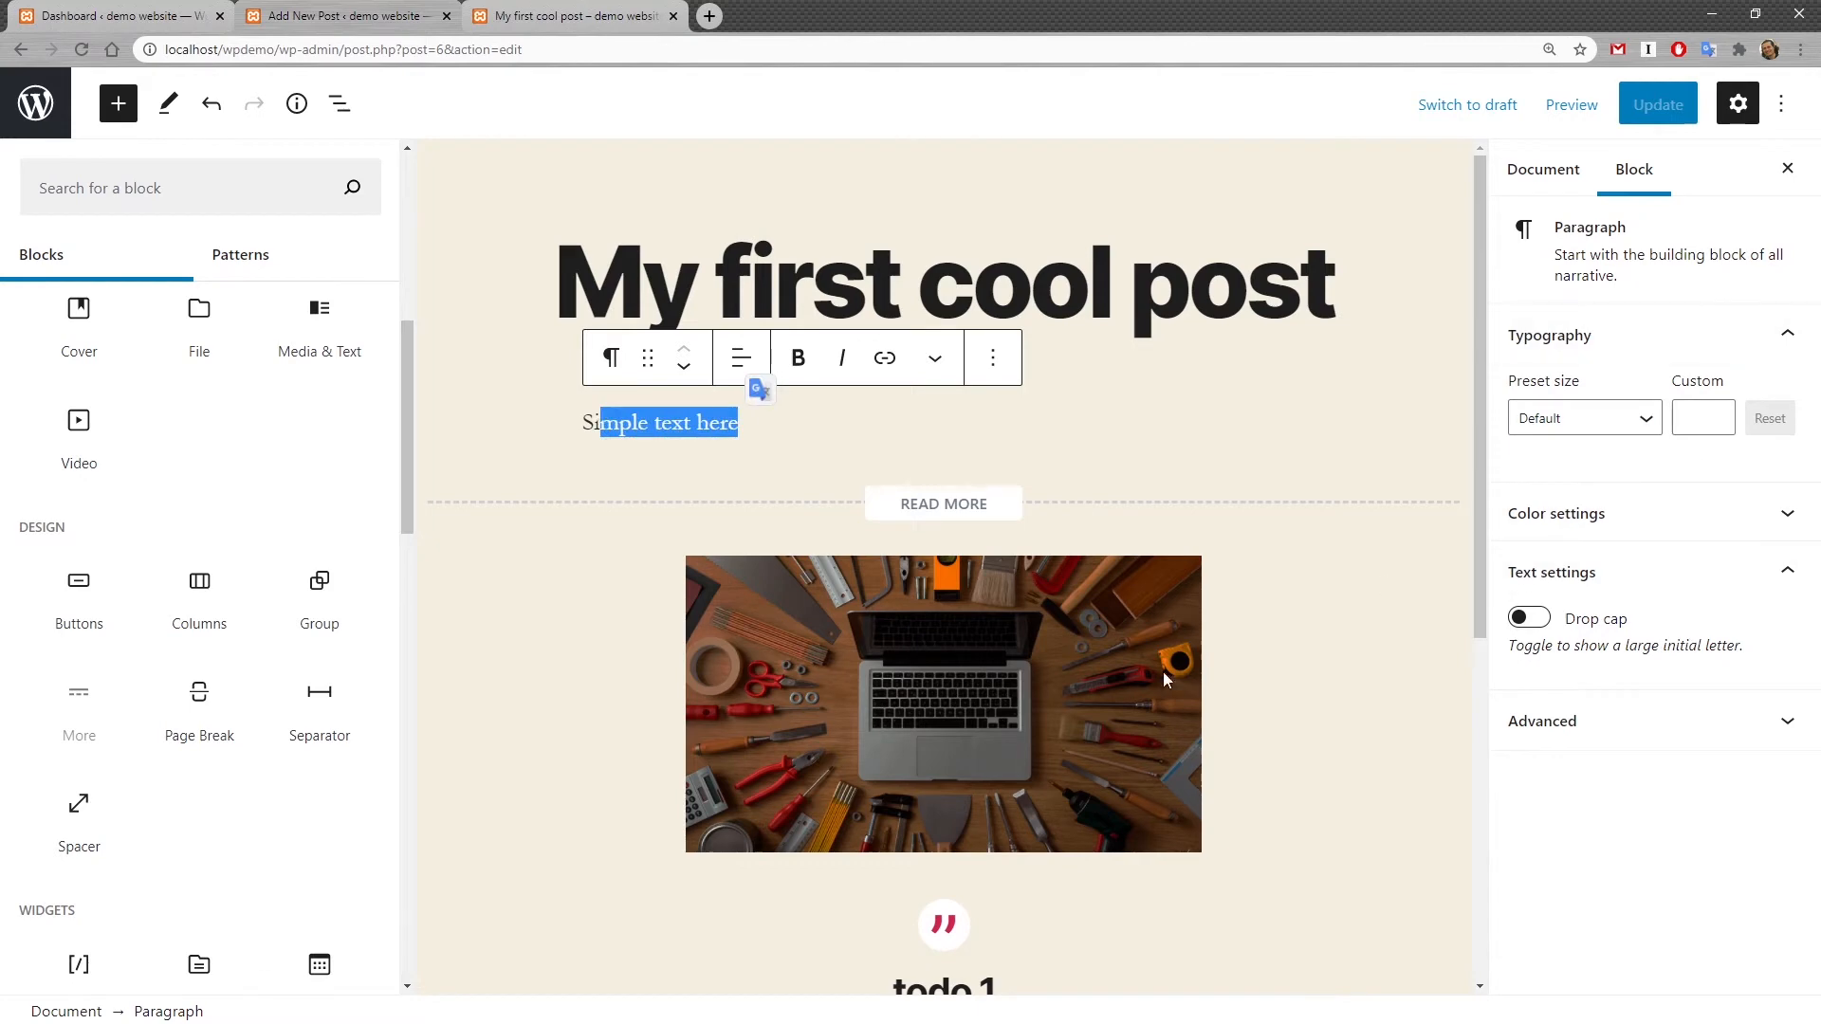
scroll(1044, 669, "down", 5)
left_click(1001, 525)
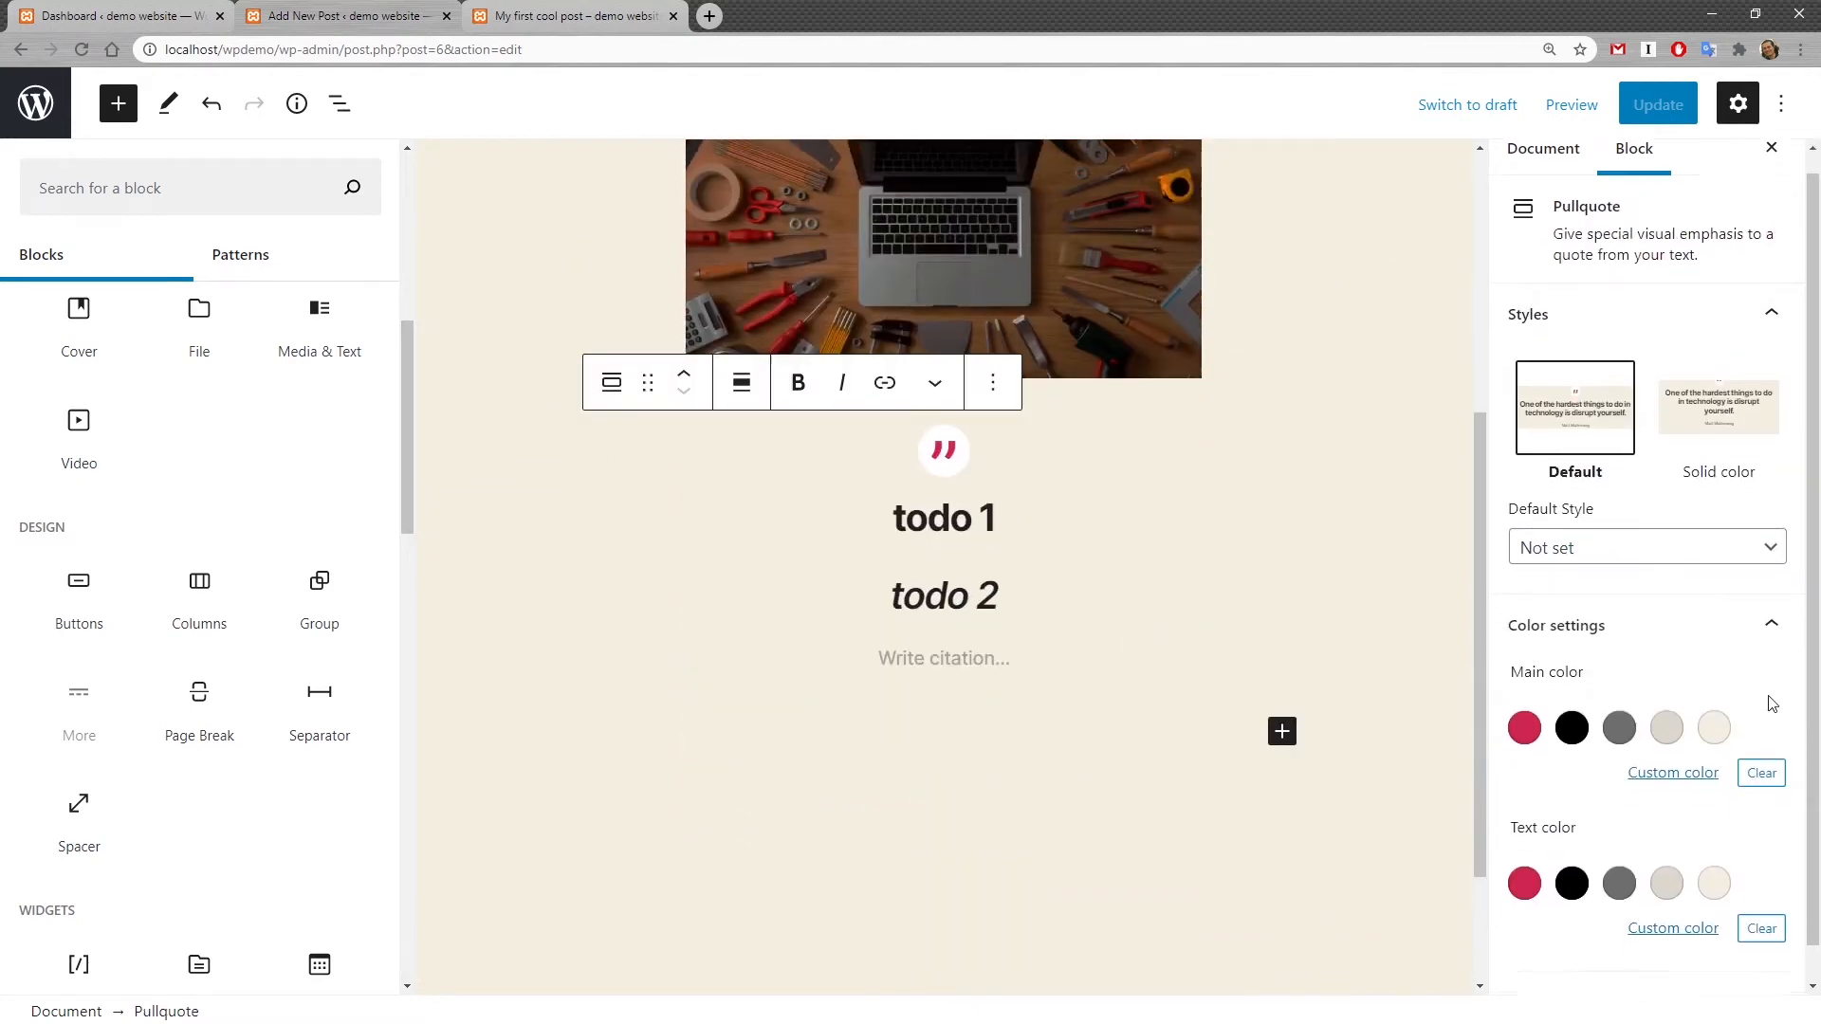
Step: Expand the Categories section of the post's document settings
left_click(1546, 171)
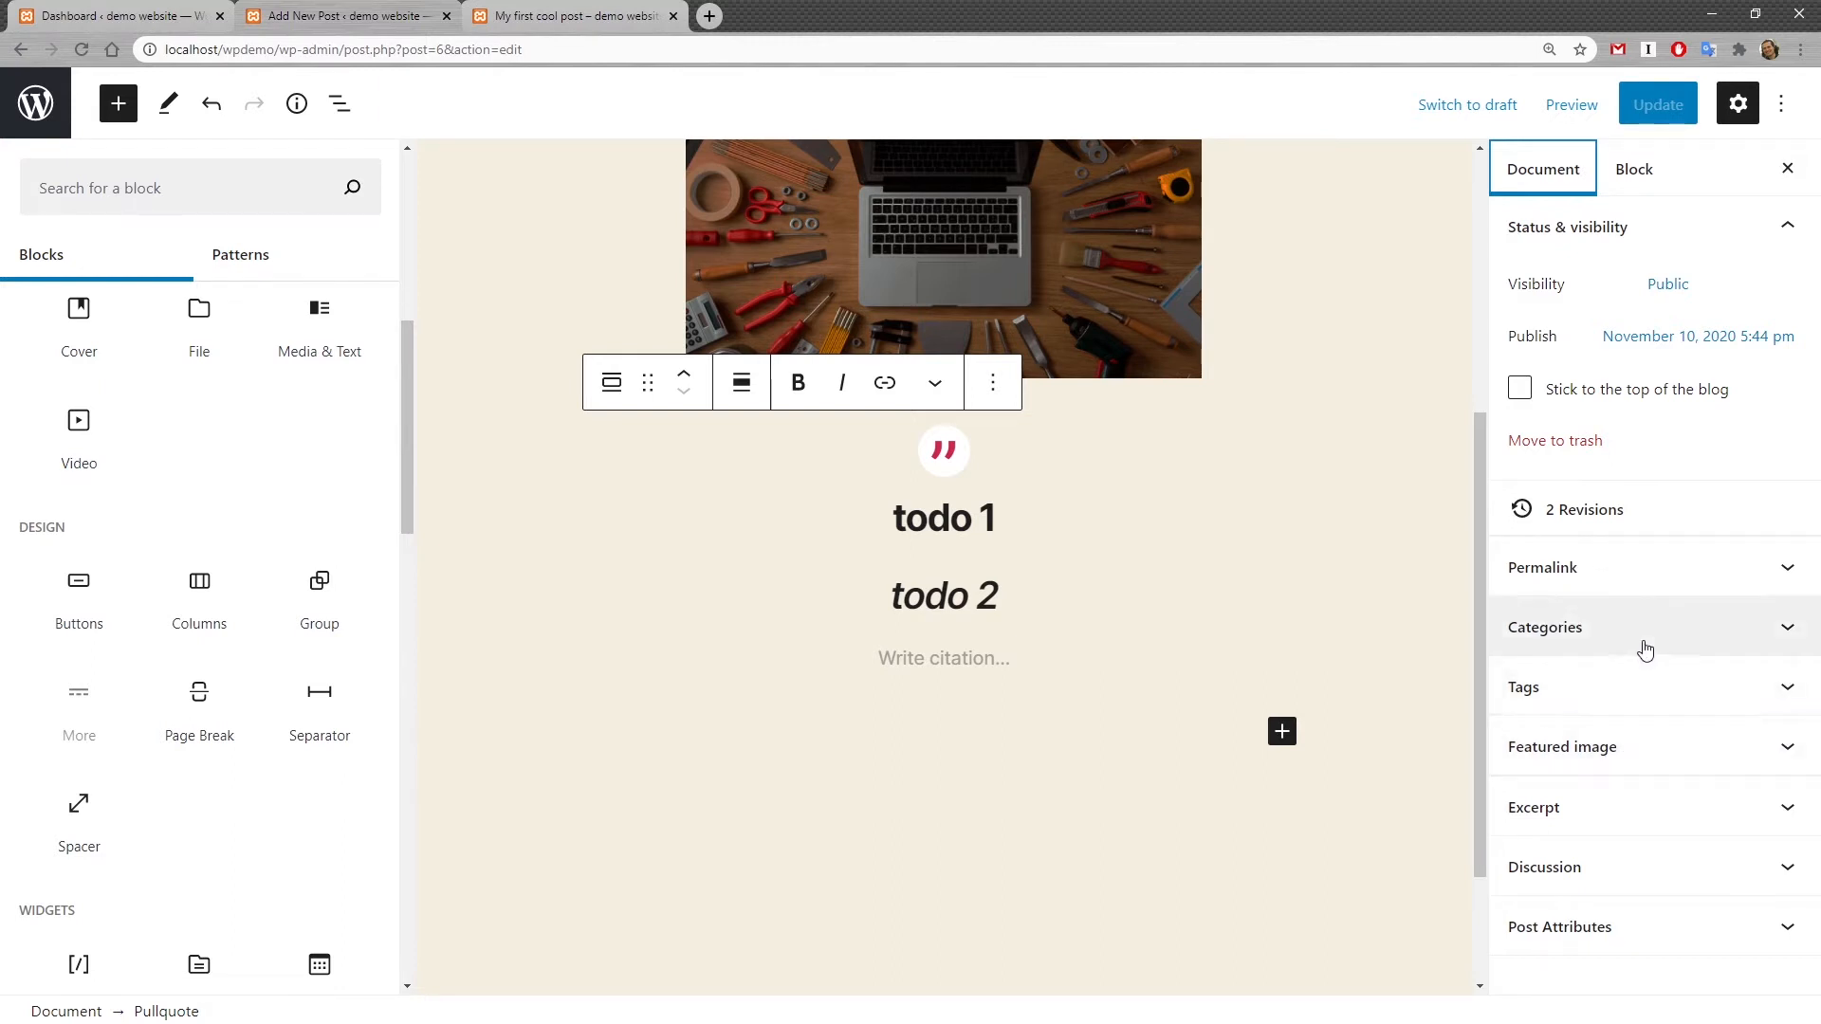
left_click(1790, 635)
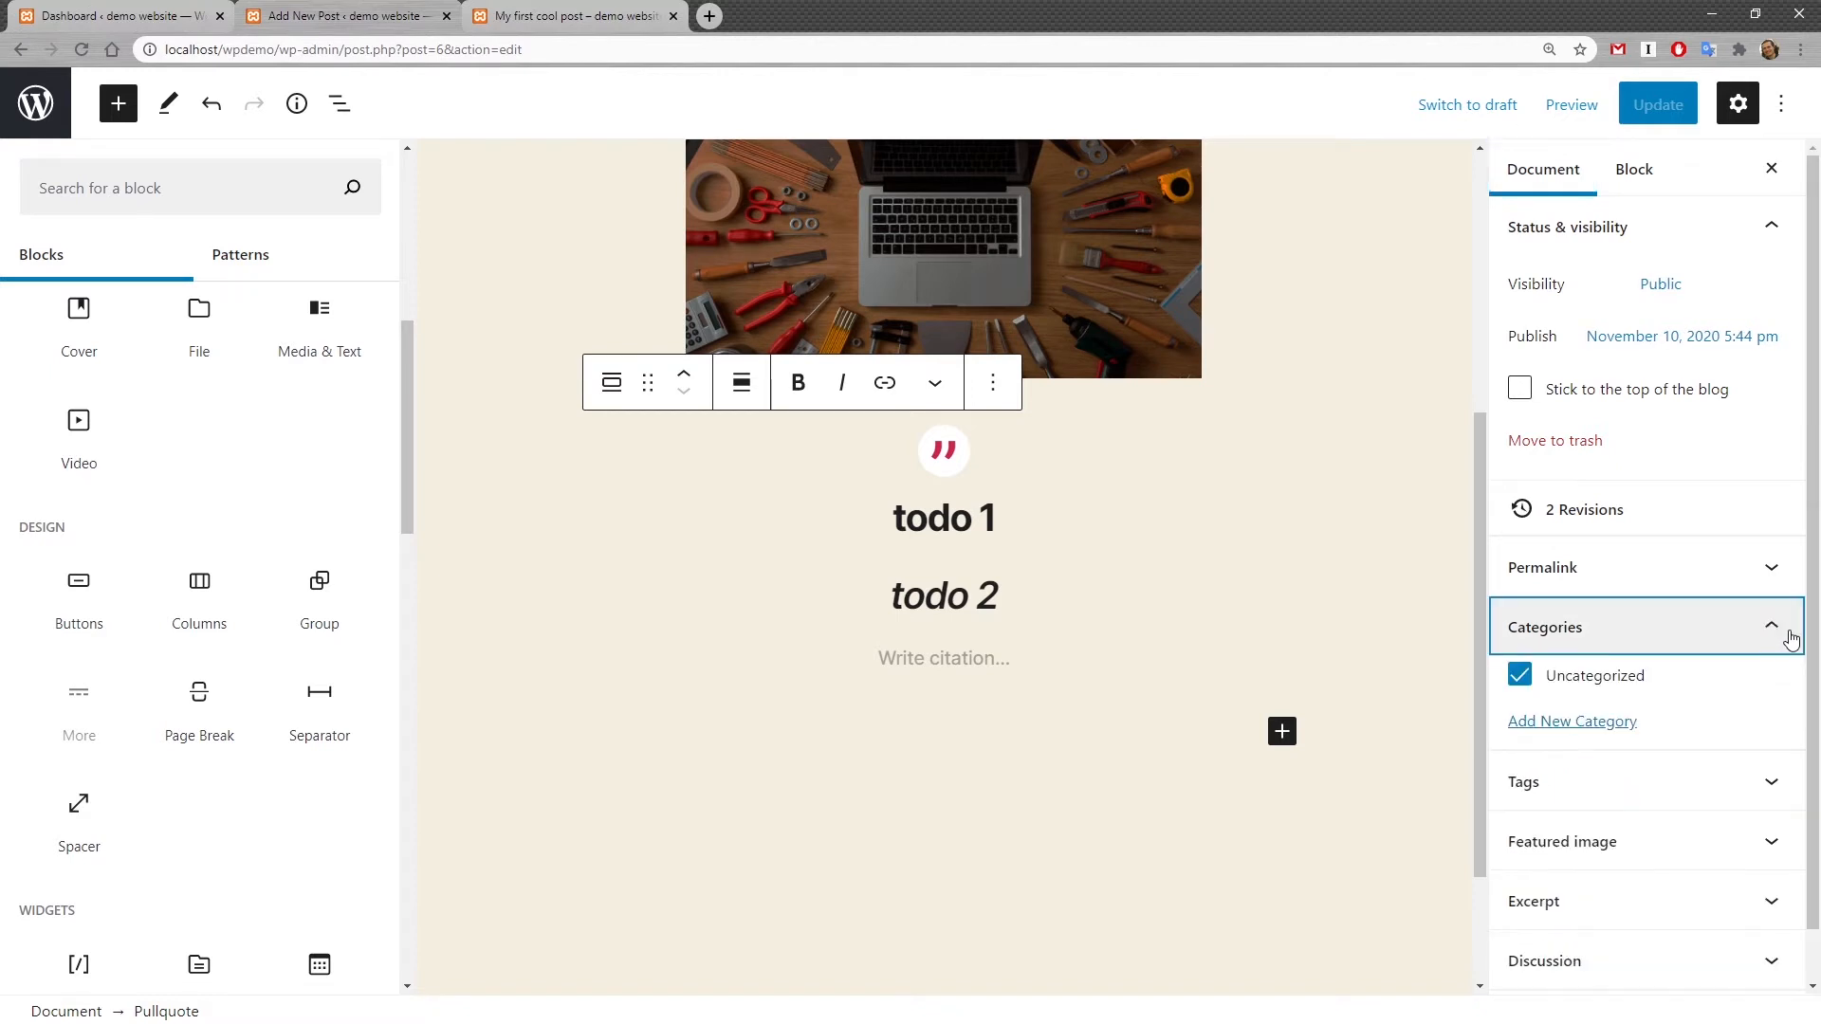
scroll(1789, 636, "down", 1)
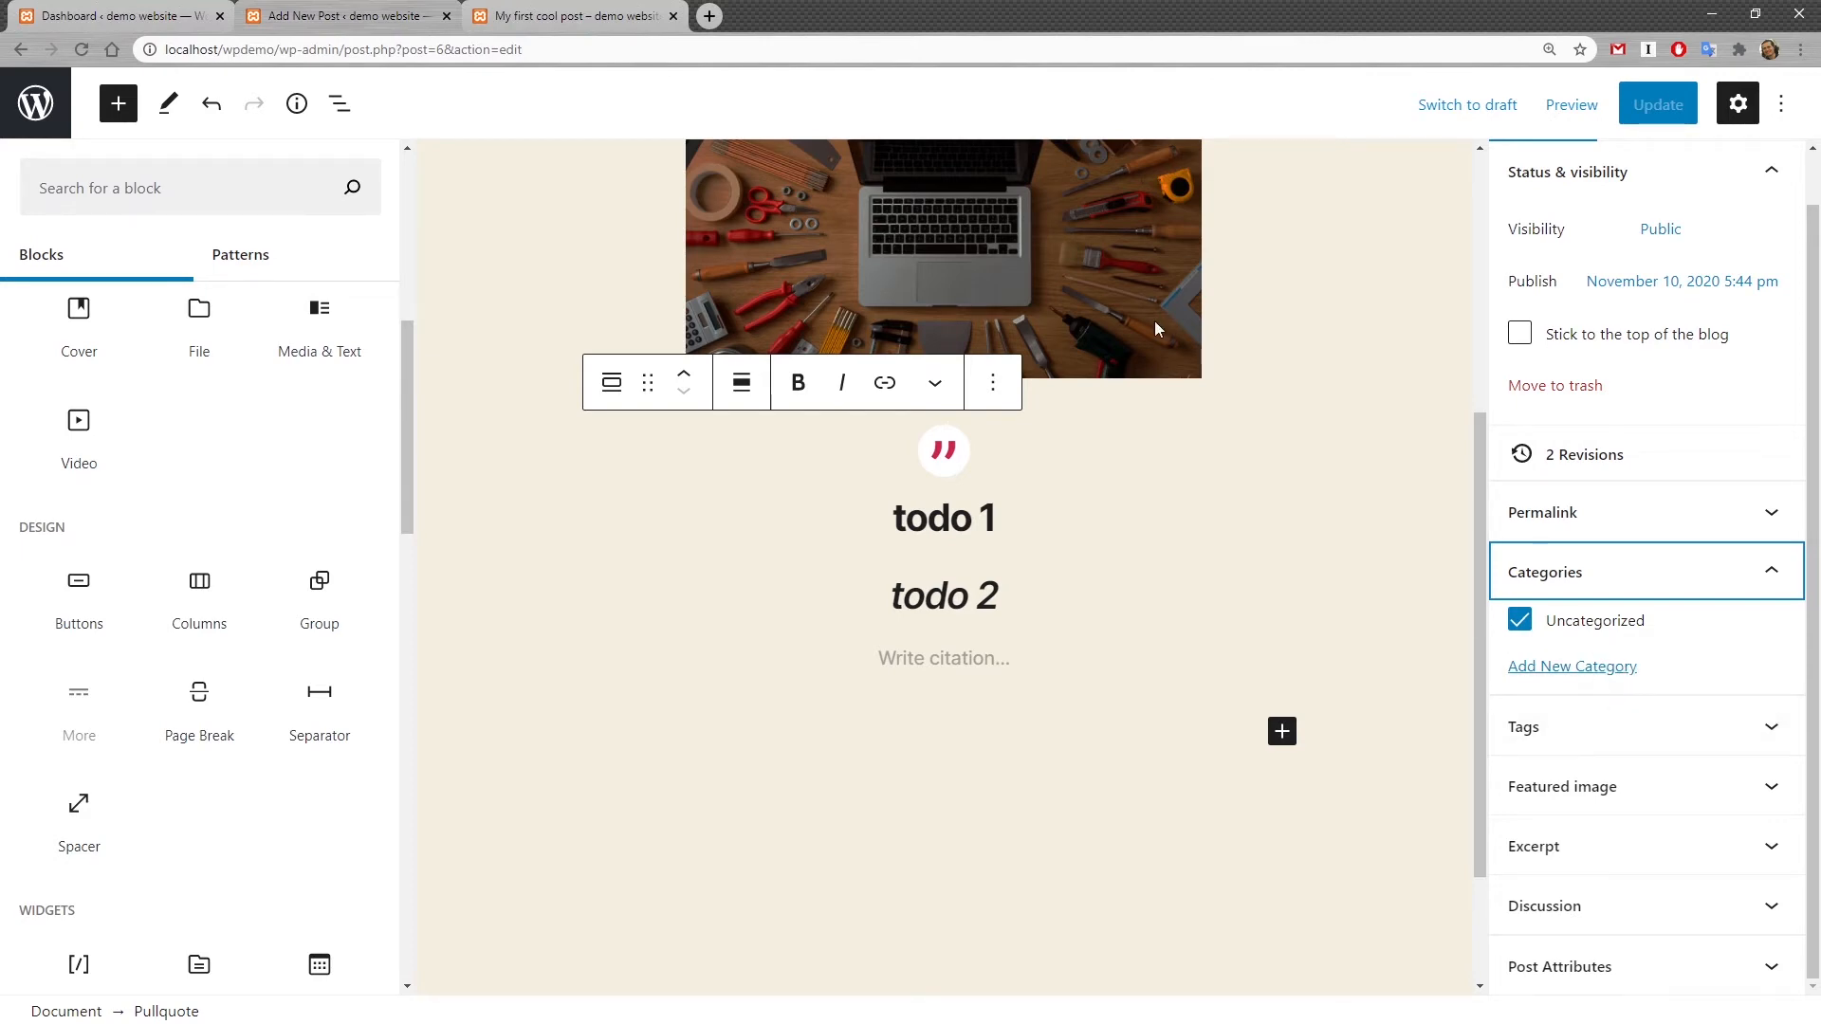
Step: Open bbc.com in a new tab, visit its Sport section, and return to the post editor
left_click(710, 16)
left_click(459, 82)
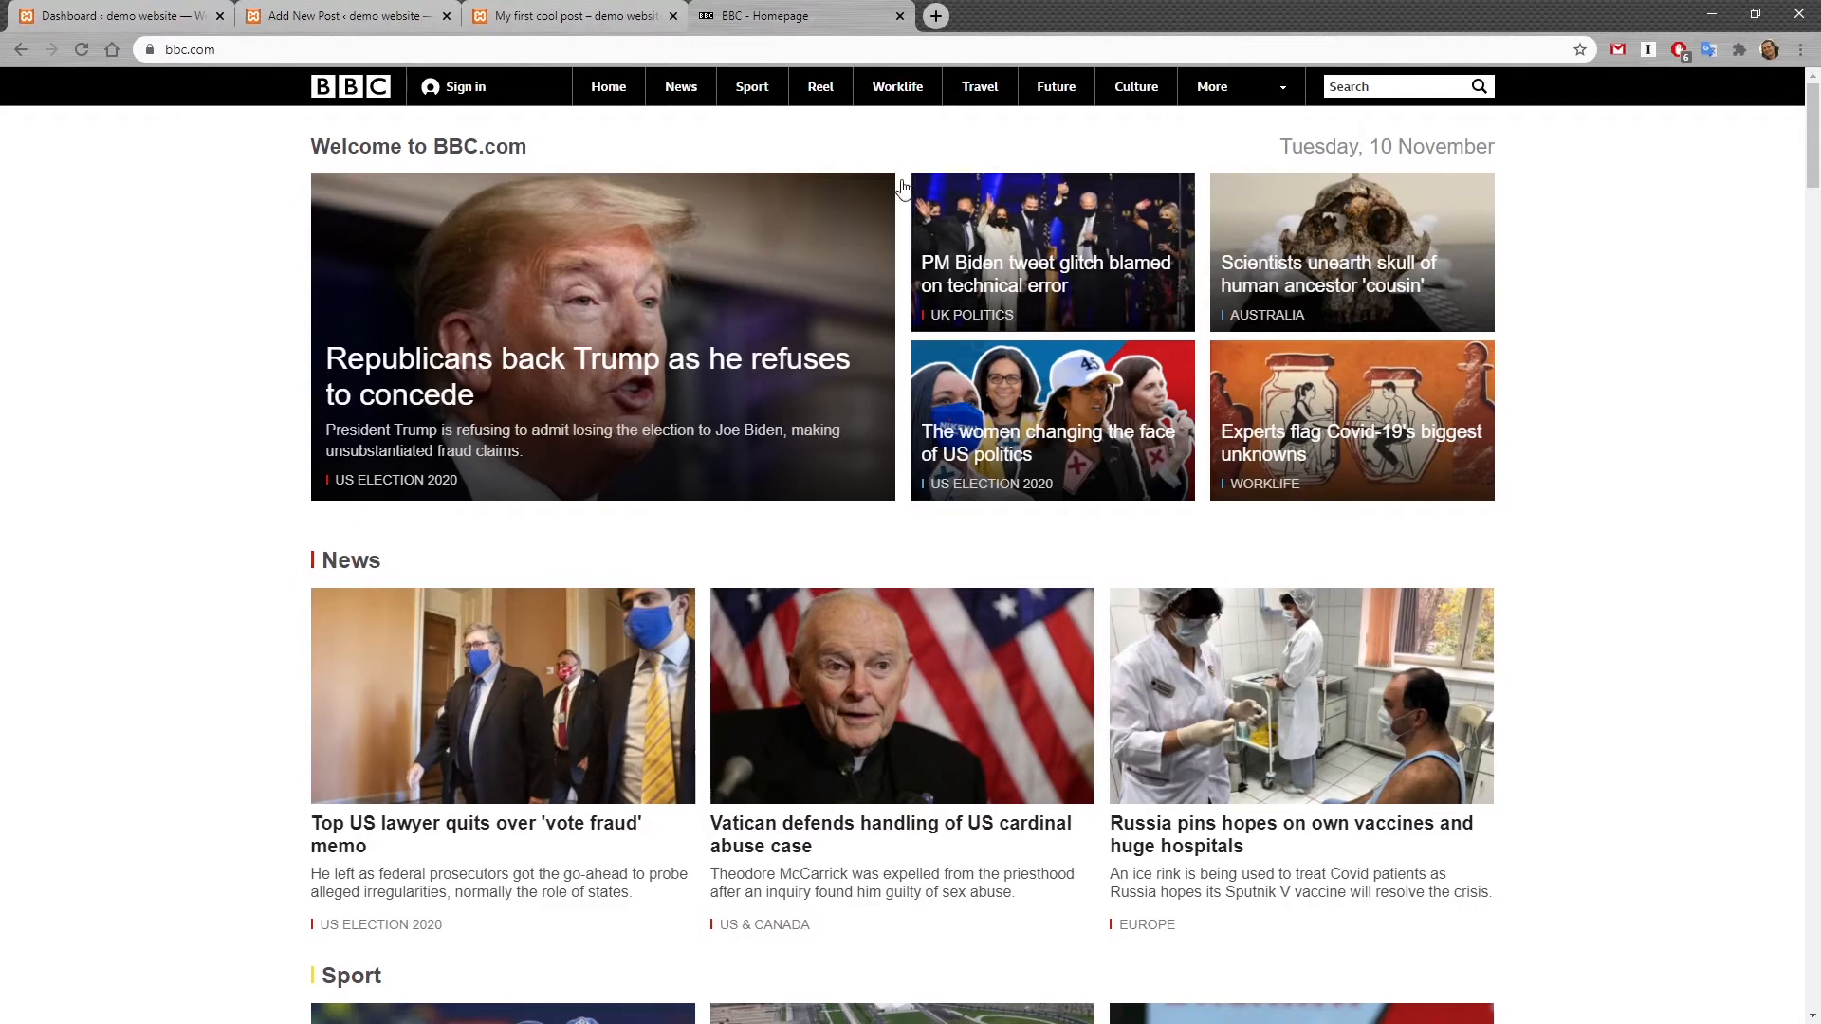
left_click(743, 95)
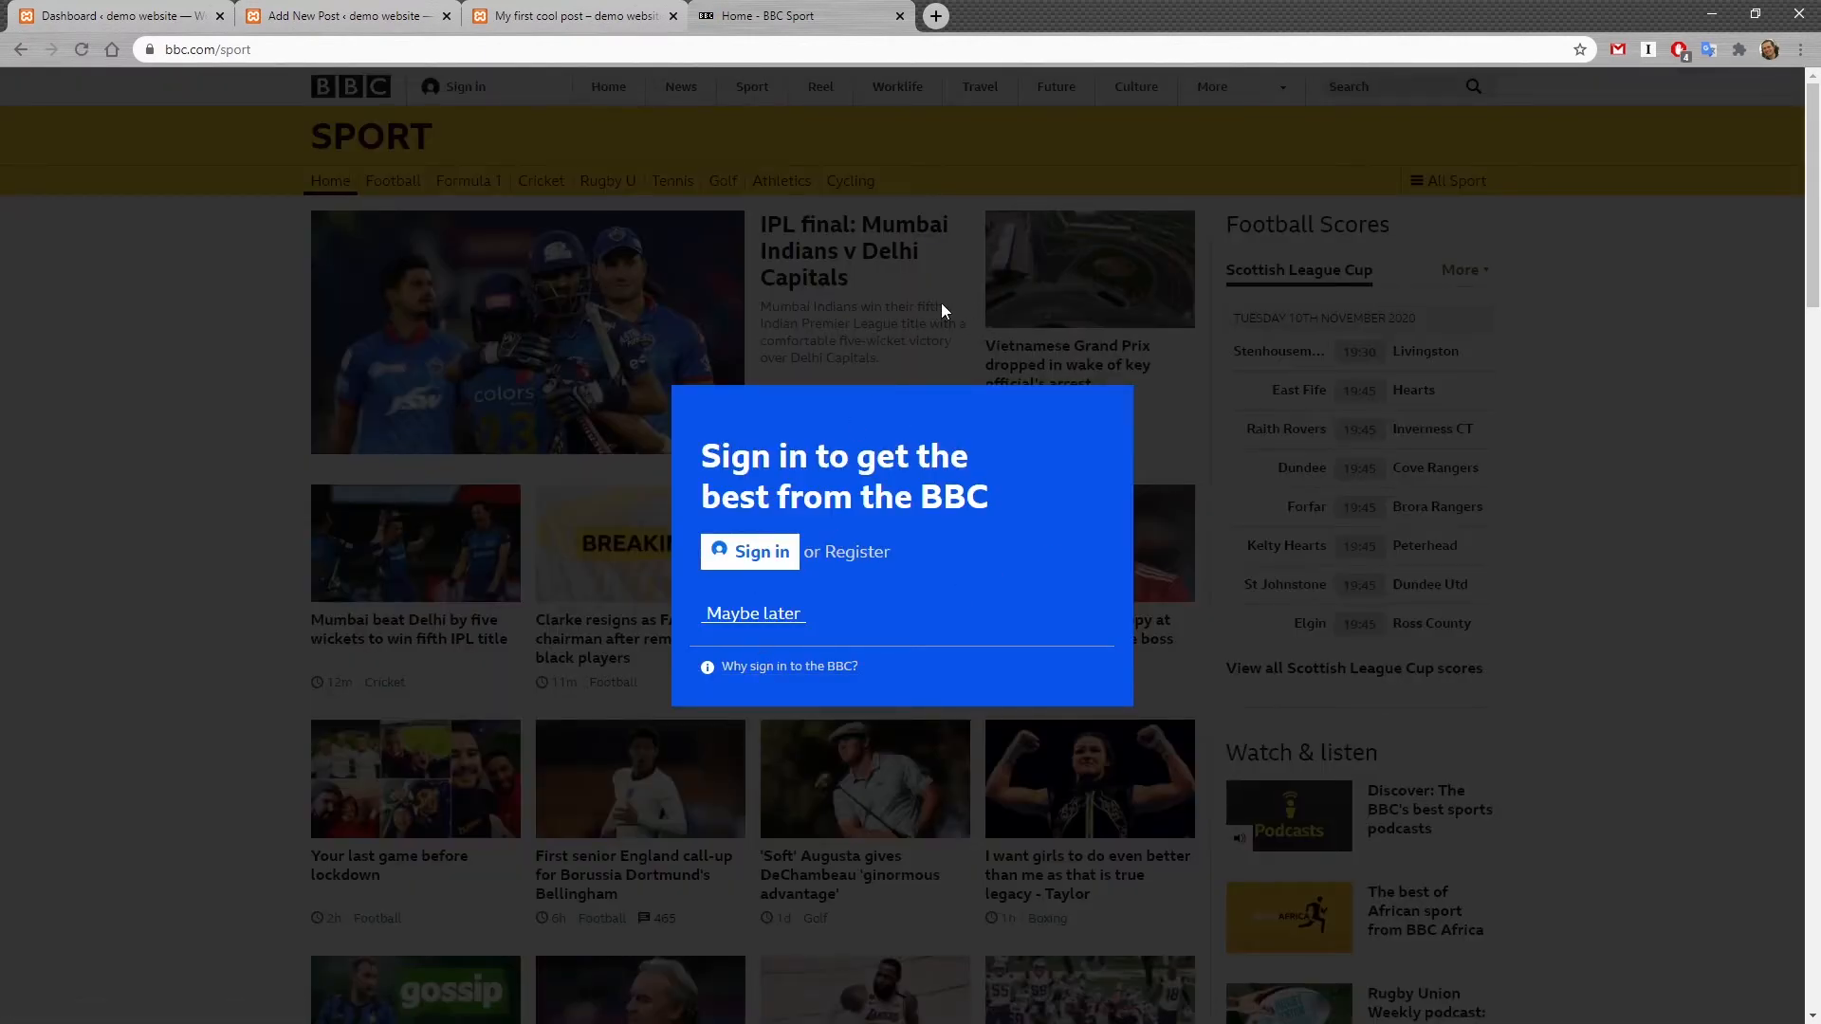
left_click(592, 14)
left_click(283, 16)
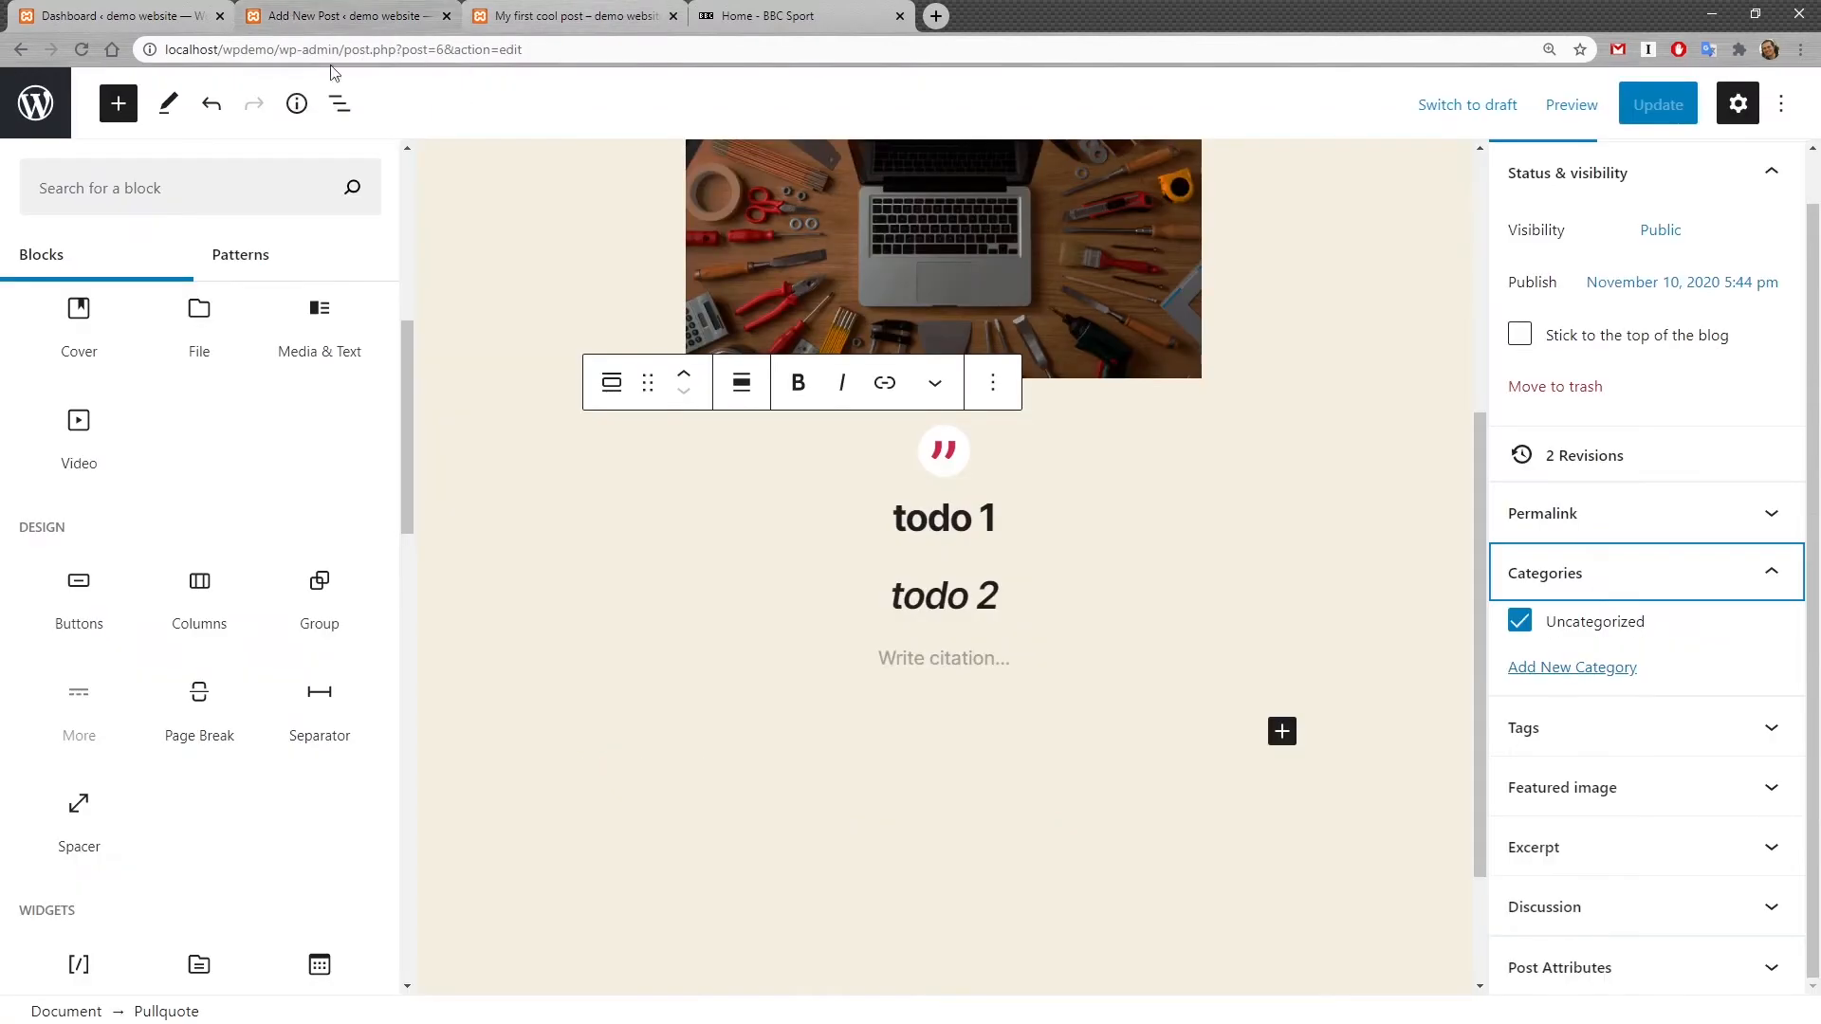
Step: Add a new category named Sport to the post
left_click(1601, 667)
scroll(1632, 635, "down", 1)
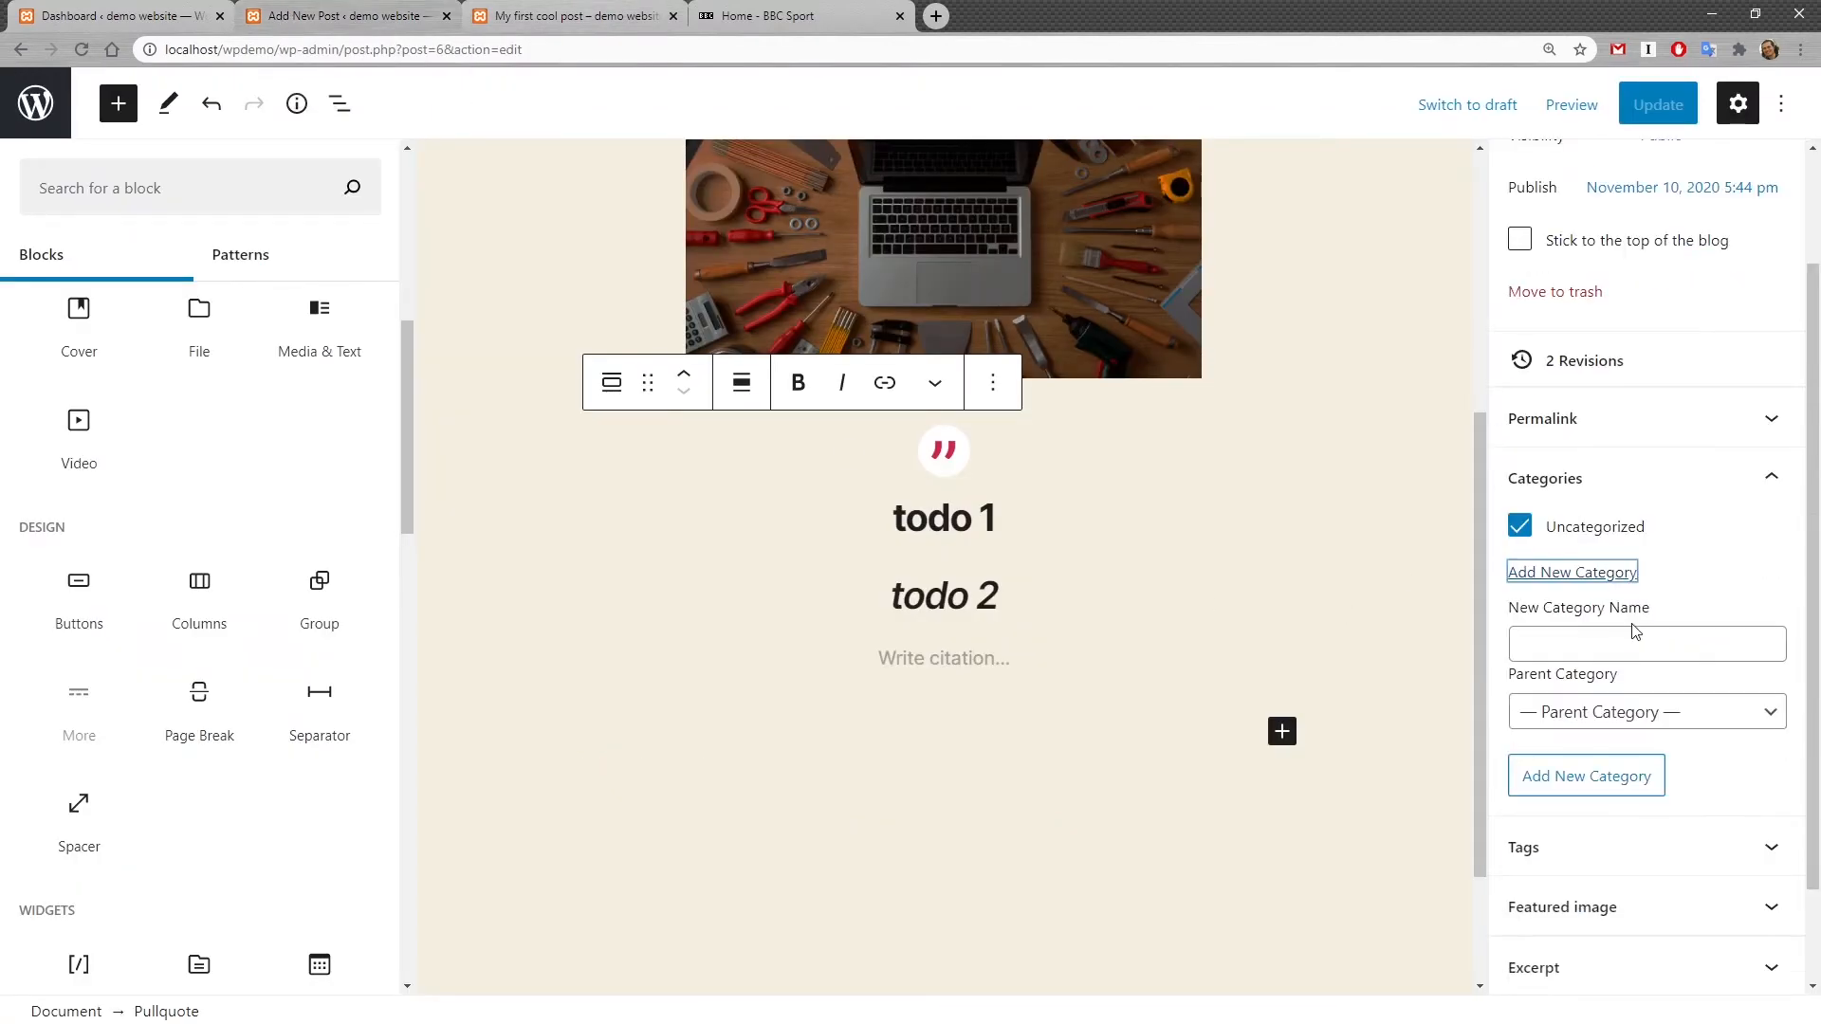
left_click(1609, 646)
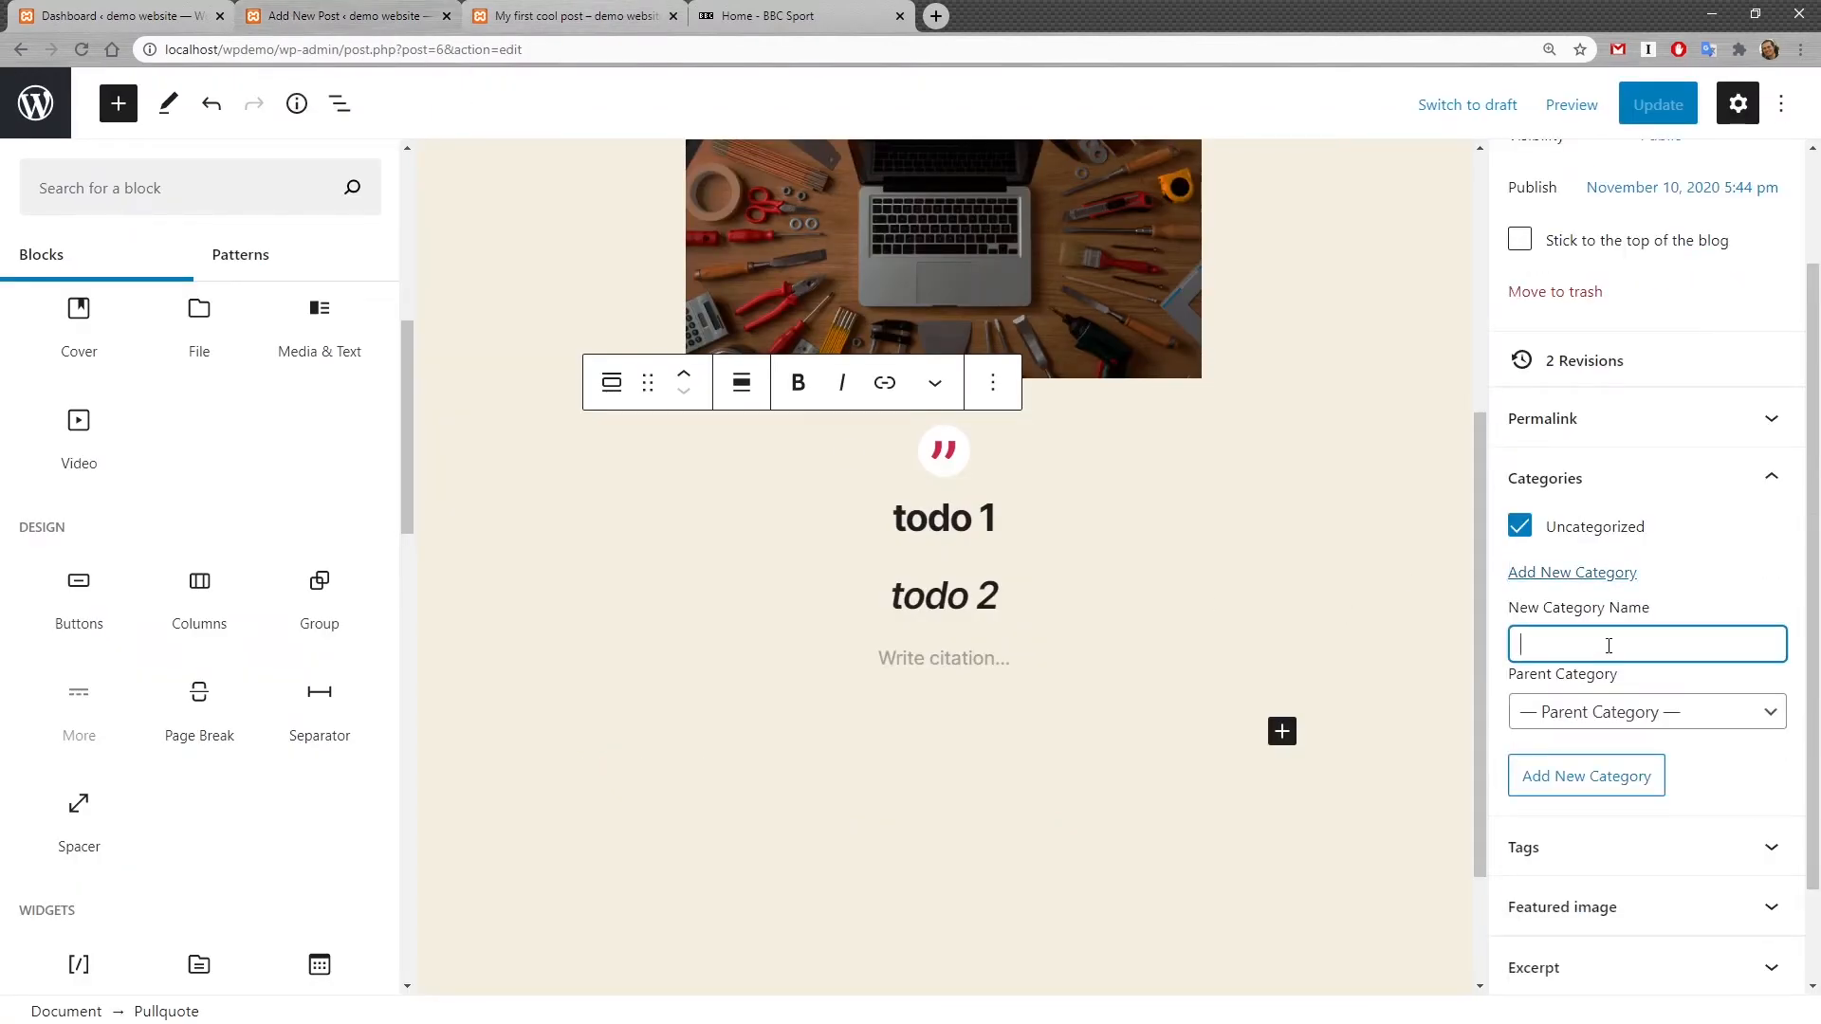
type("Sport")
left_click(1646, 778)
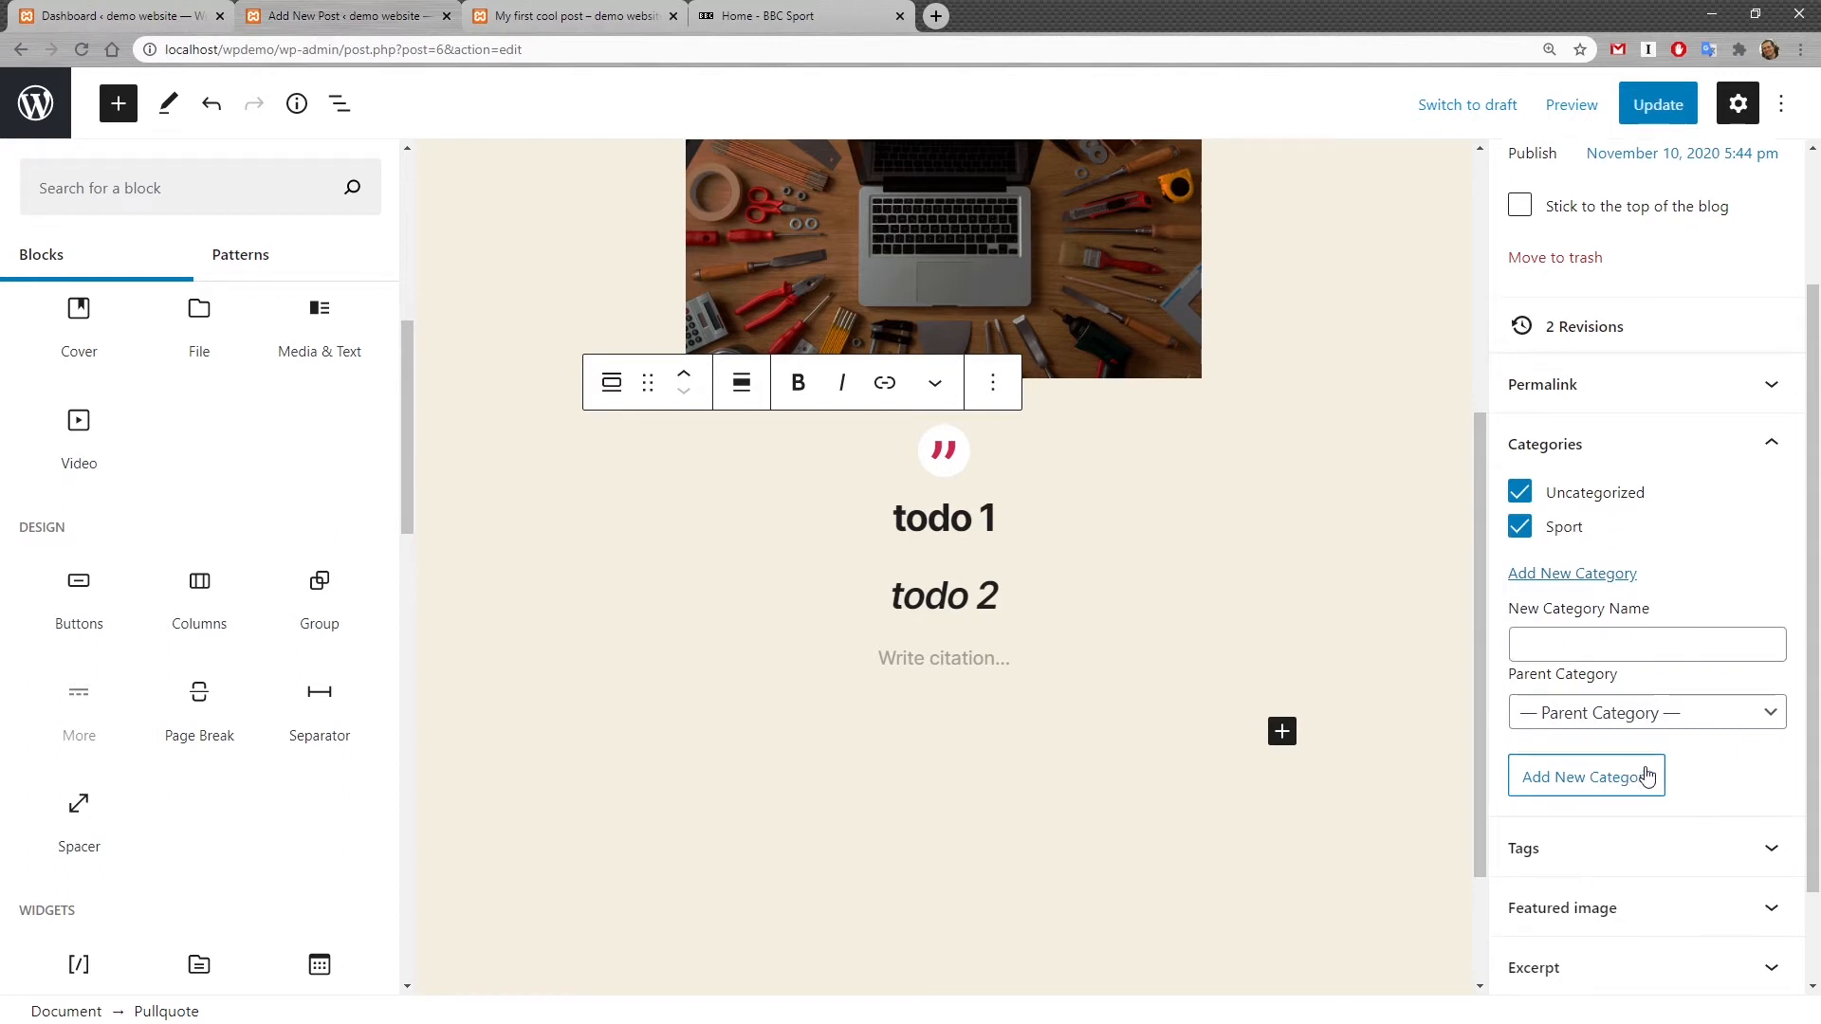
Step: Add a second new category named Culture
left_click(1602, 653)
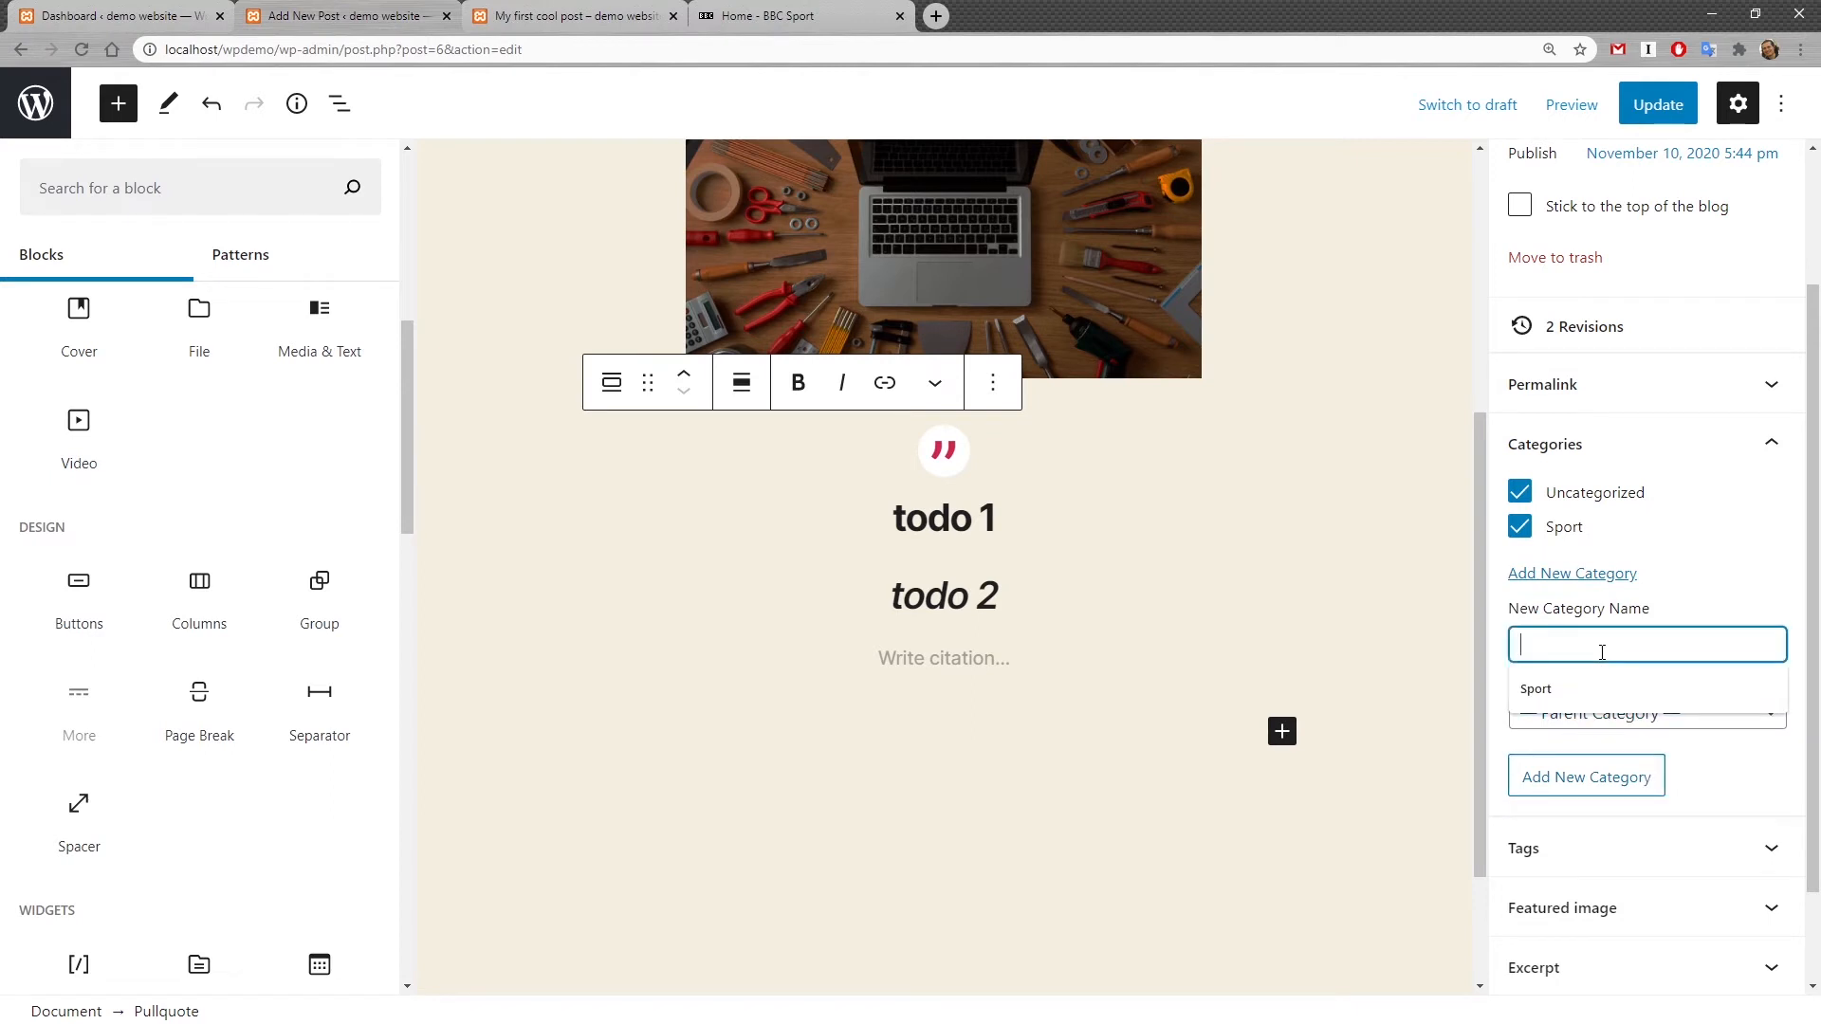
type("Culture")
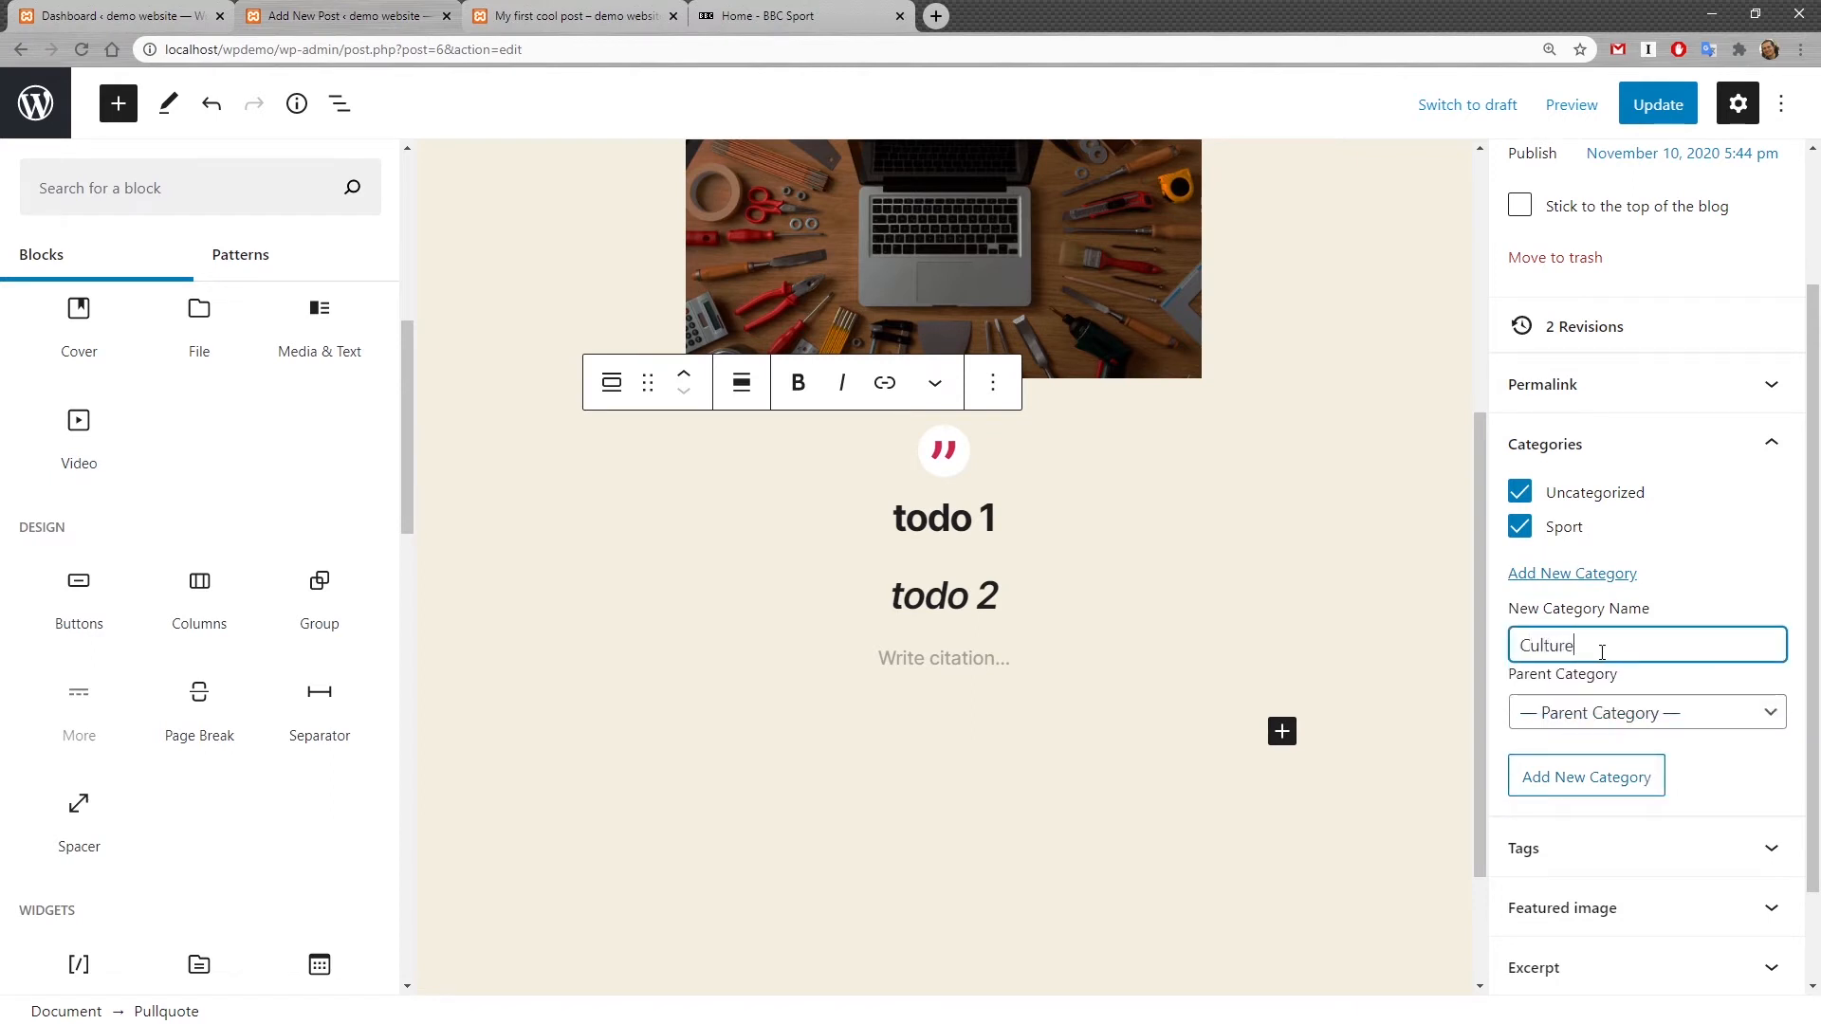
left_click(1610, 776)
scroll(1151, 650, "up", 3)
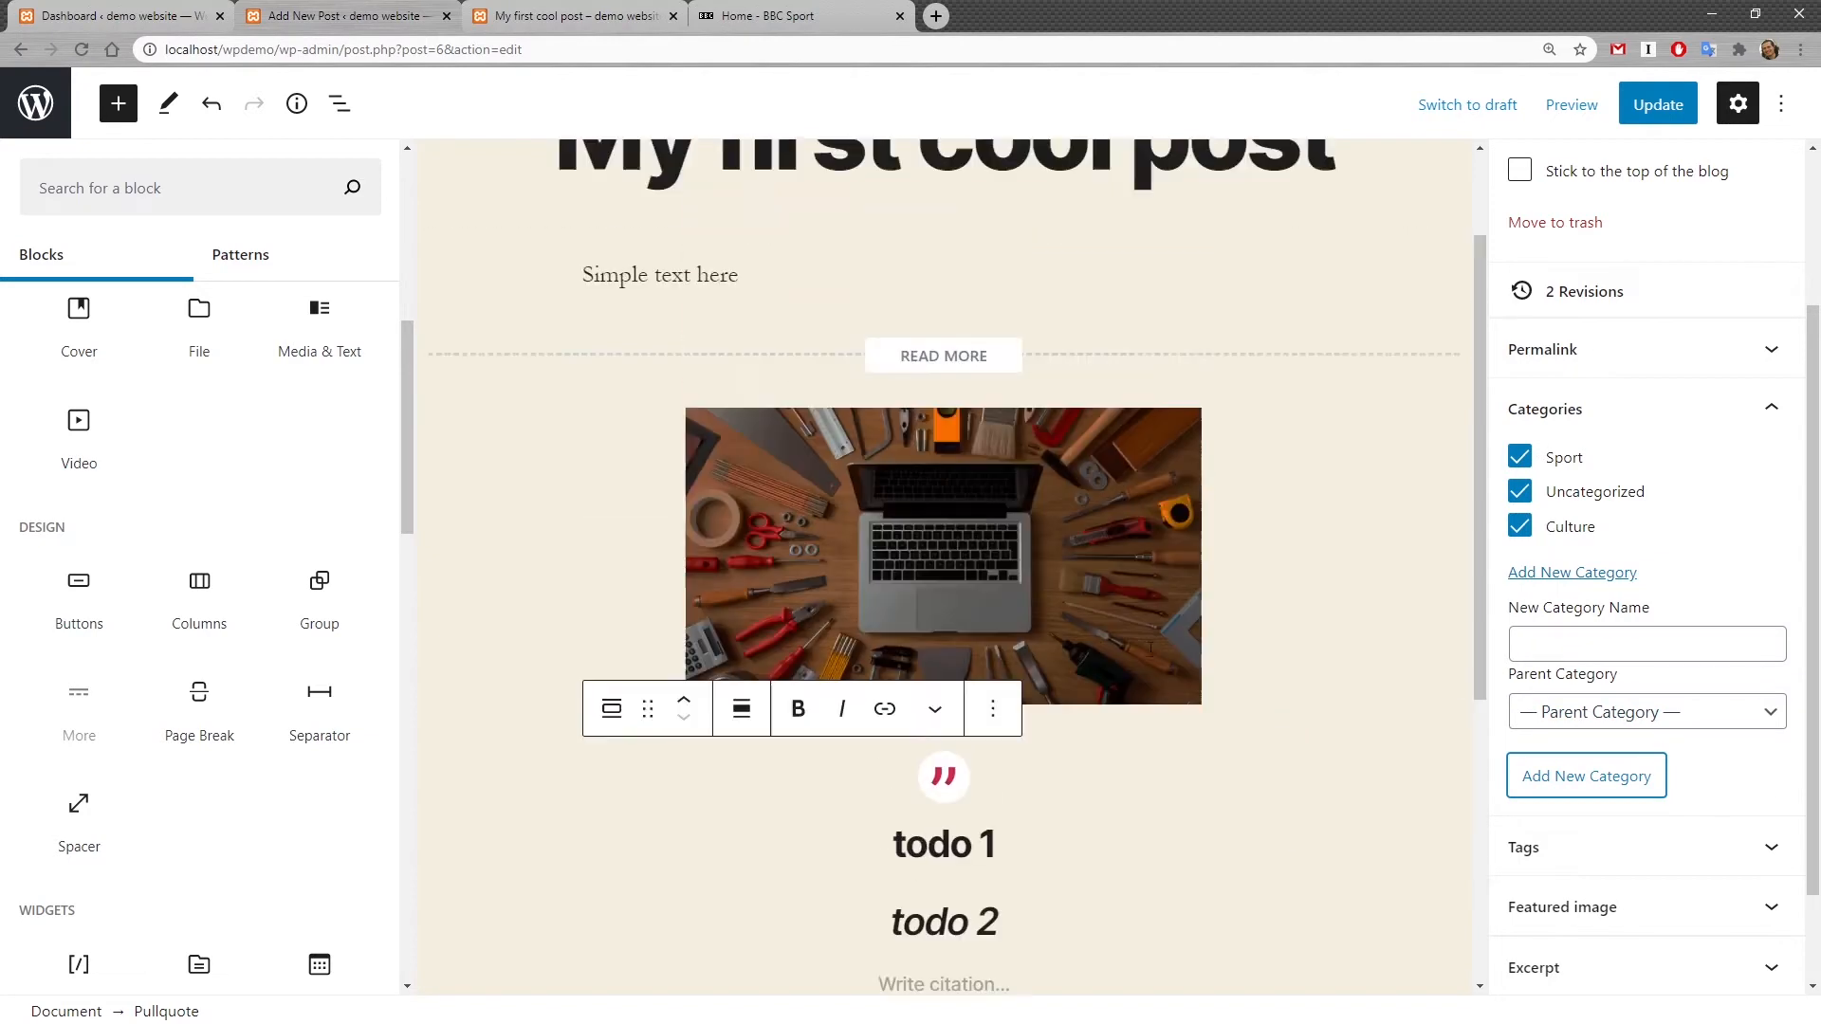
scroll(1151, 652, "up", 2)
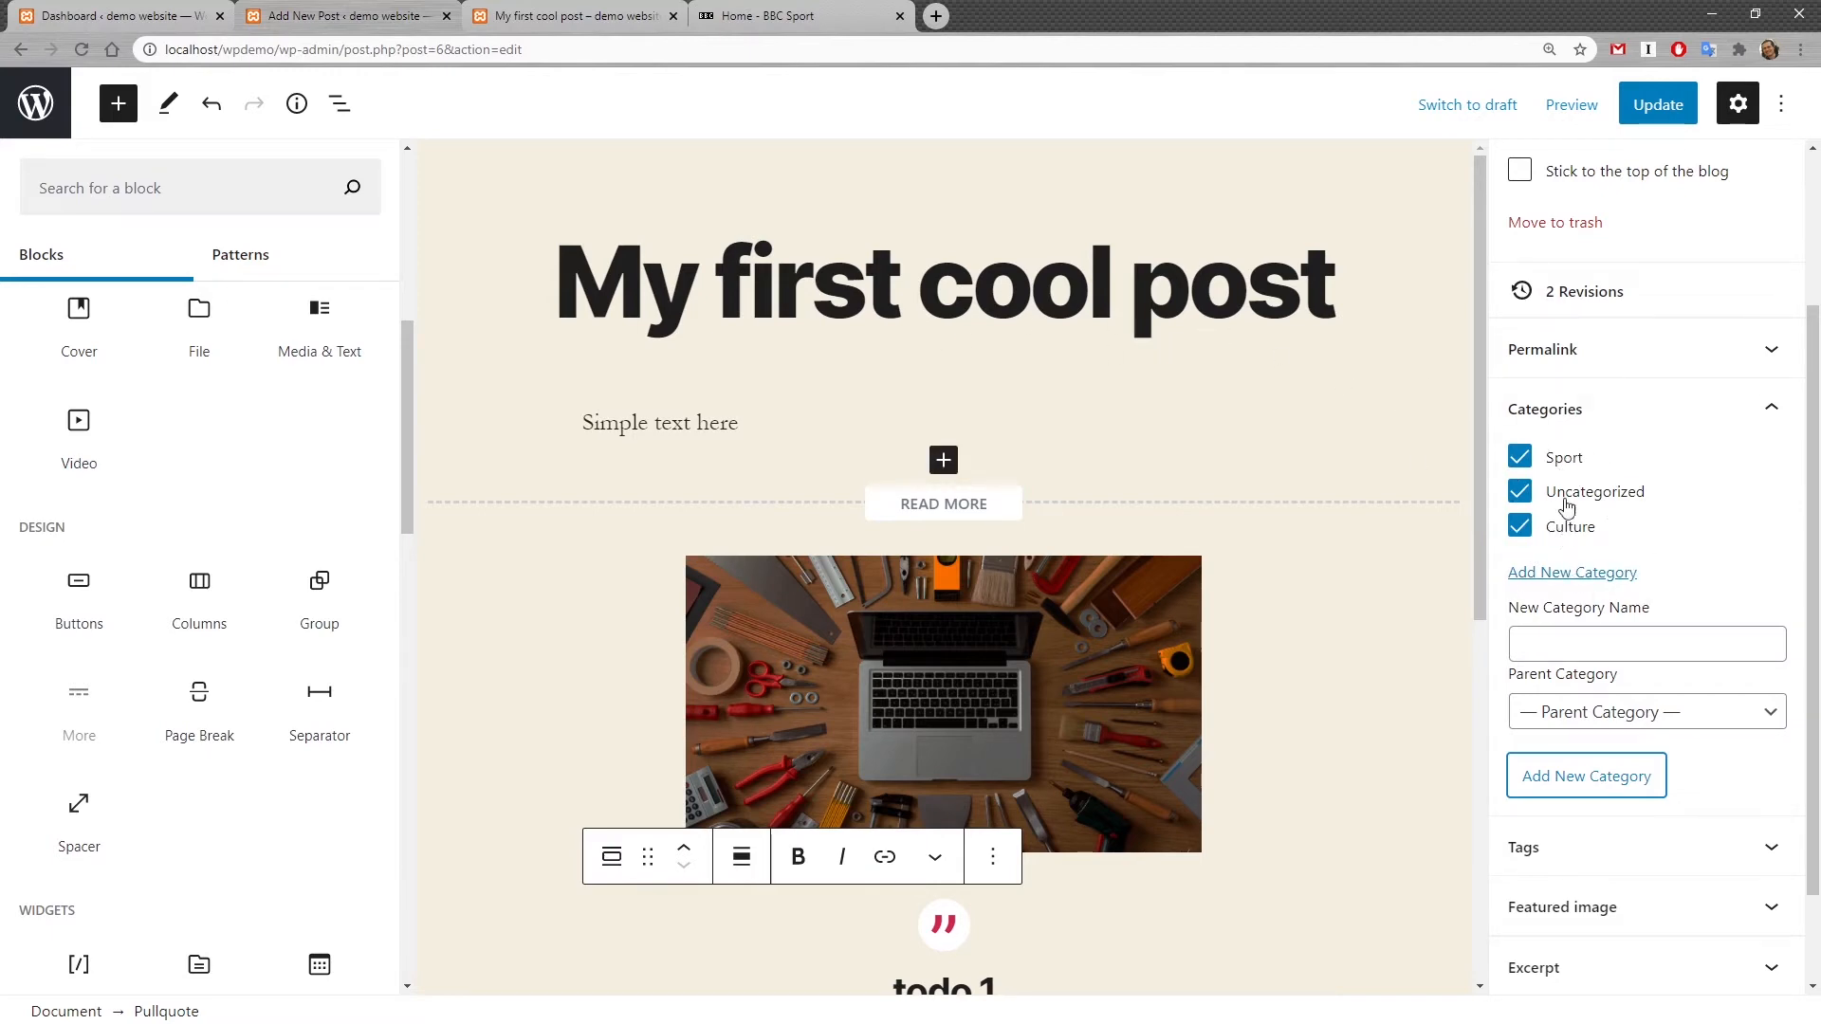
Step: Deselect the Uncategorized and Culture categories for the post
left_click(1520, 500)
left_click(1520, 524)
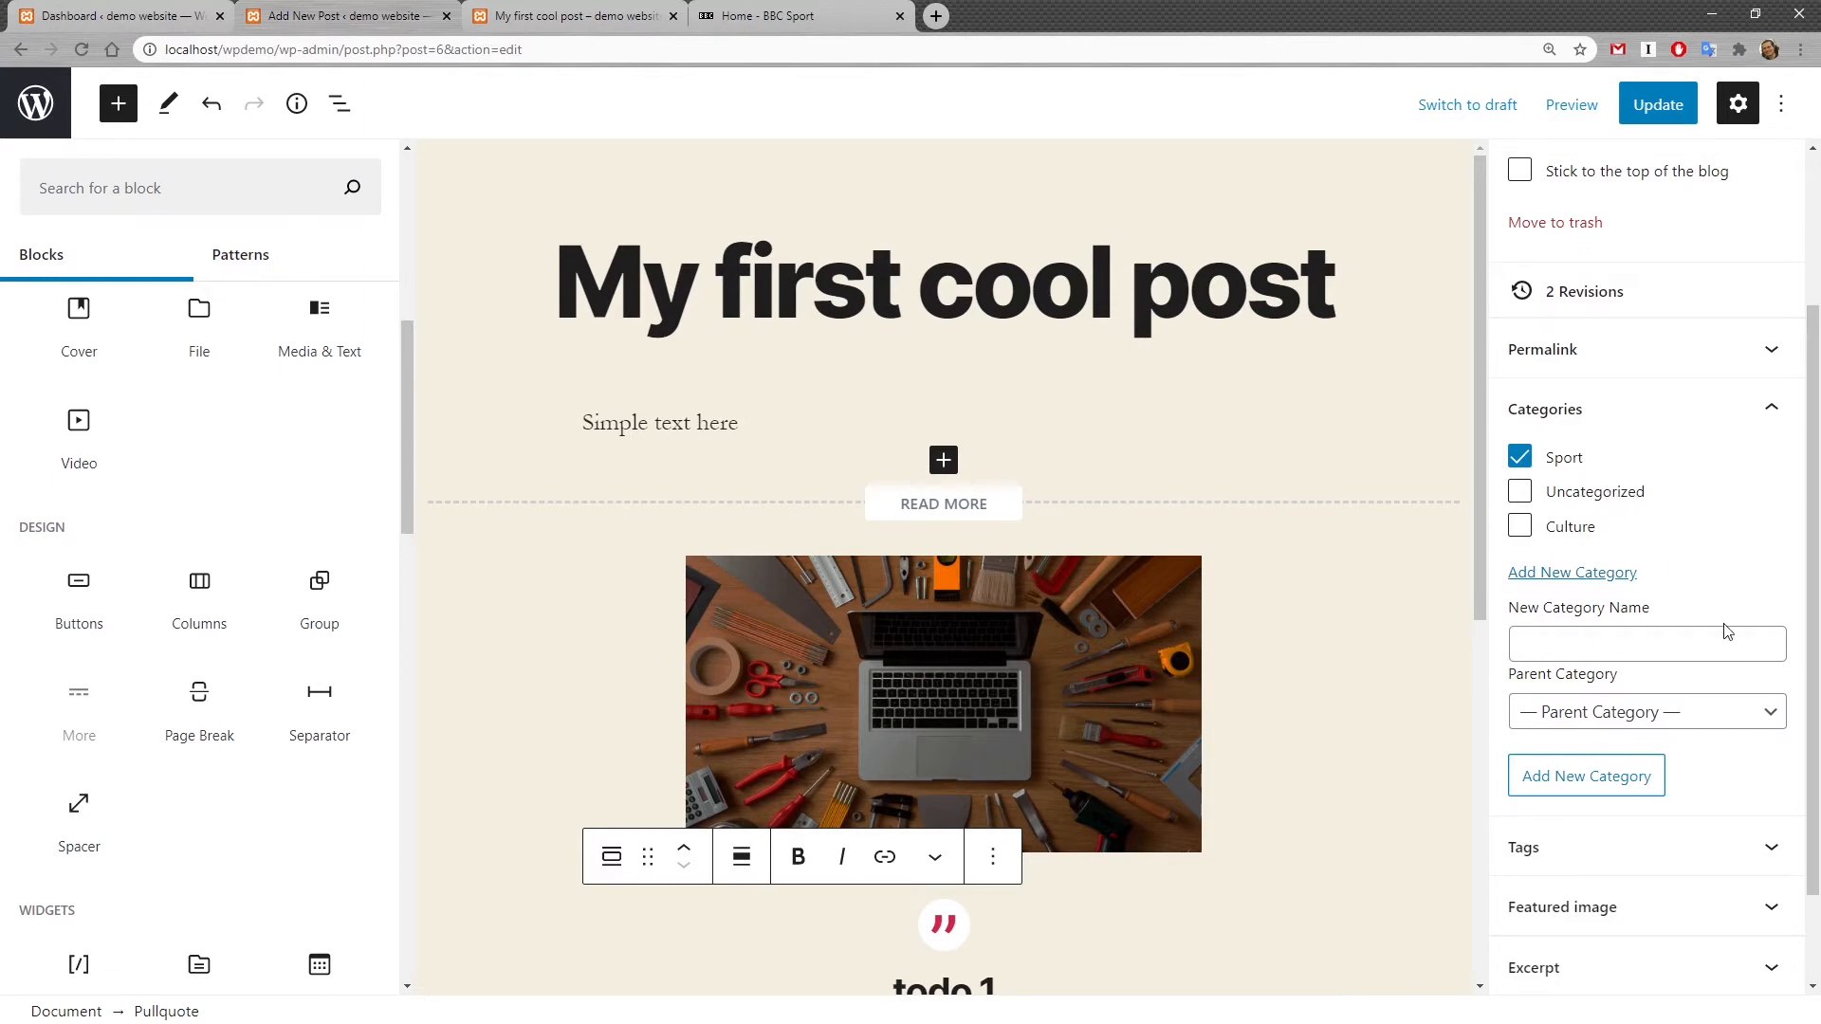
scroll(1723, 683, "down", 1)
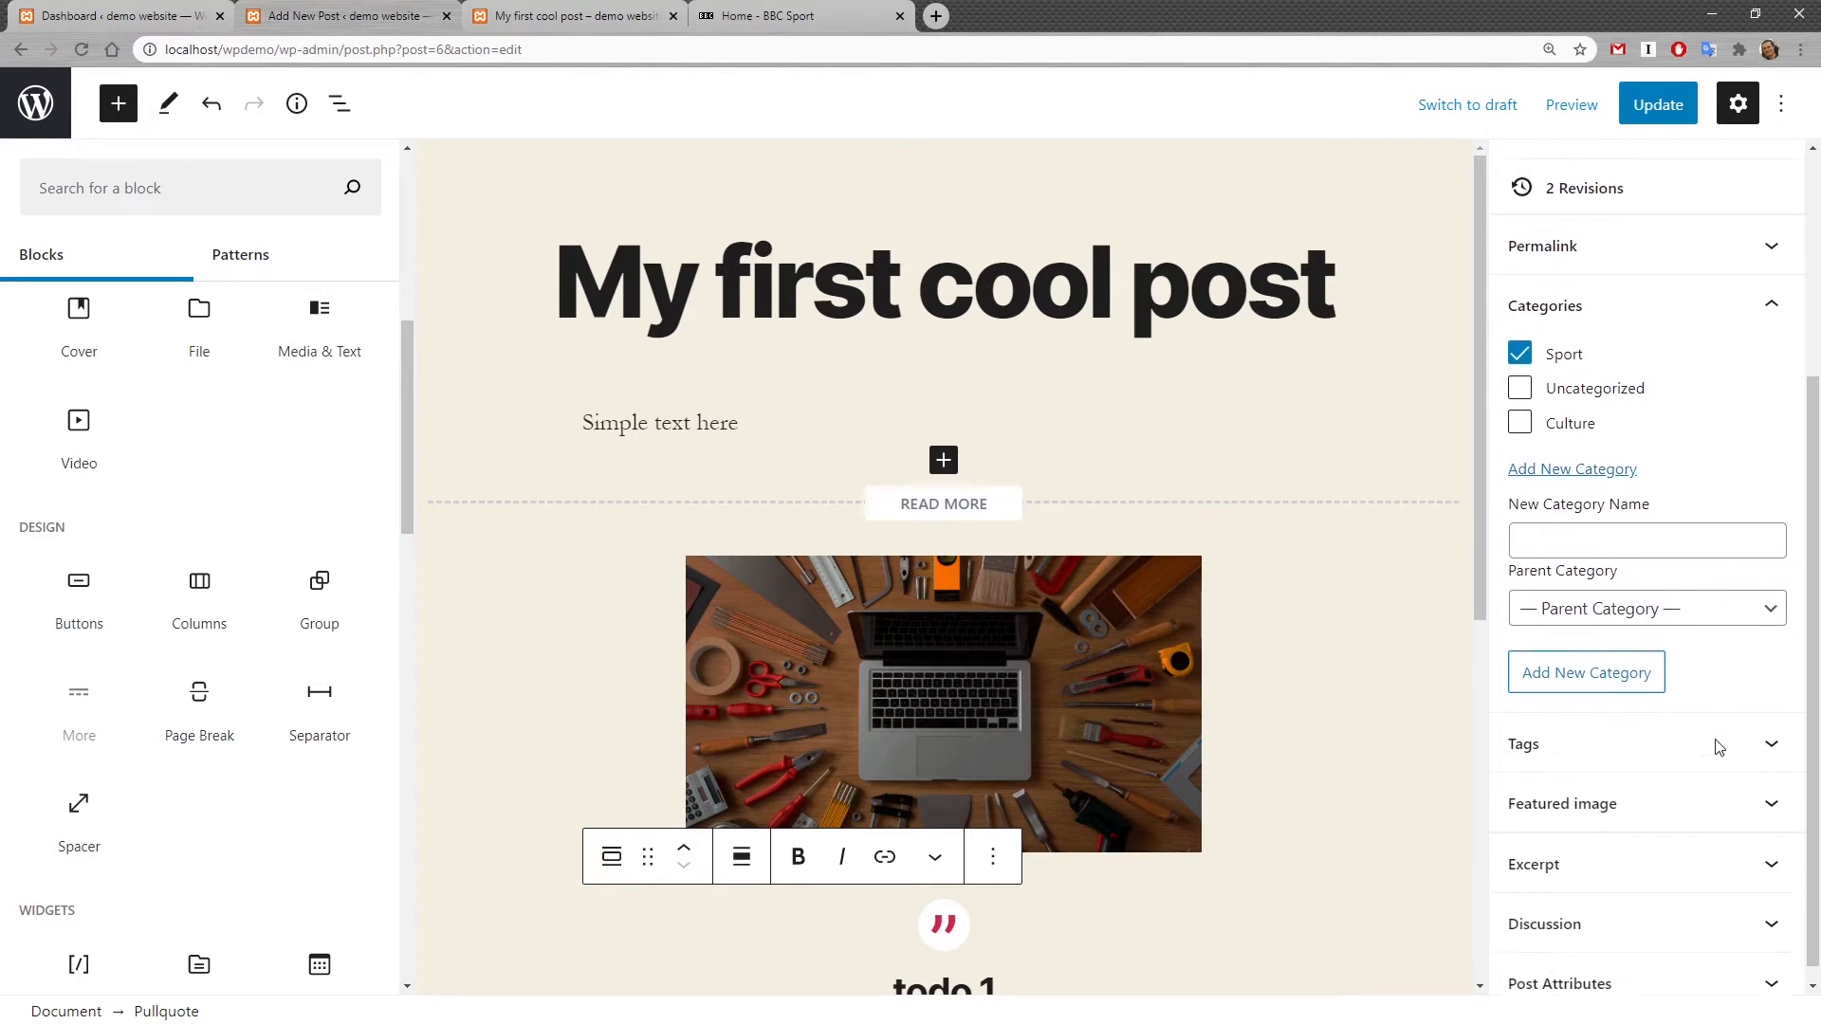
Step: Expand the post's Tags panel and place the cursor in the Add New Tag field
left_click(1775, 732)
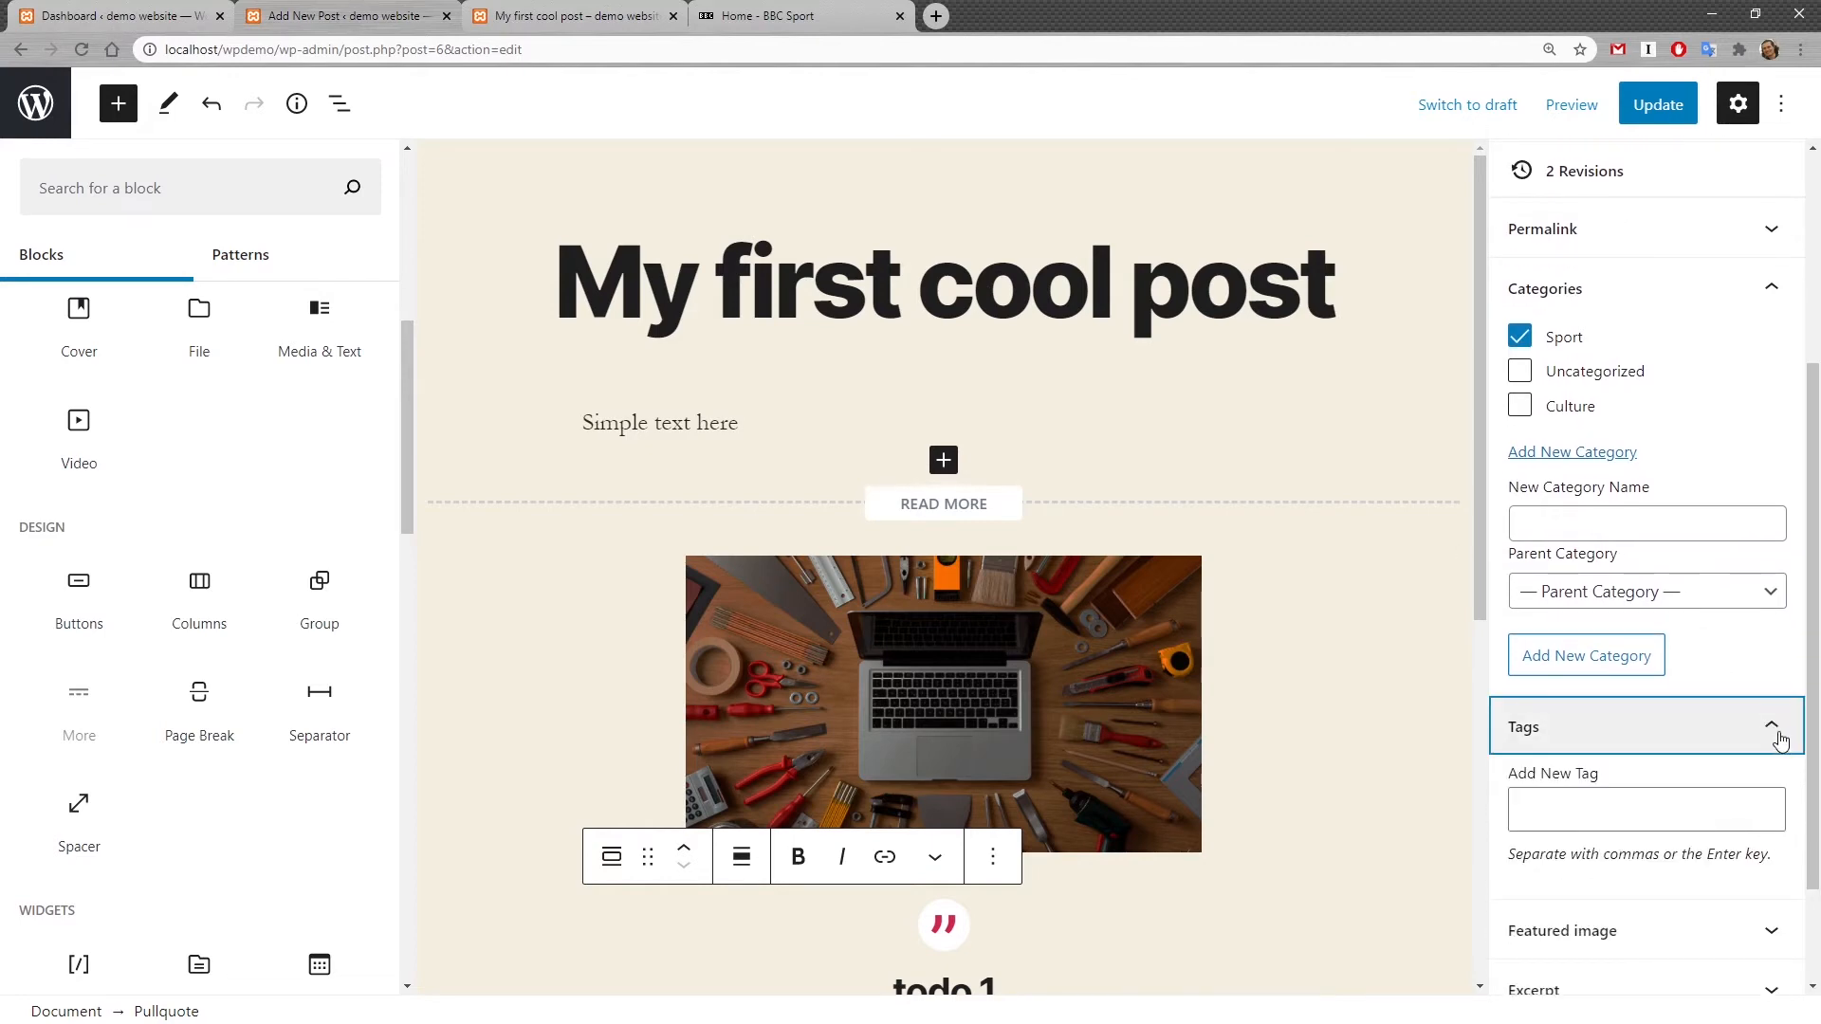
left_click(1705, 826)
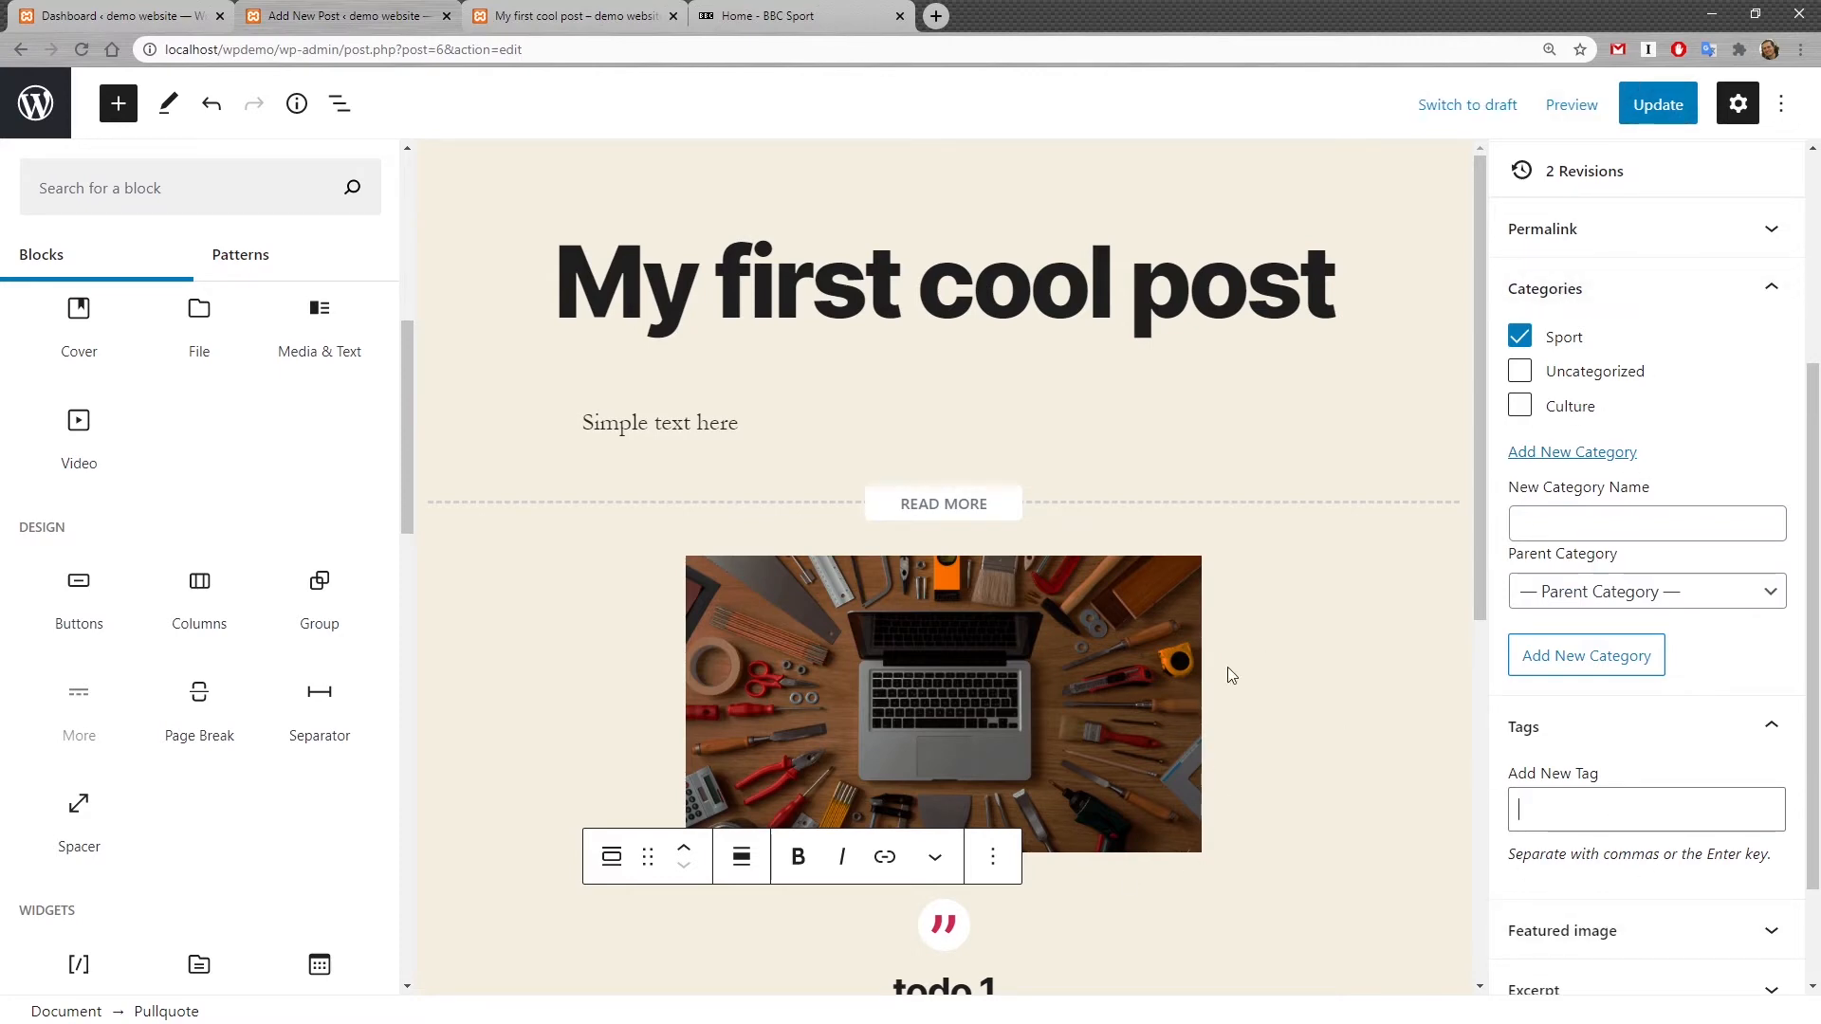
Step: Browse BBC Sport, opening the Pogba article and then its Man Utd topic page
left_click(839, 17)
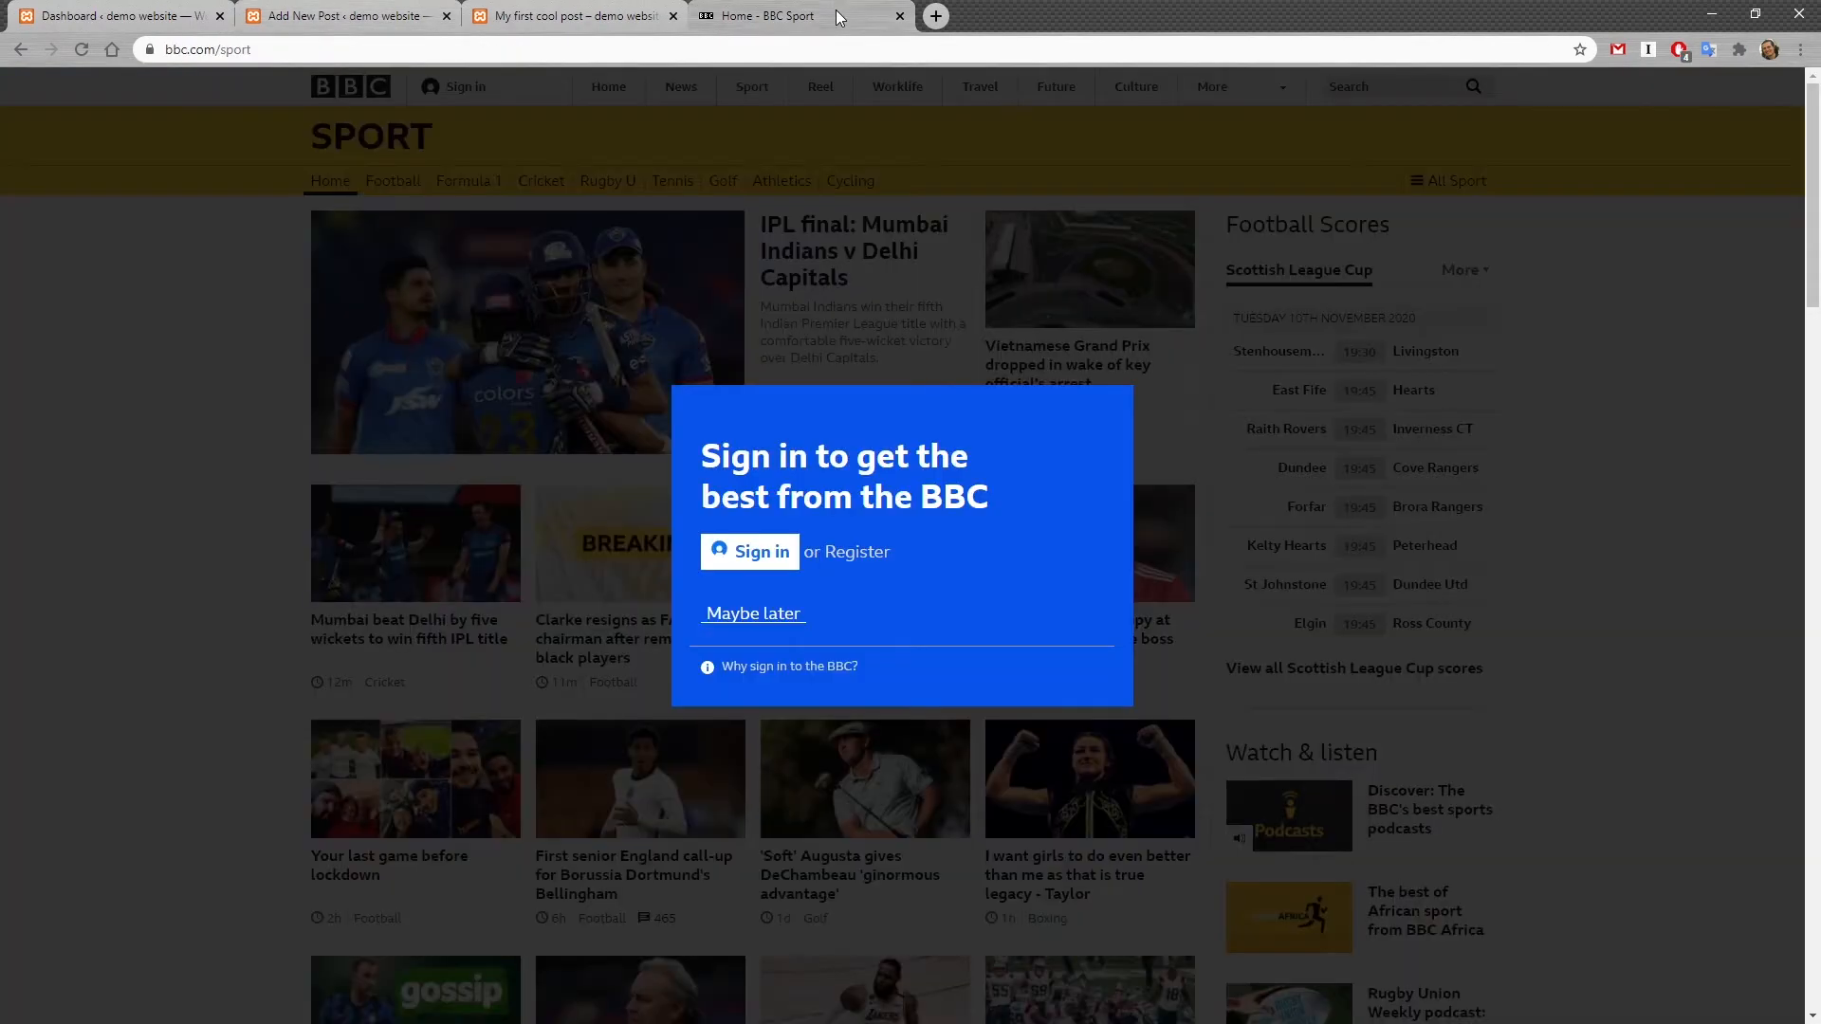
left_click(764, 616)
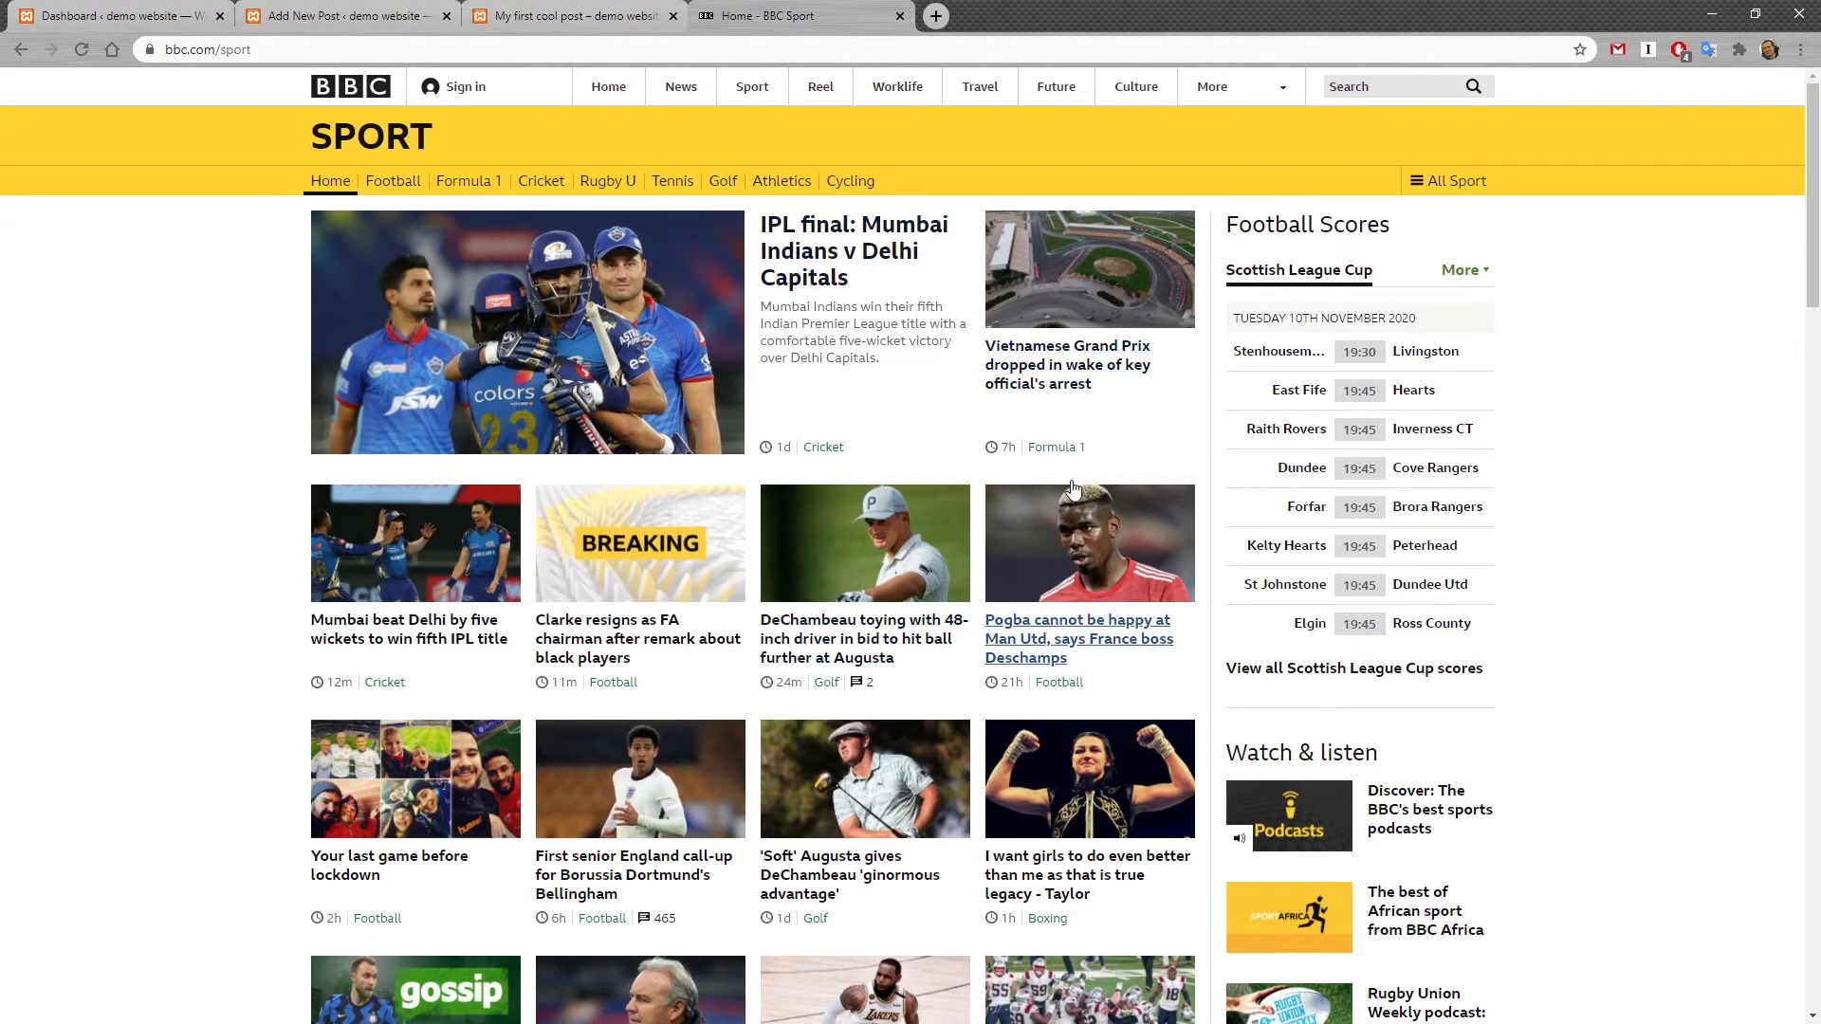
left_click(1060, 638)
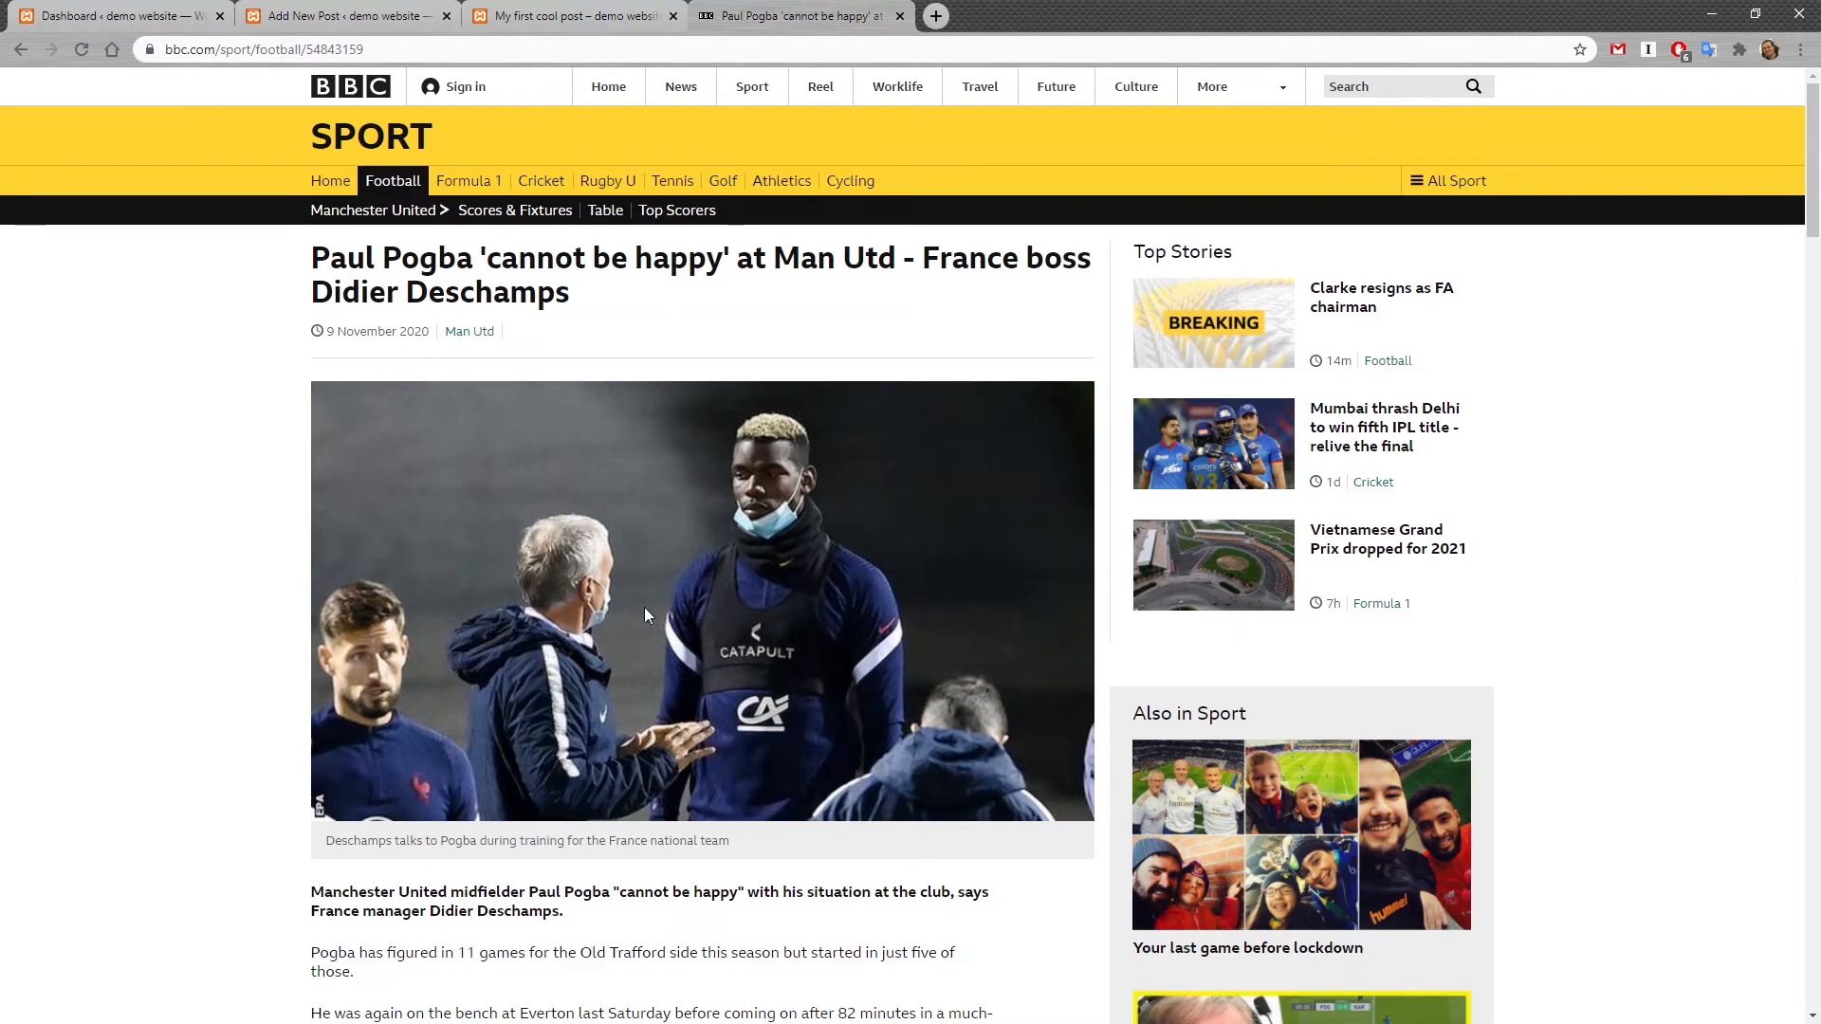
left_click(543, 12)
left_click(402, 10)
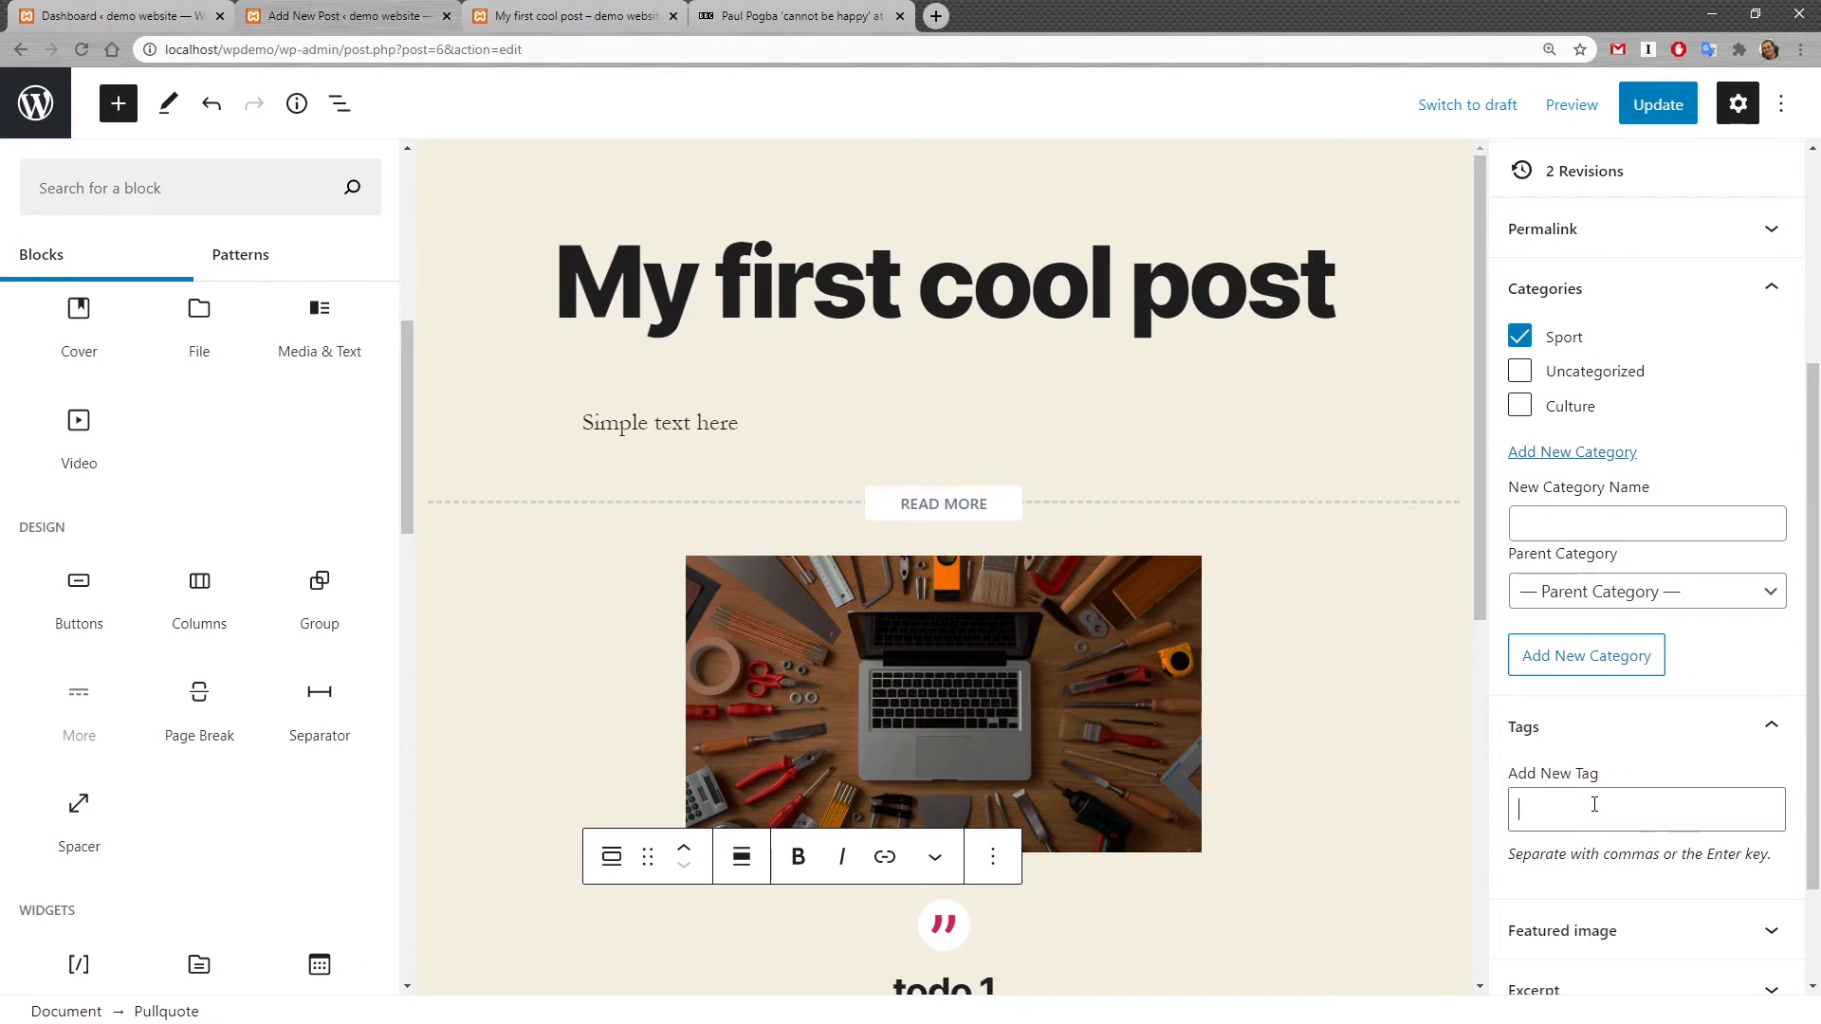
left_click(818, 13)
double_click(463, 334)
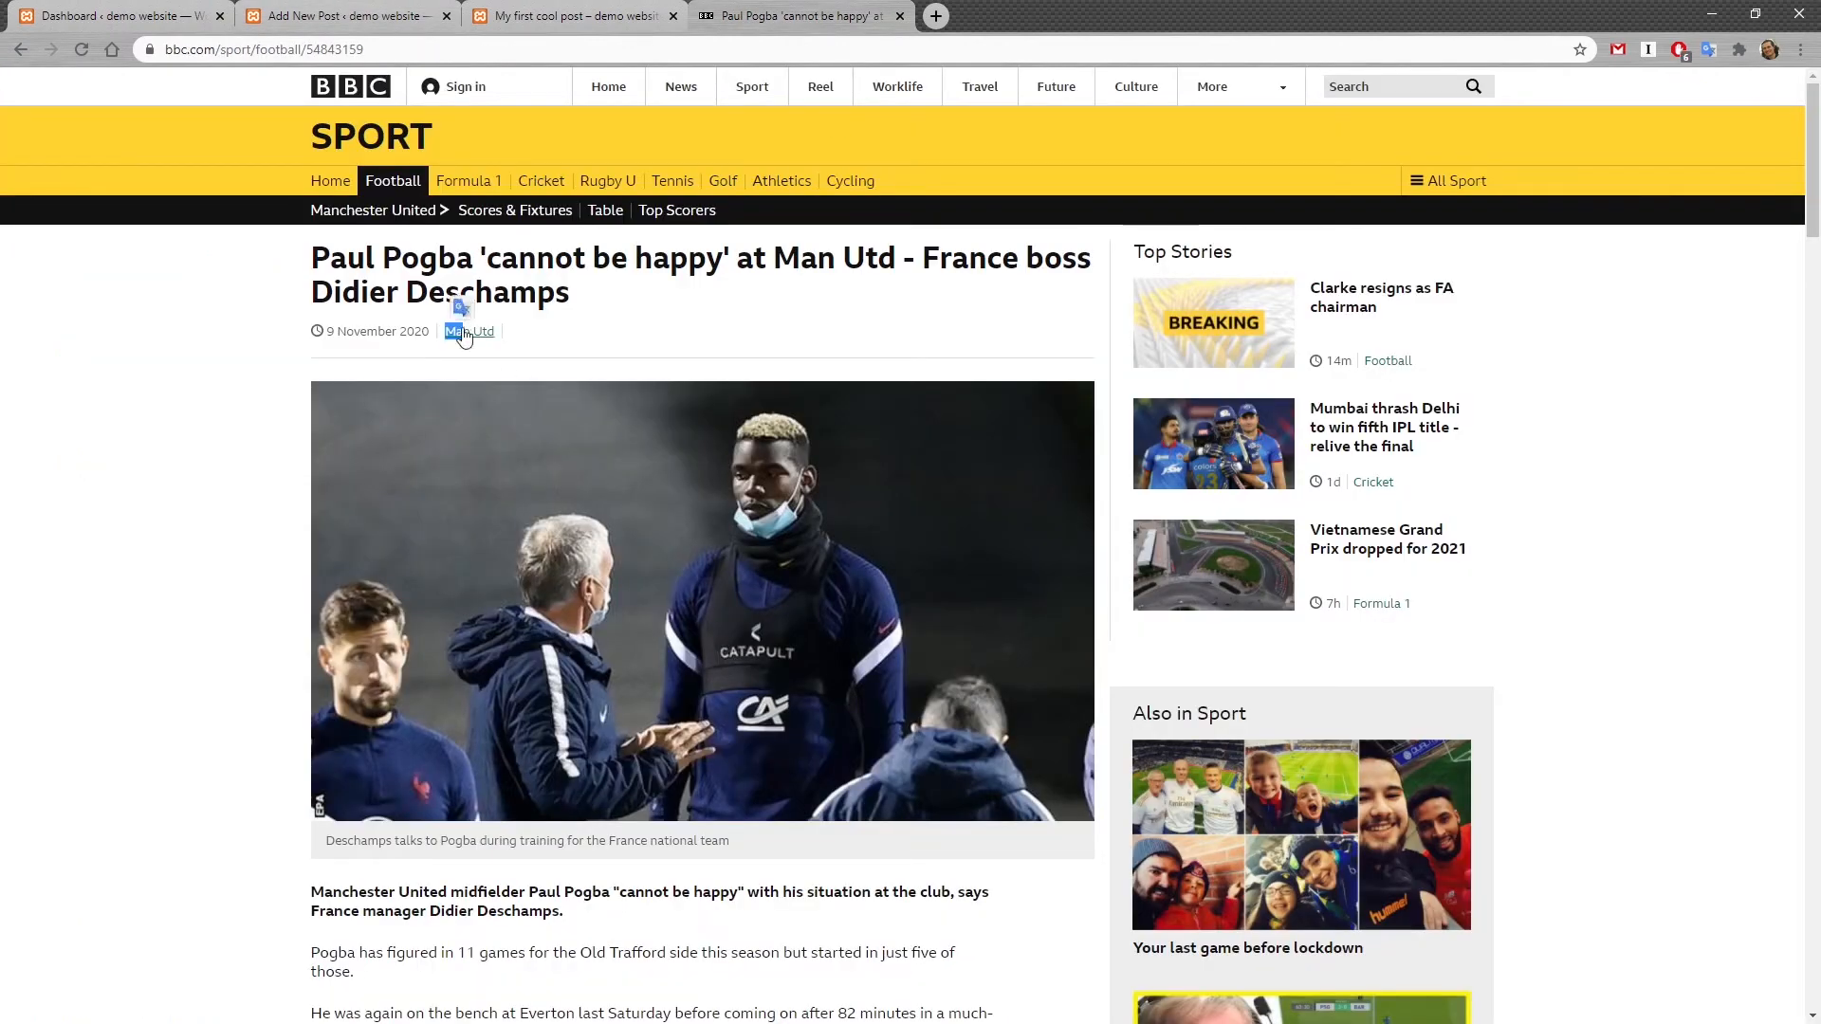
left_click(465, 332)
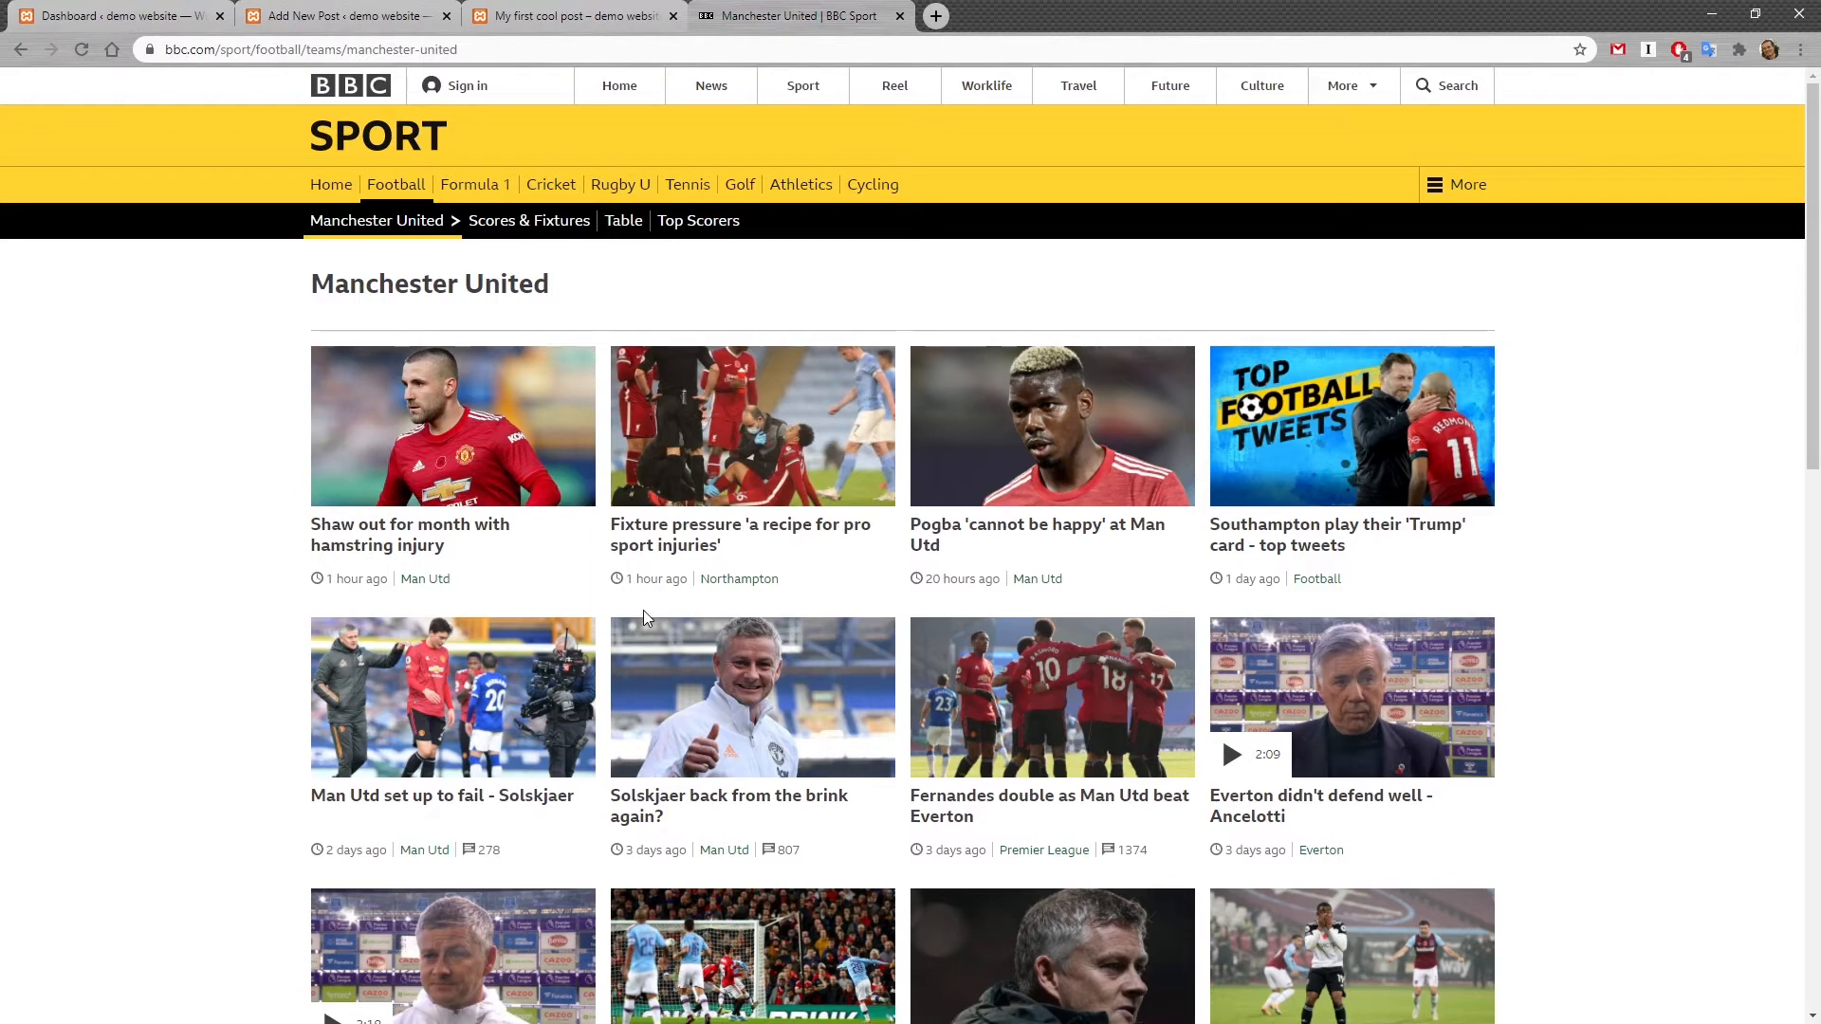
Step: Set the webtools image from the Media Library as the post's featured image
left_click(358, 9)
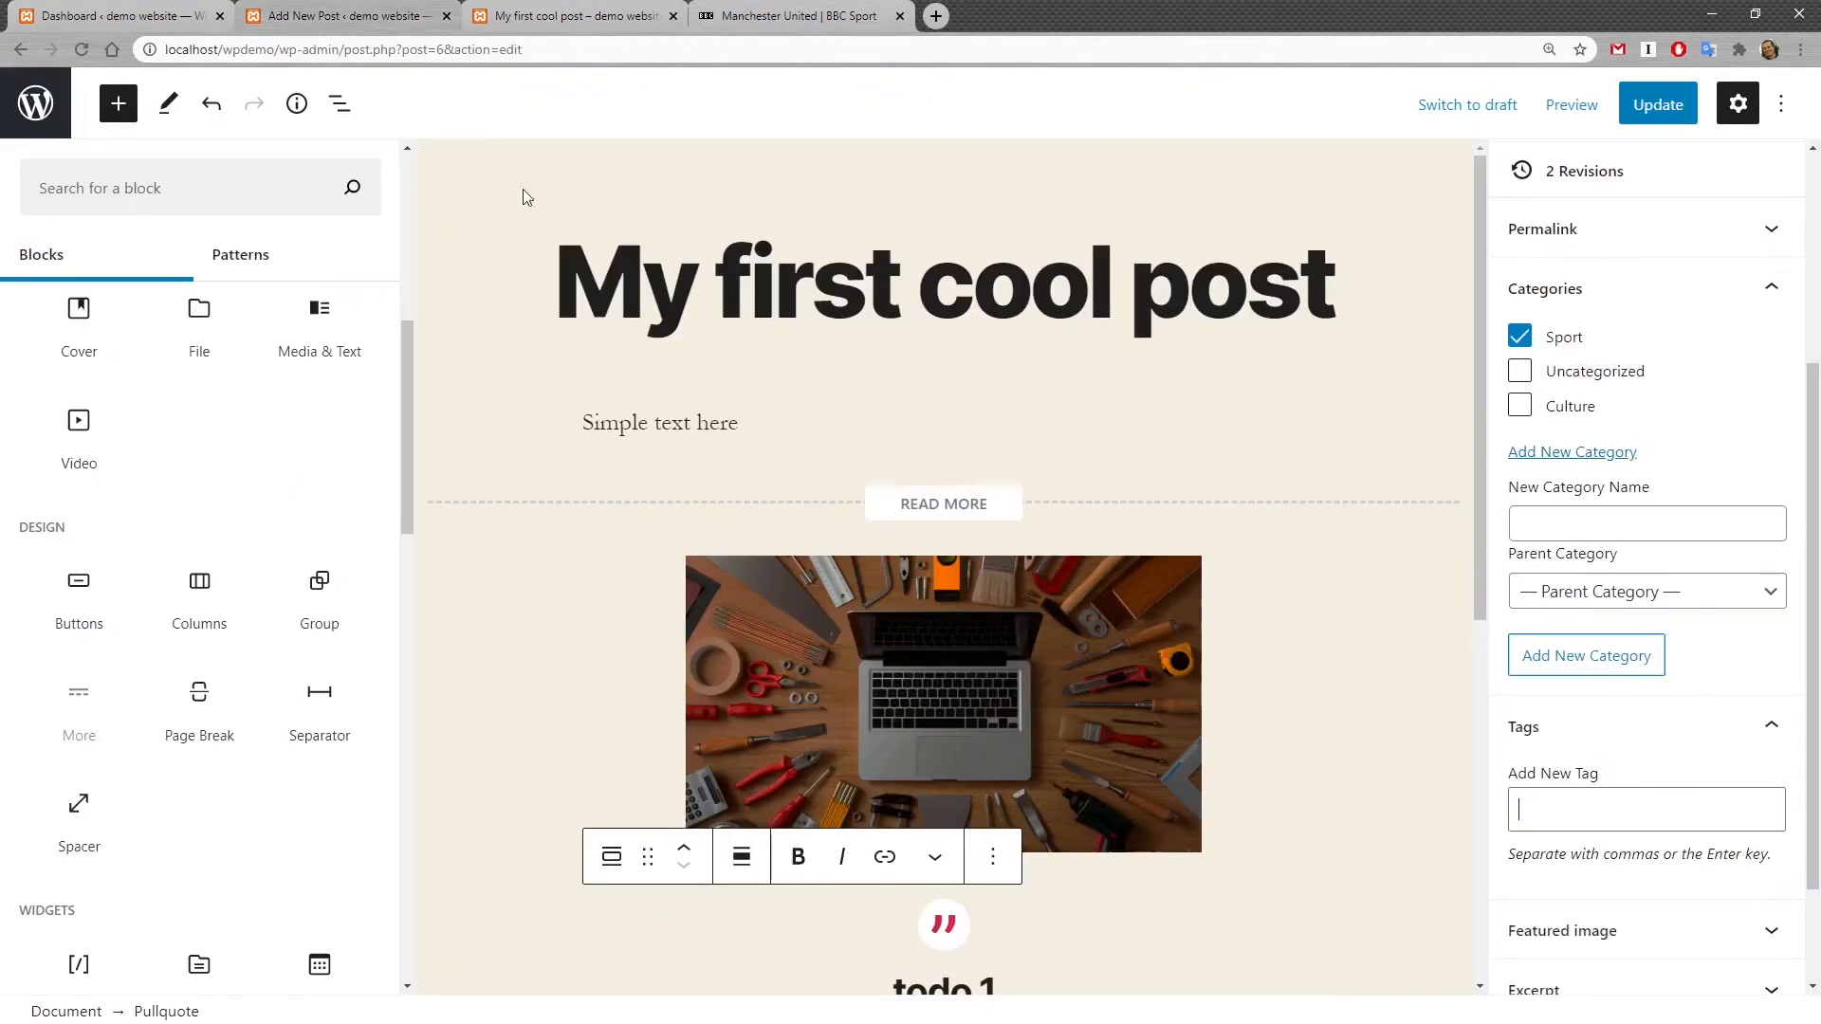
left_click(1770, 726)
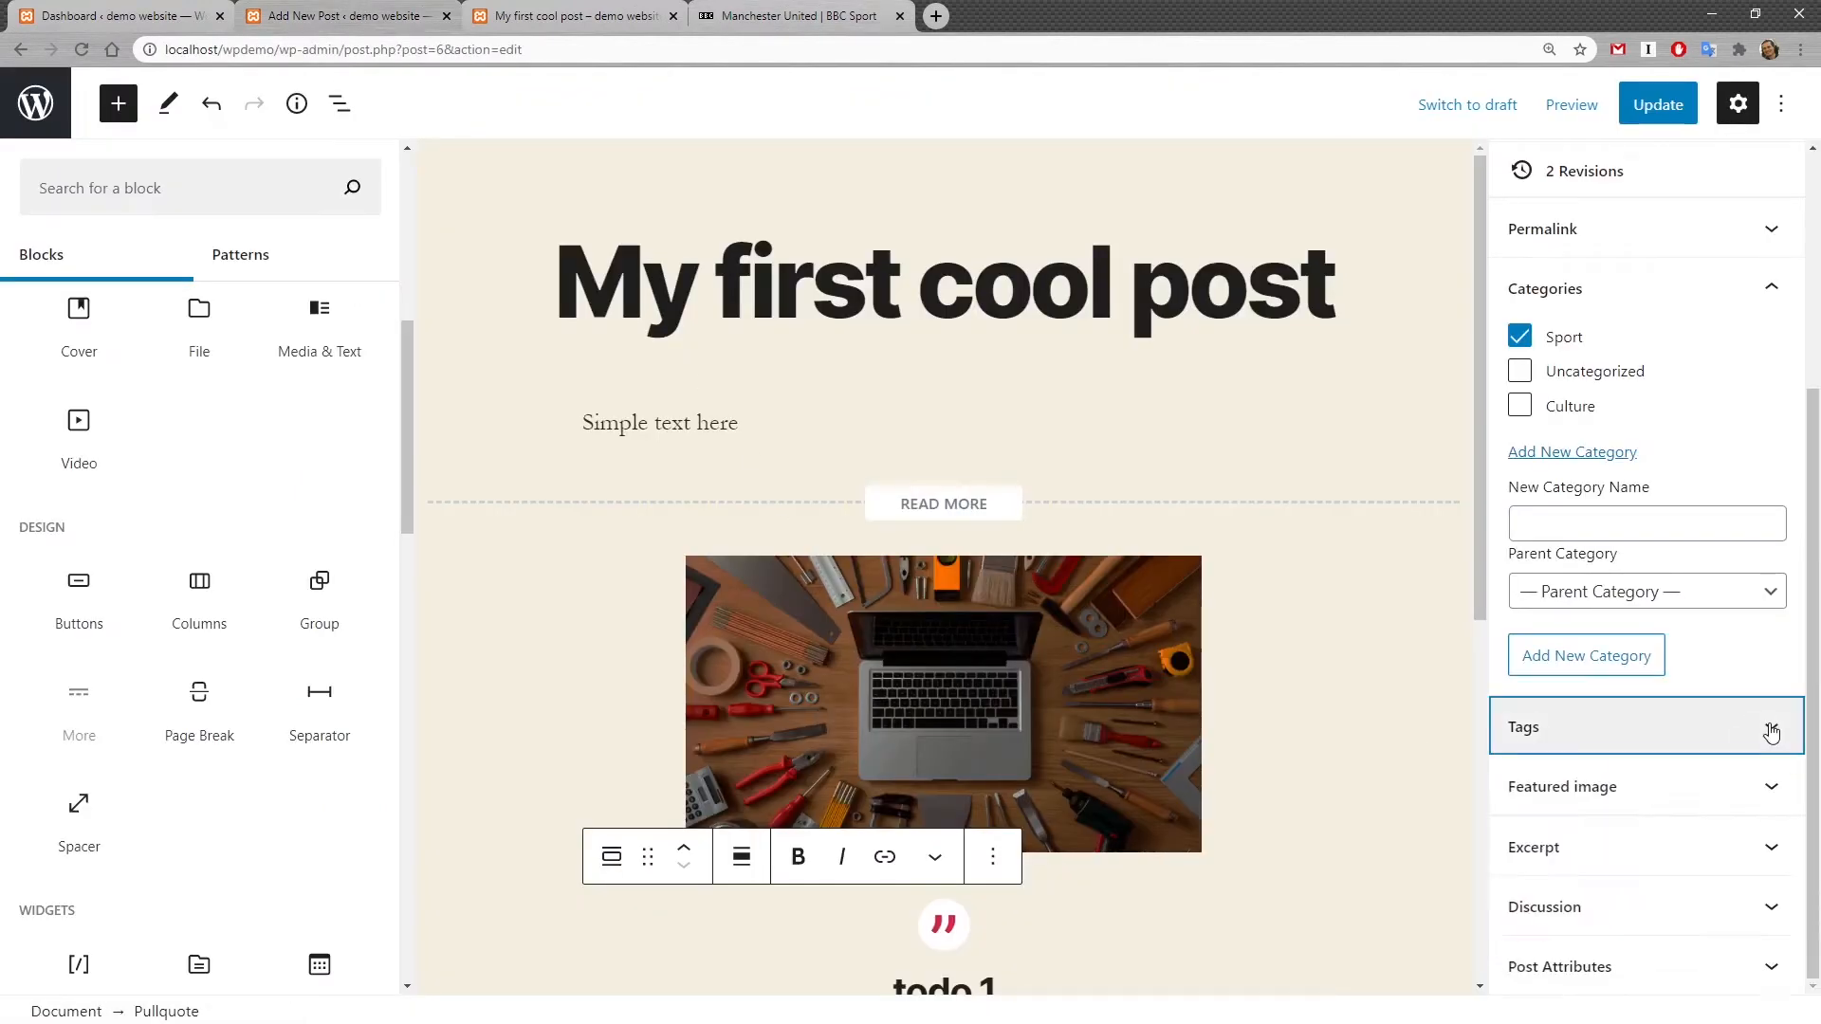
left_click(1782, 795)
scroll(1698, 759, "down", 2)
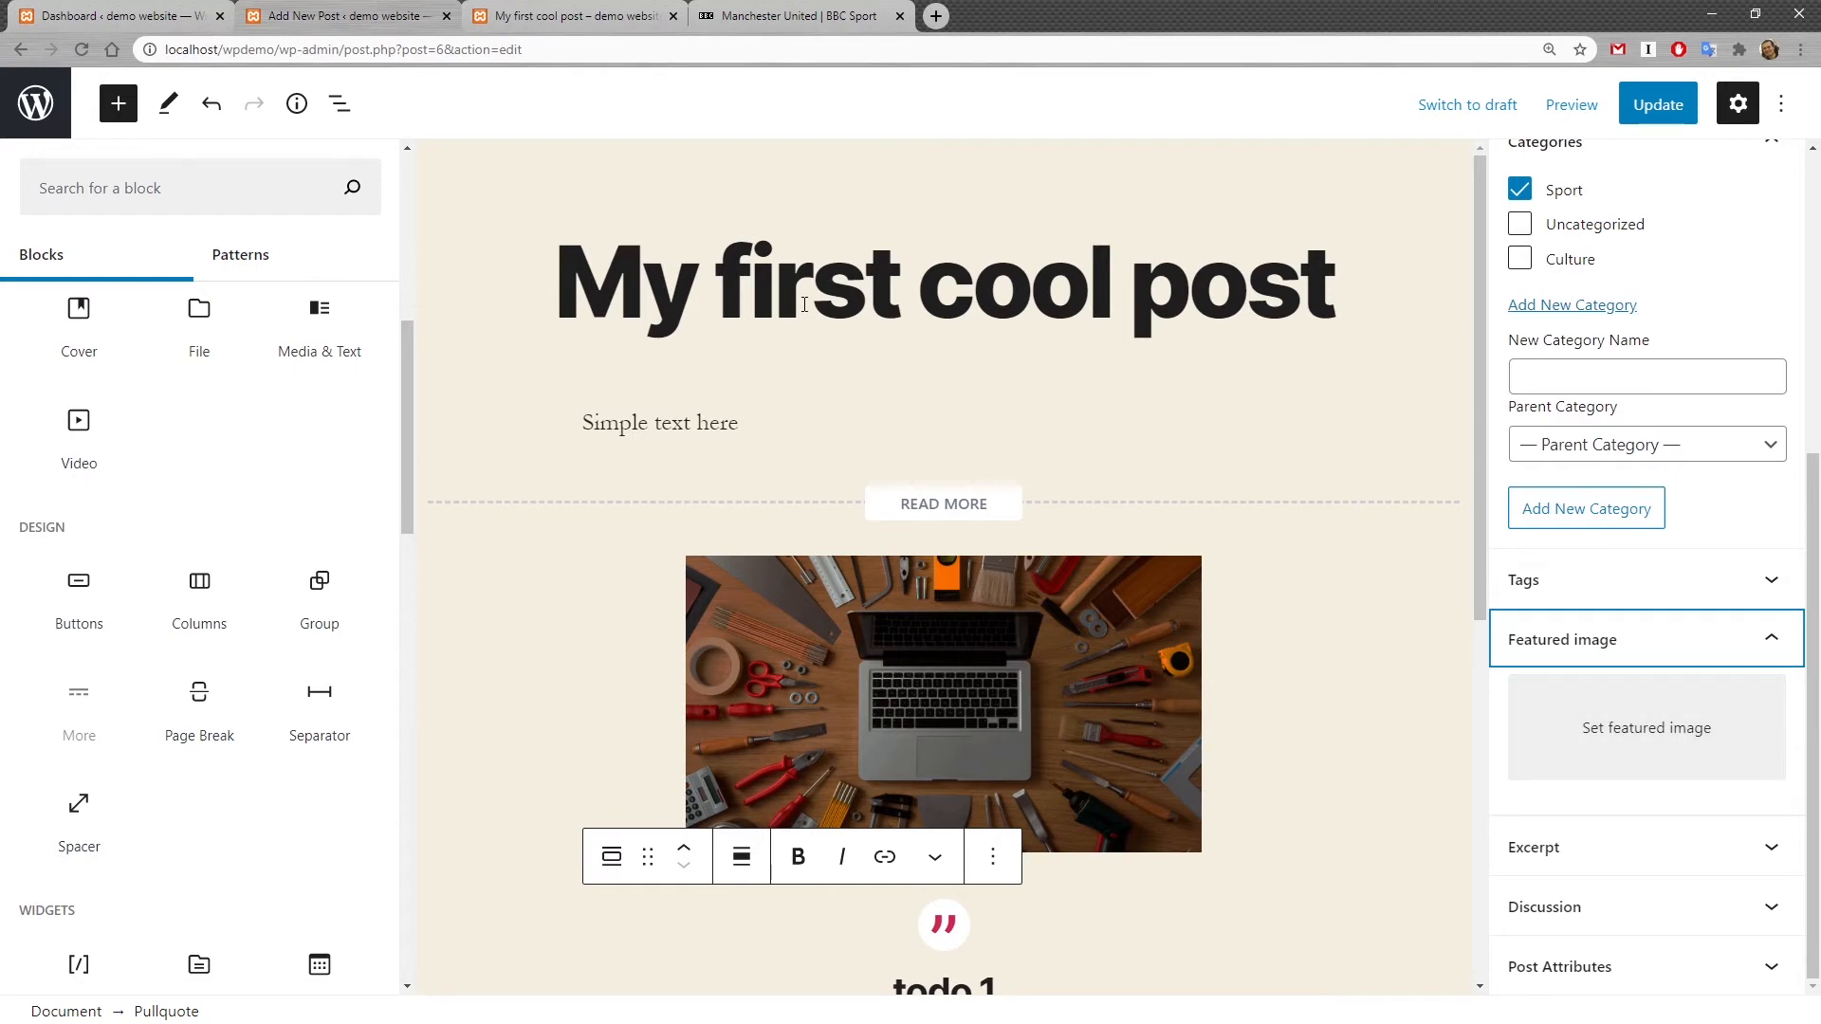
left_click(536, 12)
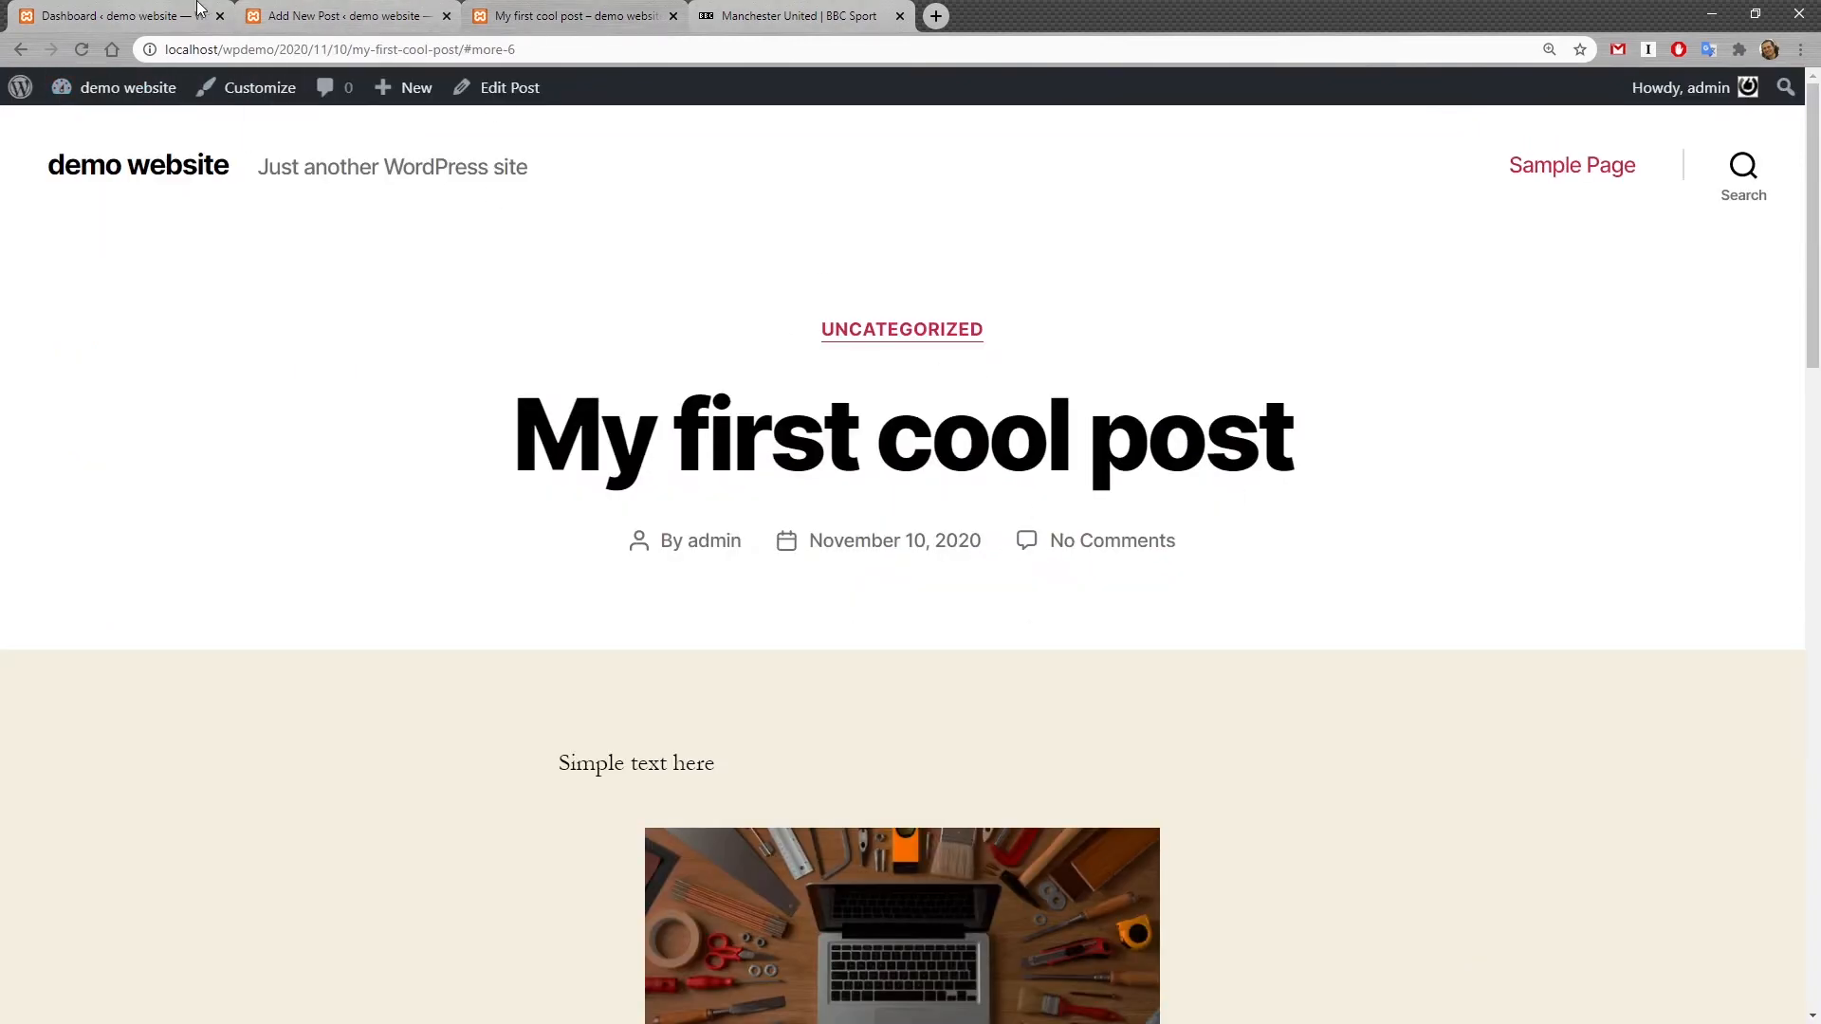
left_click(384, 15)
left_click(1681, 752)
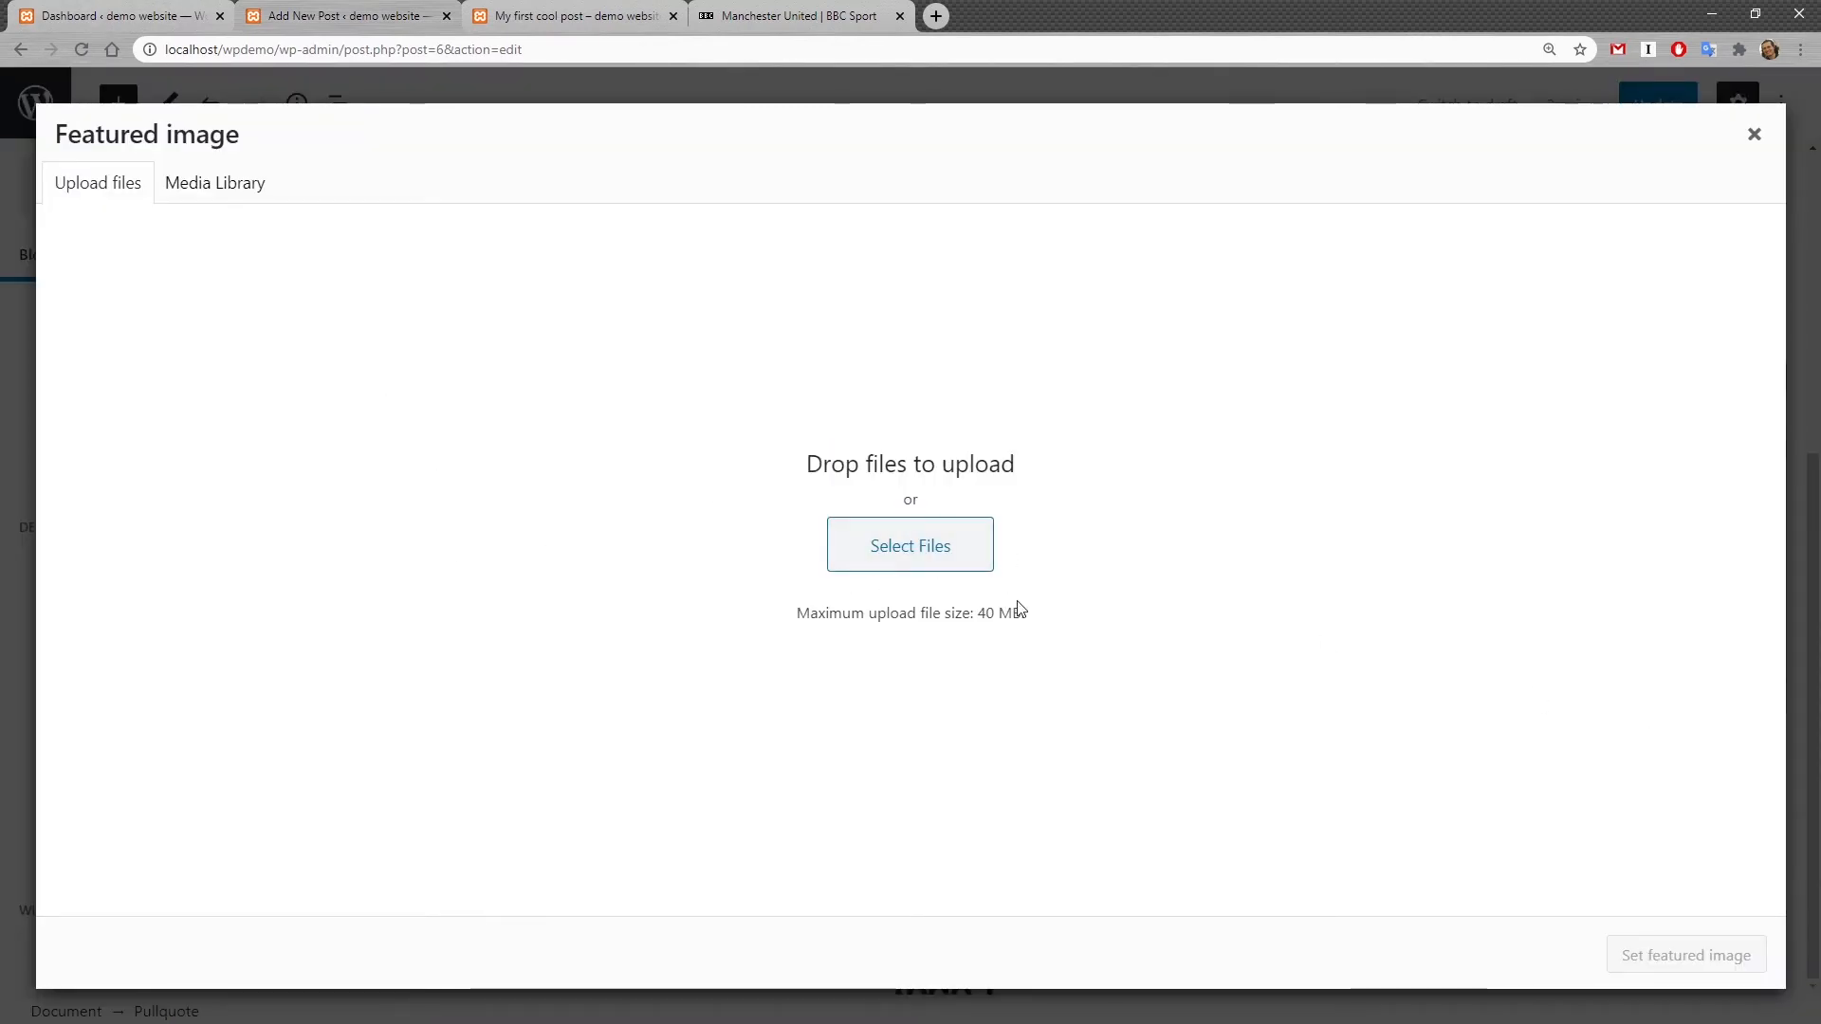
left_click(248, 186)
left_click(152, 372)
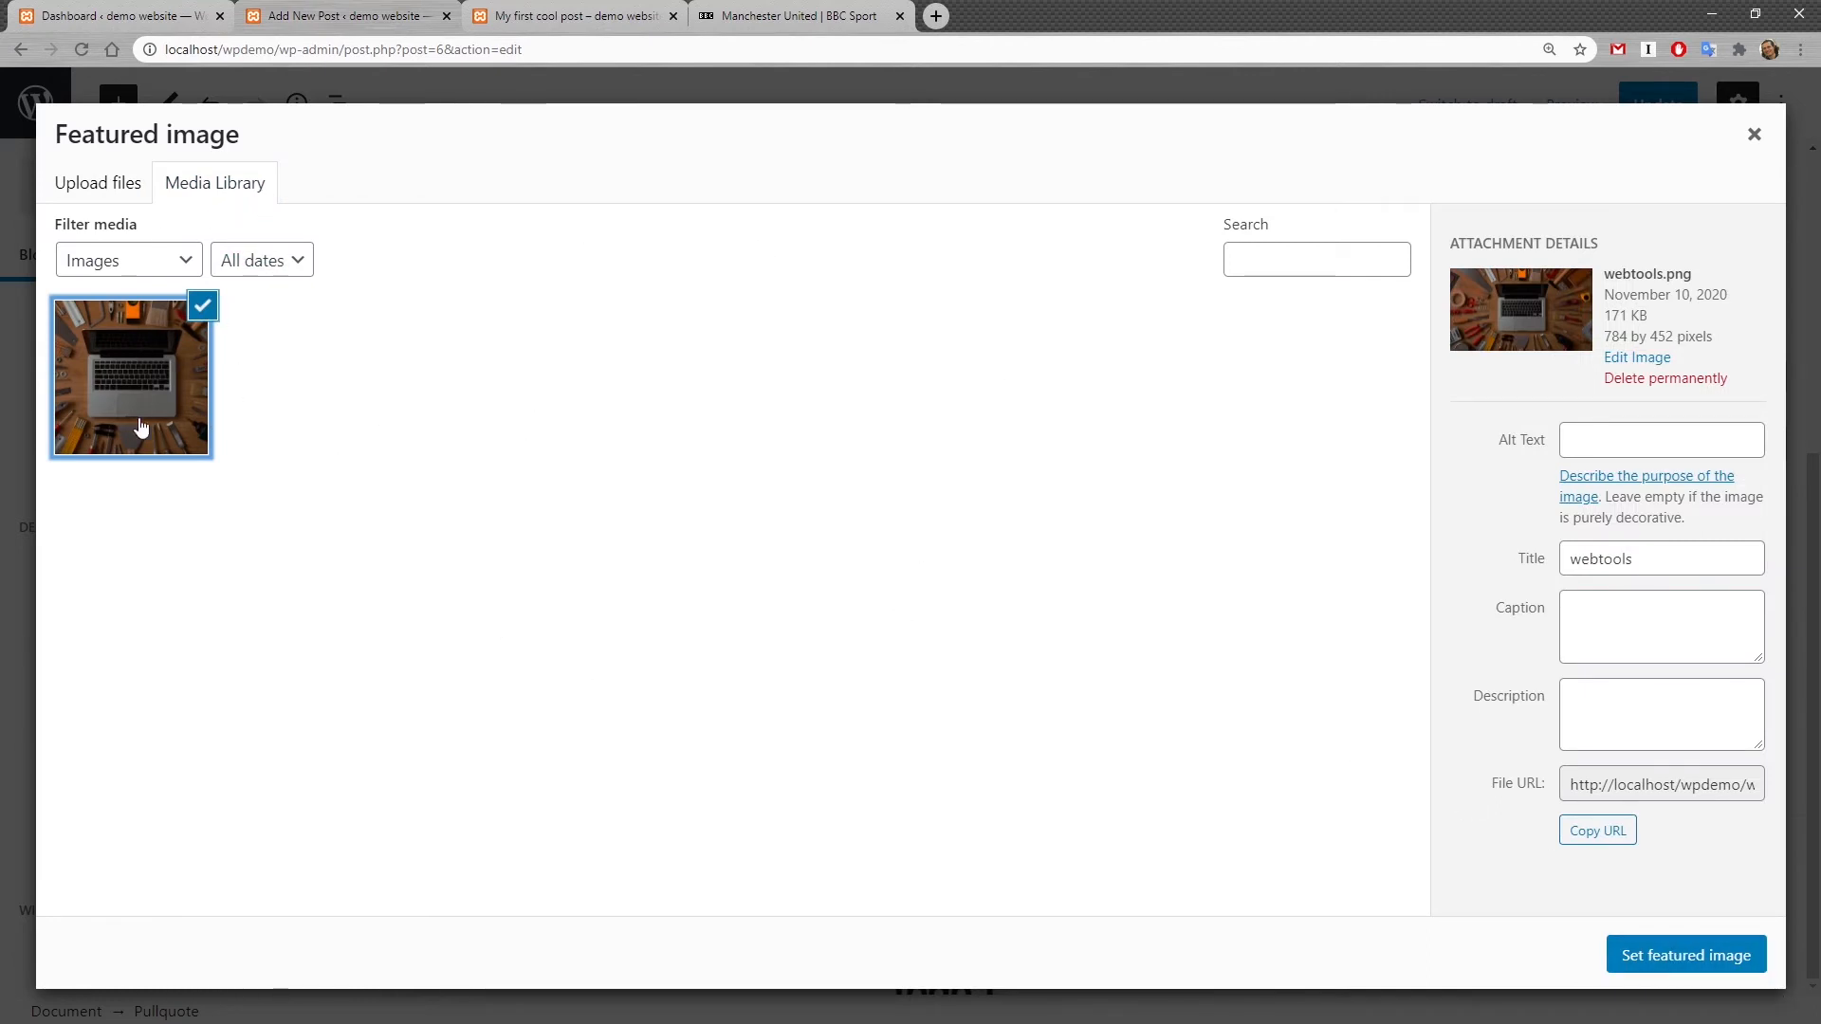
left_click(1695, 962)
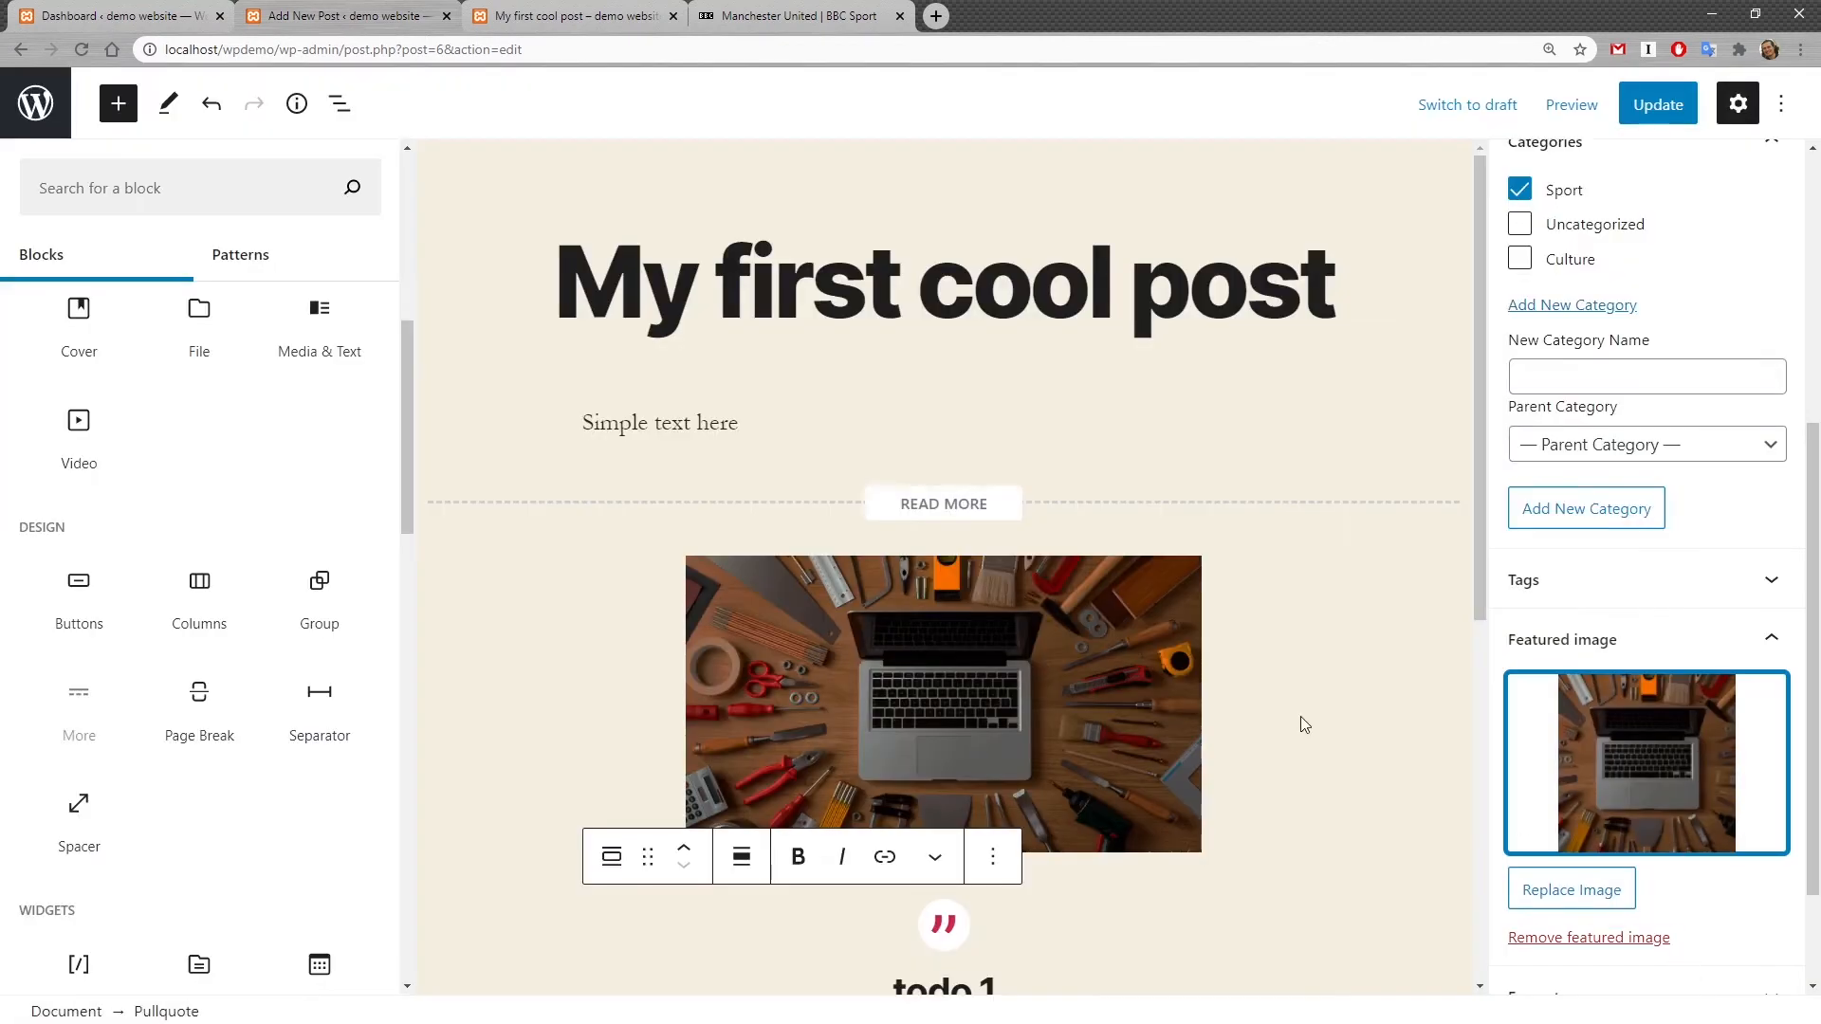
Step: Update the post and reload its front-end view to review the featured image and content
left_click(1658, 105)
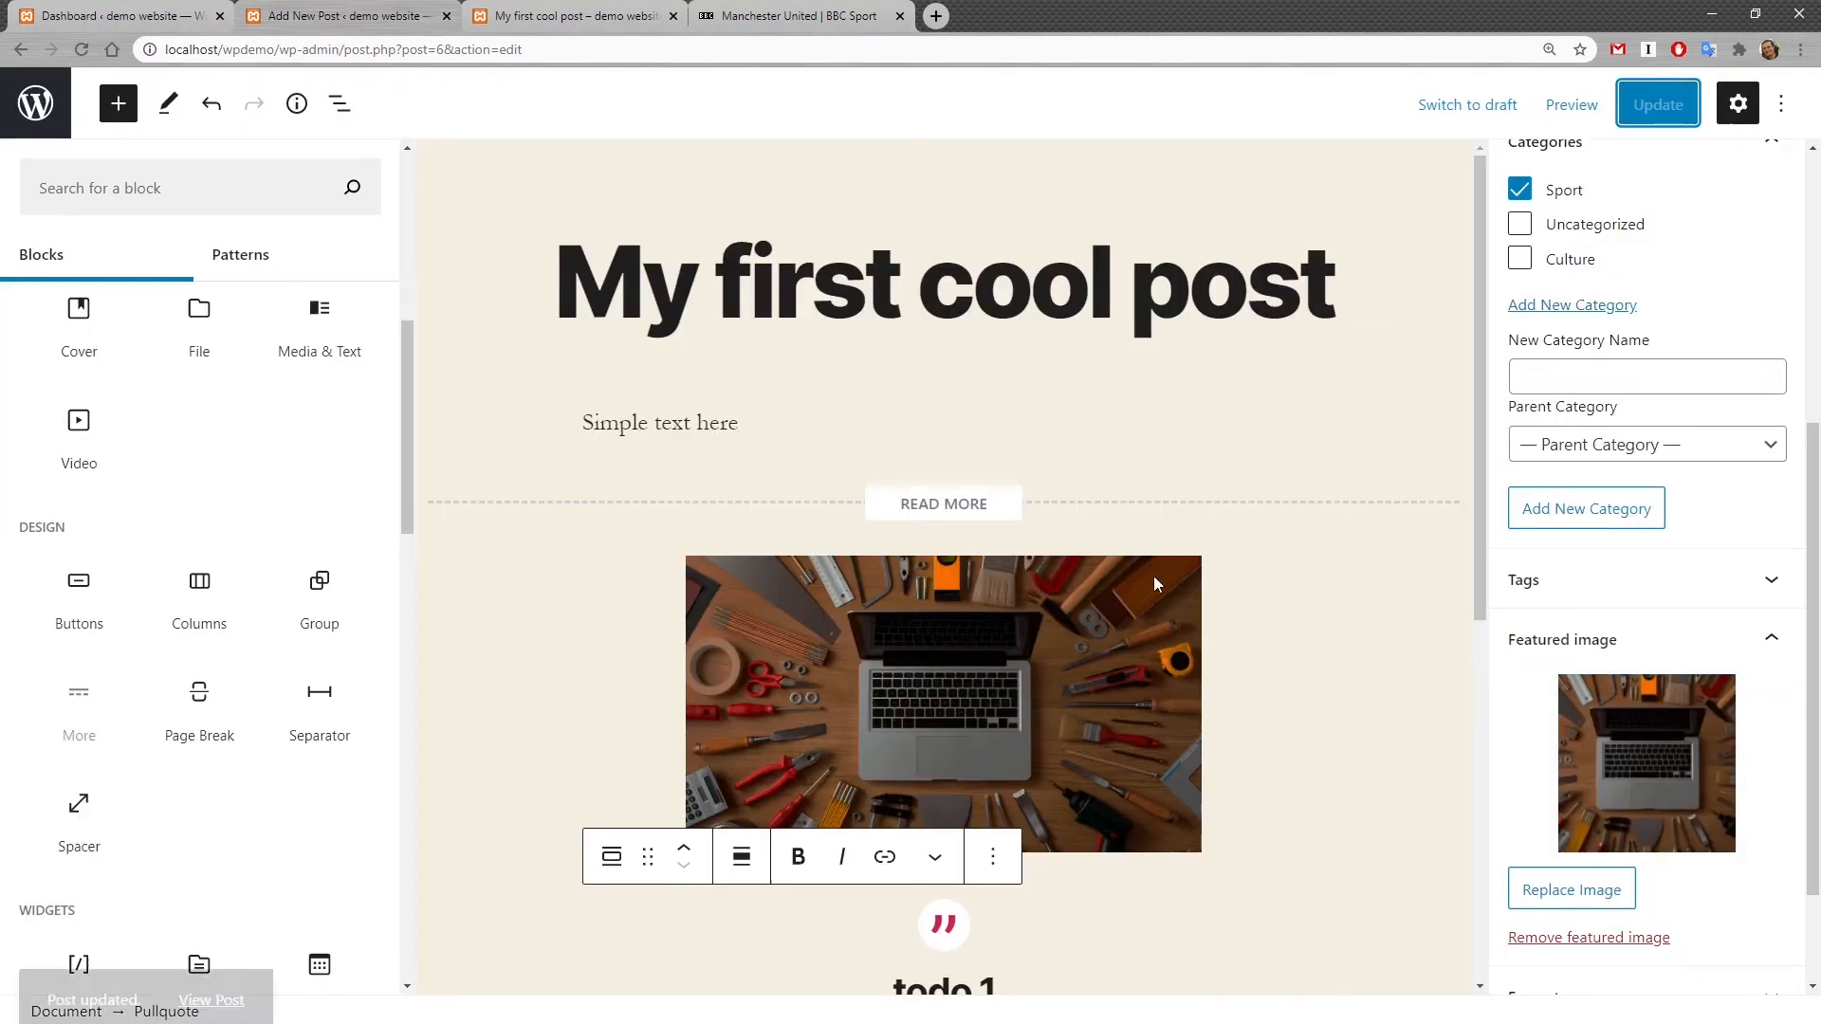
left_click(512, 11)
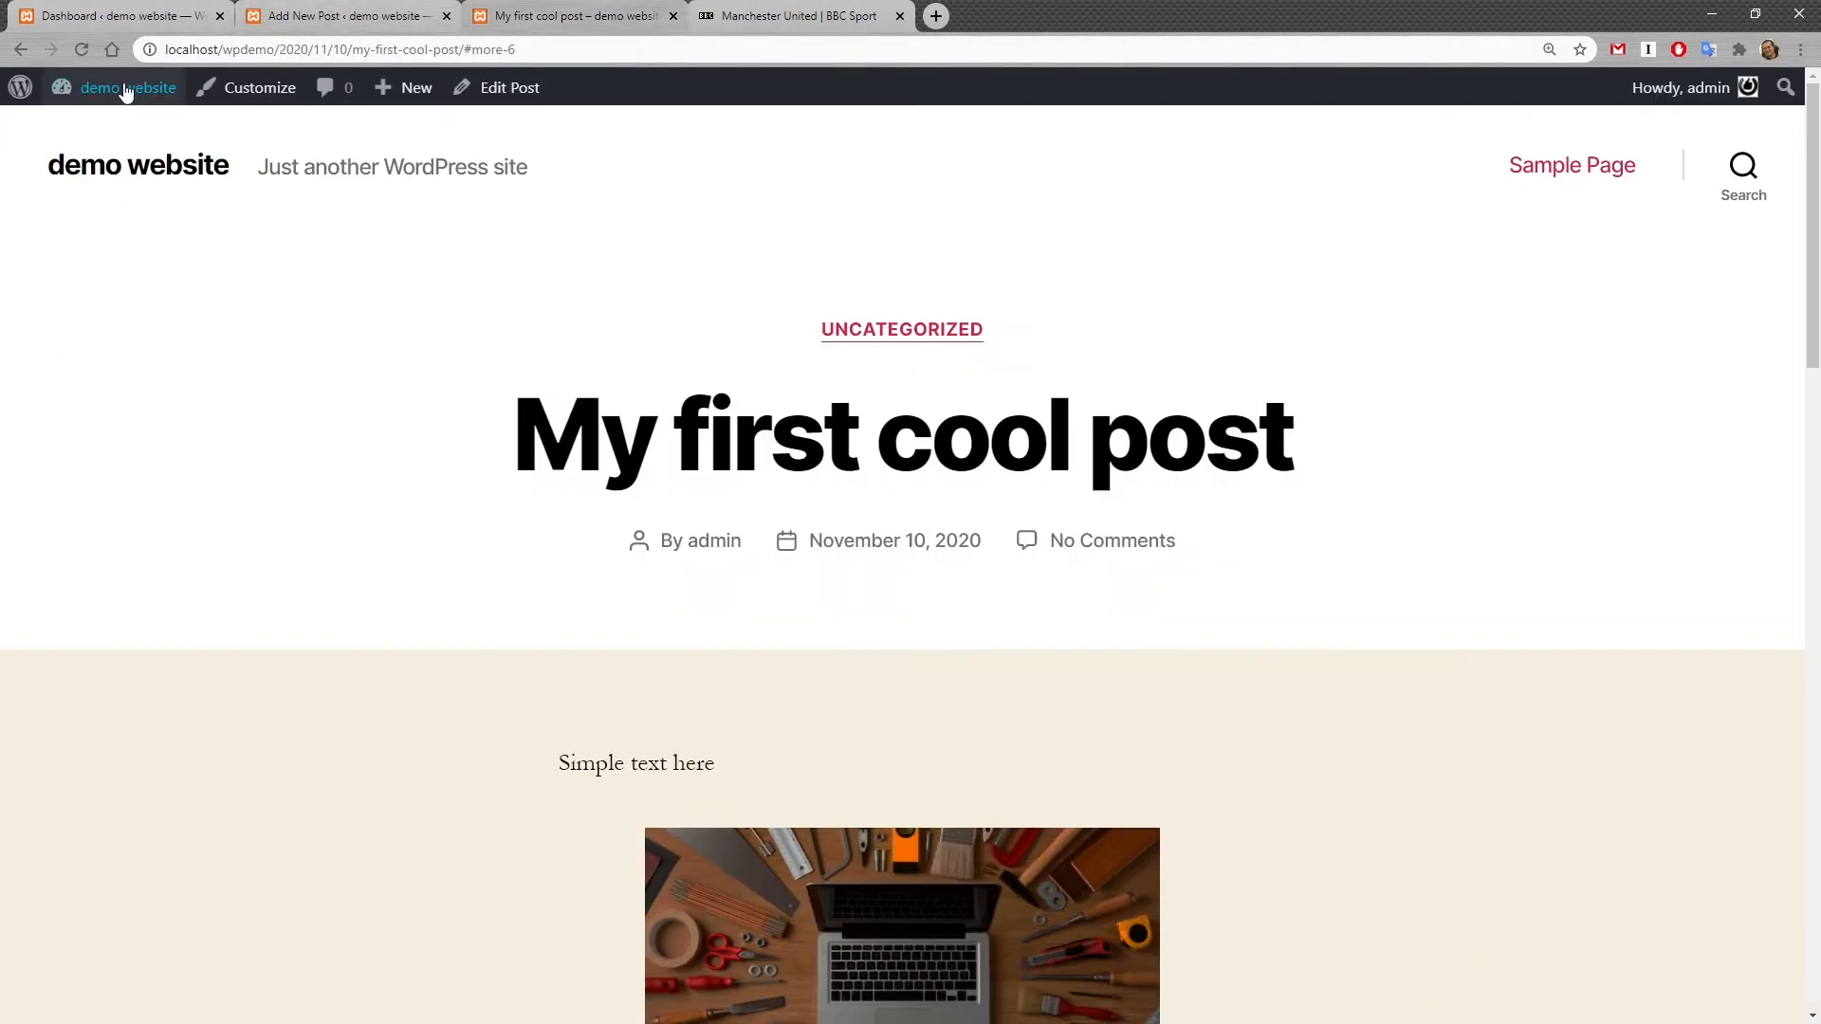
mouse_move(60, 71)
left_click(81, 50)
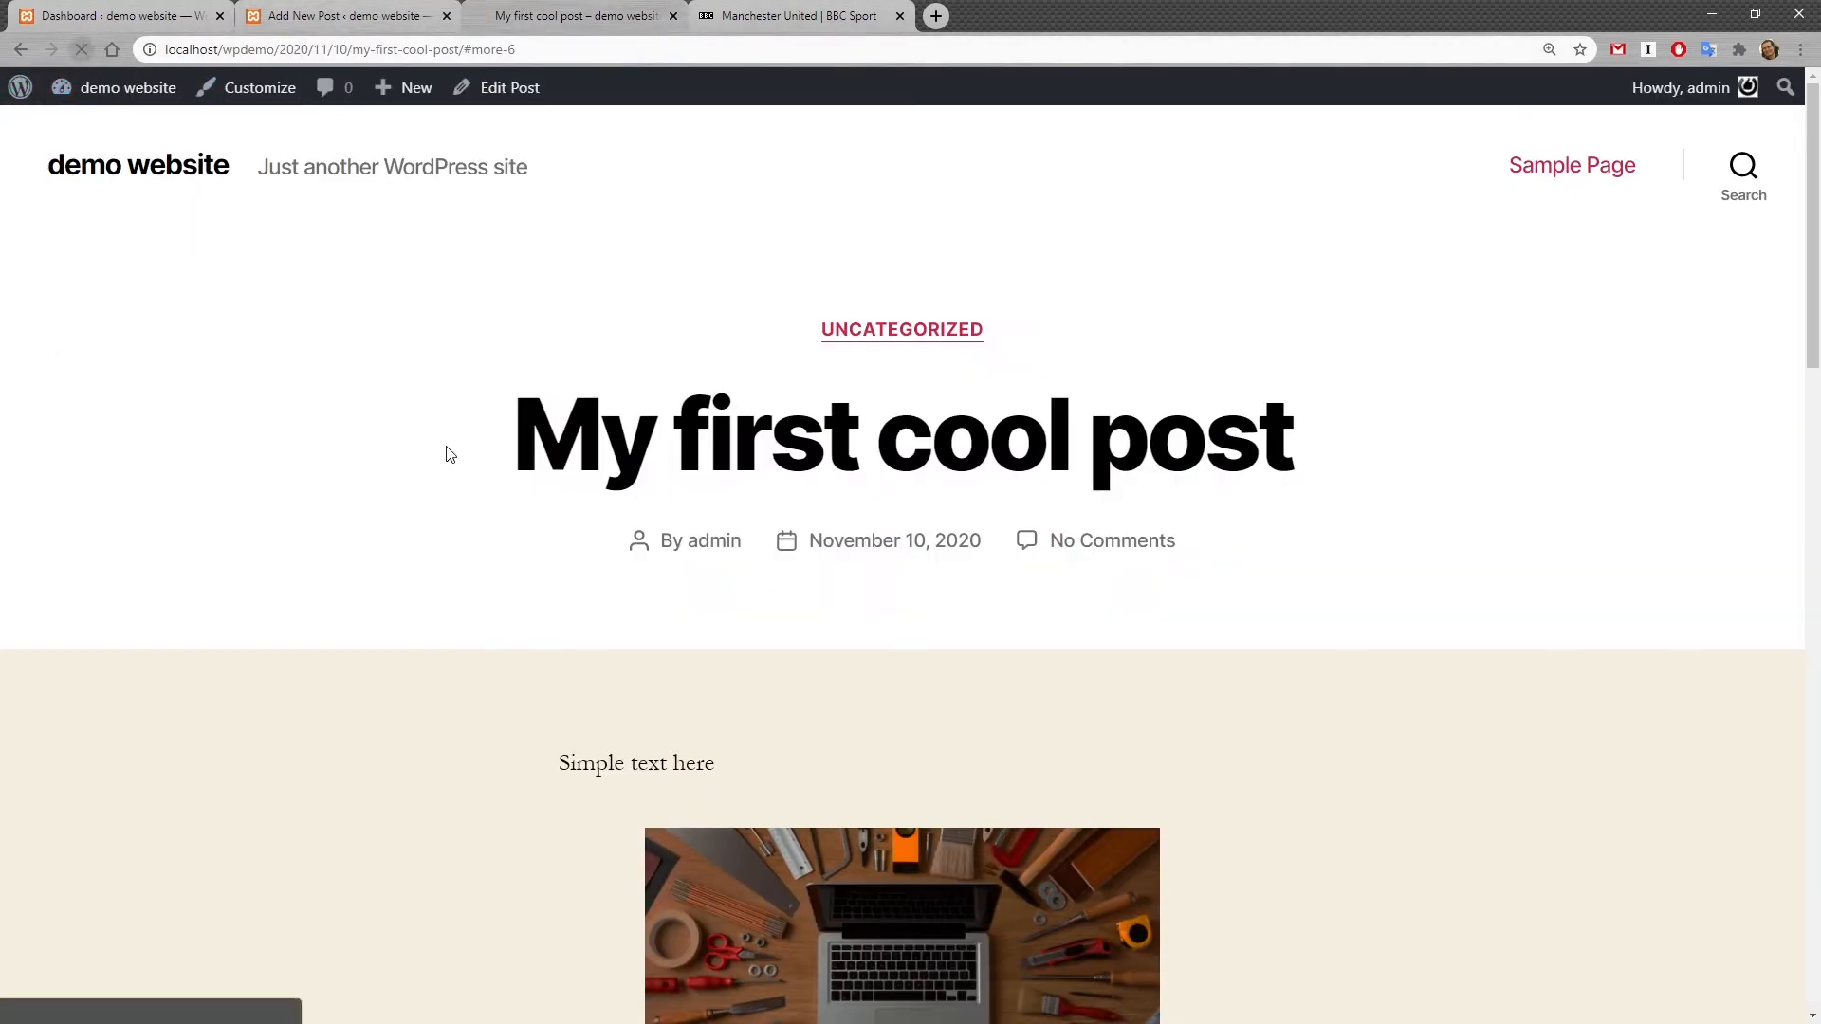
scroll(508, 486, "down", 8)
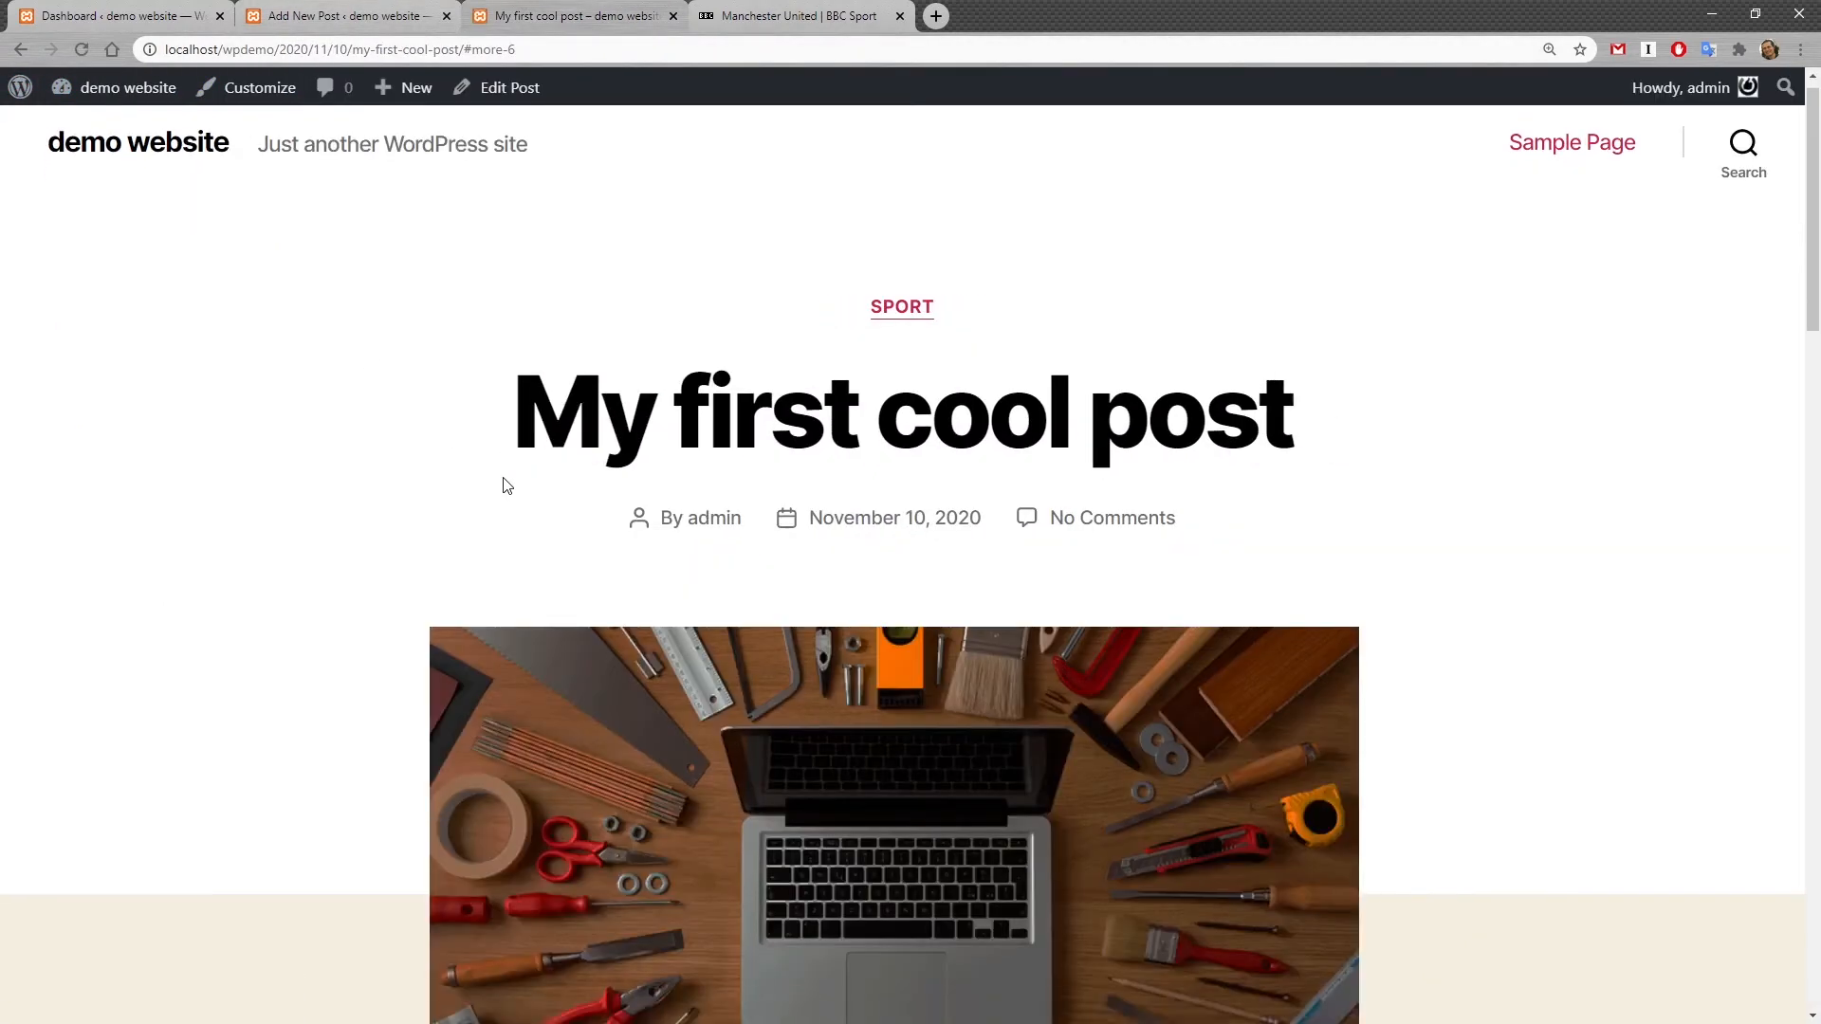
scroll(901, 731, "up", 2)
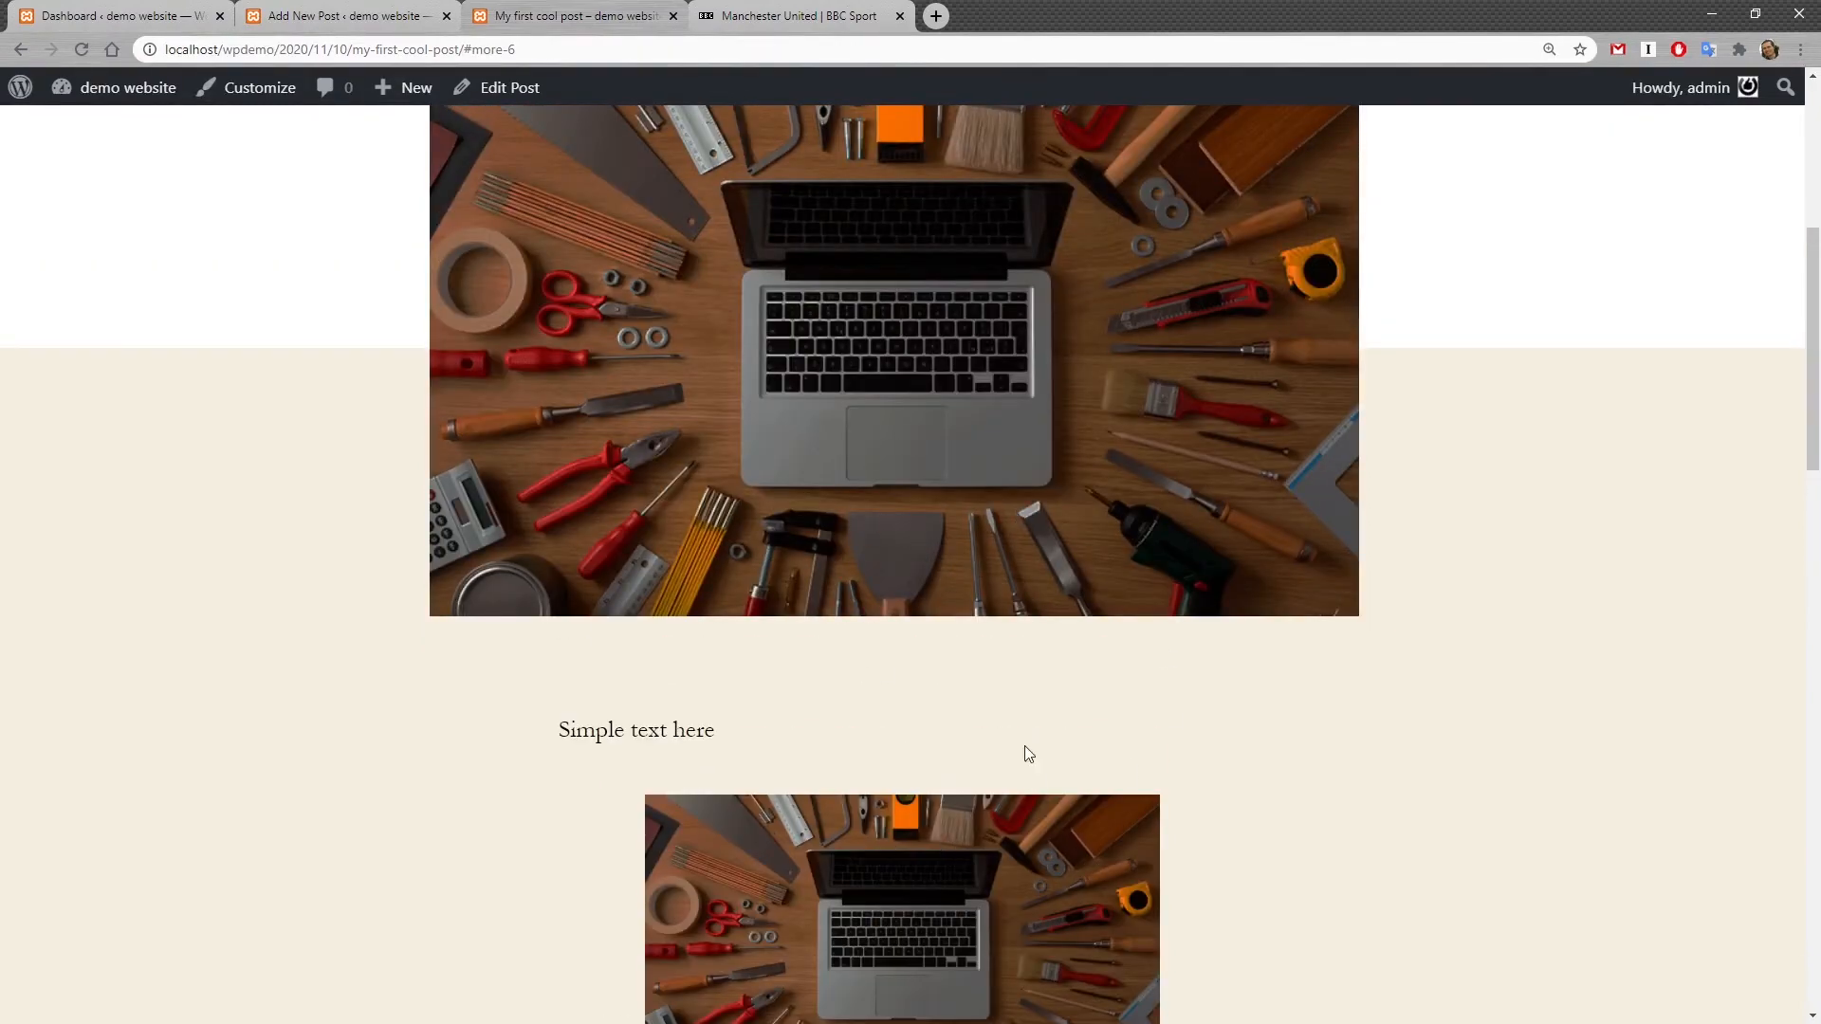
scroll(863, 635, "up", 3)
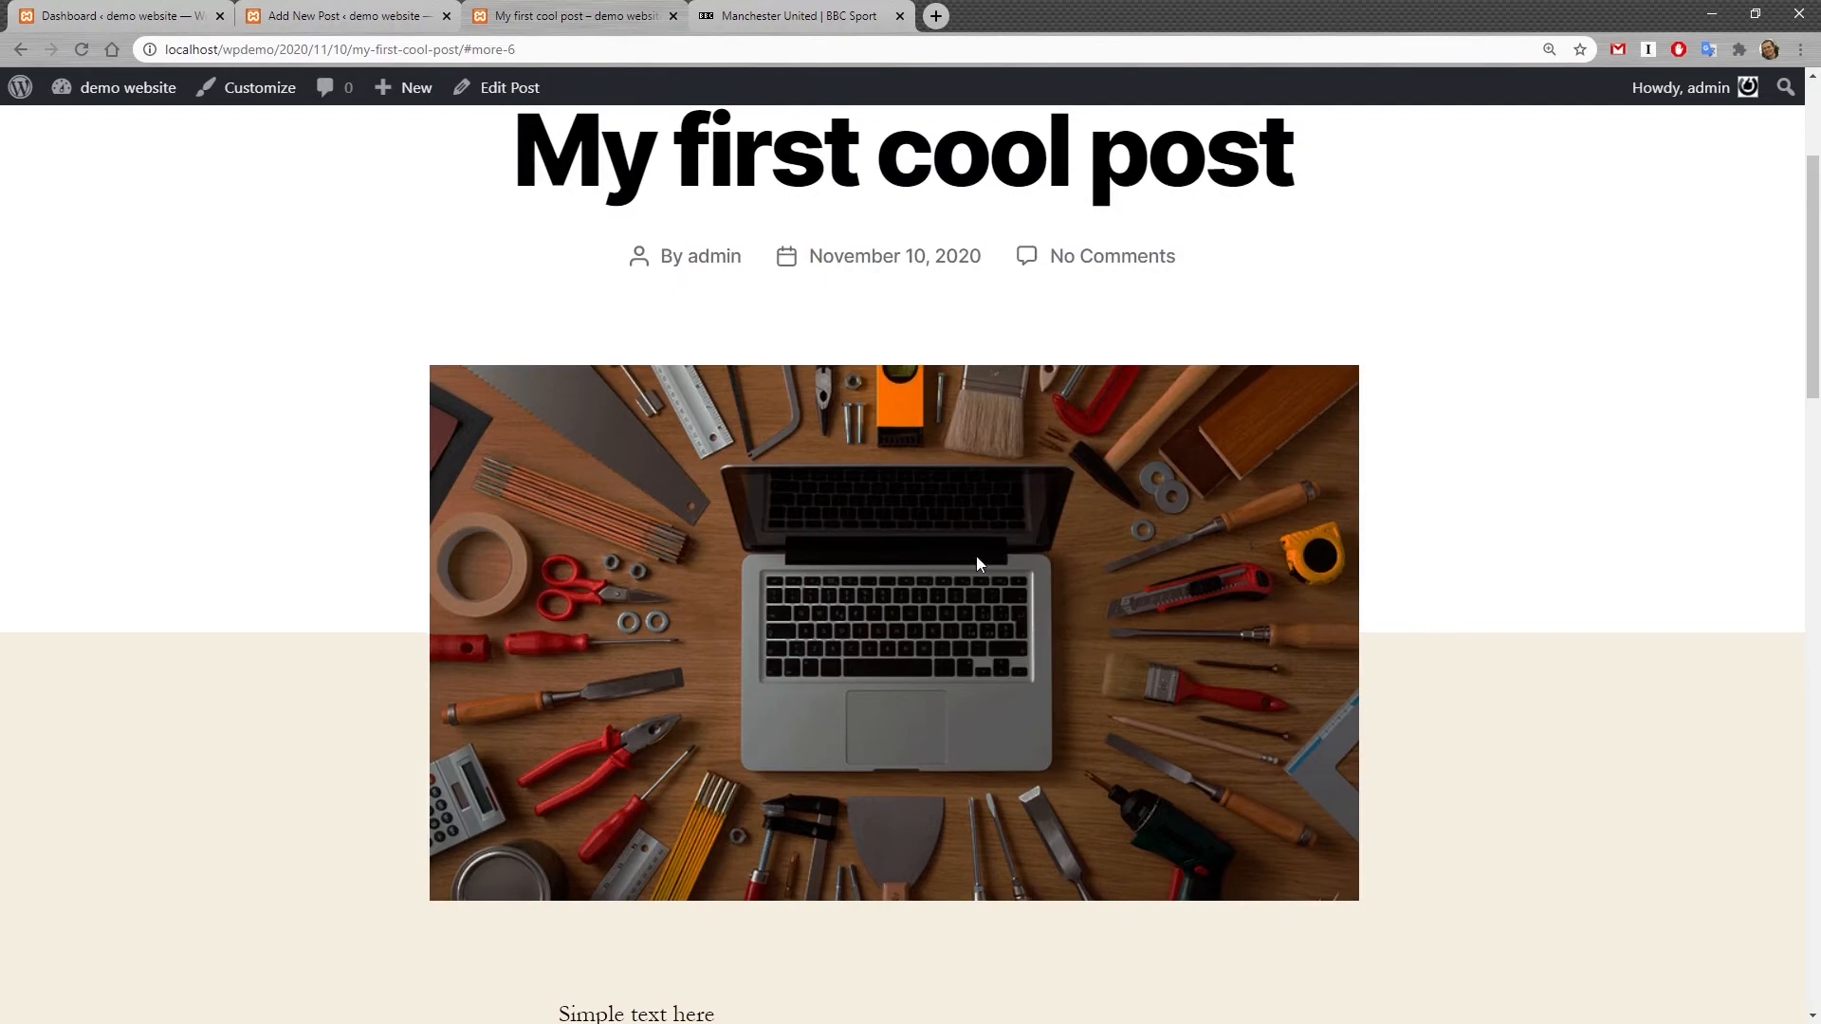
scroll(978, 564, "down", 4)
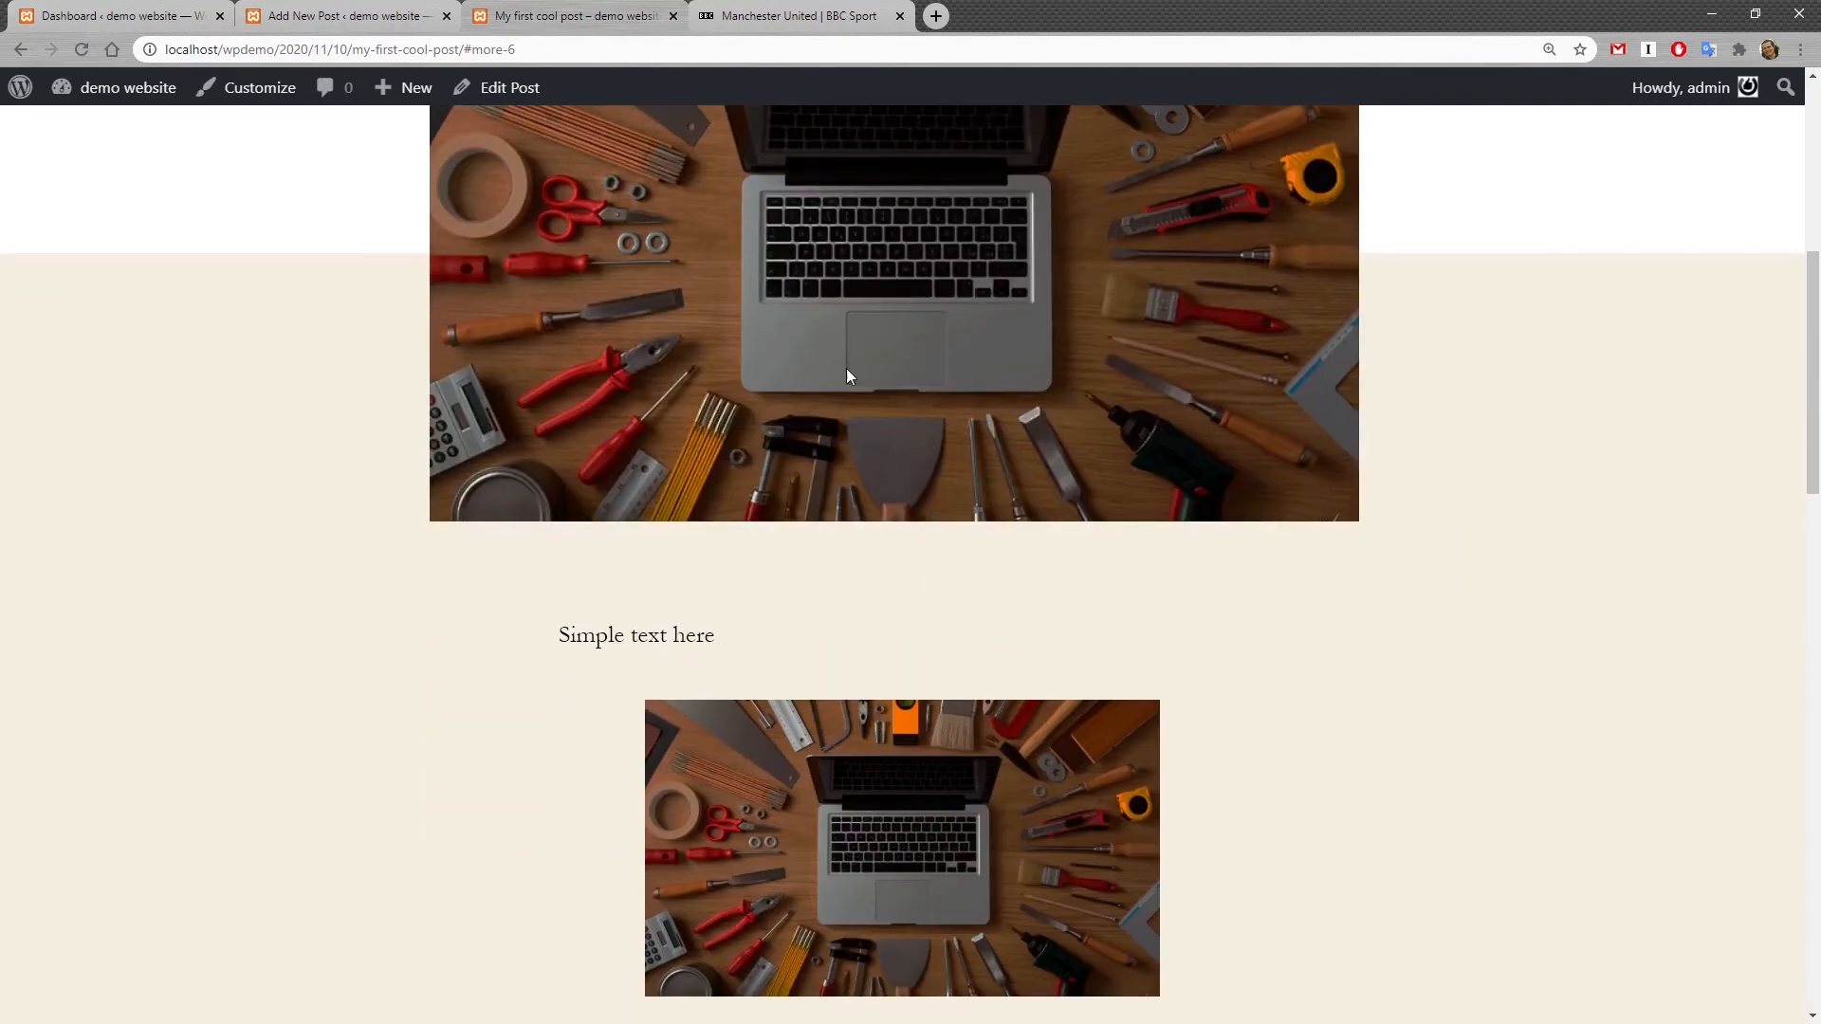
scroll(933, 788, "down", 3)
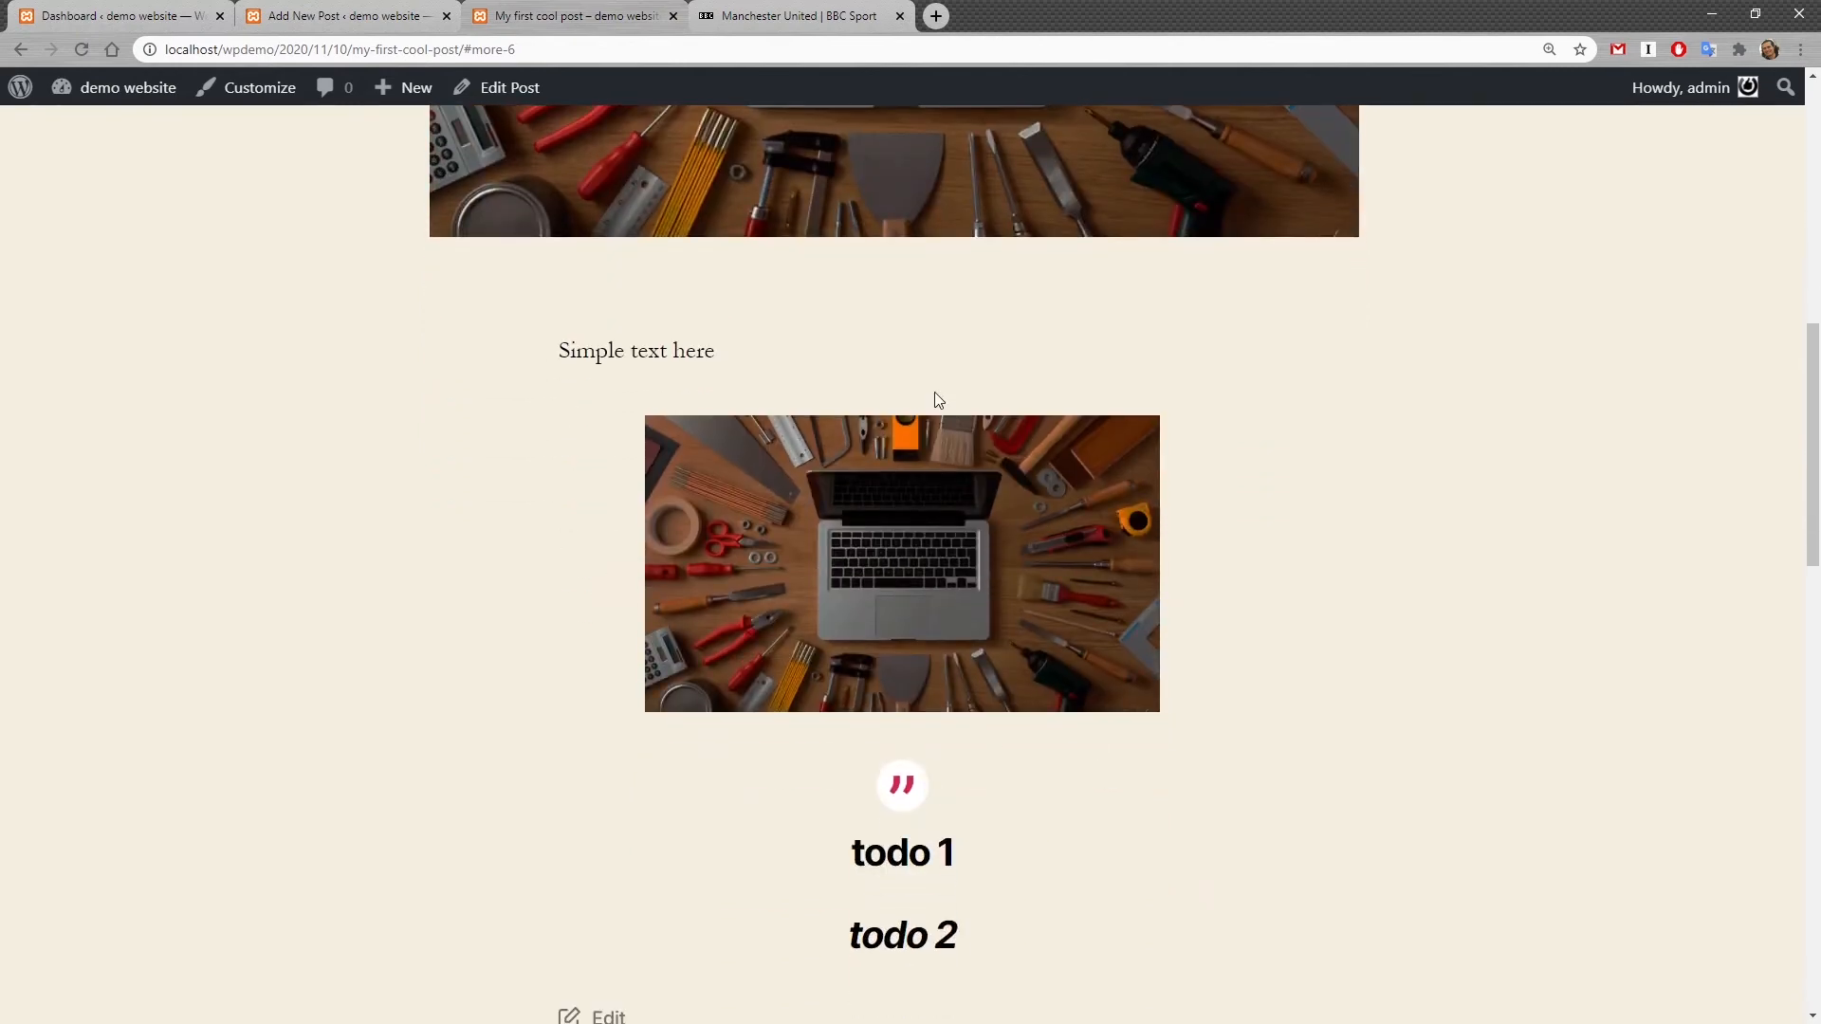
Step: Open the site's home page and review how the post appears there
left_click(674, 82)
left_click(134, 167)
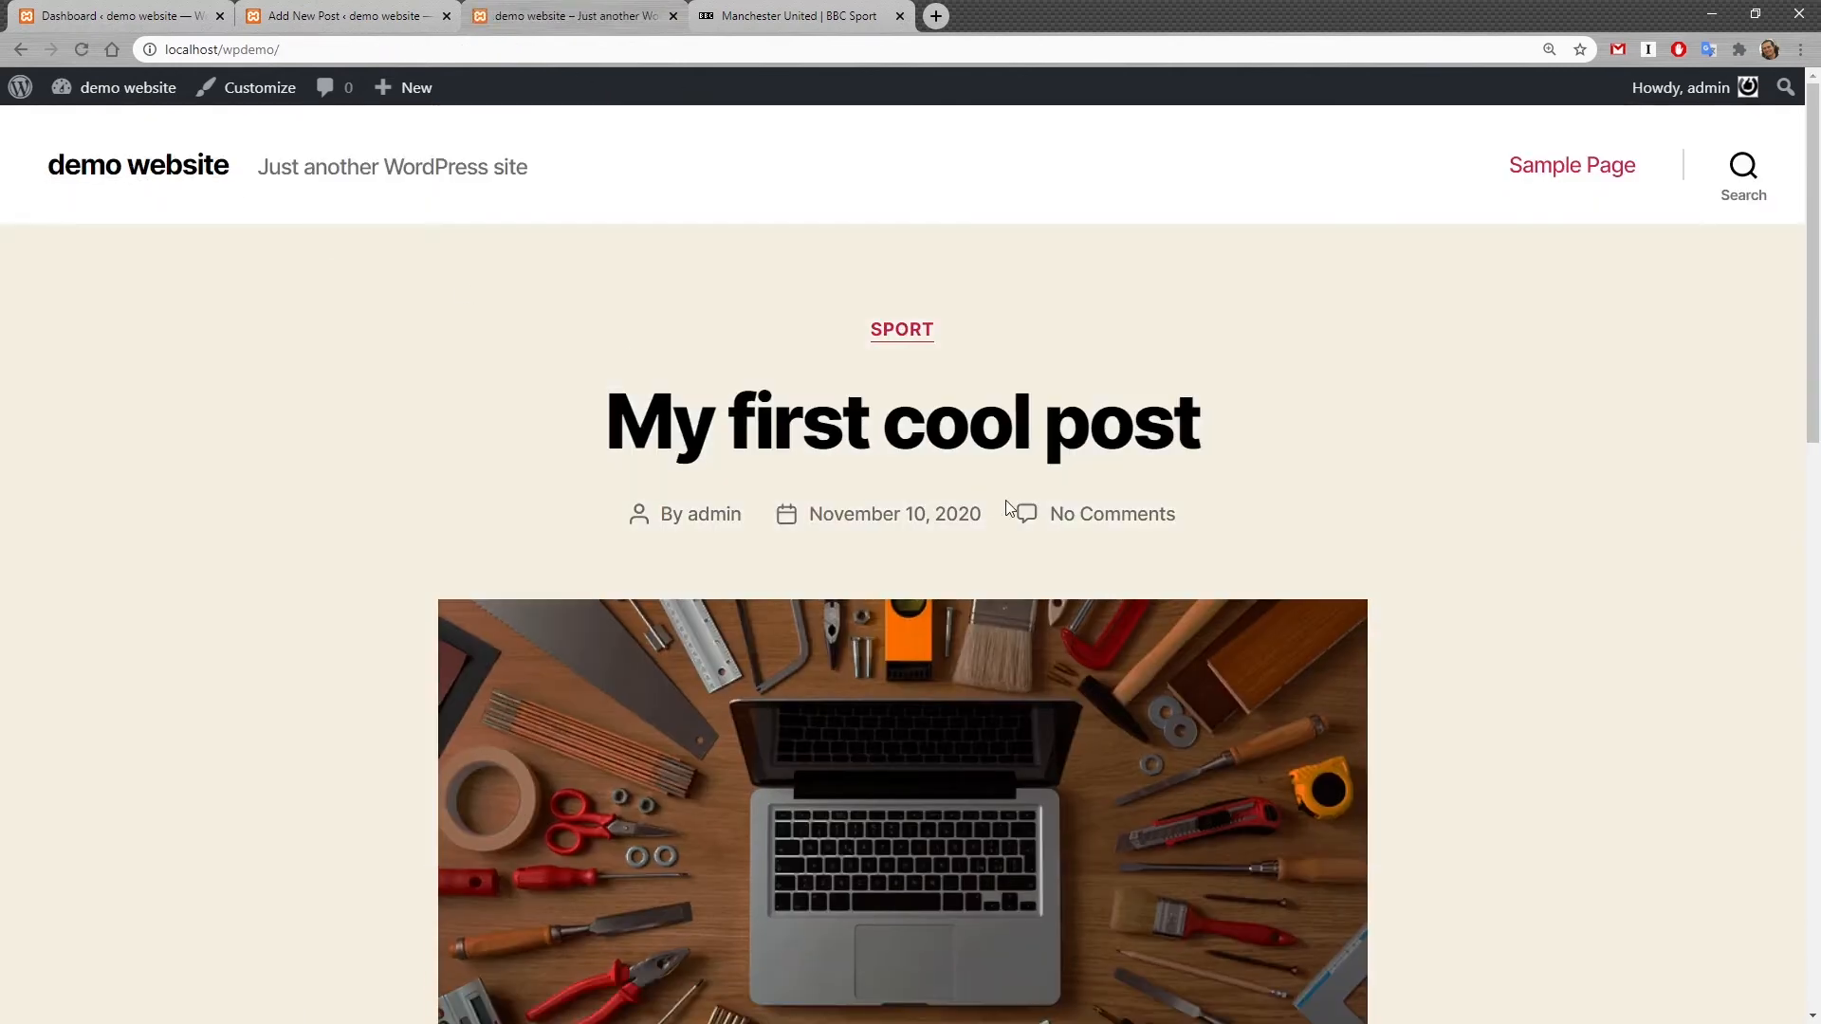
scroll(1485, 567, "down", 5)
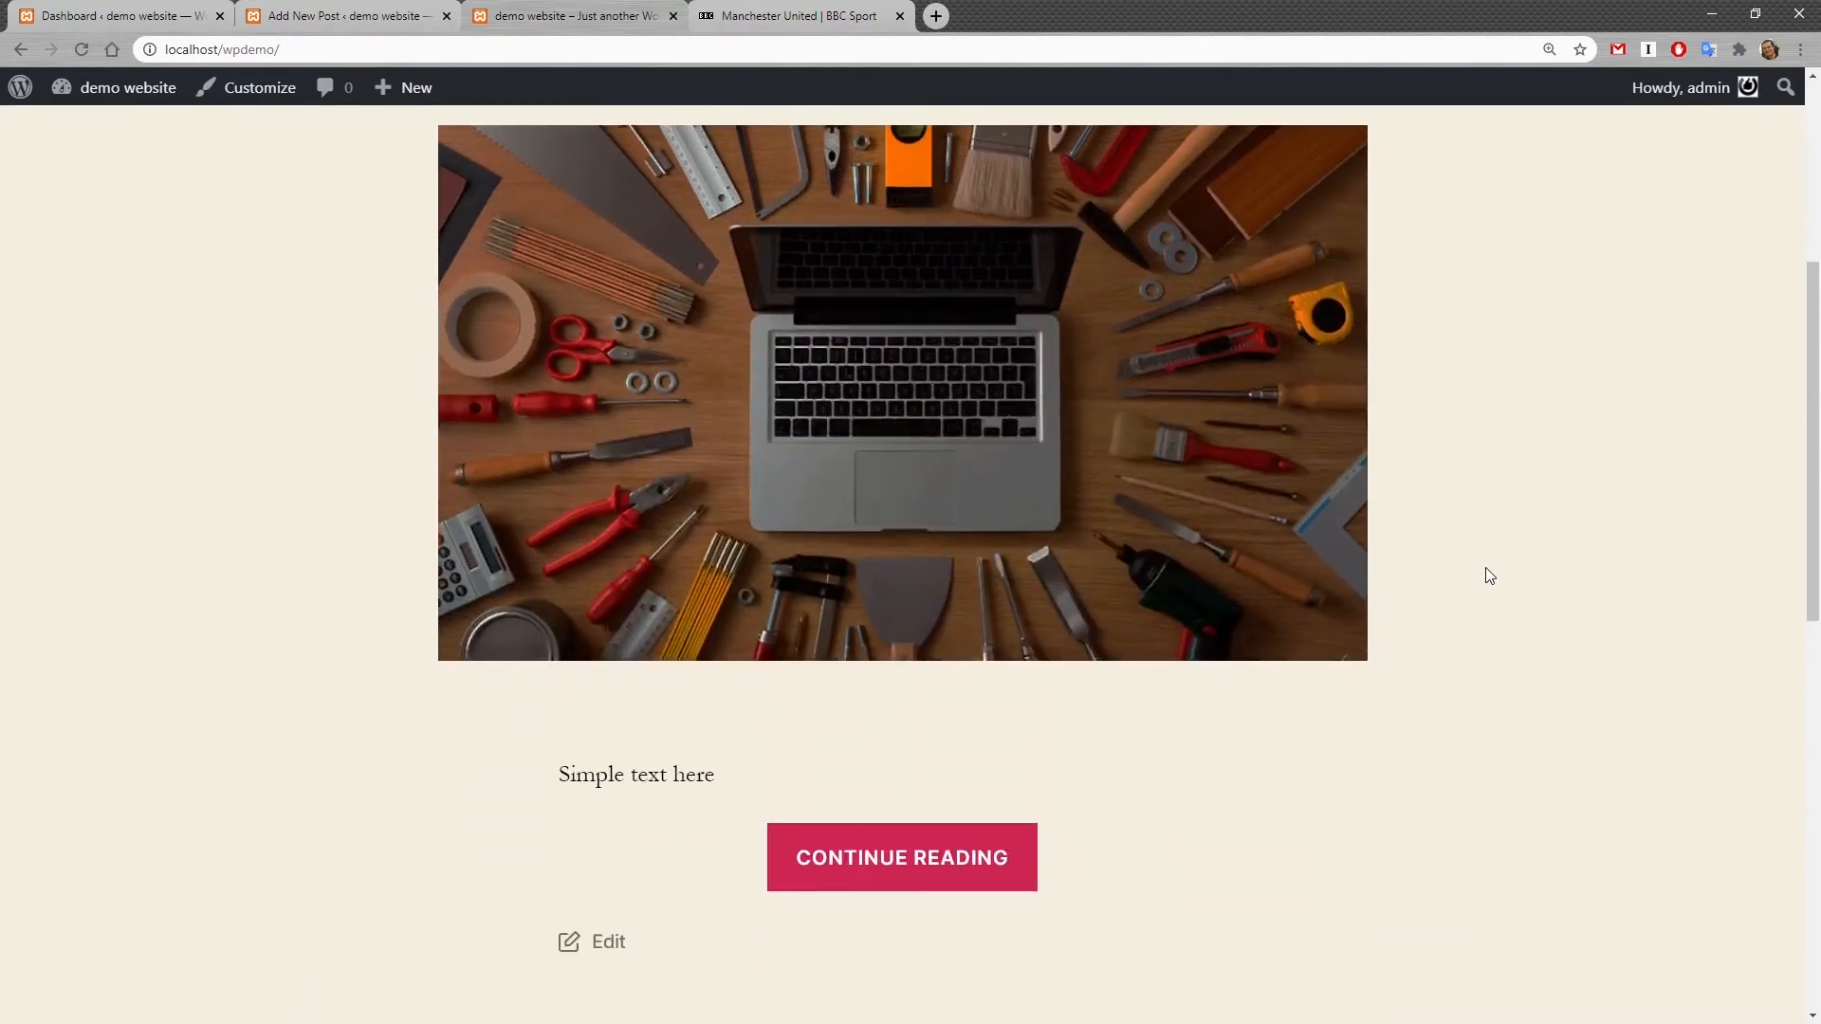
scroll(1485, 567, "up", 5)
scroll(1143, 704, "down", 5)
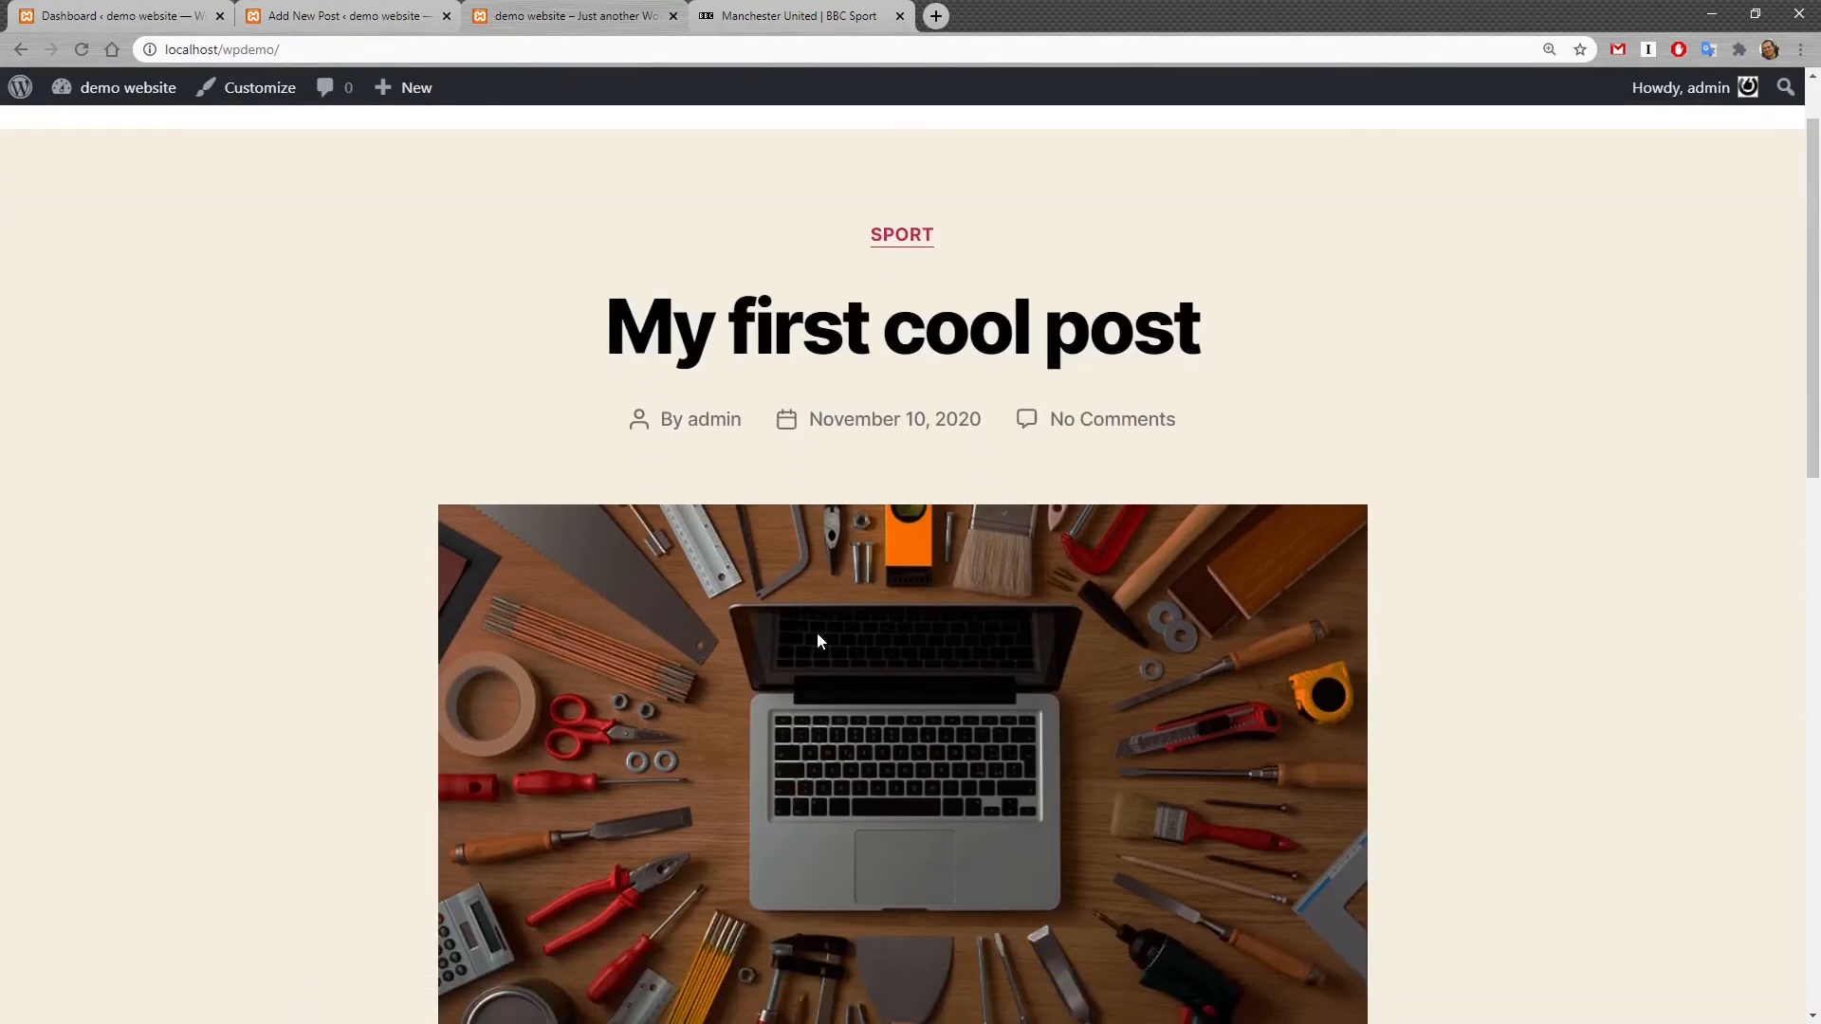
scroll(1004, 651, "up", 3)
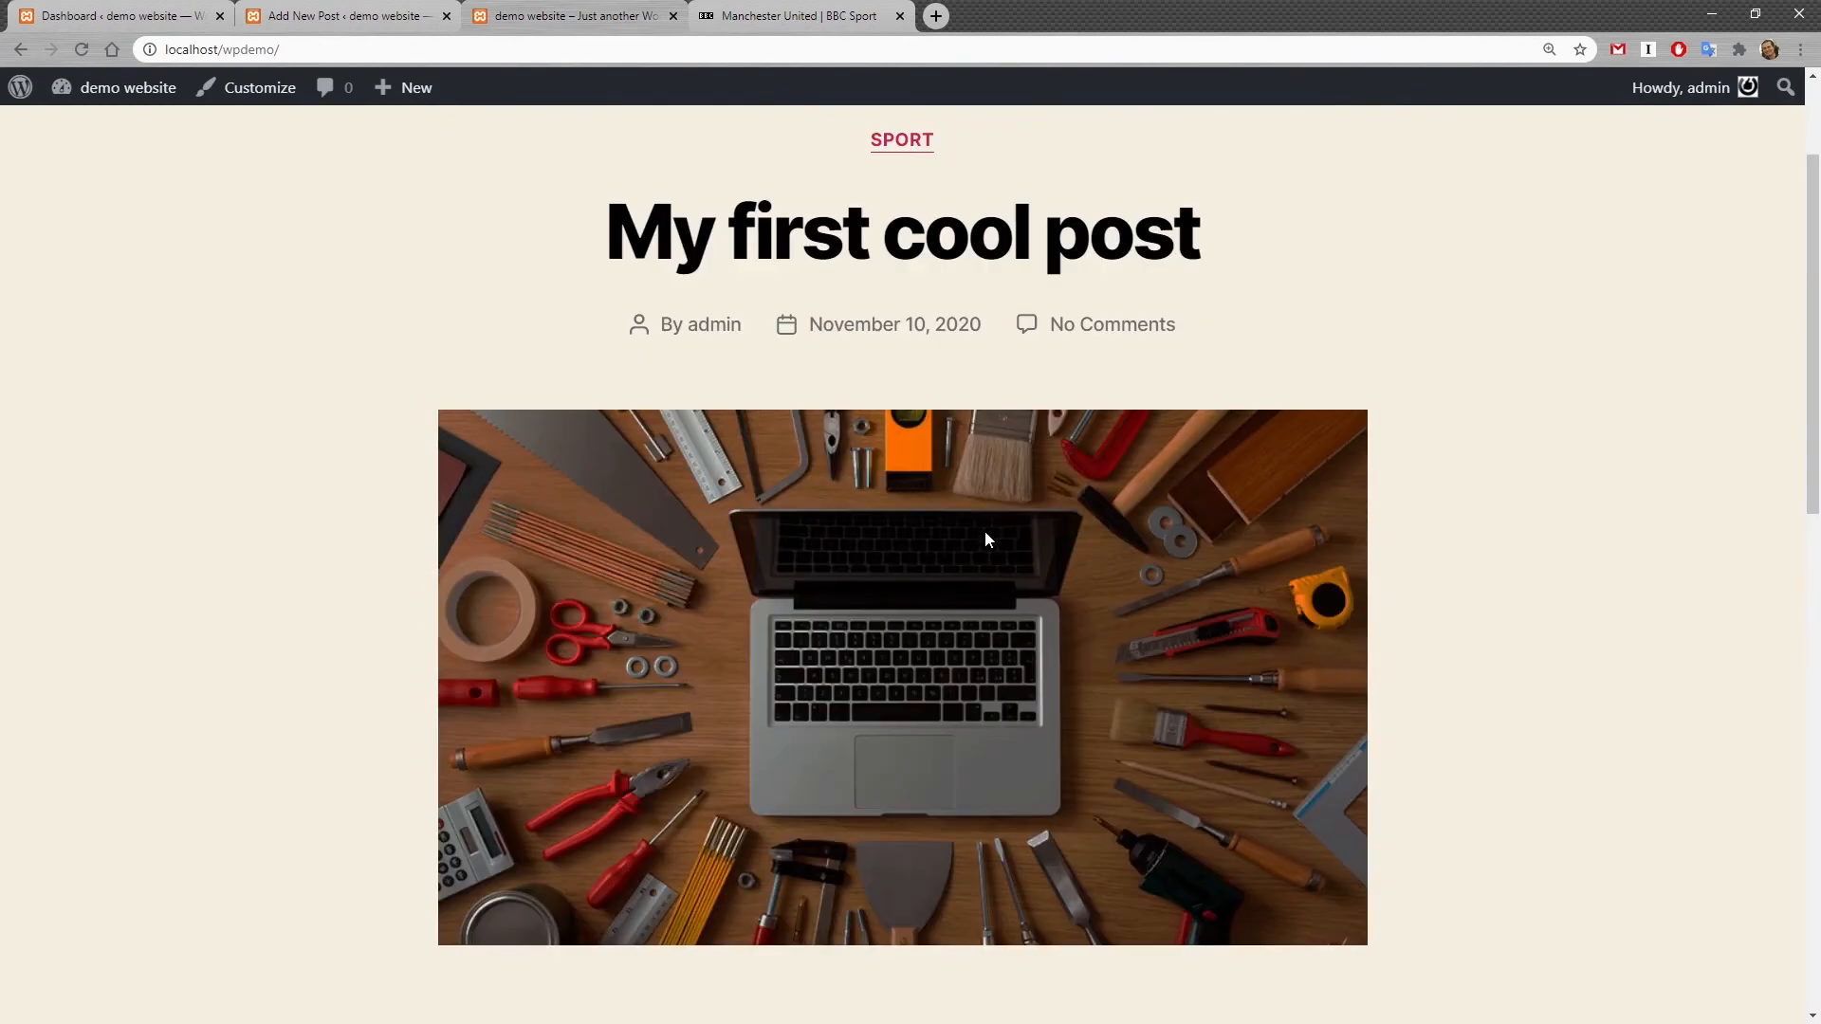
Step: Return to the post editor and examine the title, image and pullquote blocks
left_click(783, 13)
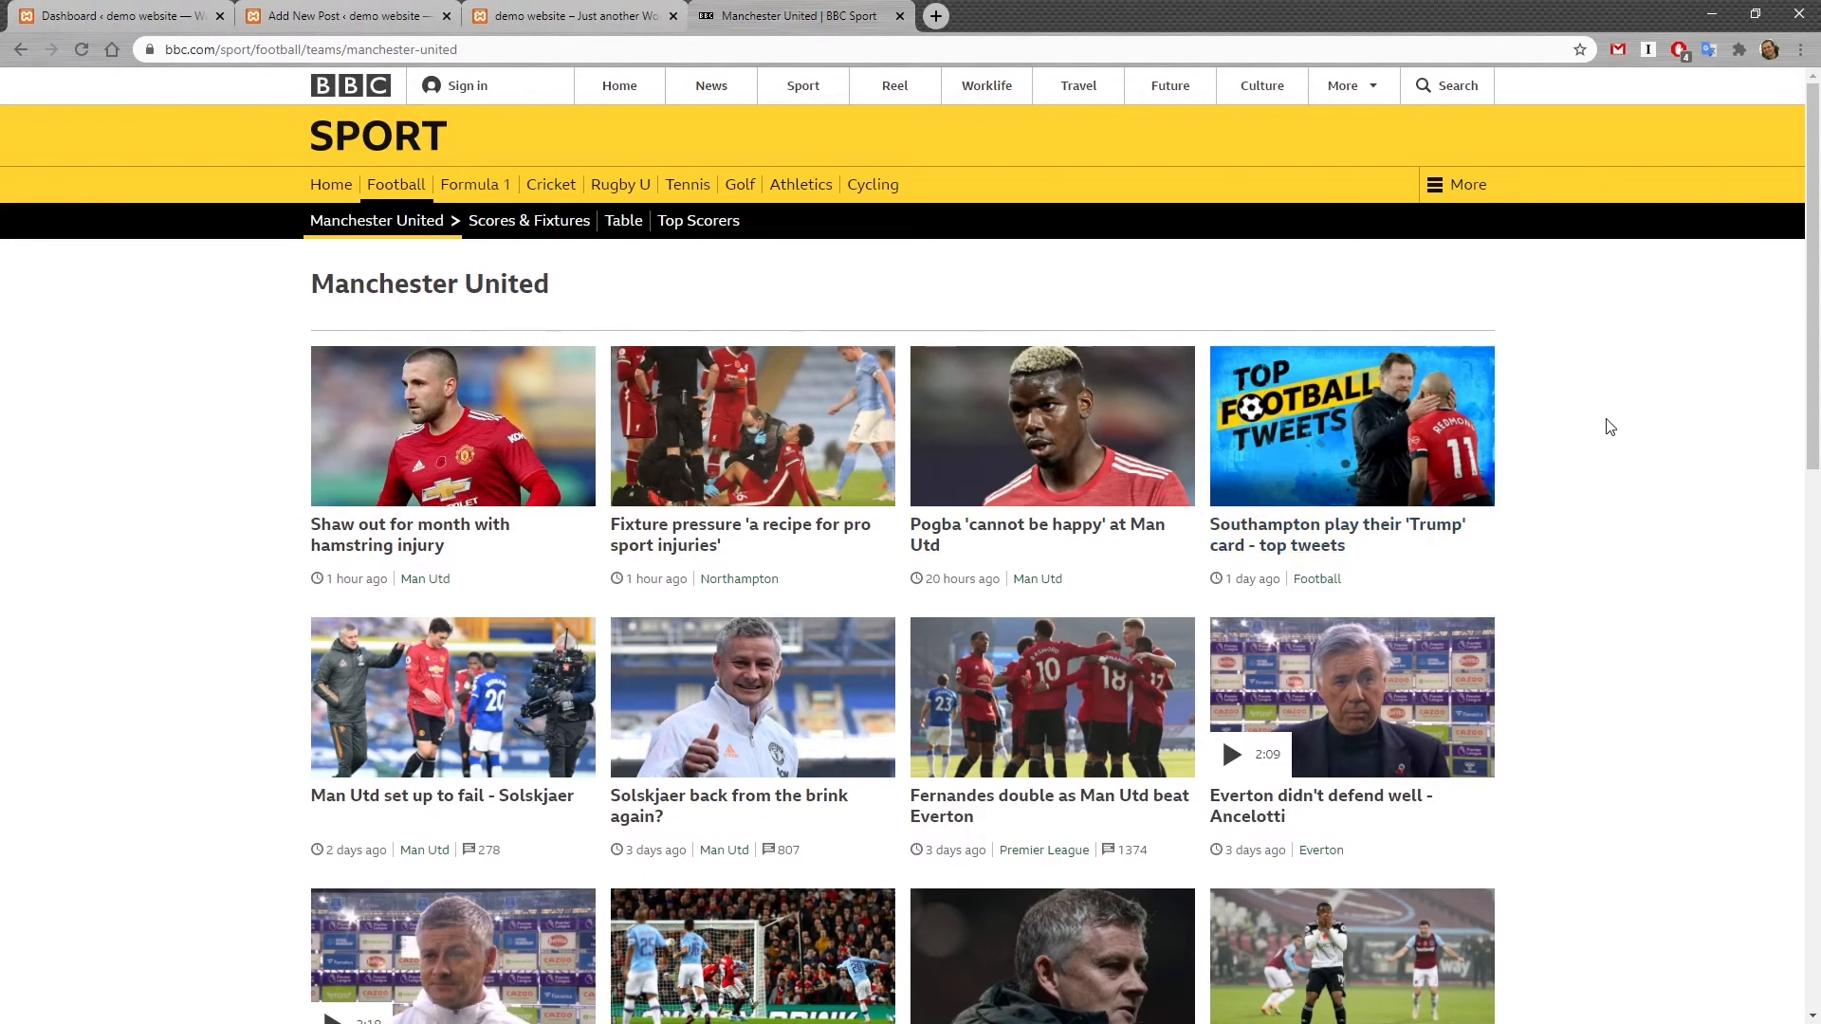
left_click(360, 13)
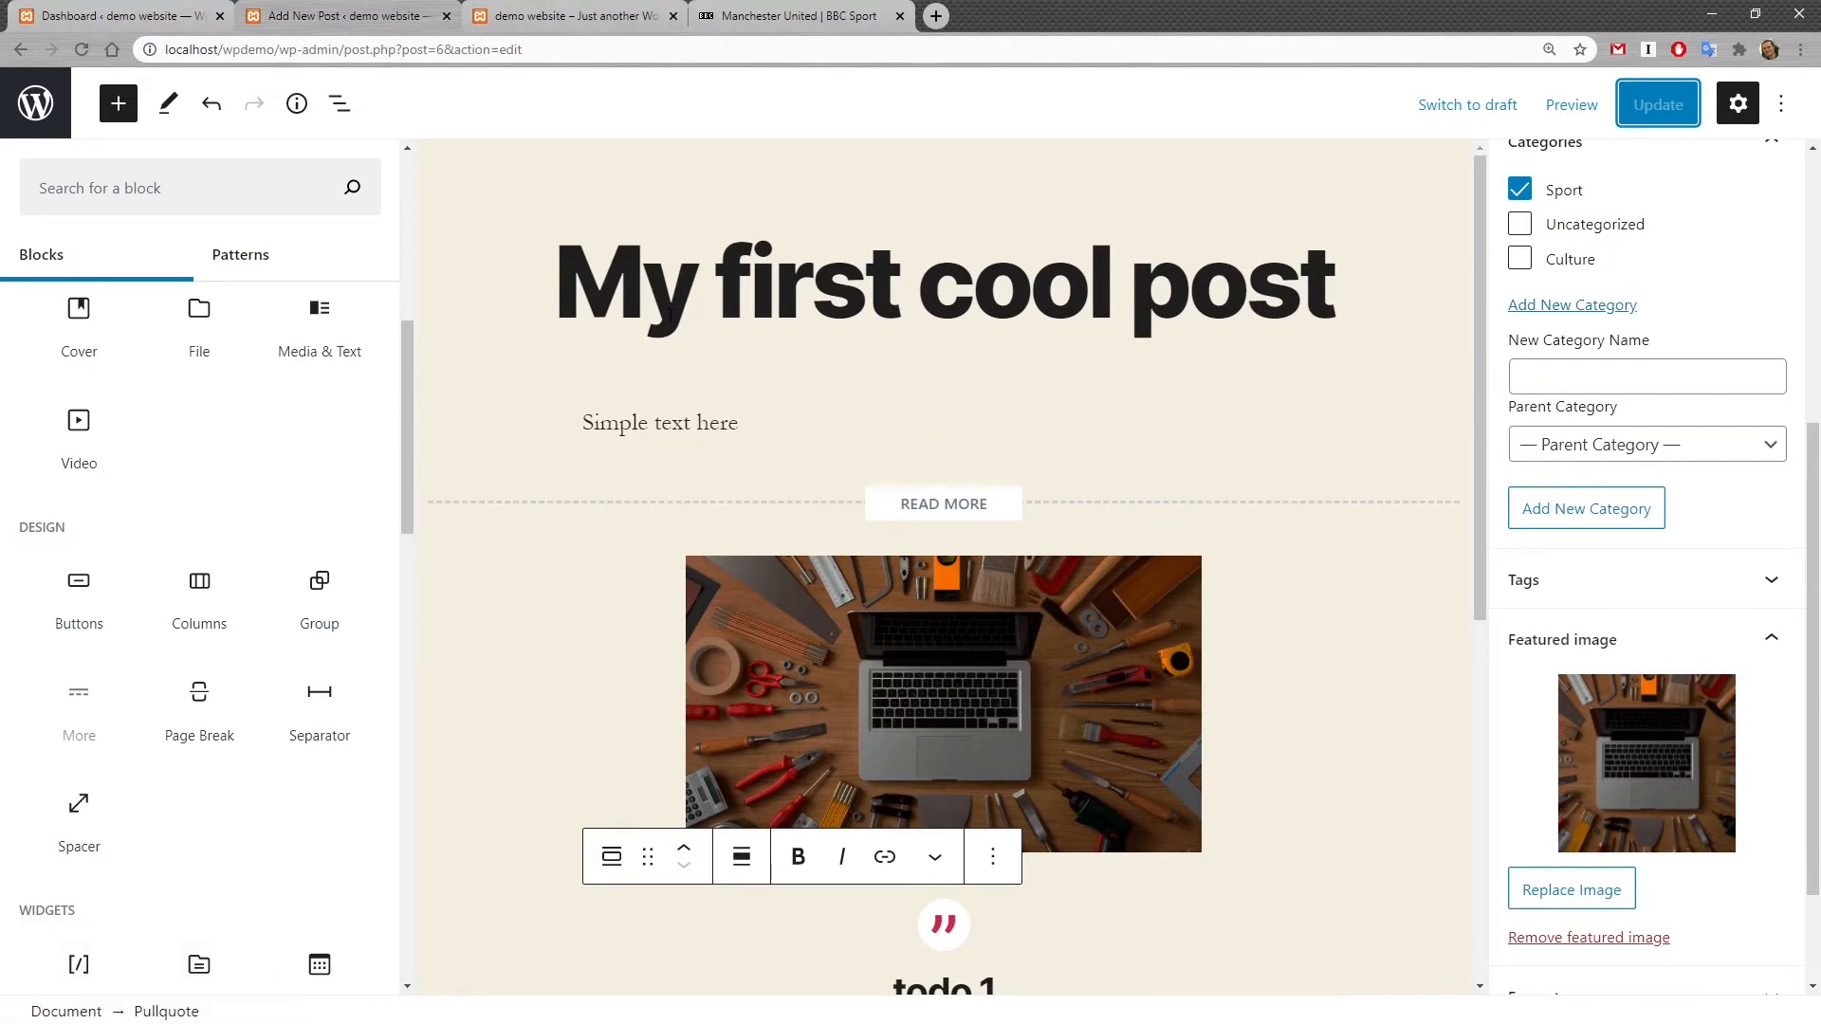
scroll(1317, 415, "down", 3)
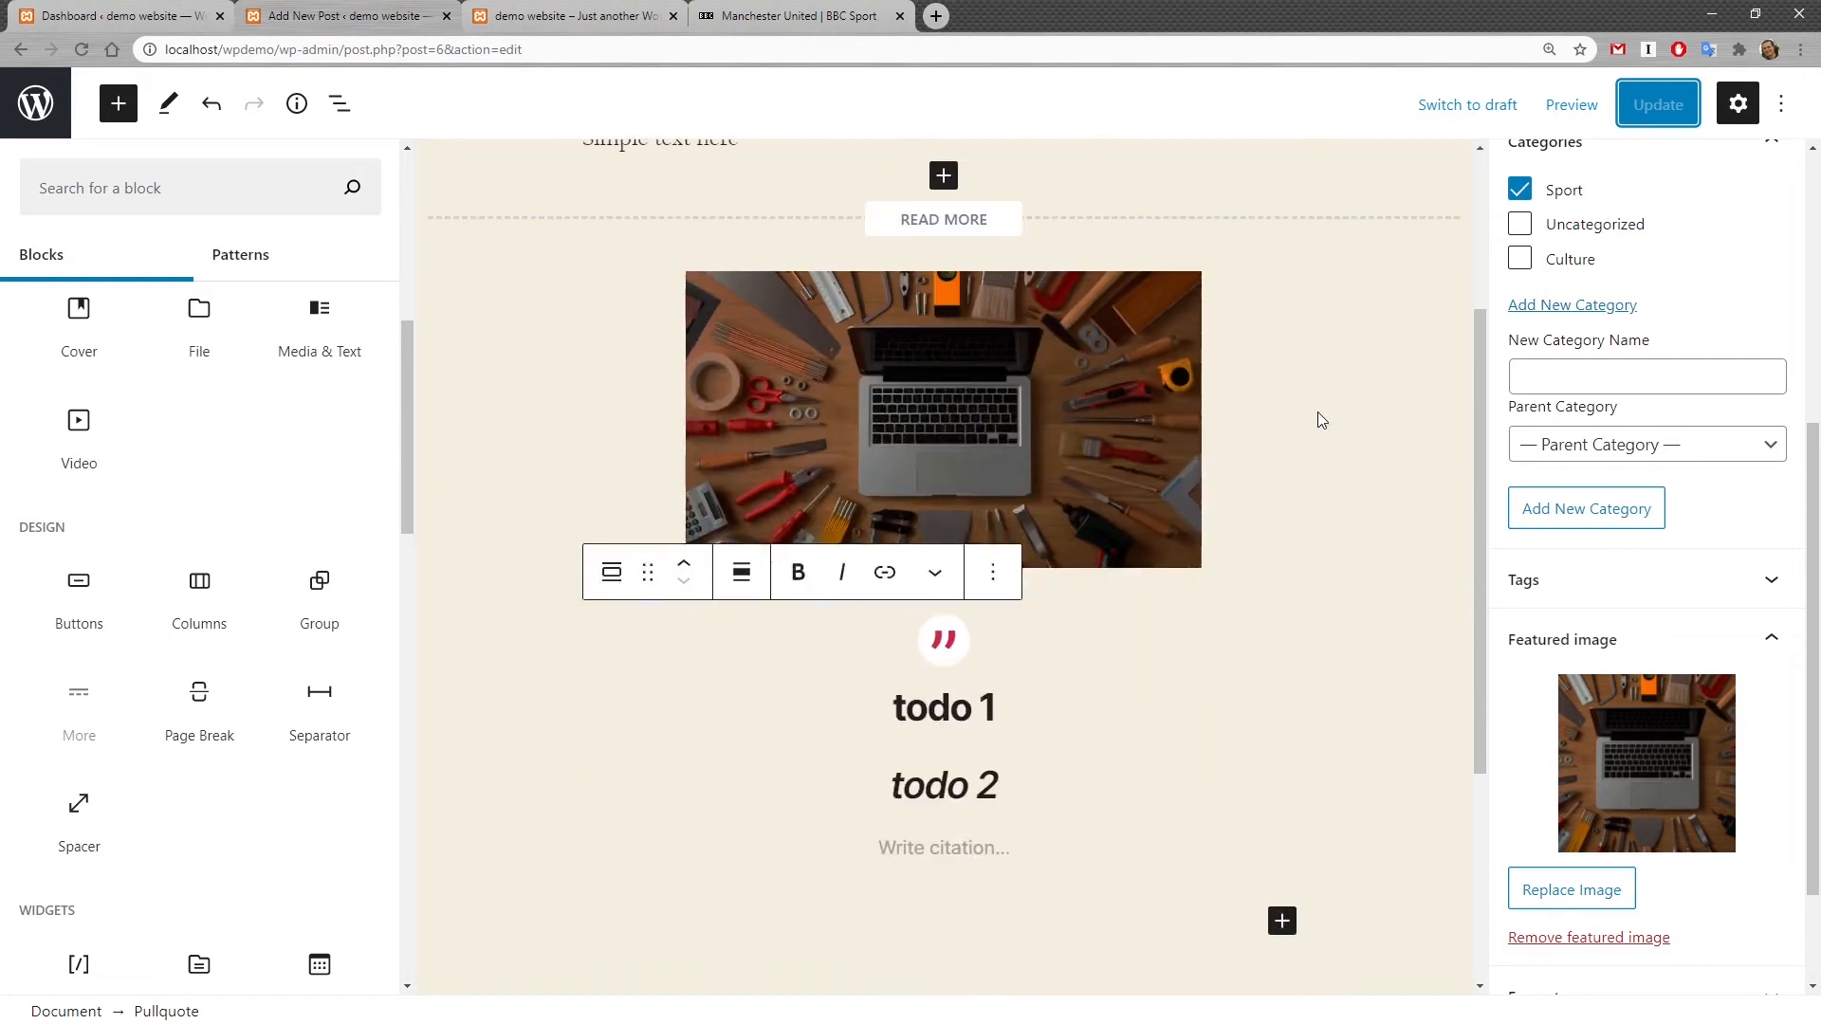
scroll(1317, 412, "up", 3)
scroll(1736, 740, "up", 3)
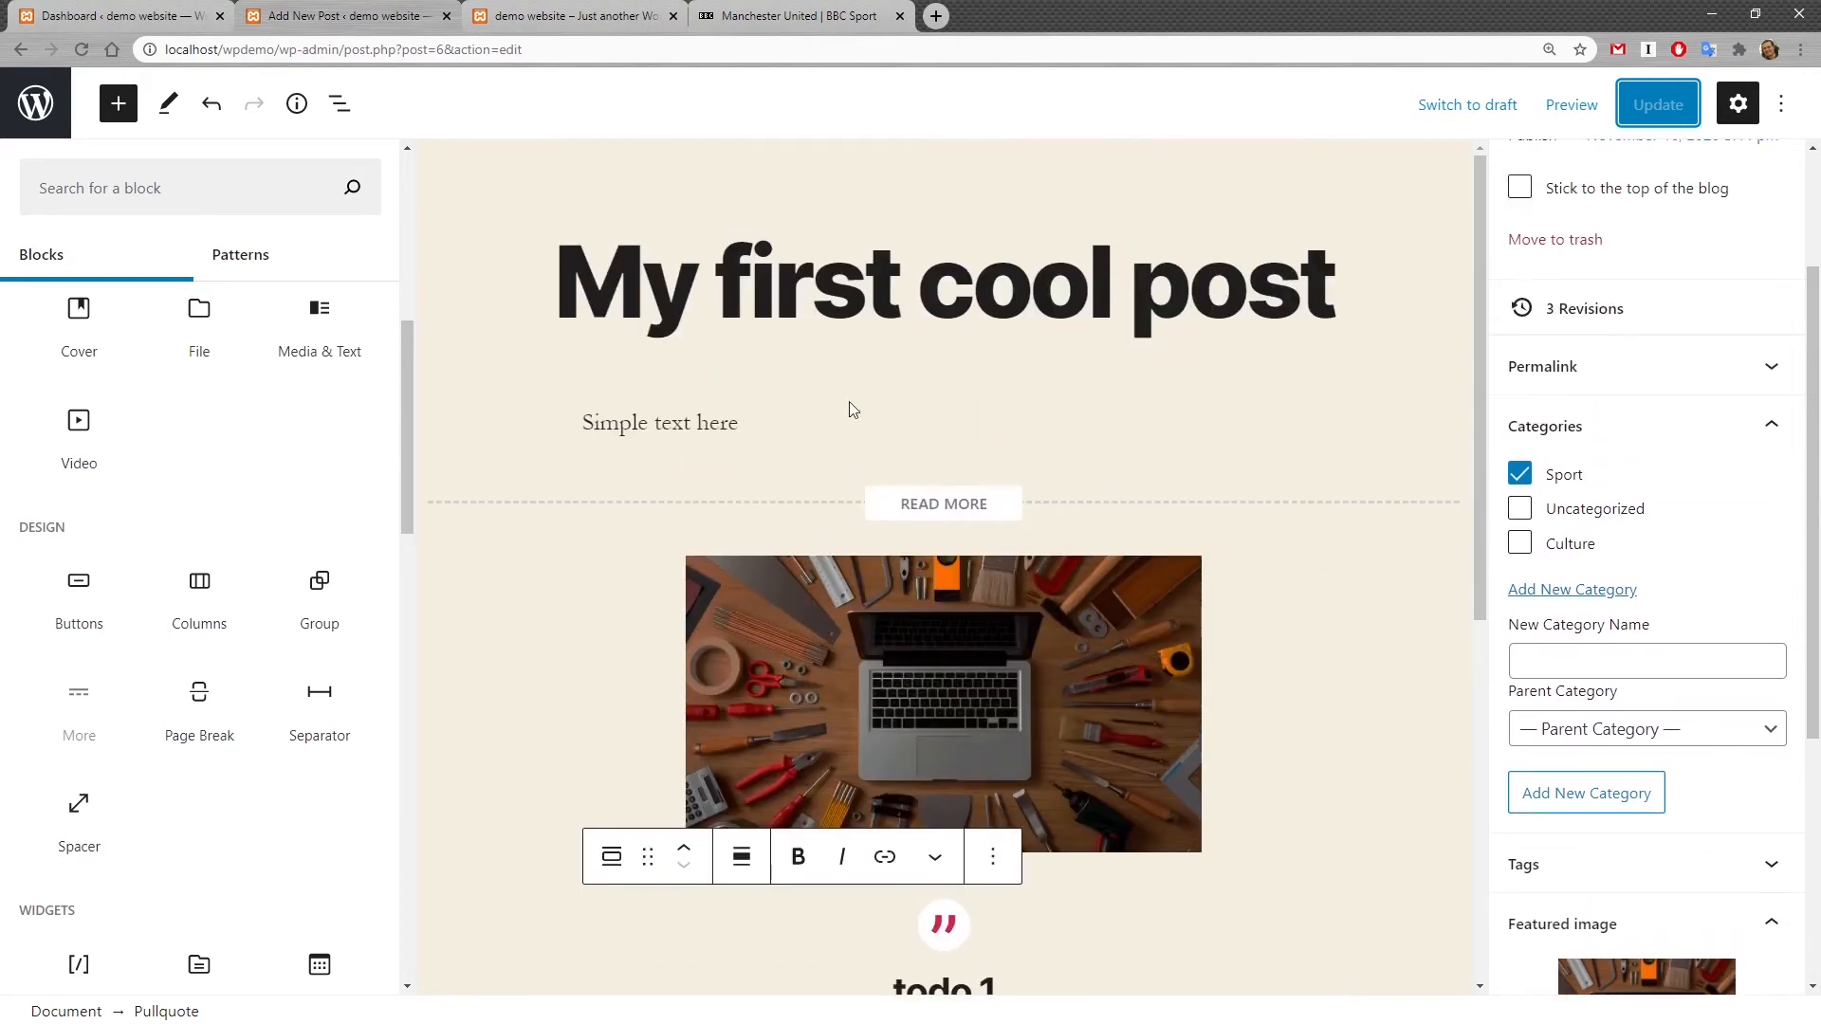
left_click(640, 237)
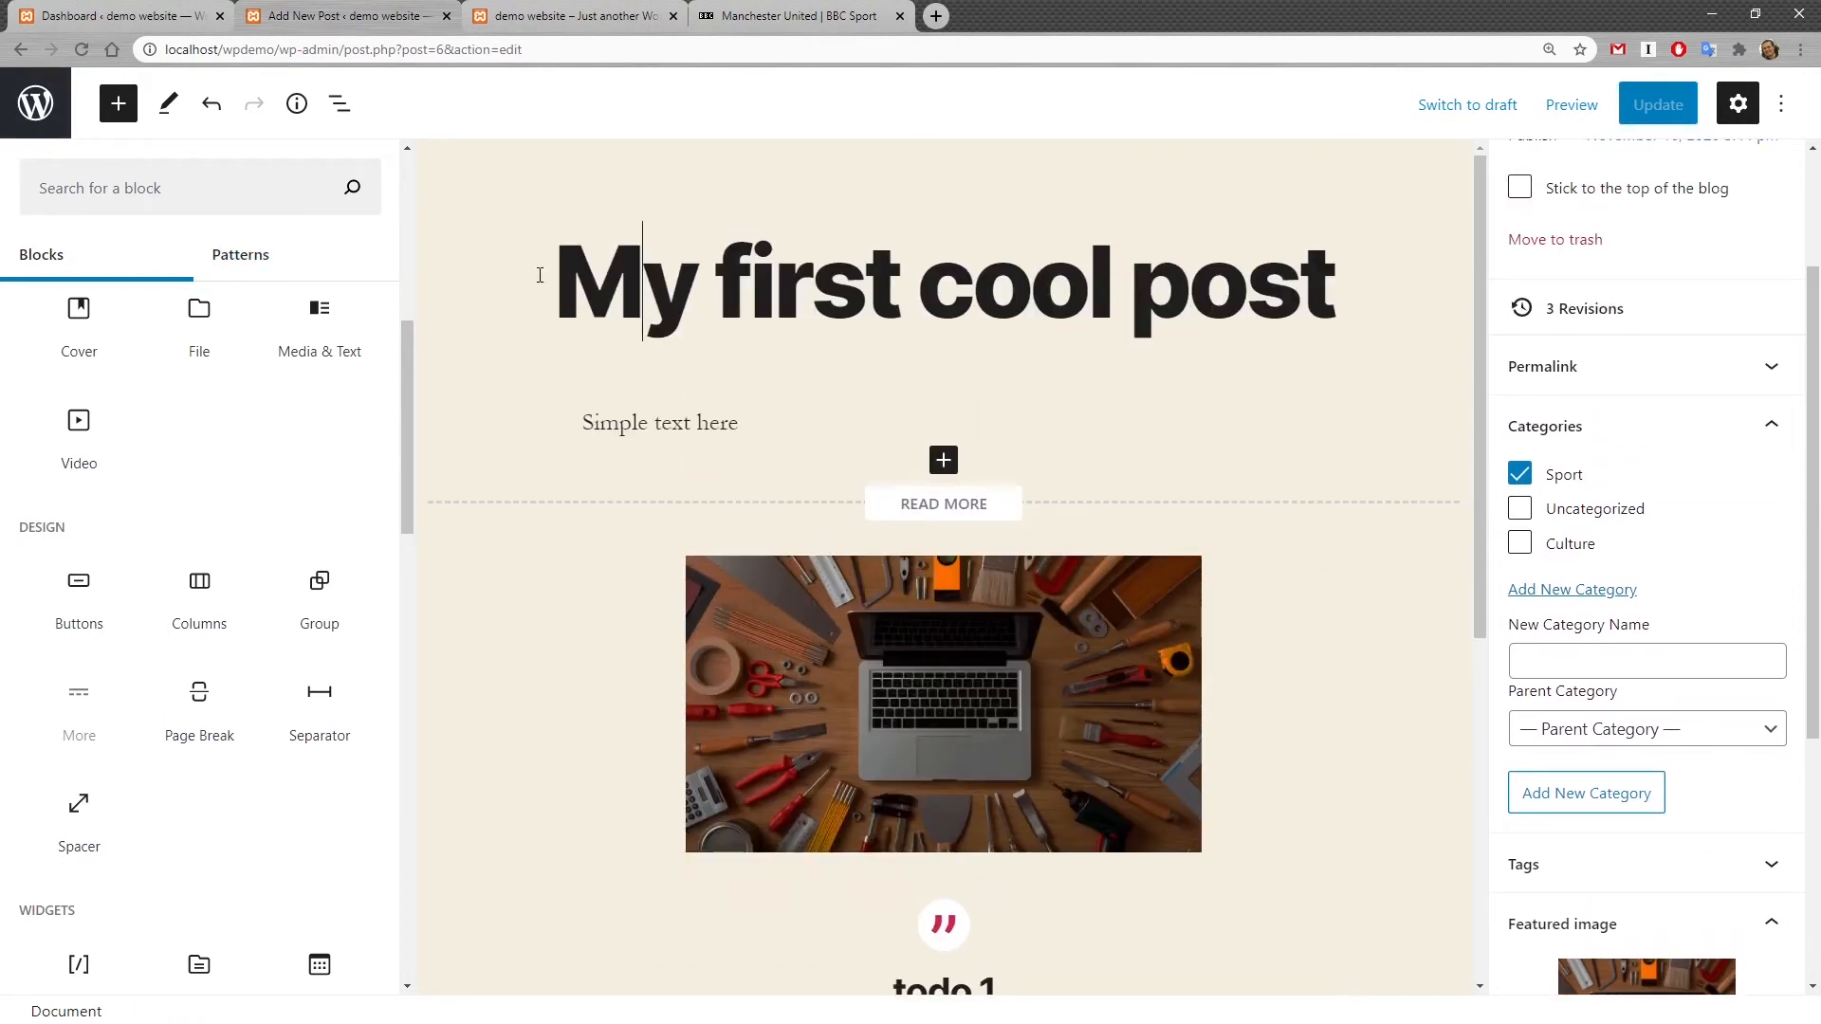
left_click_drag(546, 271, 1333, 305)
left_click(788, 391)
scroll(1030, 867, "down", 2)
left_click(948, 802)
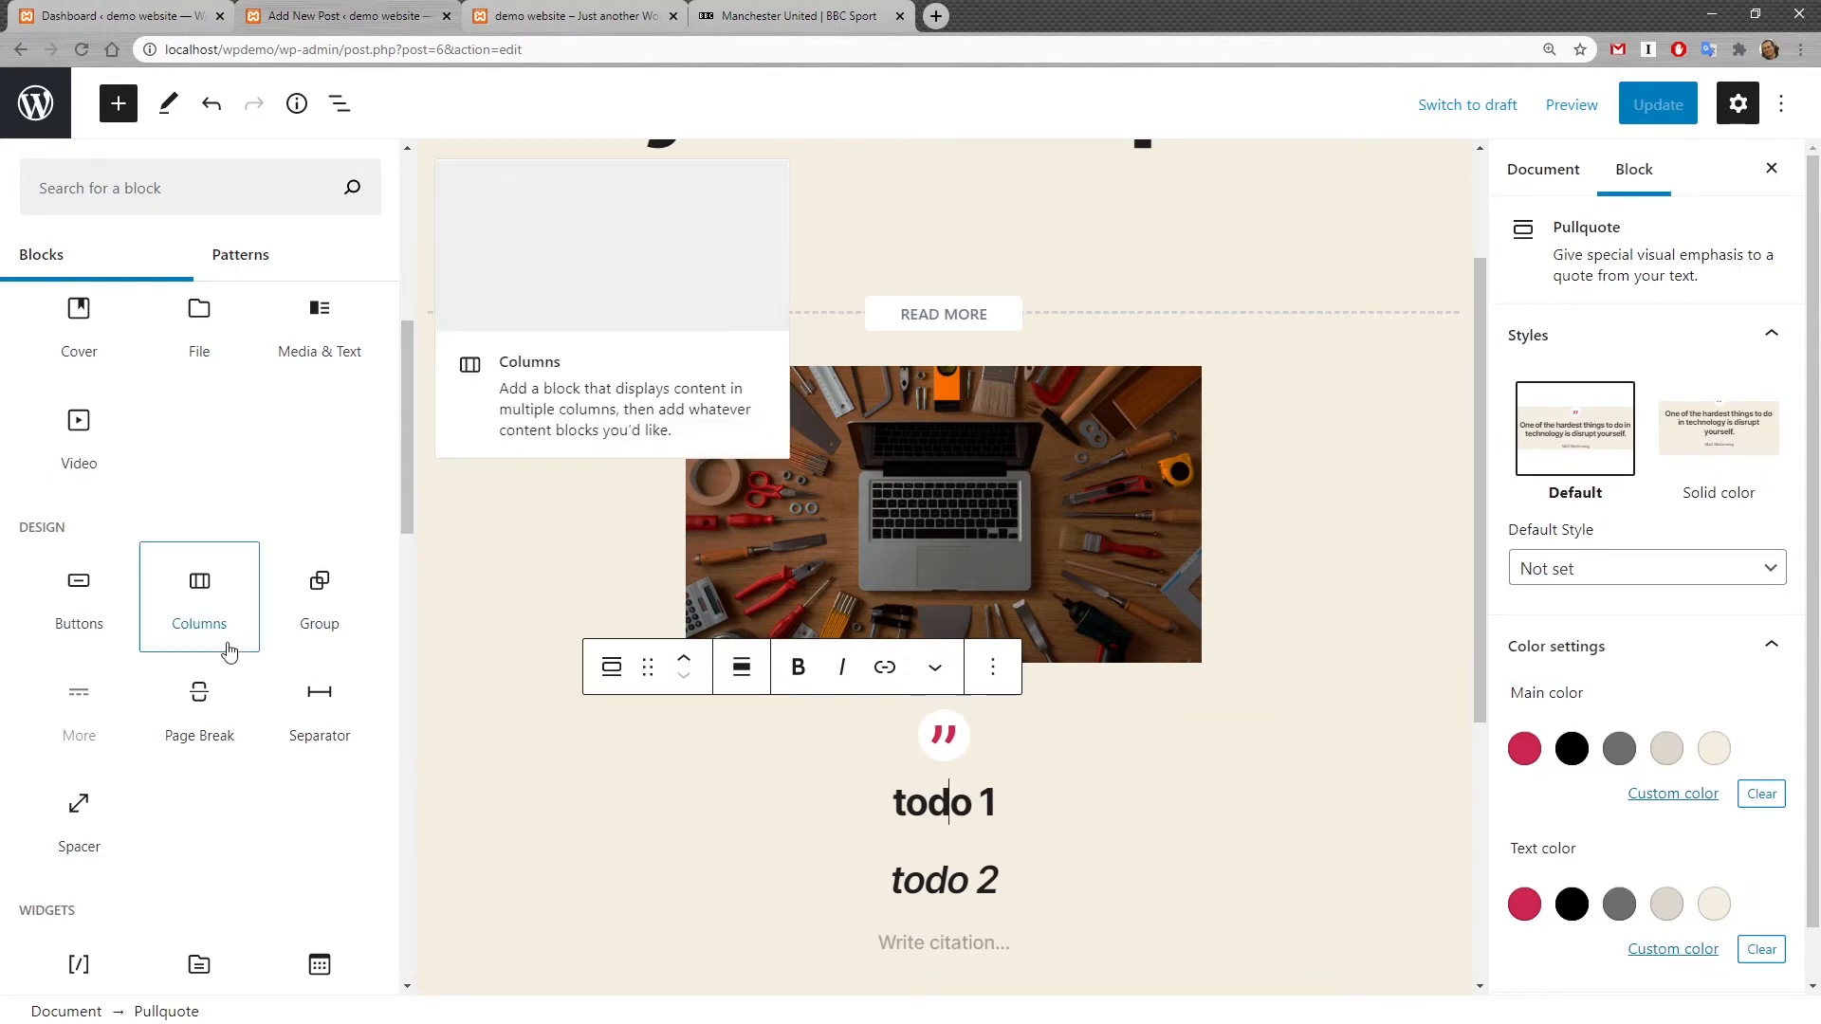
scroll(863, 596, "up", 2)
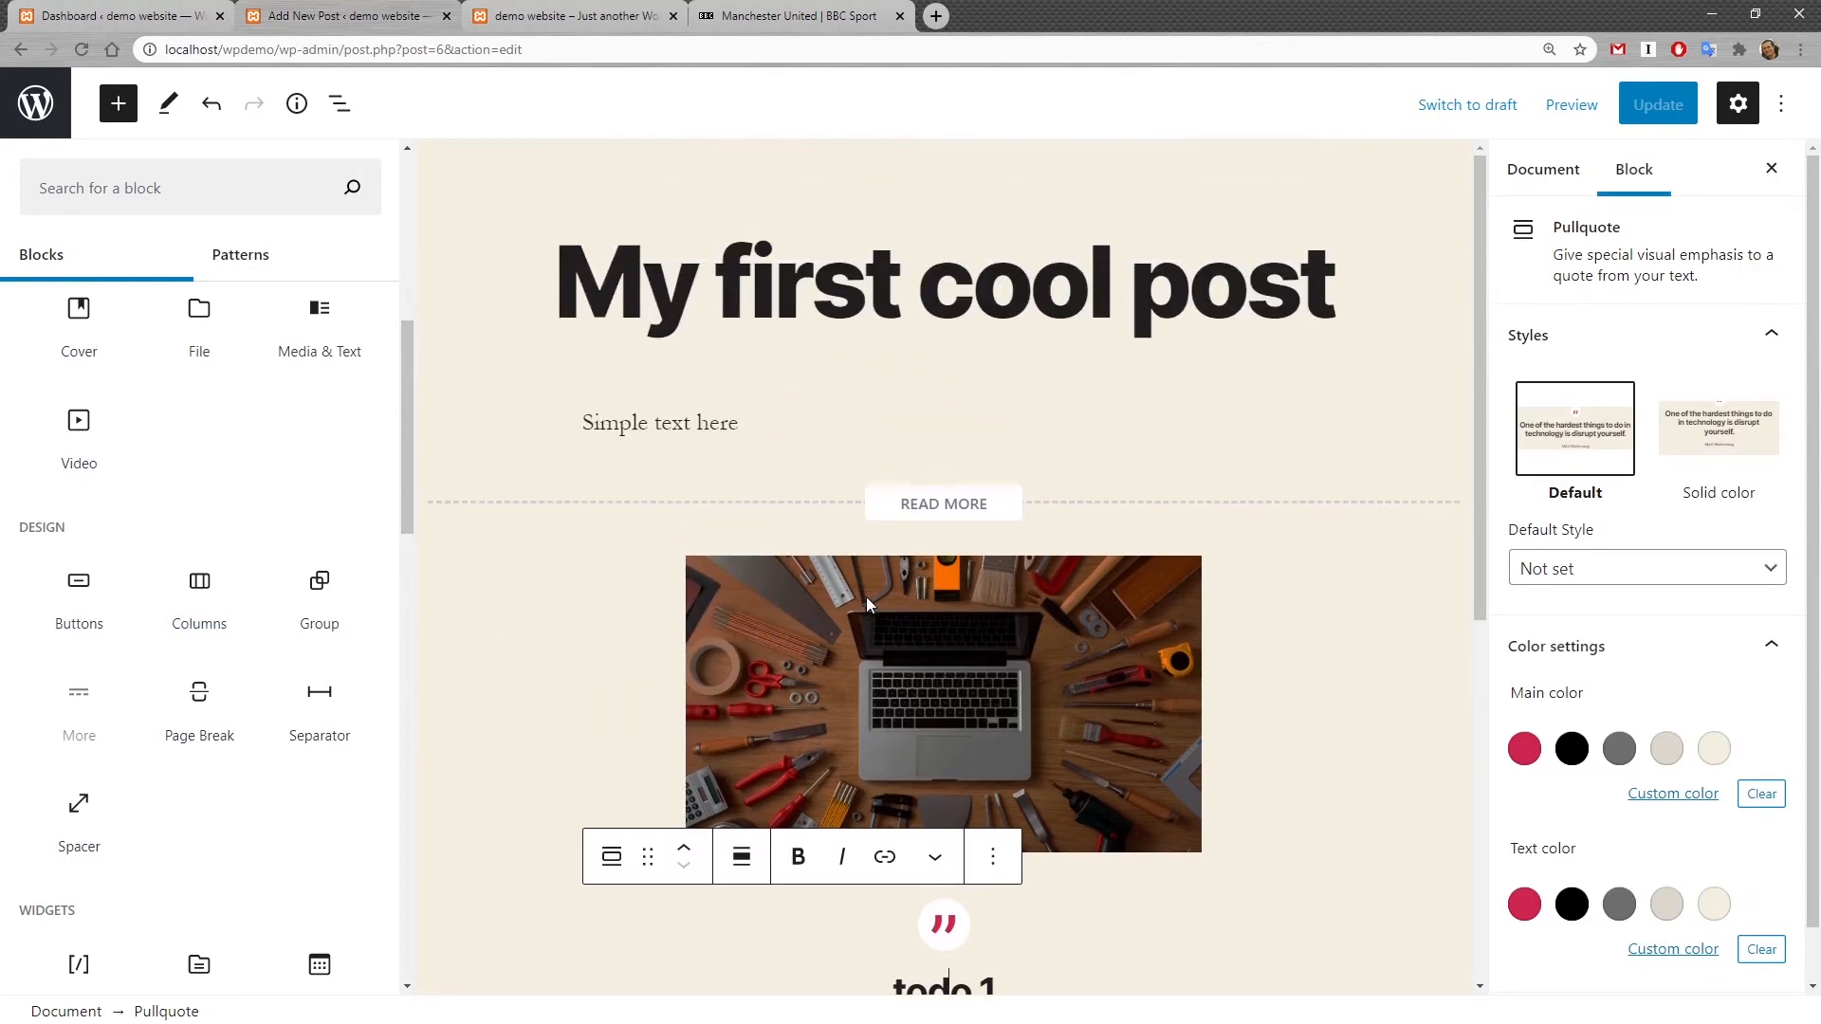
scroll(175, 521, "down", 1)
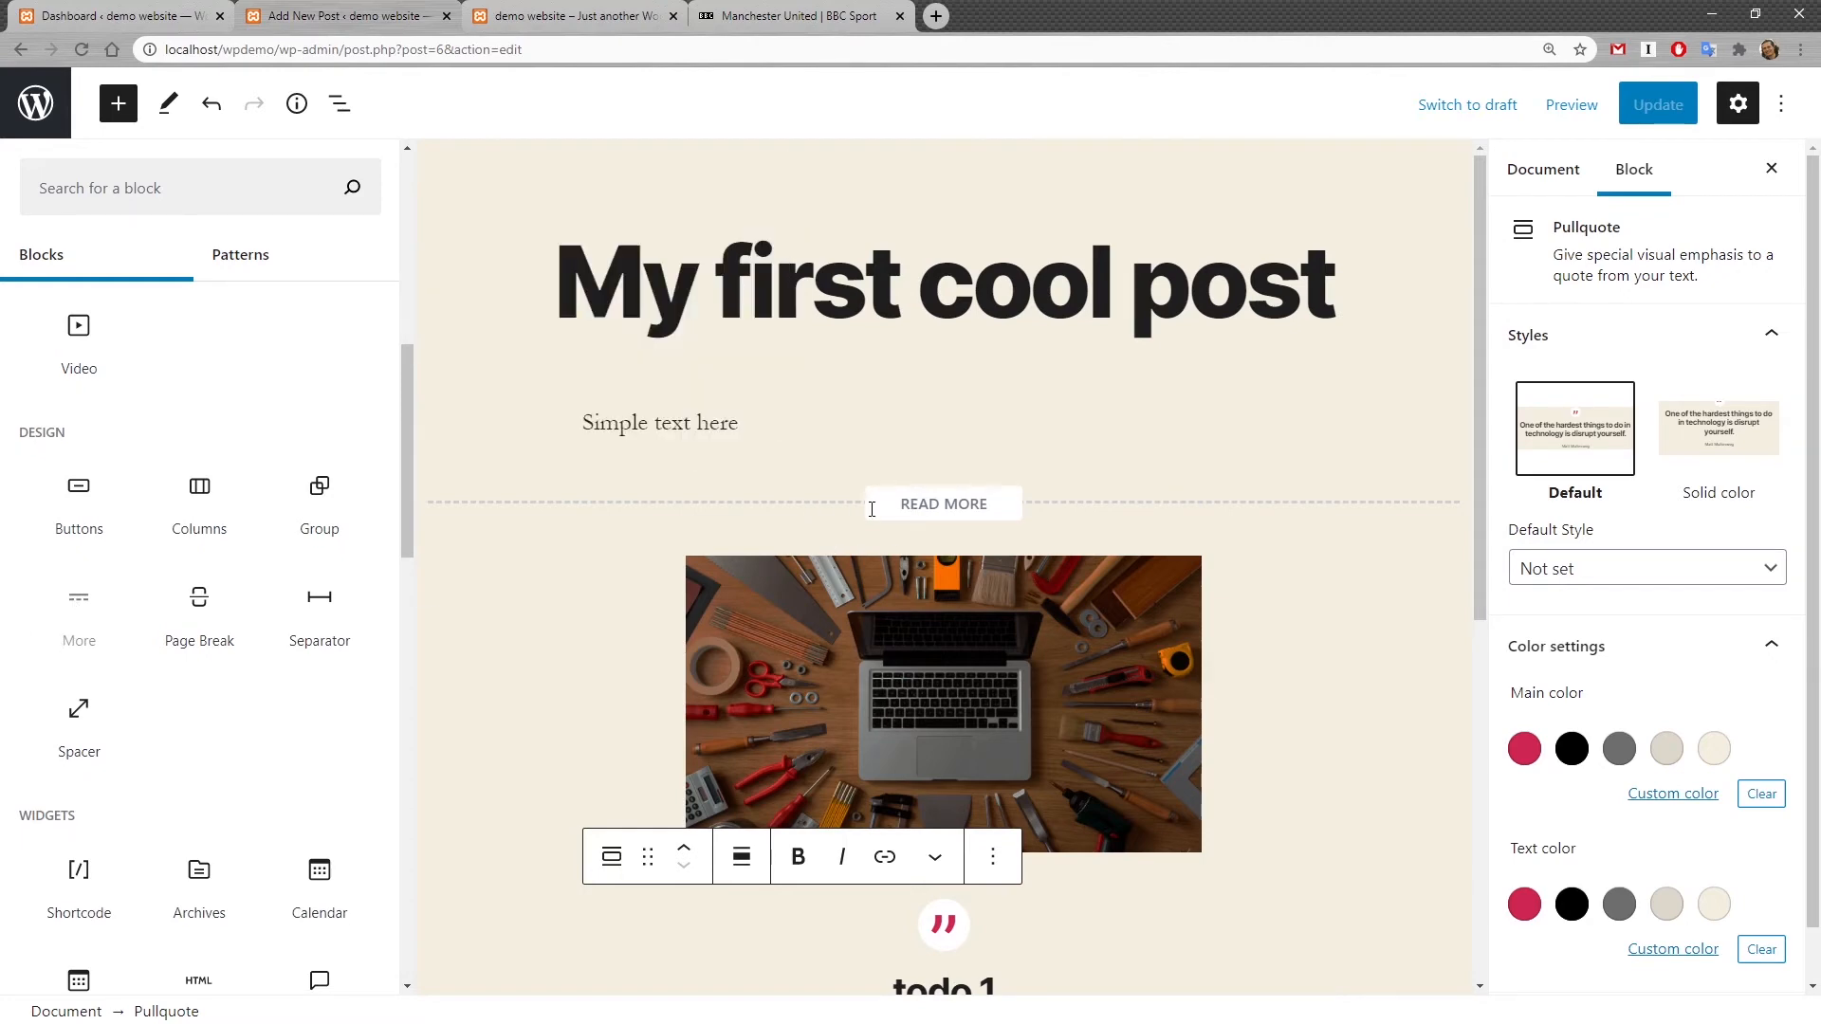
Step: Review the post's document settings, including its categories, tags and featured image
left_click(1543, 169)
left_click(1633, 624)
scroll(1722, 634, "down", 2)
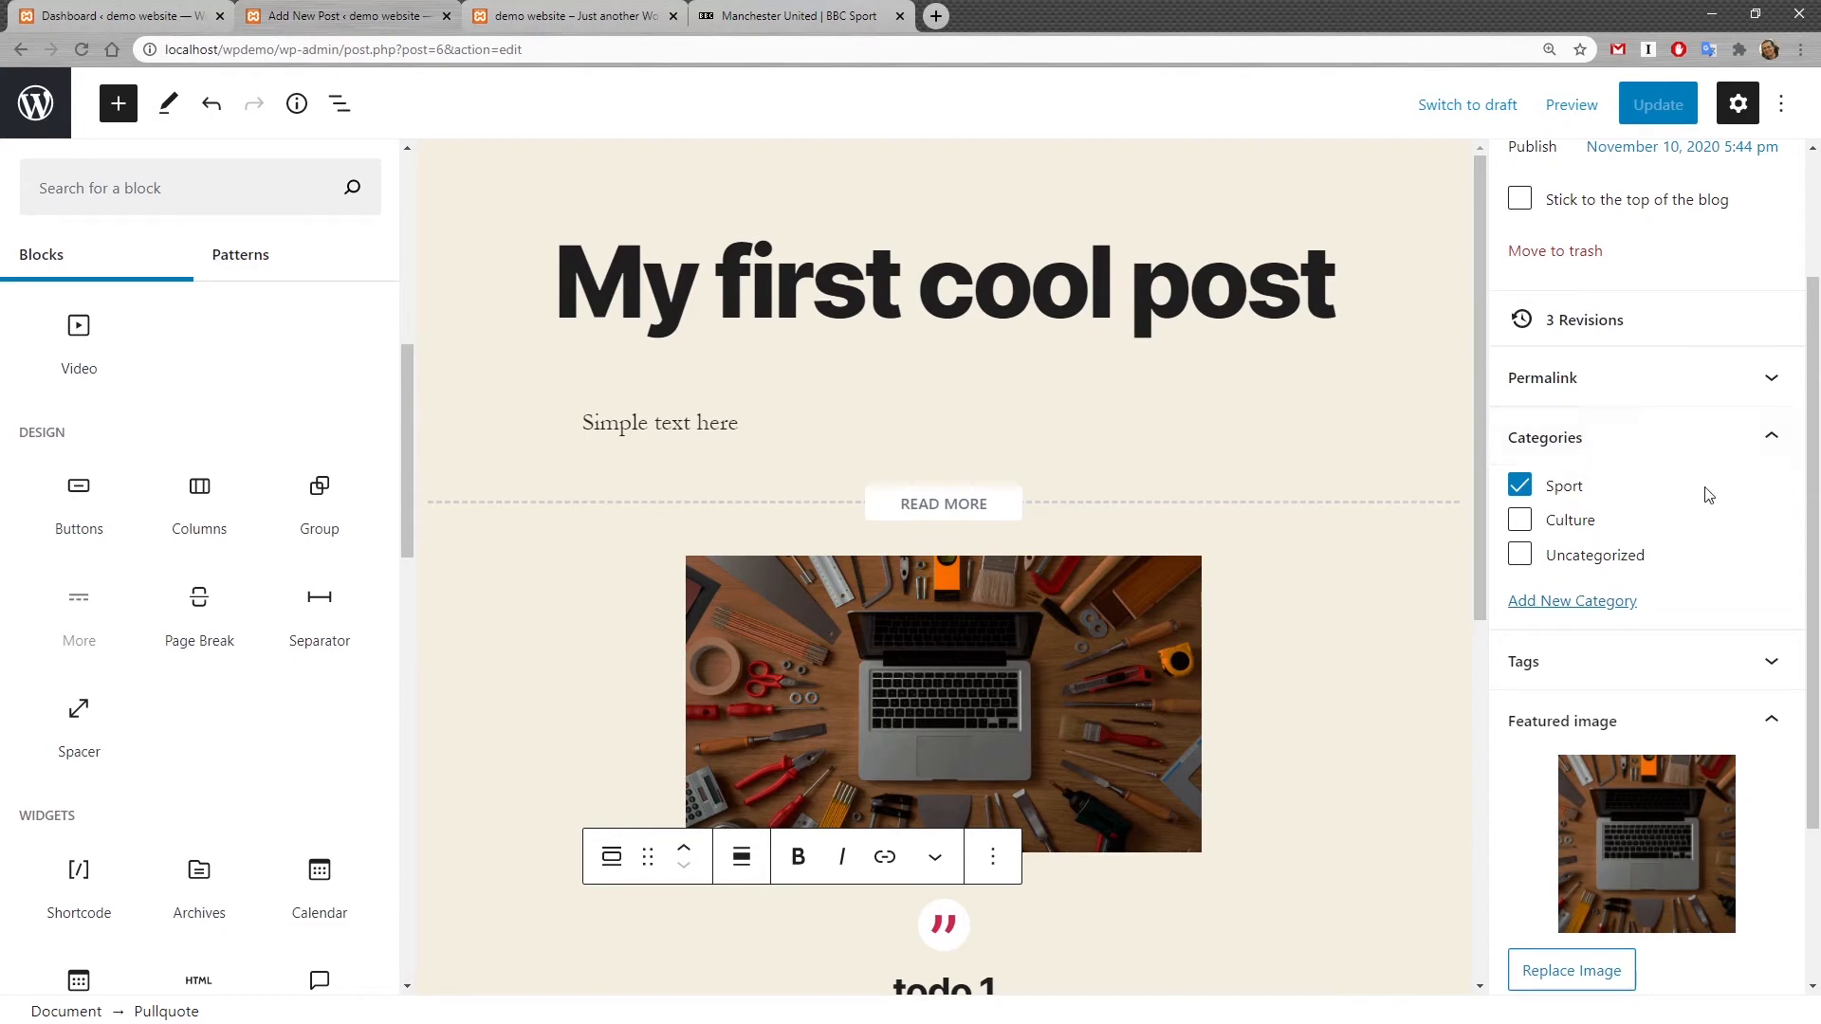
left_click(1770, 662)
scroll(1672, 712, "down", 2)
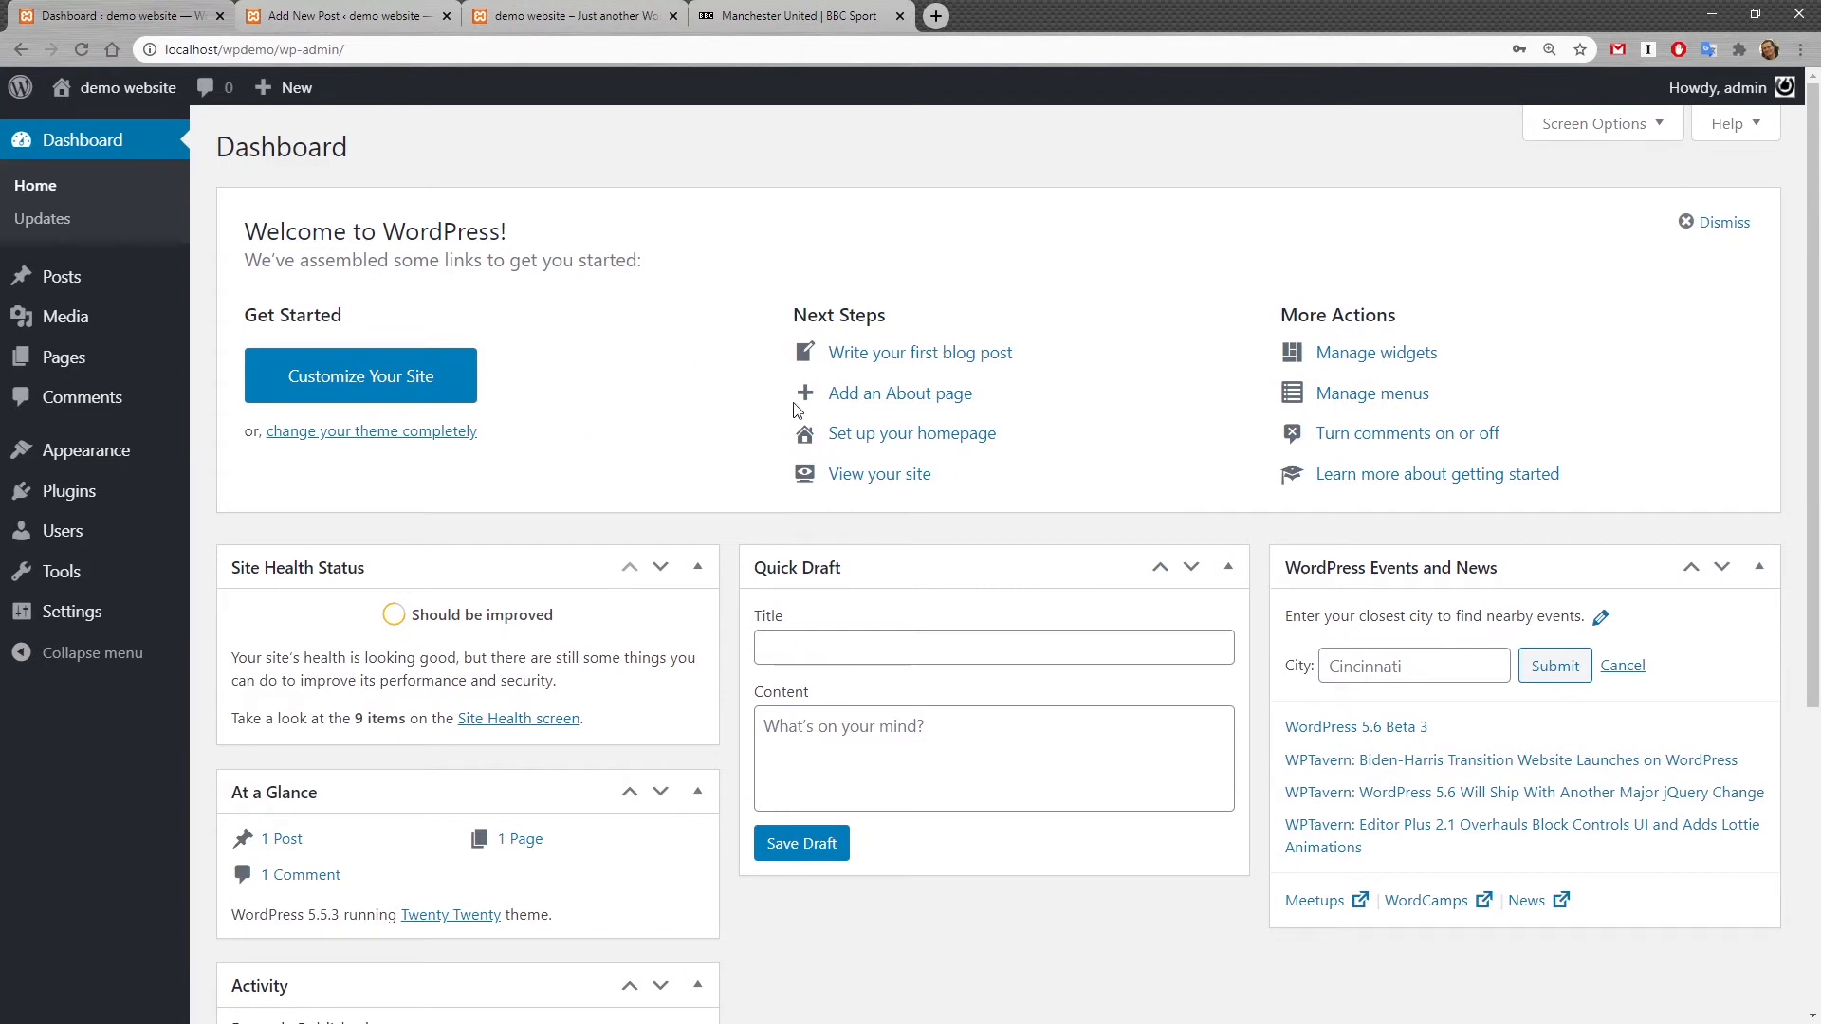
Step: Open the posts list, review the published post's front-end page, and reopen it in the editor
left_click(67, 280)
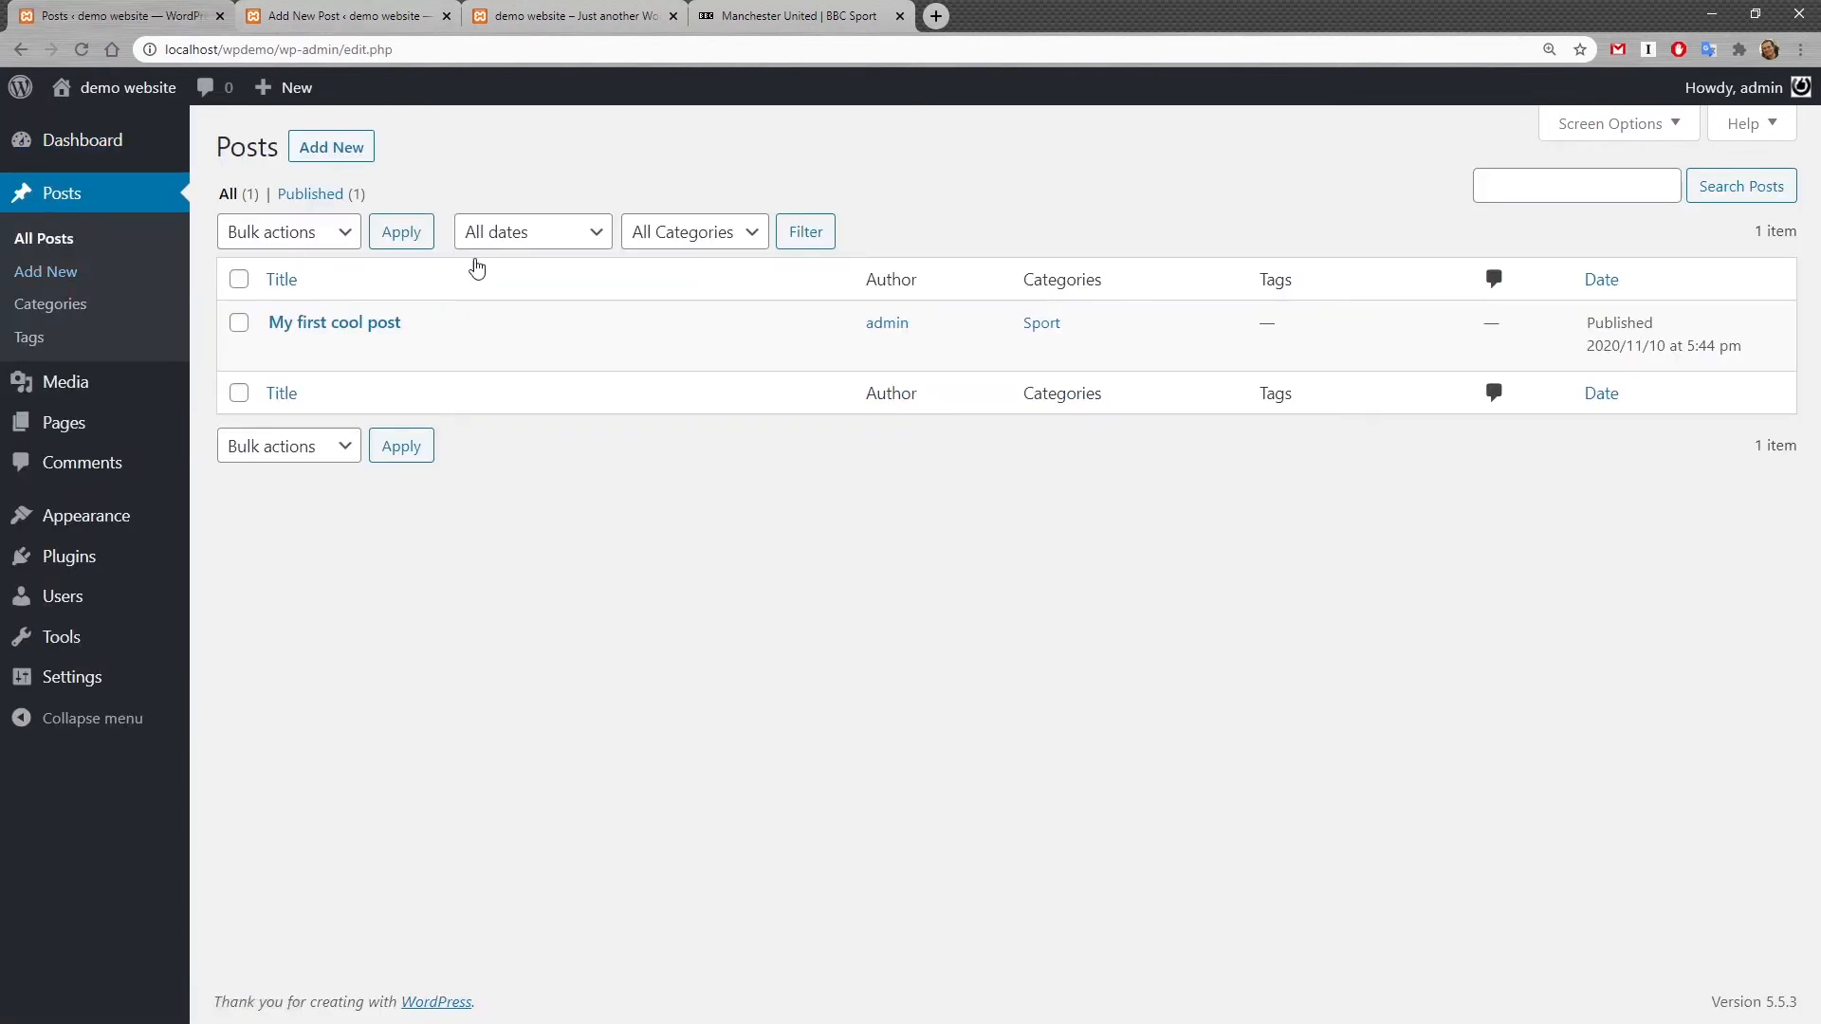
mouse_move(416, 322)
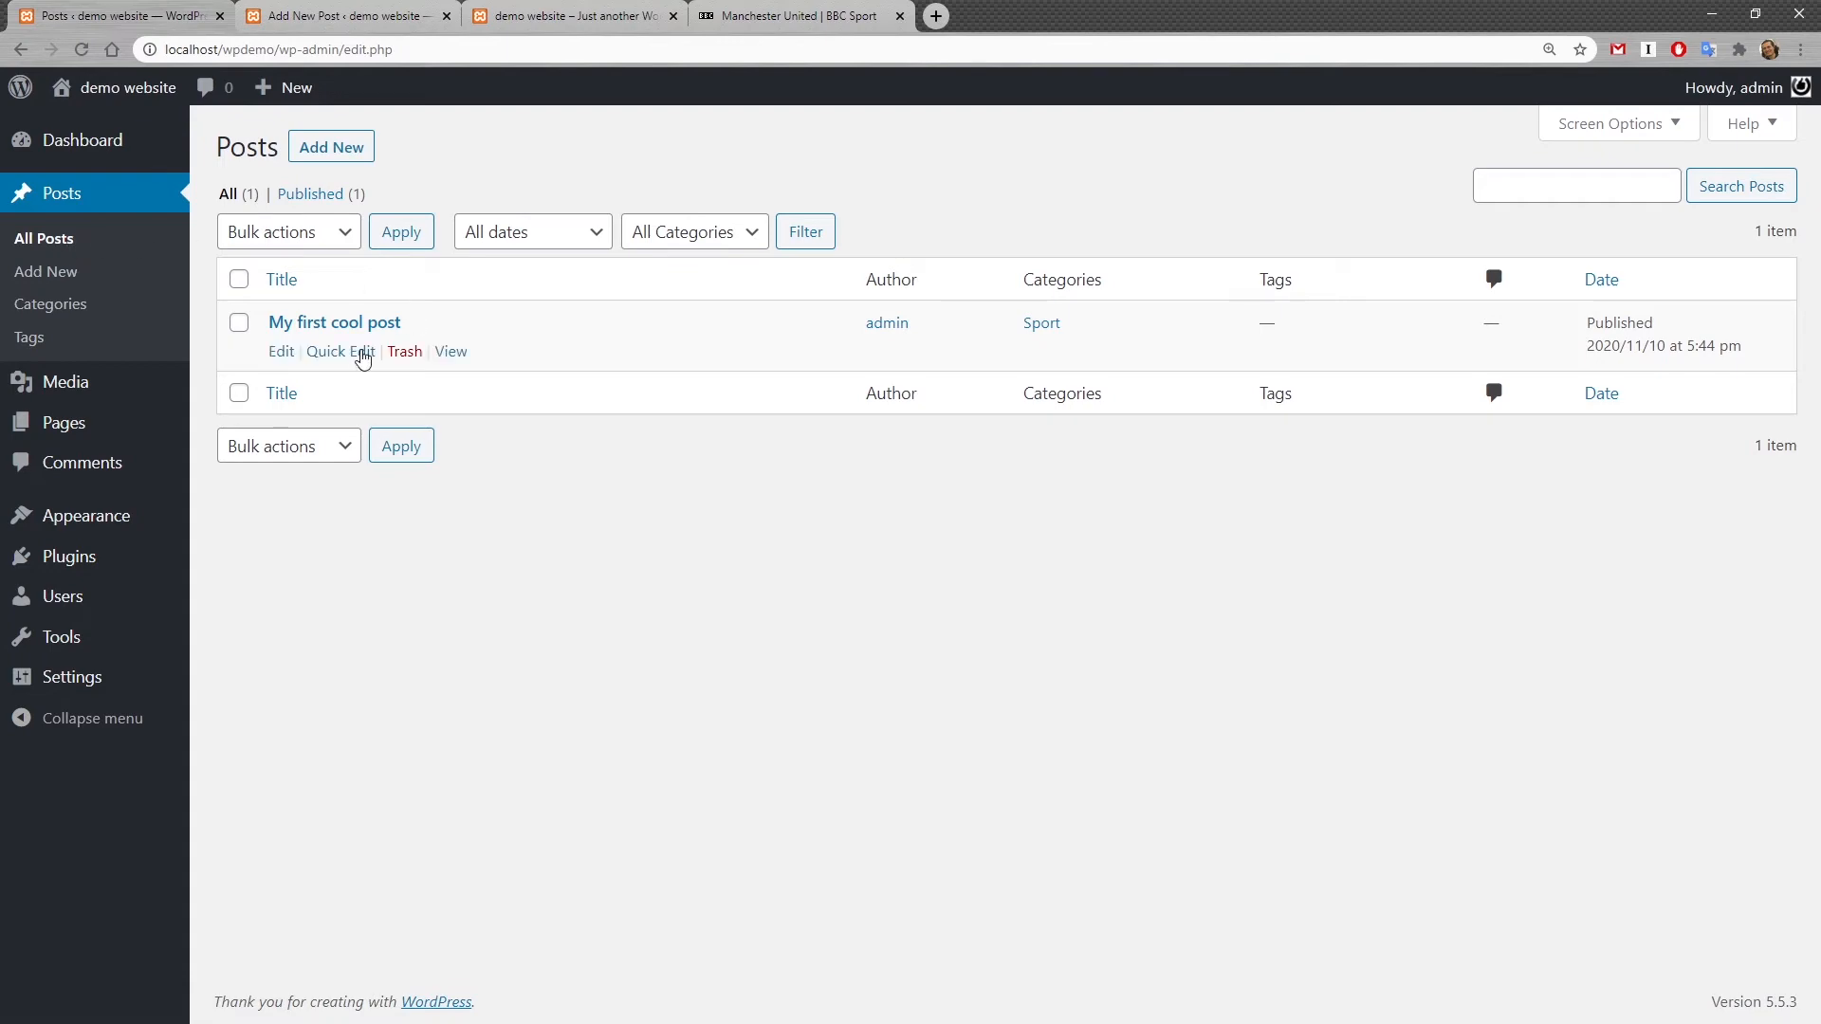
left_click(541, 13)
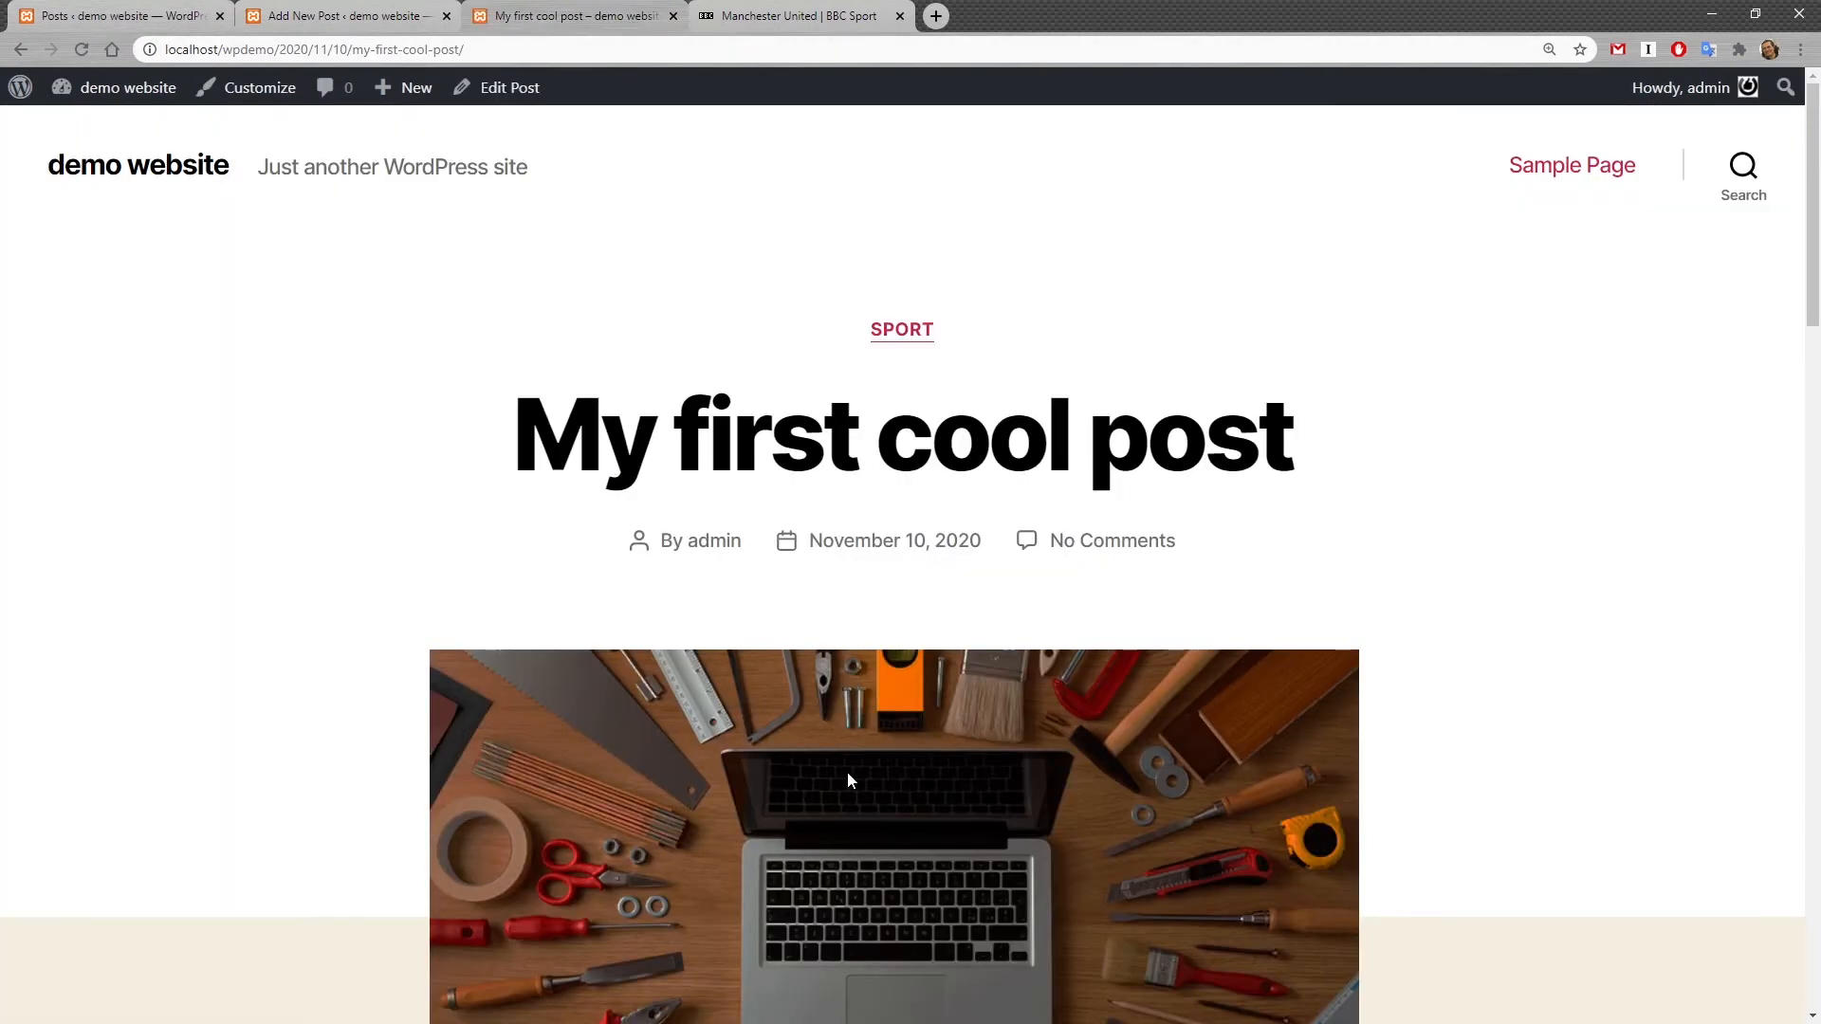
scroll(846, 771, "down", 7)
scroll(861, 582, "up", 7)
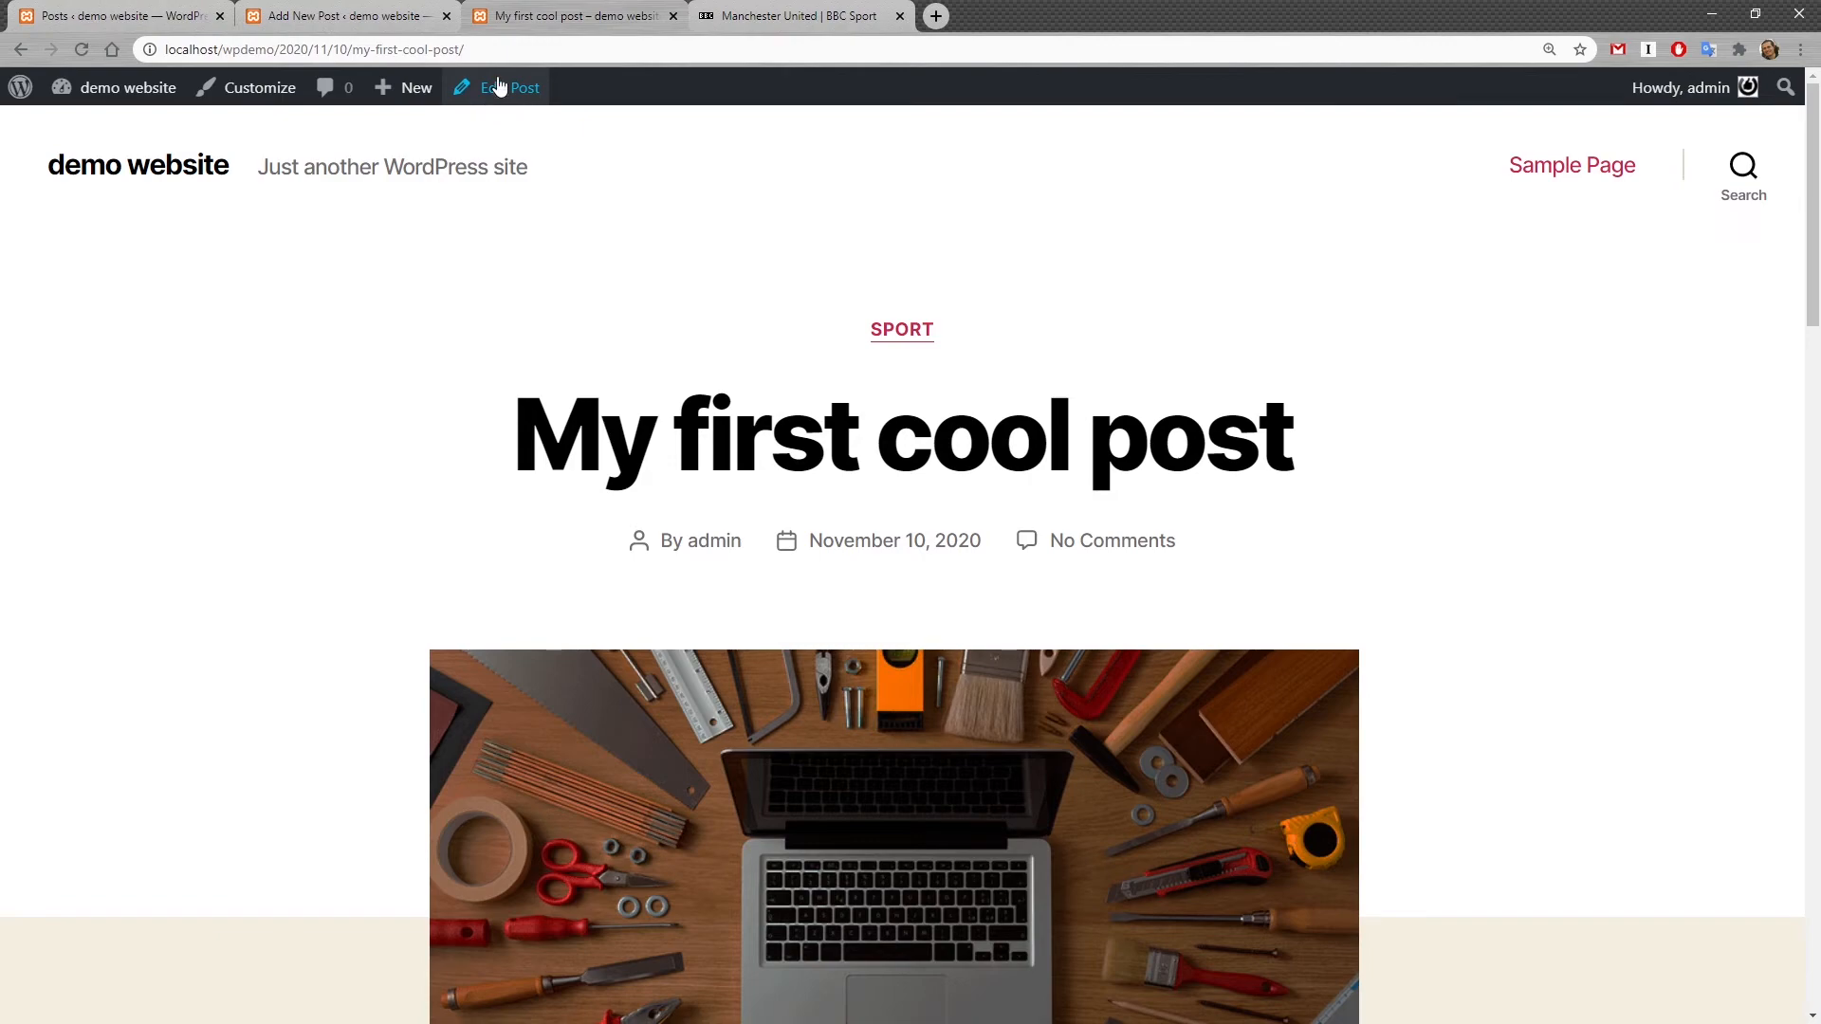
scroll(515, 100, "down", 1)
scroll(570, 409, "down", 10)
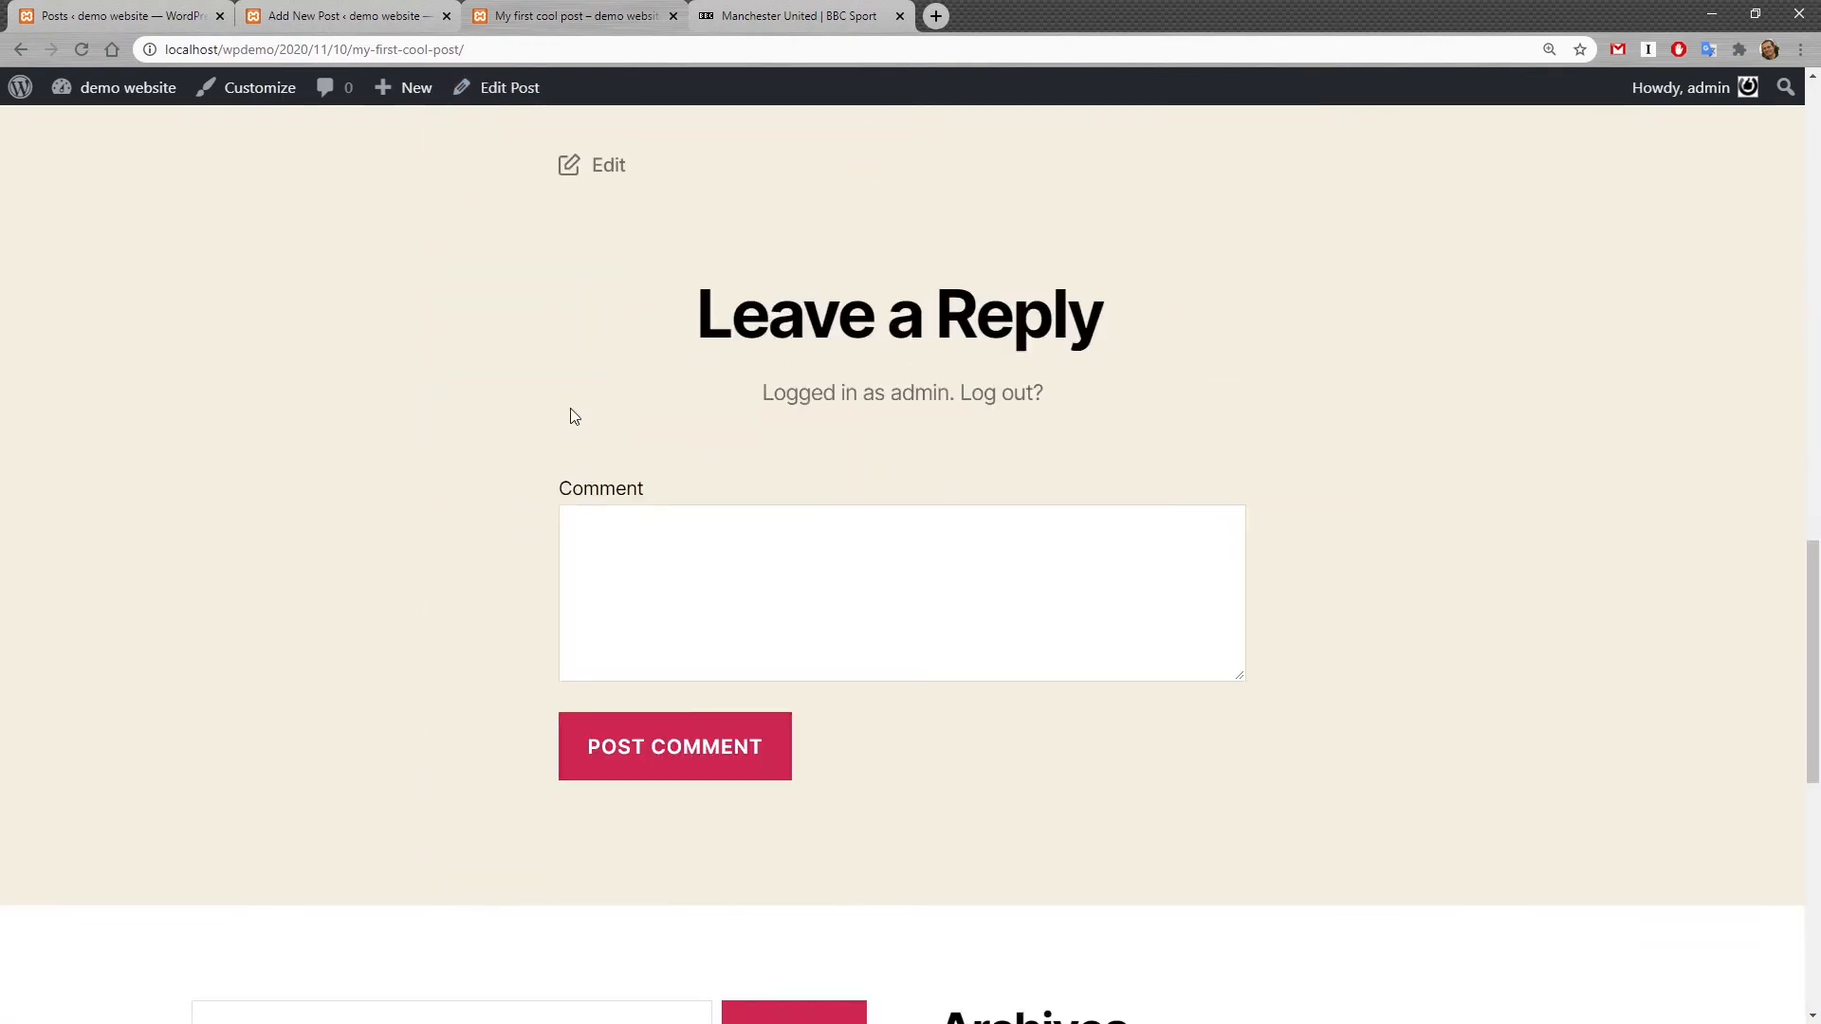
scroll(569, 409, "up", 4)
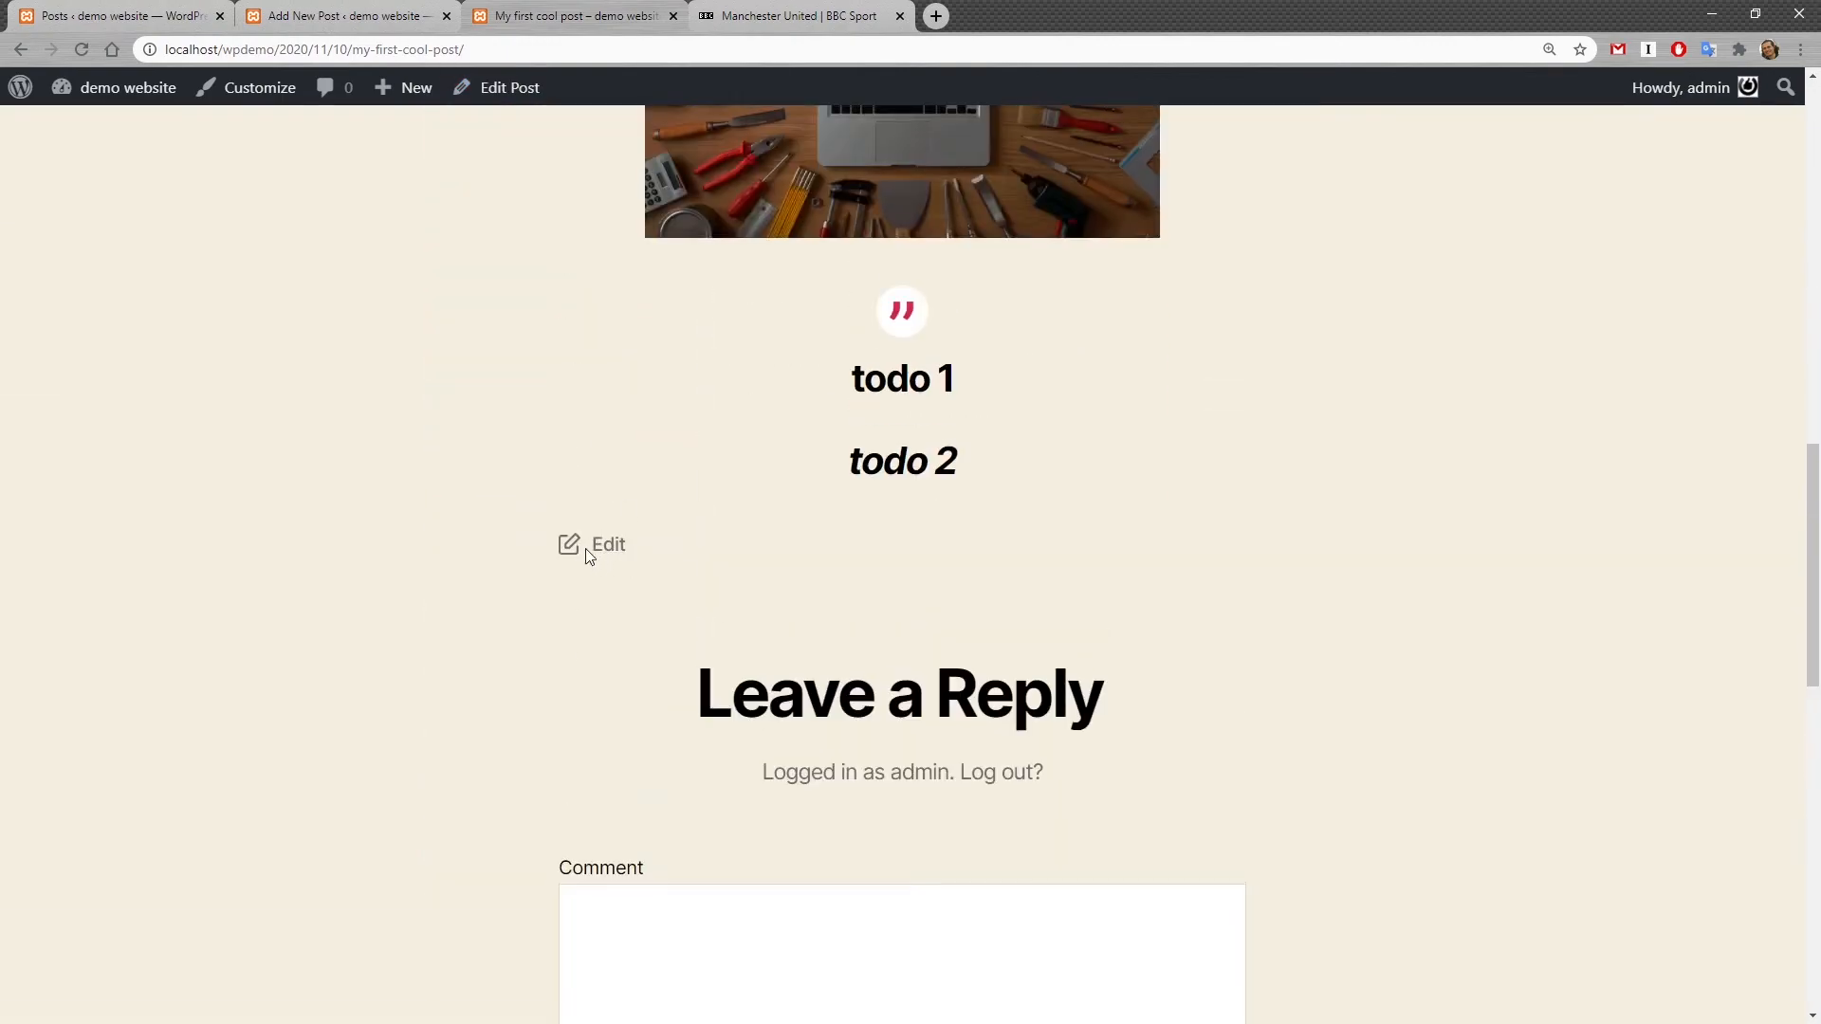
scroll(605, 621, "up", 1)
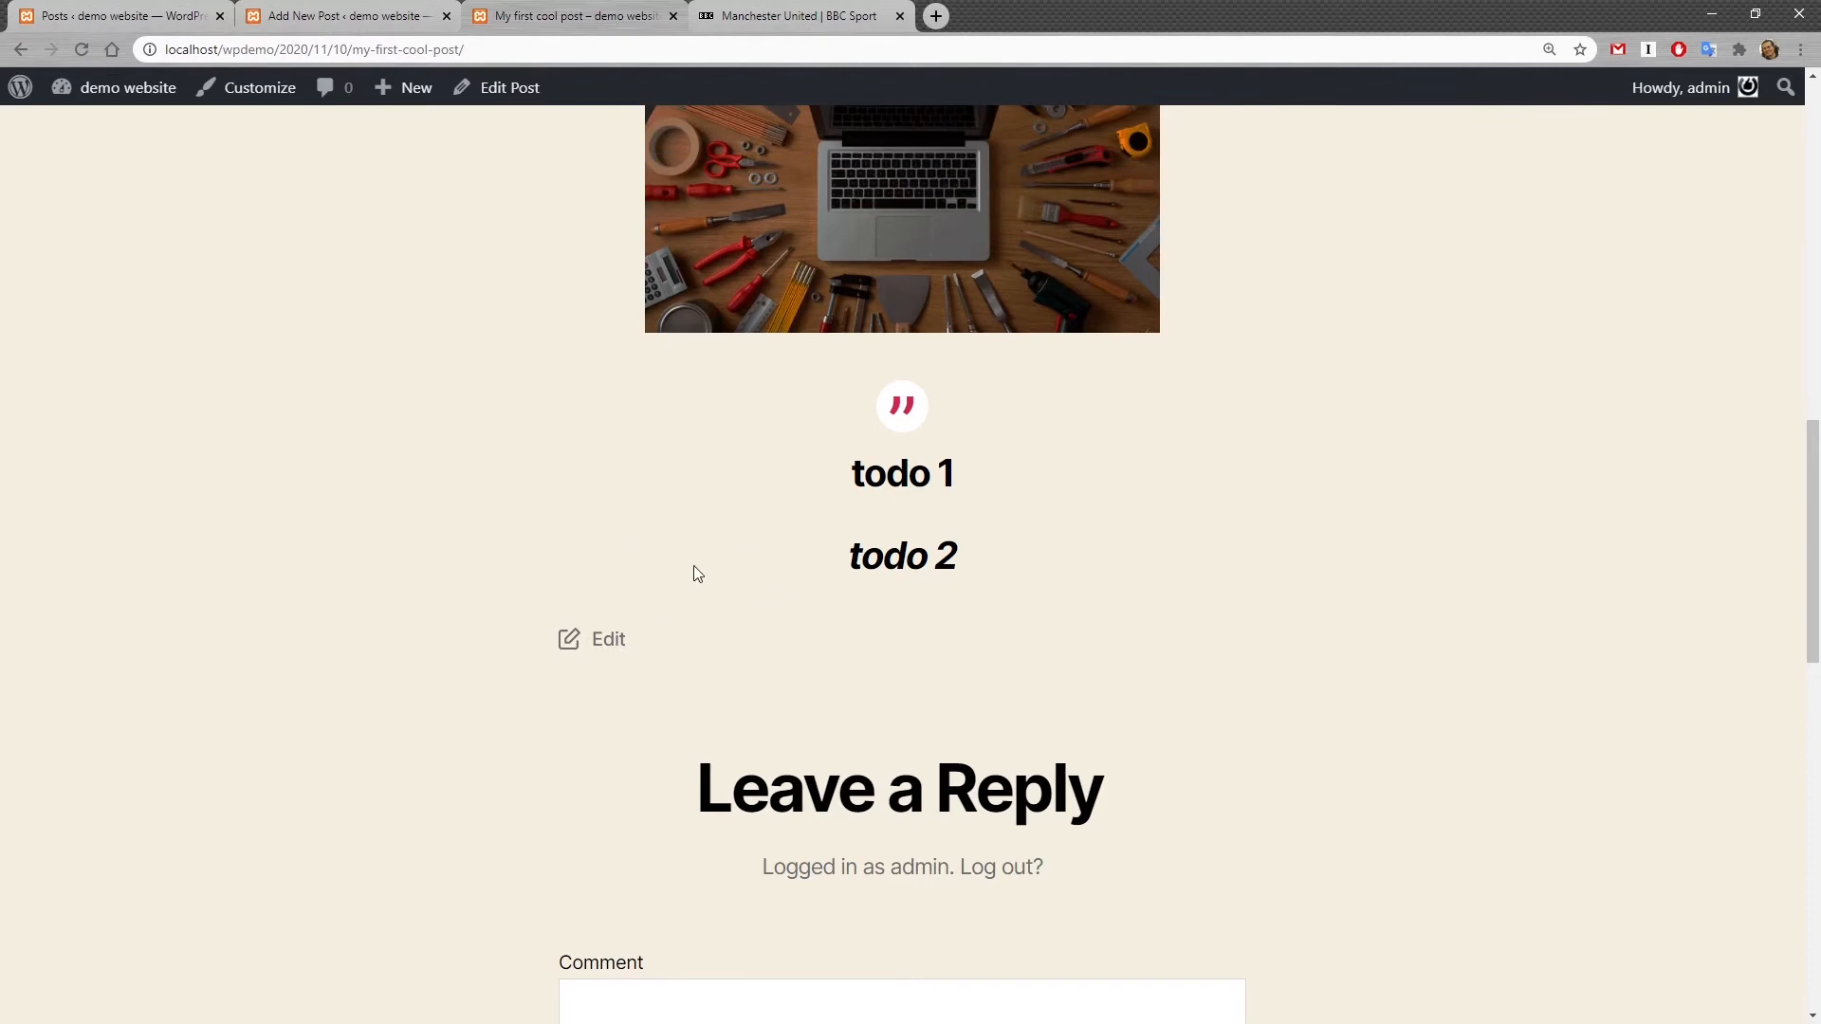
scroll(793, 676, "up", 2)
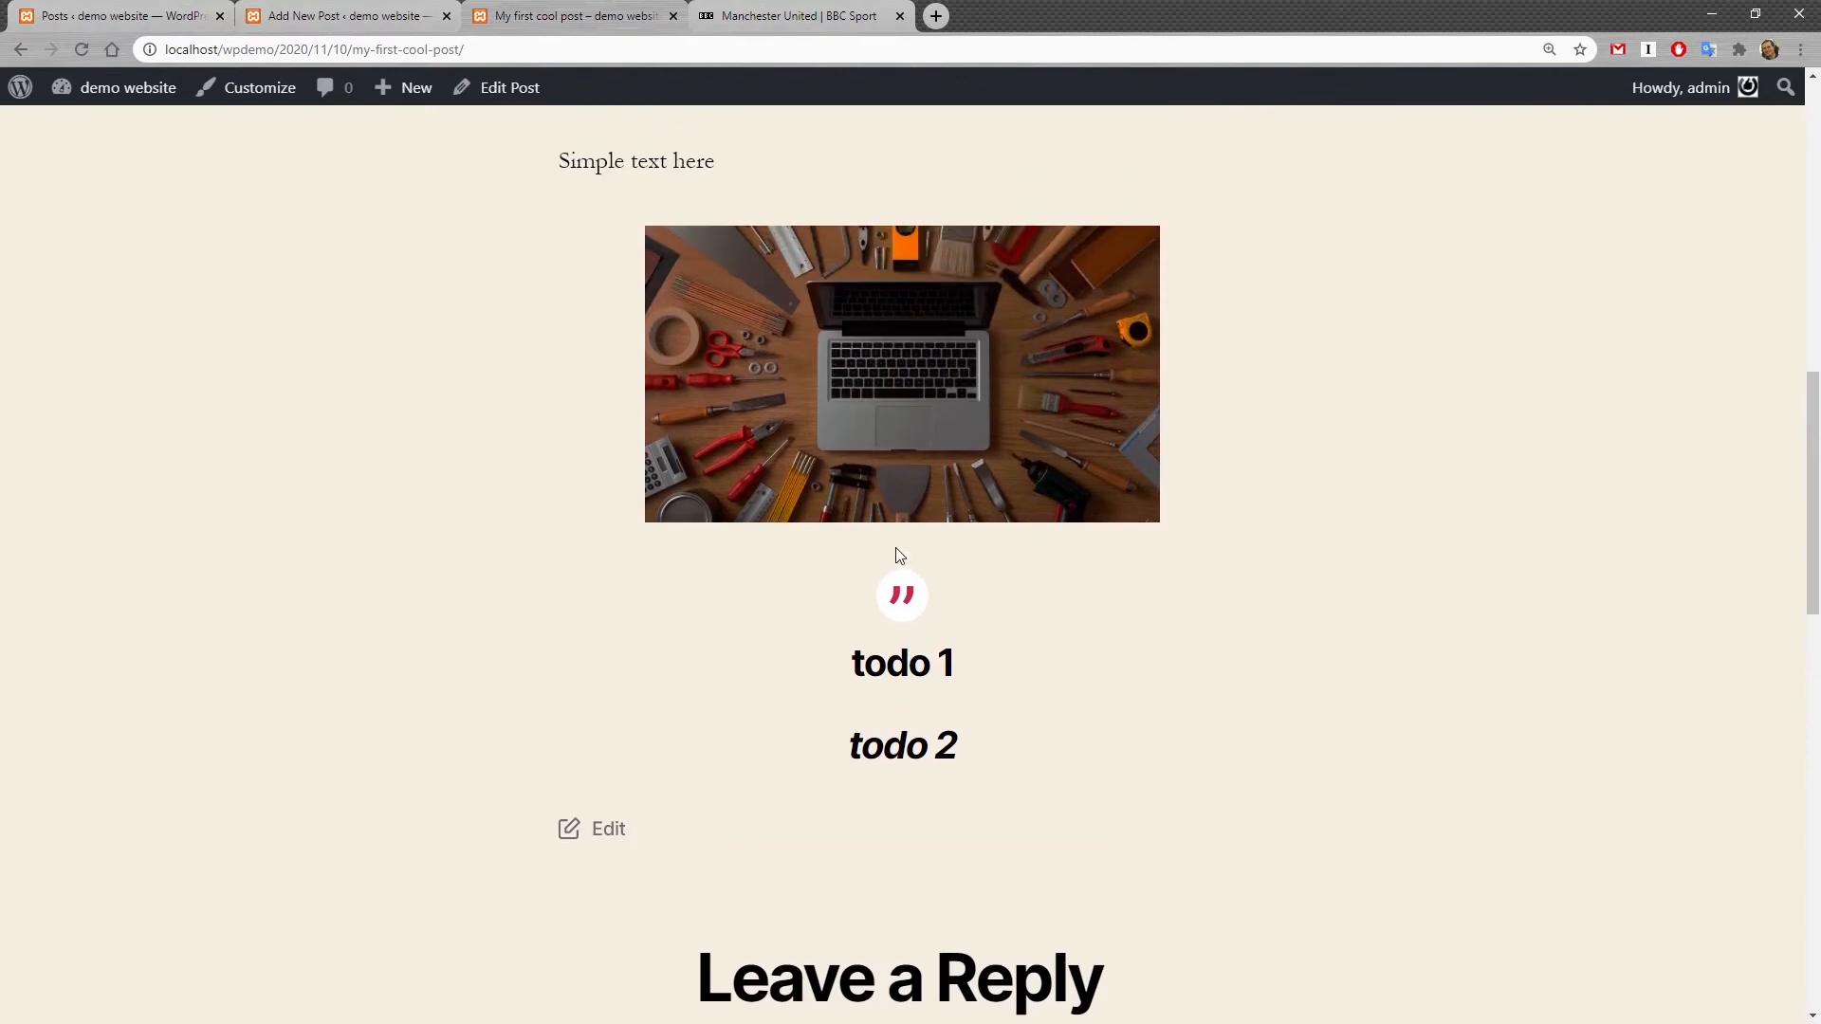
left_click(506, 90)
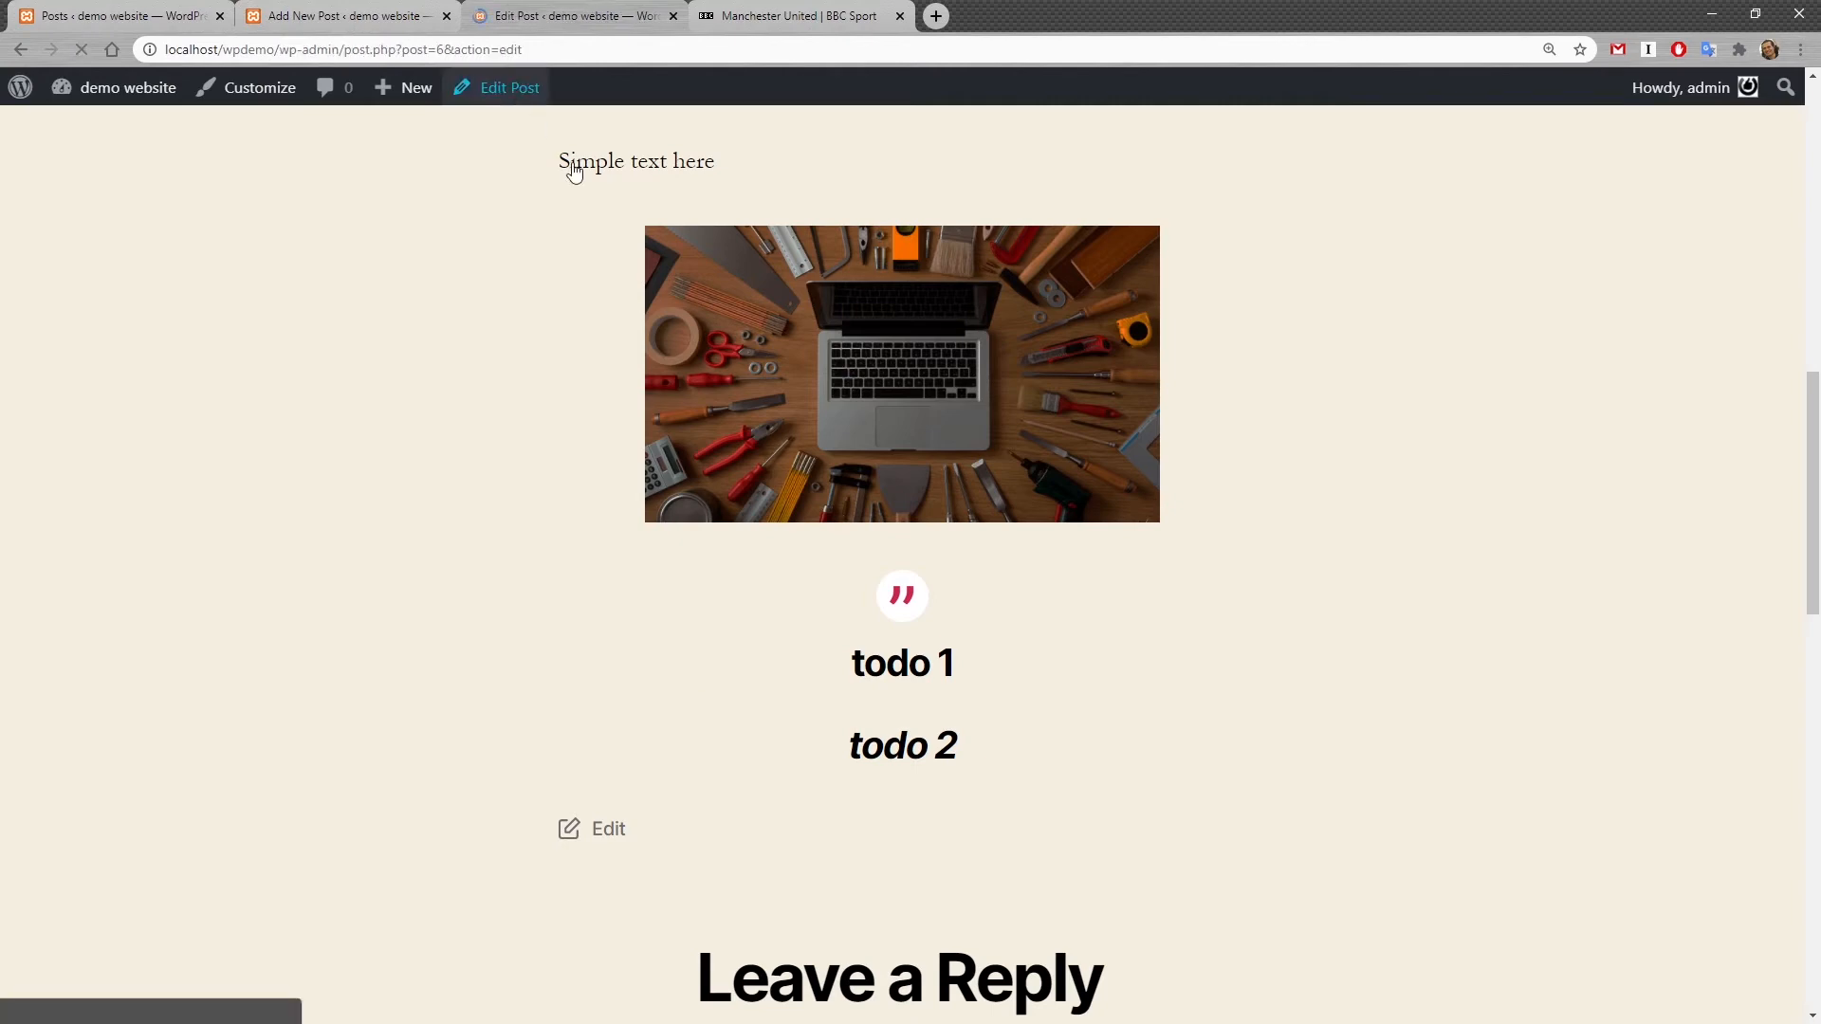
scroll(909, 658, "down", 3)
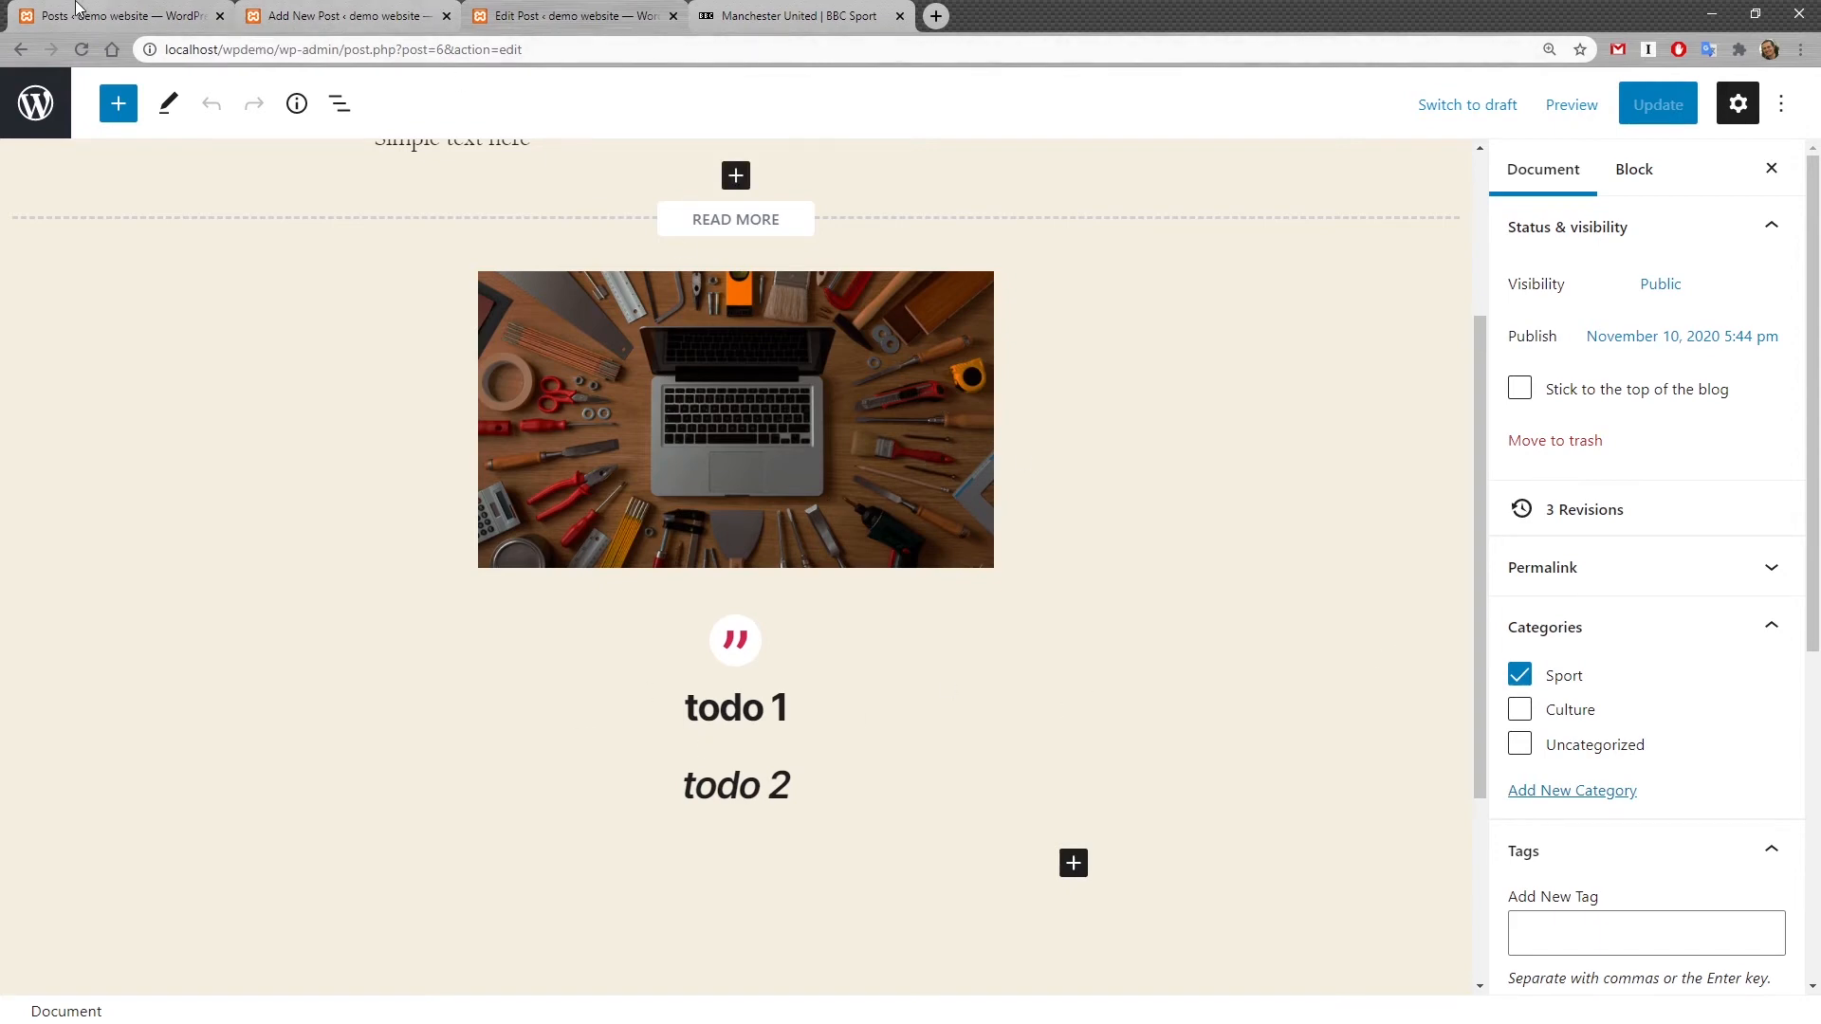
Step: Start a new post titled "My second cool post"
left_click(114, 16)
left_click(349, 150)
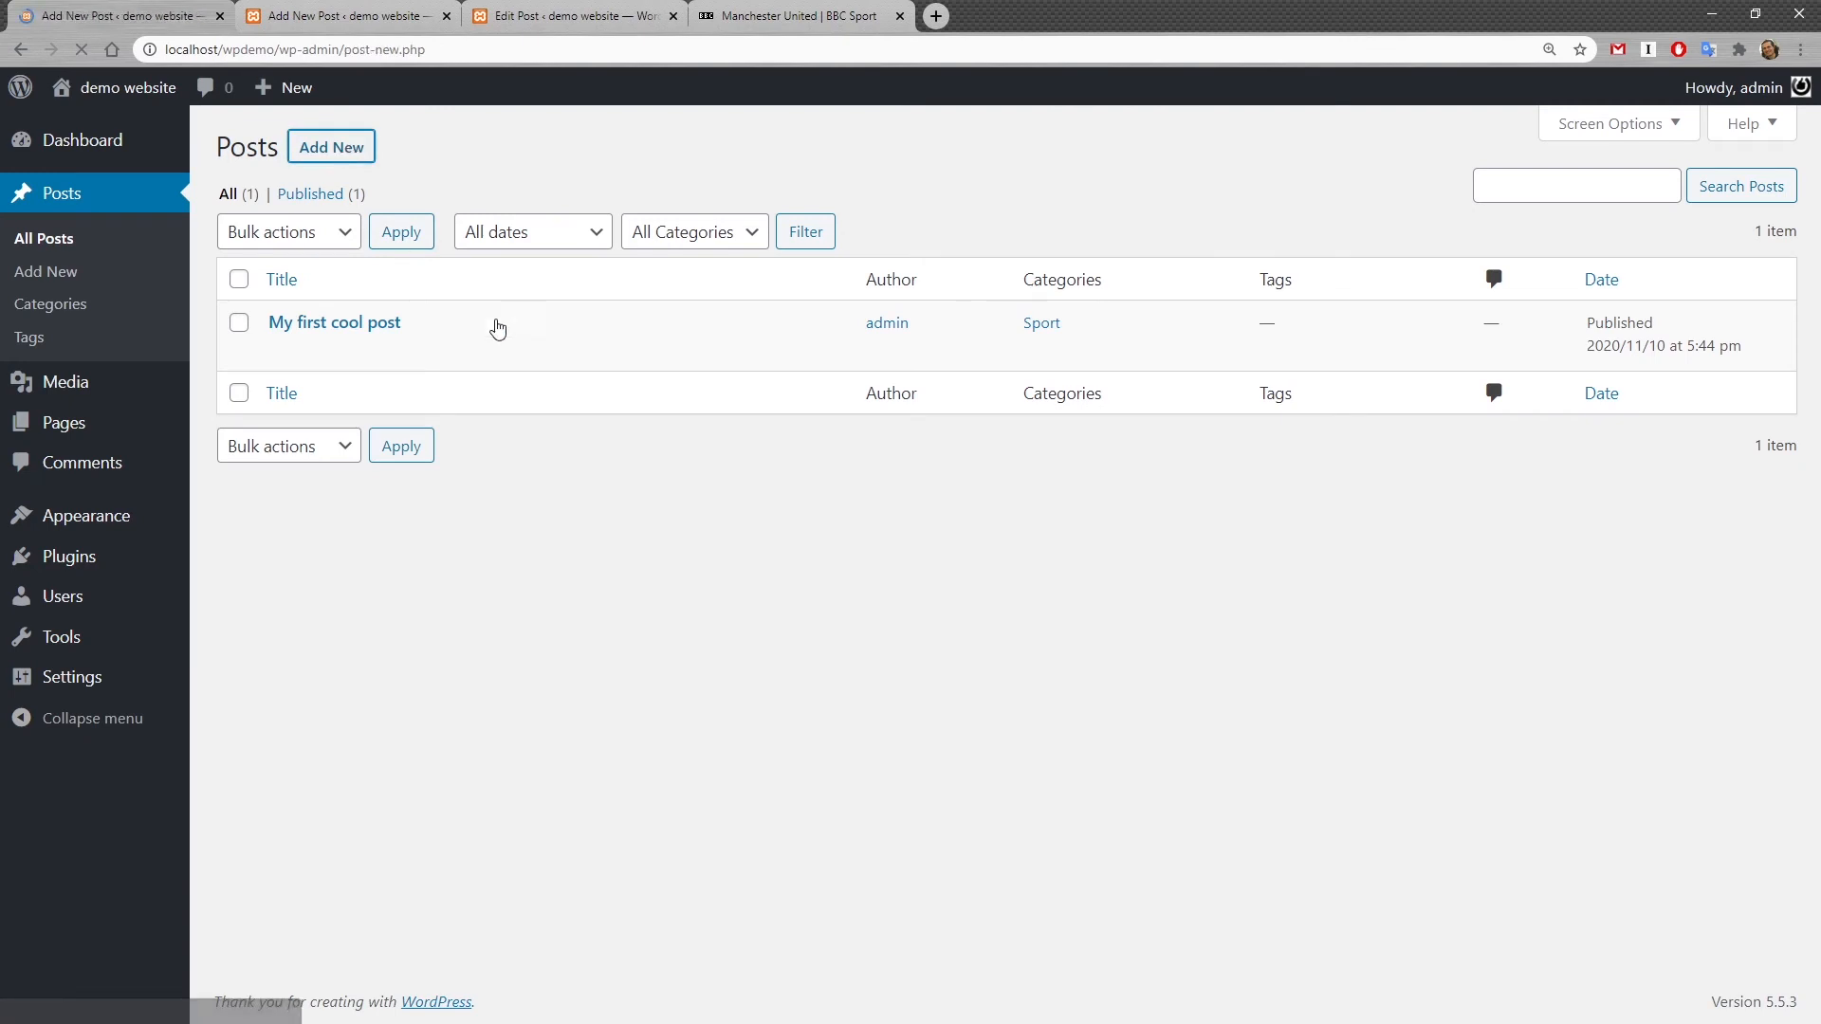
type("My second ")
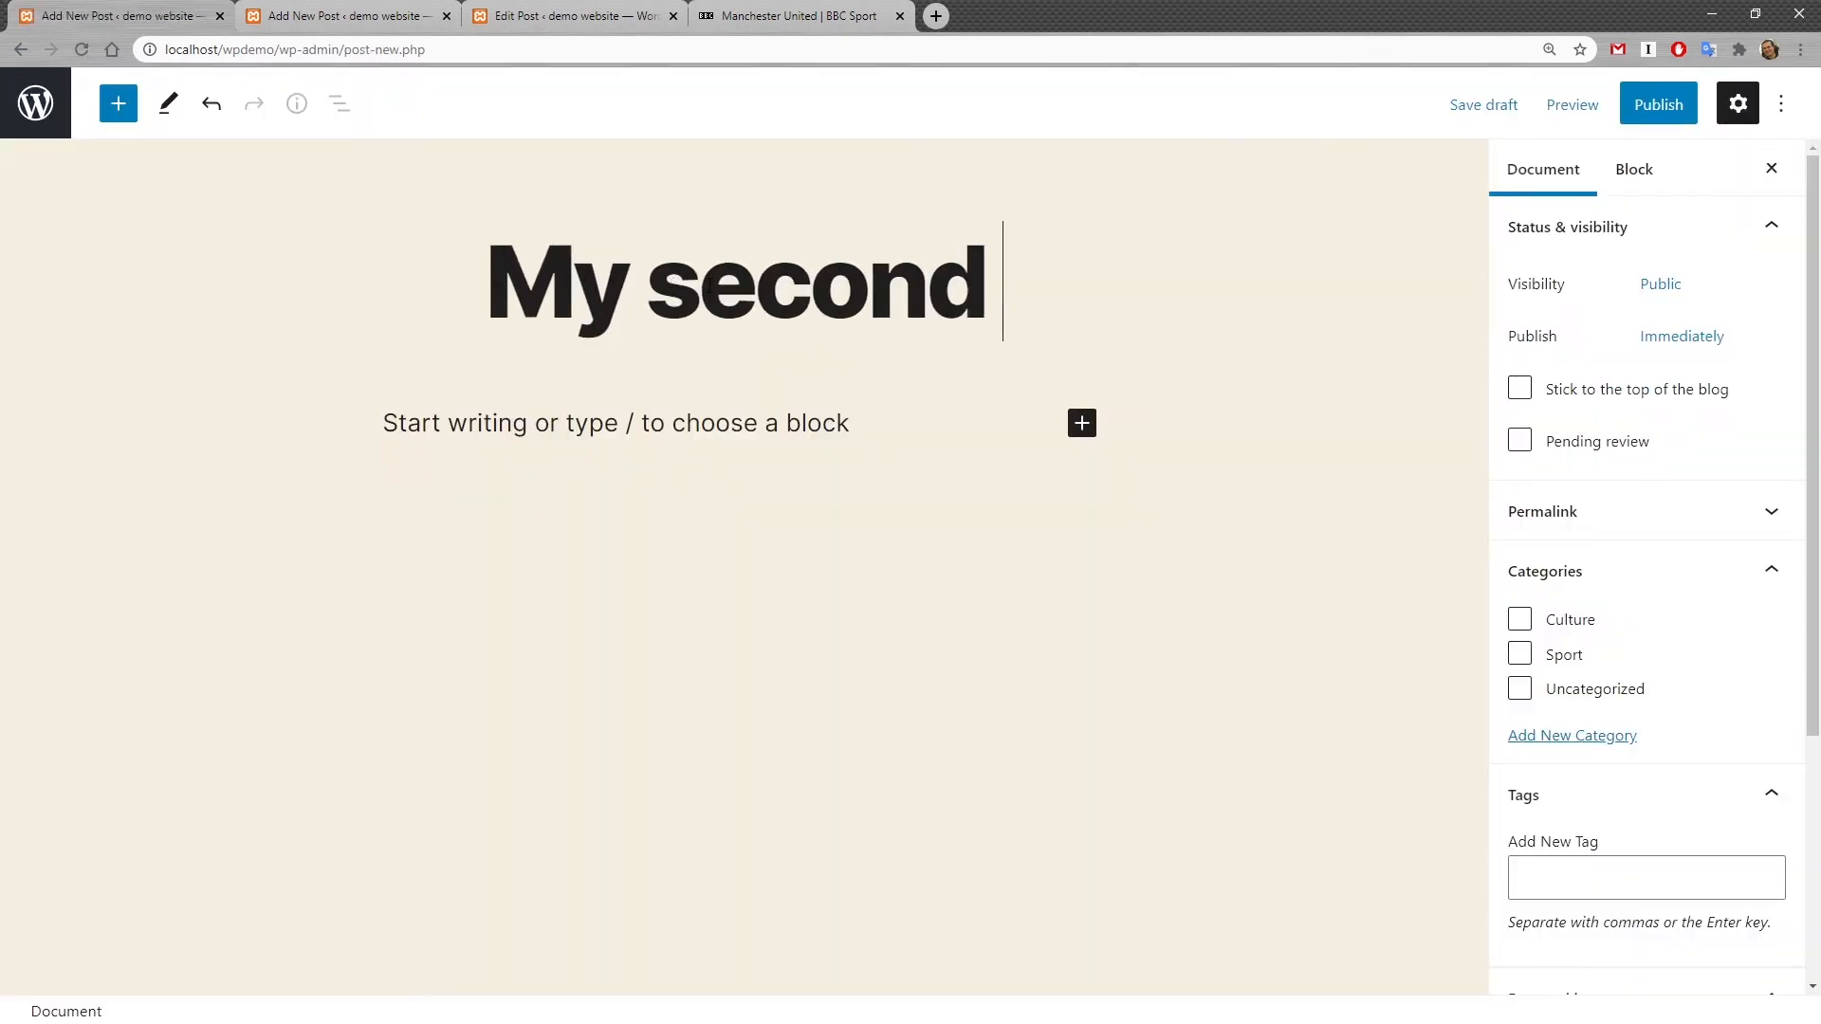
type("cool")
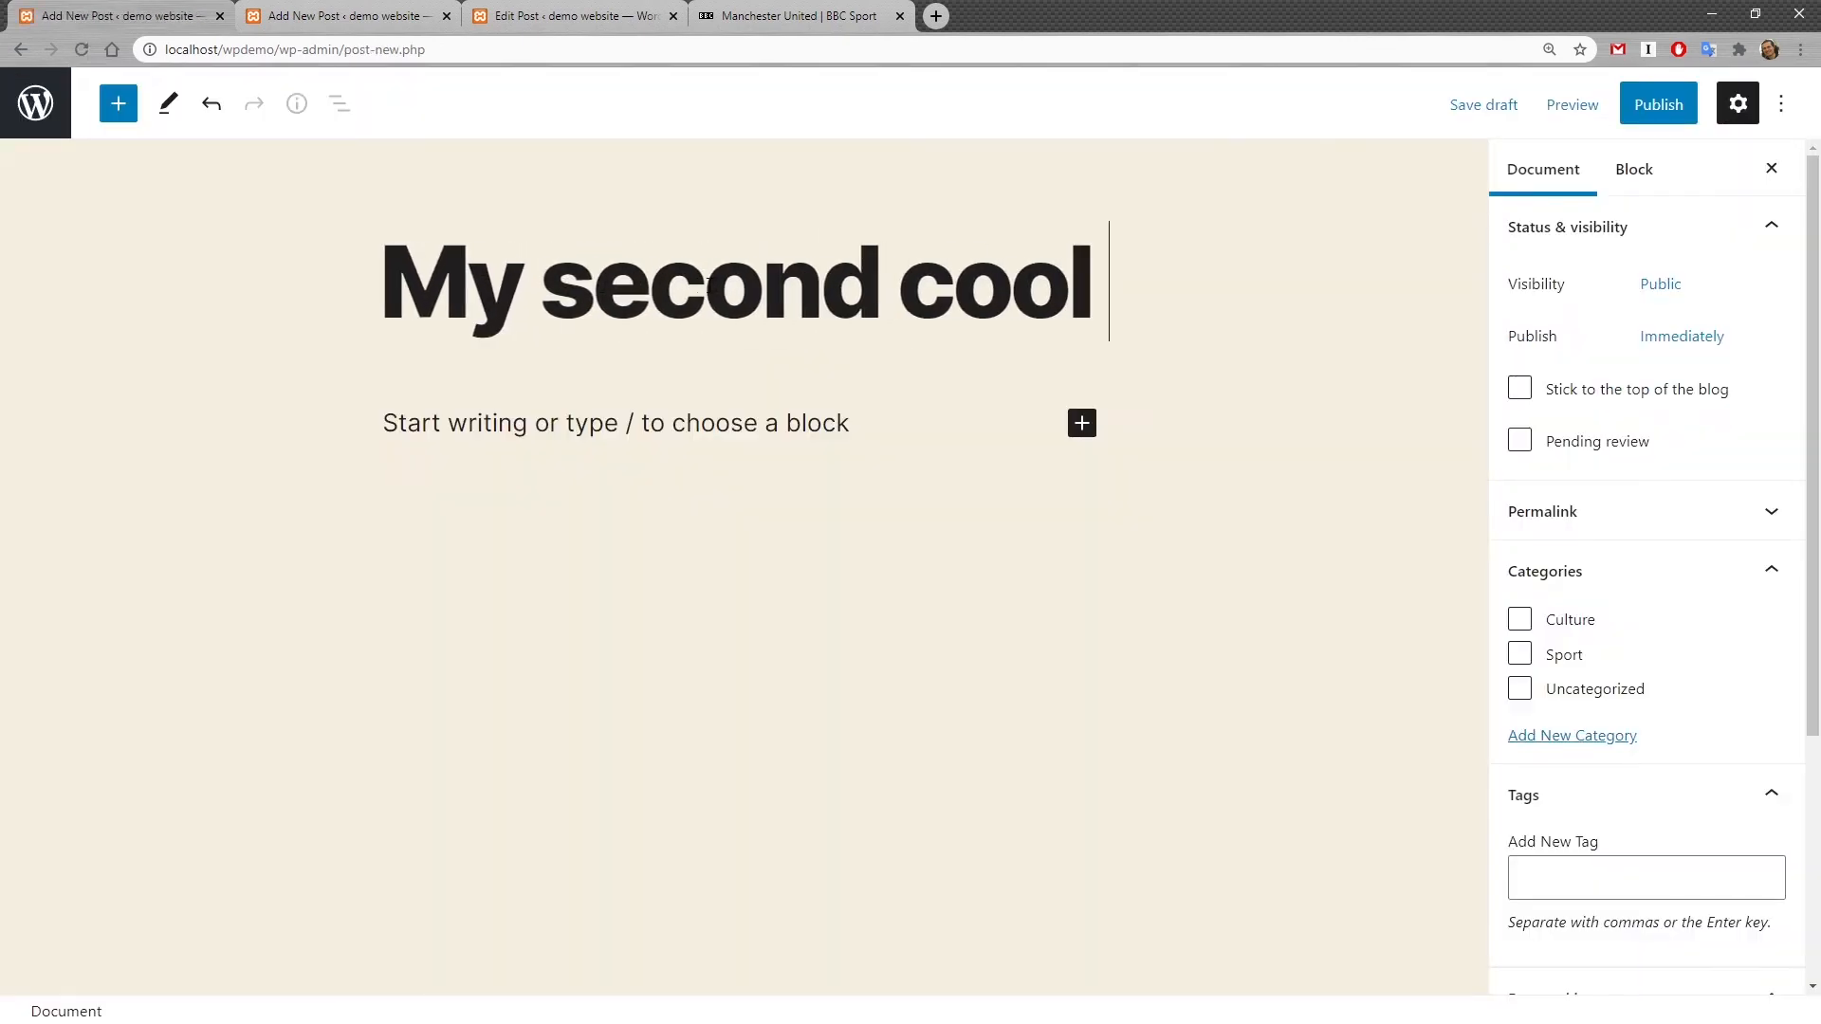
type(" posrt")
key("BackSpace")
key("BackSpace")
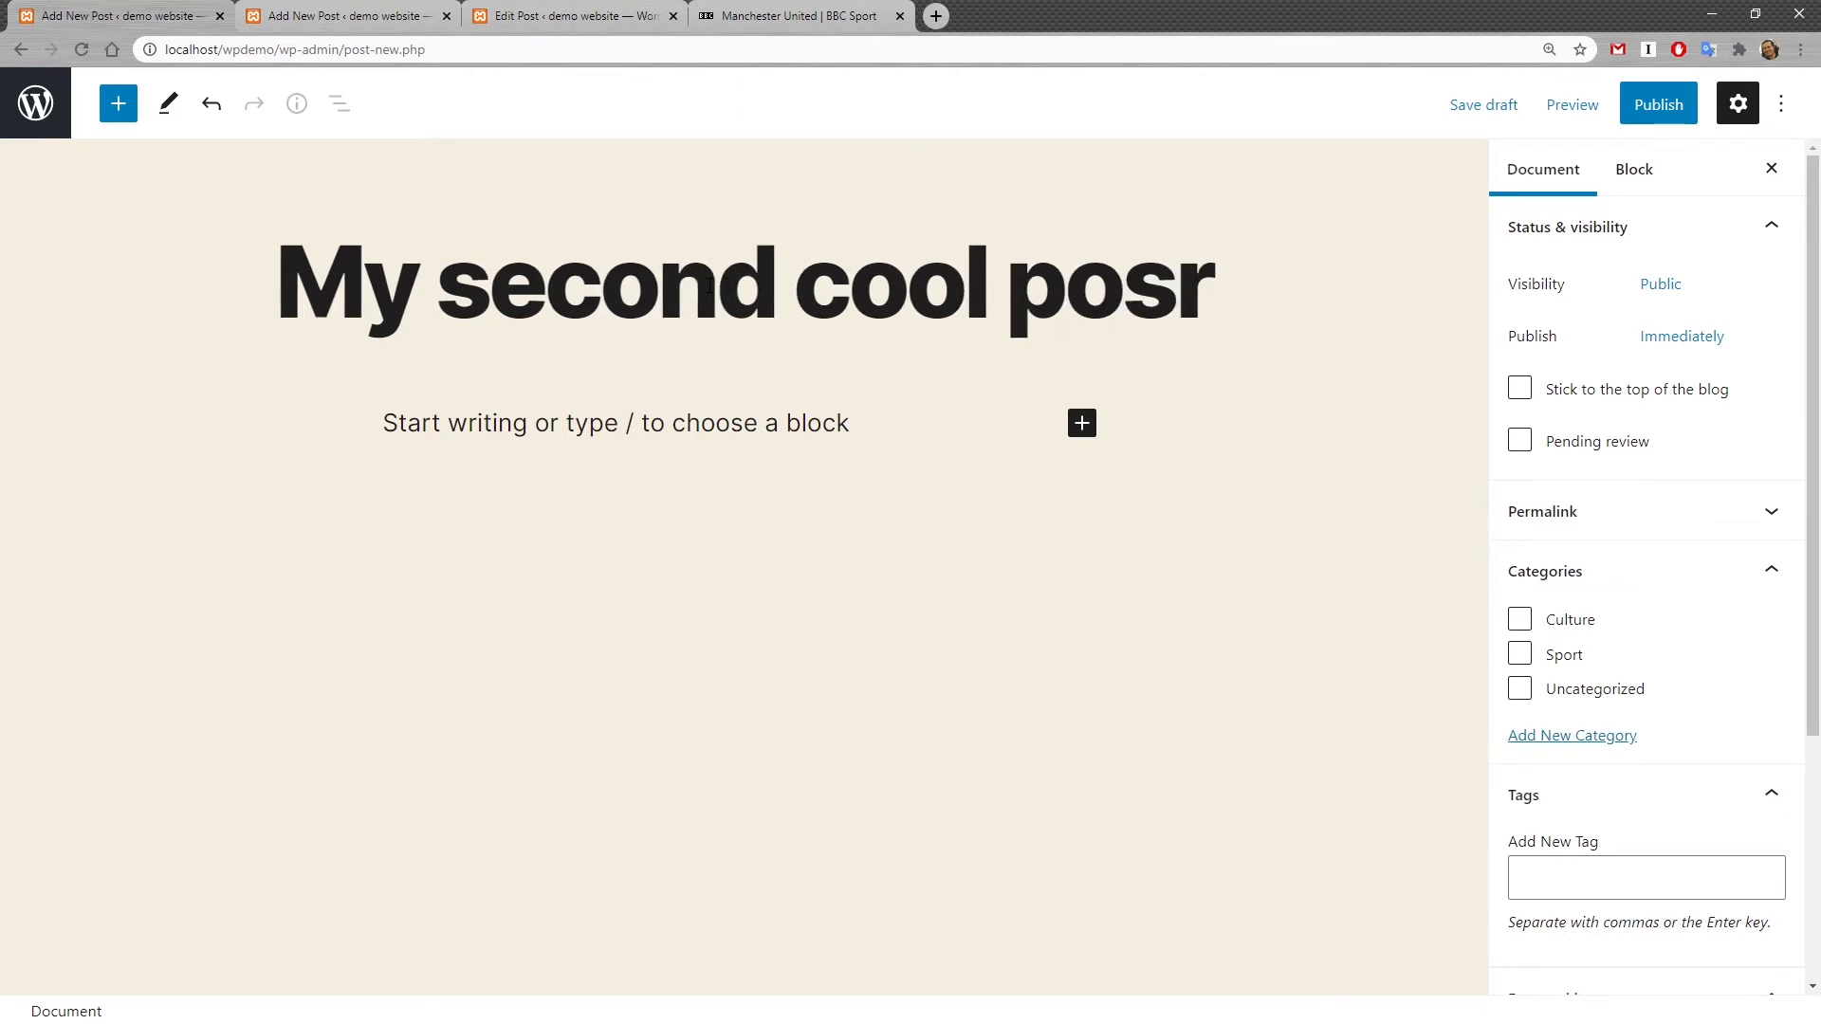
type("t")
Step: Add the paragraph "Some intresting text here" followed by an image block with an uploaded image
left_click(507, 433)
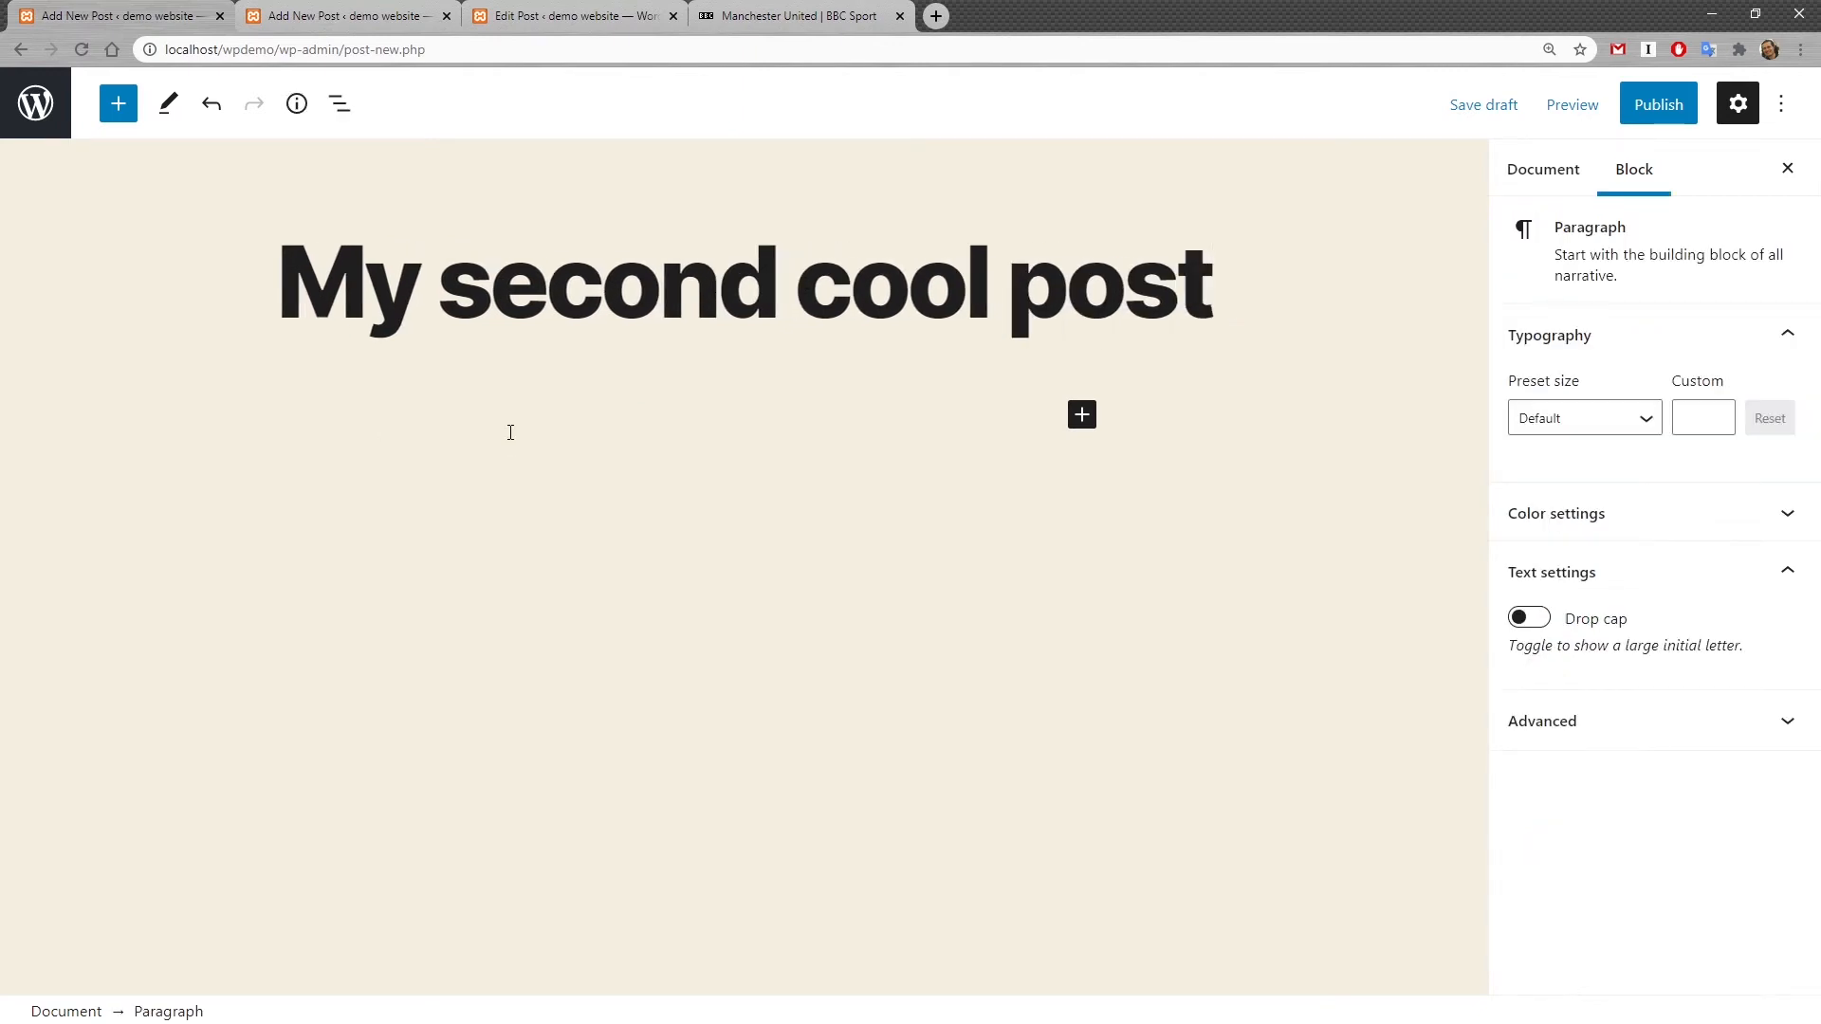
type("Some intresting text here")
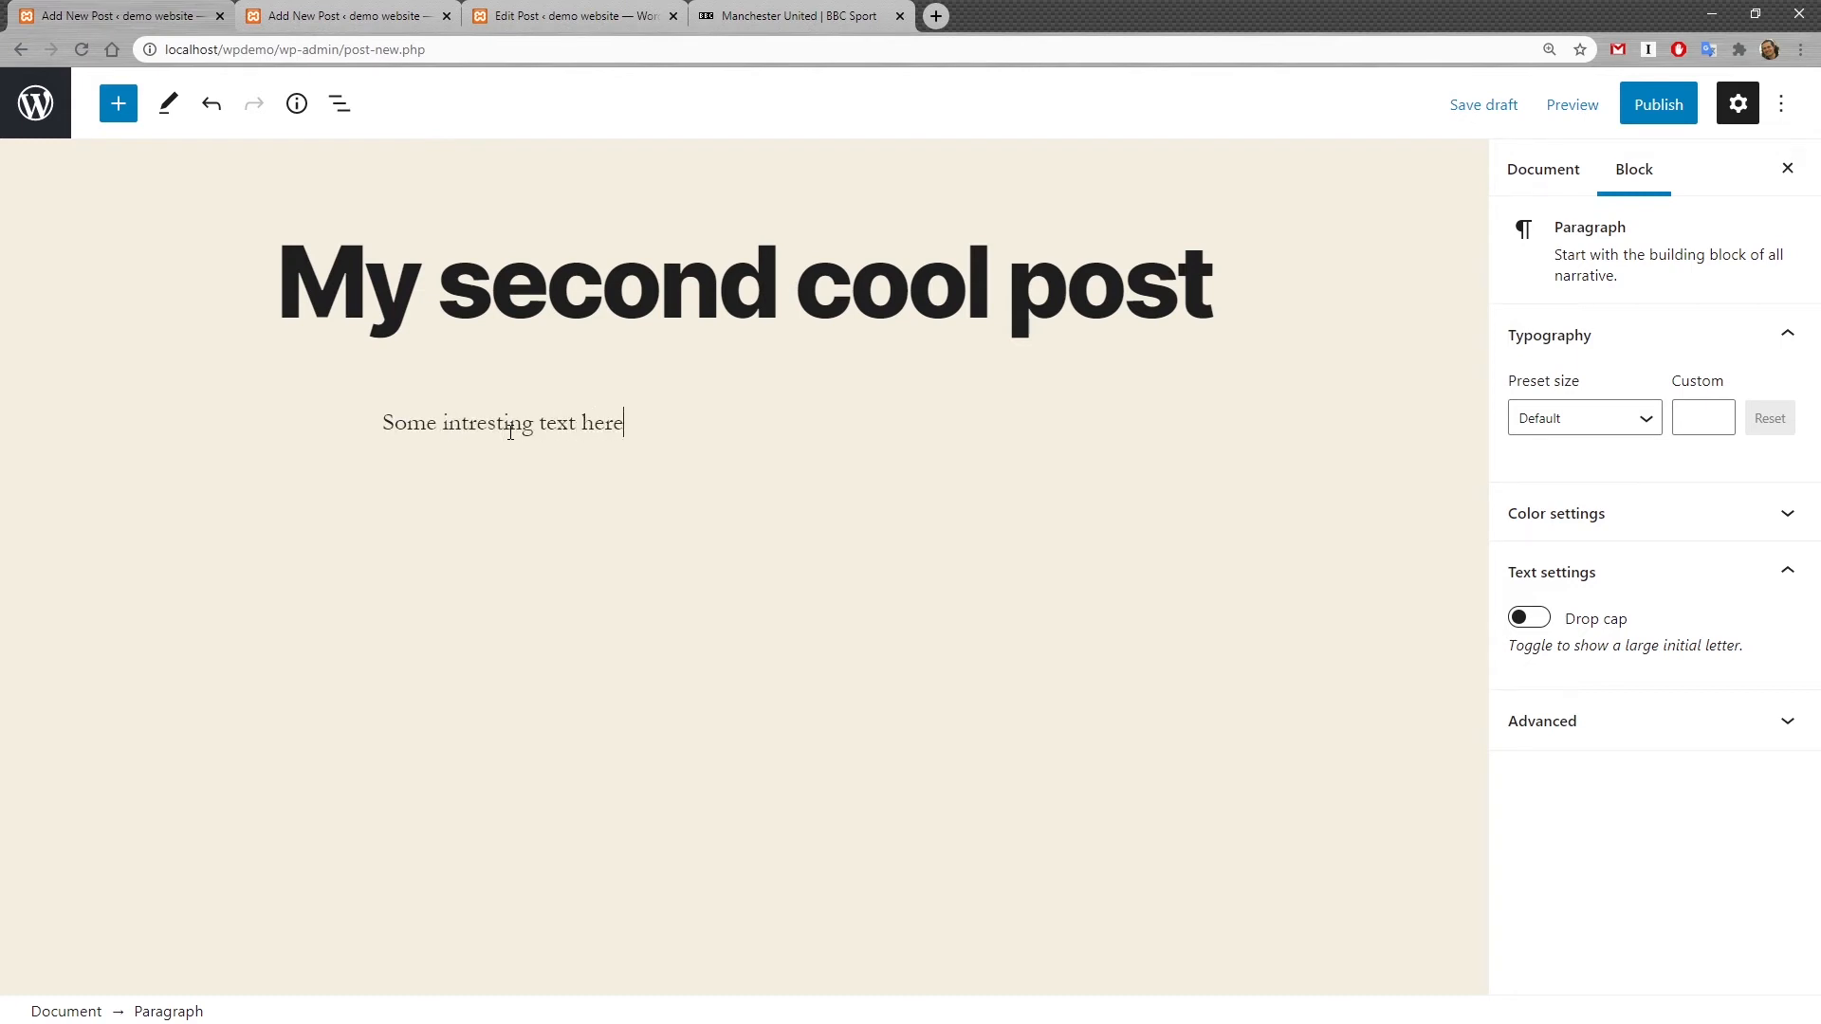
key("Return")
left_click(1085, 499)
key("Return")
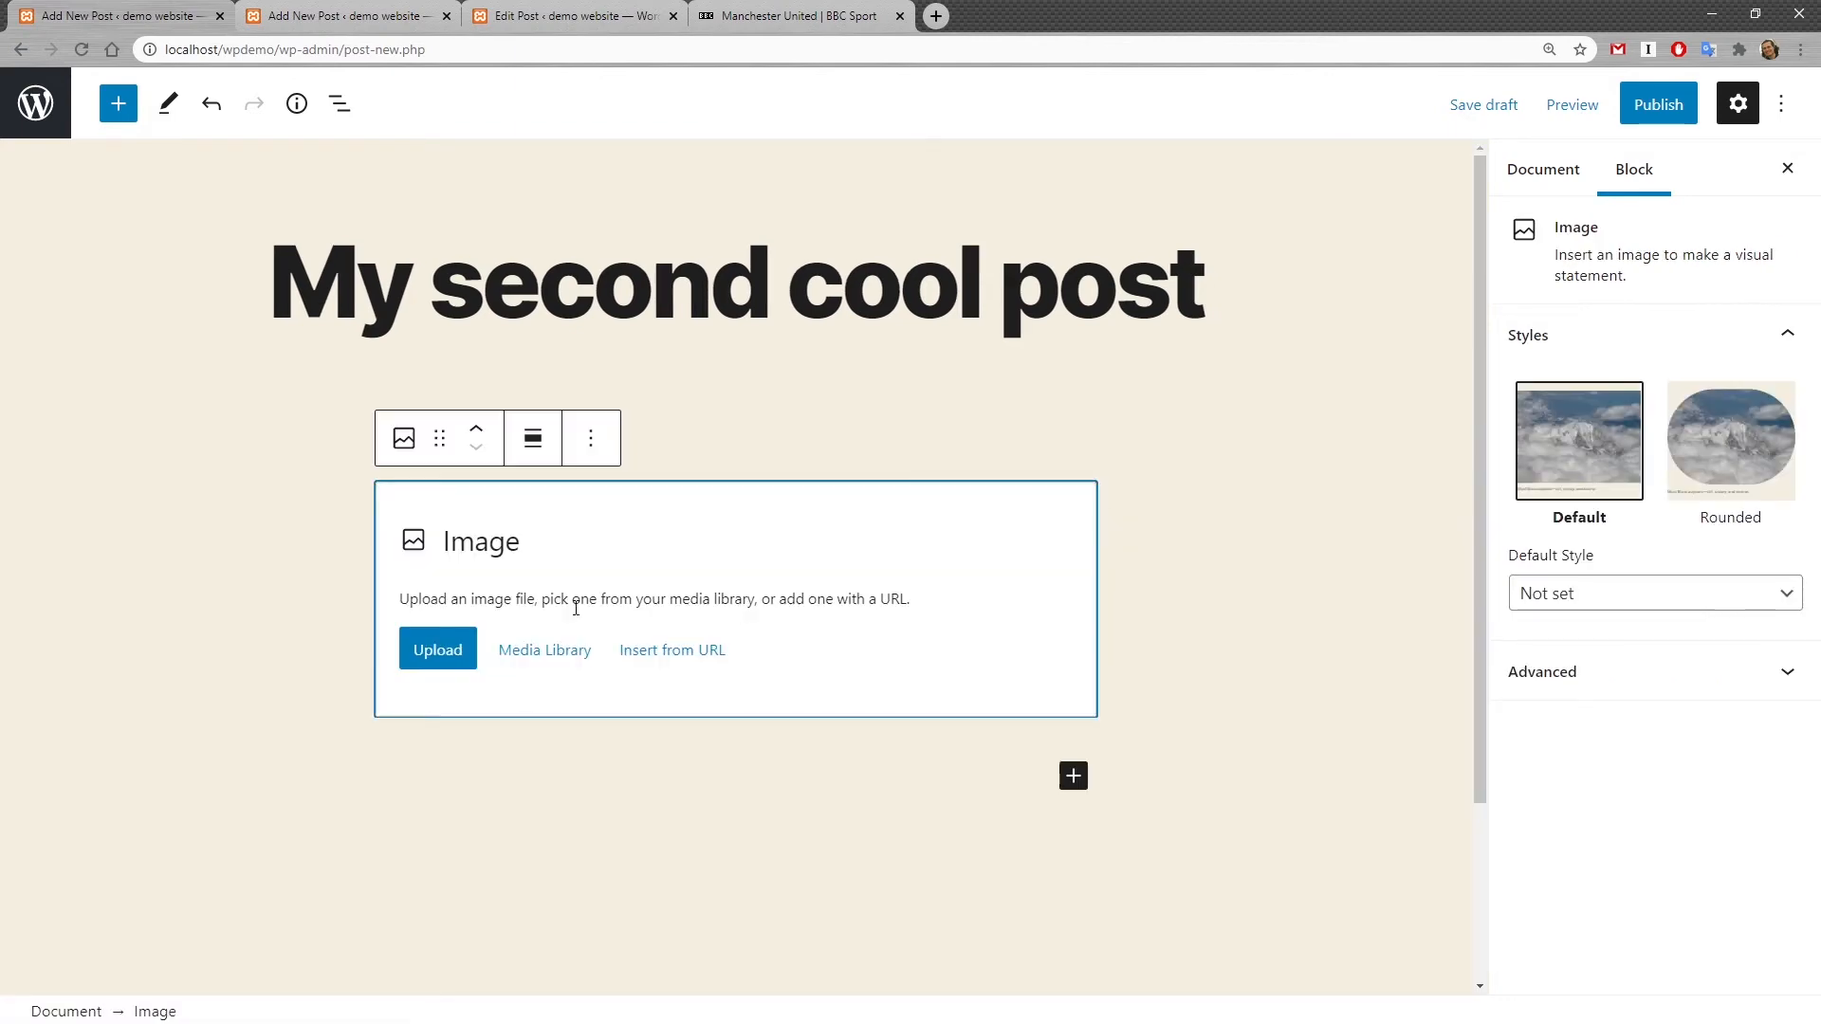
left_click(437, 649)
double_click(211, 317)
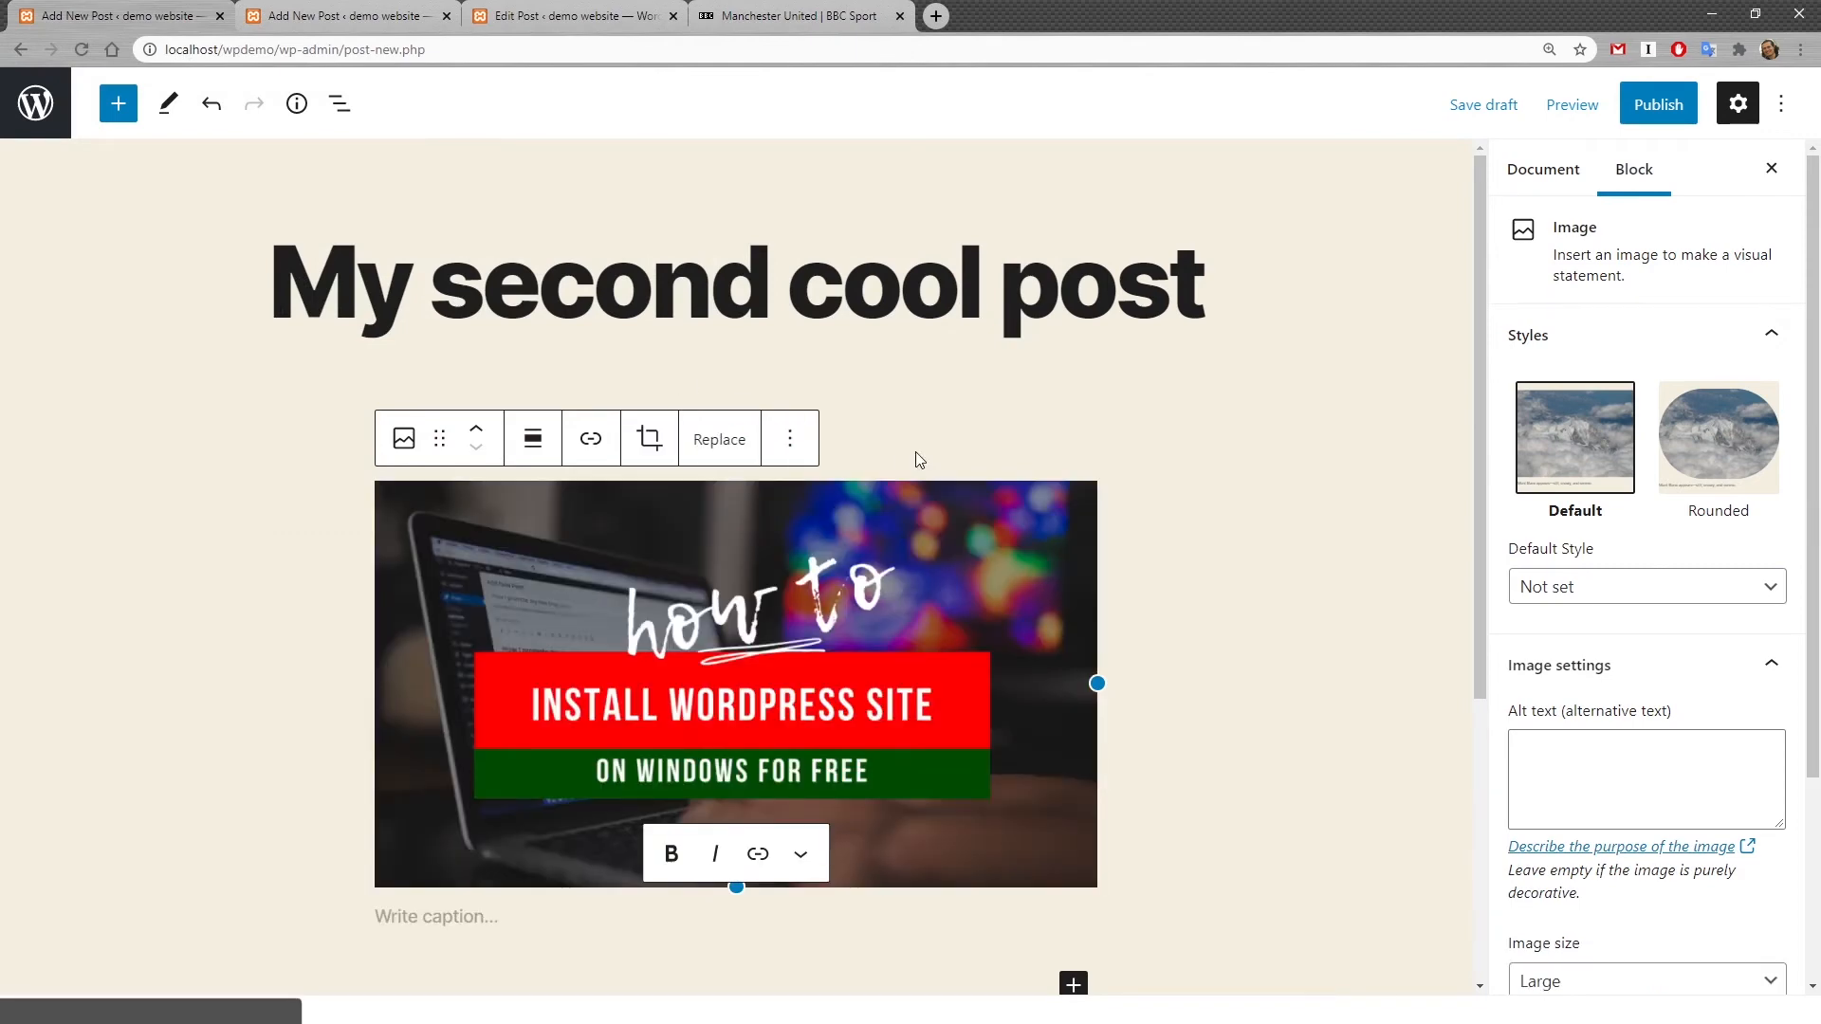
Step: Insert a More block between the paragraph and the image
left_click(709, 441)
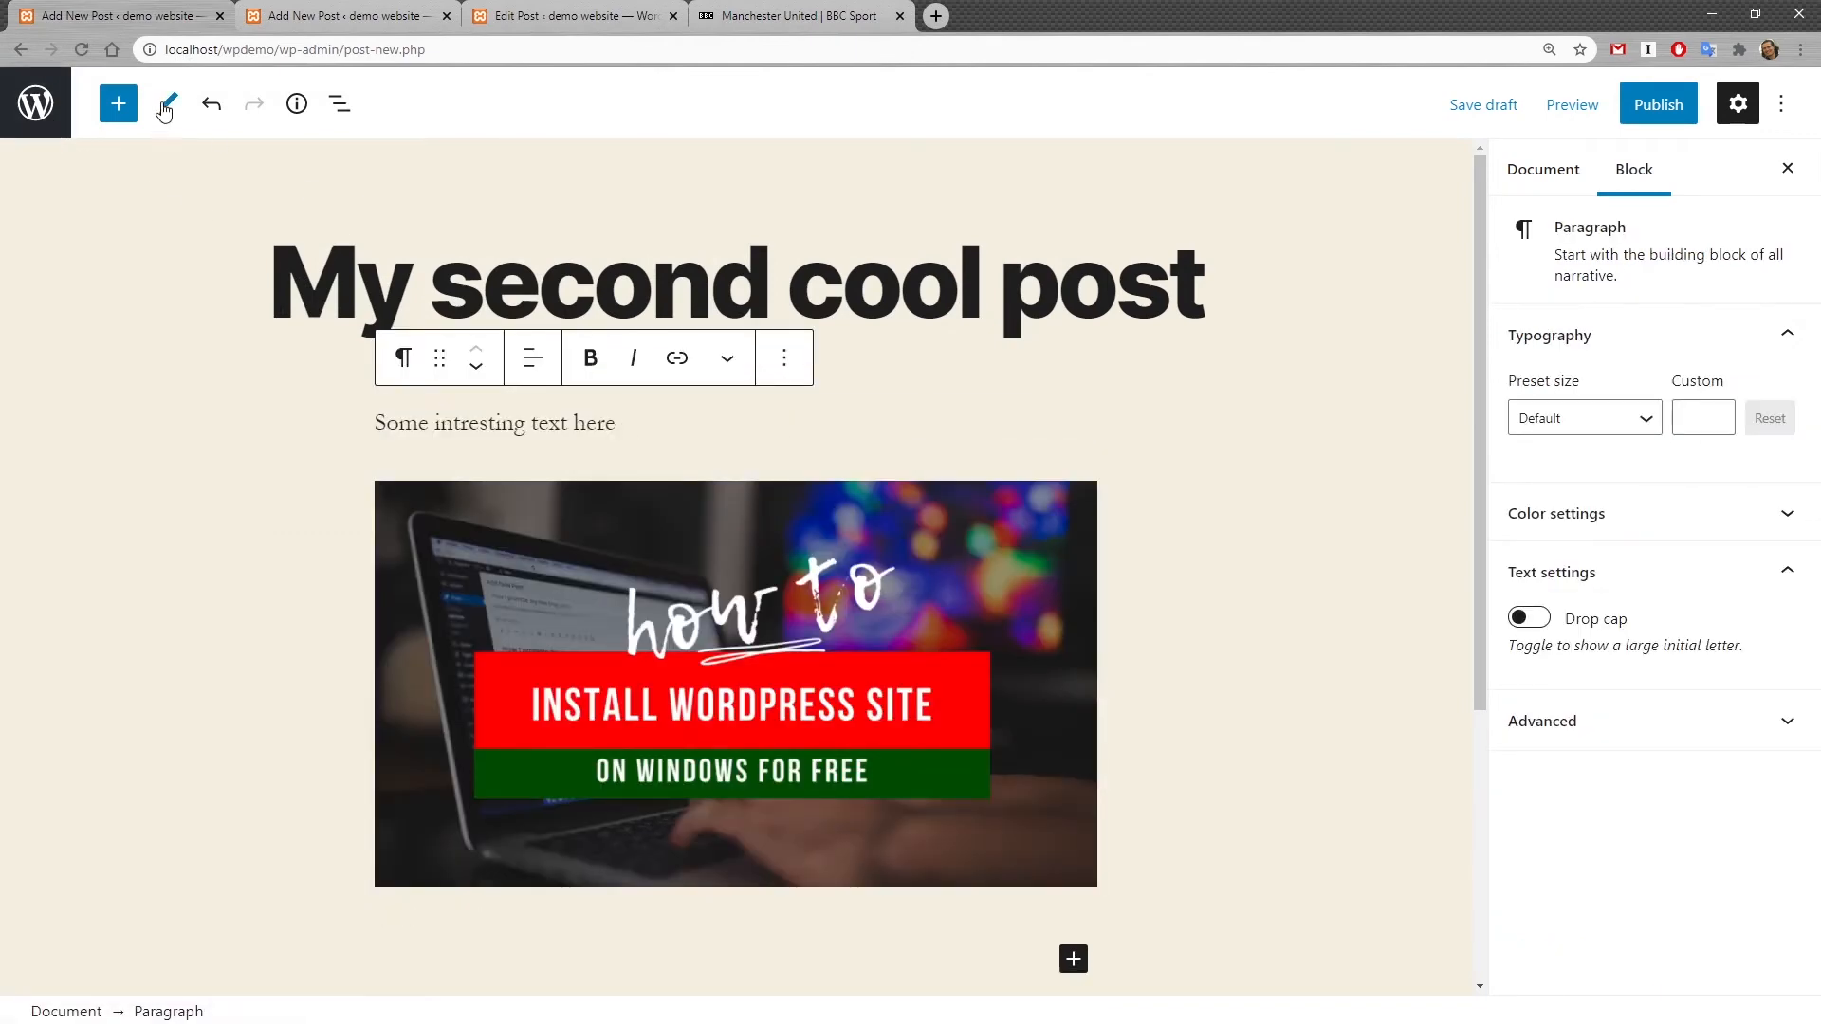
left_click(118, 104)
scroll(162, 451, "down", 6)
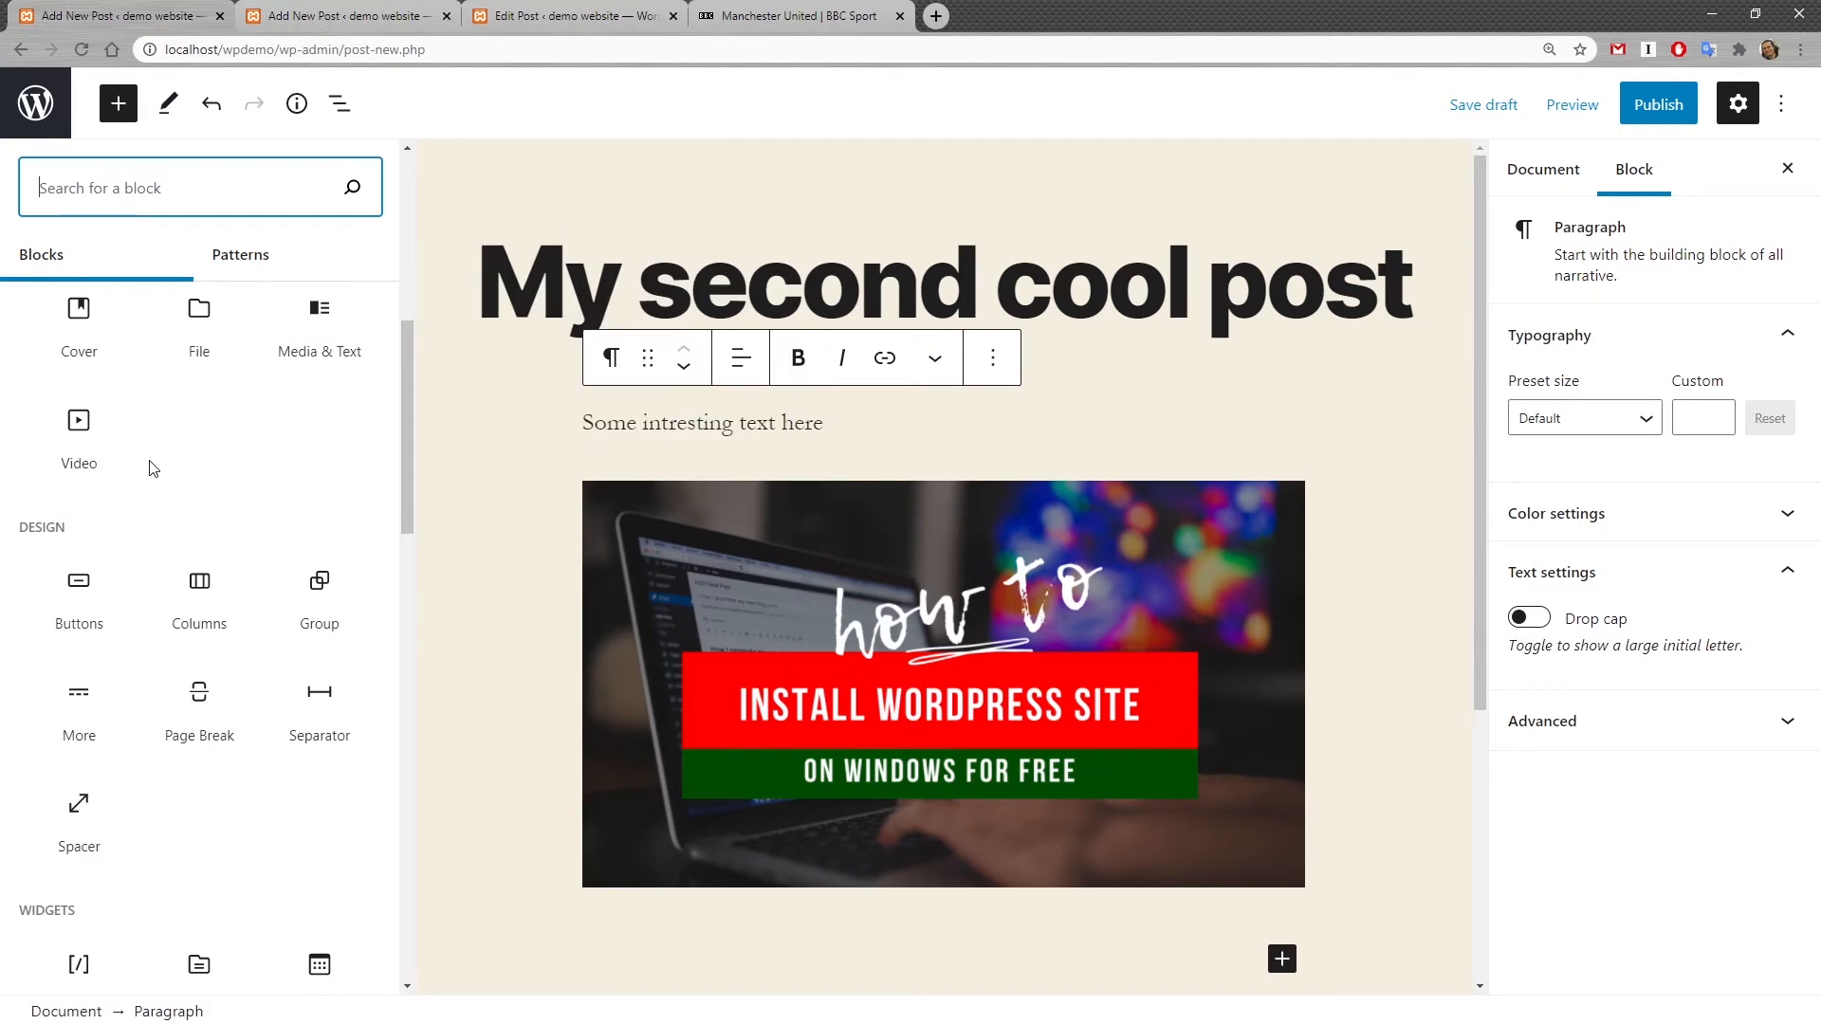
left_click(95, 710)
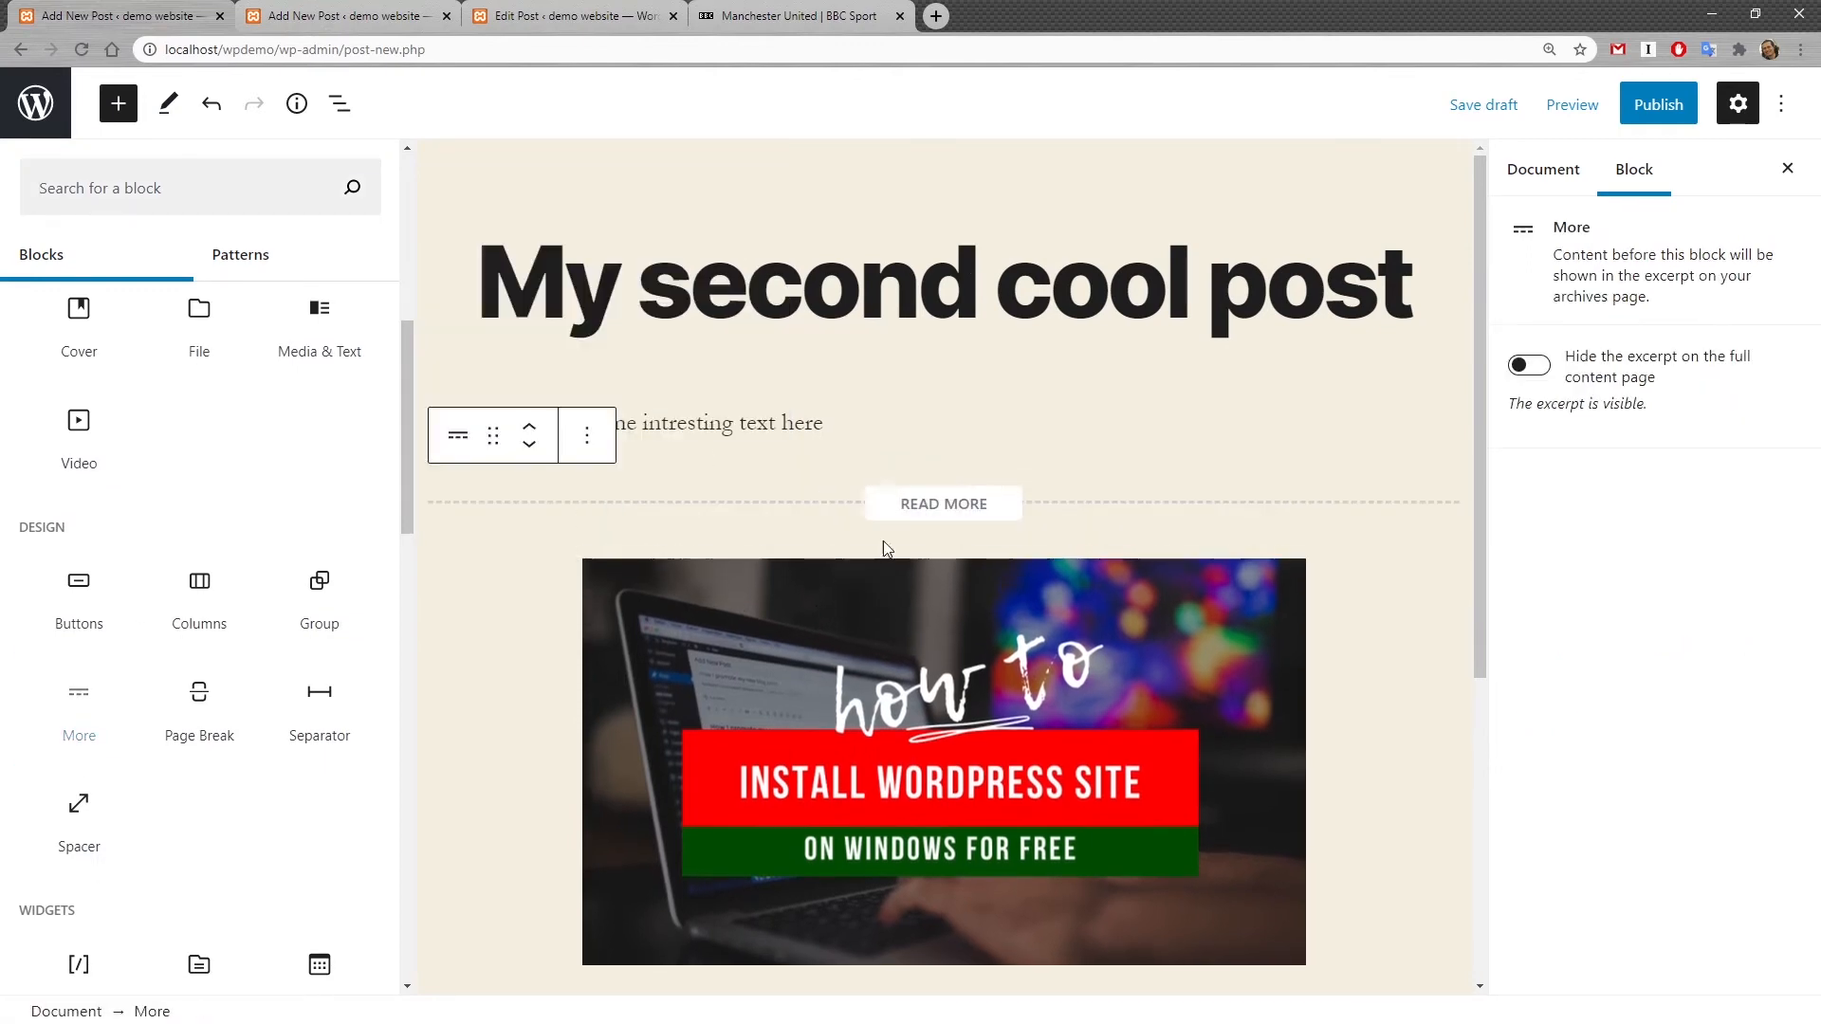
left_click(927, 416)
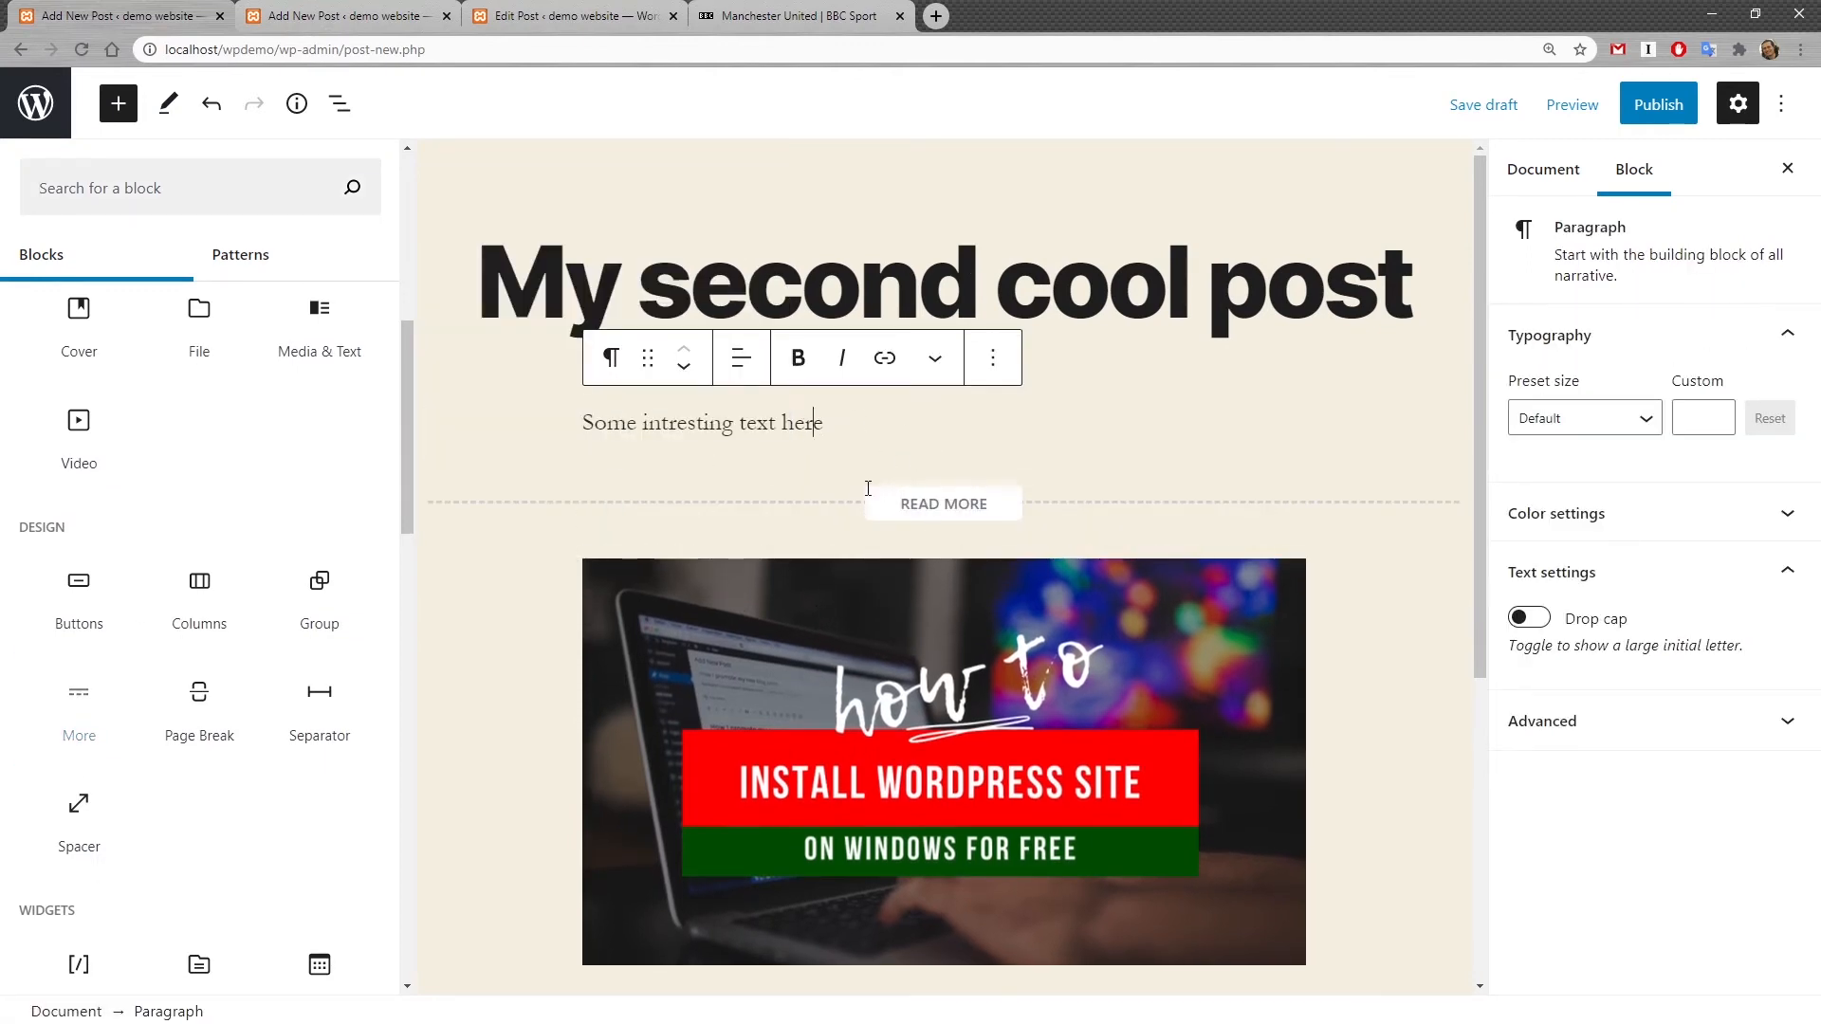
Step: Assign the new post to the Culture category
left_click(1544, 169)
left_click(1738, 103)
left_click(1738, 104)
left_click(1544, 171)
left_click(1669, 571)
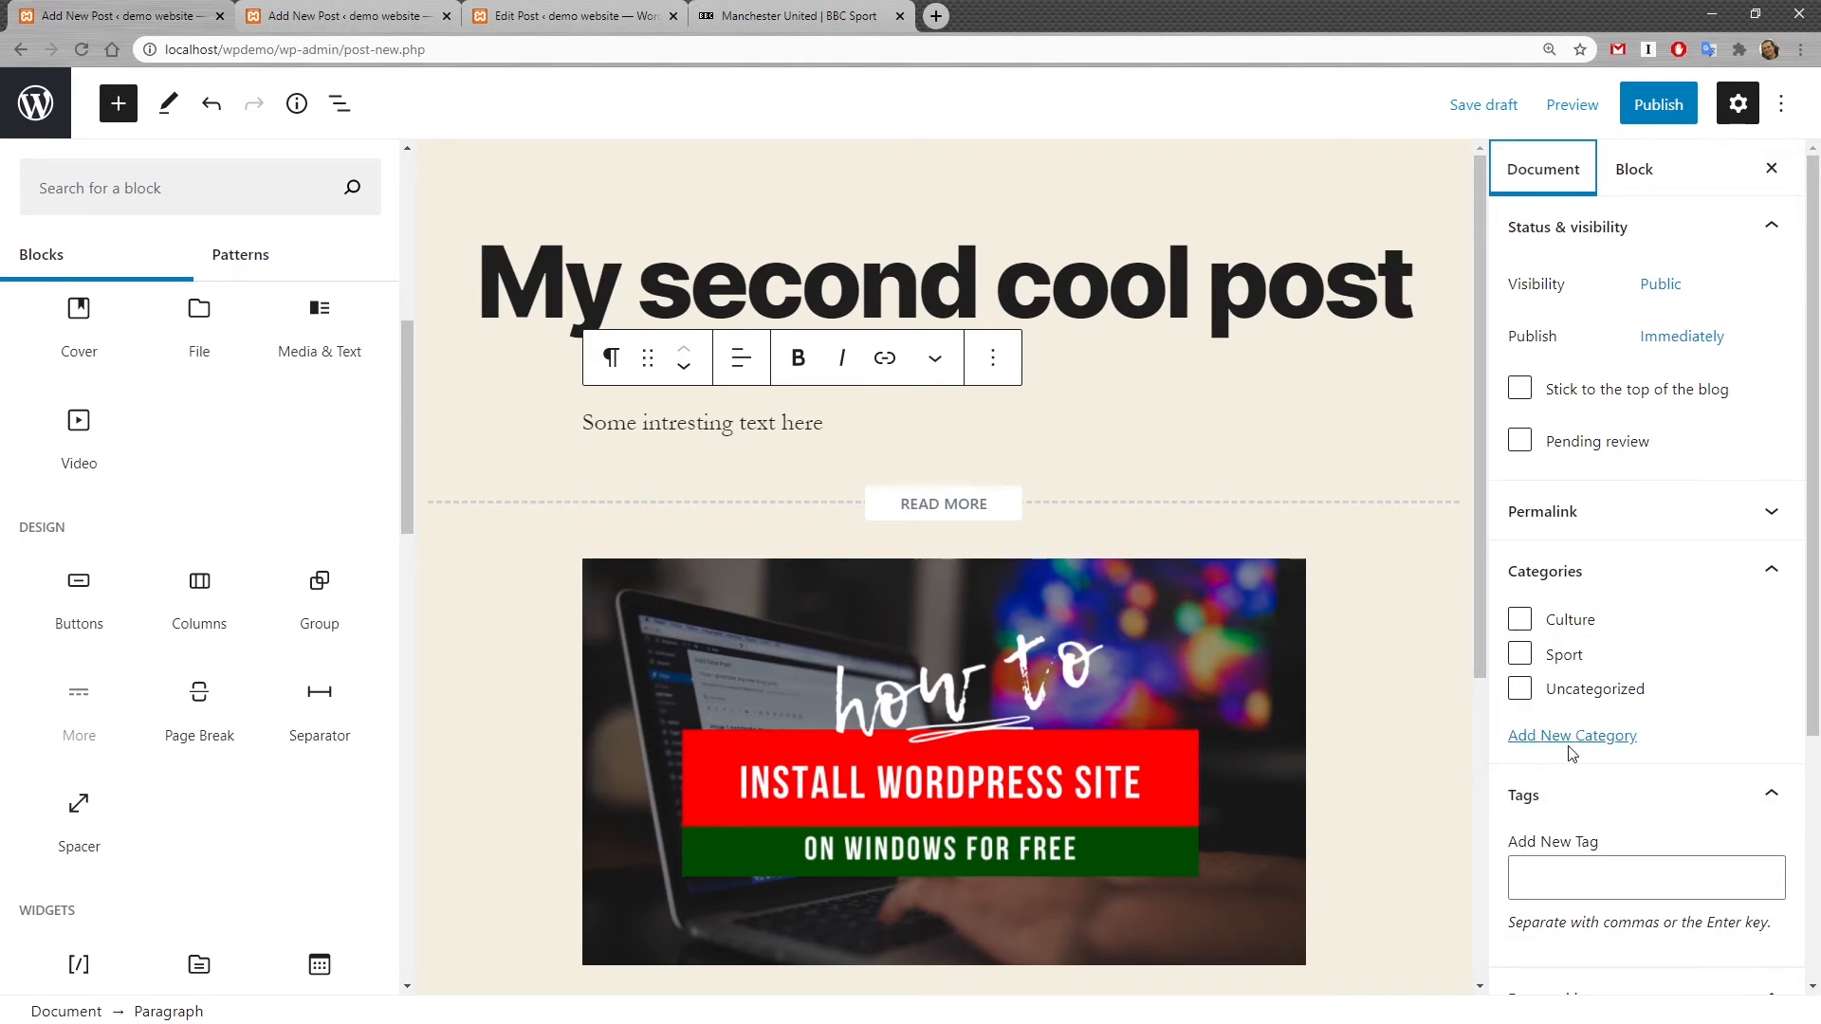
left_click(1525, 628)
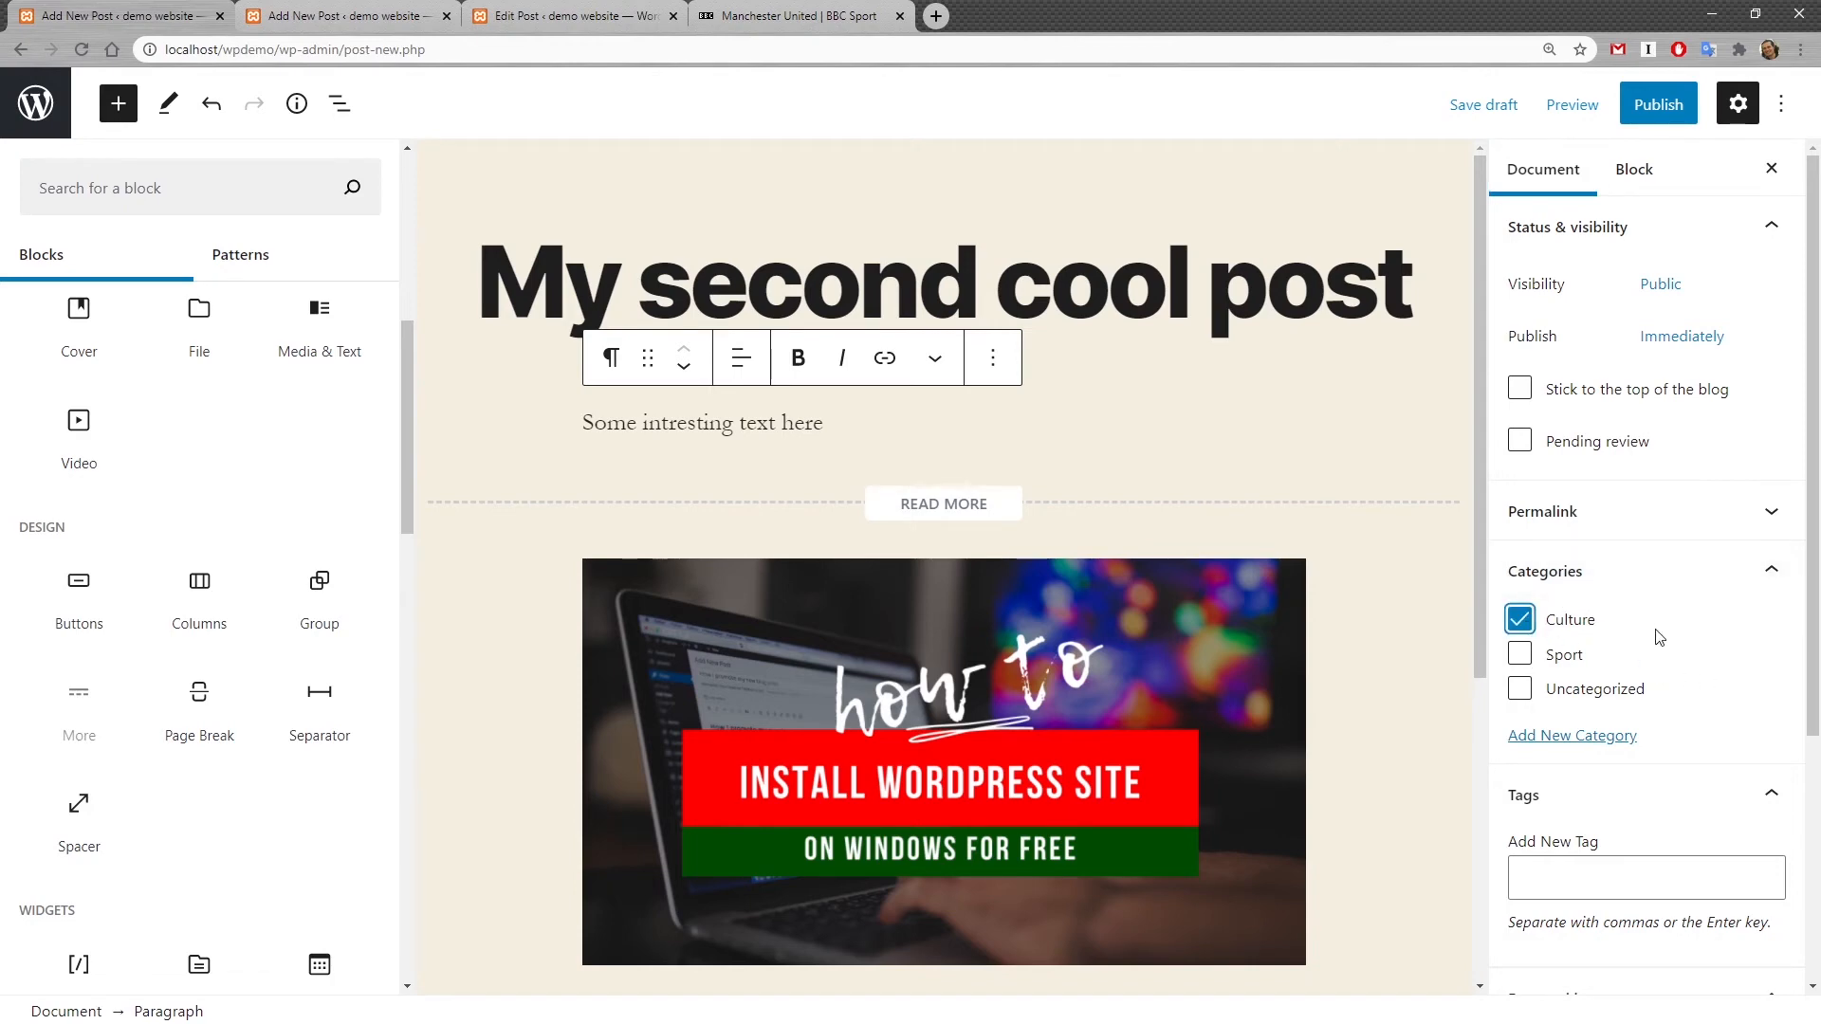
Step: Upload the image 4286253.jpg and set it as the post's featured image
scroll(1659, 637, "down", 4)
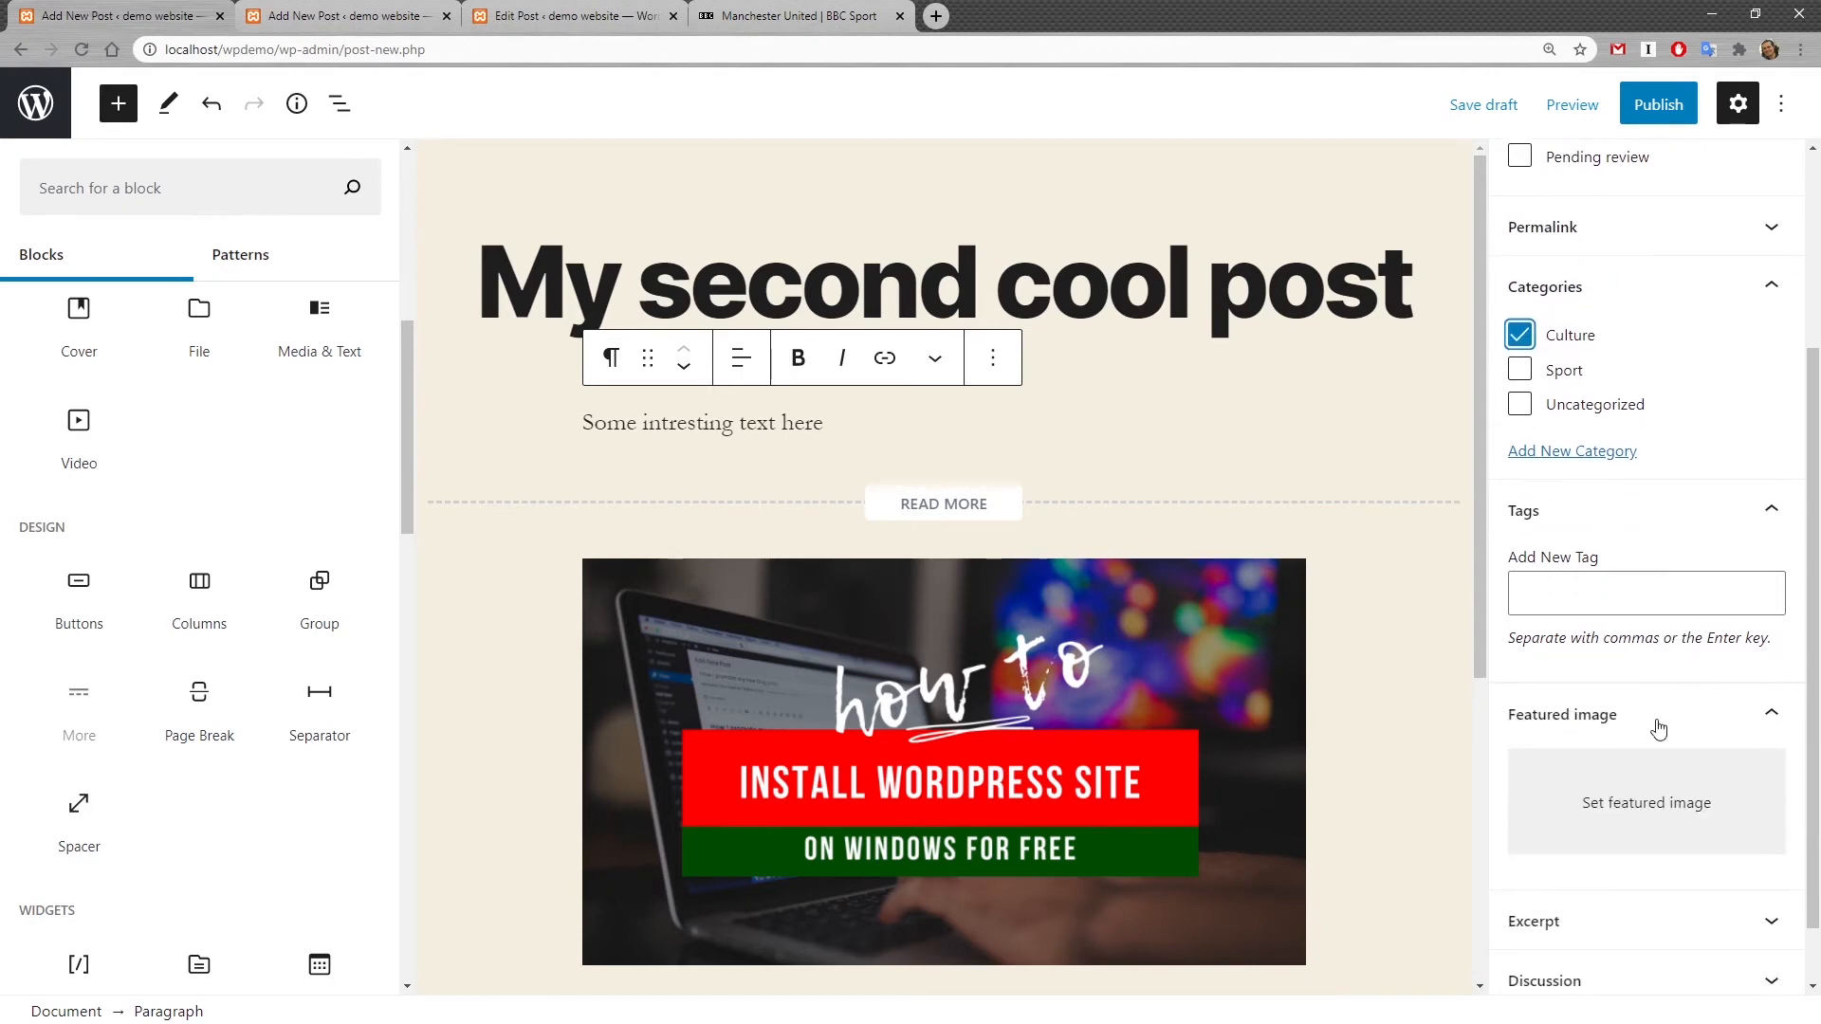
left_click(1666, 756)
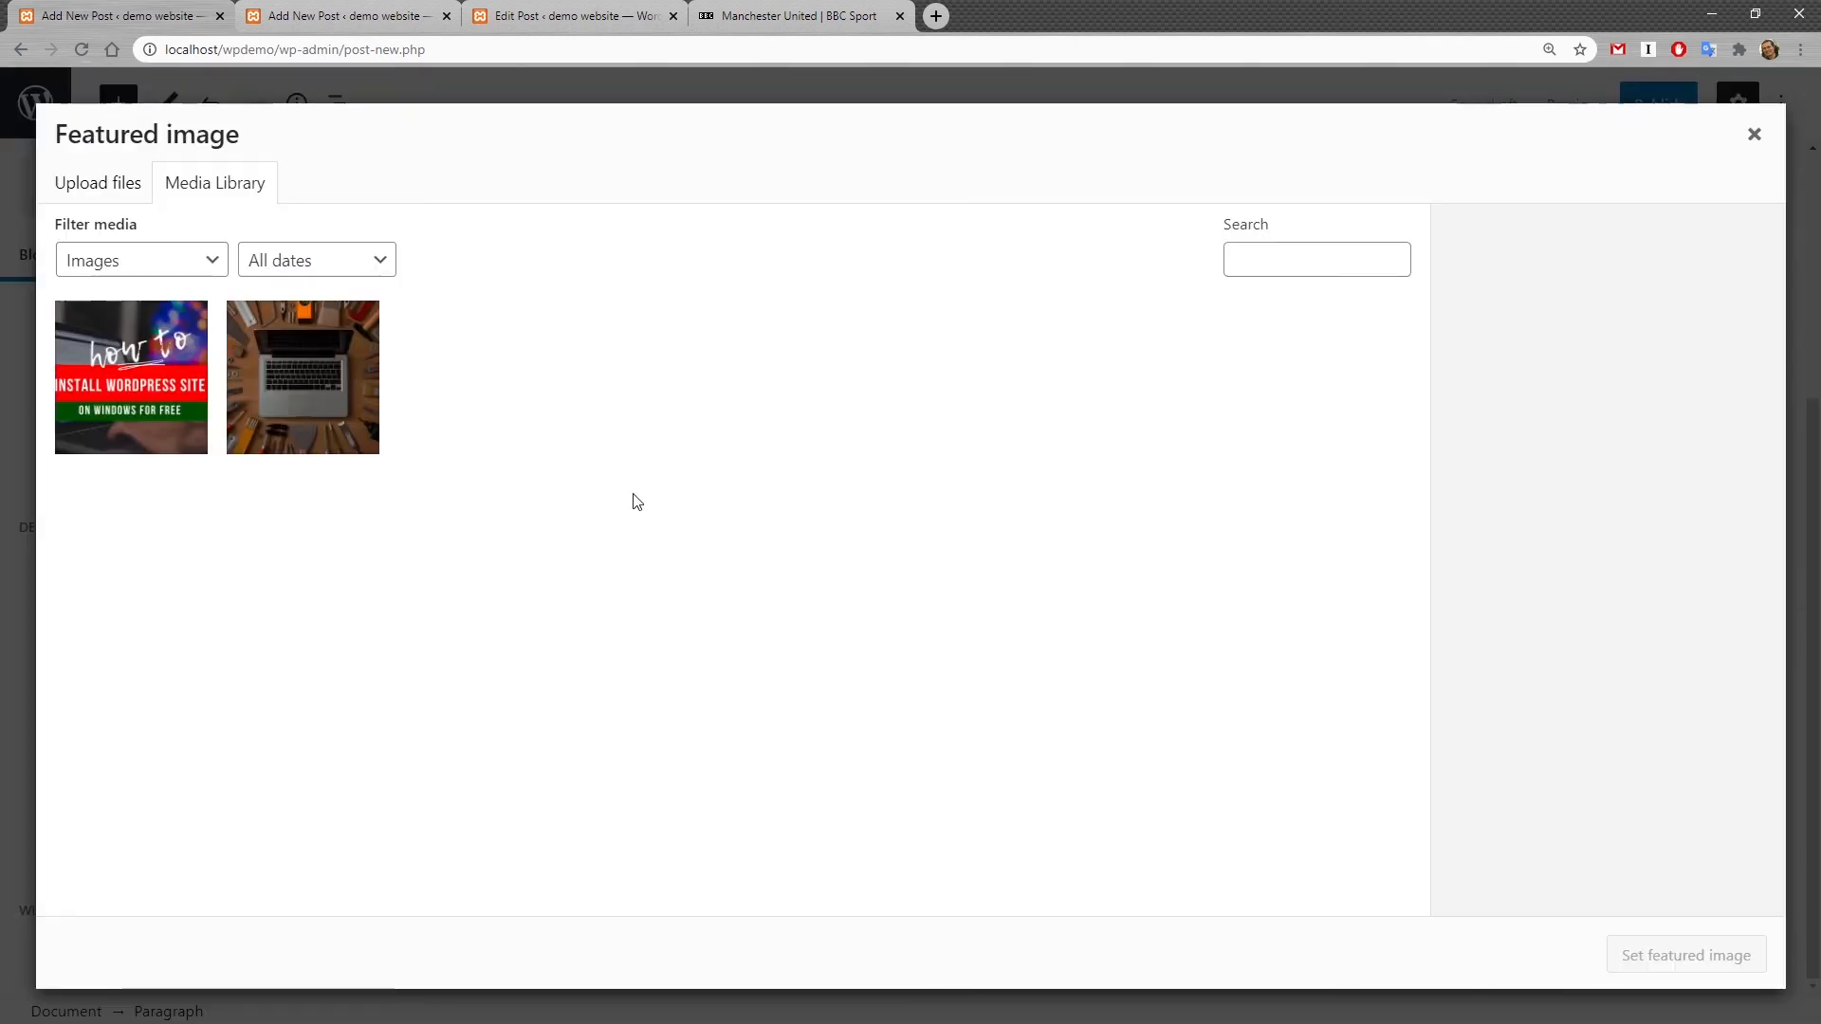
left_click(101, 192)
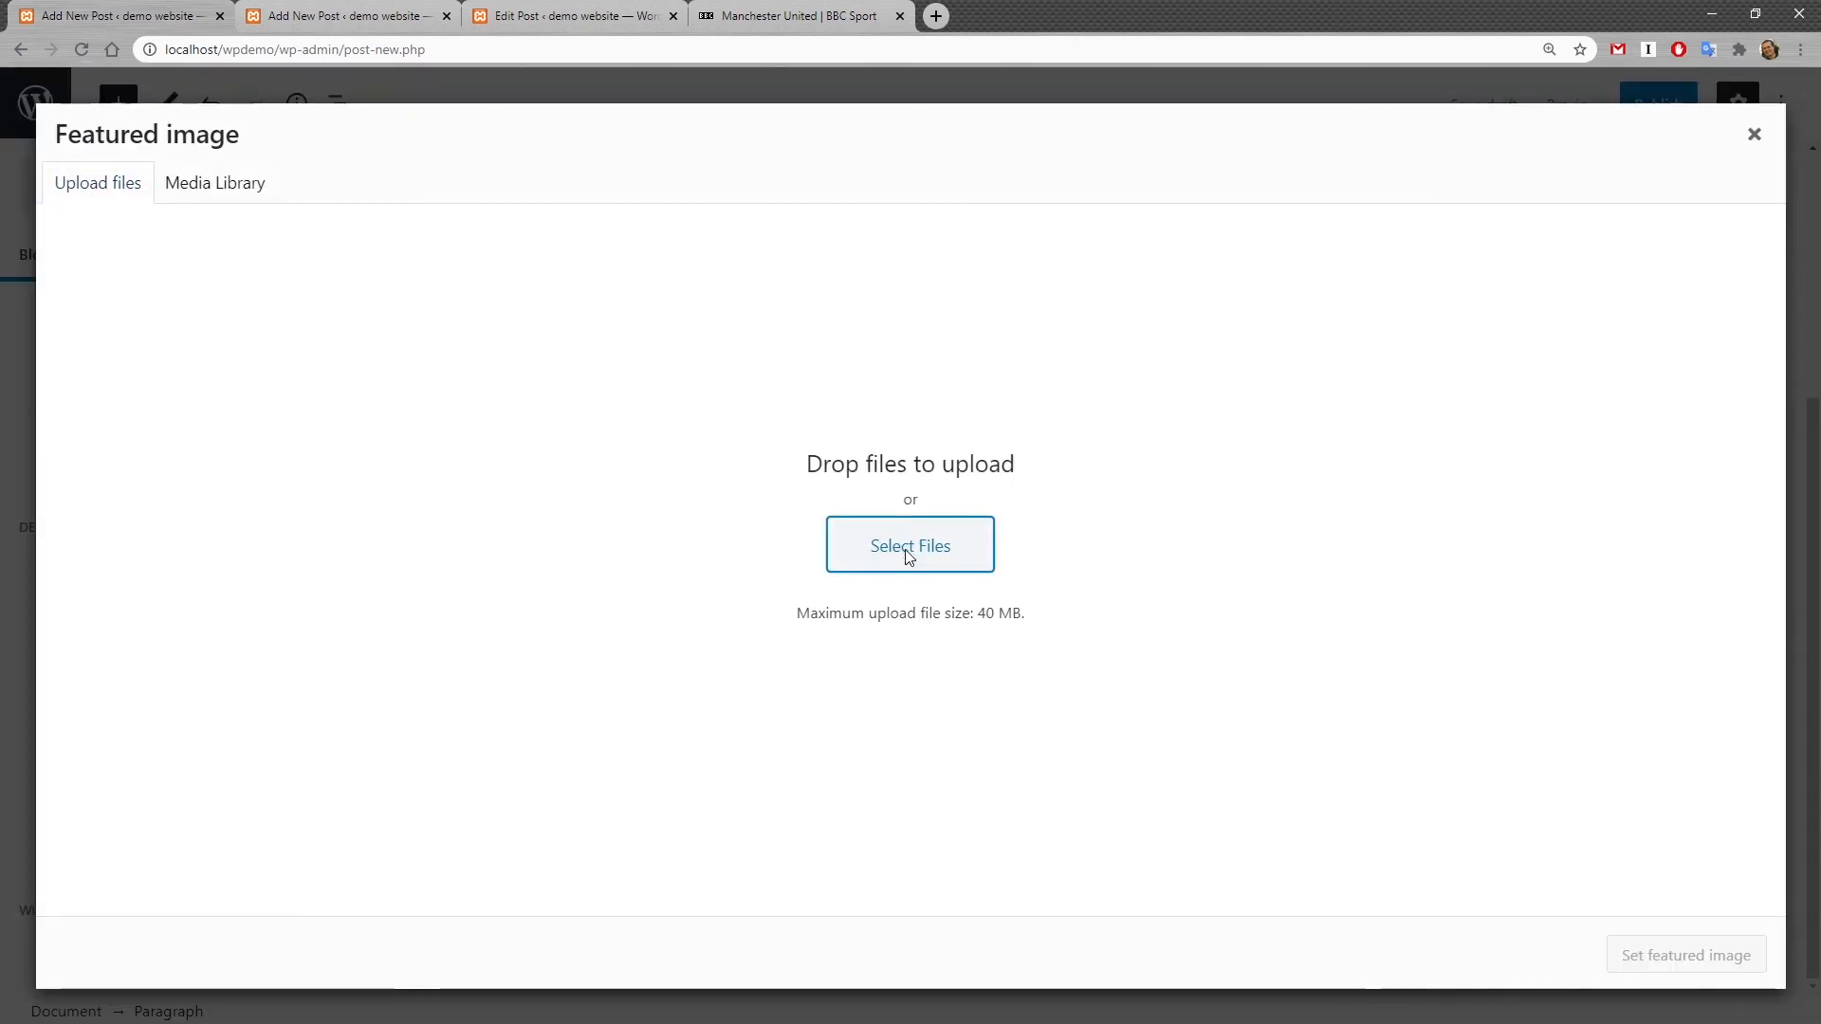
left_click(910, 549)
double_click(488, 255)
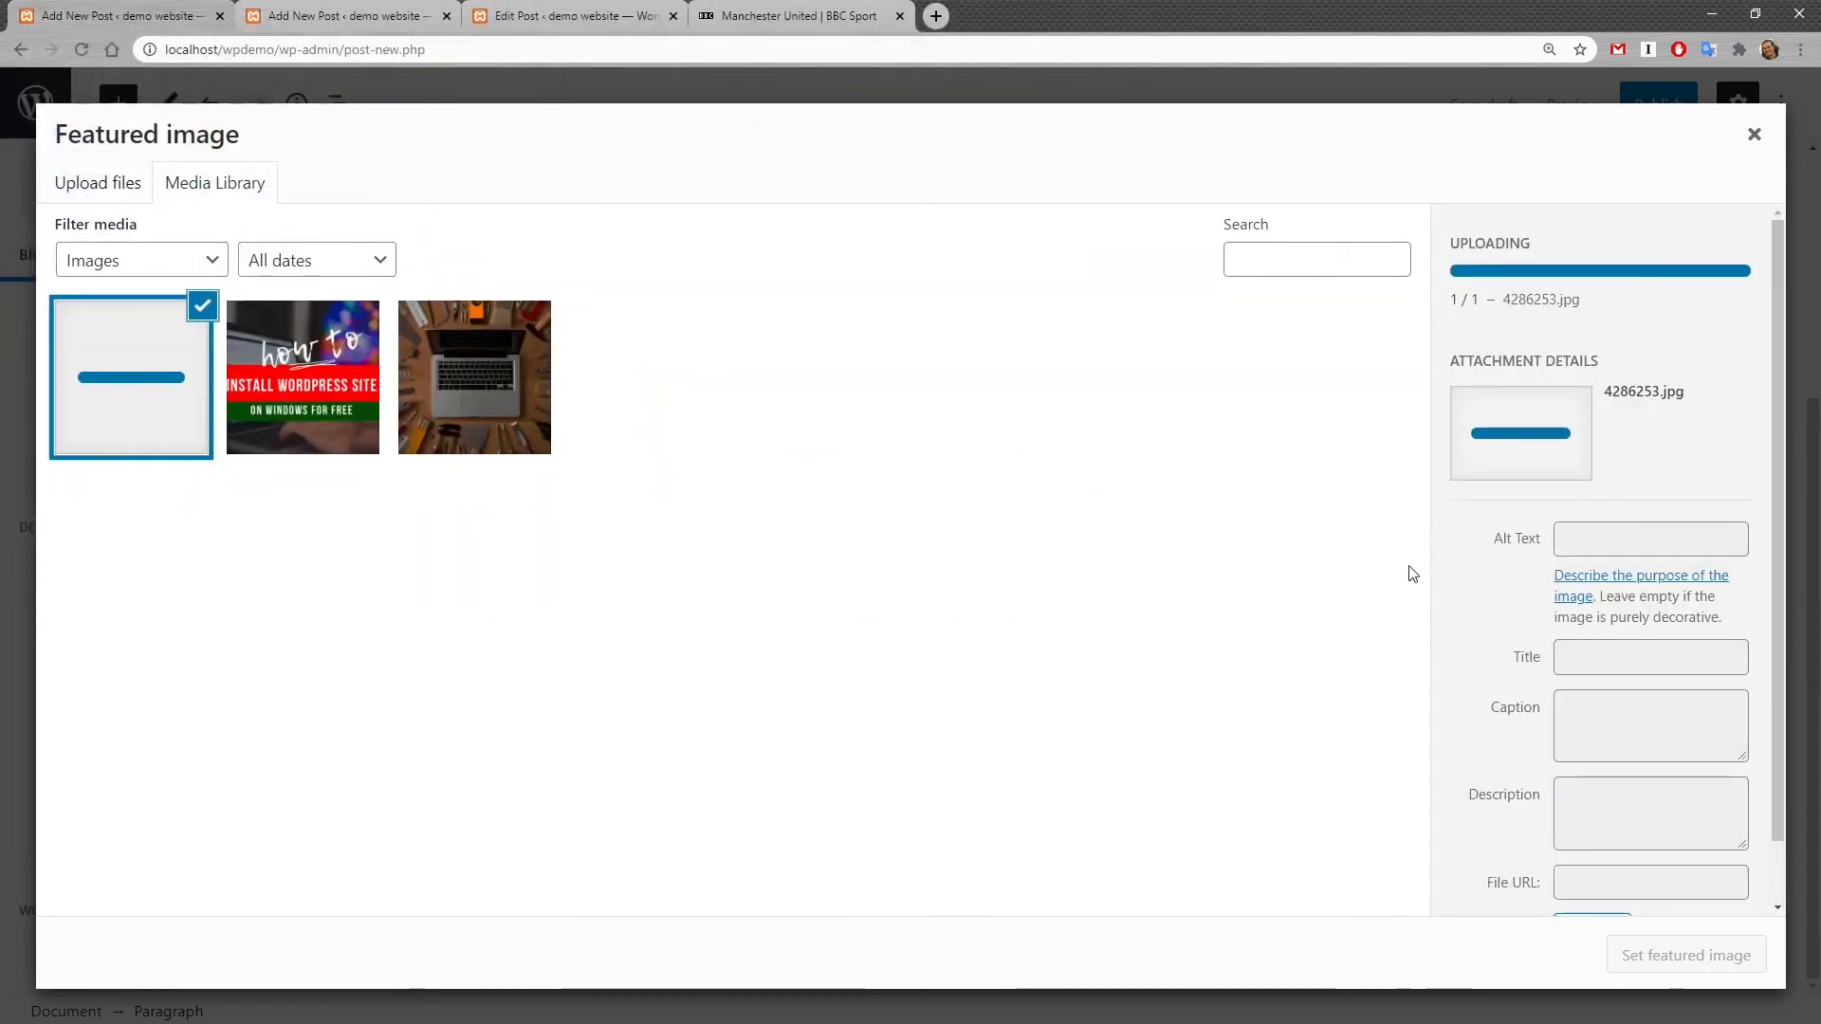
left_click(1748, 956)
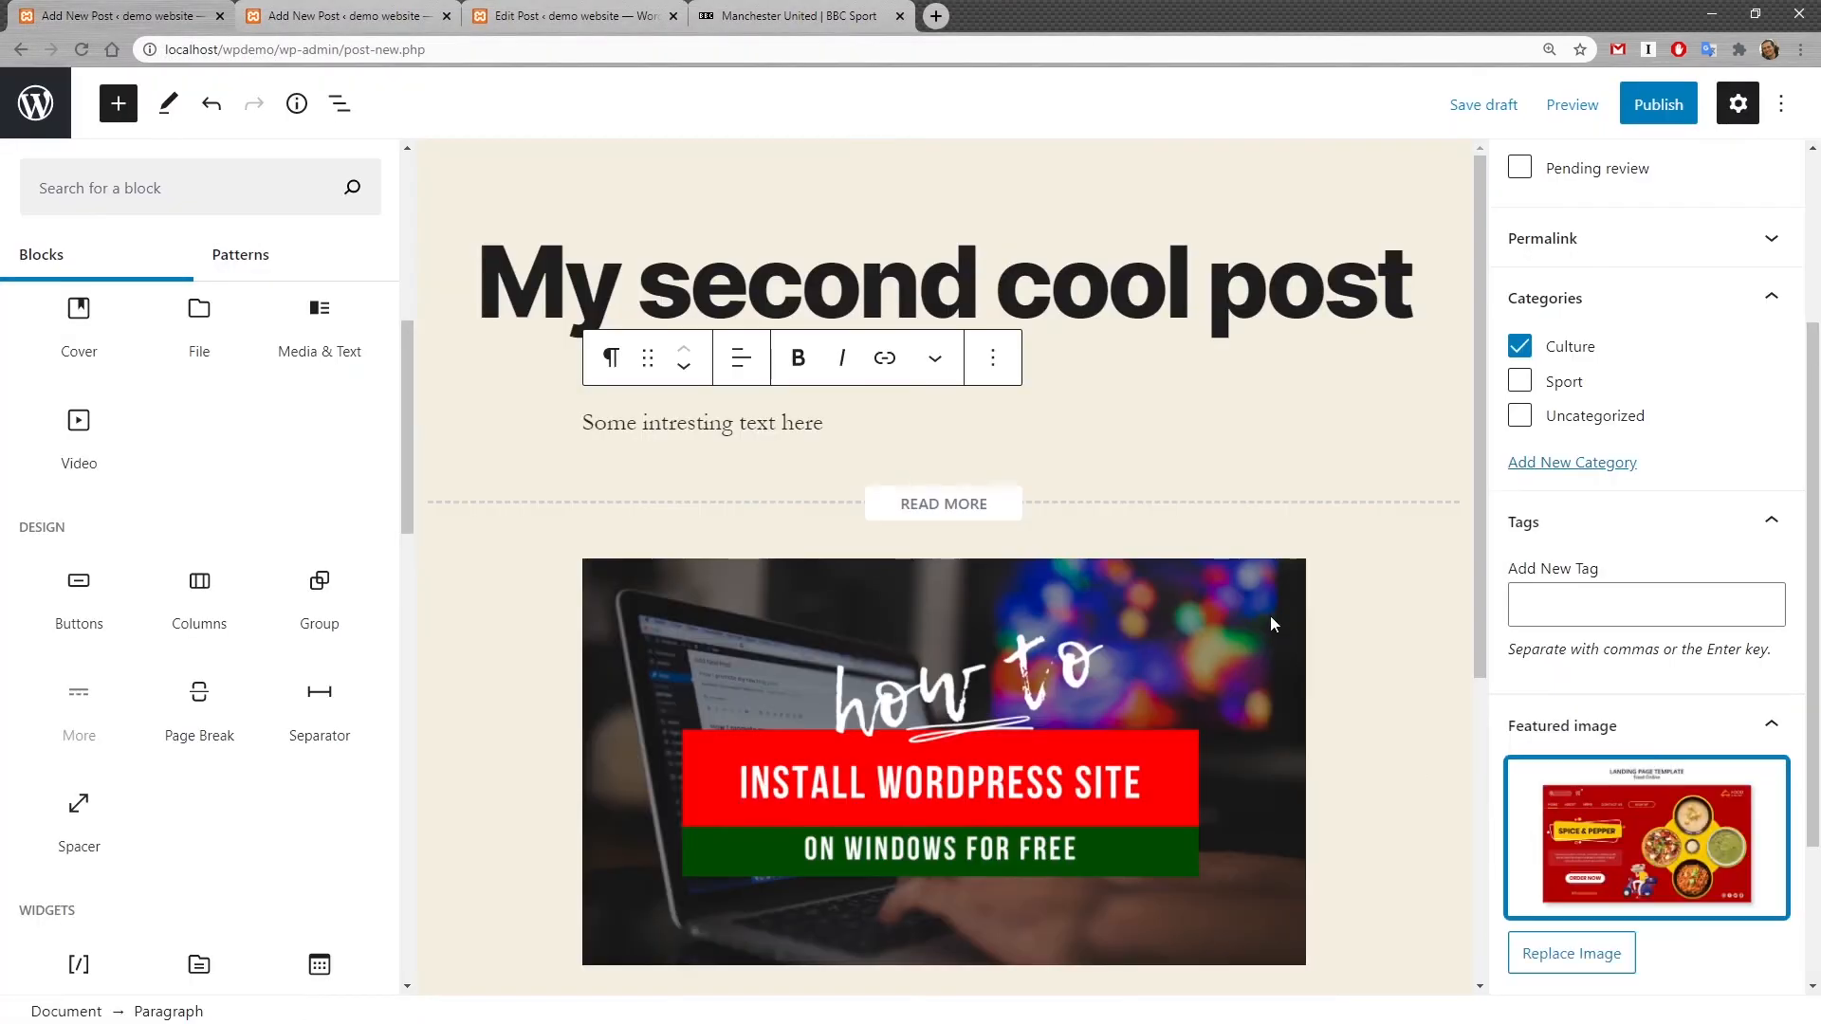
Step: Publish the post immediately after checking the publish date options
left_click(1659, 105)
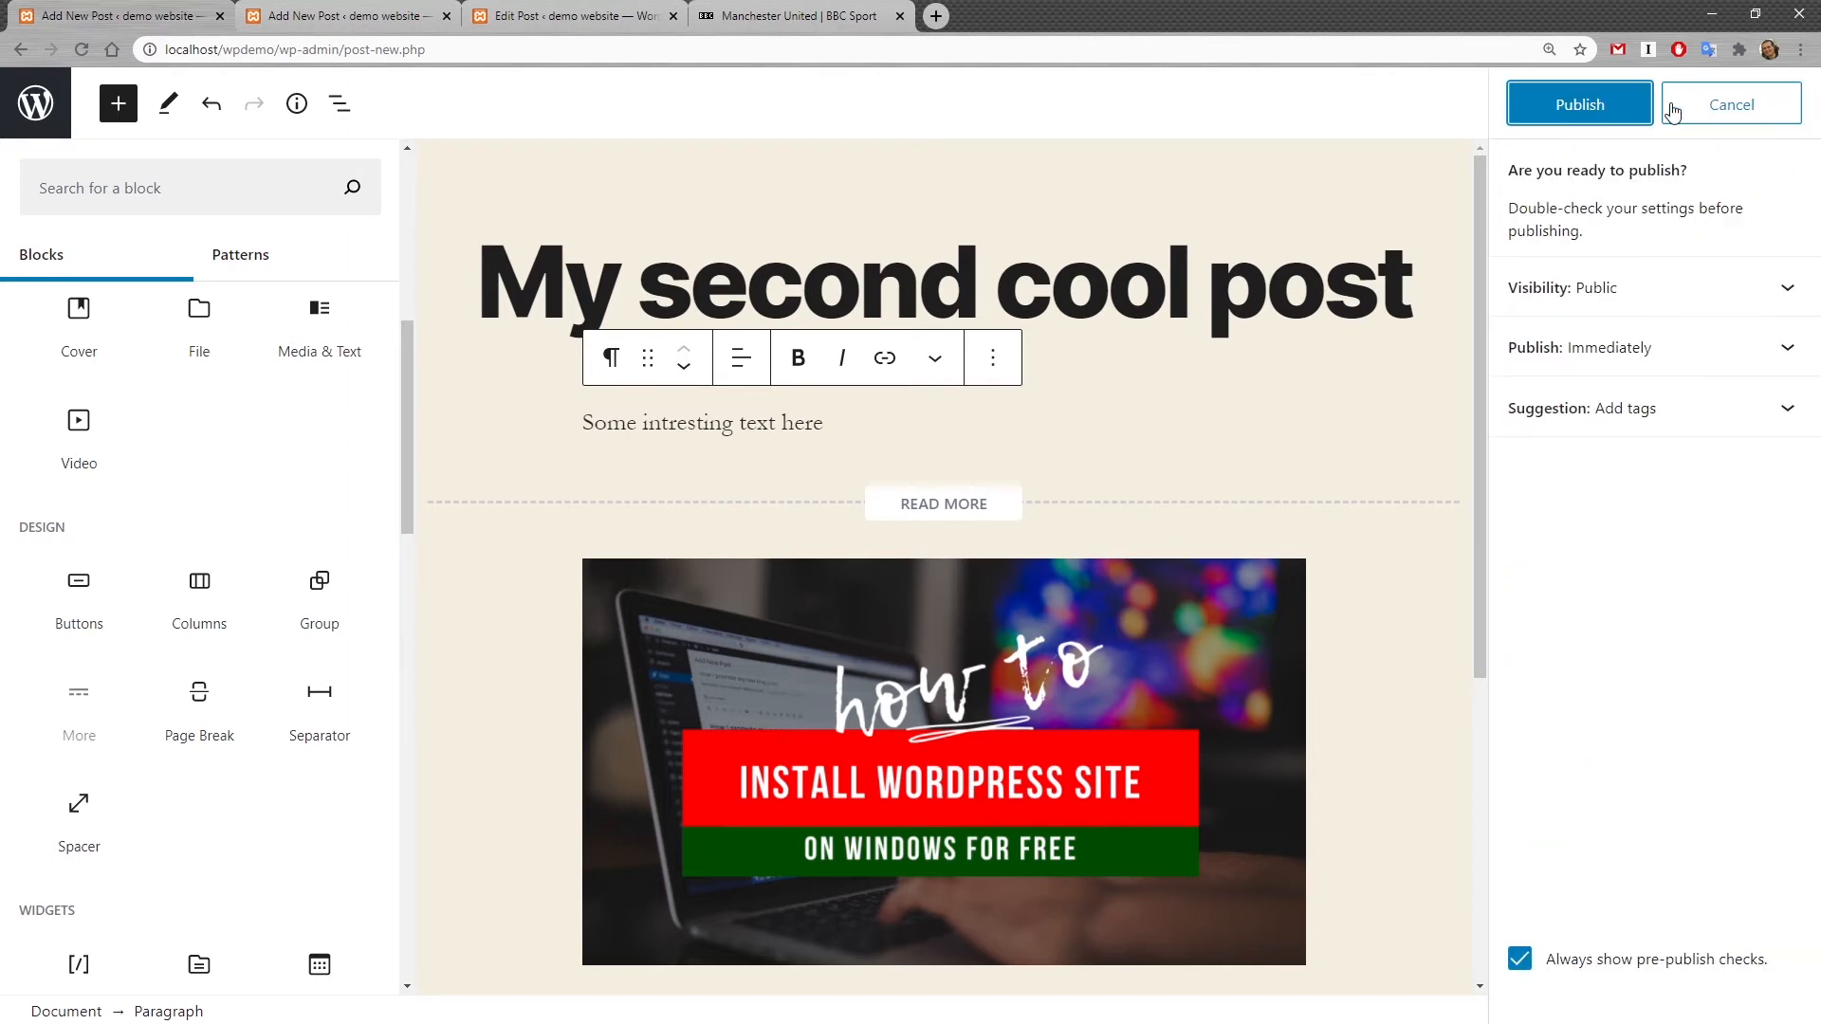
left_click(1781, 349)
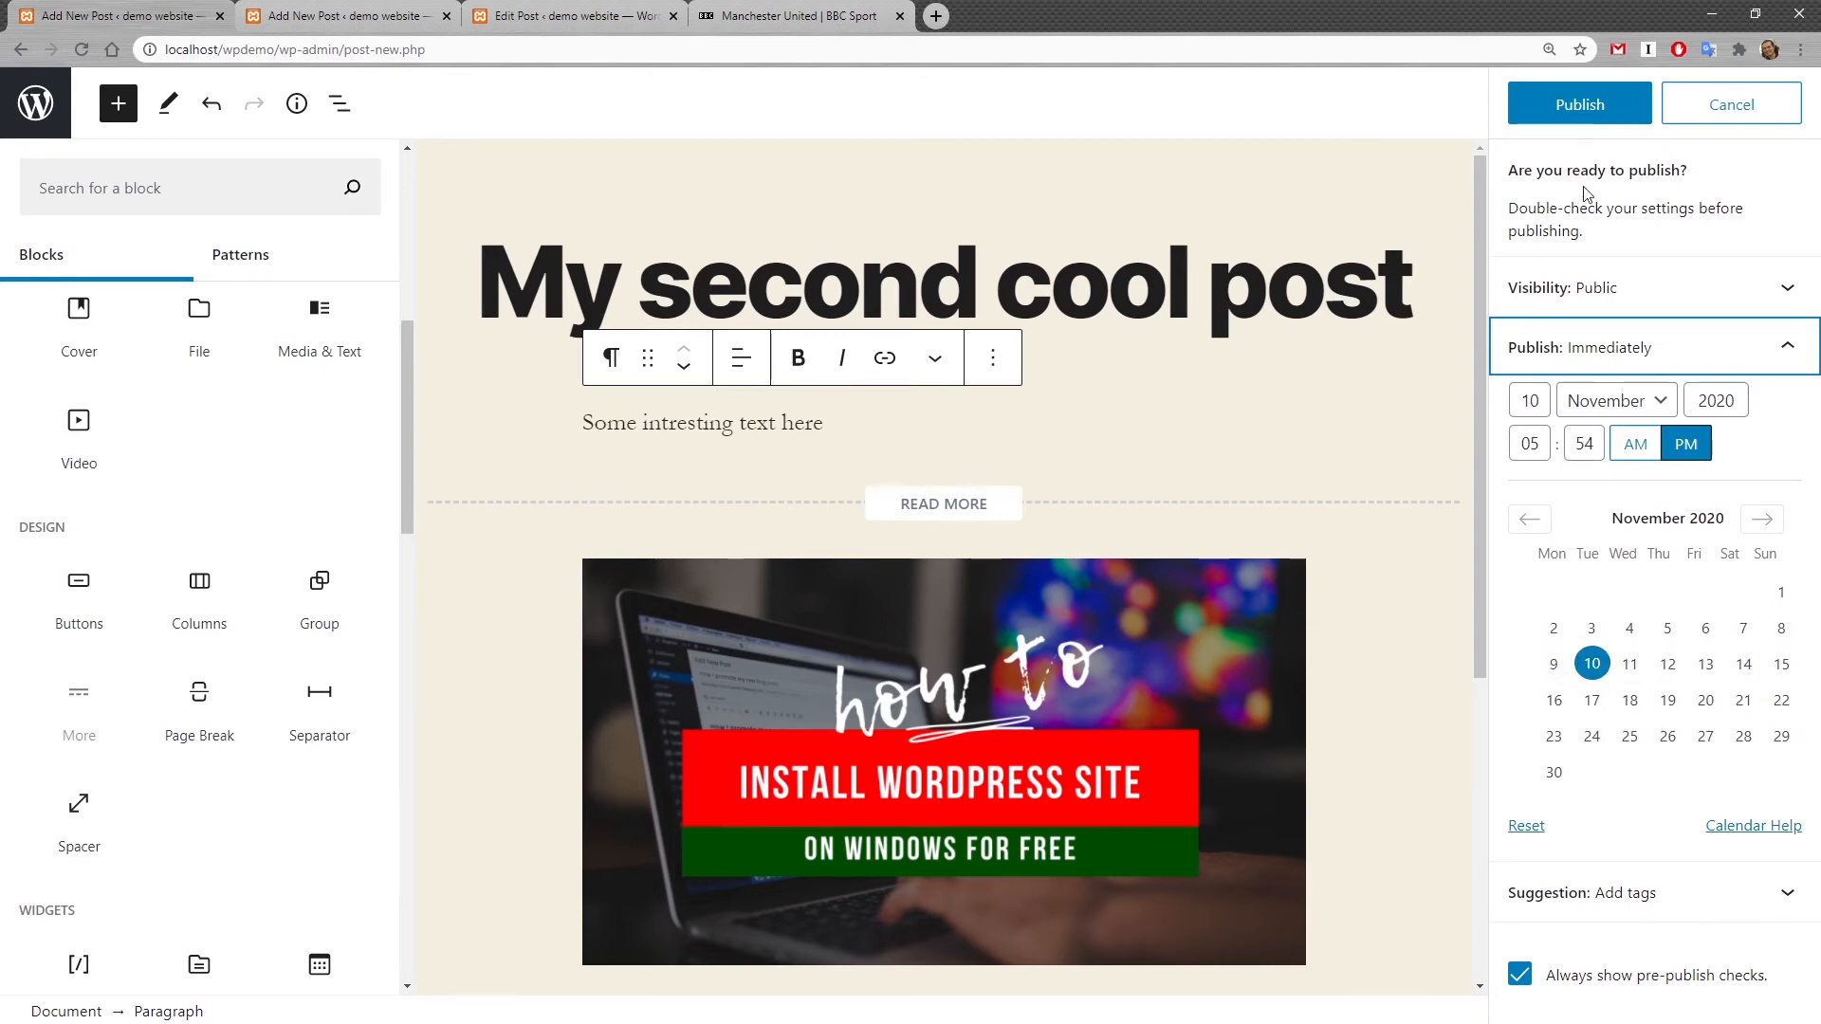
left_click(1603, 101)
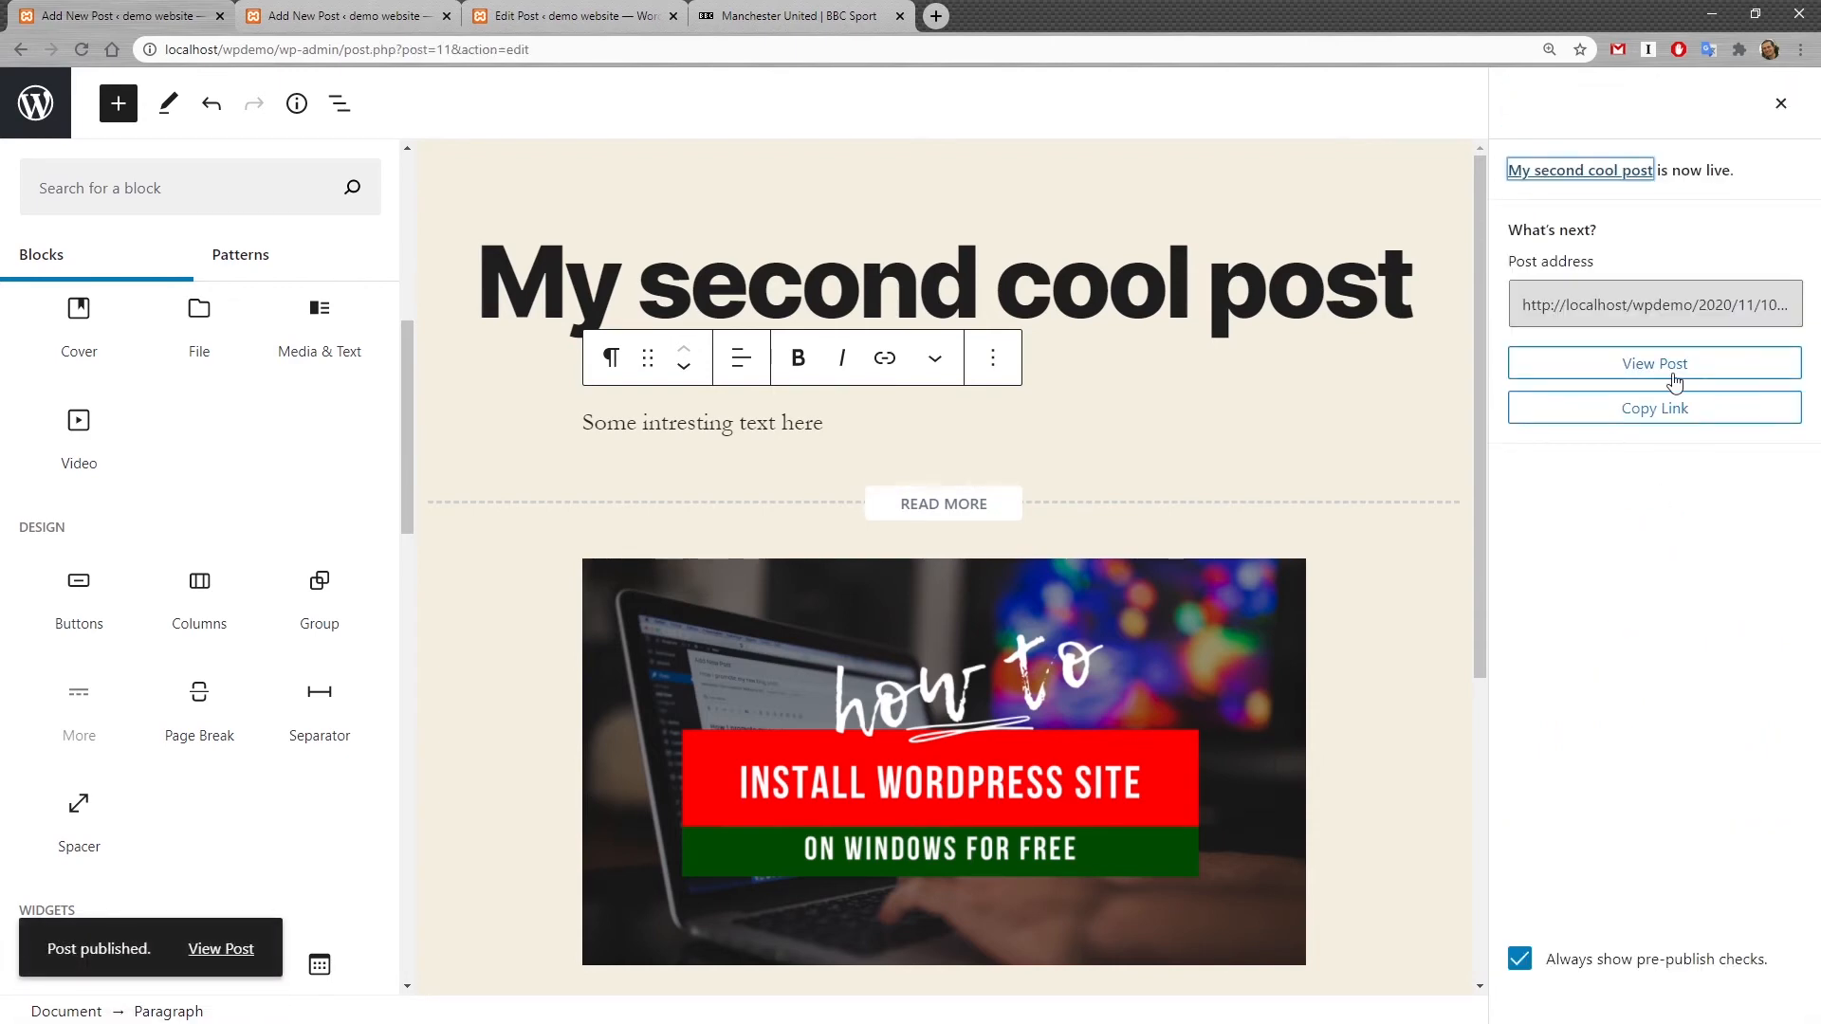
Step: View the newly published post on the site
left_click(1695, 366)
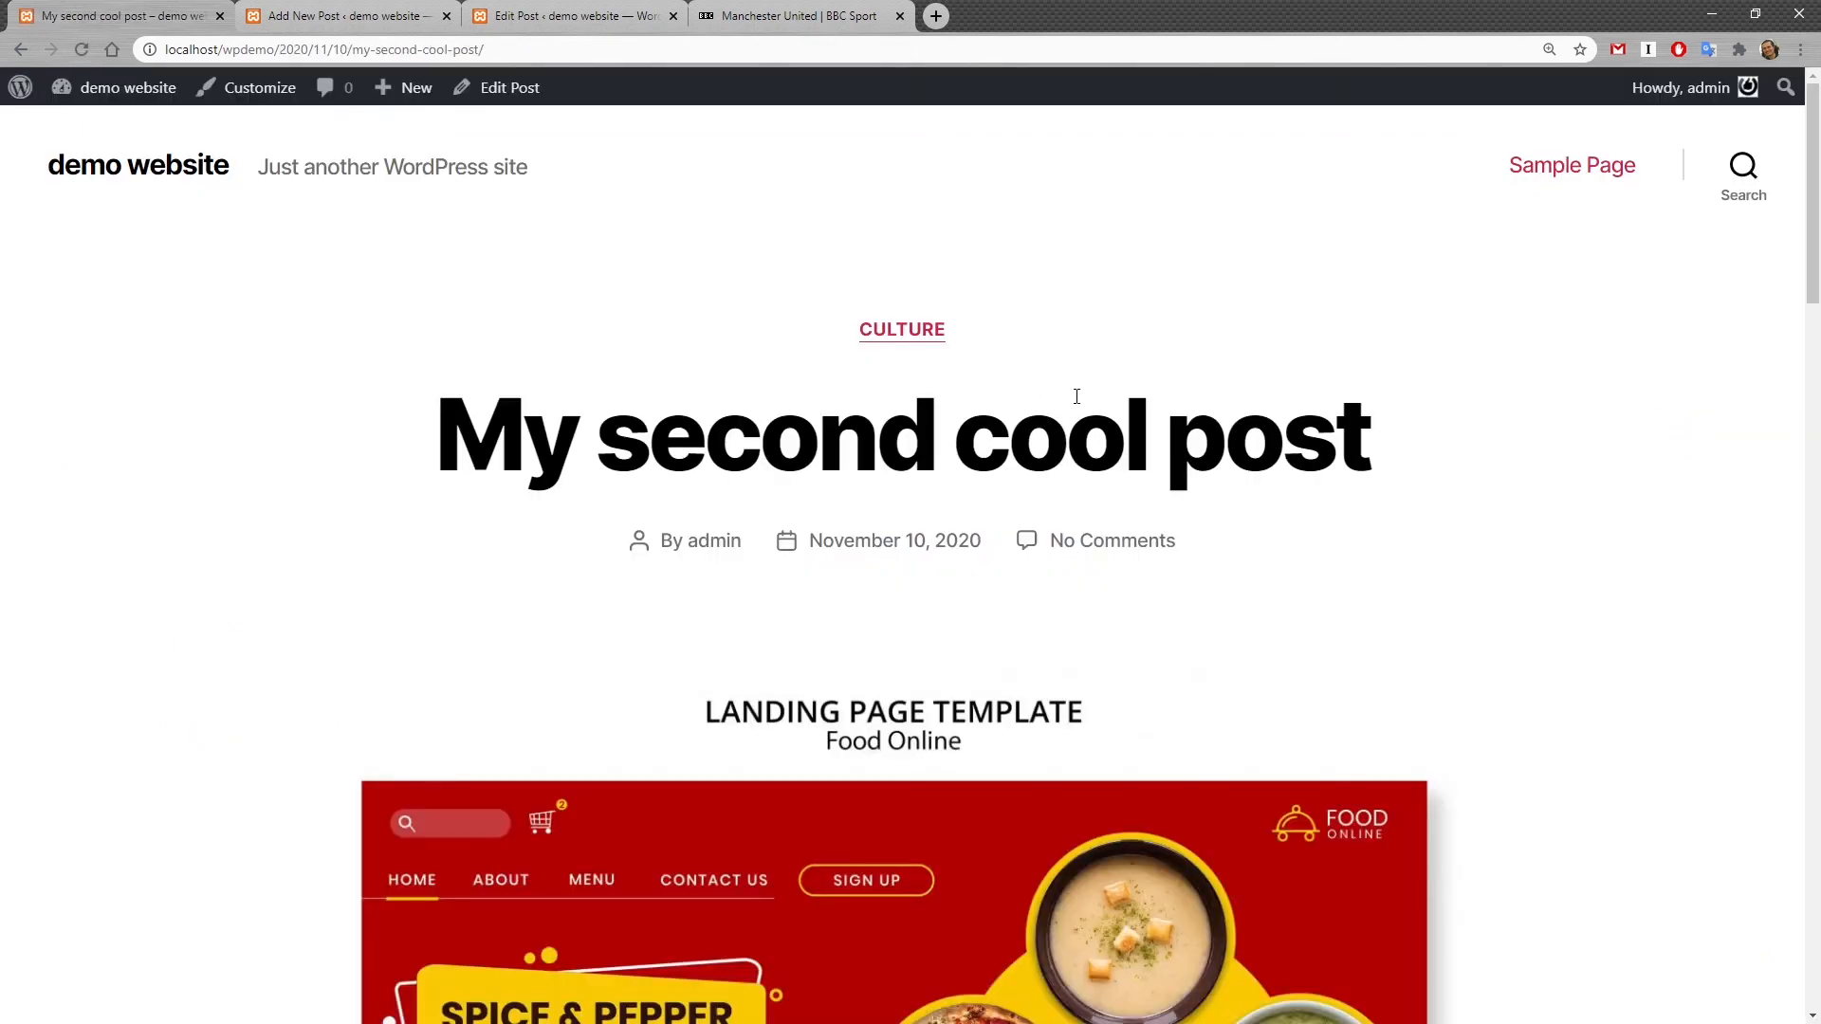
scroll(1382, 787, "down", 7)
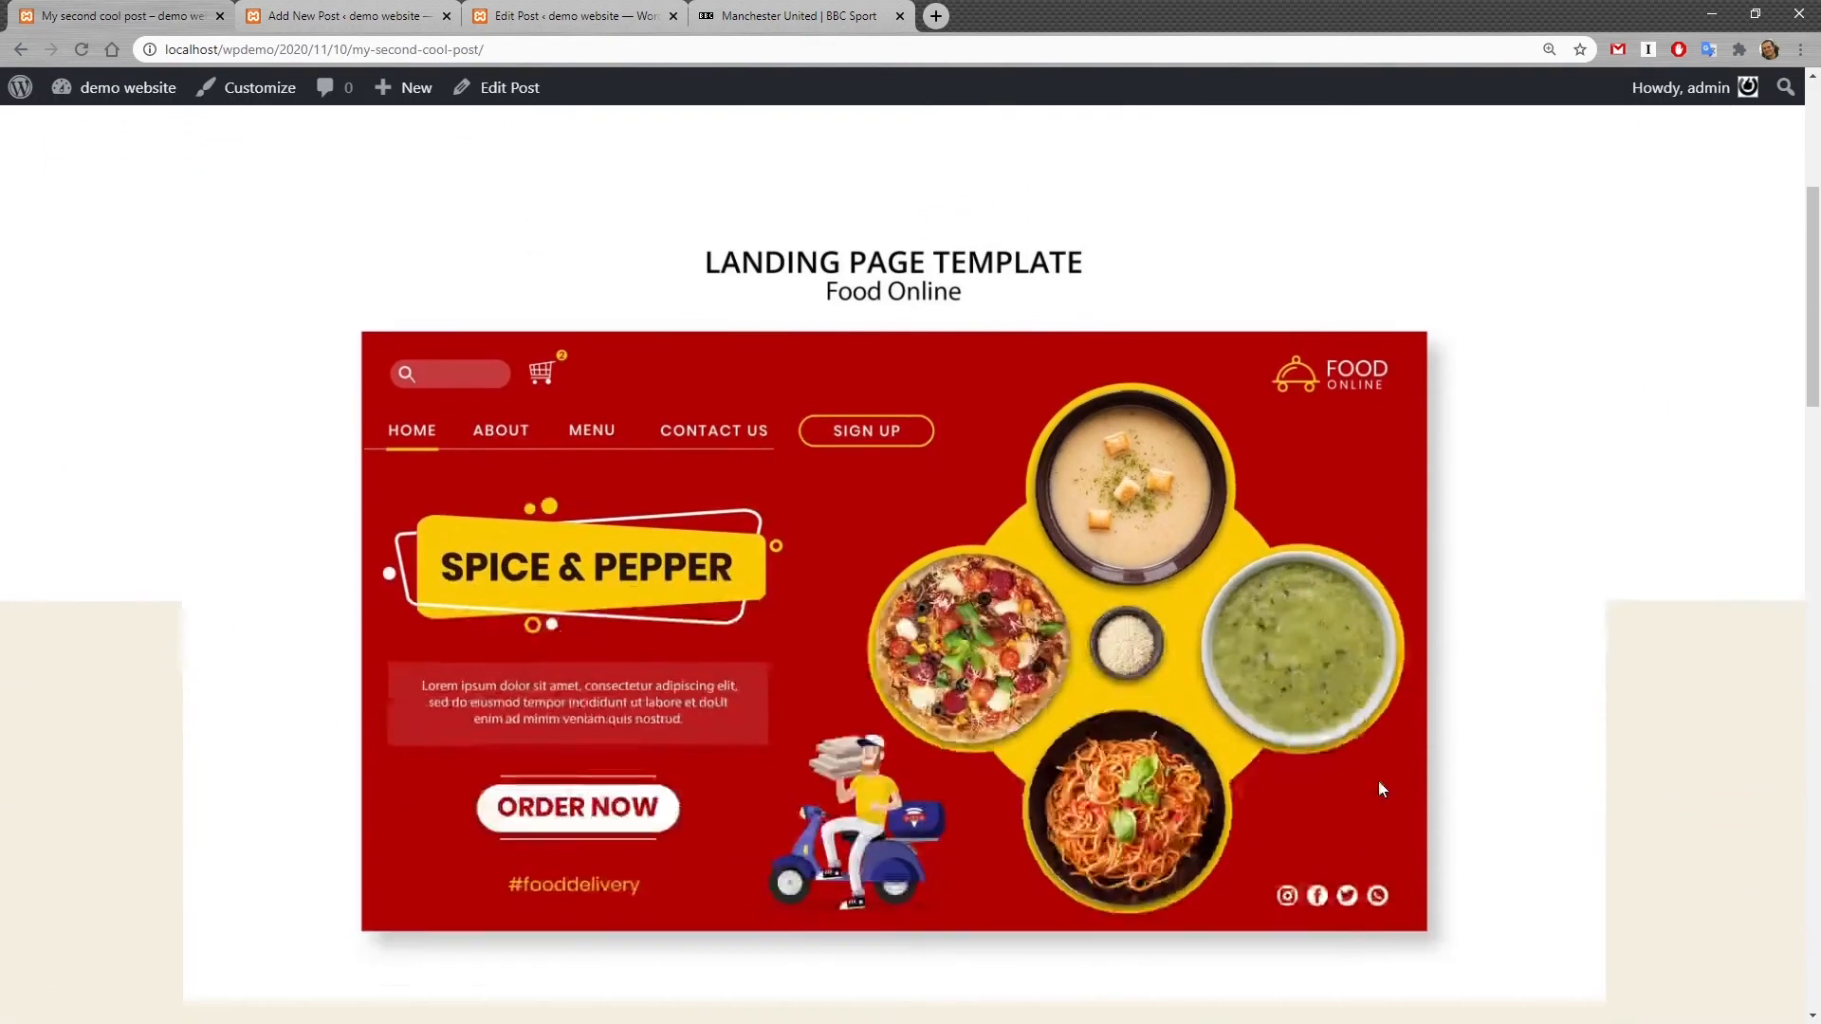
Step: Browse the published post and the blog home page to review how the posts and their excerpts appear
scroll(1380, 788, "down", 9)
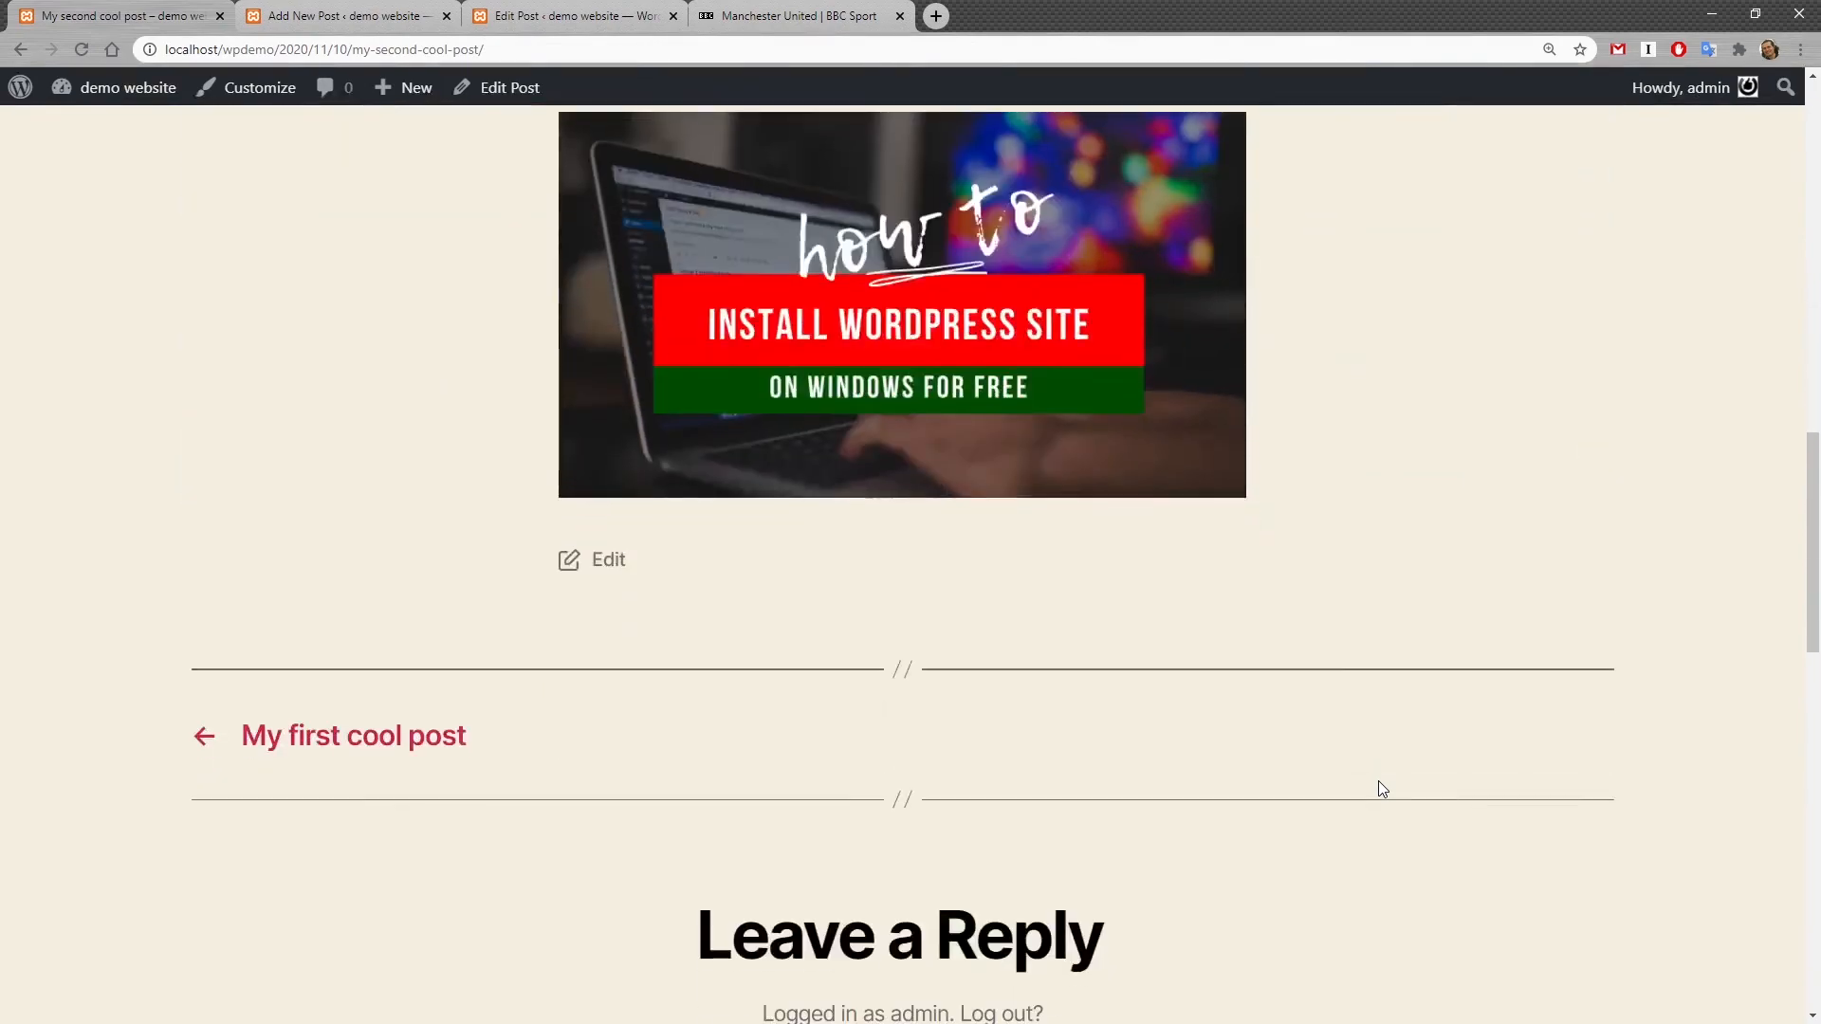
scroll(1057, 780, "up", 11)
scroll(1055, 773, "up", 5)
left_click(139, 166)
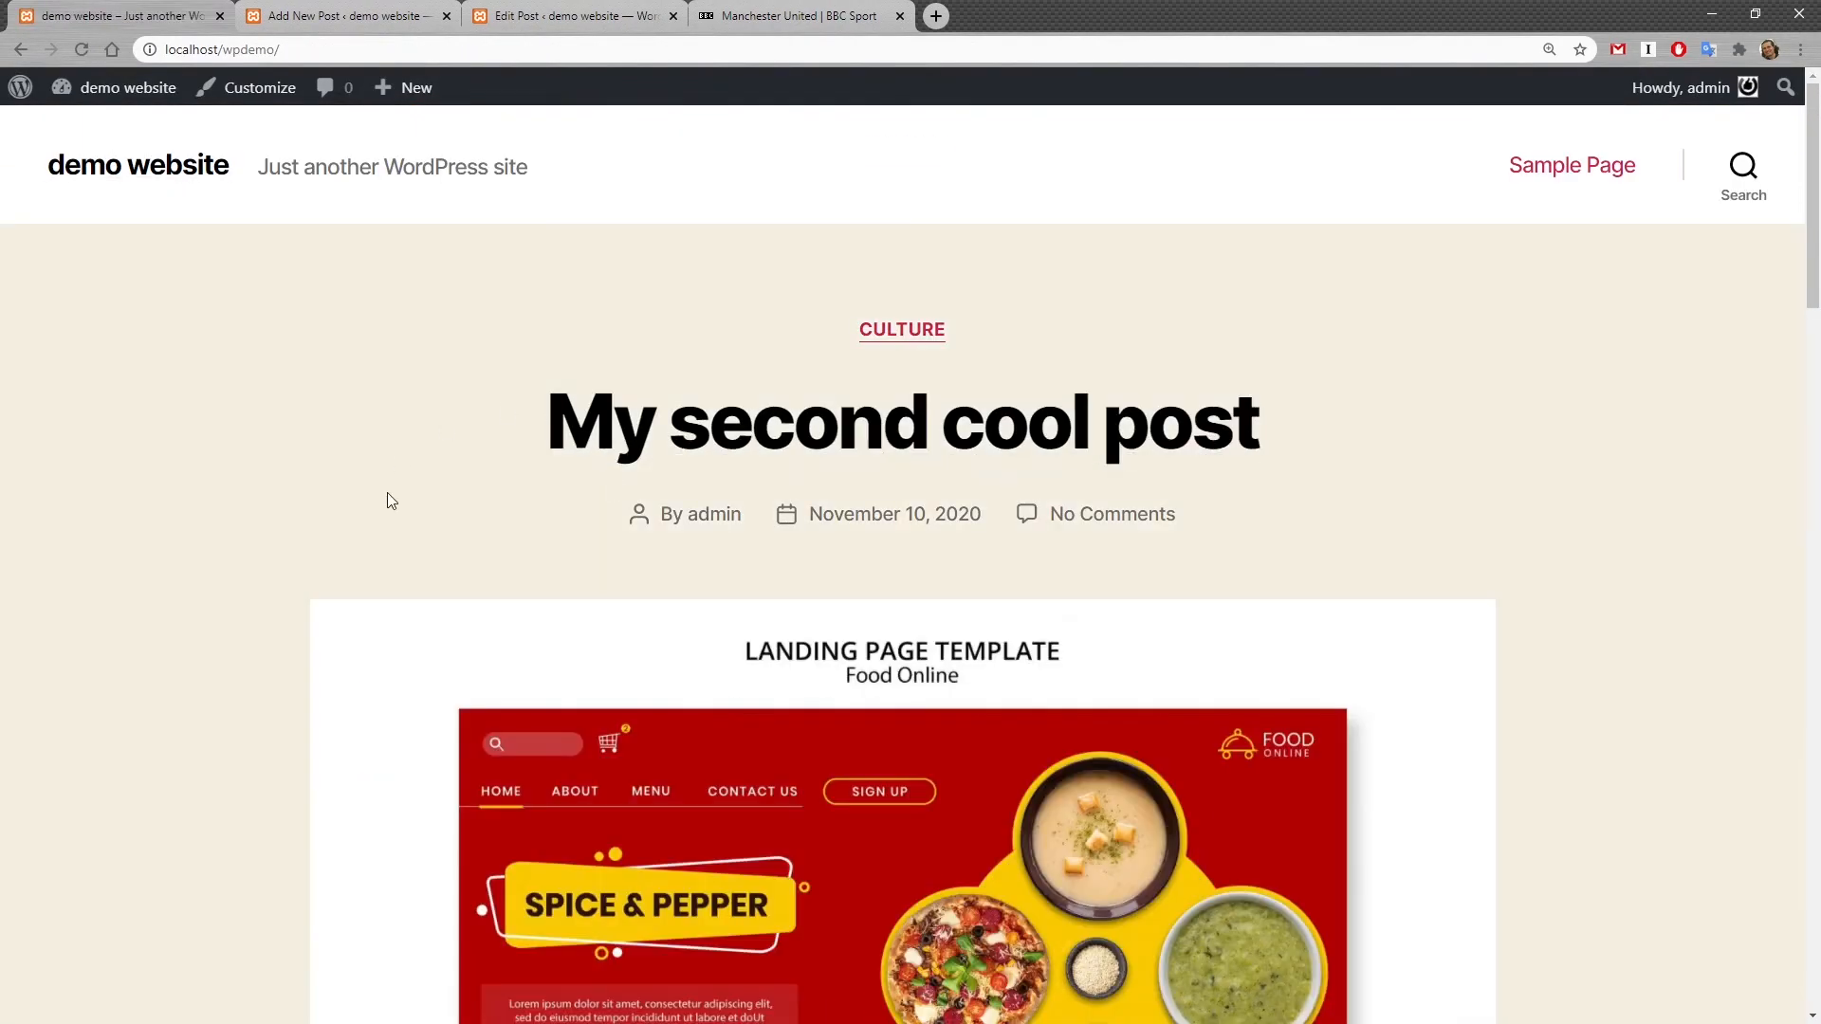
scroll(345, 431, "down", 10)
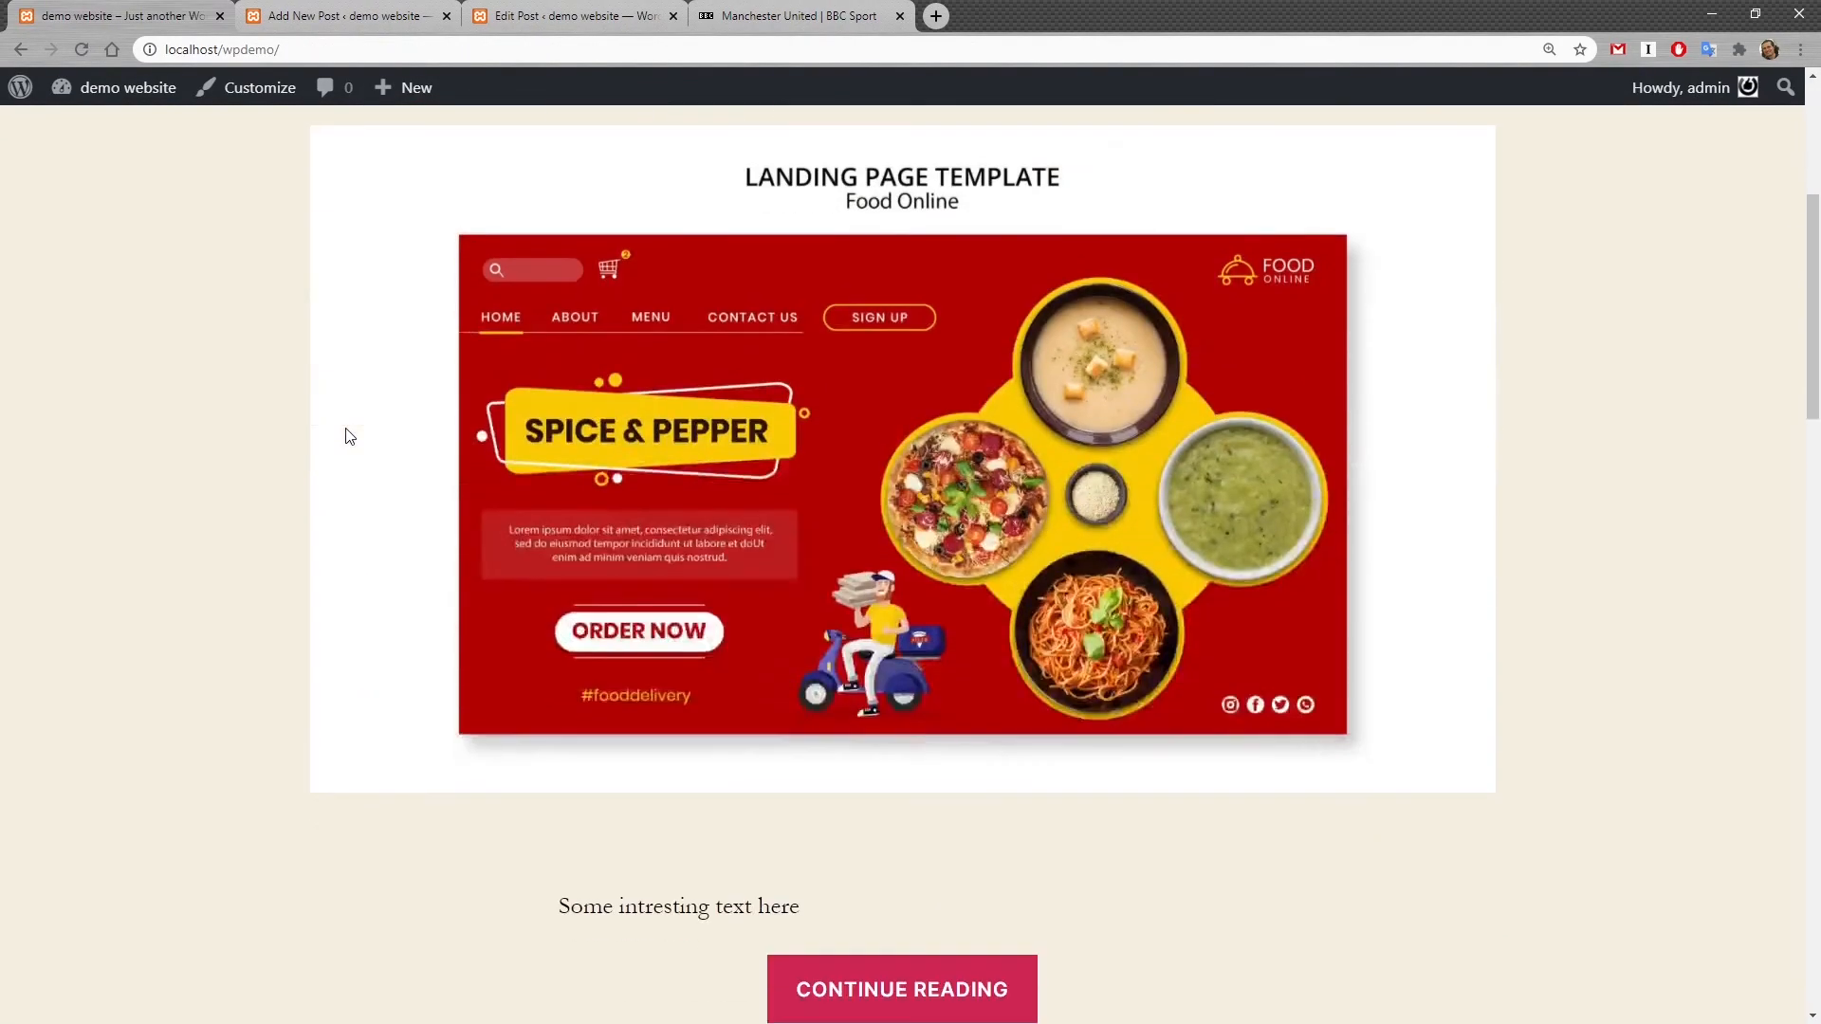
scroll(349, 436, "down", 12)
scroll(348, 436, "up", 14)
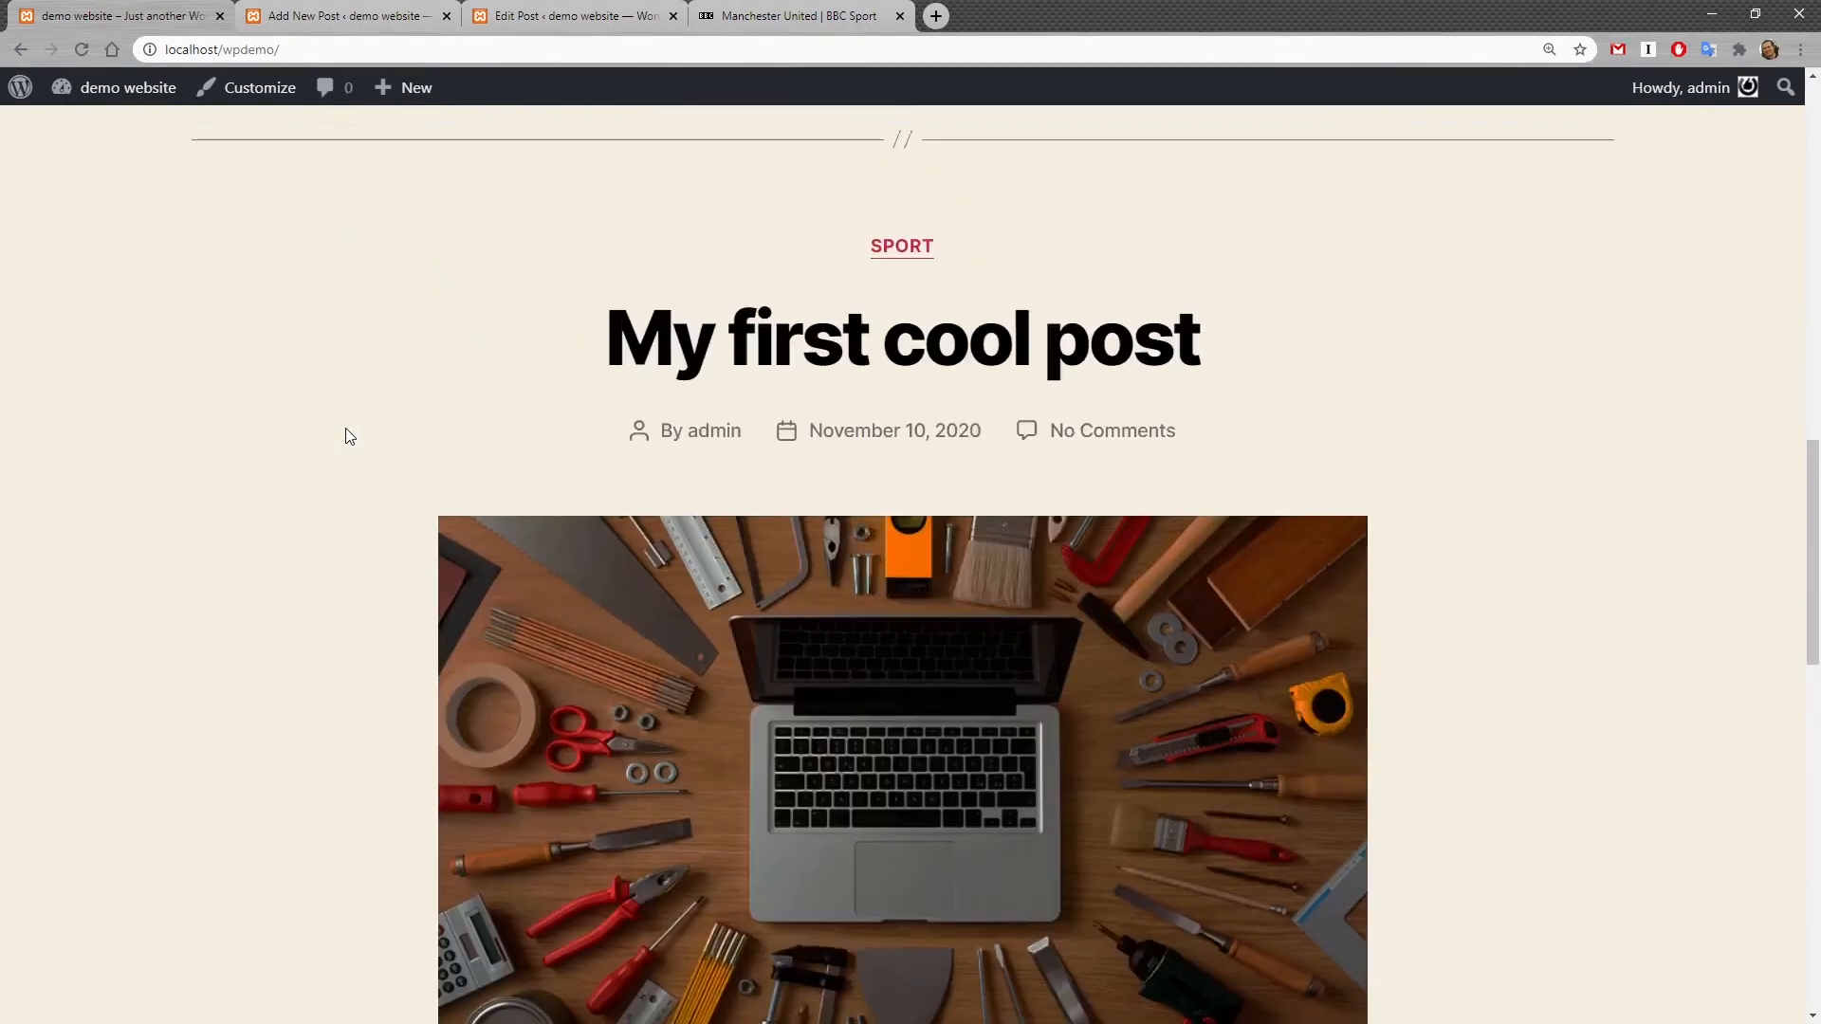
scroll(349, 437, "up", 8)
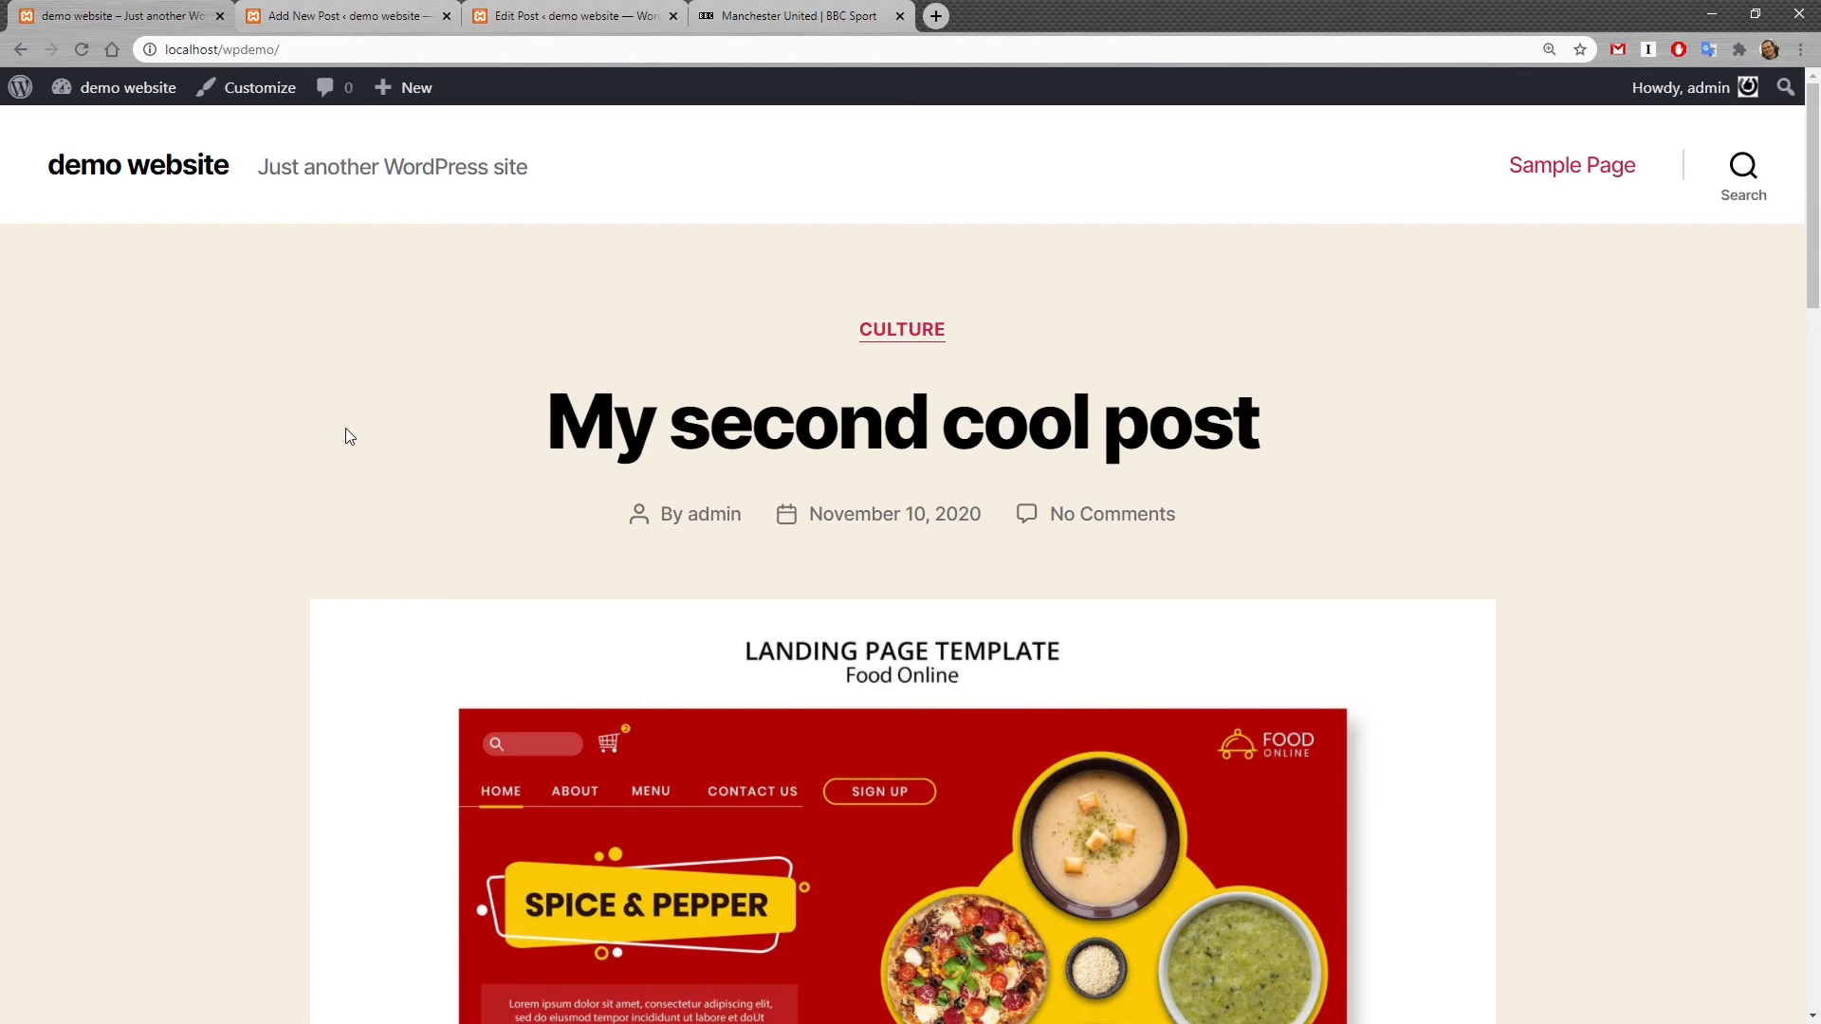
Step: Open the post categories and inspect the edit pages of the Culture and Uncategorized categories
mouse_move(114, 88)
left_click(93, 133)
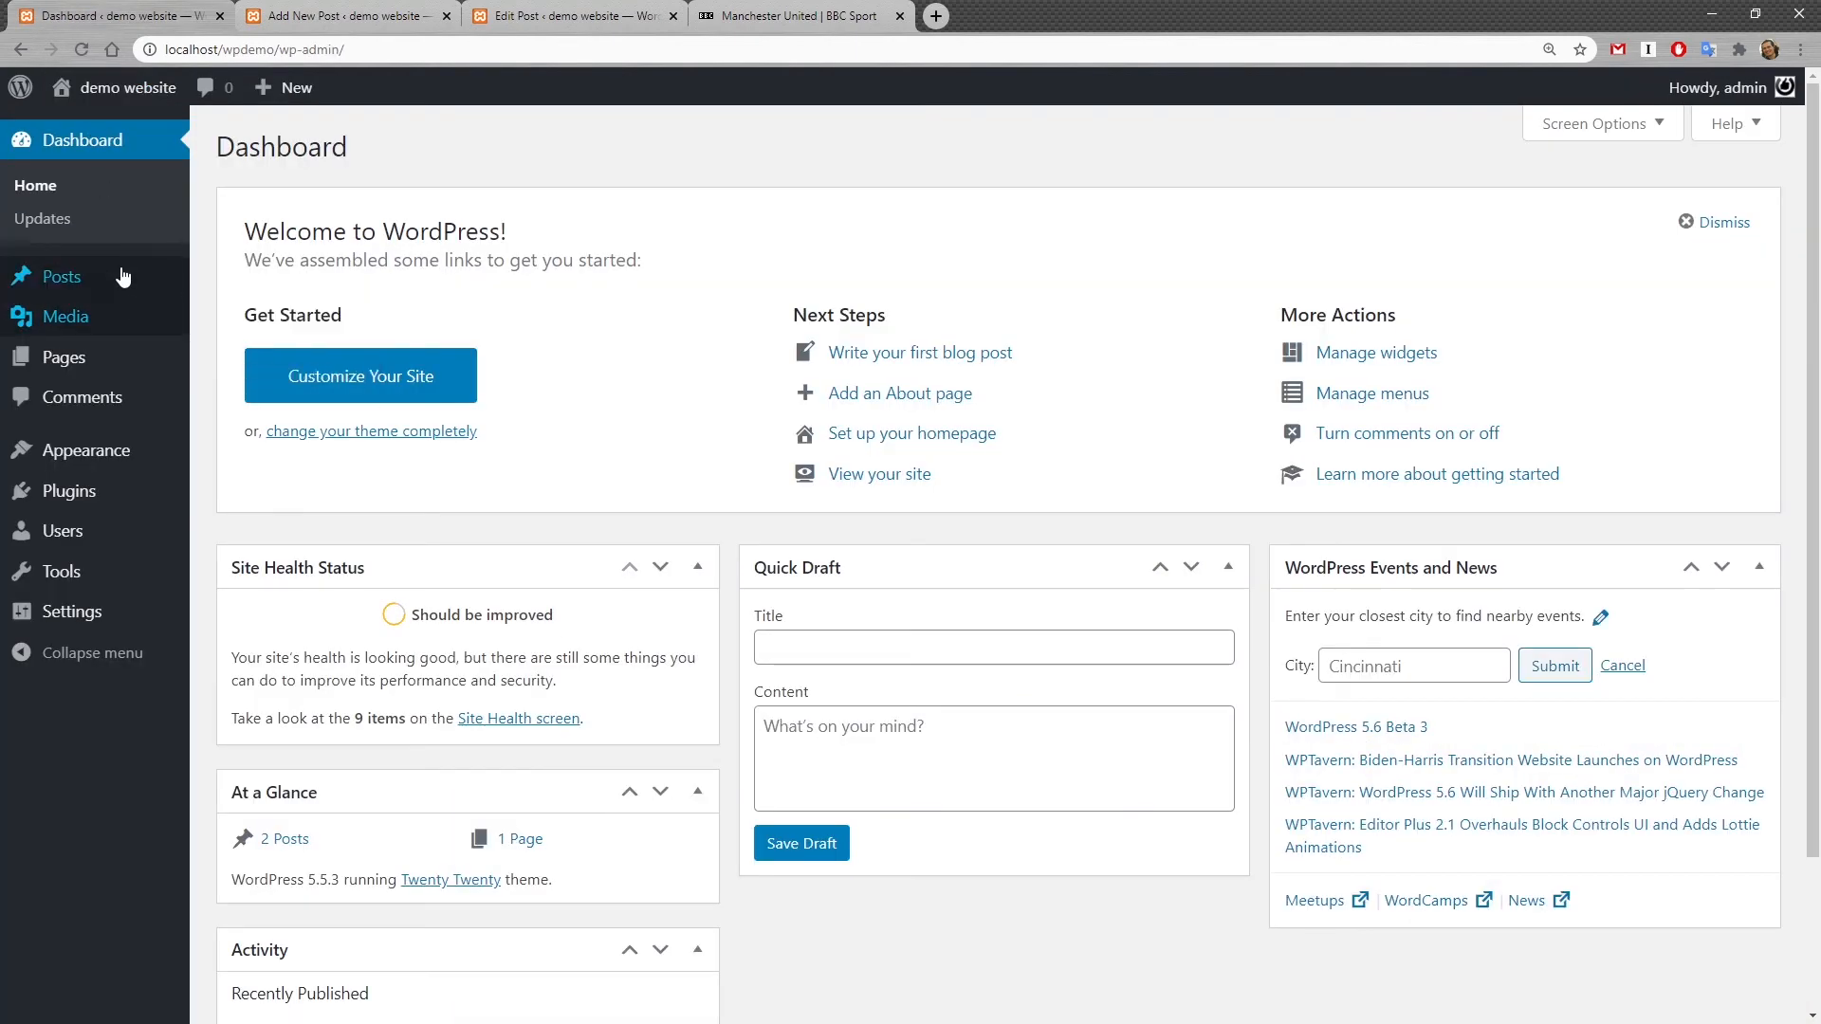
mouse_move(121, 276)
left_click(266, 348)
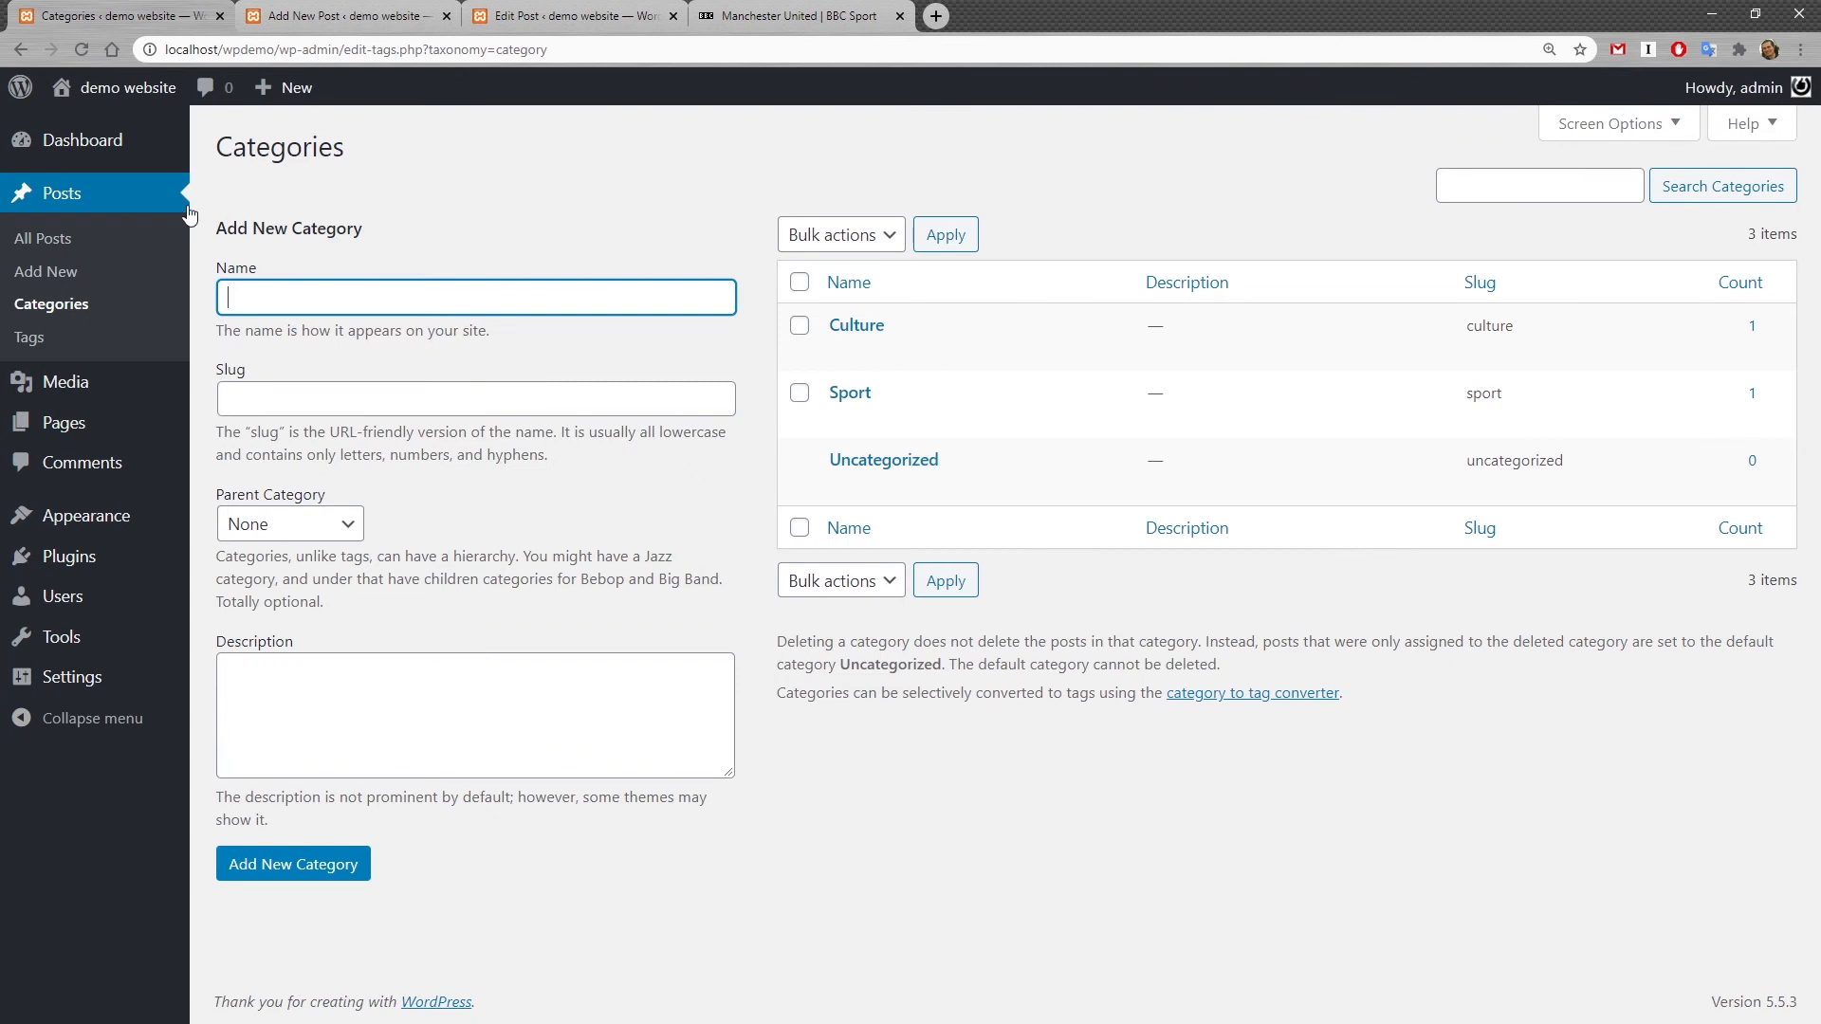
mouse_move(927, 325)
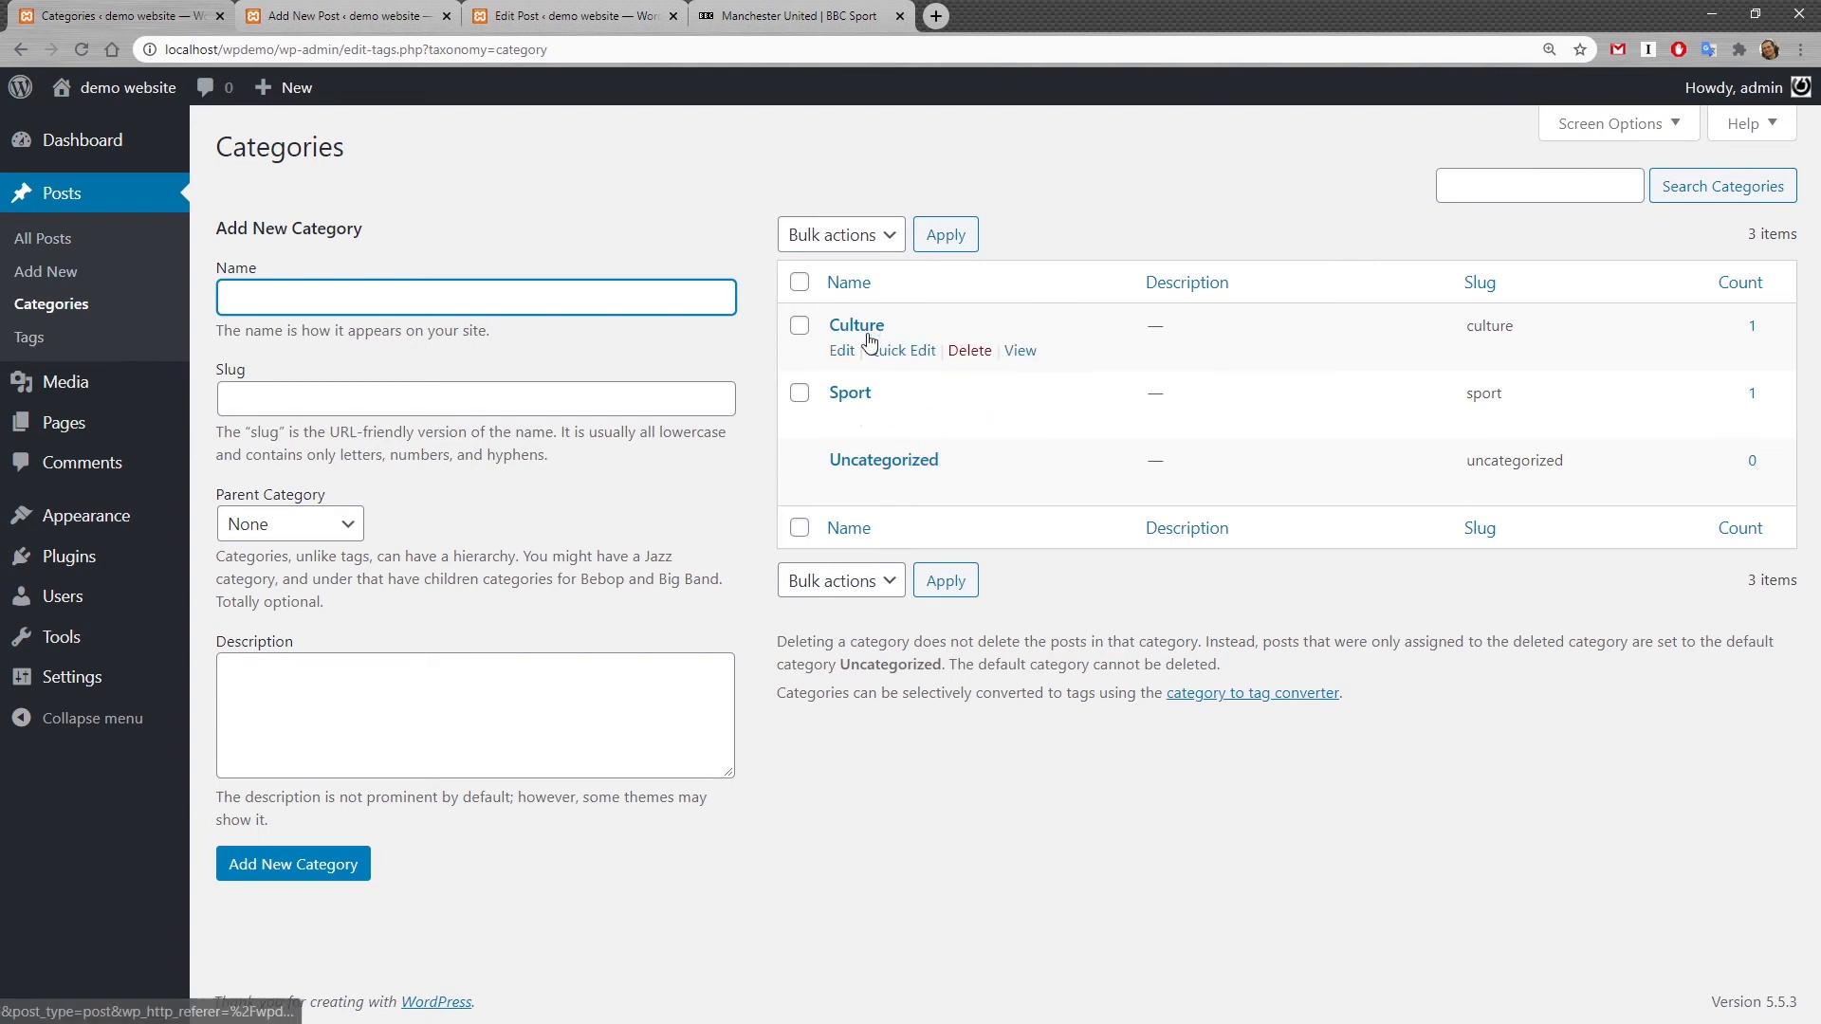
left_click(842, 351)
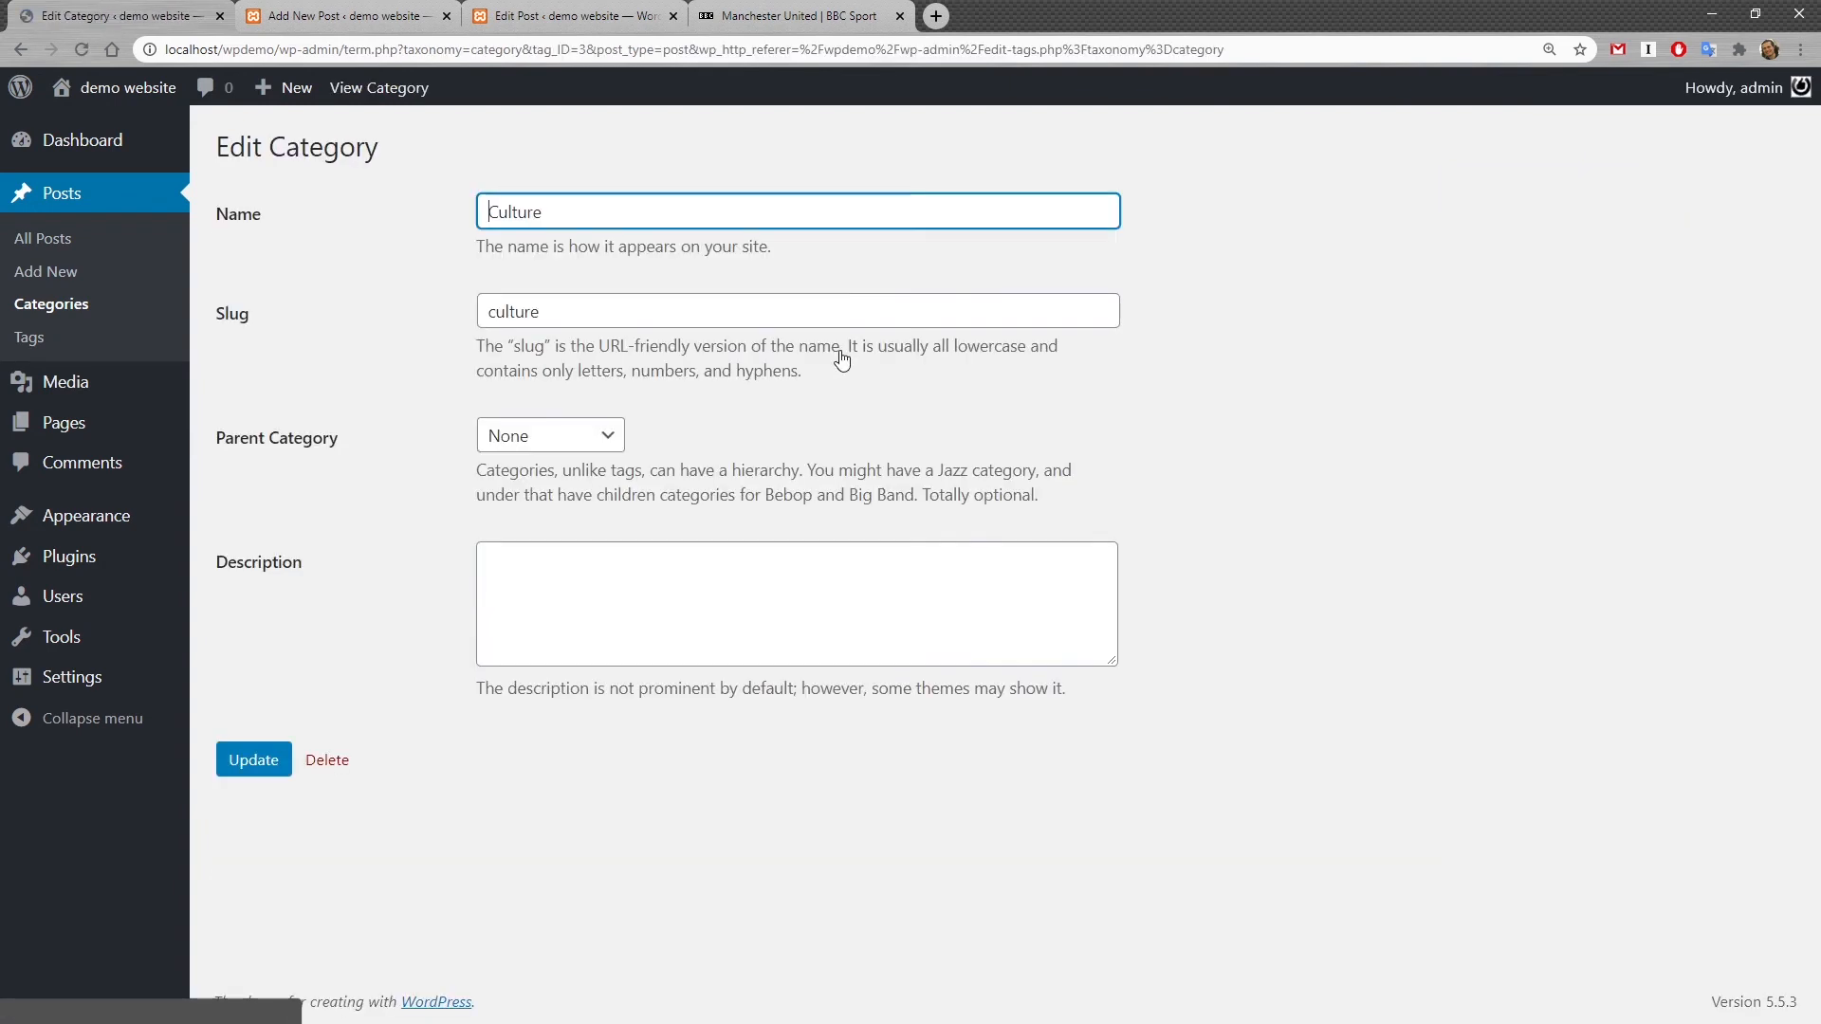
left_click(755, 572)
key("alt+Left")
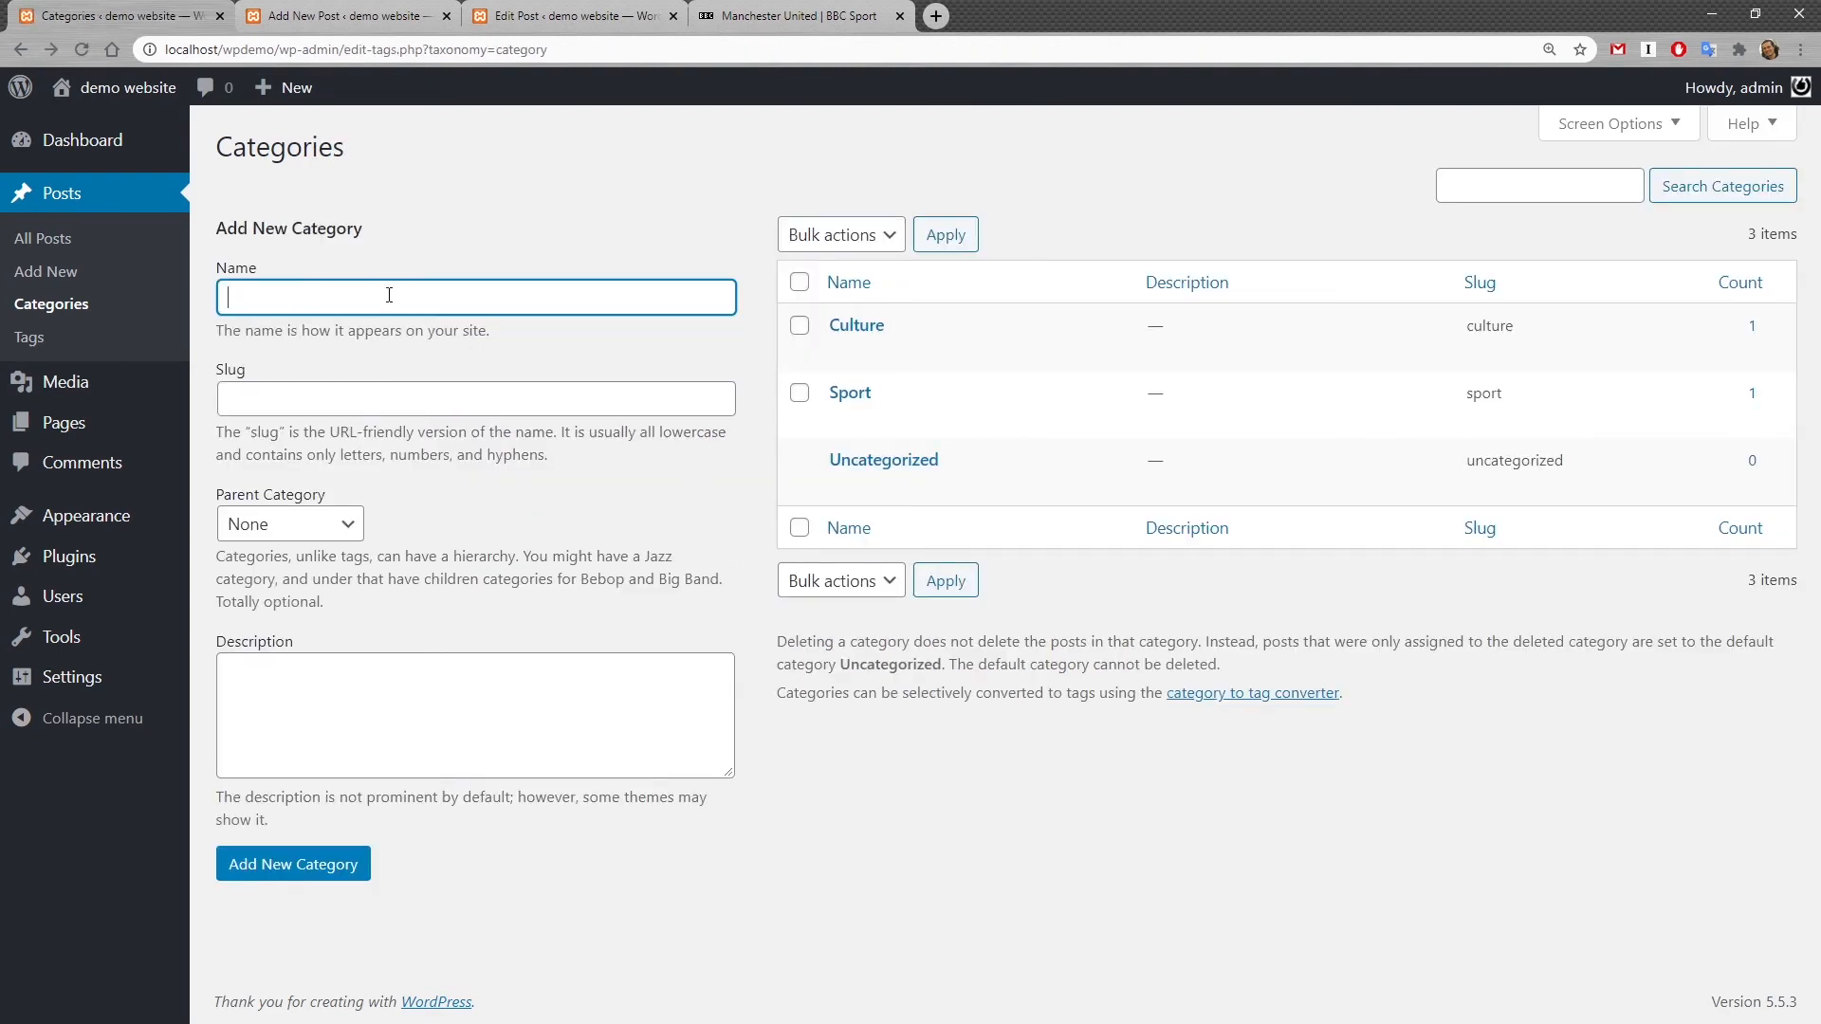
mouse_move(874, 499)
left_click(840, 486)
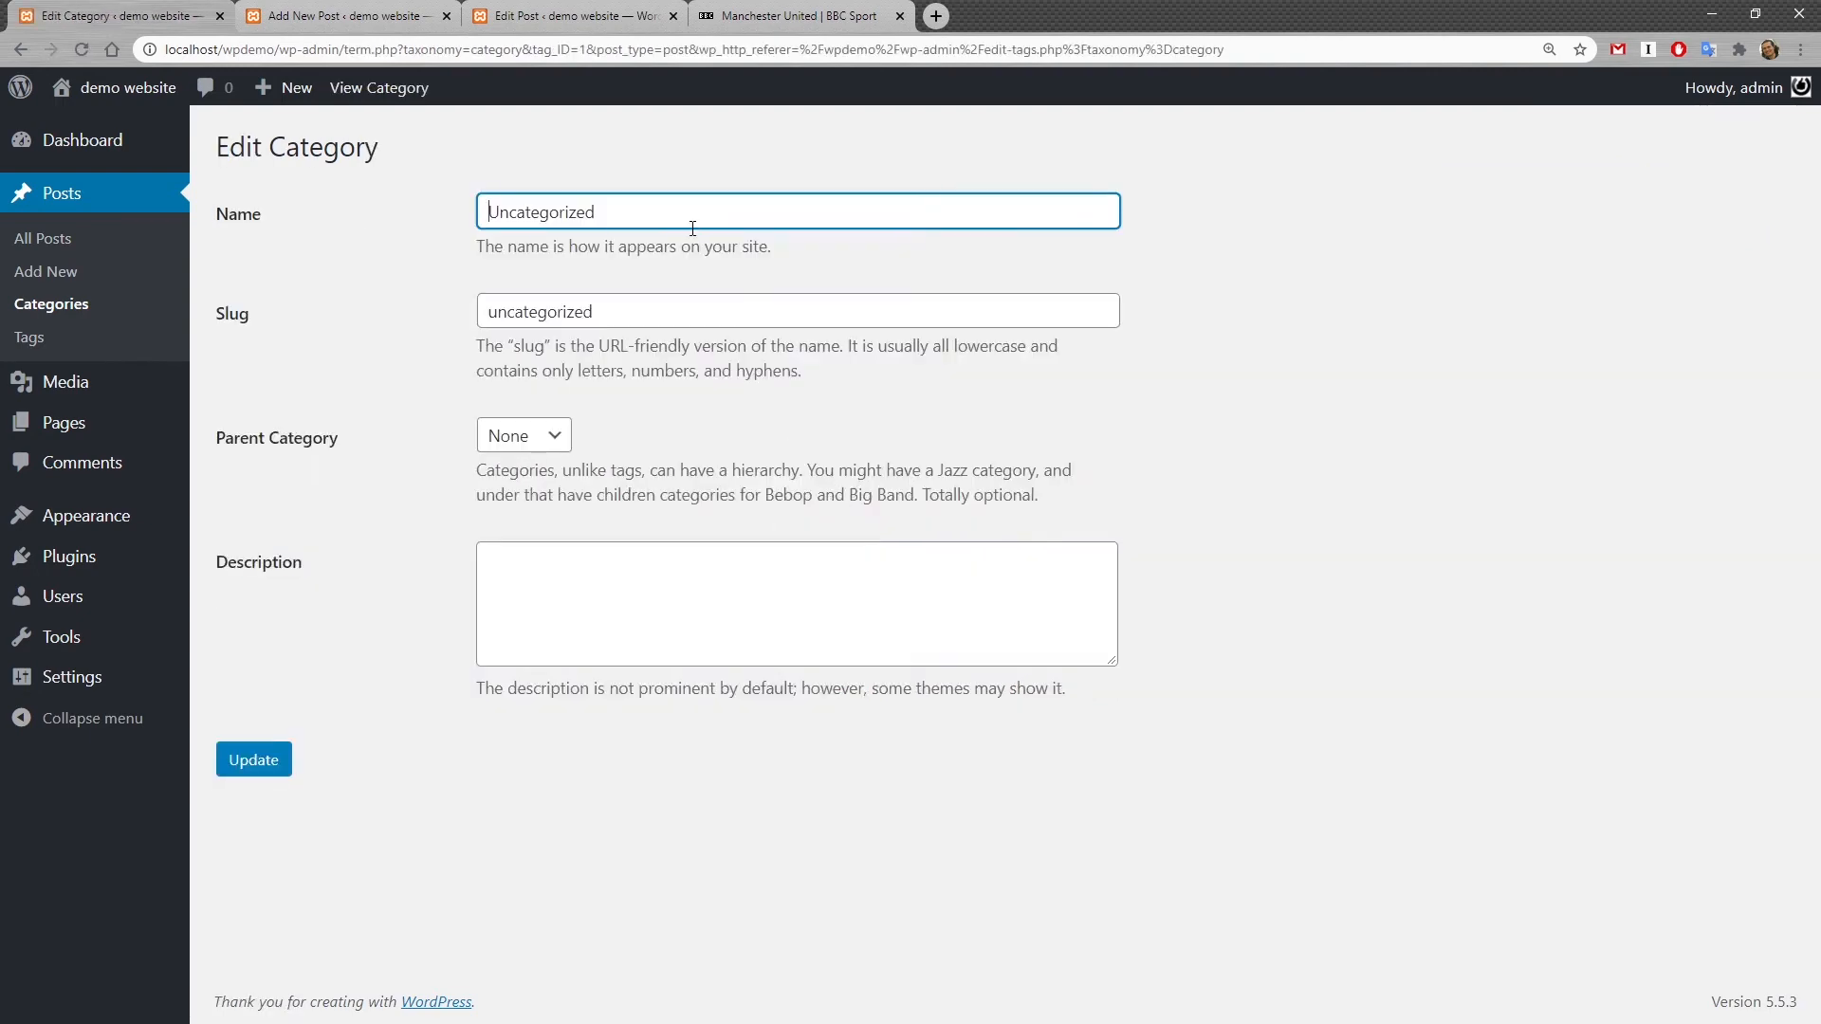
left_click(874, 561)
key("alt+Left")
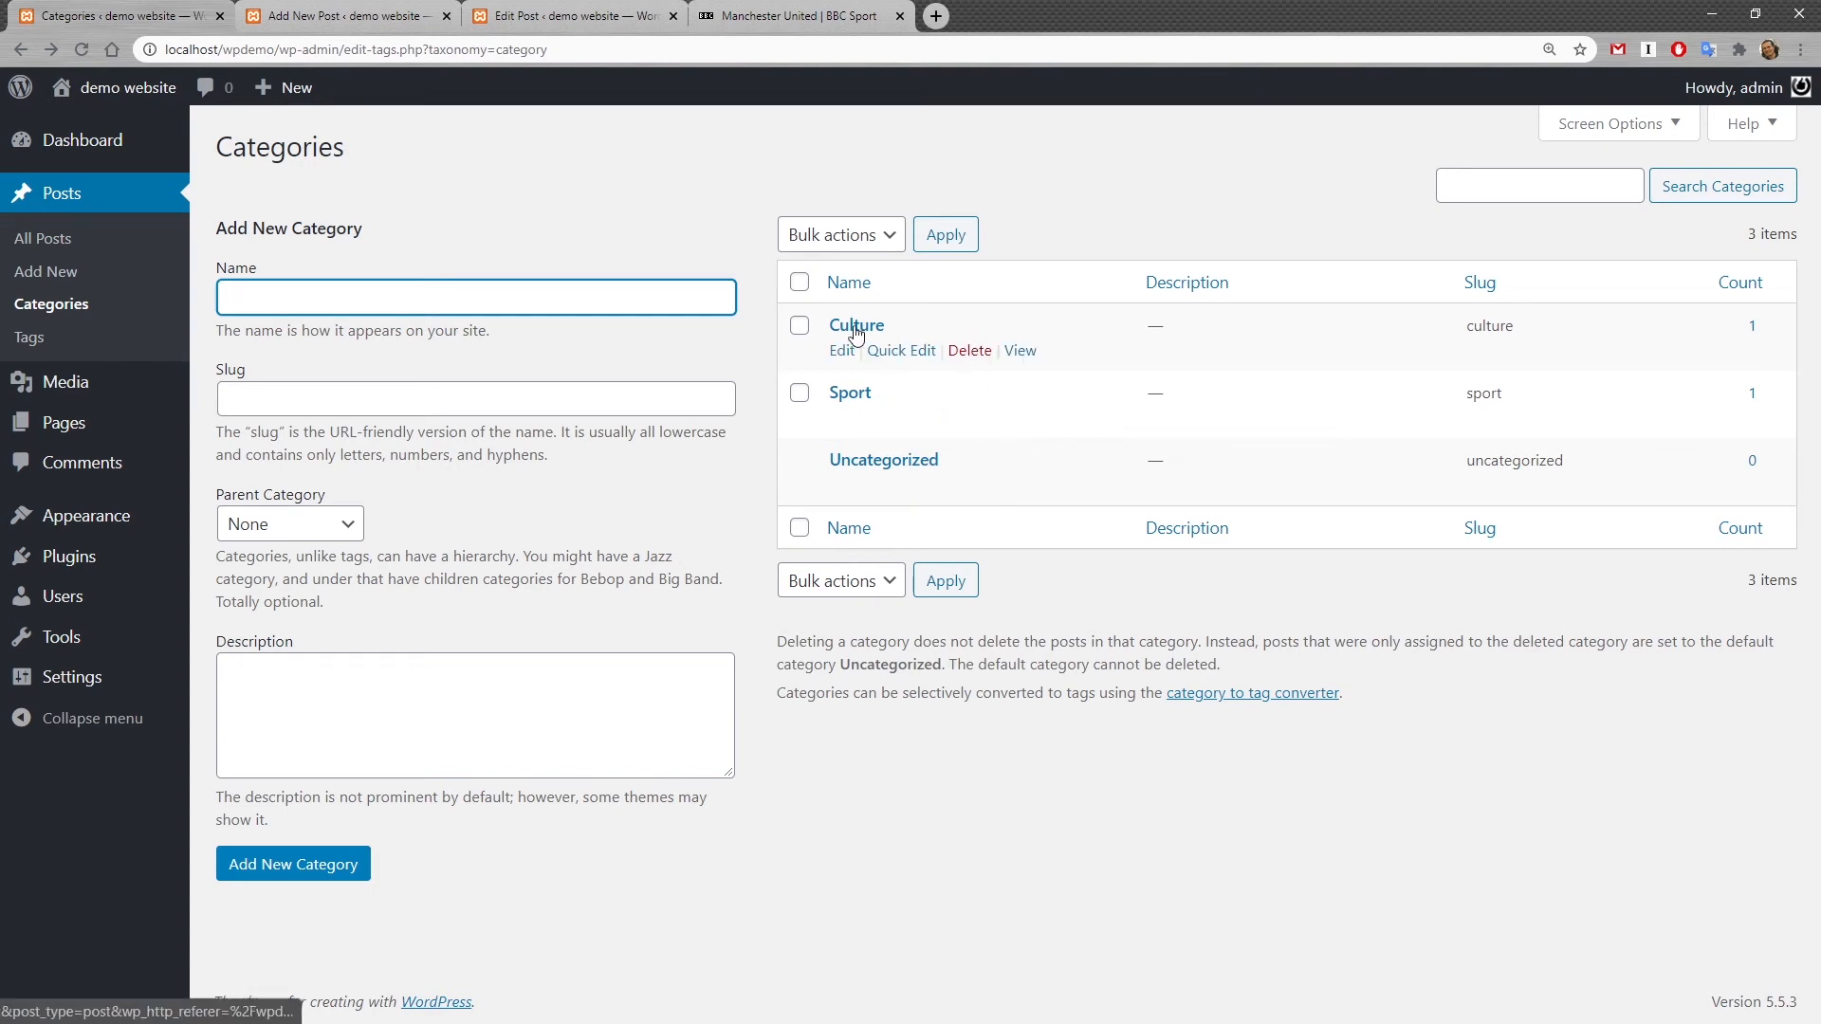
Step: Rename the Uncategorized category to Politics with the slug politics and save the category
left_click(908, 463)
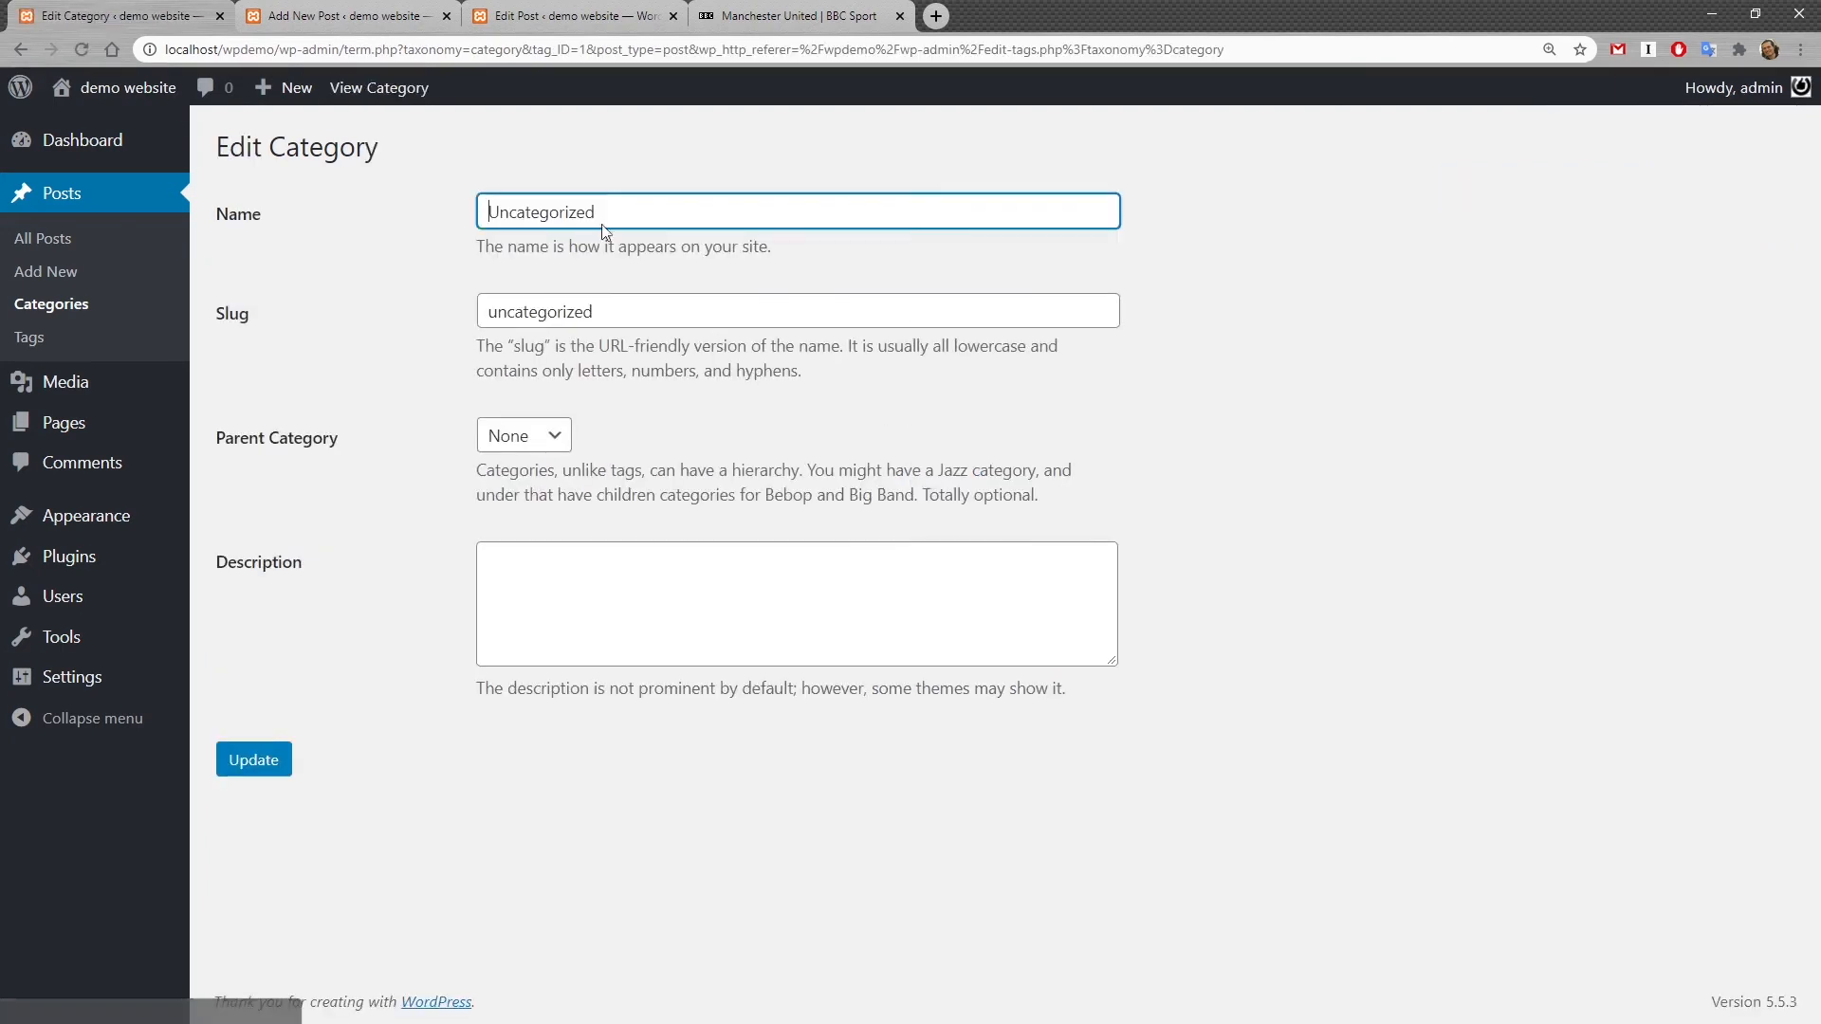
left_click_drag(601, 223, 419, 212)
type("Po")
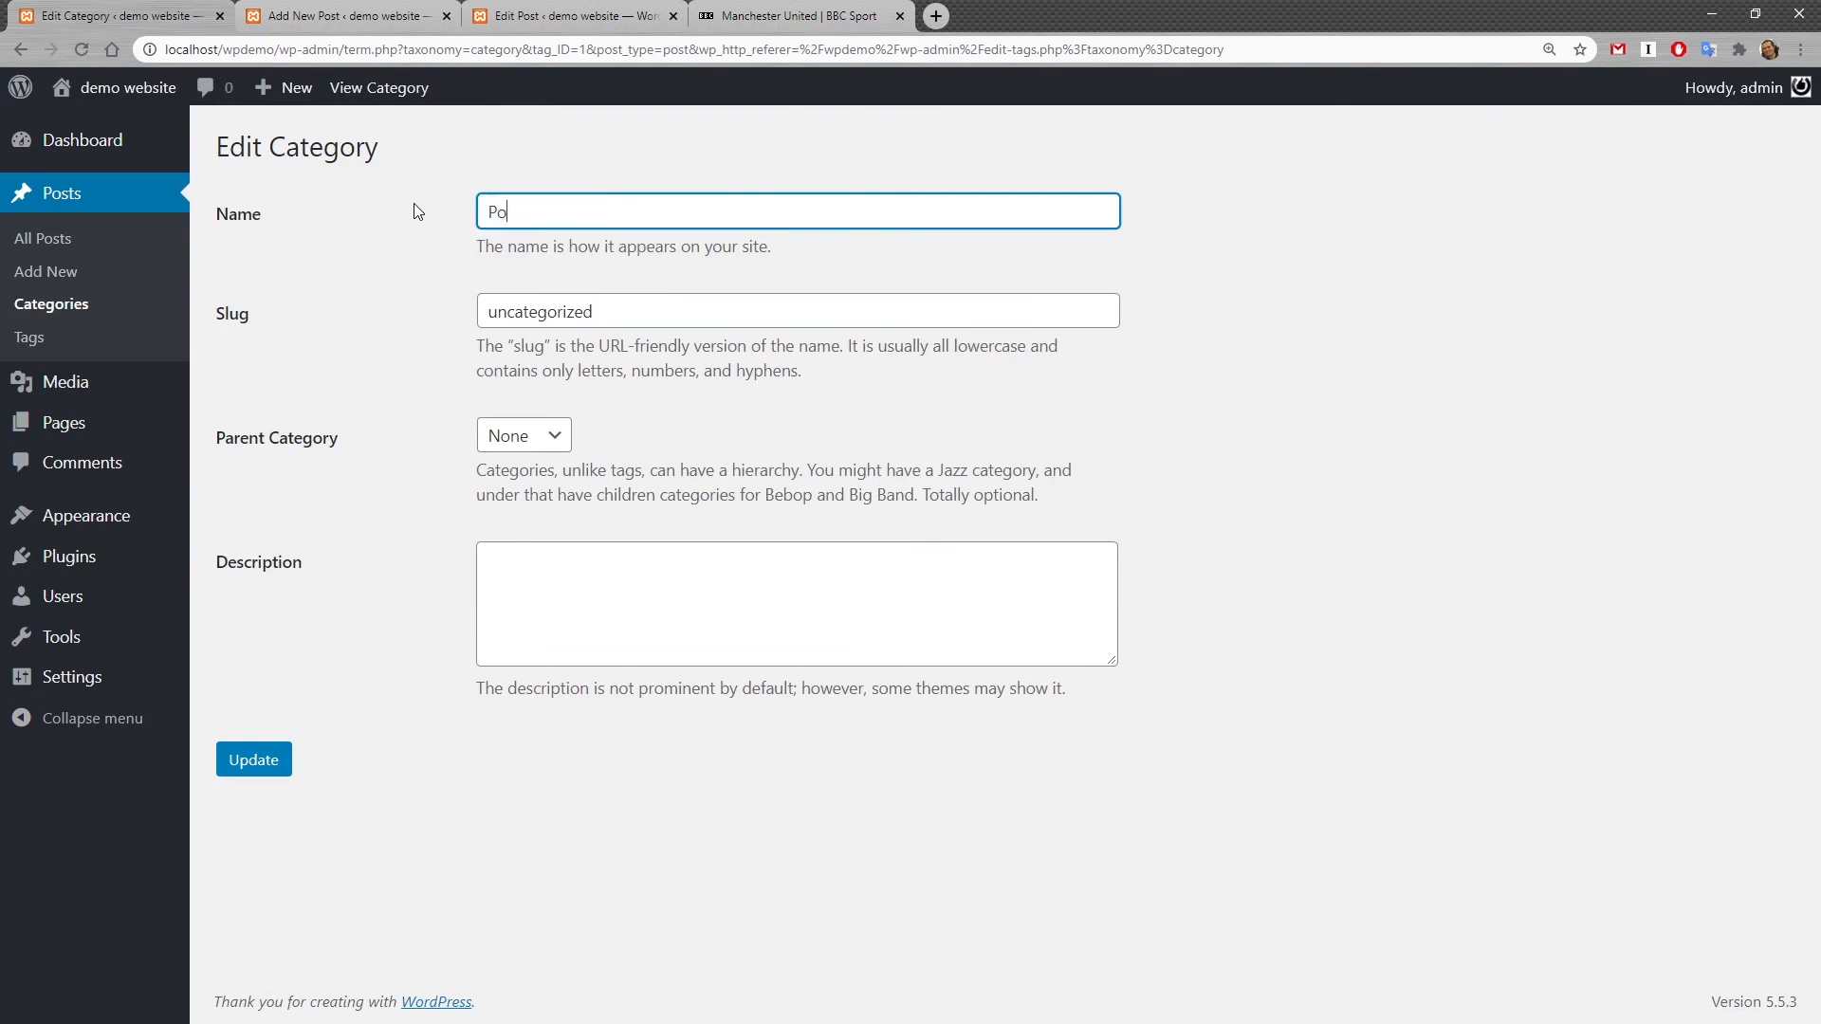
type("litics")
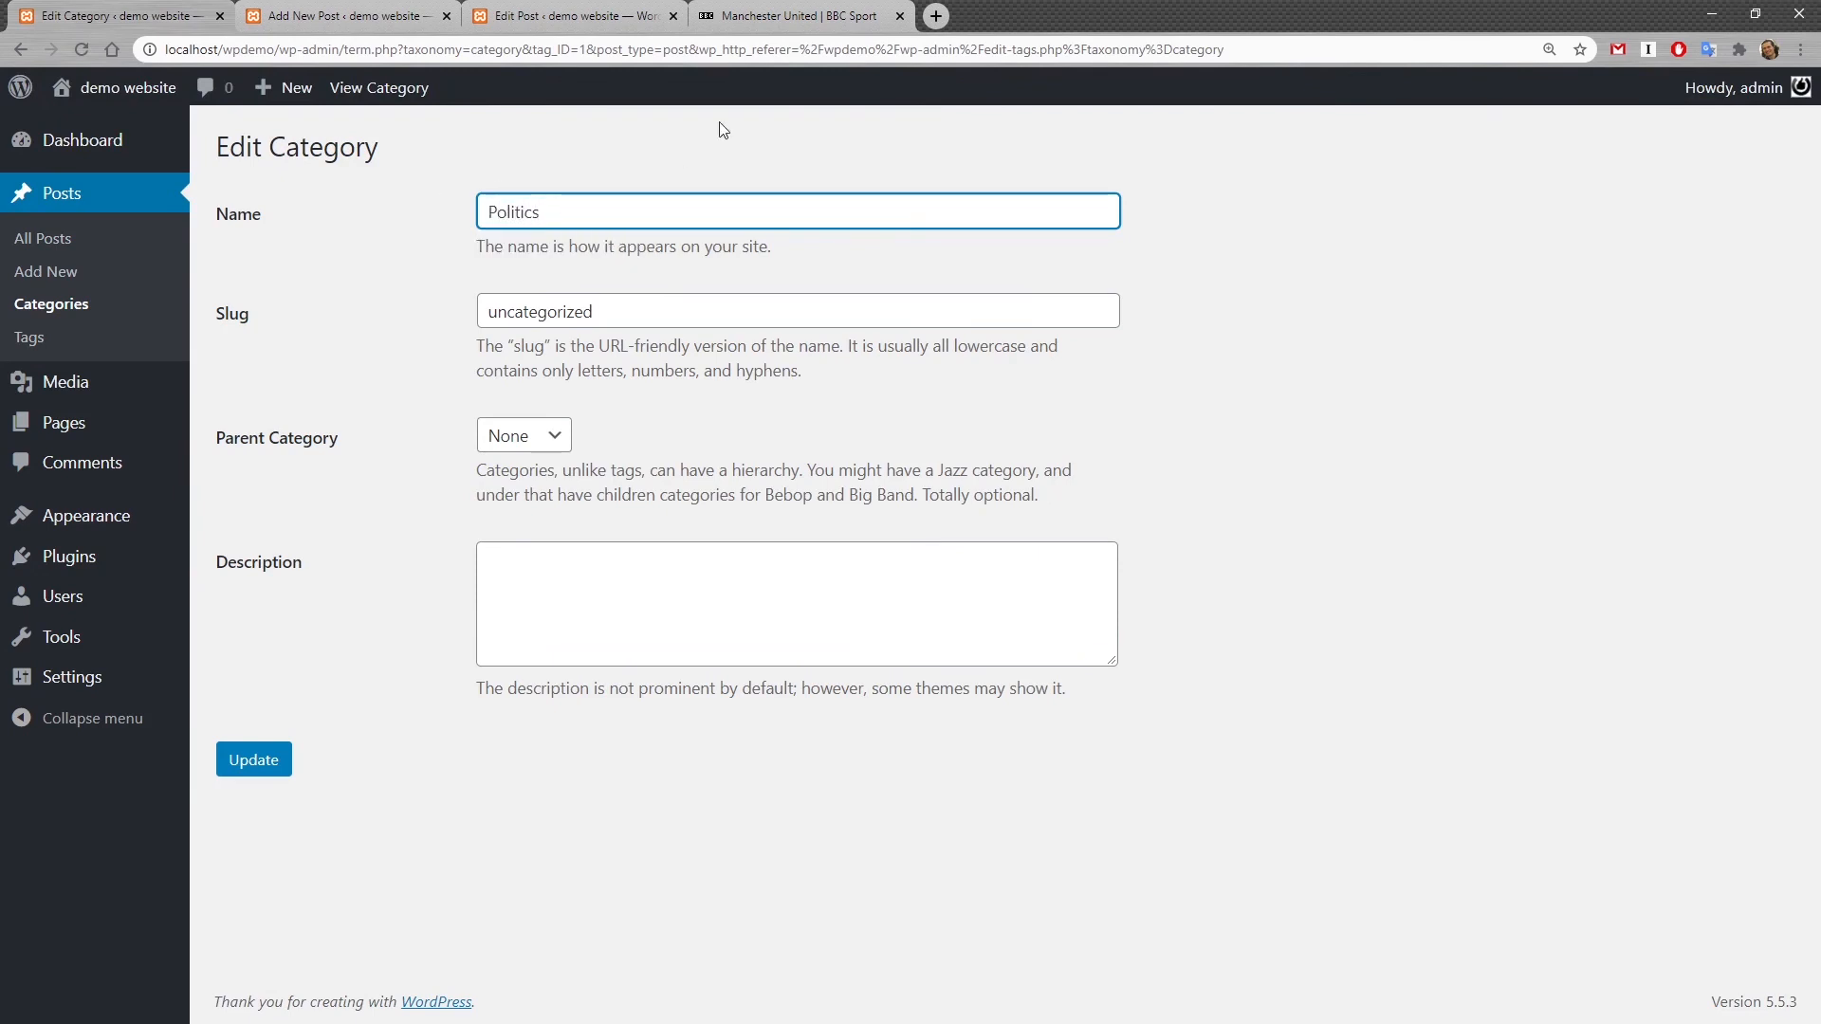
double_click(571, 212)
key("ctrl+c")
left_click(592, 310)
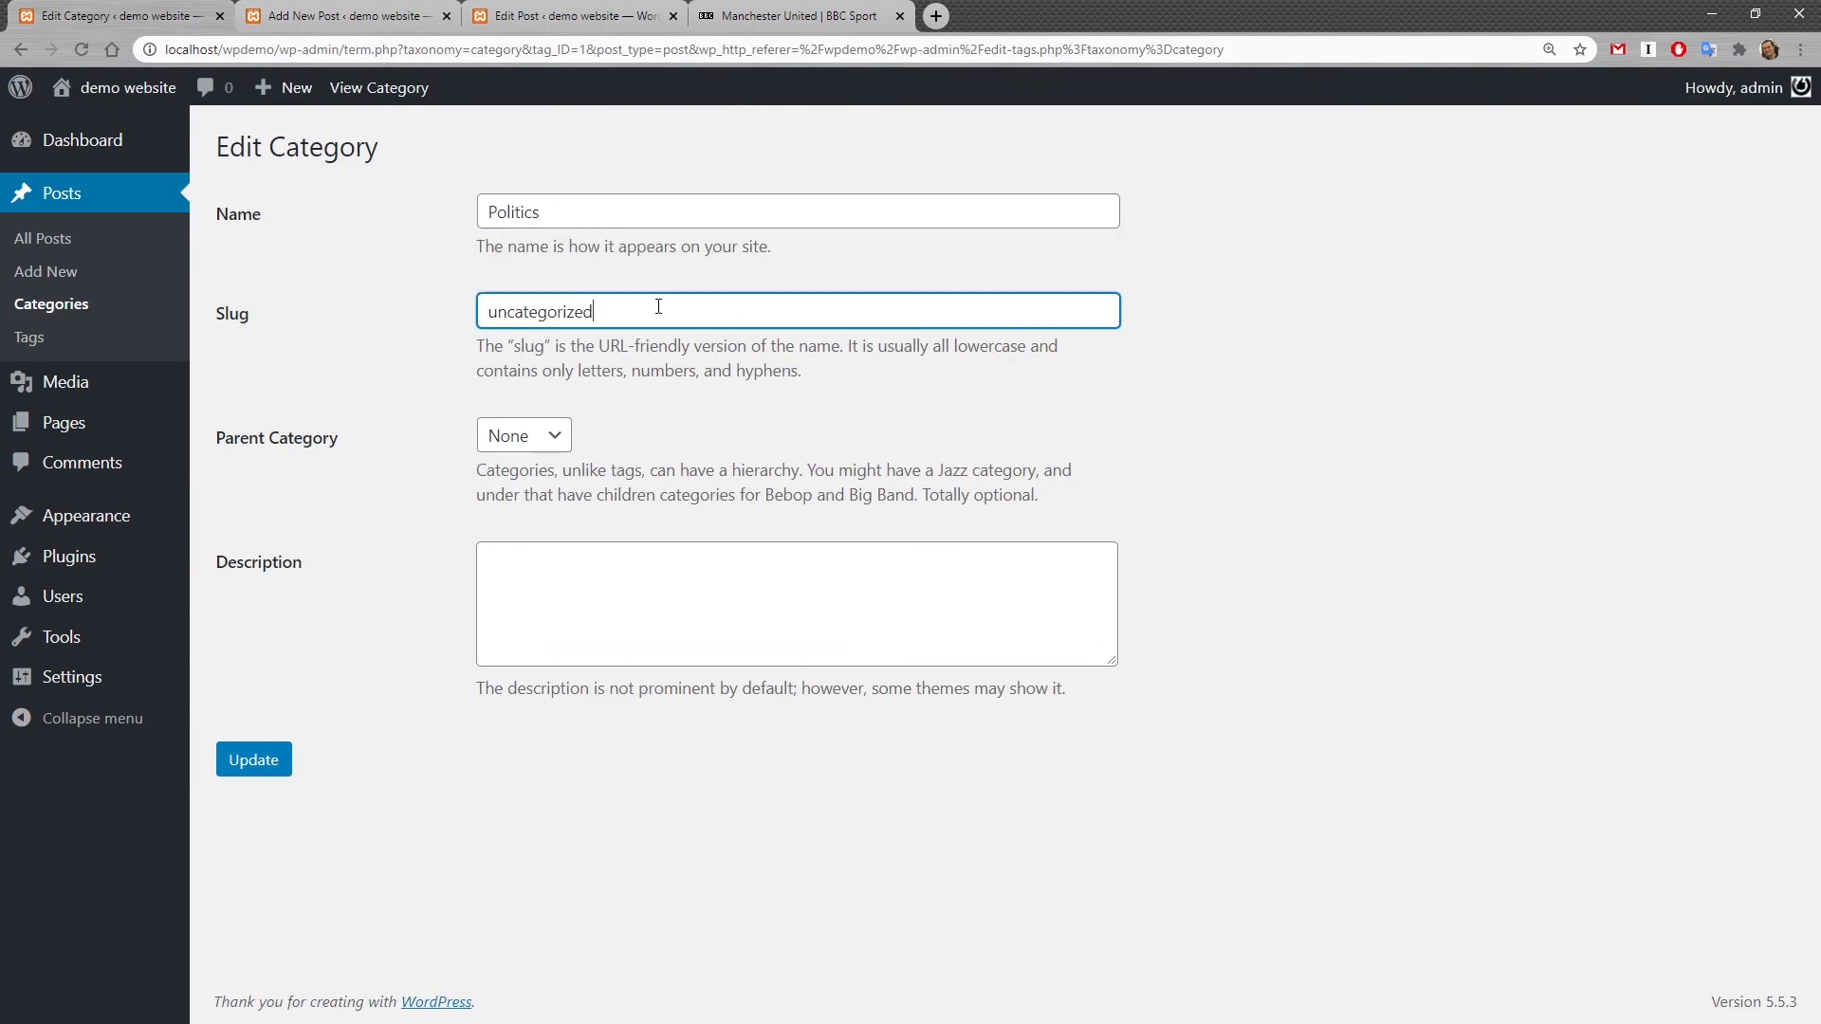
key("ctrl+a")
key("ctrl+v")
key("shift+Right")
type("p")
left_click(300, 308)
left_click(262, 764)
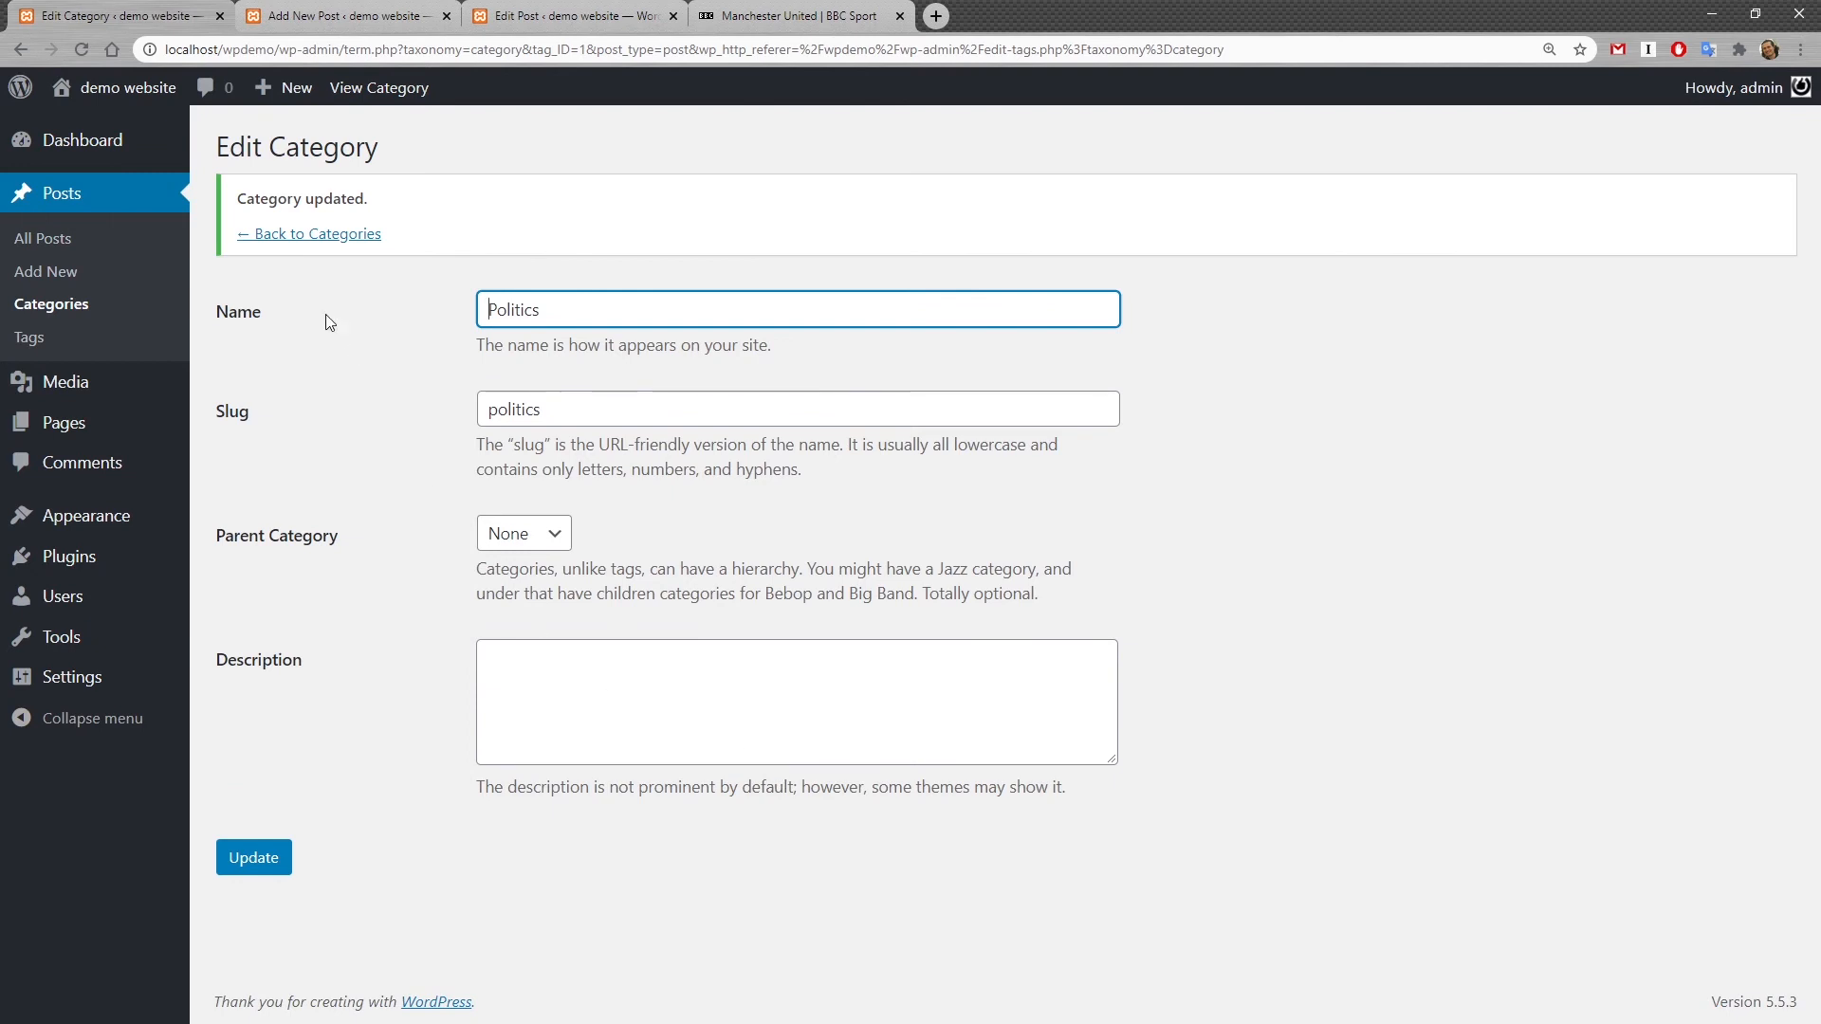
Step: Add the tags tag and tag2 to My first cool post and update the post
left_click(328, 236)
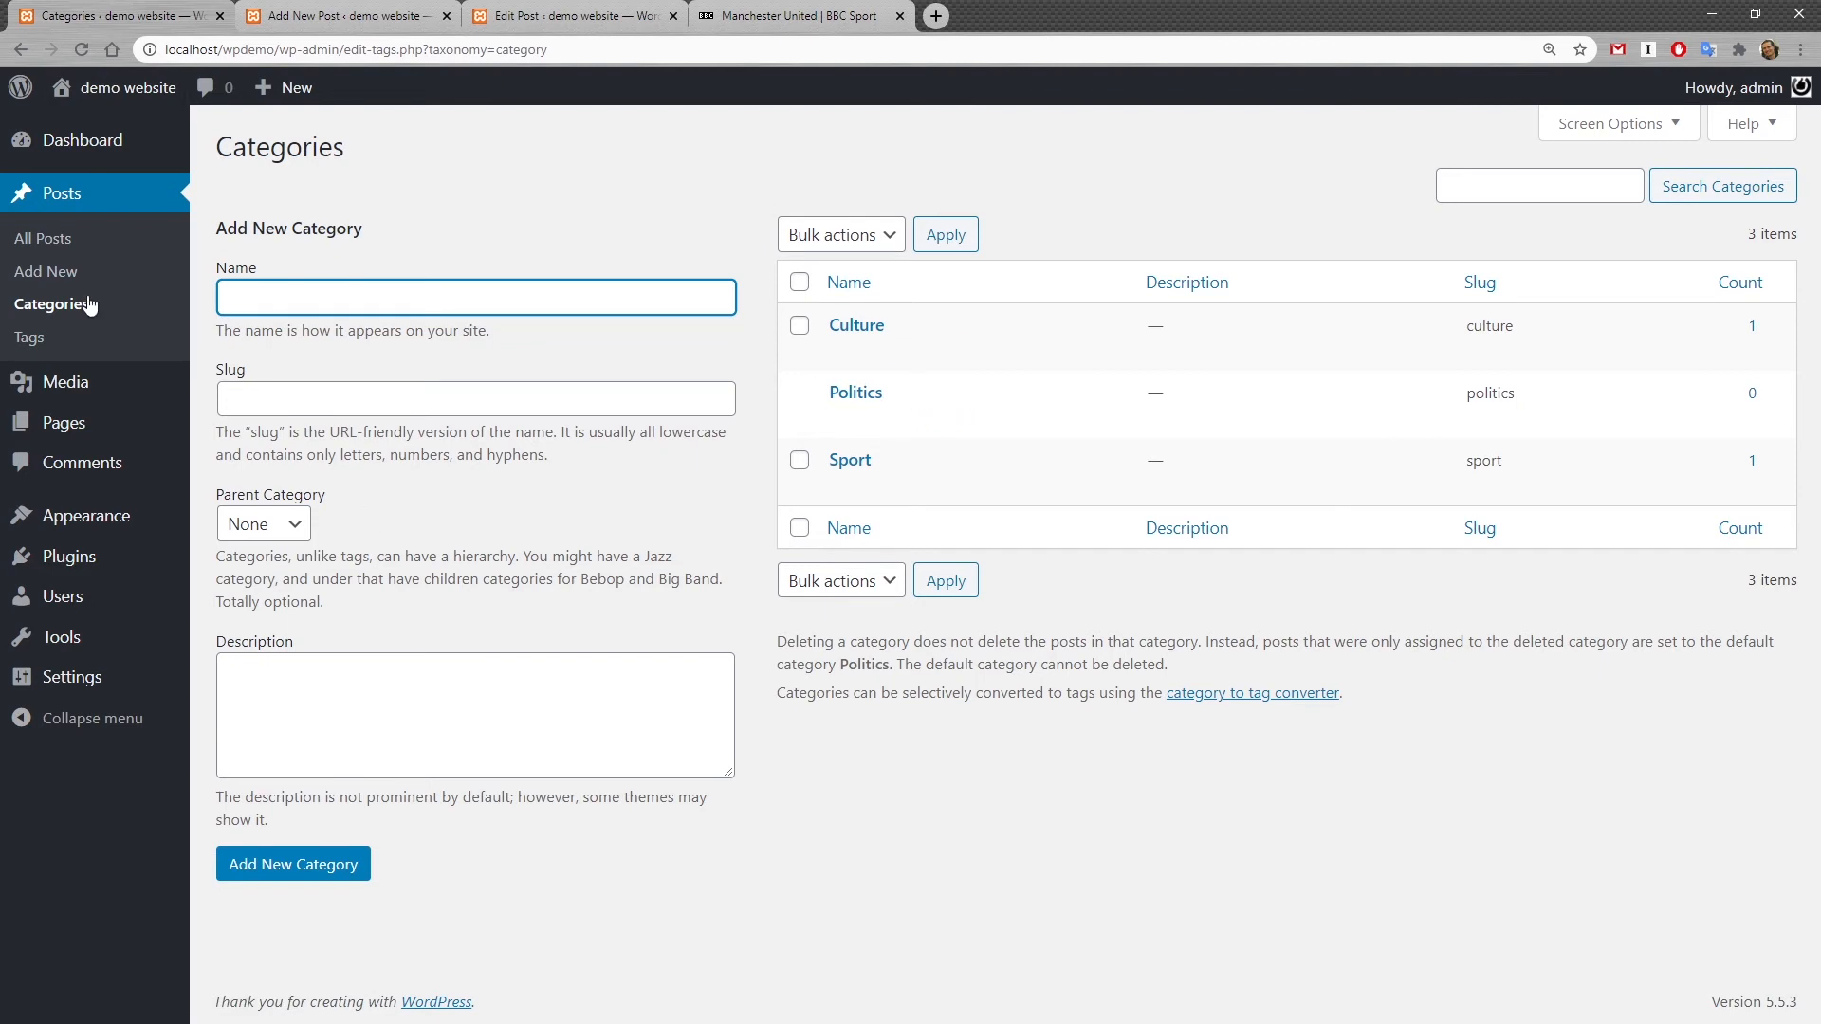
left_click(49, 341)
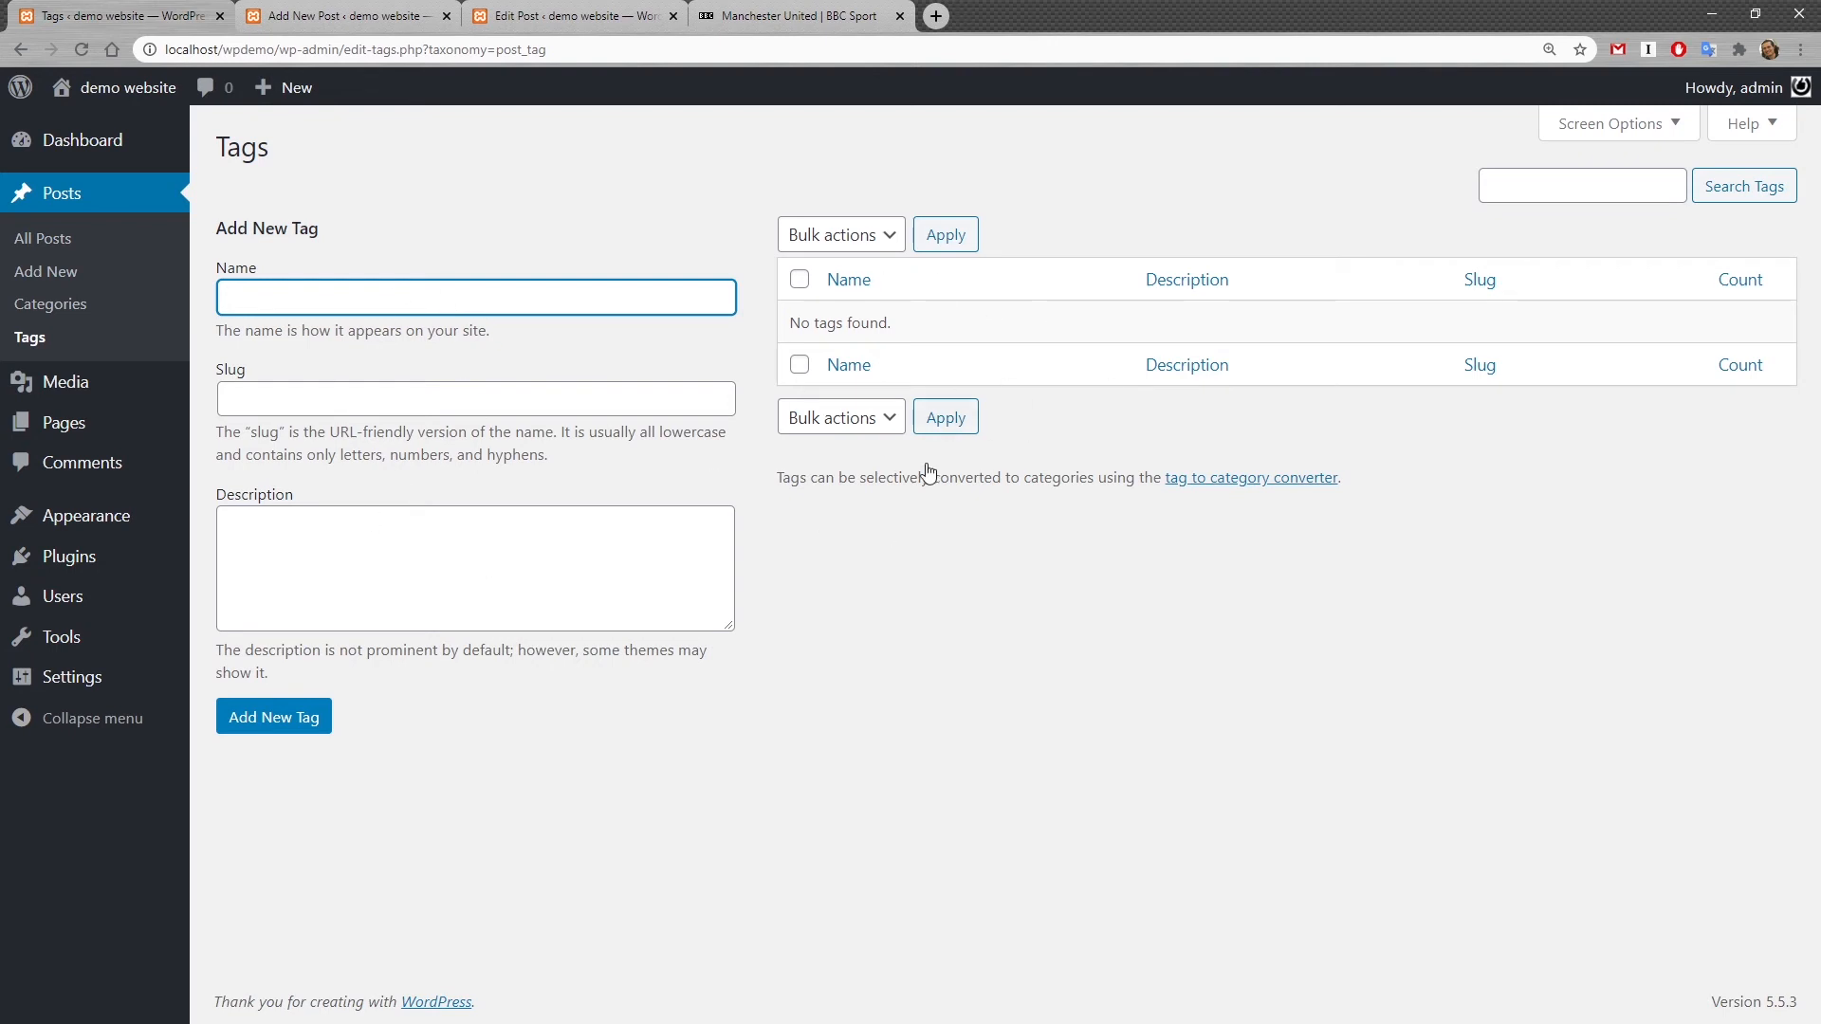
left_click(374, 20)
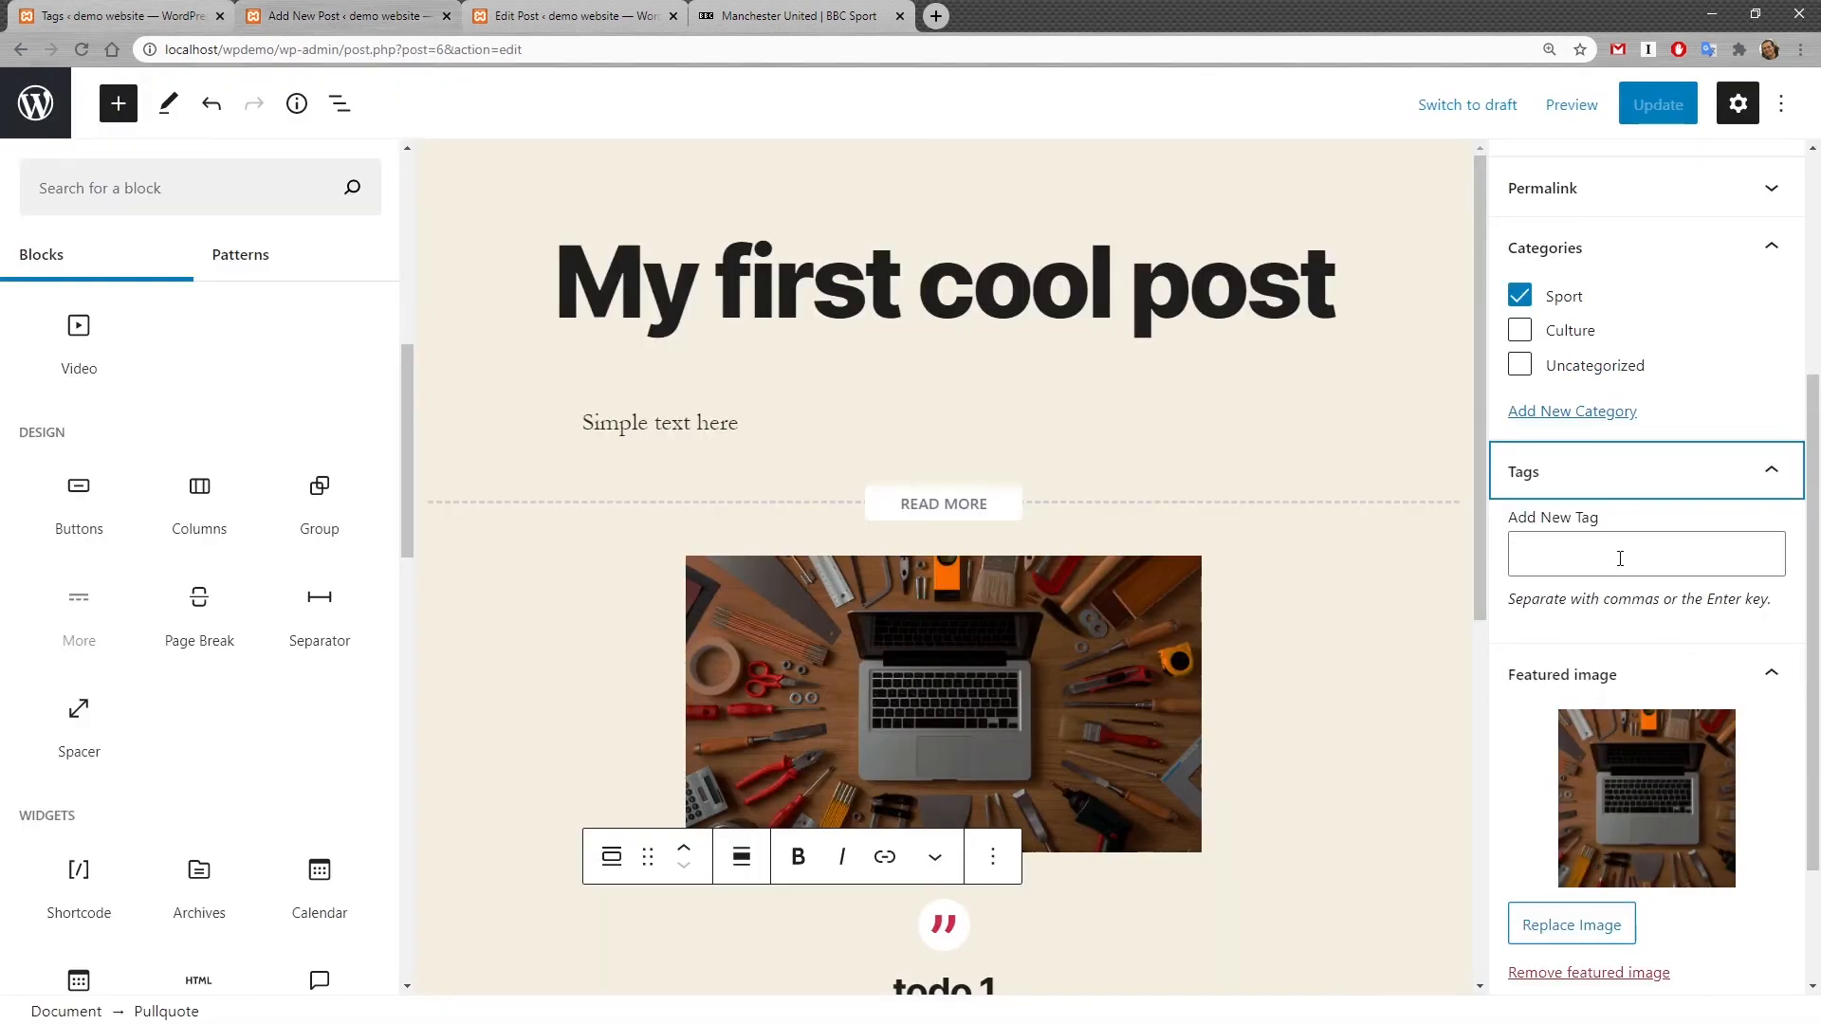
left_click(1784, 570)
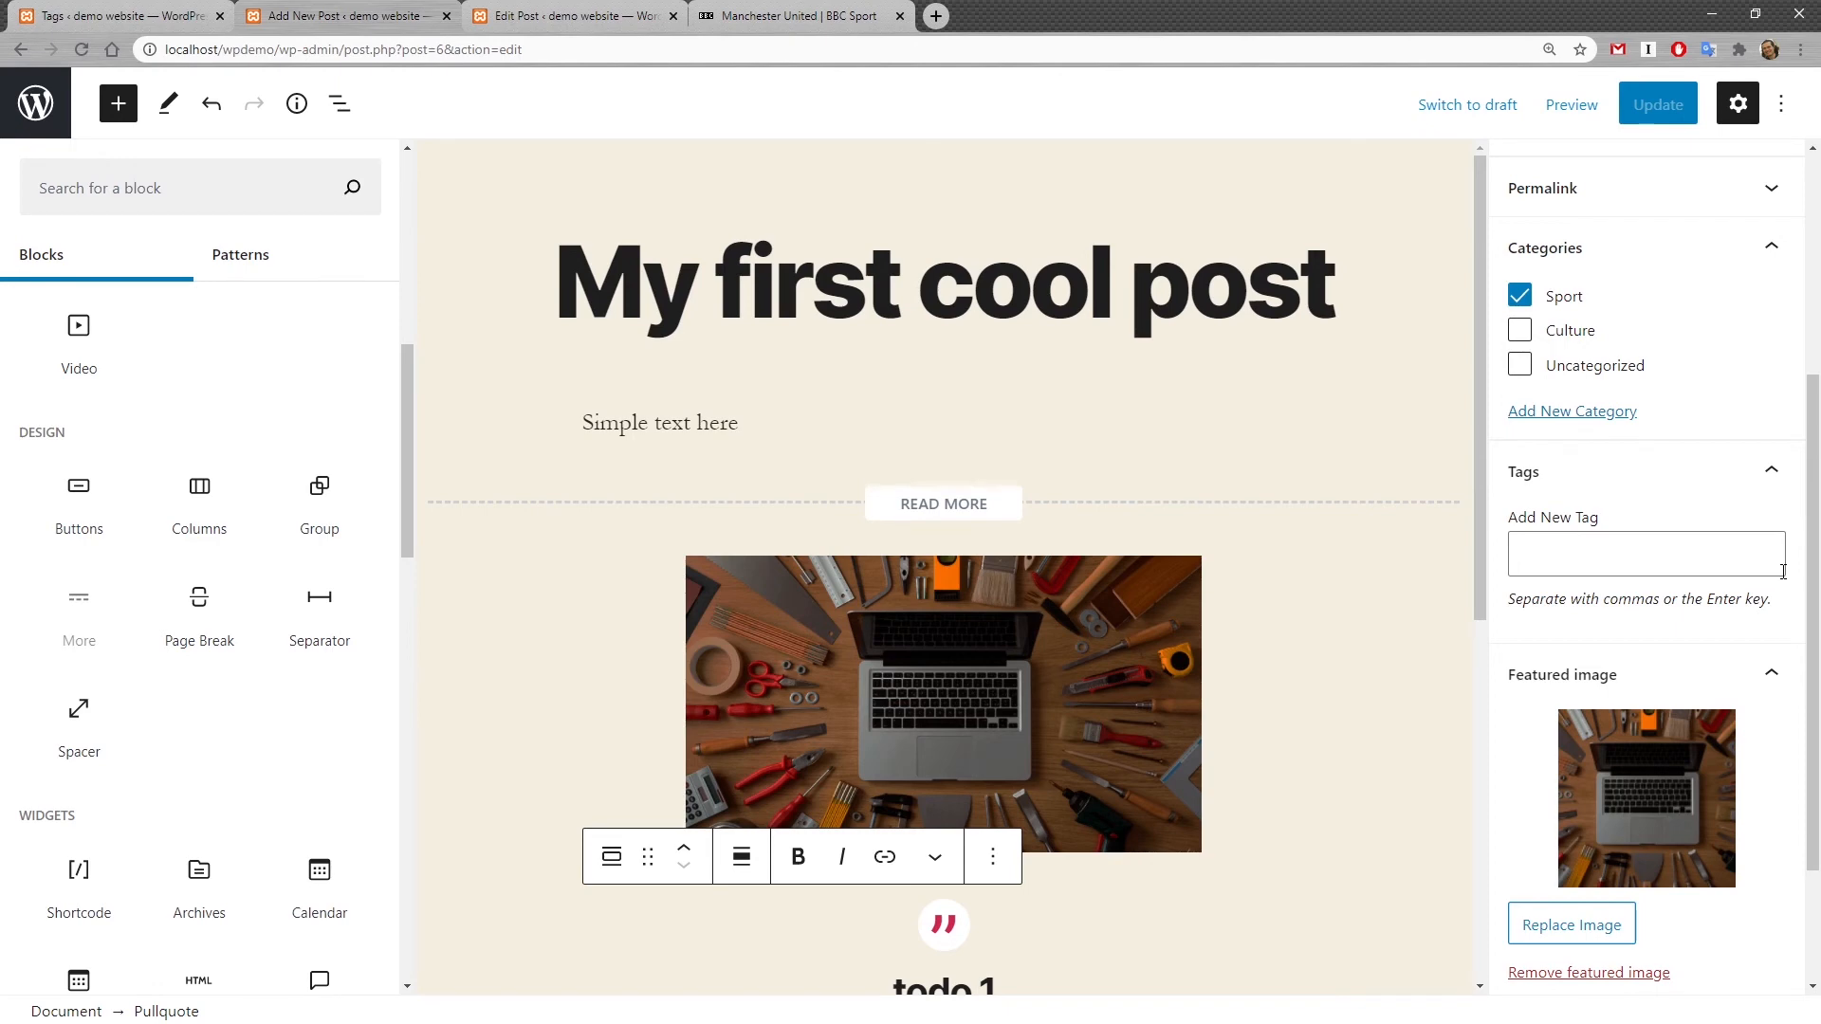
type("tag")
key("Return")
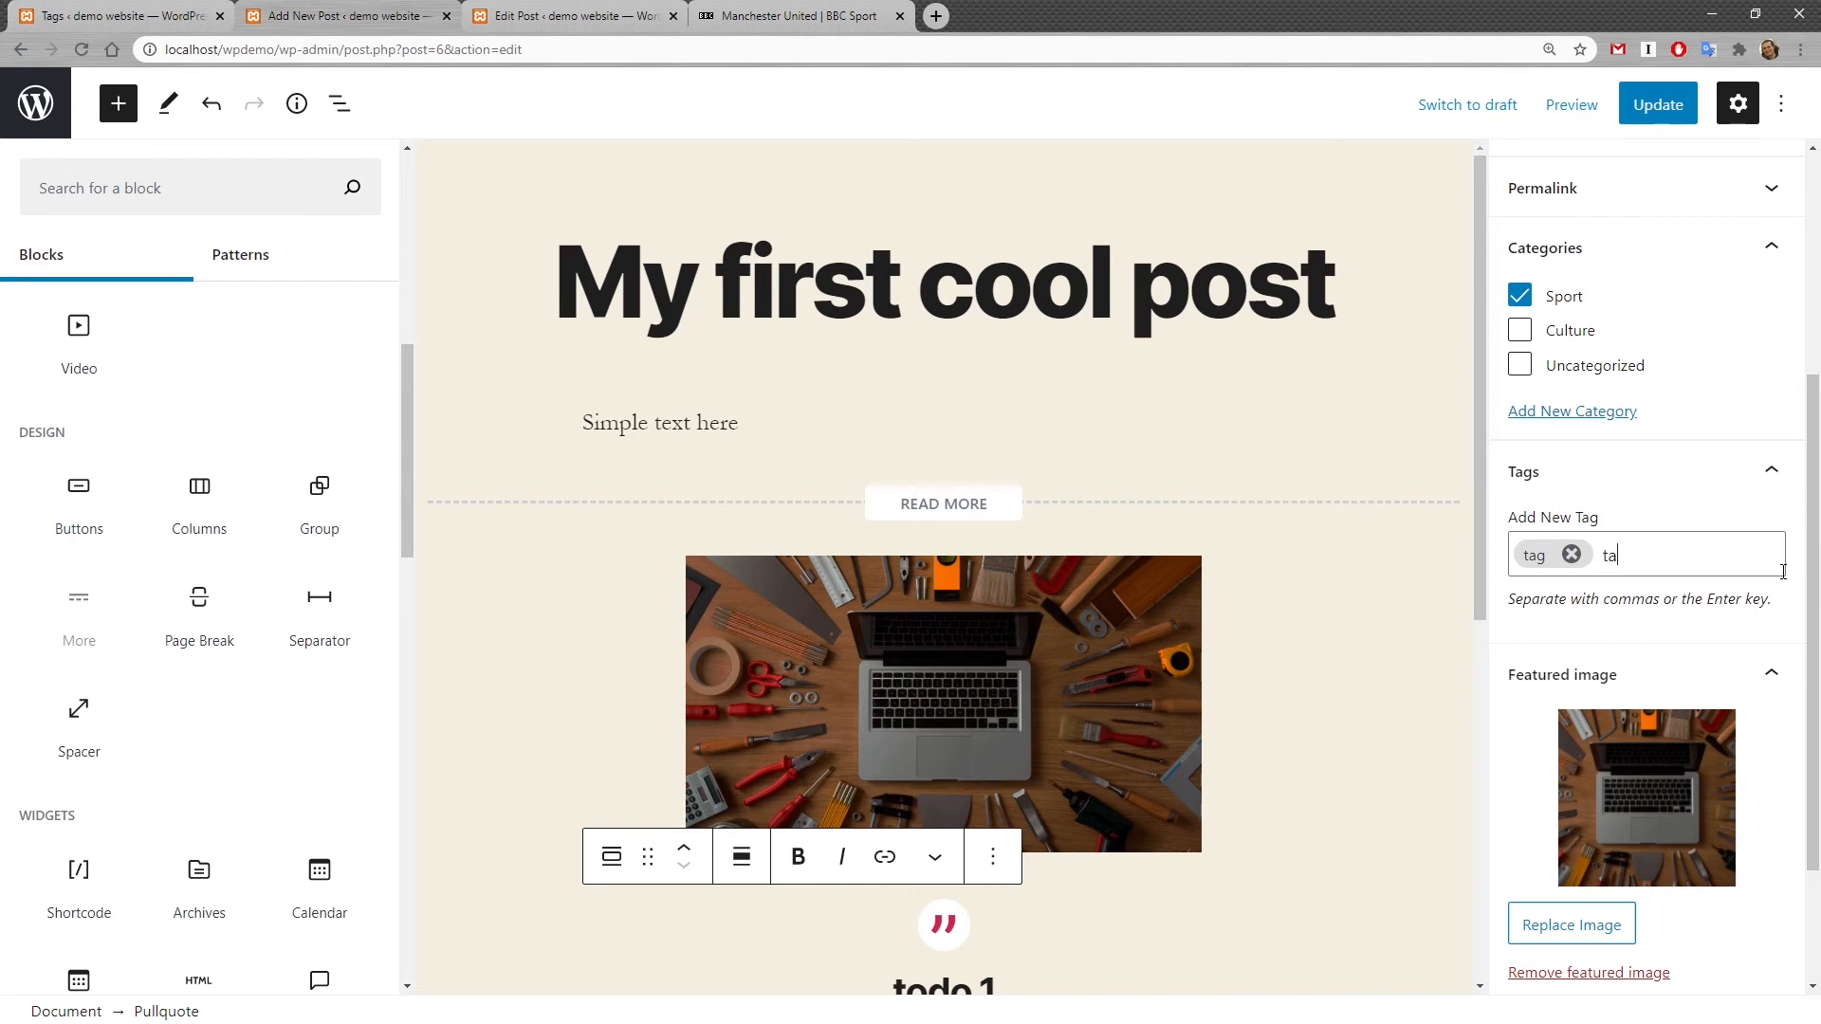
type("tag2")
key("Return")
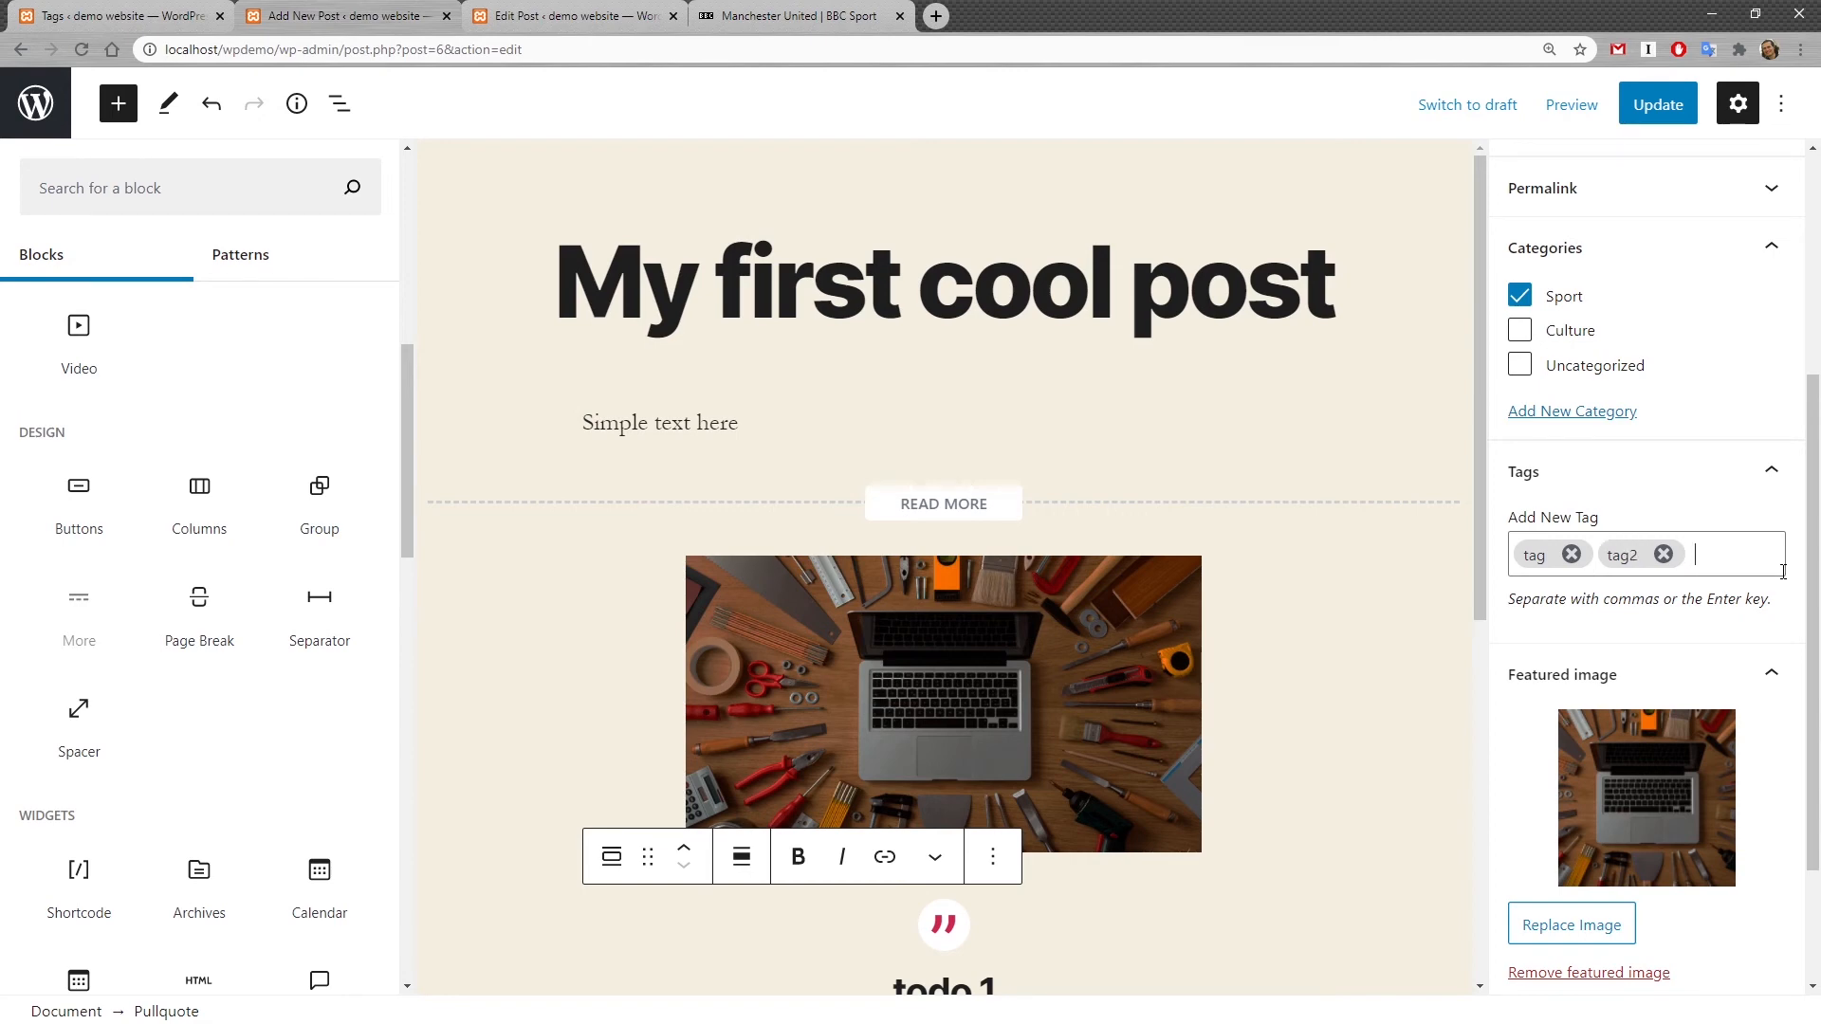
left_click(1658, 105)
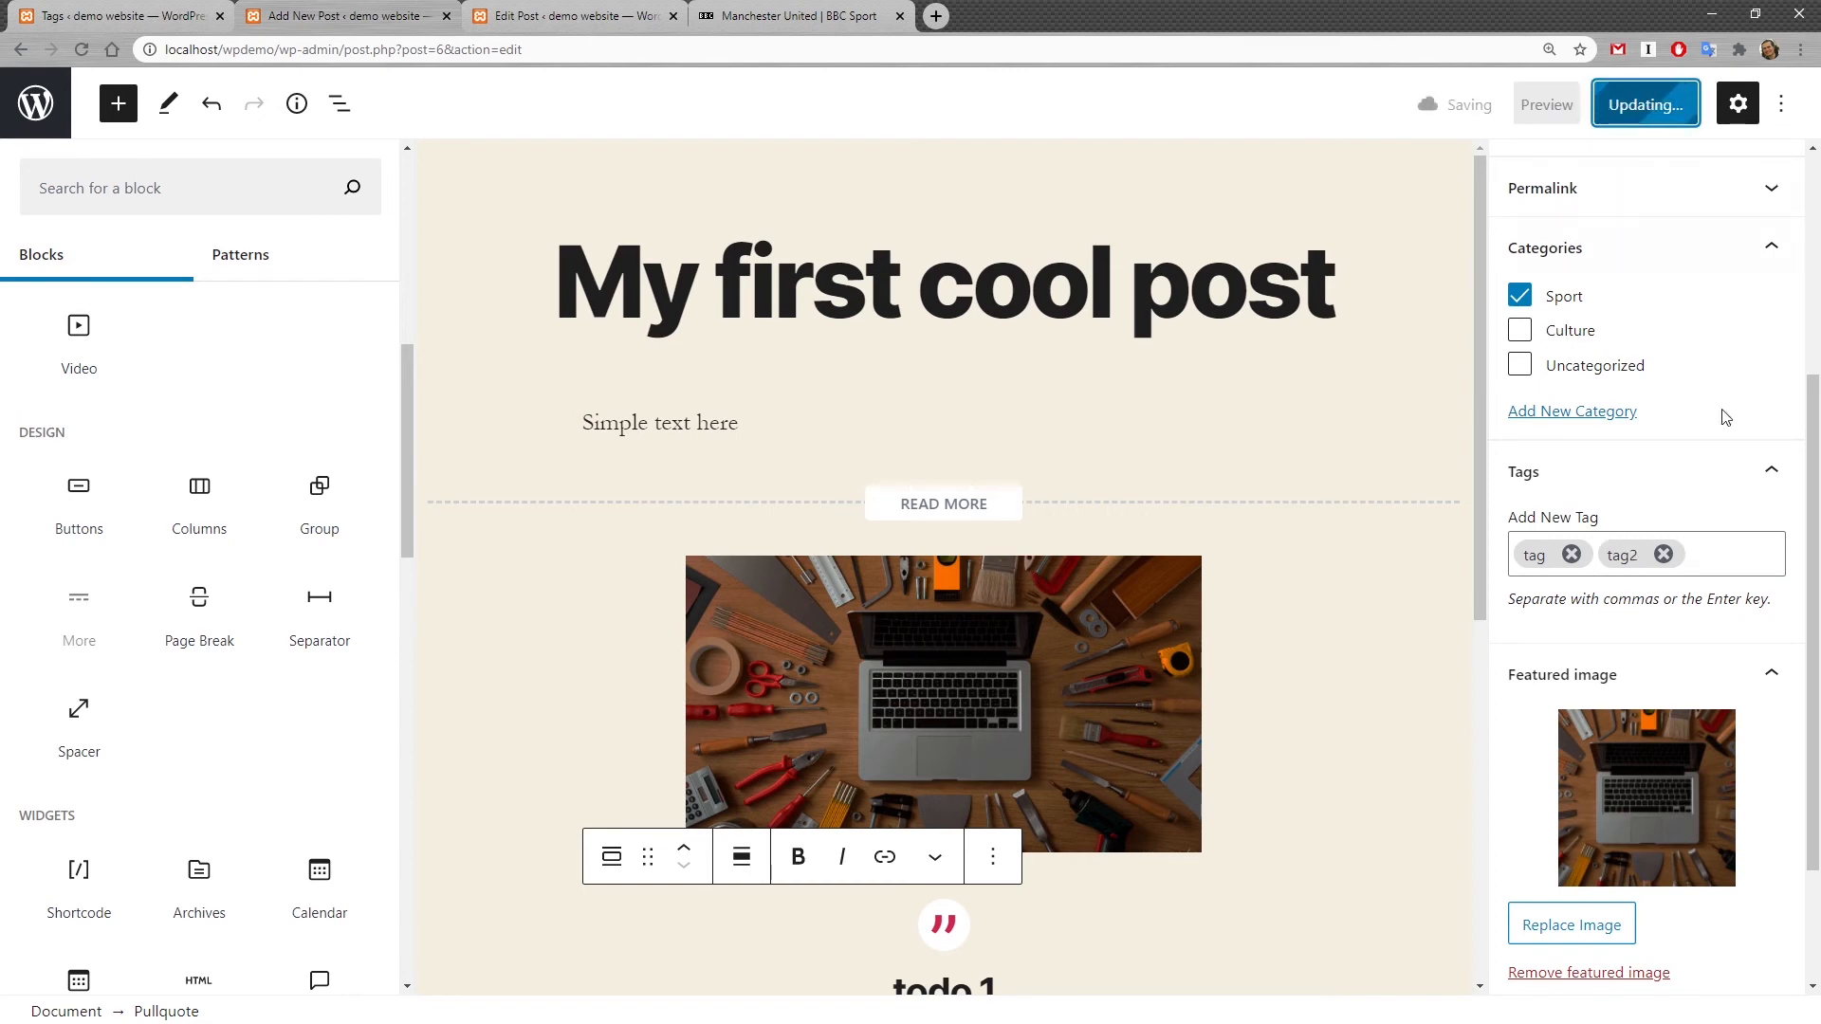
Step: Reload the post tags list to review the tags
left_click(161, 15)
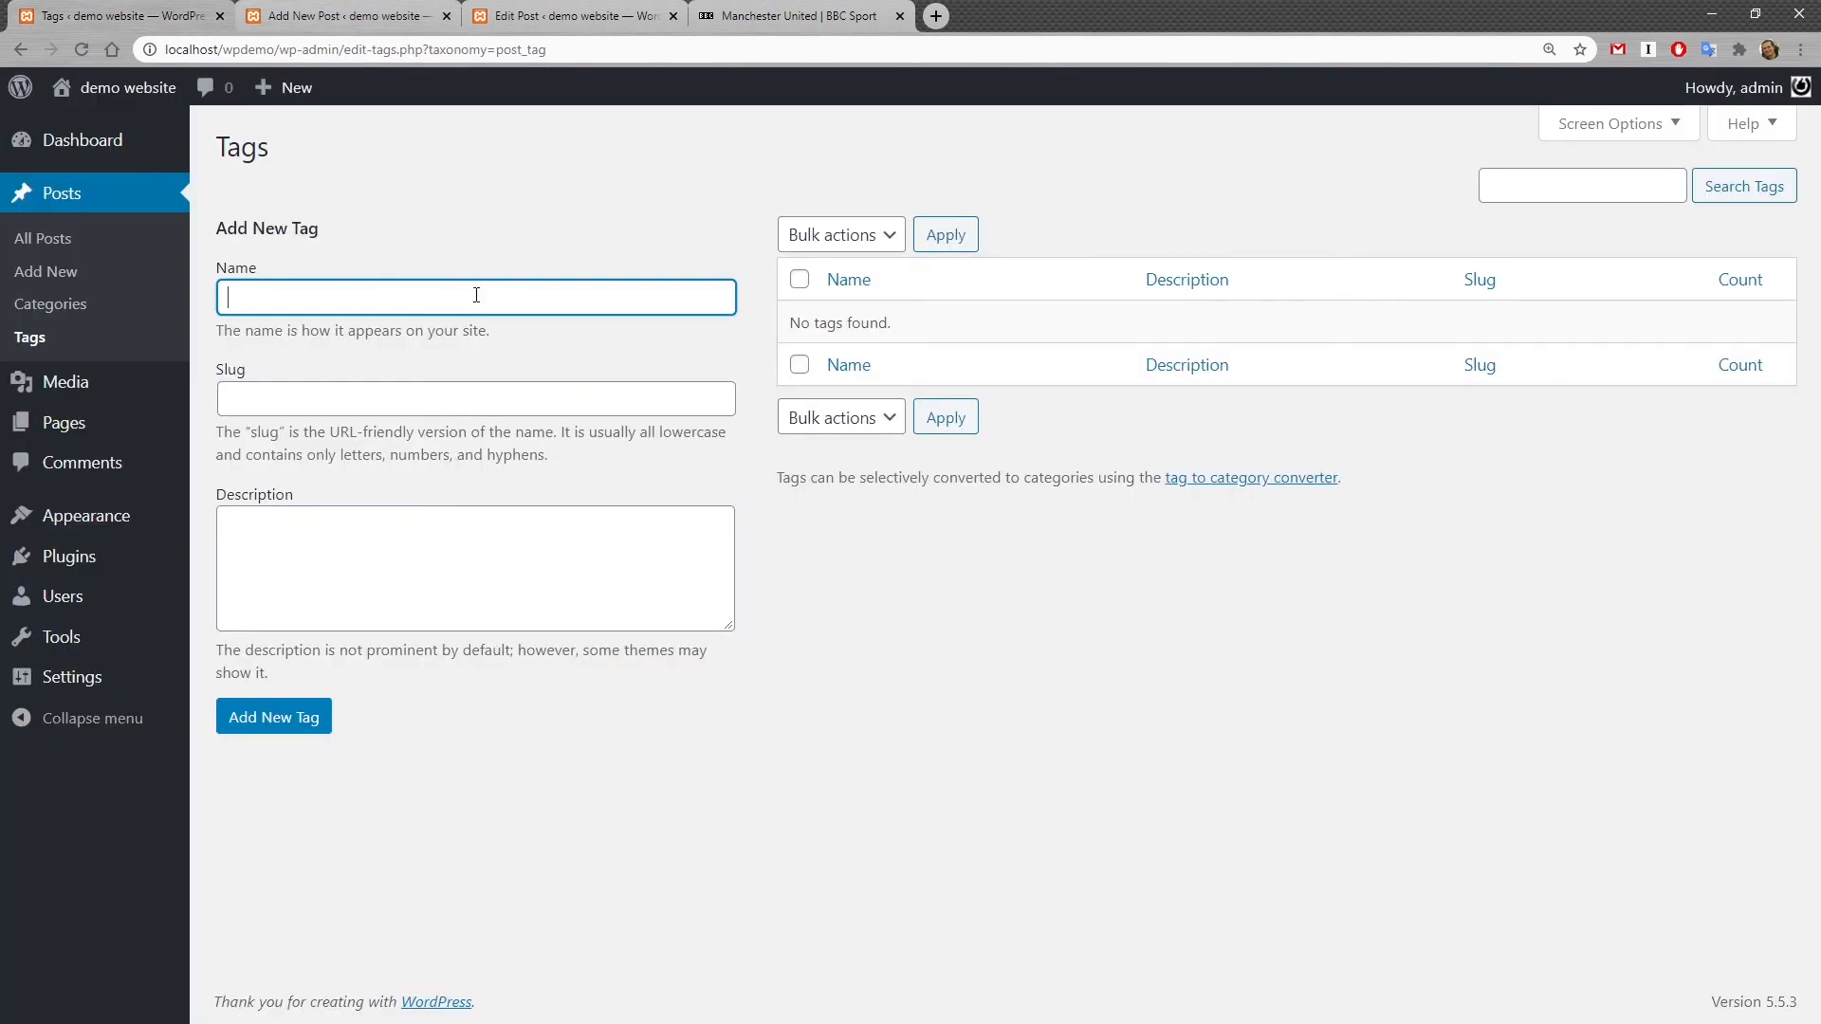
key("F5")
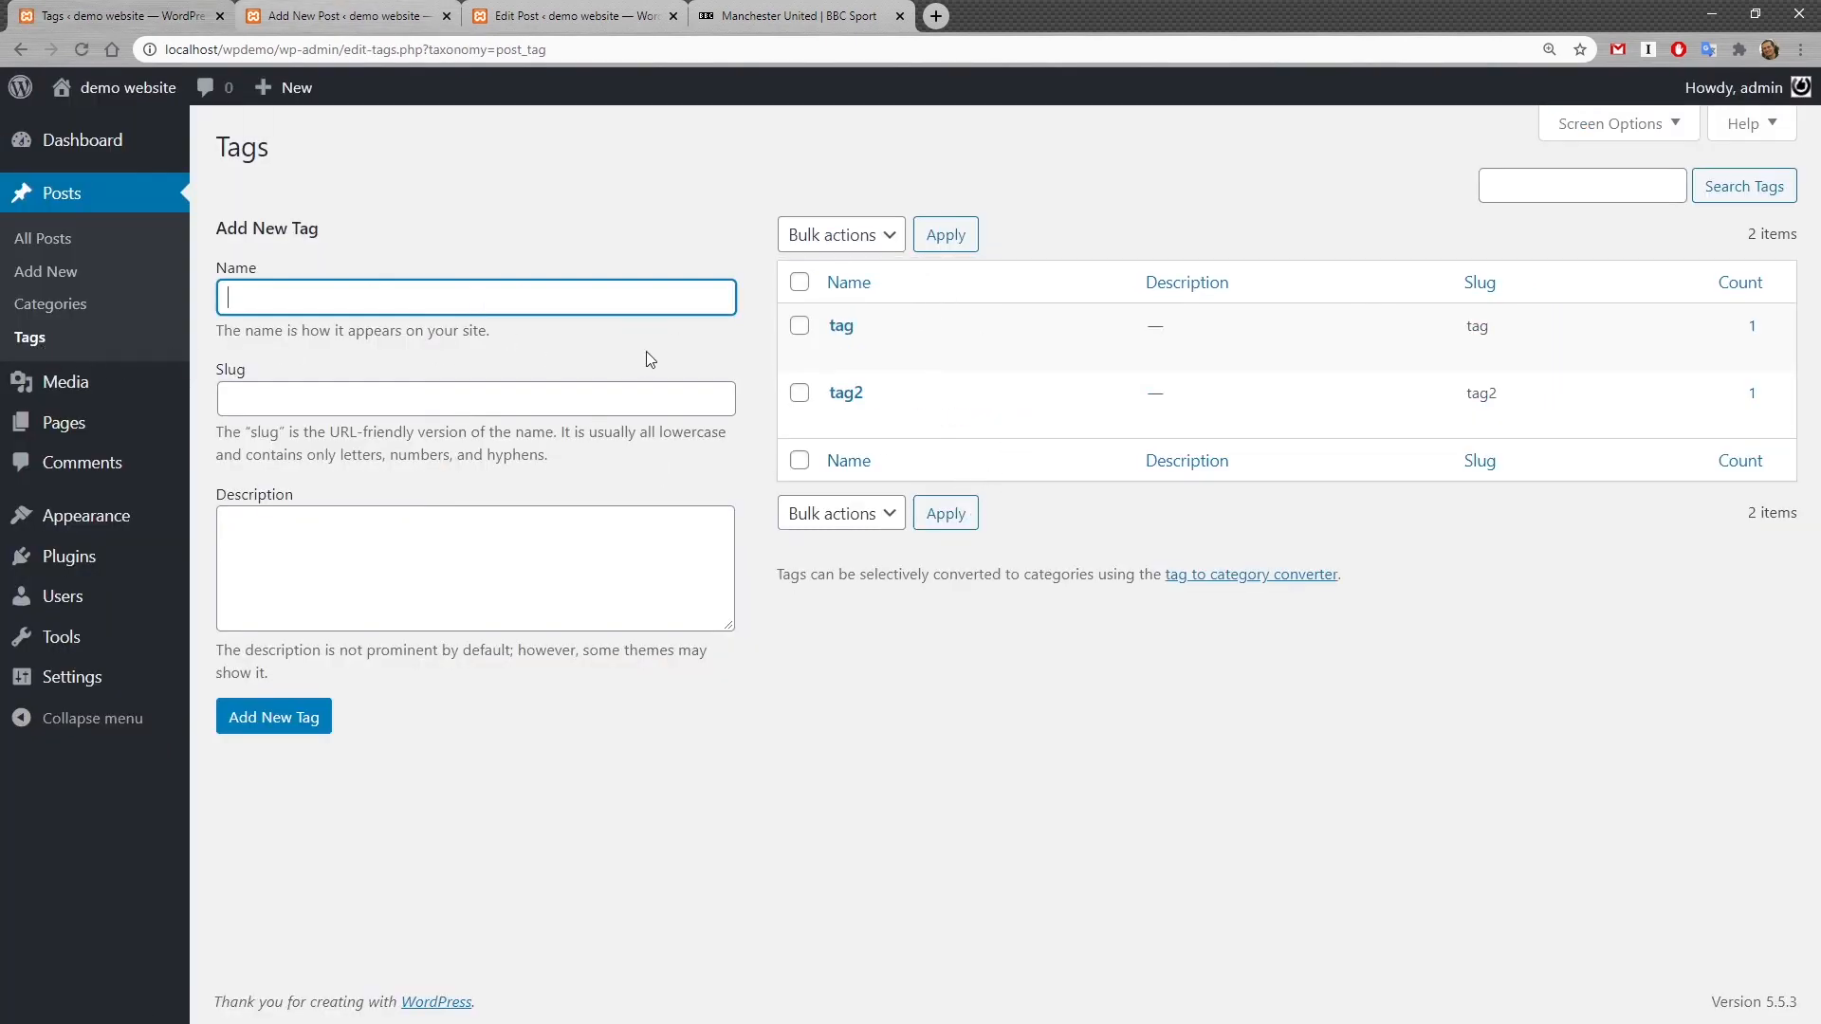
mouse_move(846, 355)
Step: Move the Sample Page to the trash from the pages list
left_click(95, 436)
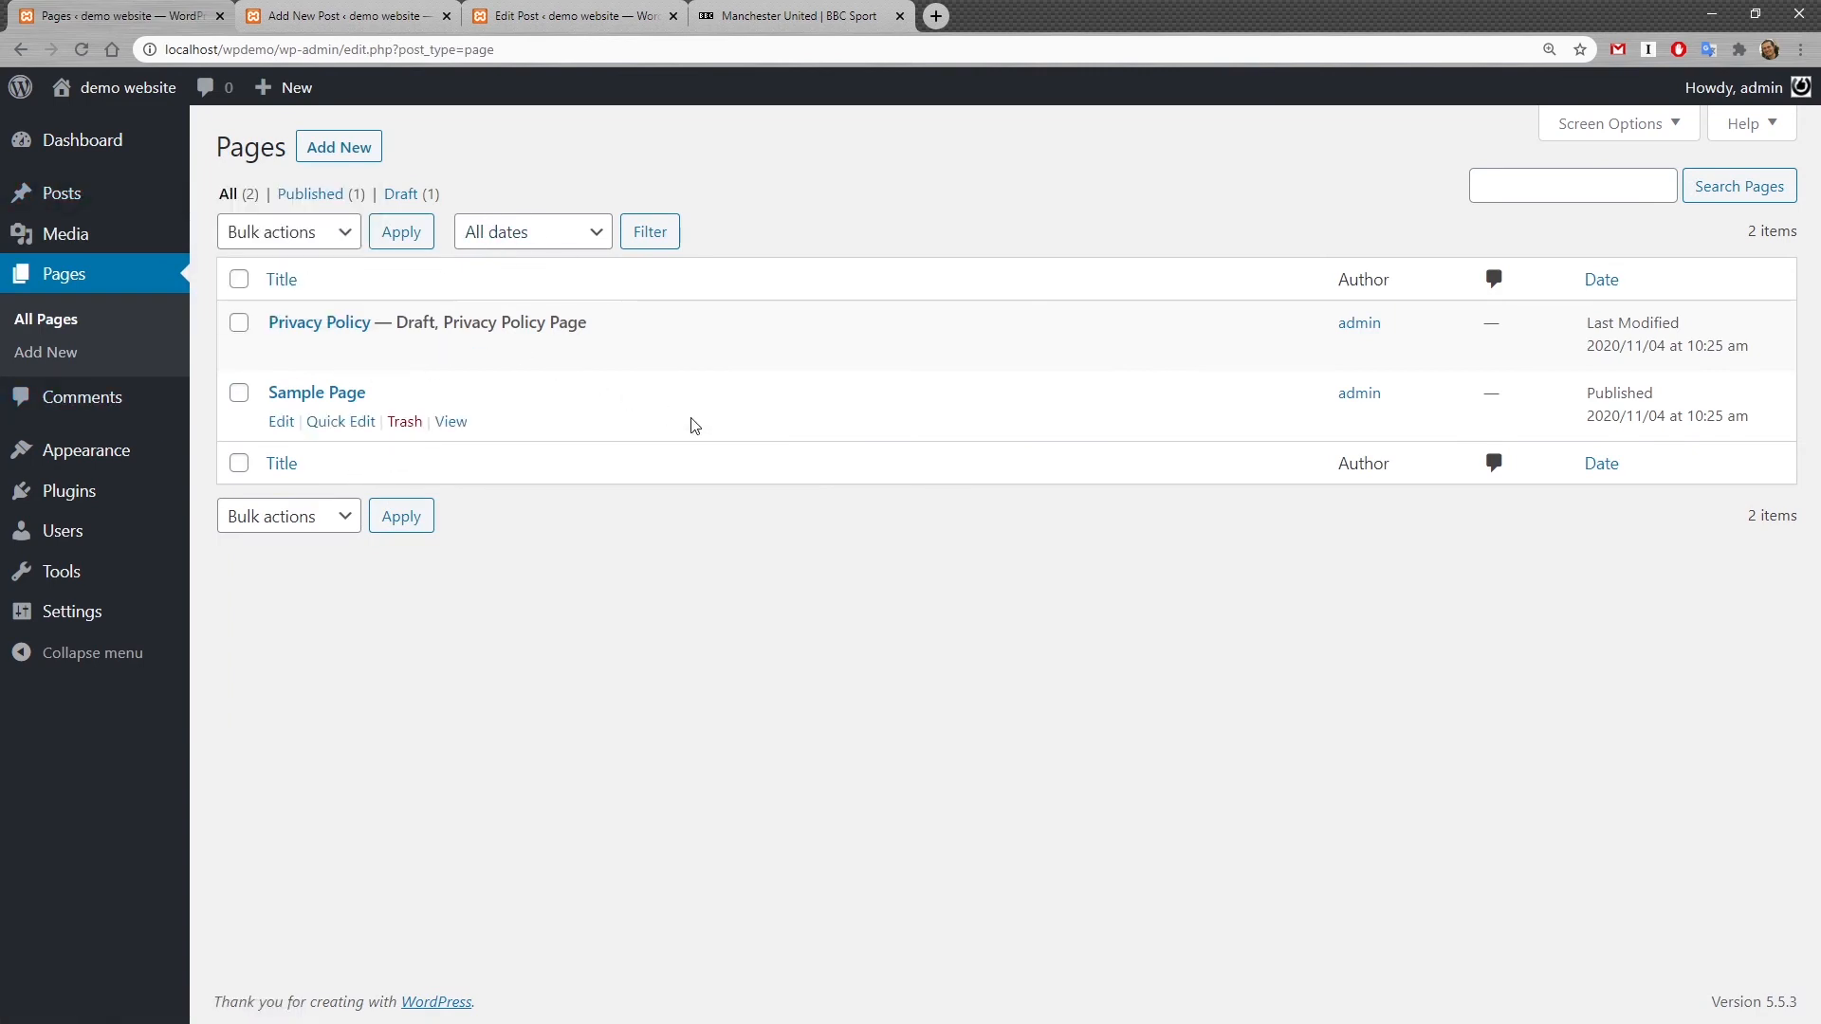
left_click(408, 422)
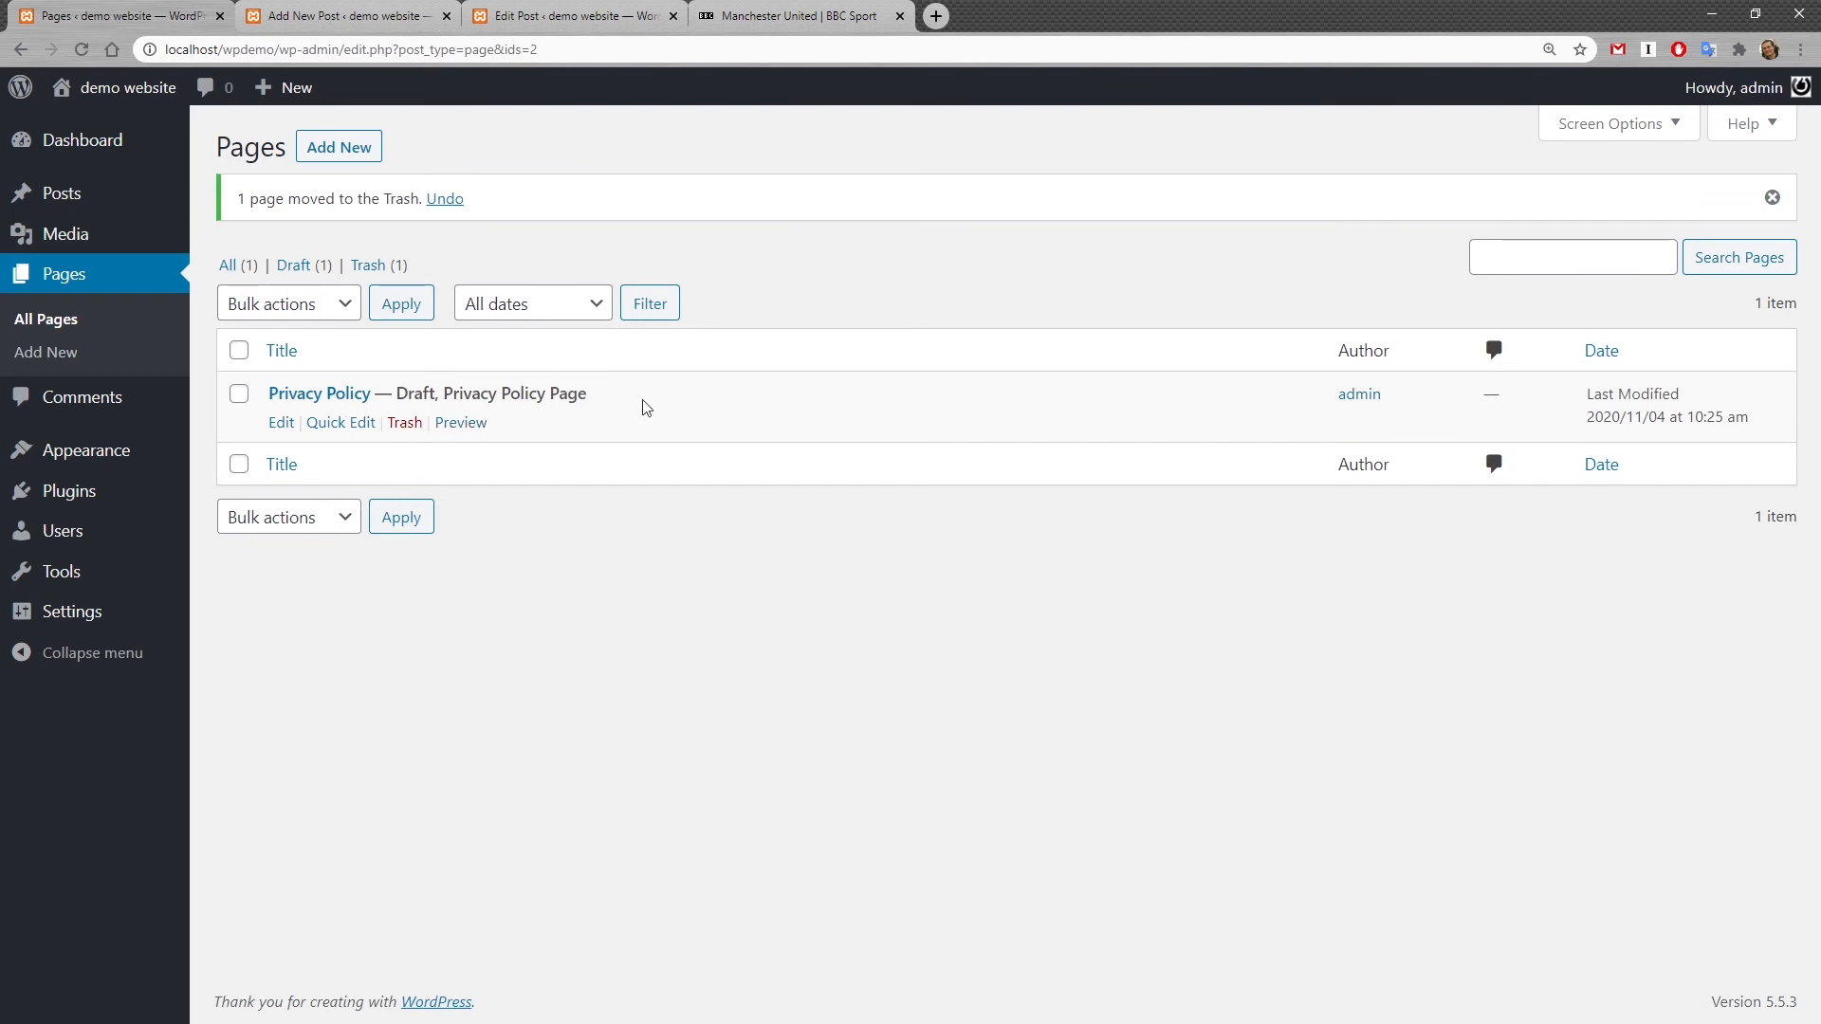
Step: Open the Privacy Policy draft page, scroll through its content and return to the pages list
left_click(278, 429)
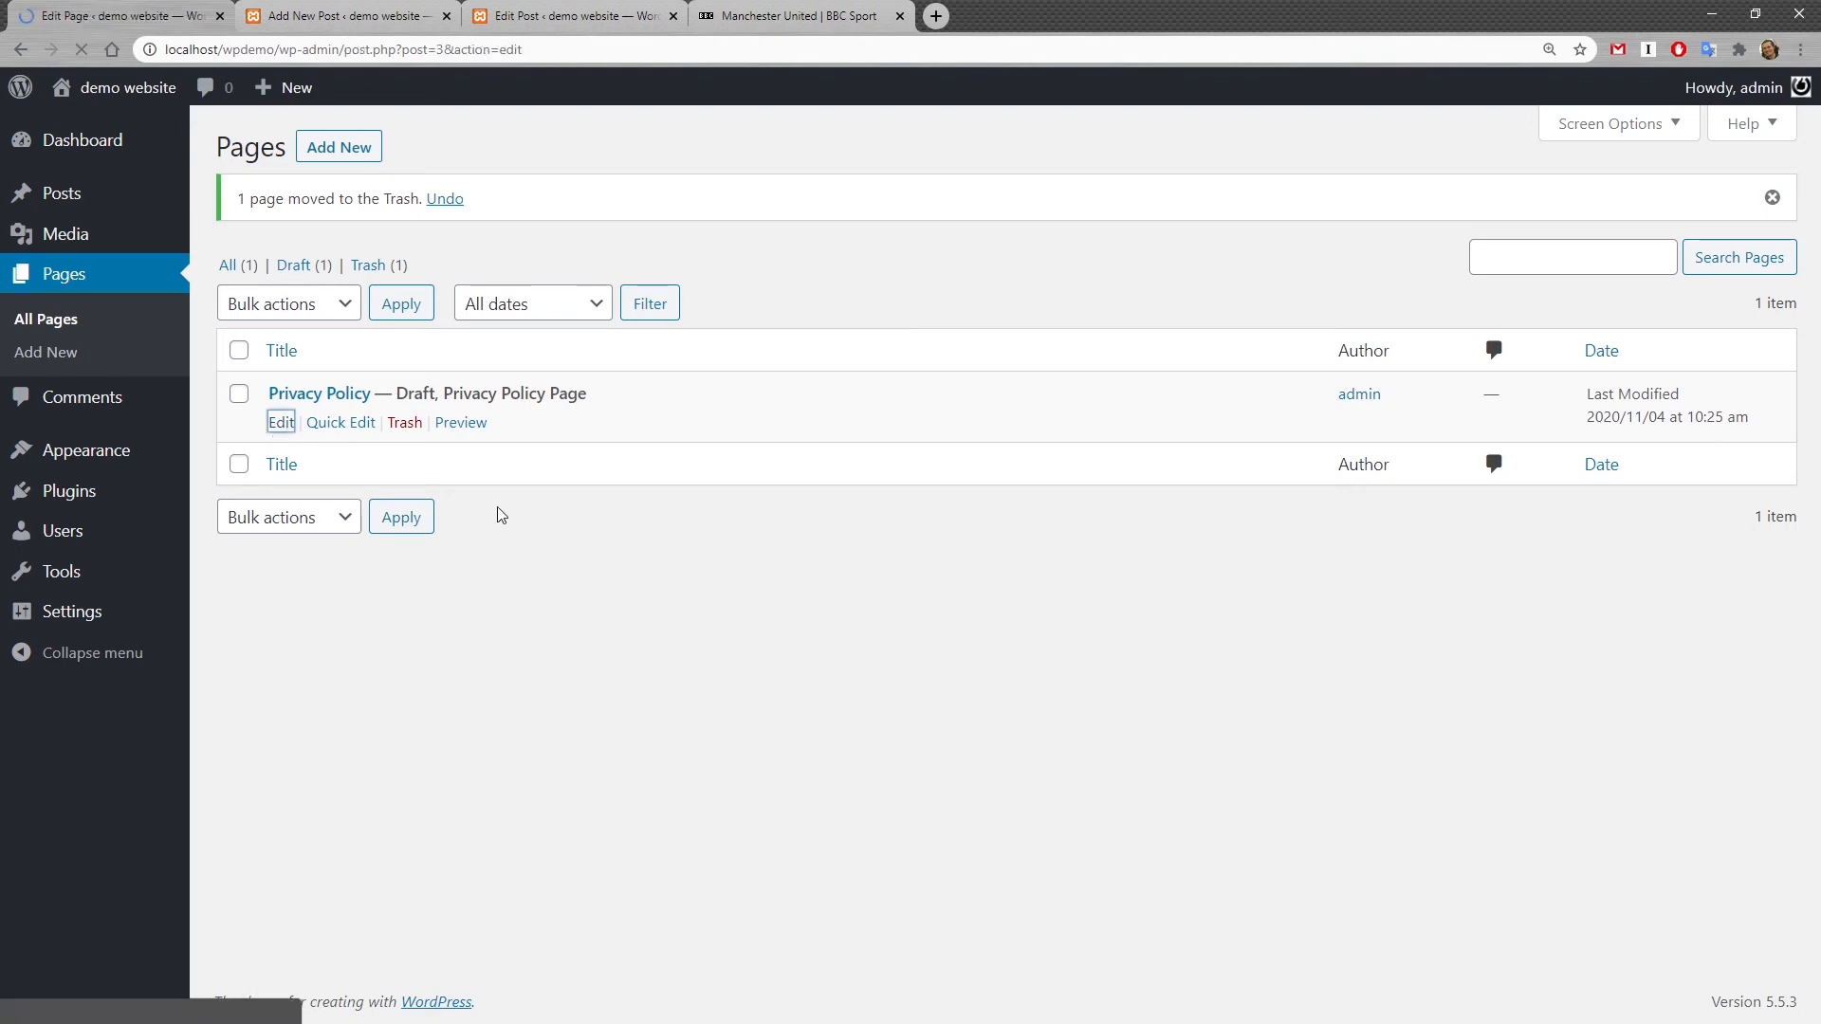
scroll(711, 528, "down", 2)
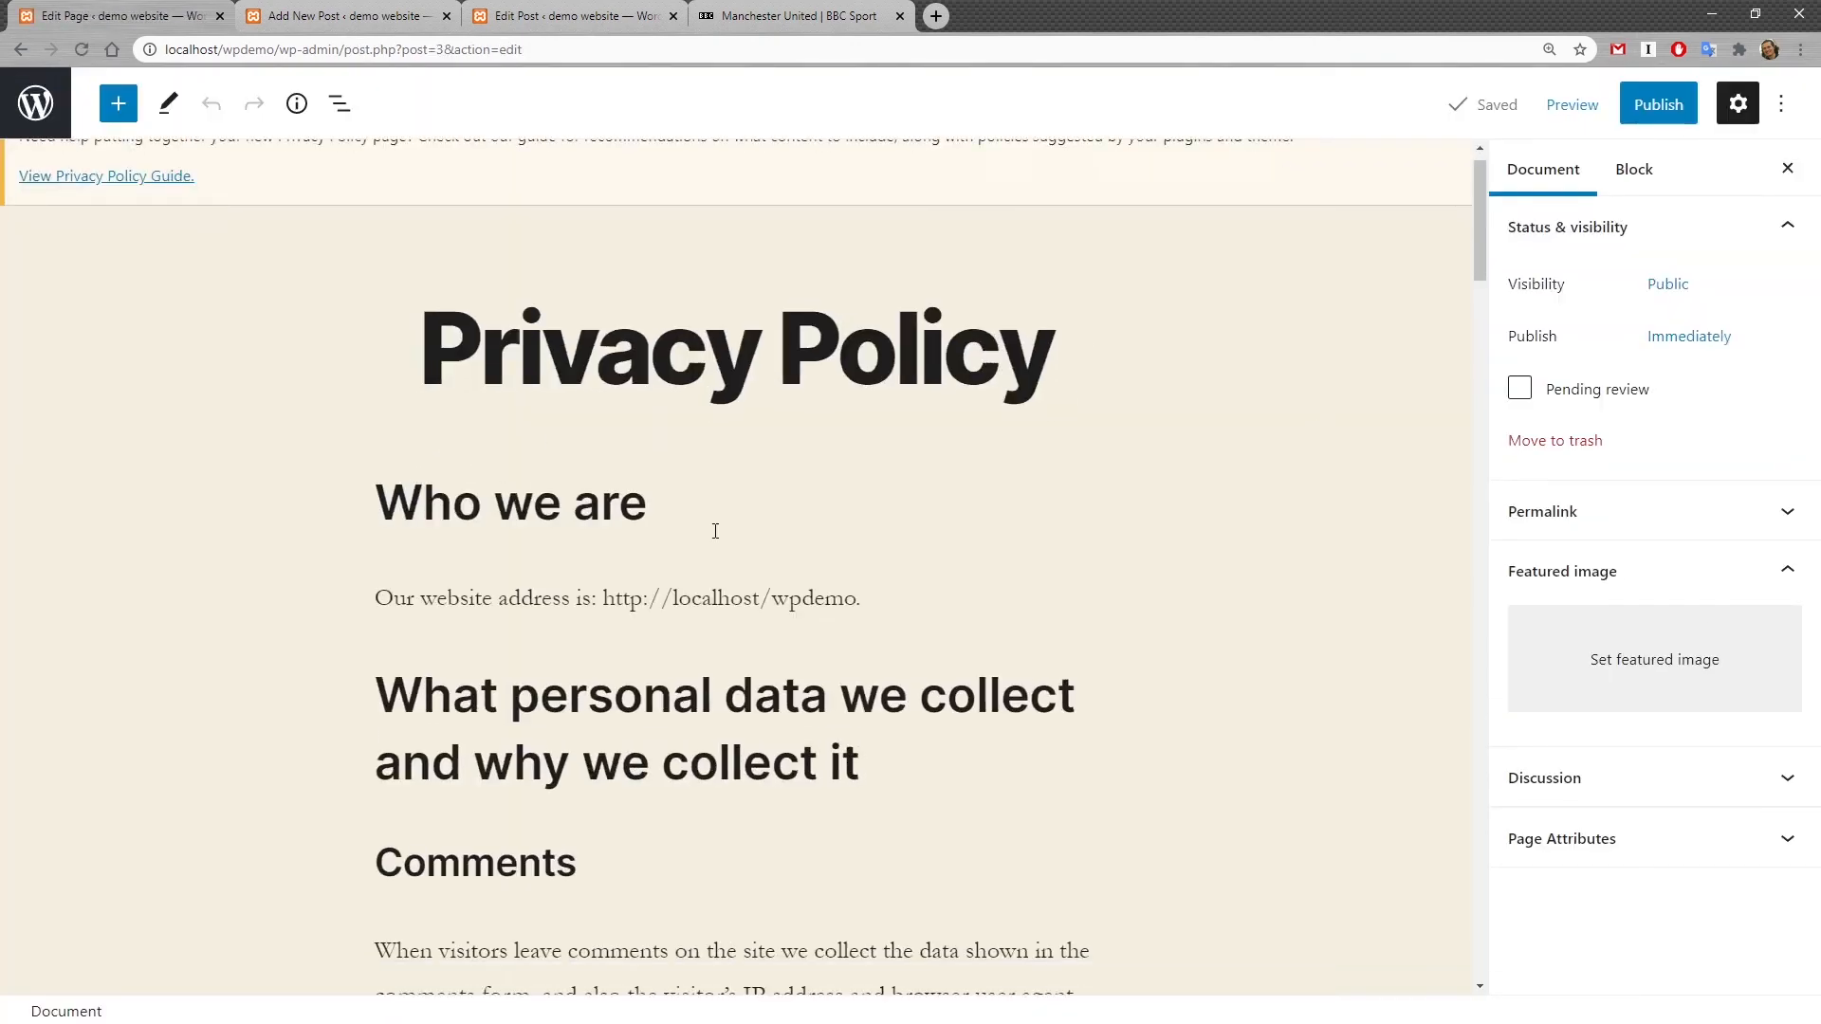
scroll(715, 528, "down", 10)
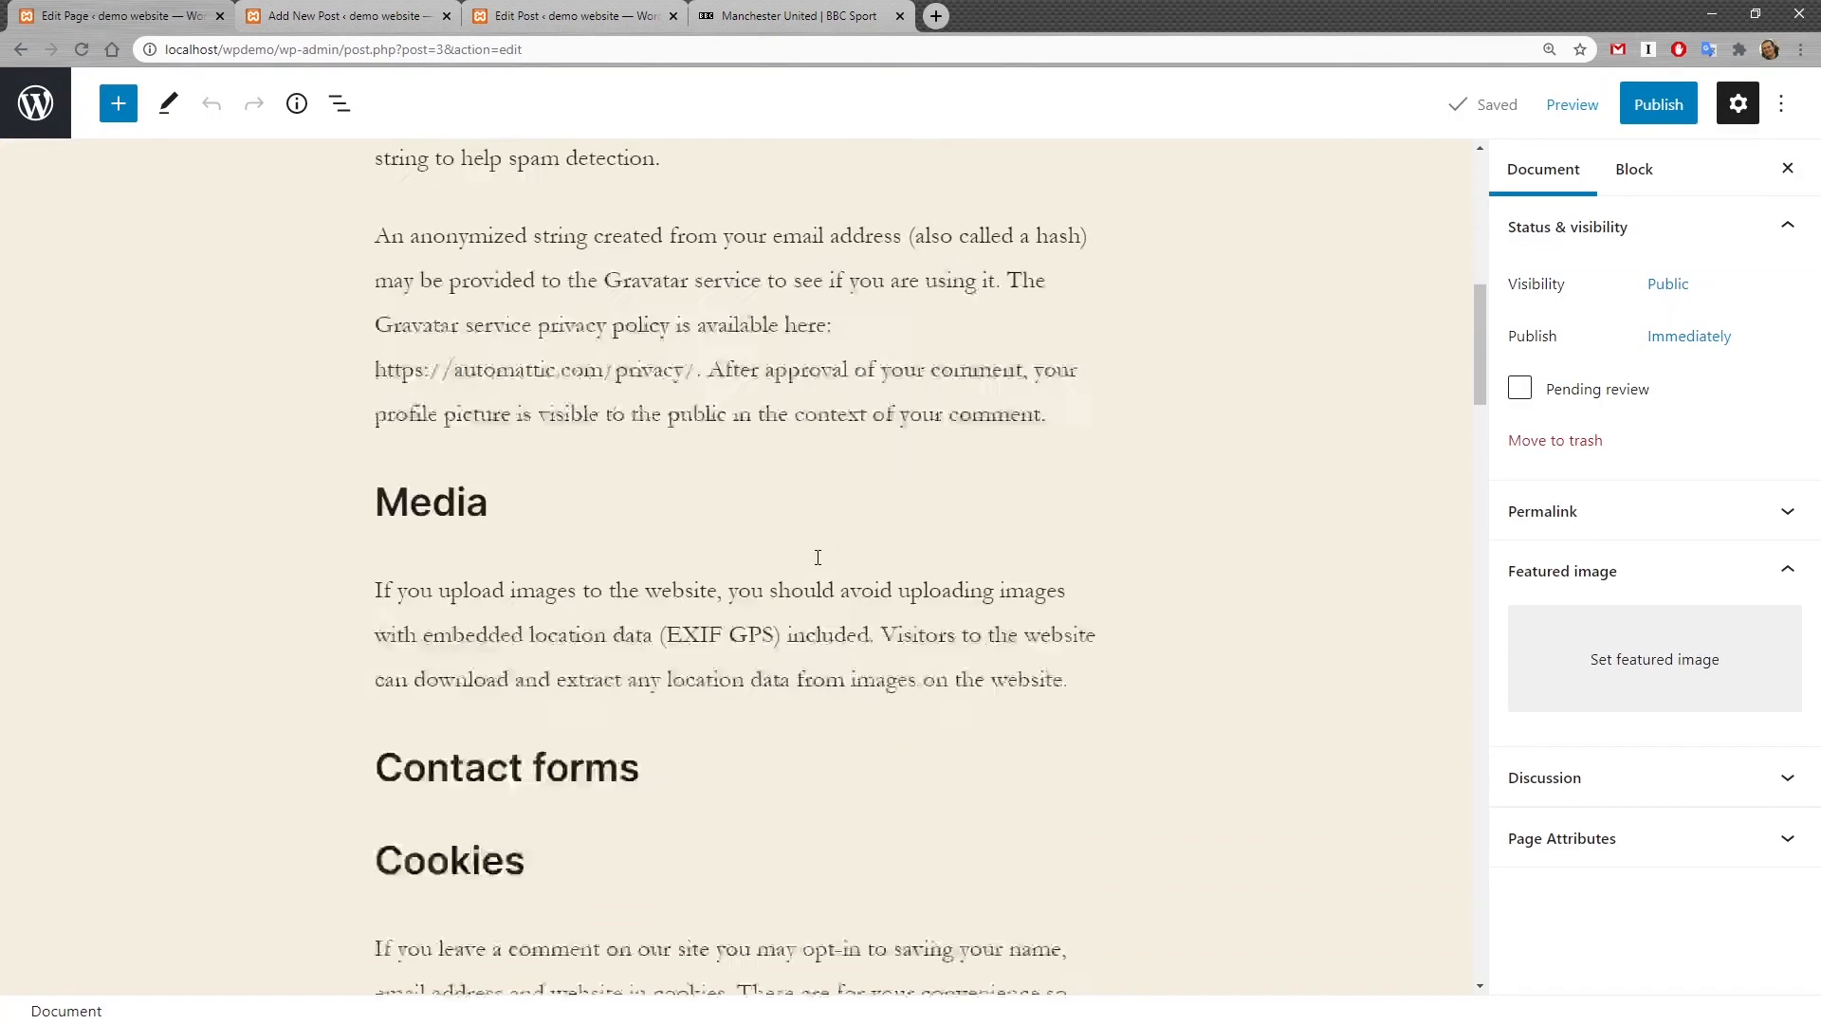
scroll(797, 522, "down", 14)
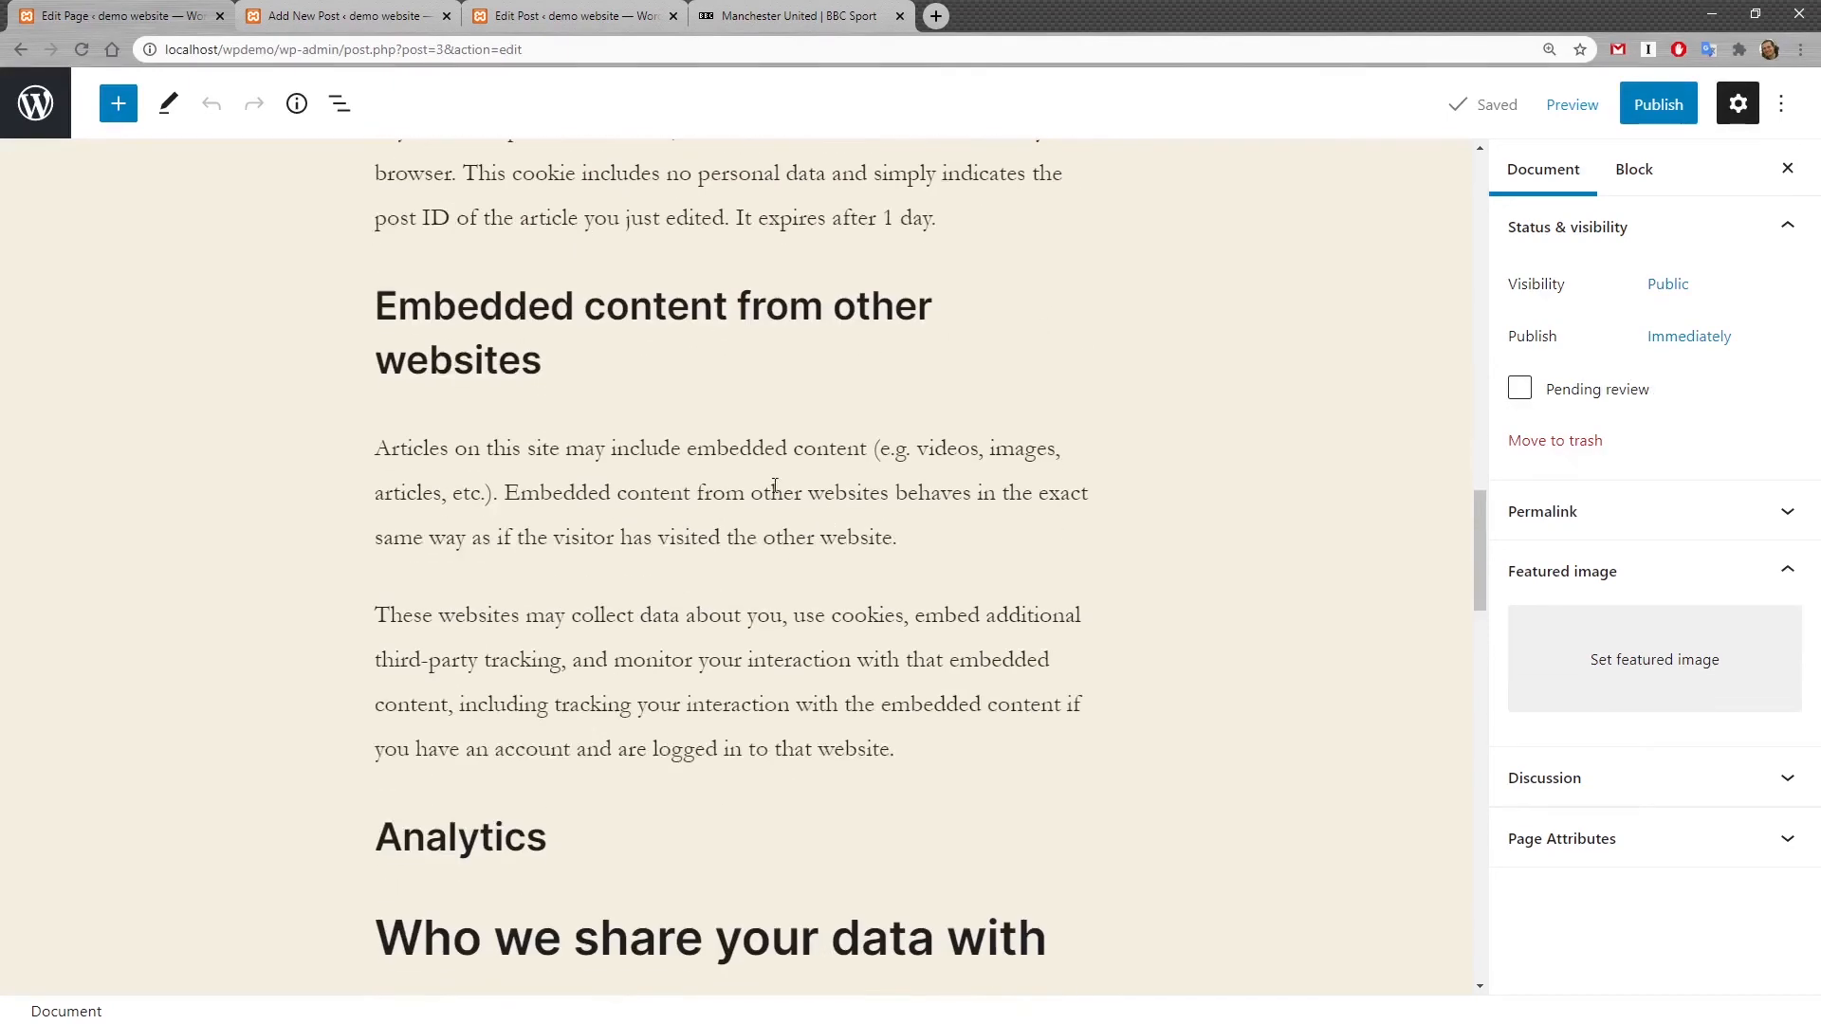
left_click(611, 458)
left_click(20, 49)
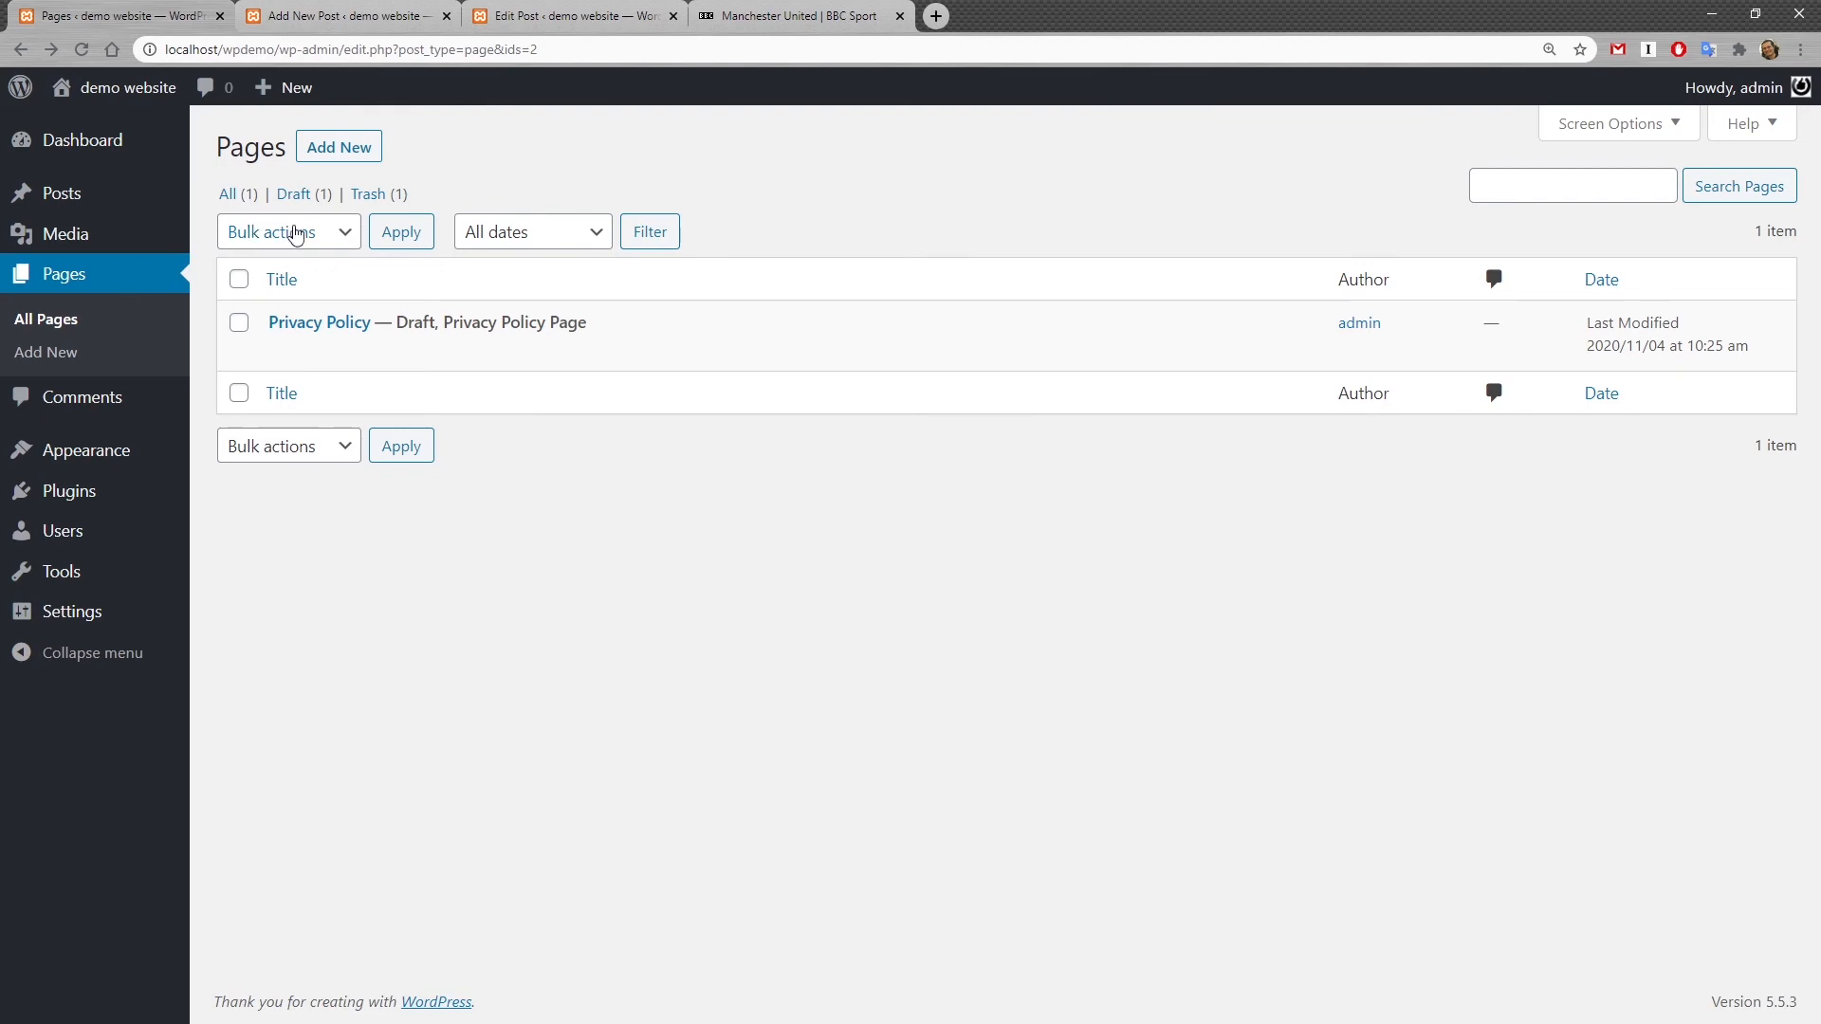
Step: Switch to the BBC Sport tab and open the BBC sign-in page
left_click(812, 15)
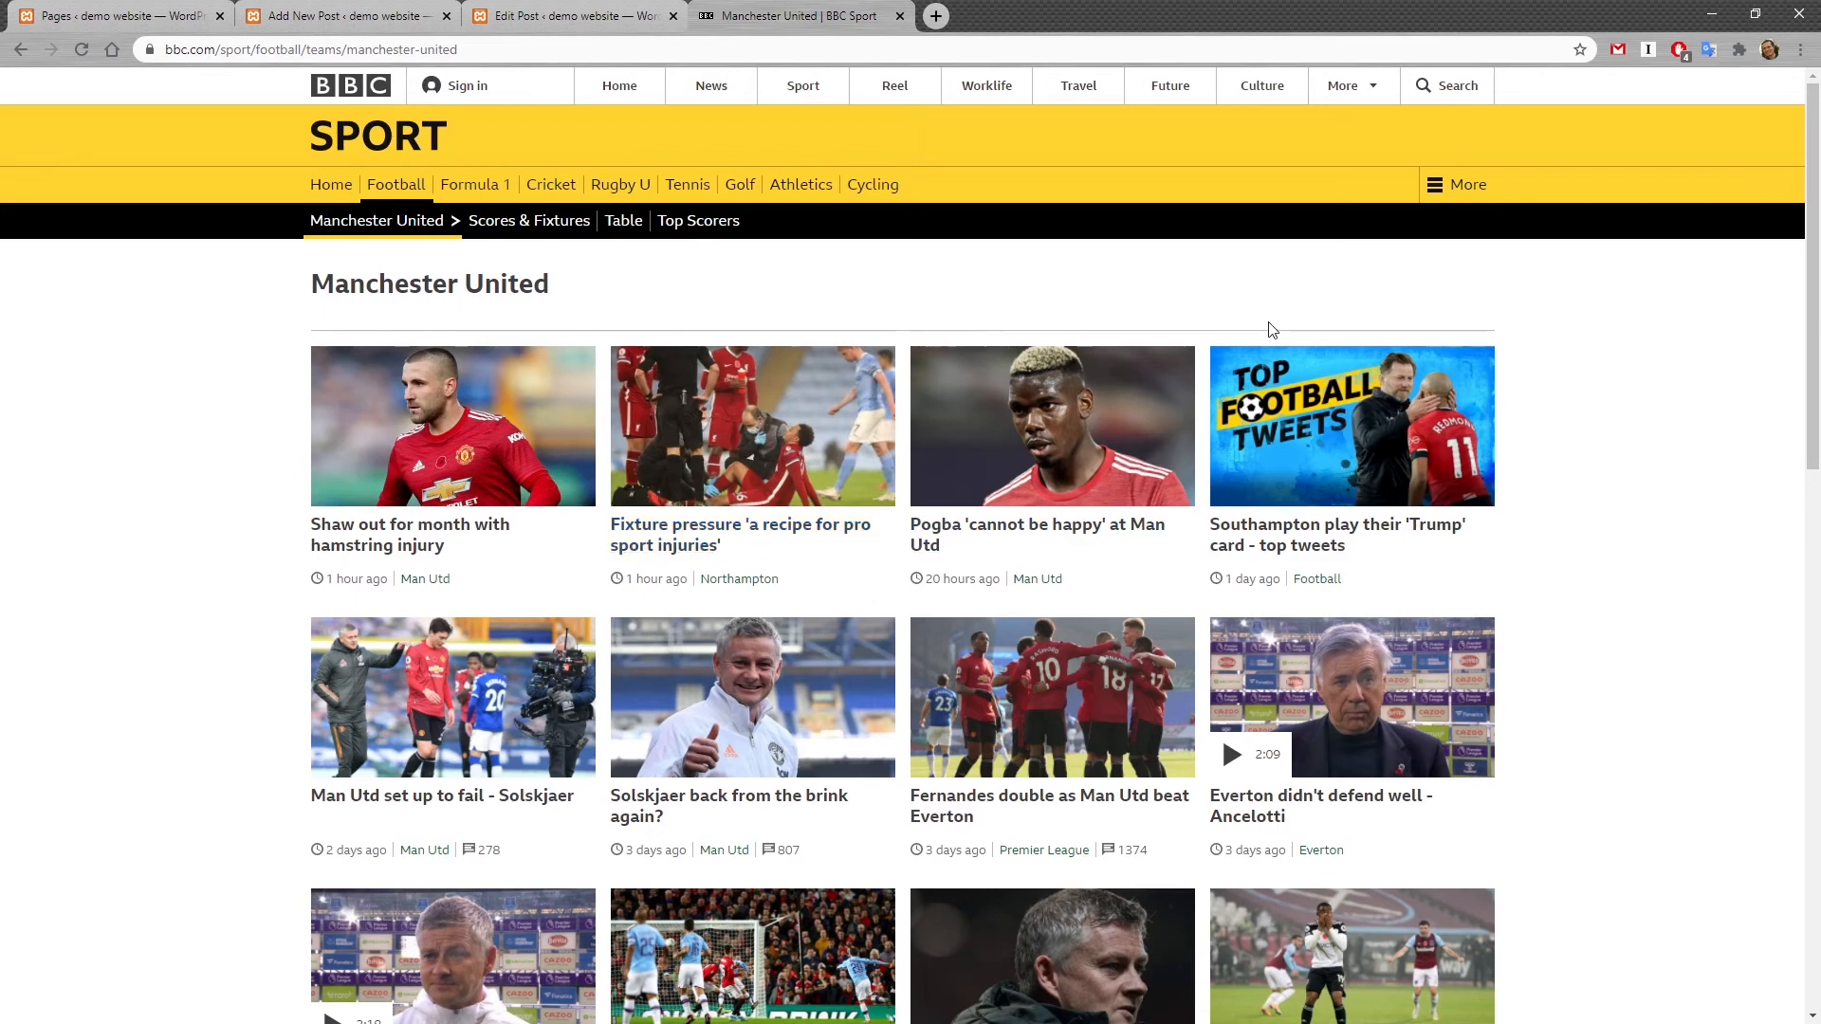
left_click(467, 88)
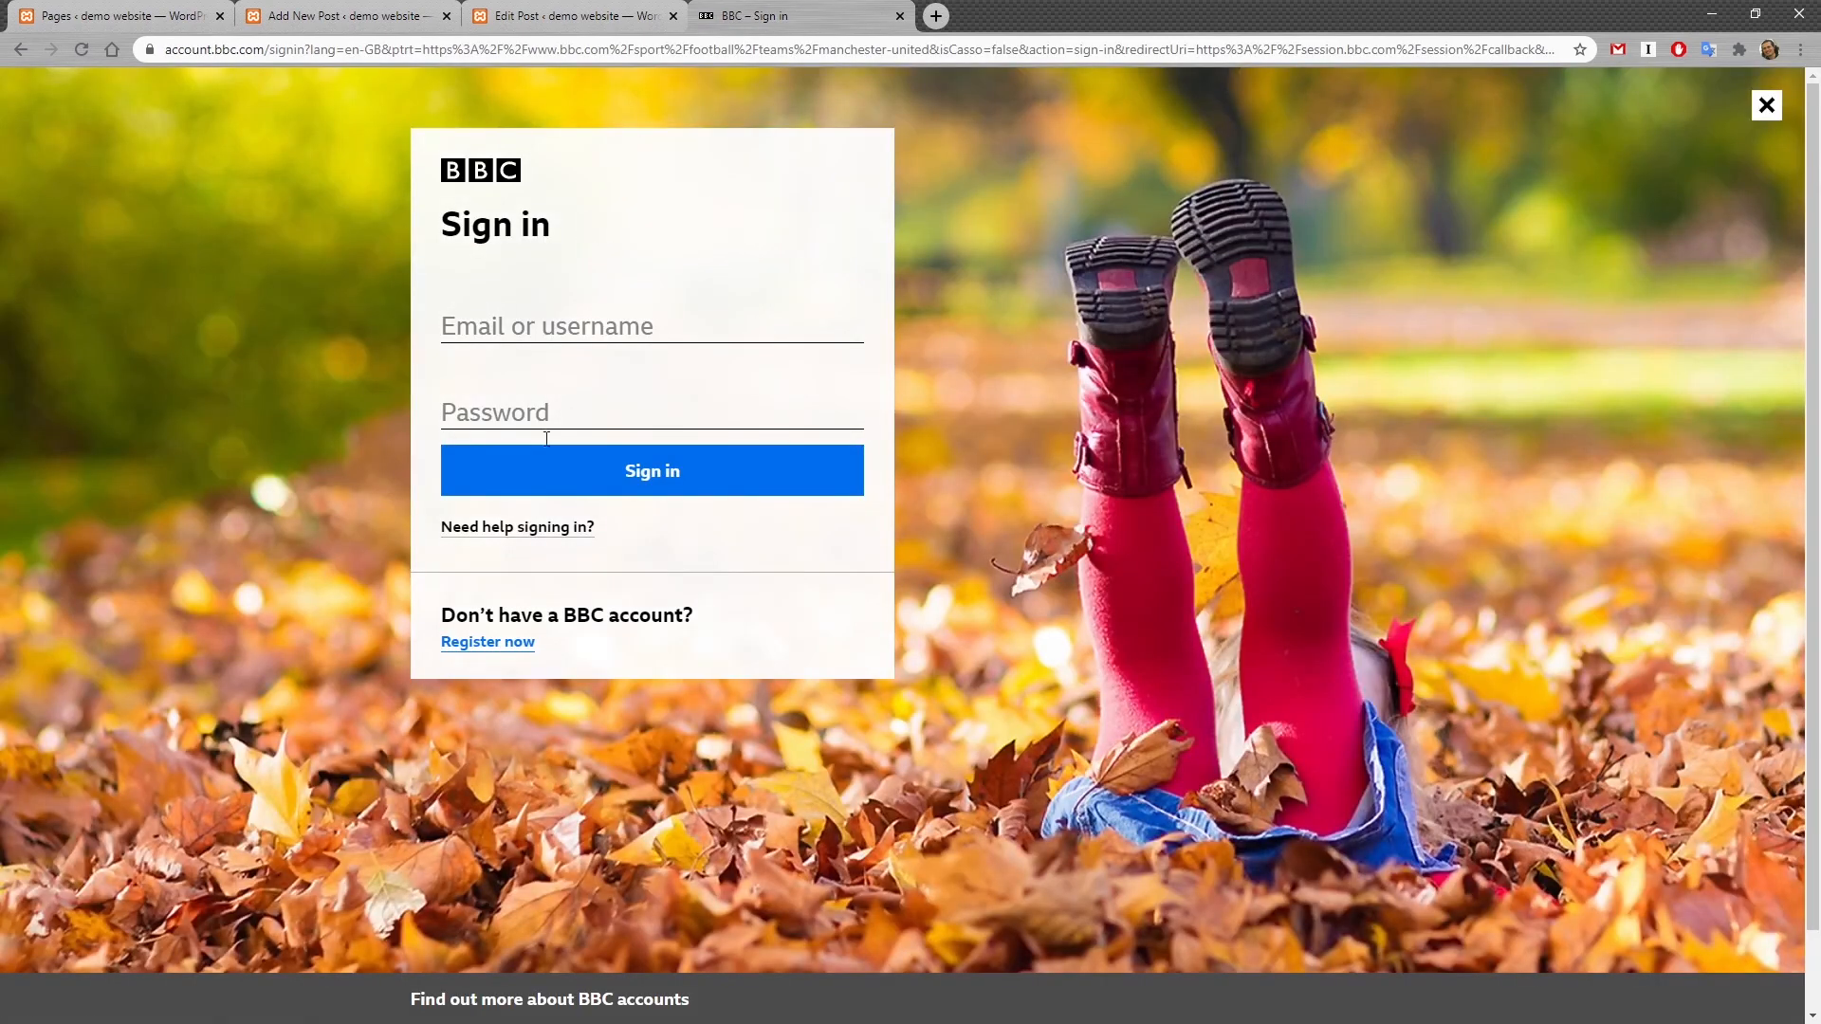
Step: Go back to the BBC Manchester United page, scroll to its footer and open the Contact the BBC page
key("alt+Left")
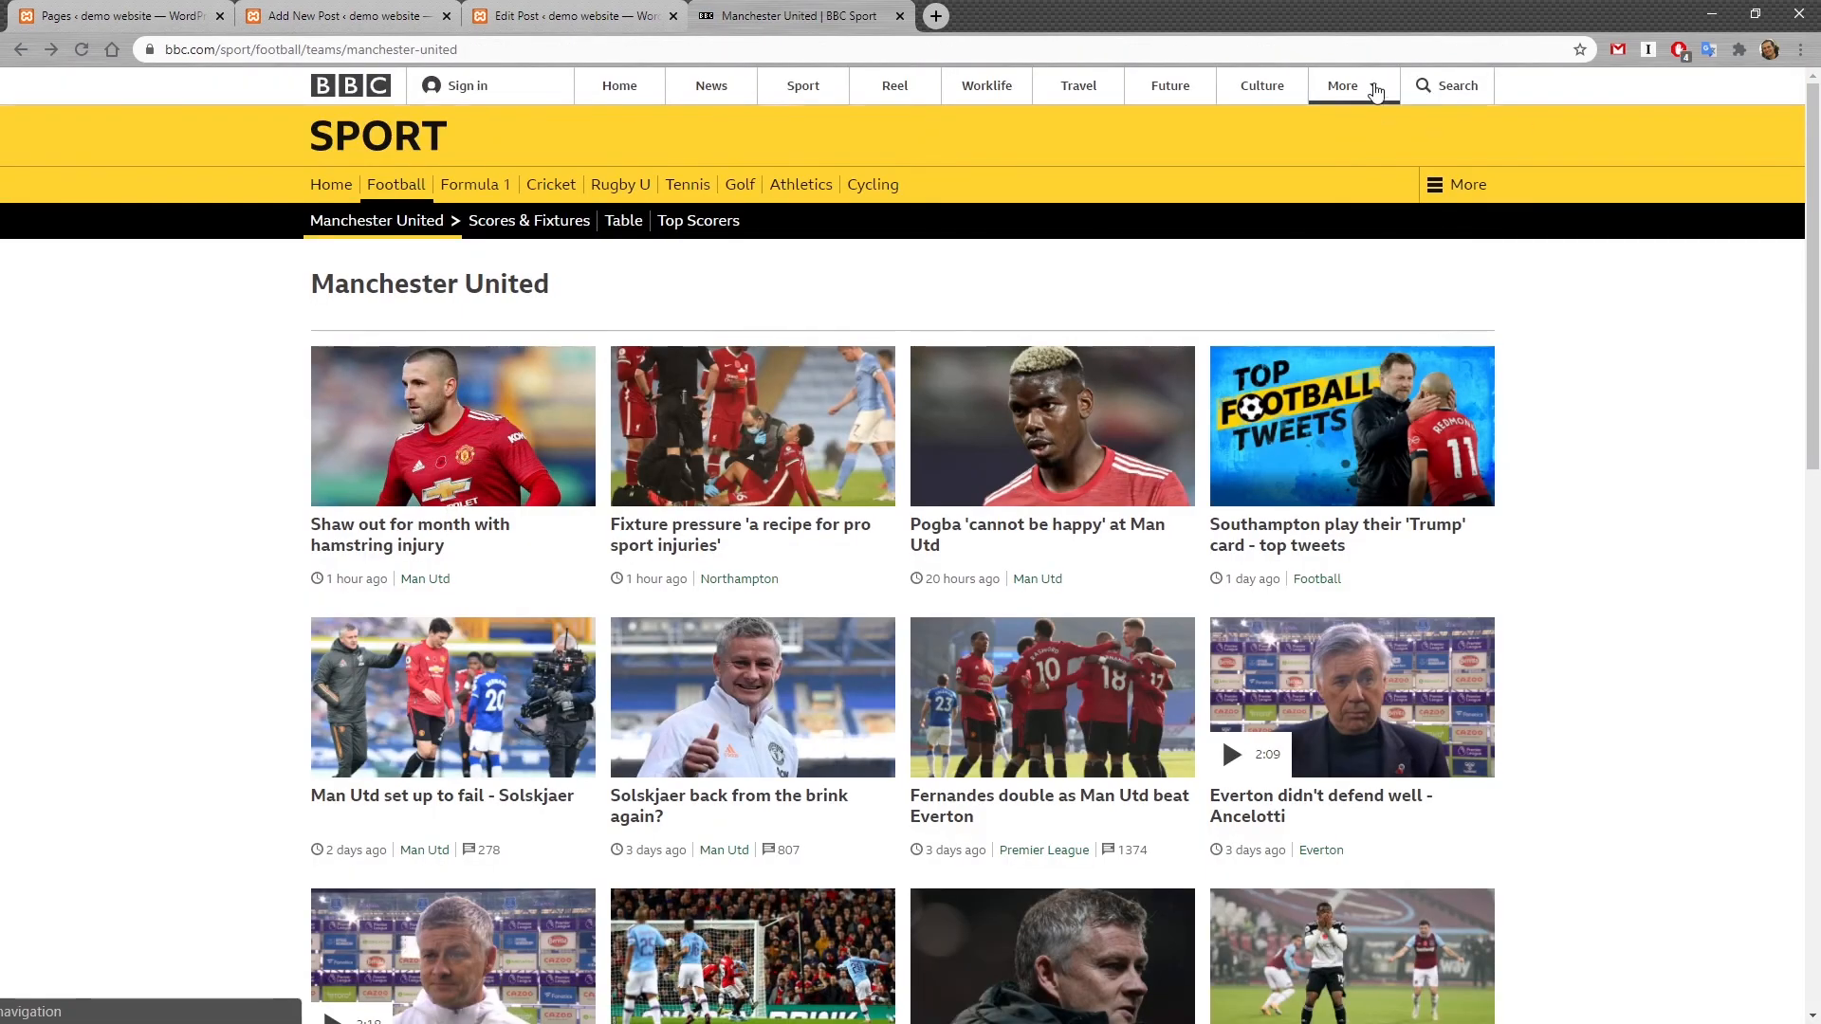
left_click(1376, 92)
left_click(1375, 92)
scroll(1516, 132, "down", 15)
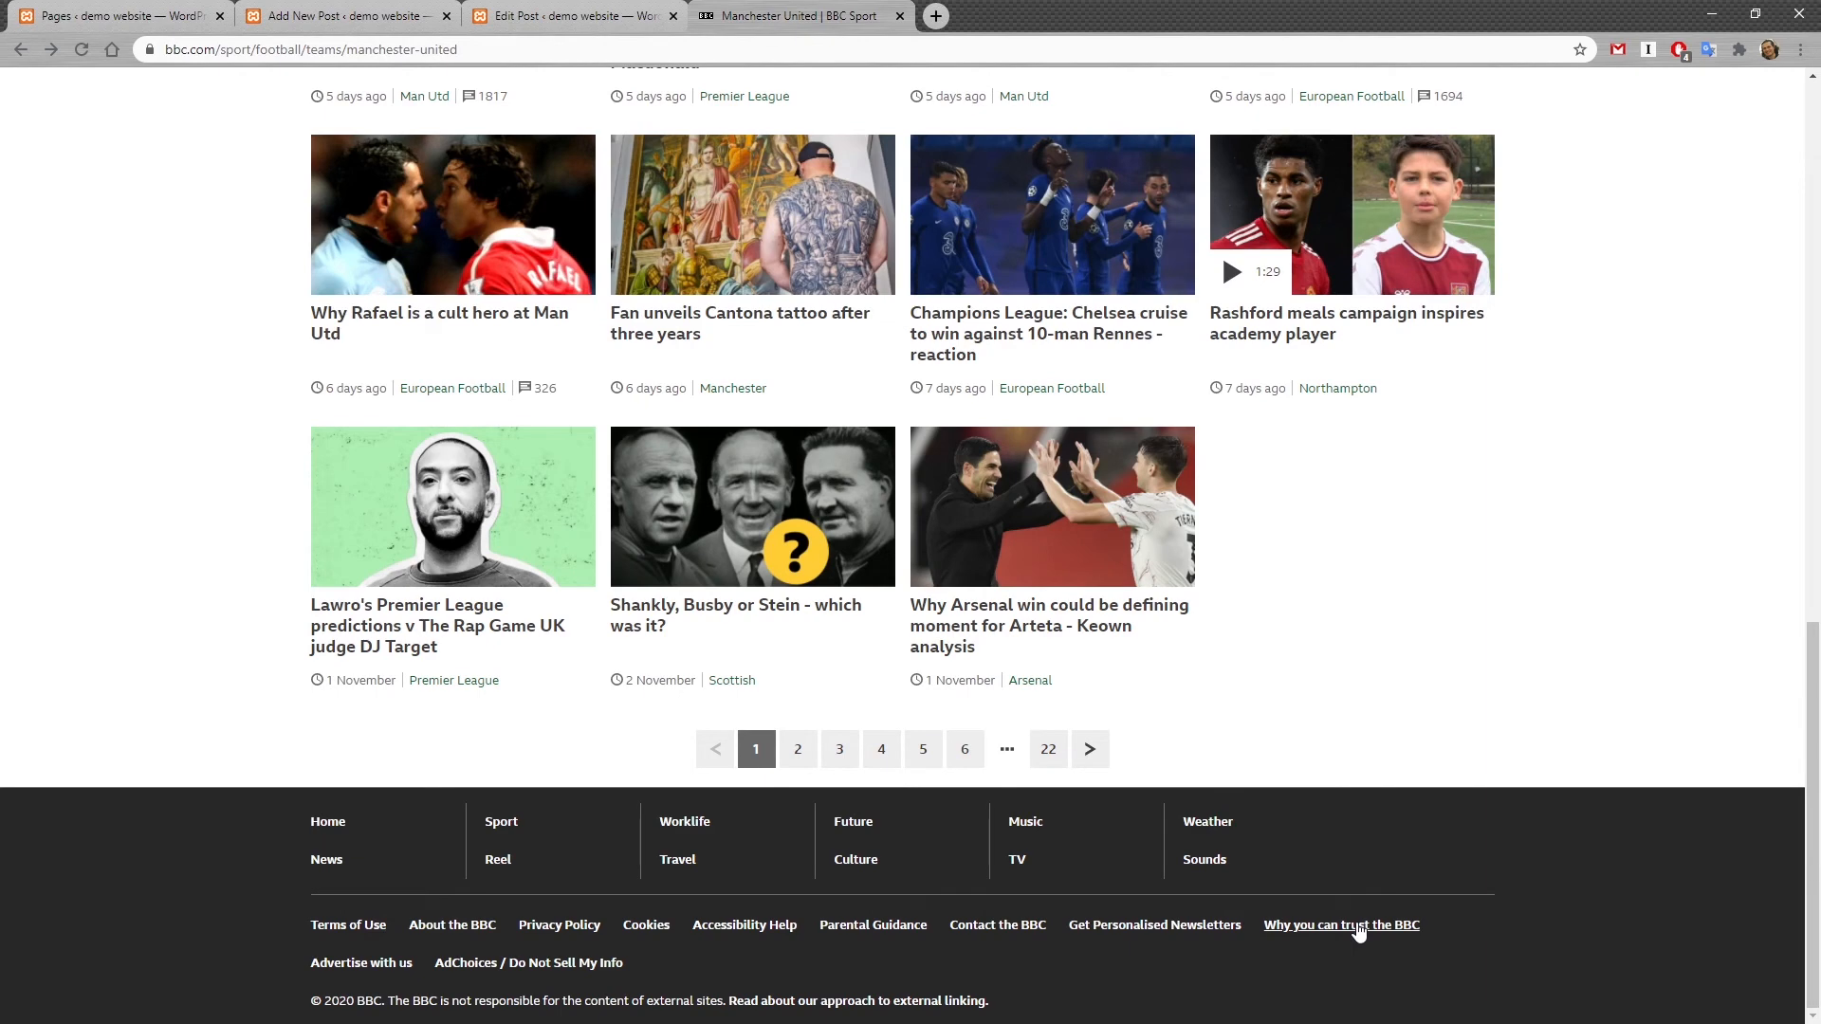
left_click(1020, 927)
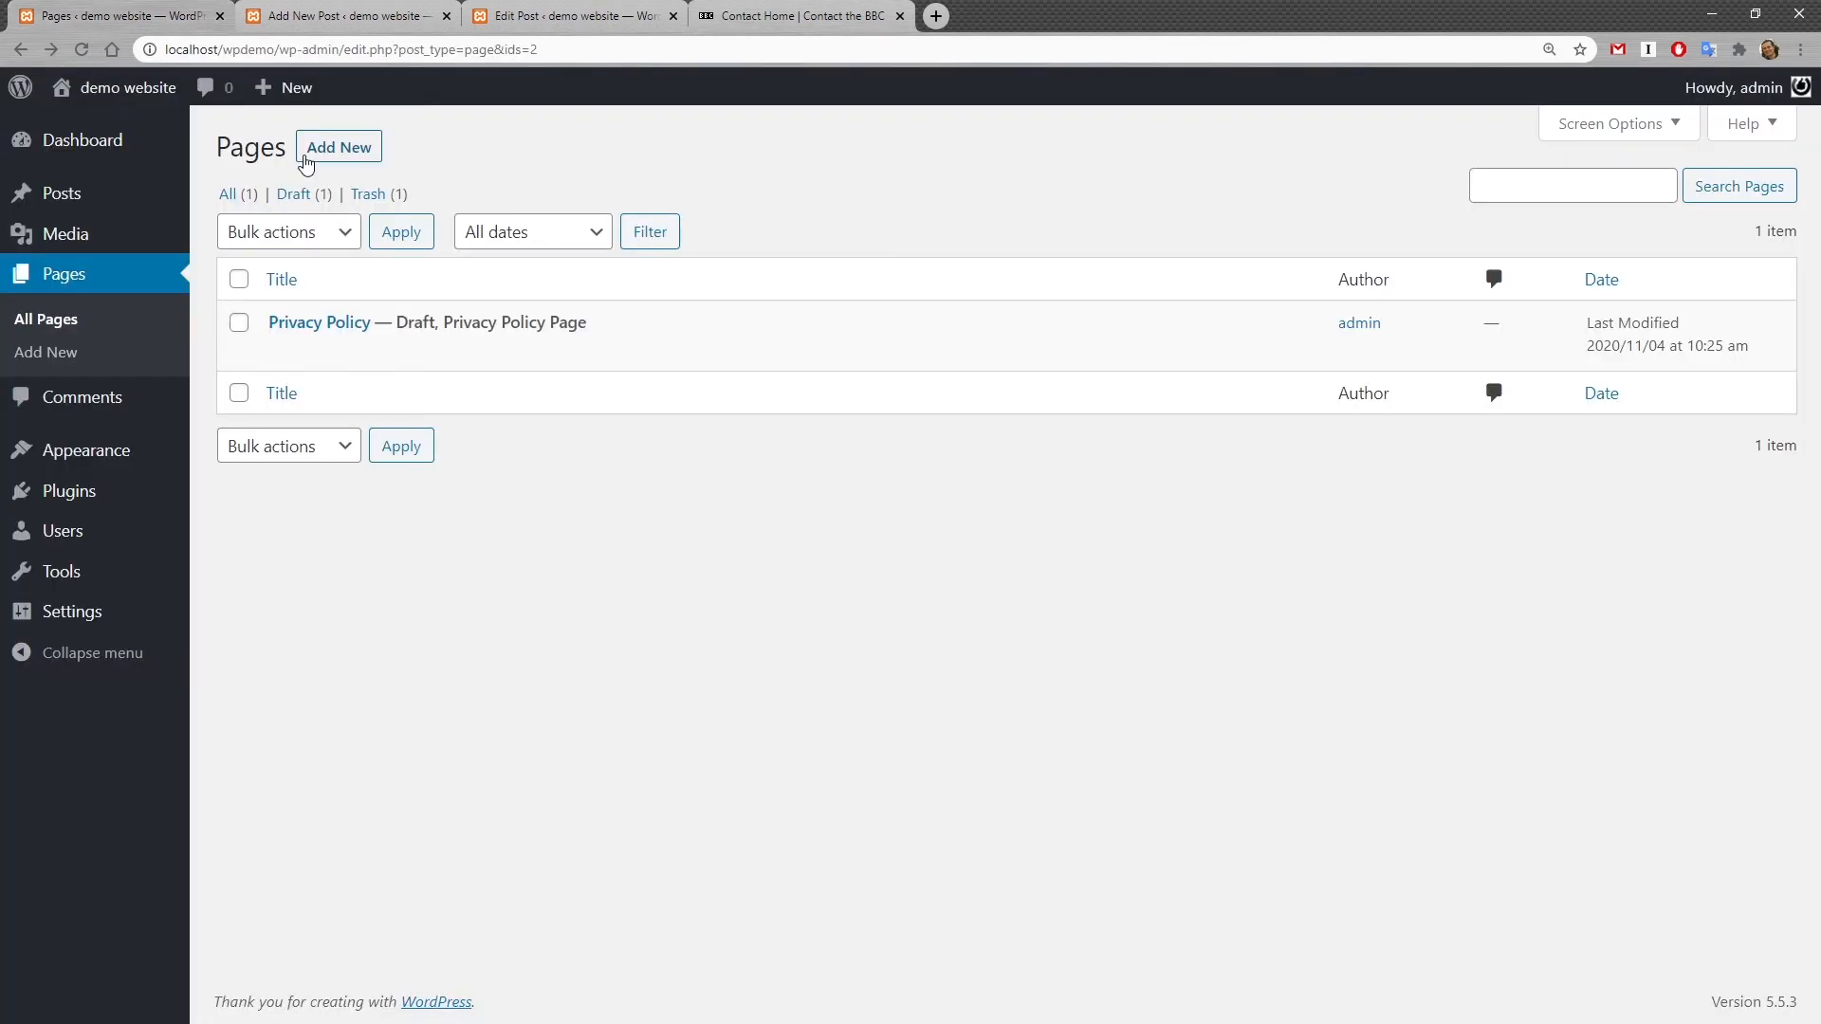
Step: Start a new page in the editor and expand its Discussion settings
left_click(339, 150)
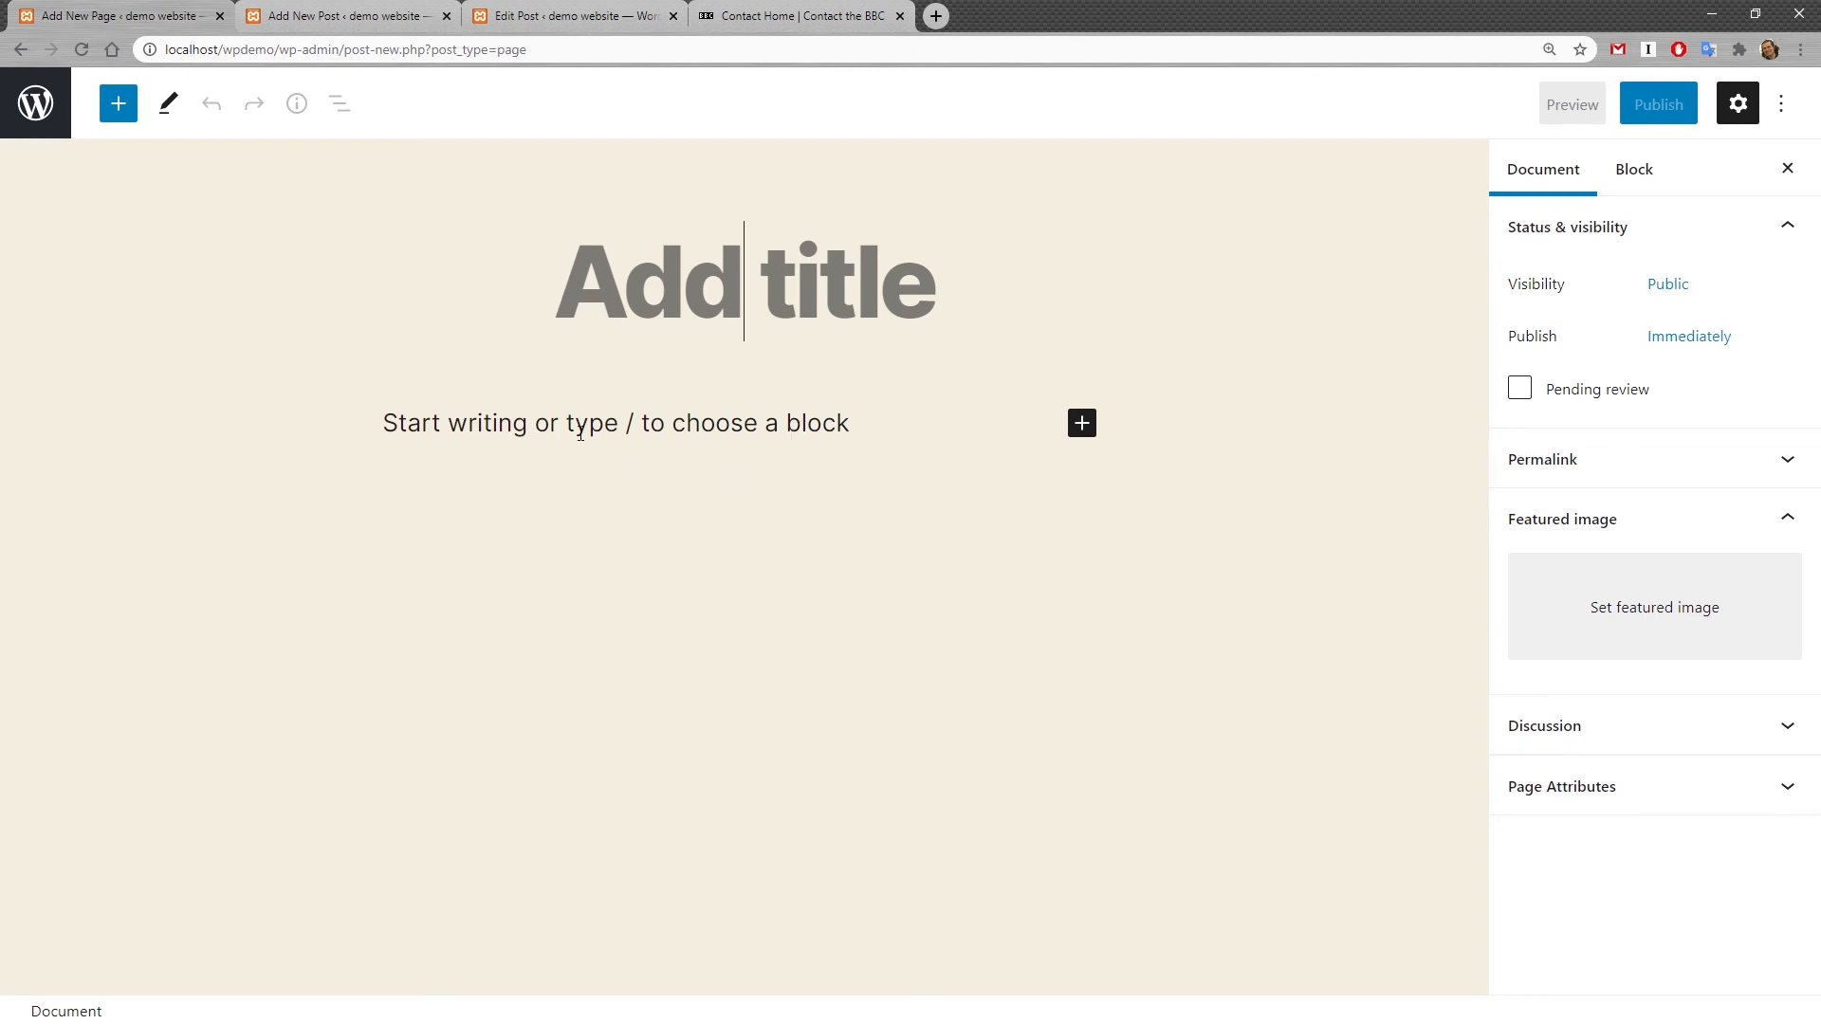
left_click(1774, 727)
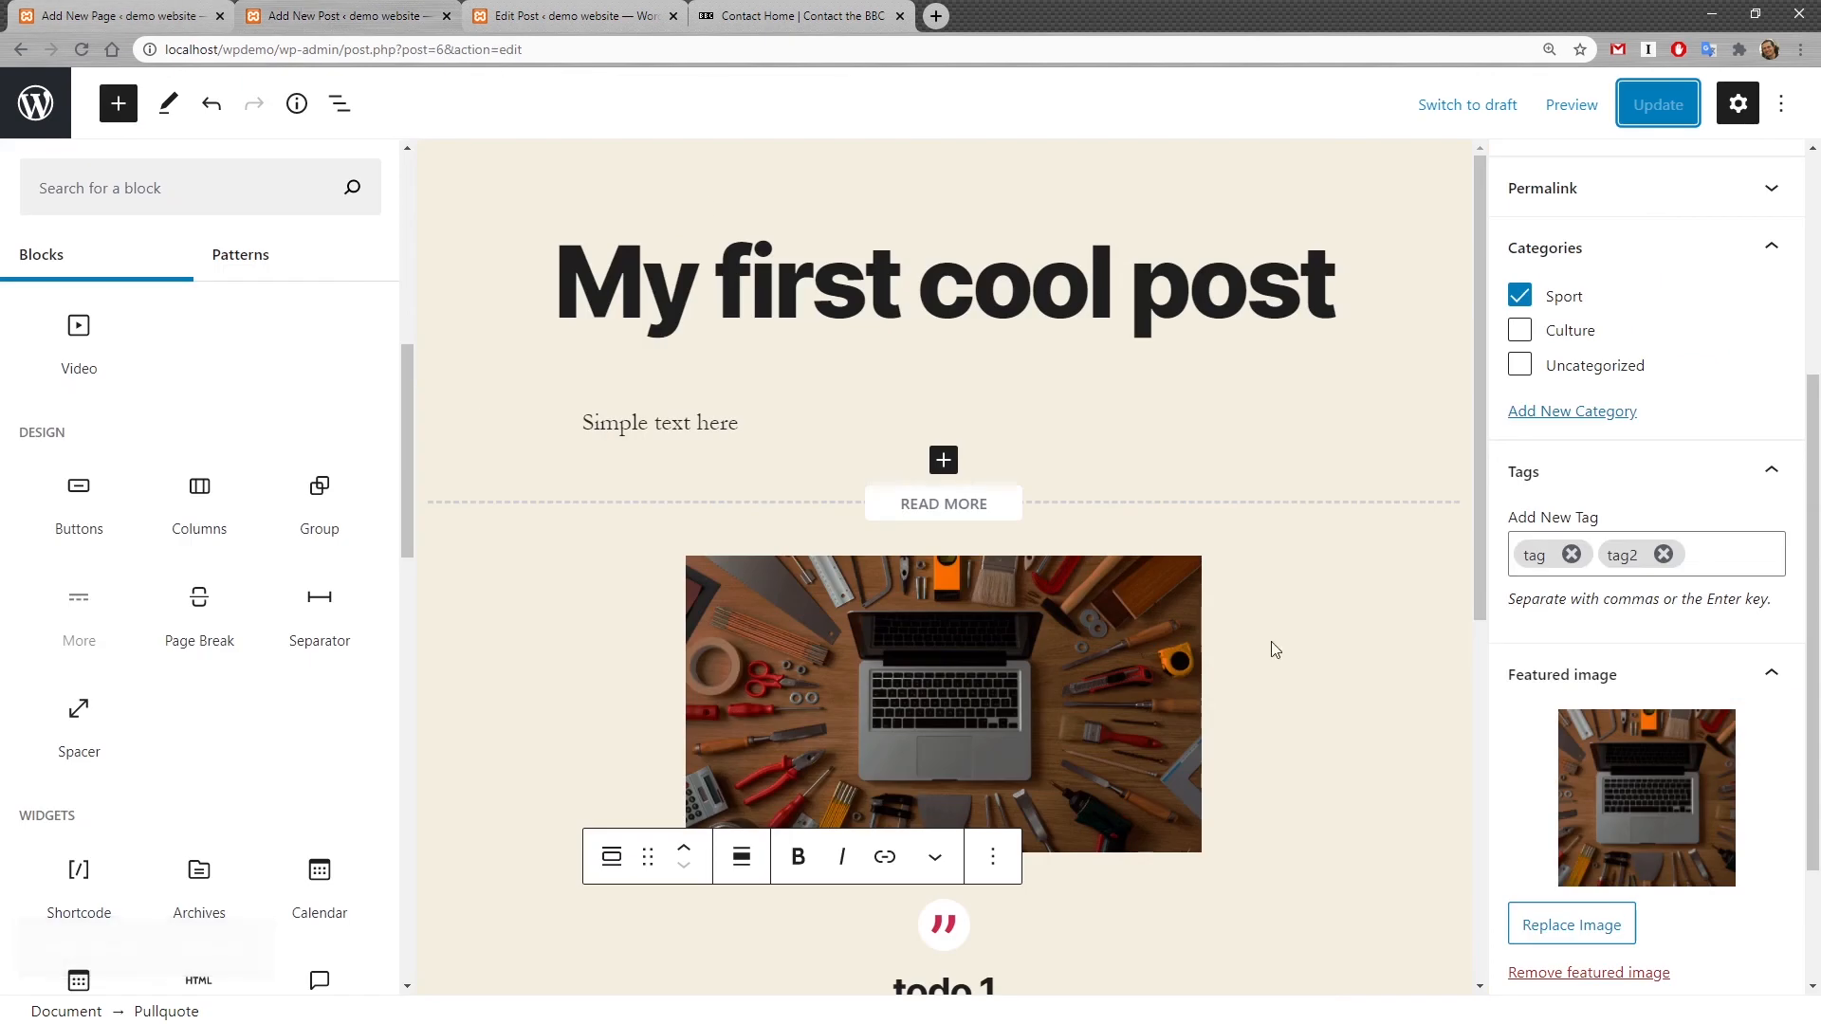
Step: In the first cool post's editor, expand the Discussion and Permalink settings to review them
scroll(1609, 533, "down", 2)
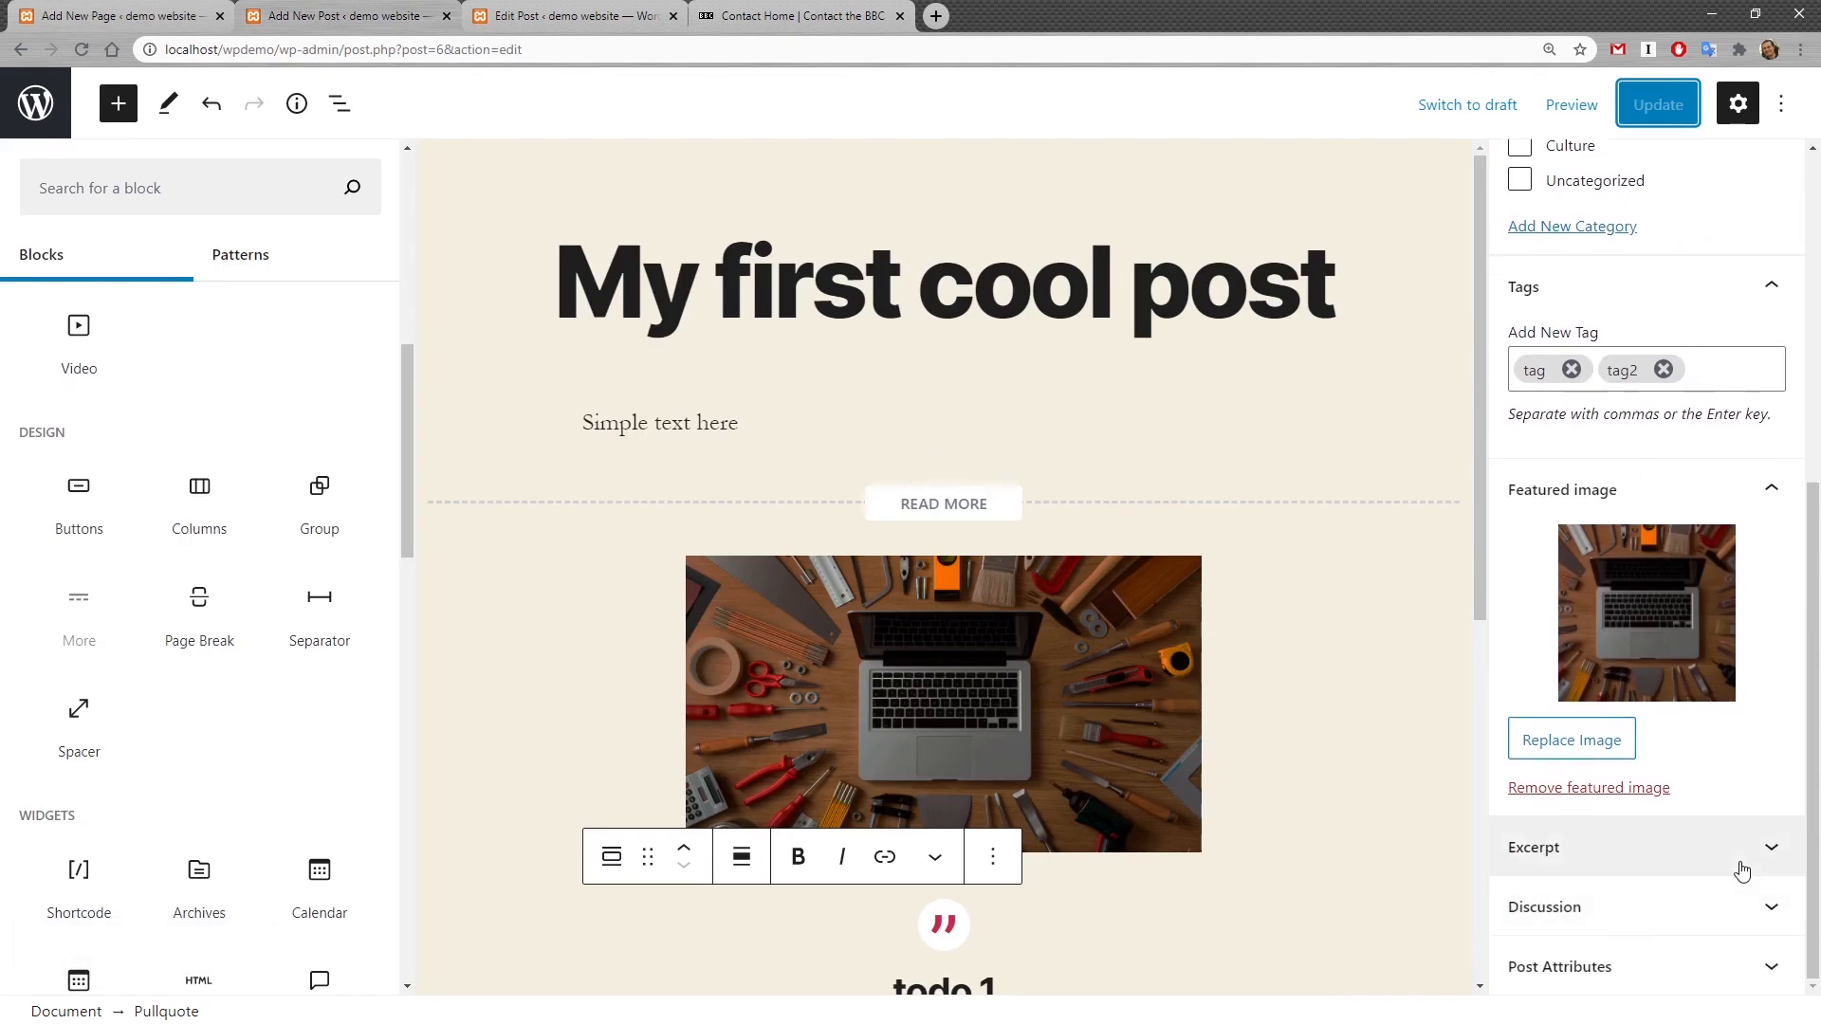
left_click(1698, 907)
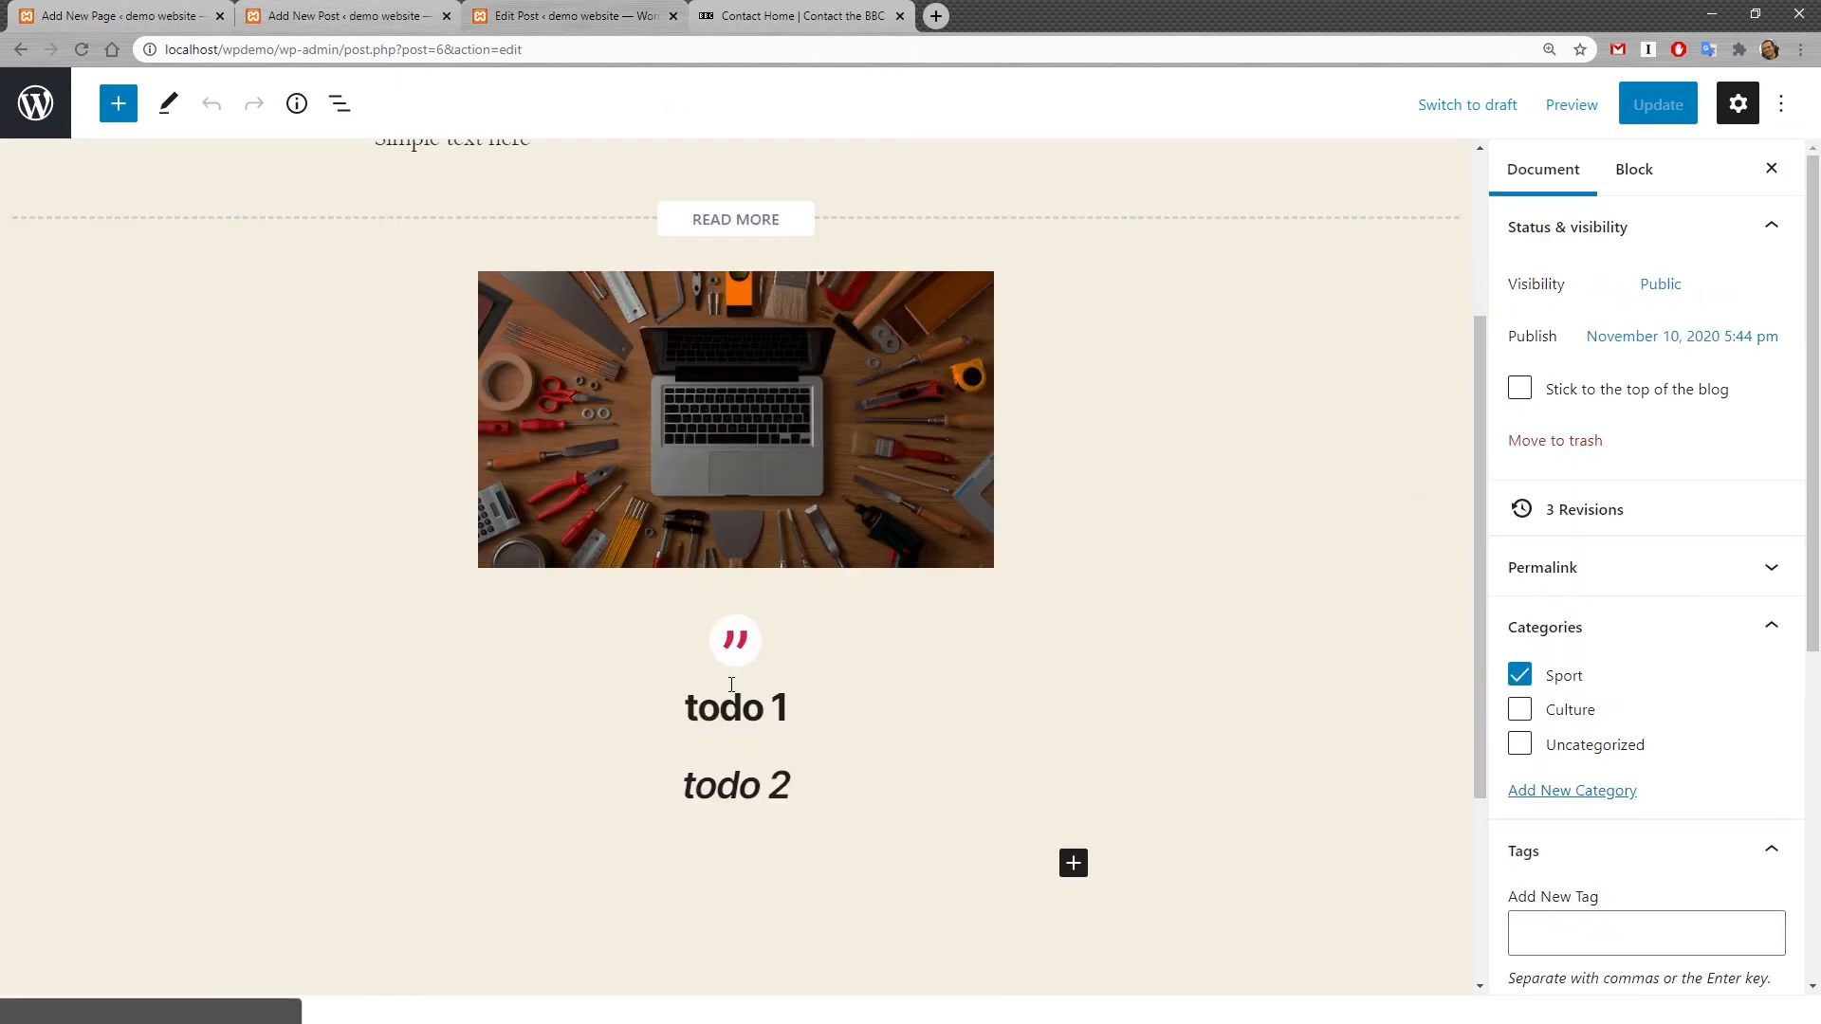
scroll(738, 657, "up", 3)
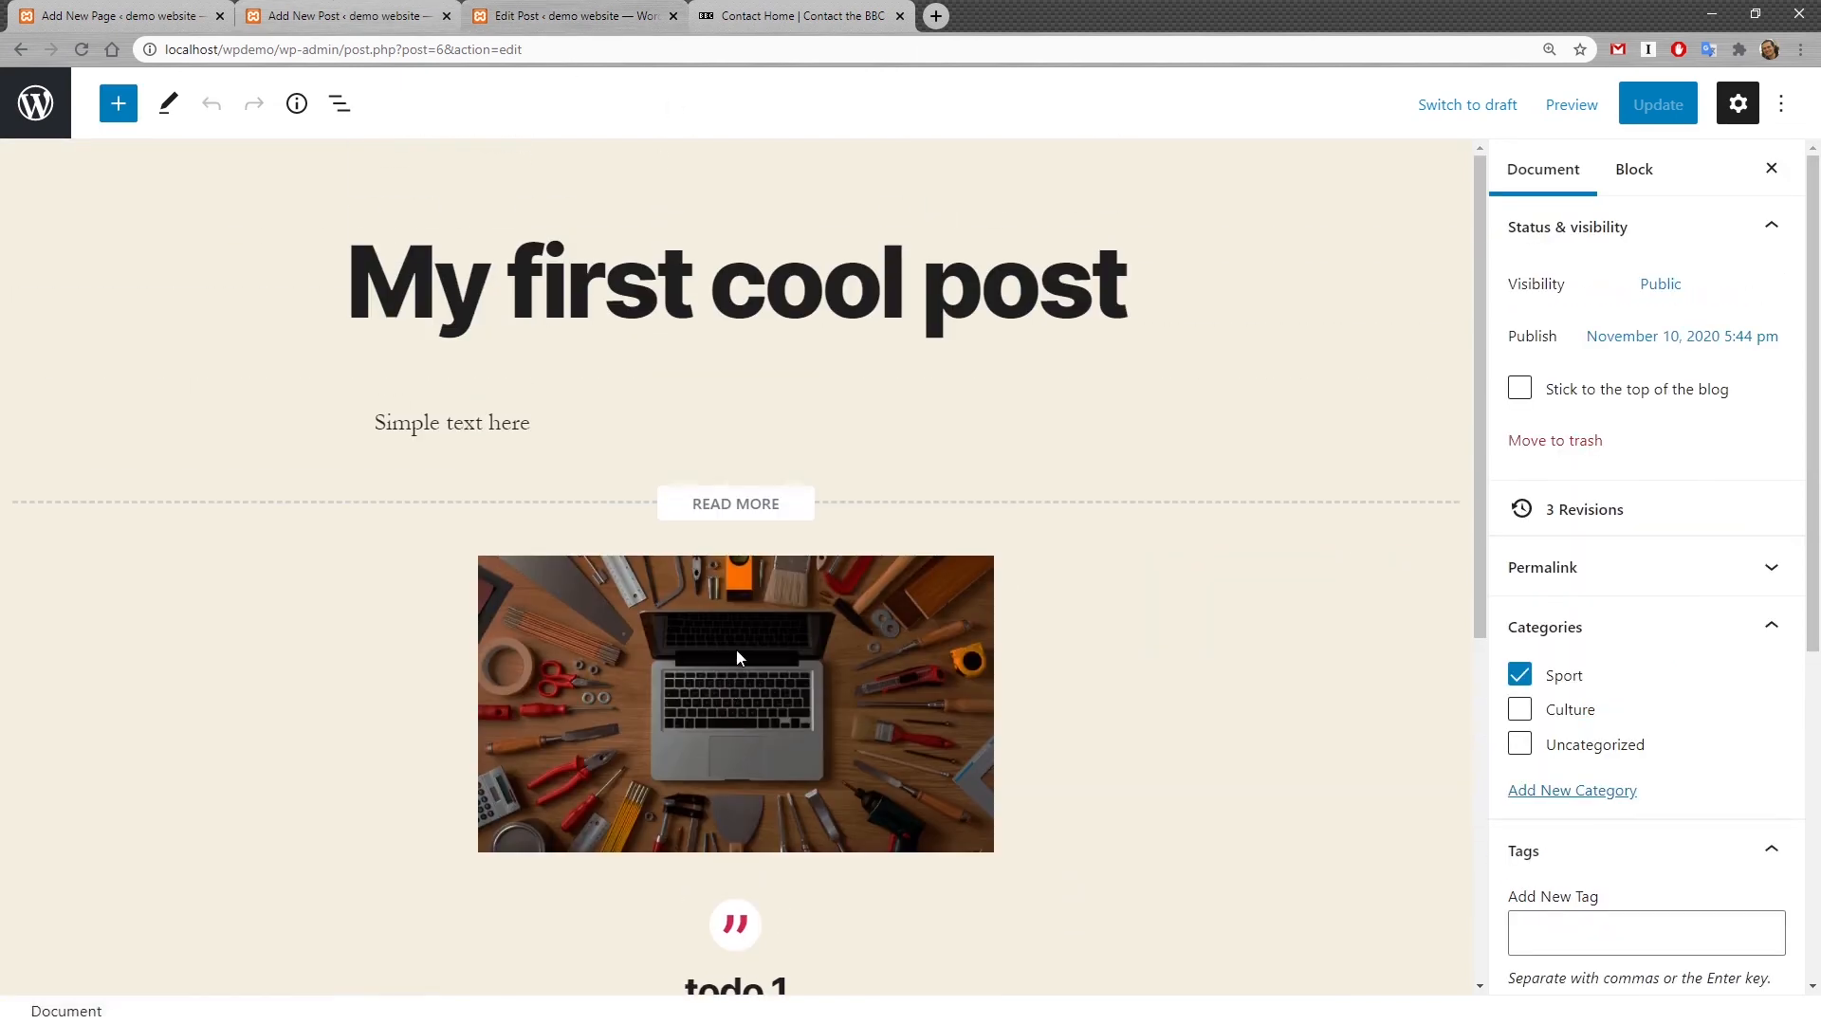
scroll(738, 658, "down", 6)
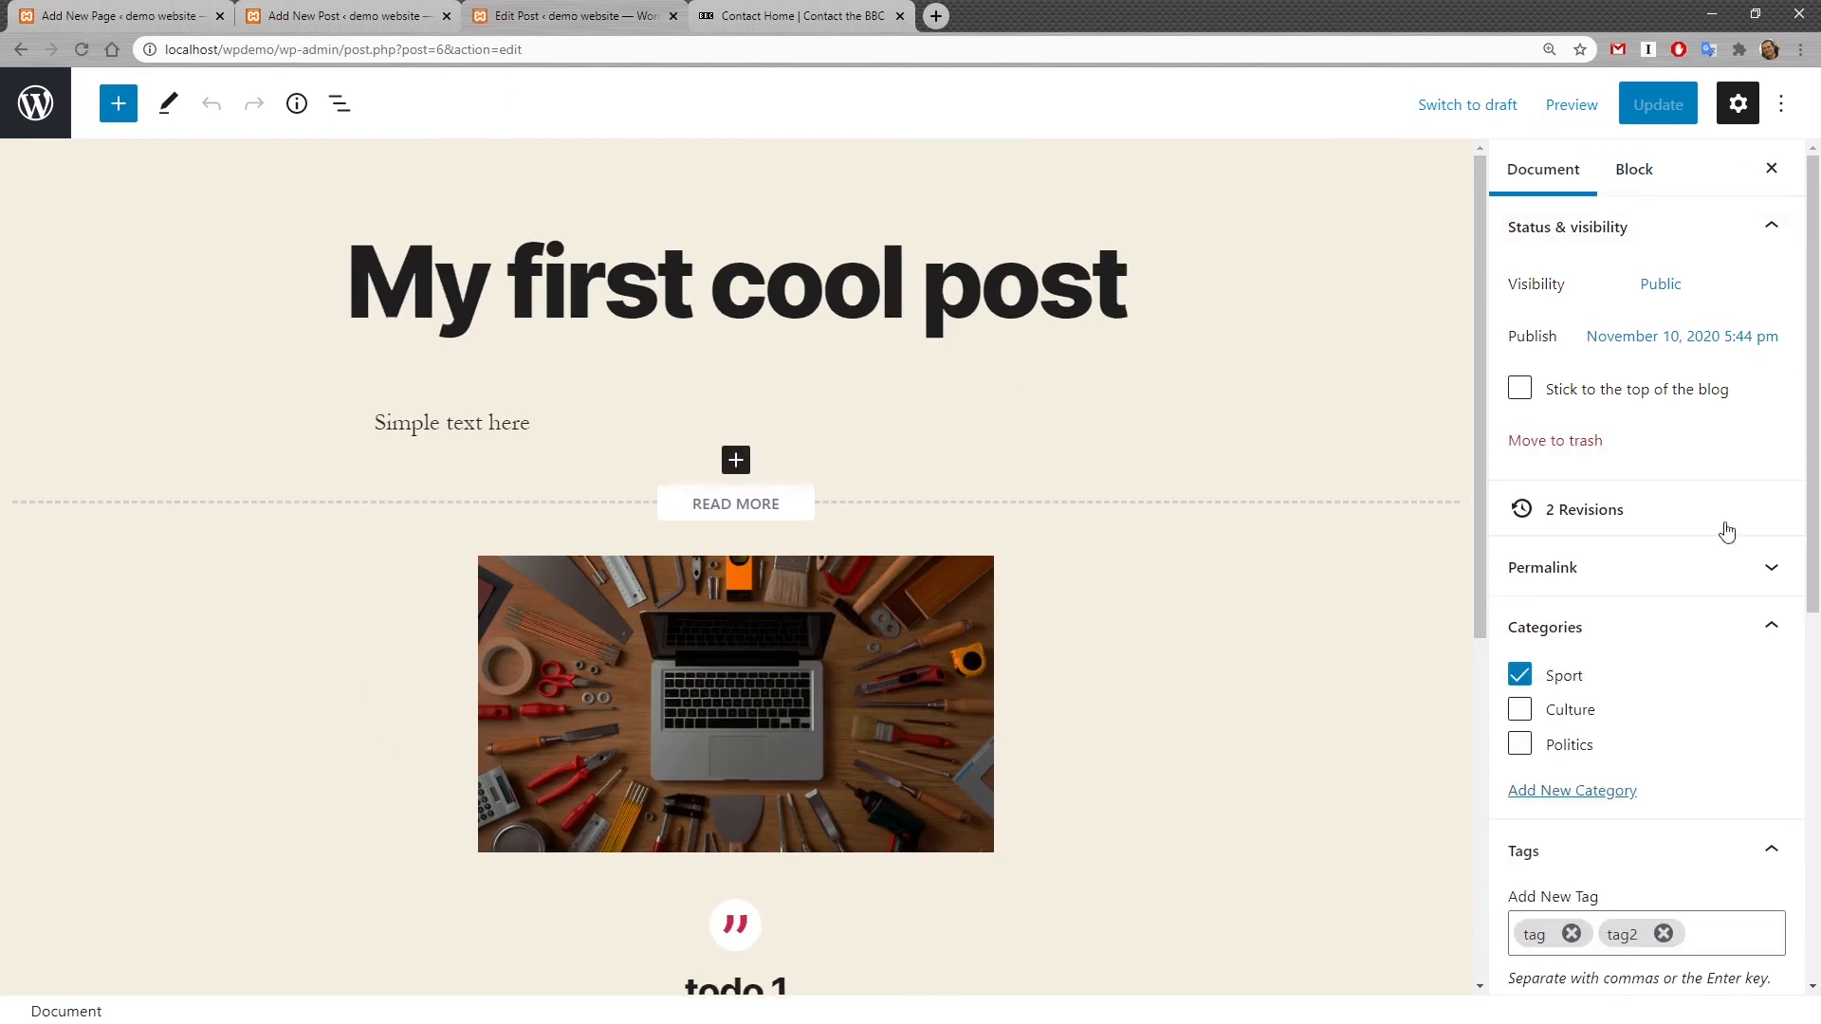
left_click(1770, 569)
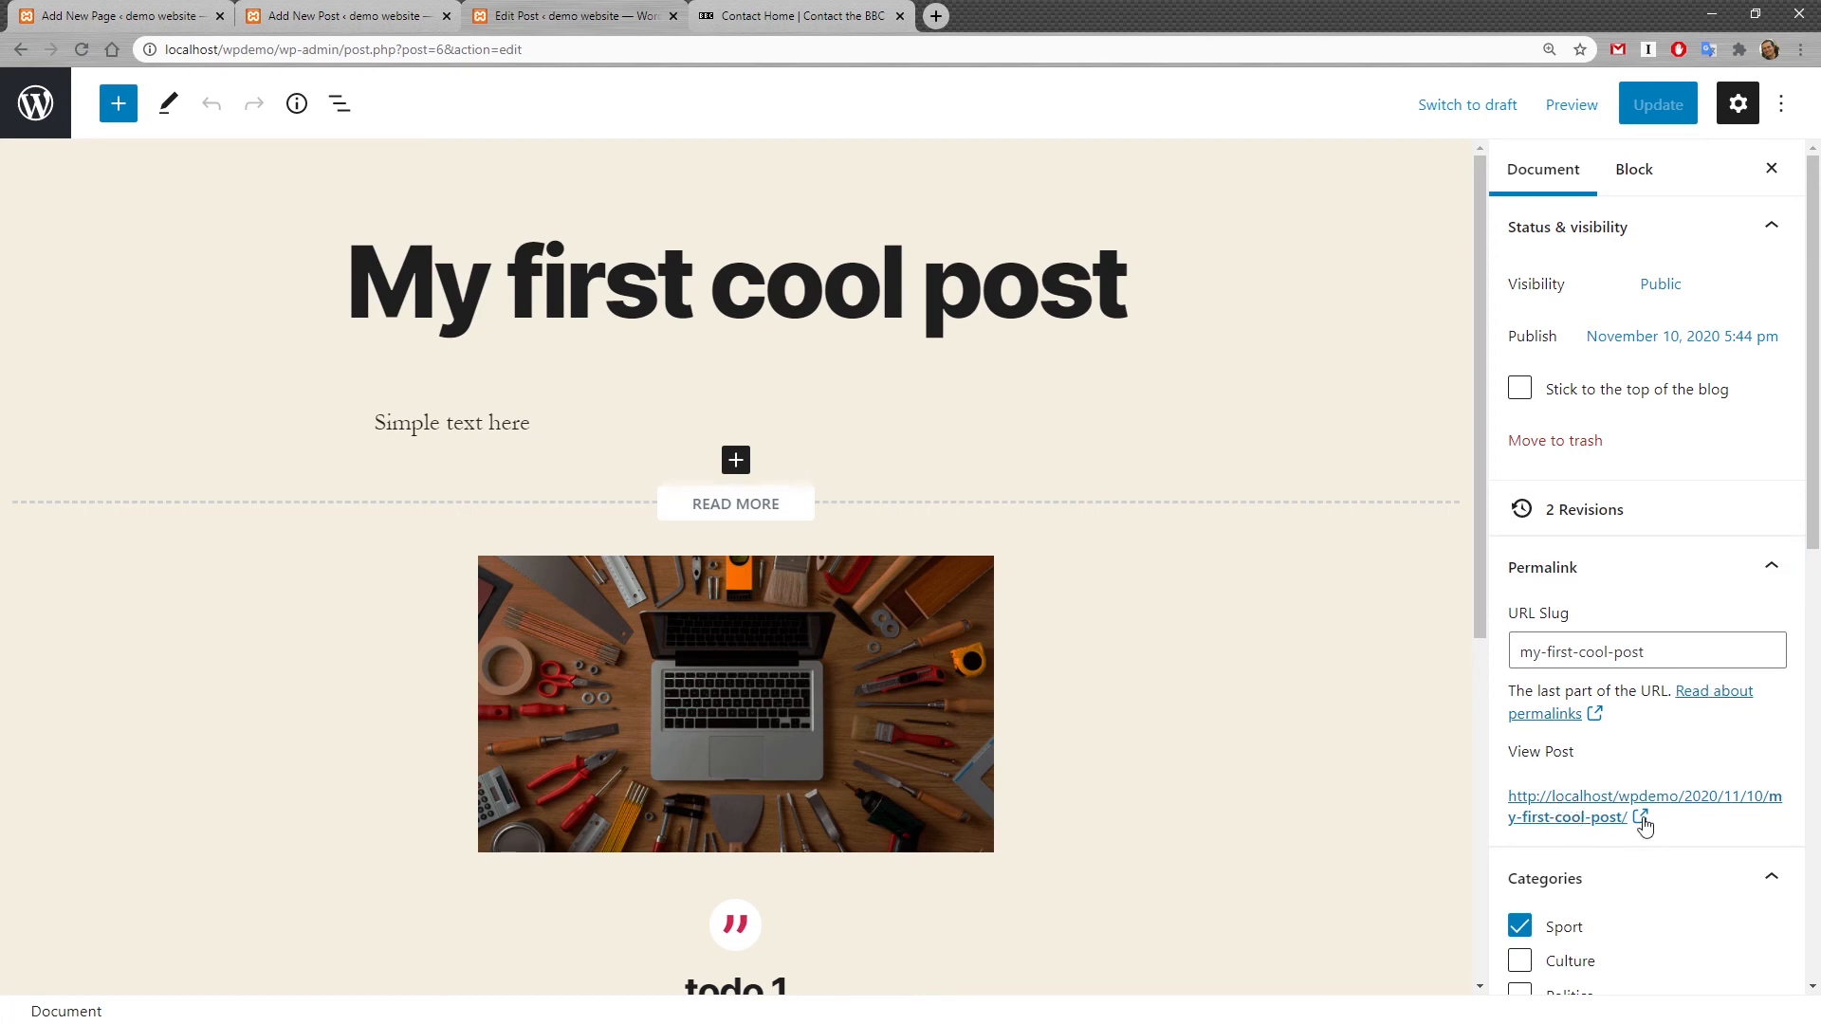
Step: View the first cool post on the site and follow its navigation link to the second cool post
left_click(1641, 821)
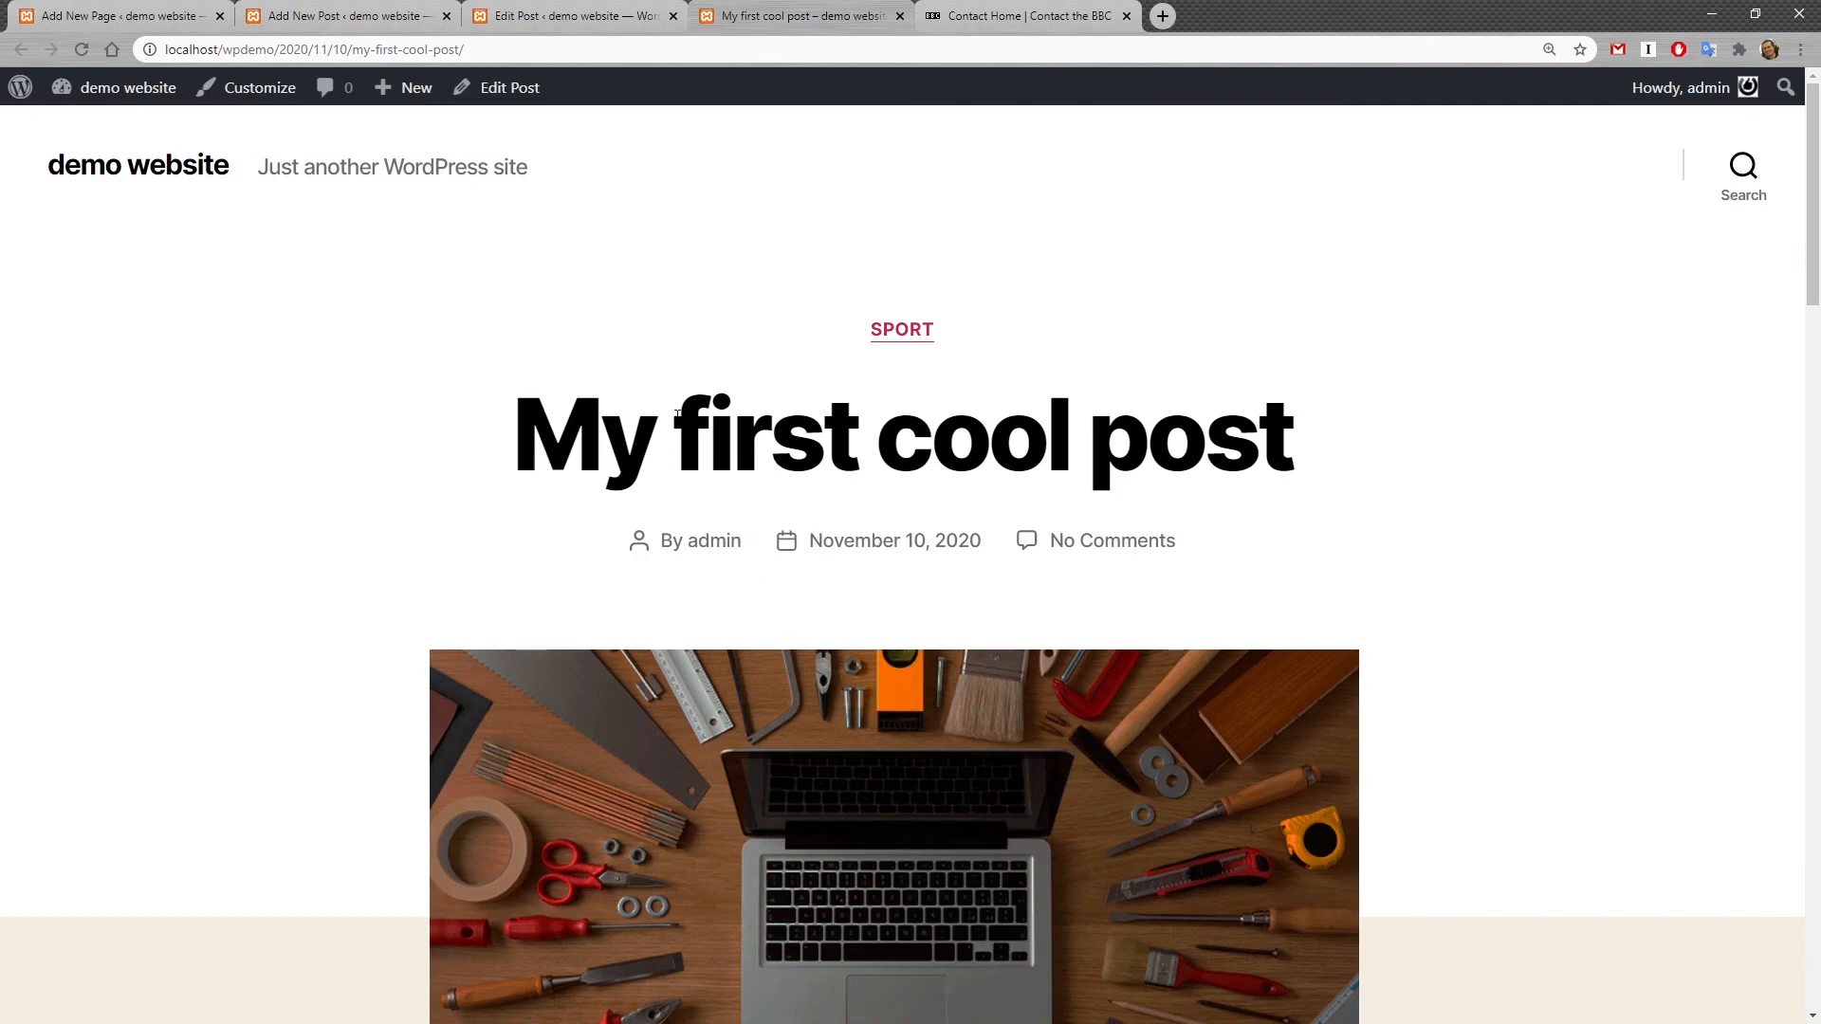
left_click_drag(676, 414, 918, 437)
scroll(918, 437, "down", 20)
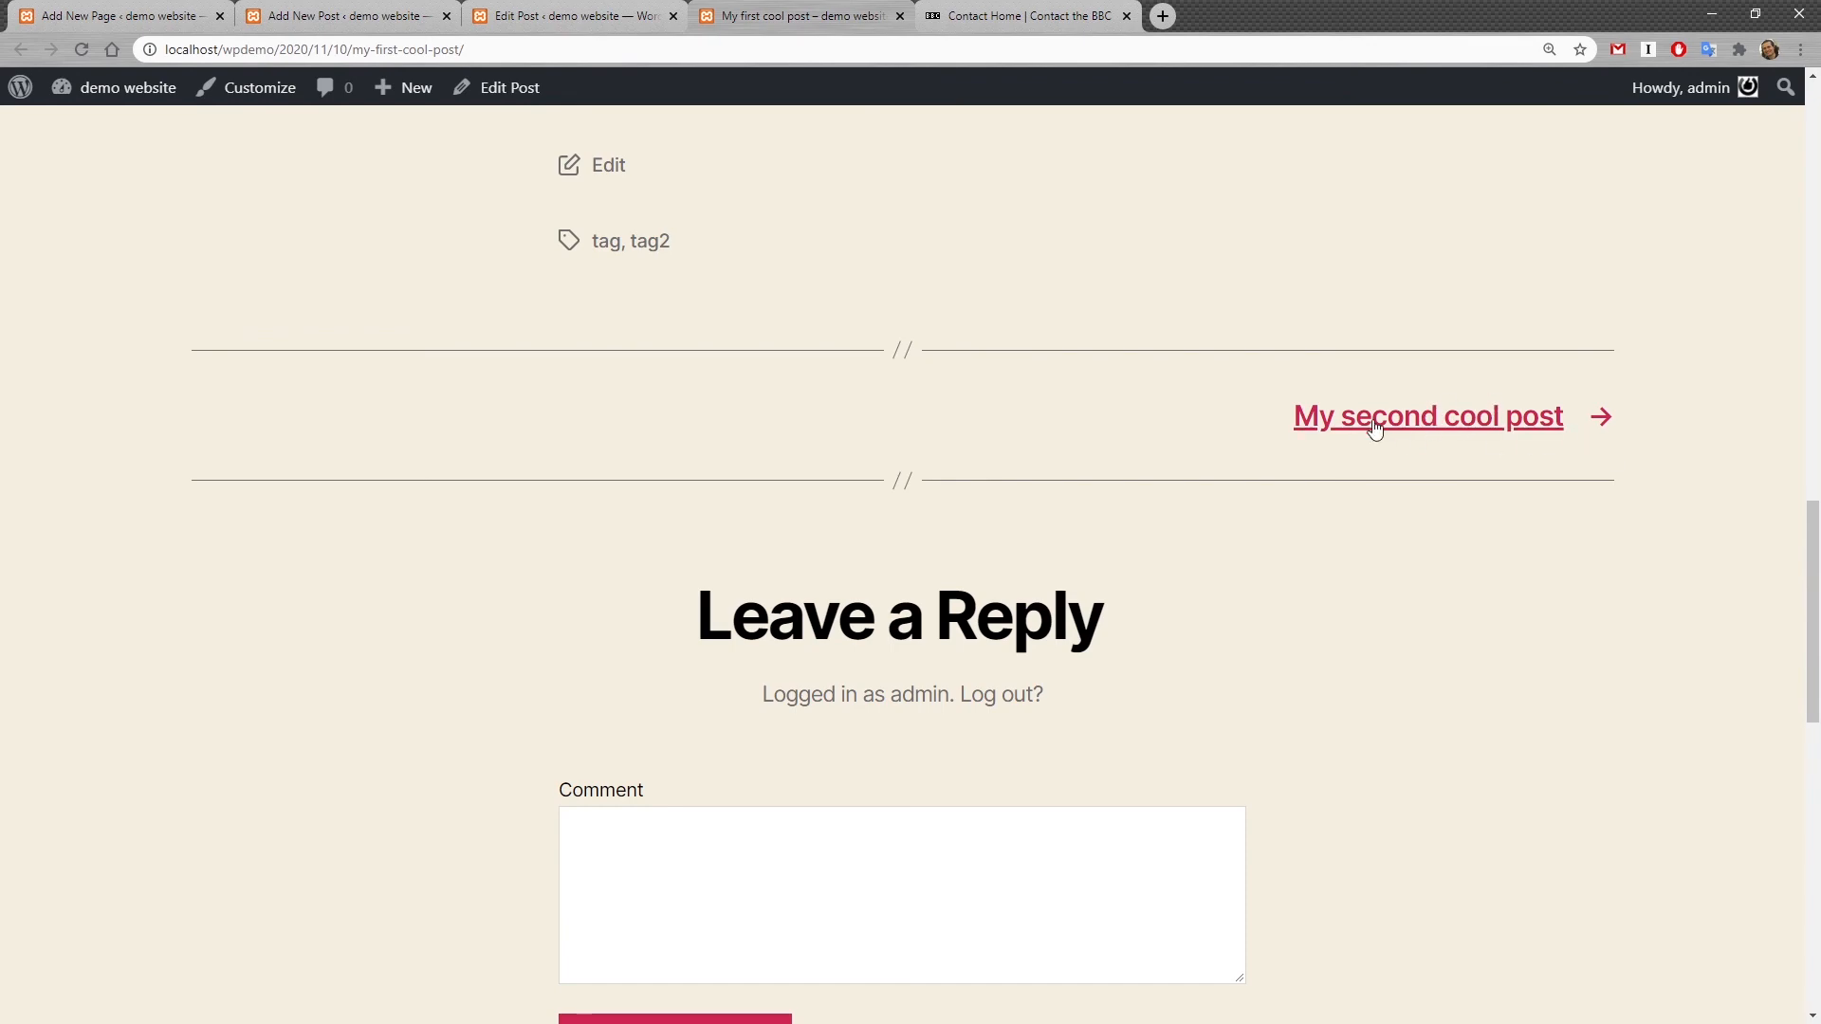
left_click(1442, 422)
scroll(1339, 674, "down", 15)
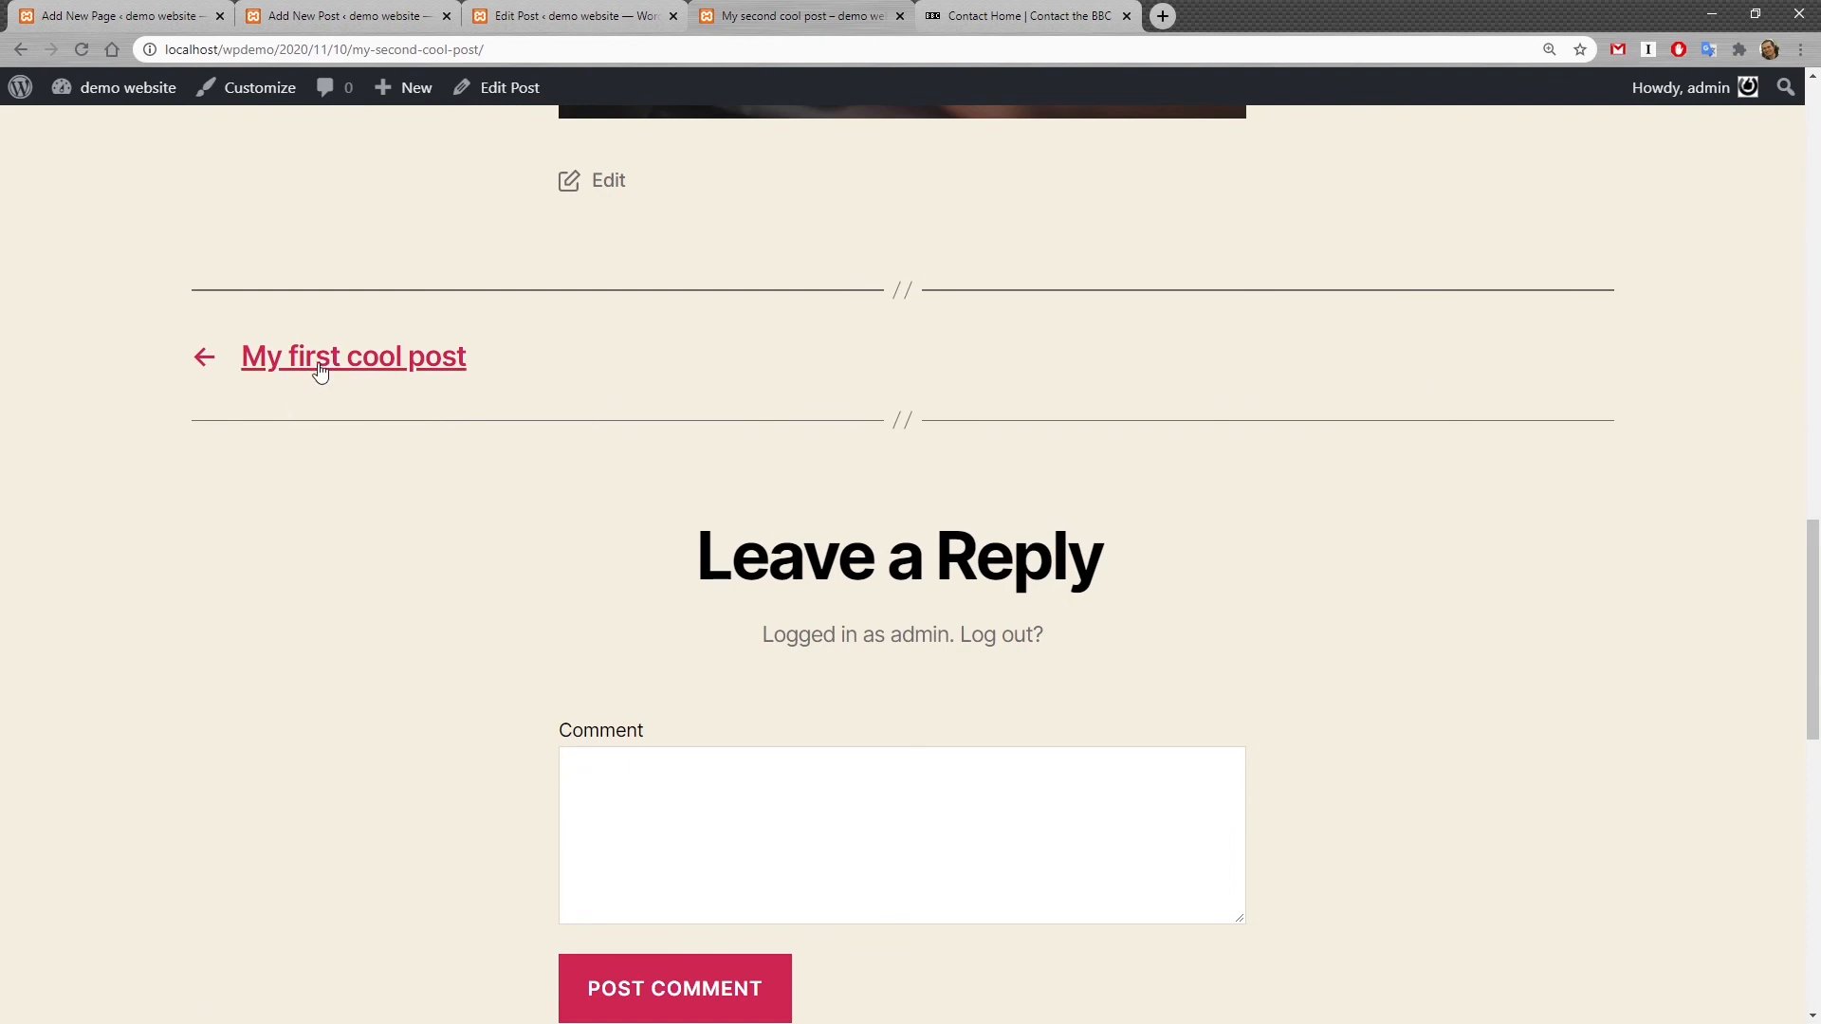
scroll(977, 446, "up", 2)
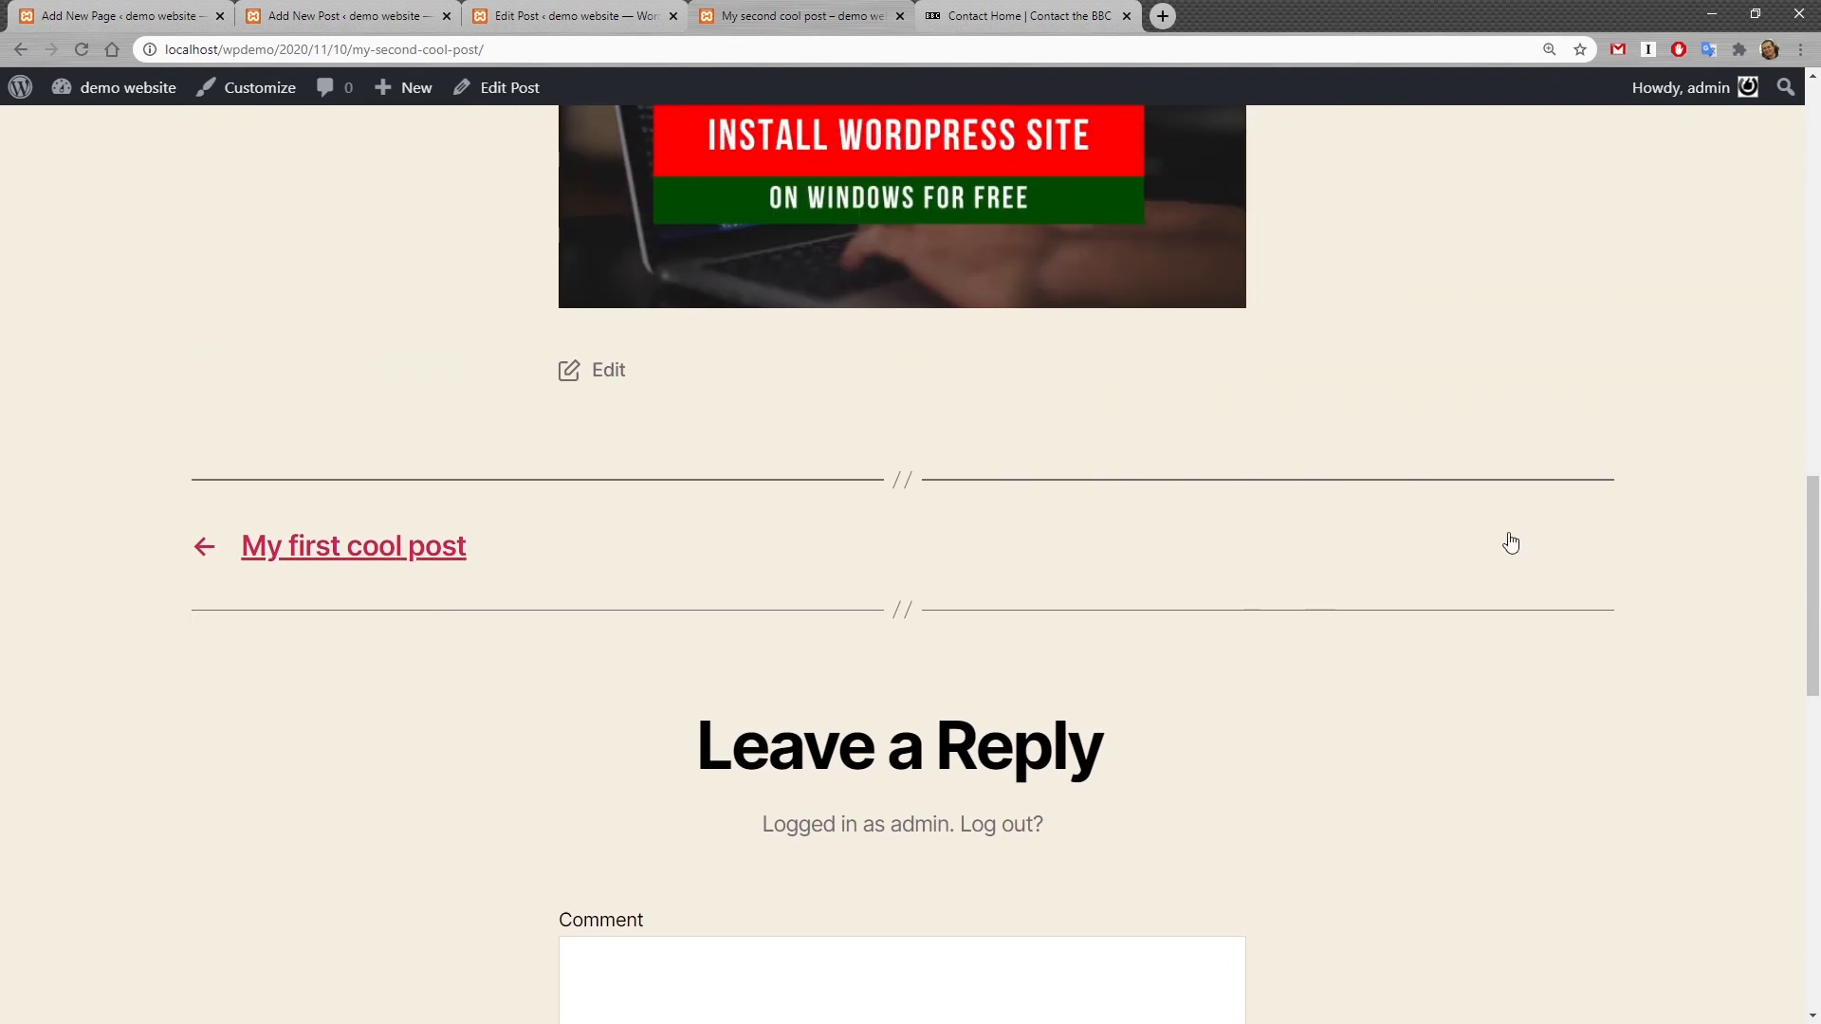
Step: Switch back through the editor tabs to the new page draft
left_click(633, 12)
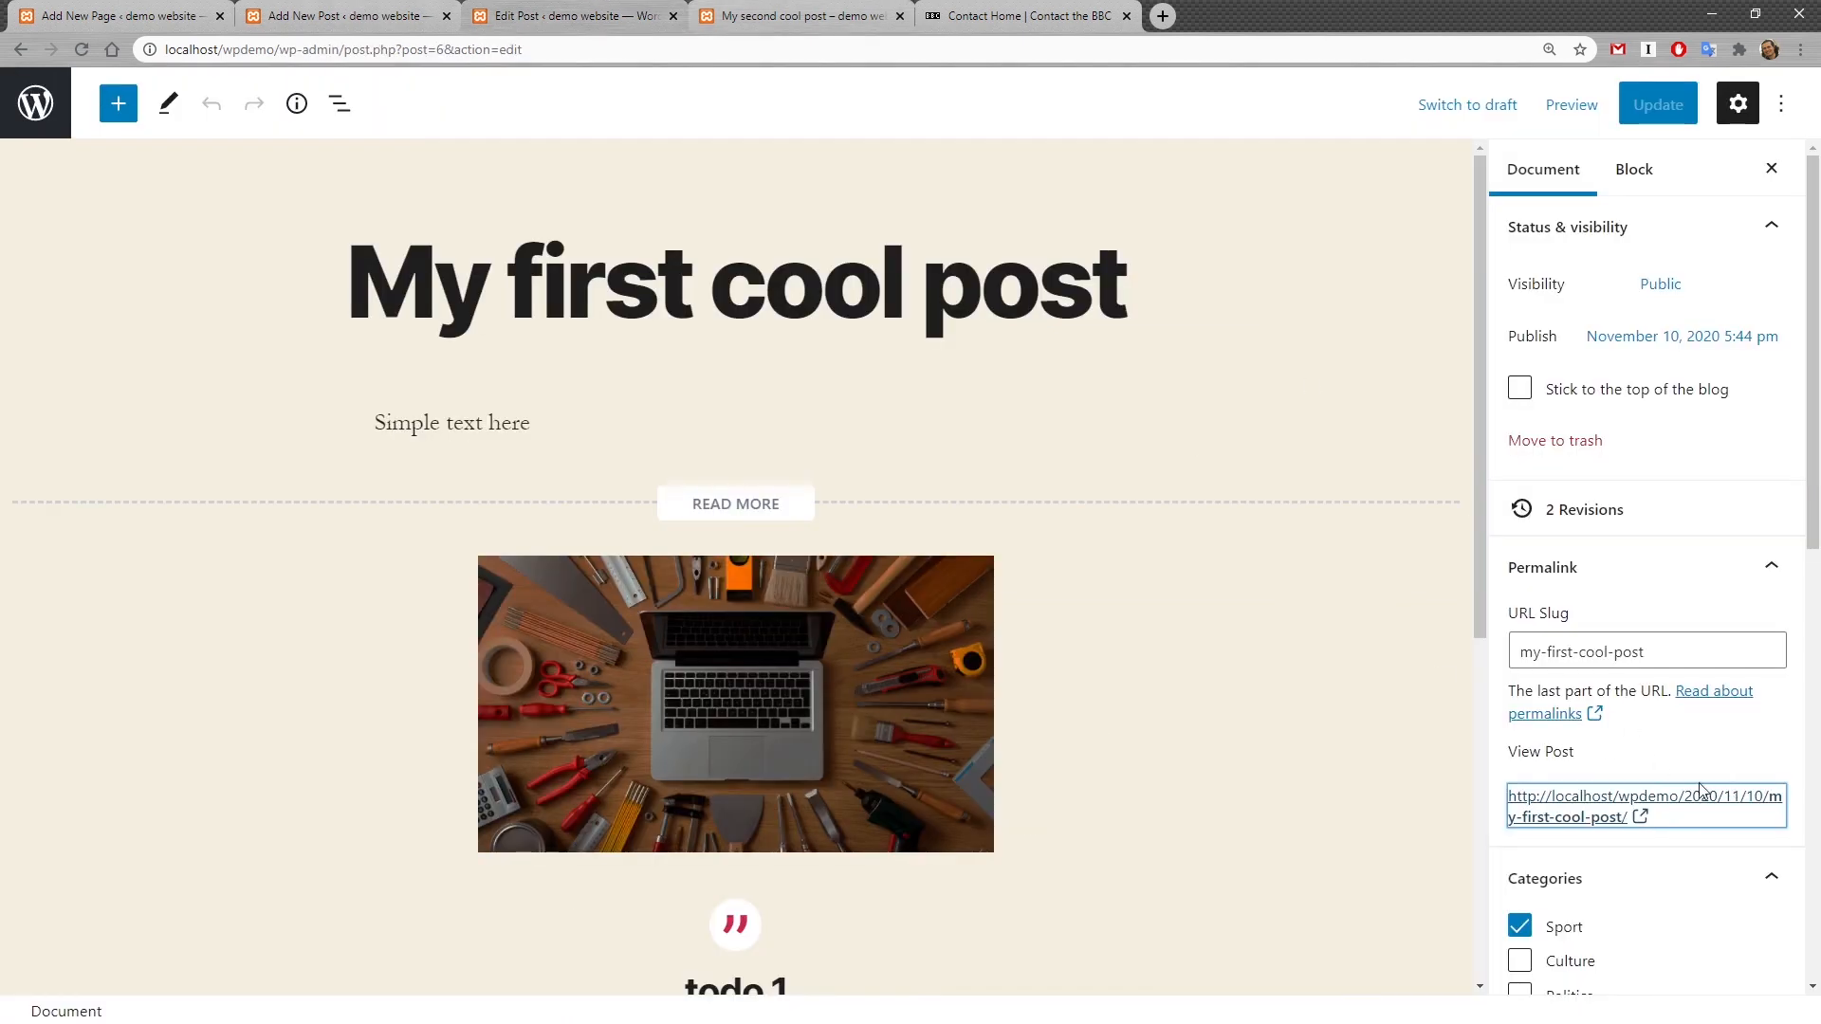
scroll(1699, 788, "down", 10)
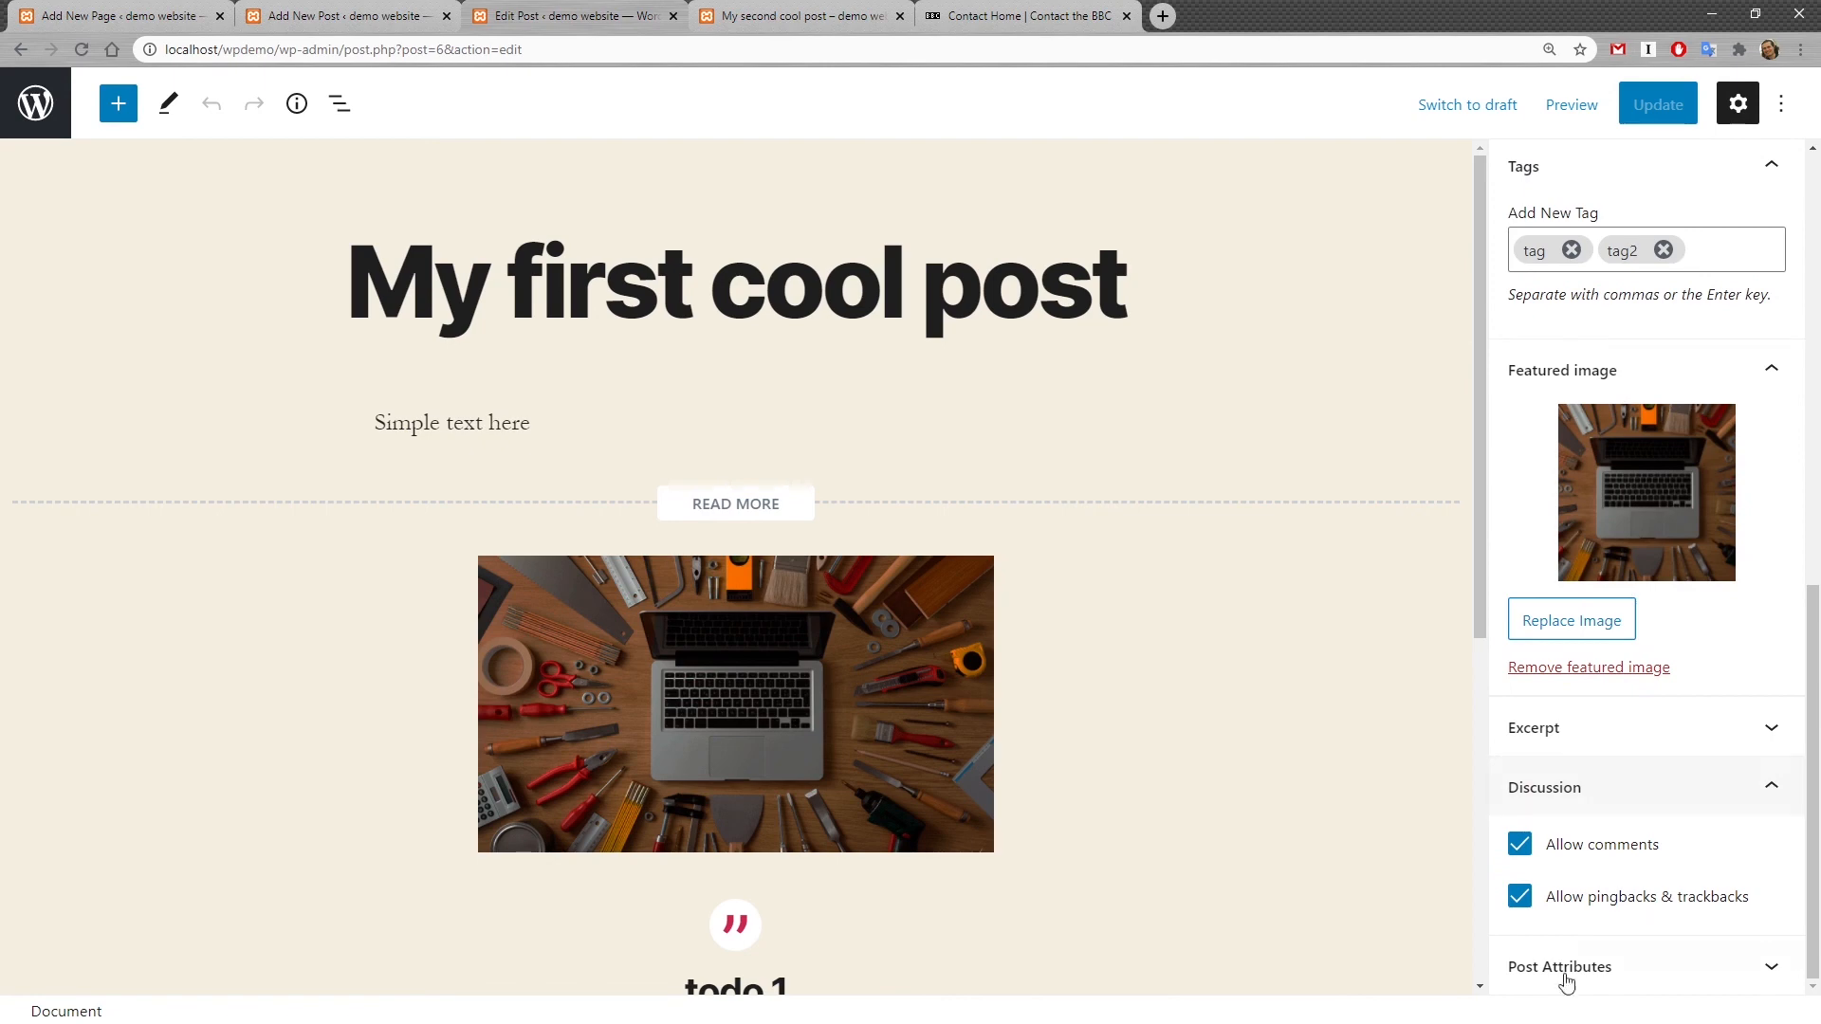
left_click(338, 8)
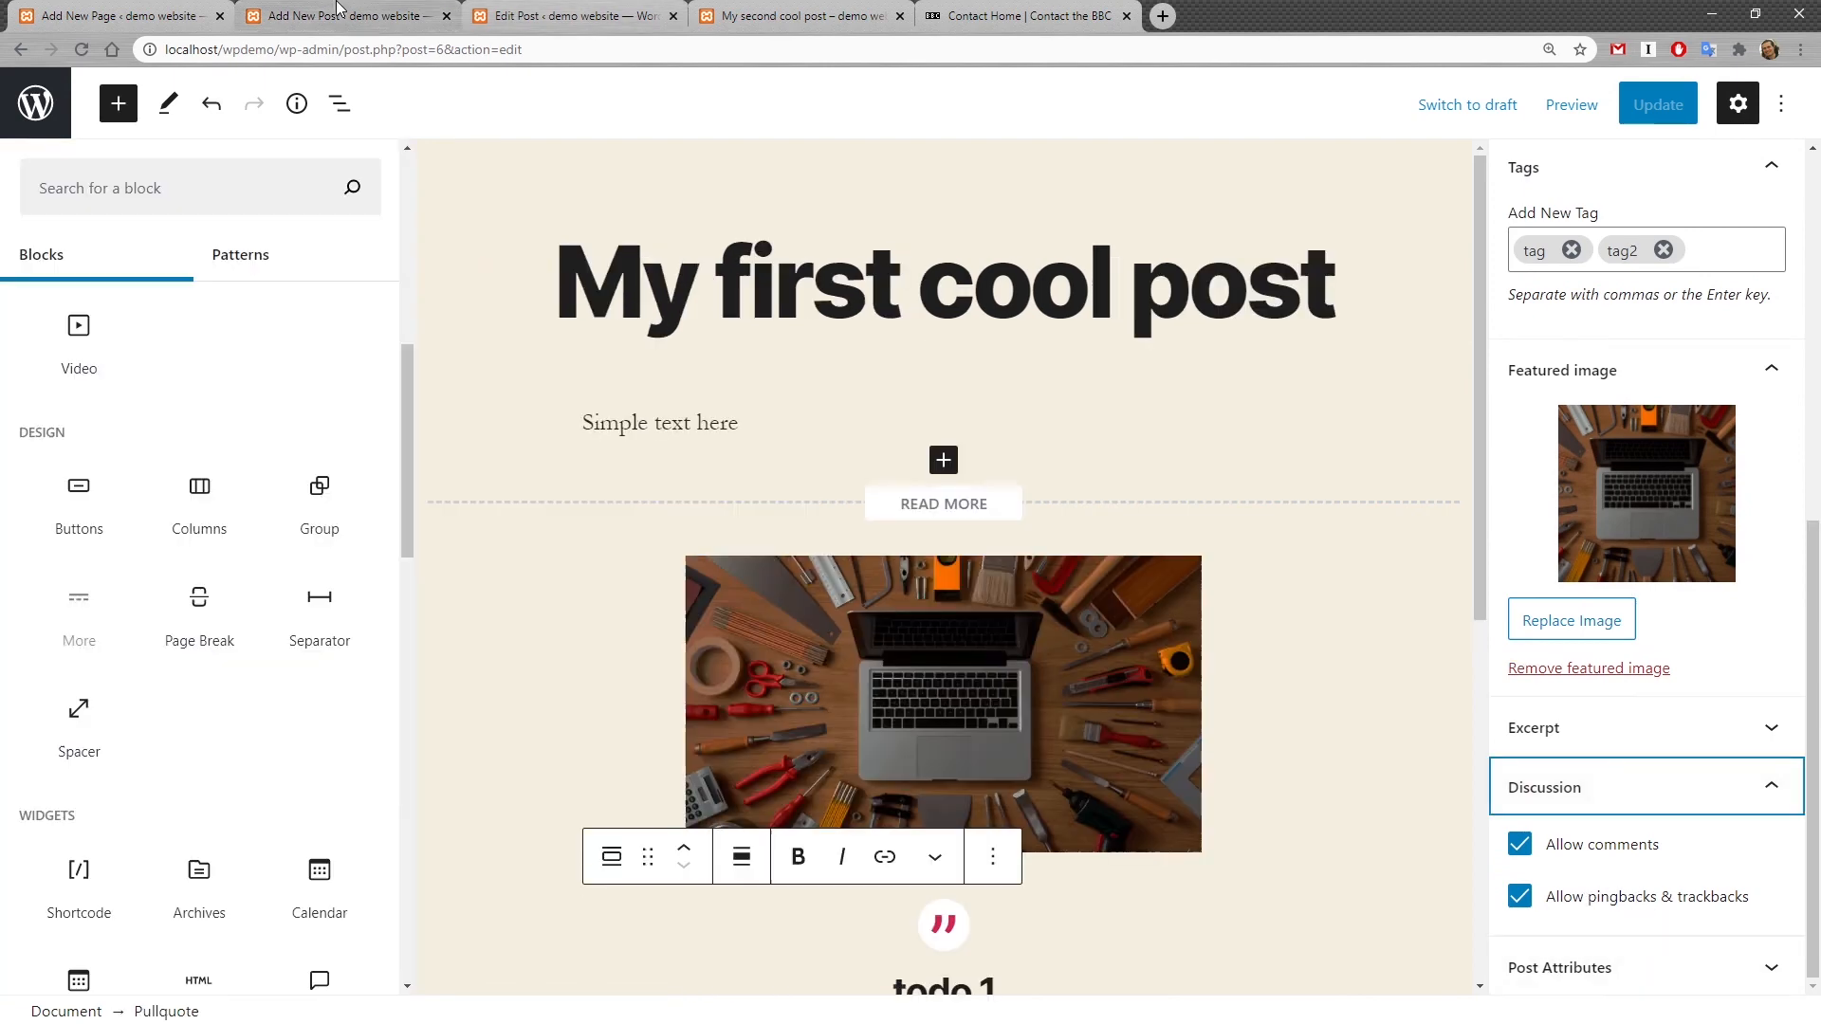
left_click(190, 17)
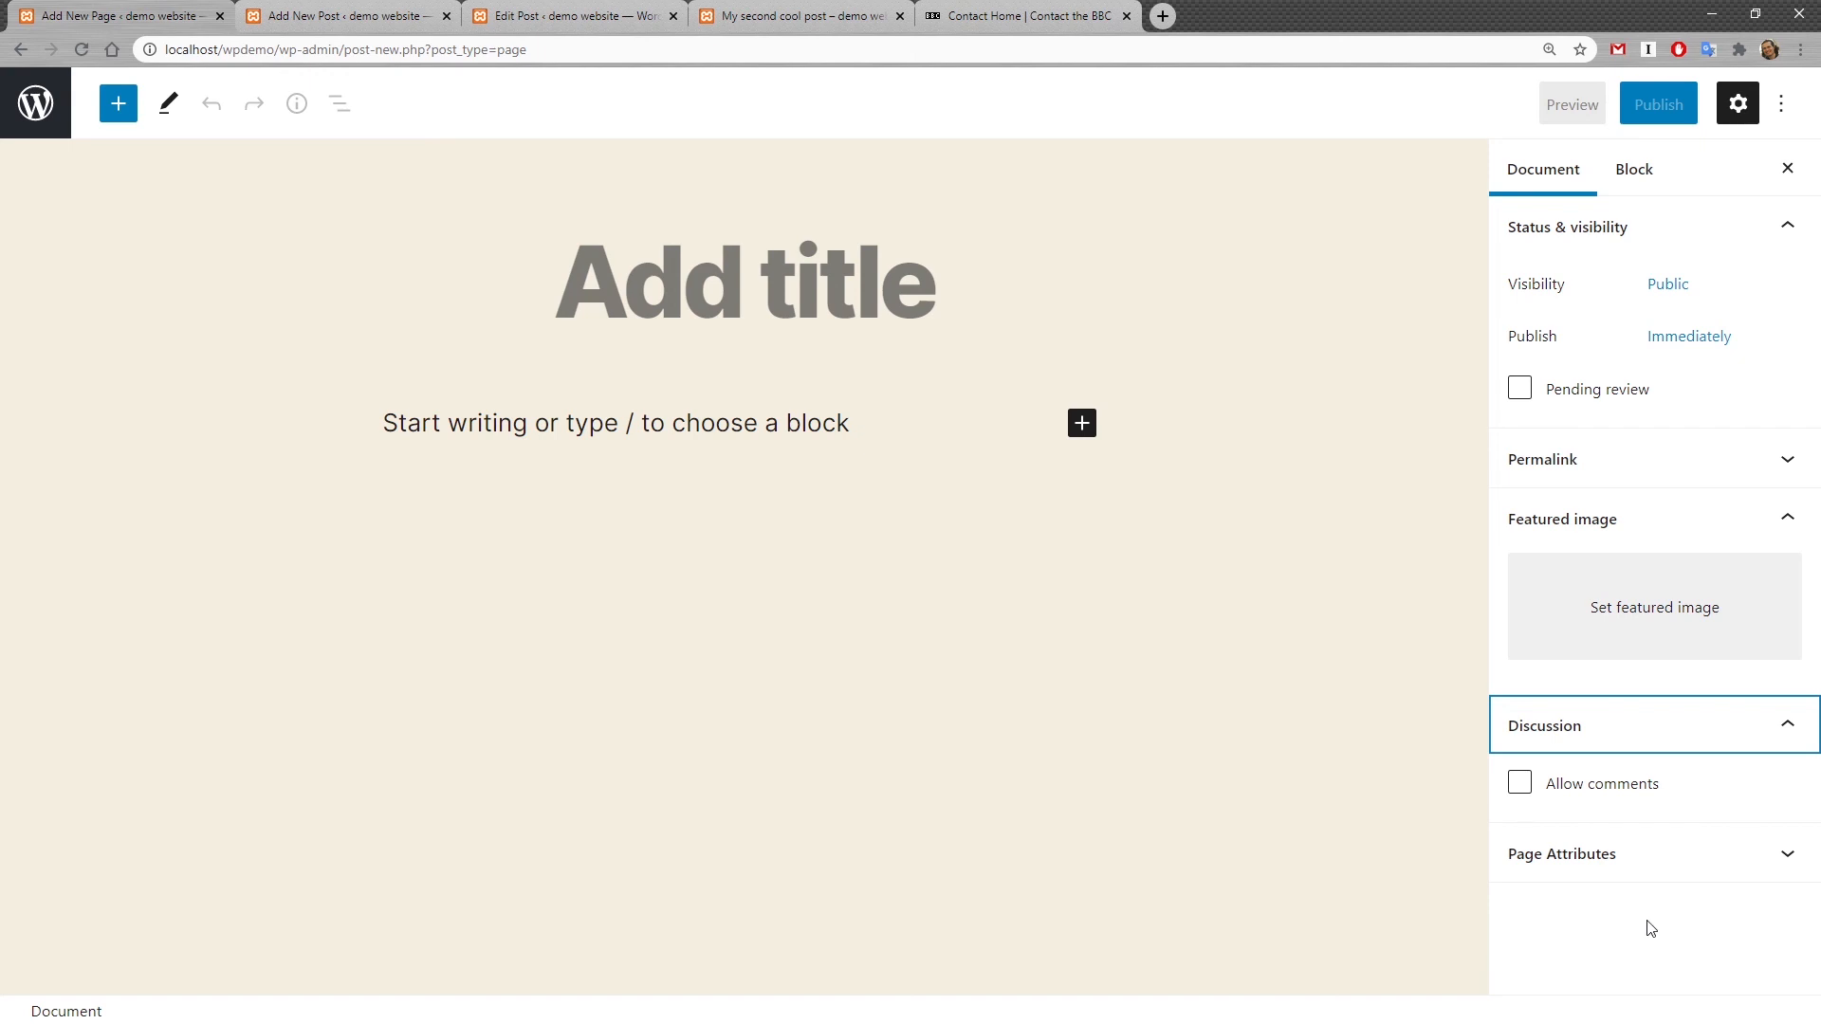
Step: Open the block inserter on the new page and browse the available blocks
left_click(588, 423)
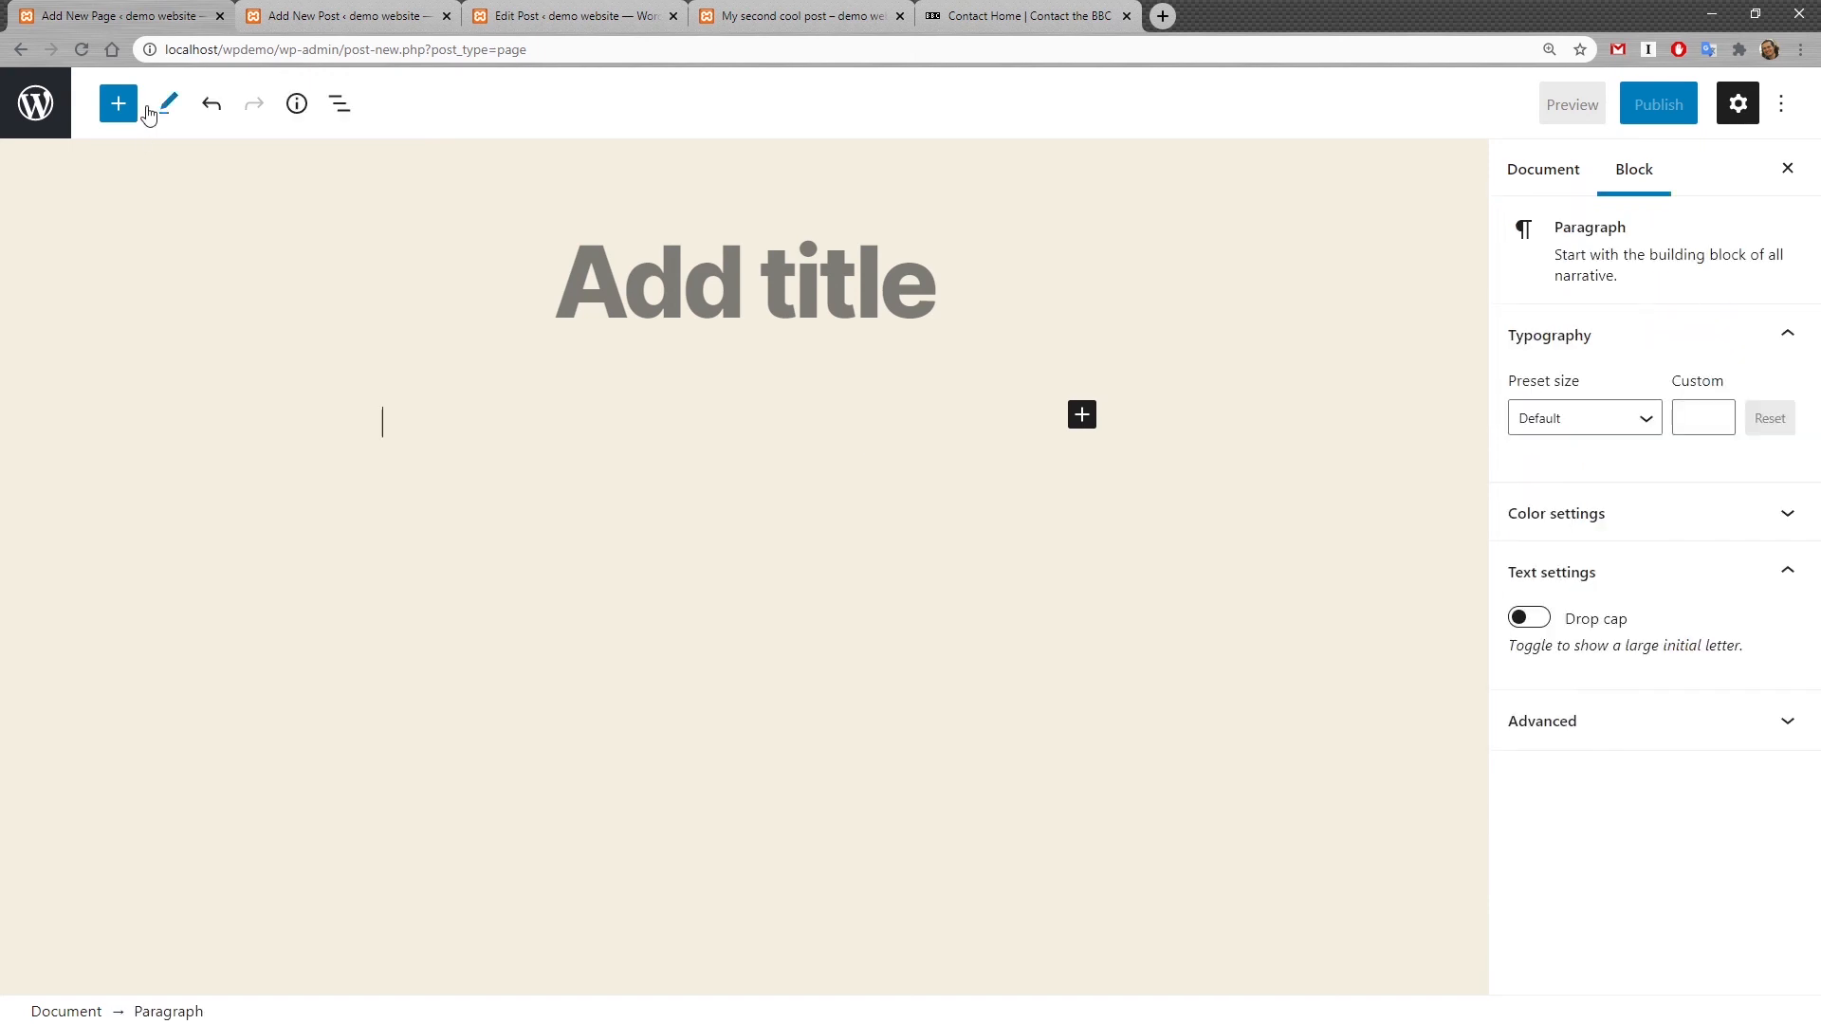
left_click(118, 103)
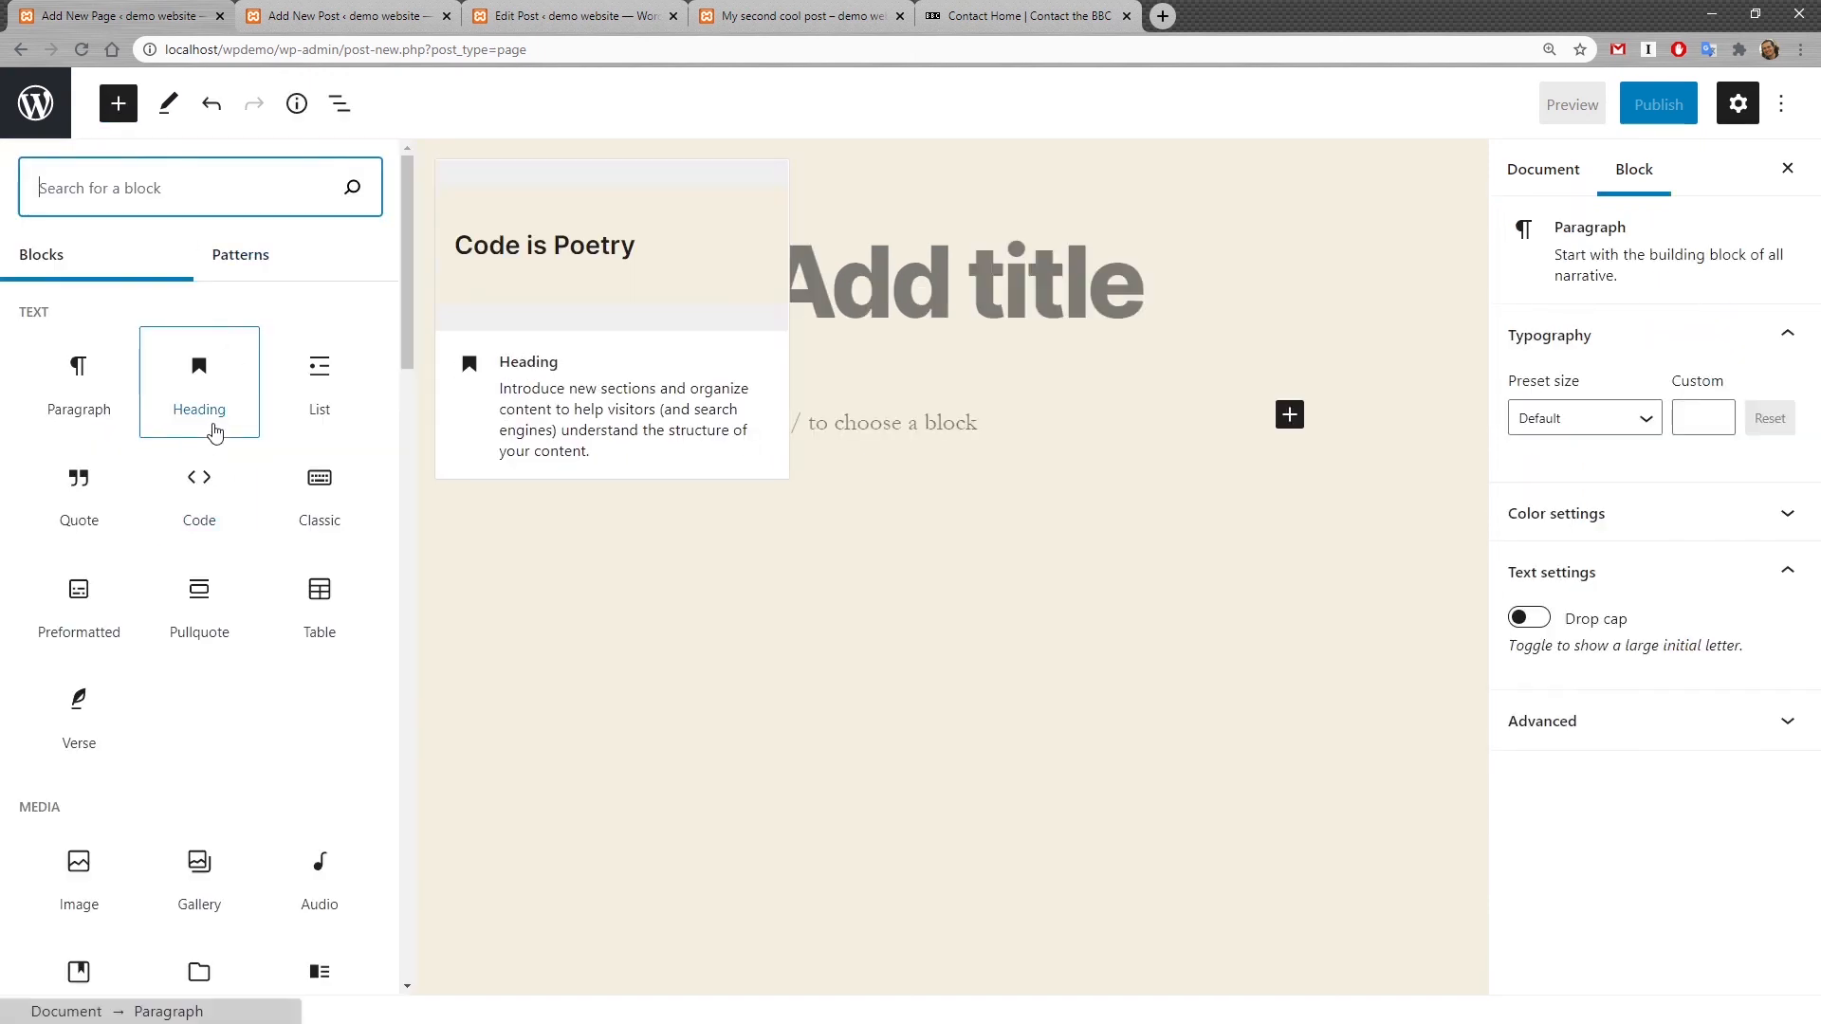
scroll(140, 512, "down", 10)
scroll(139, 533, "down", 12)
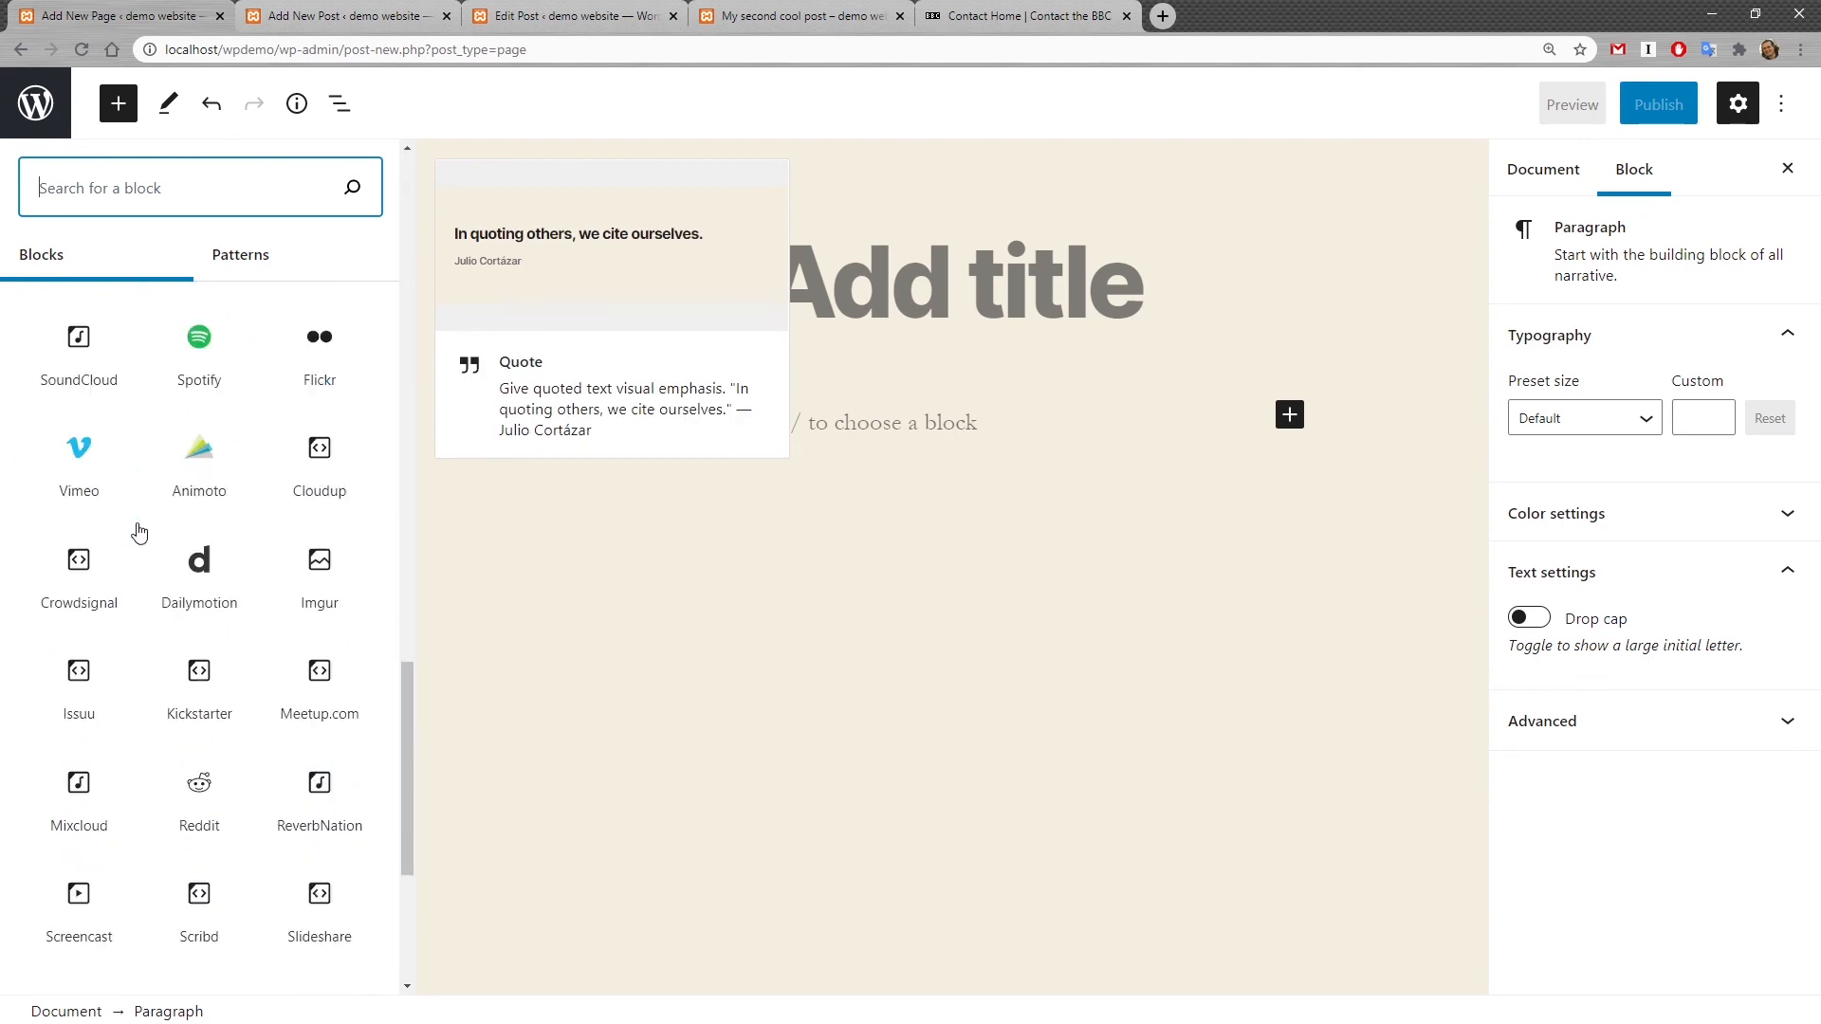
scroll(139, 532, "up", 20)
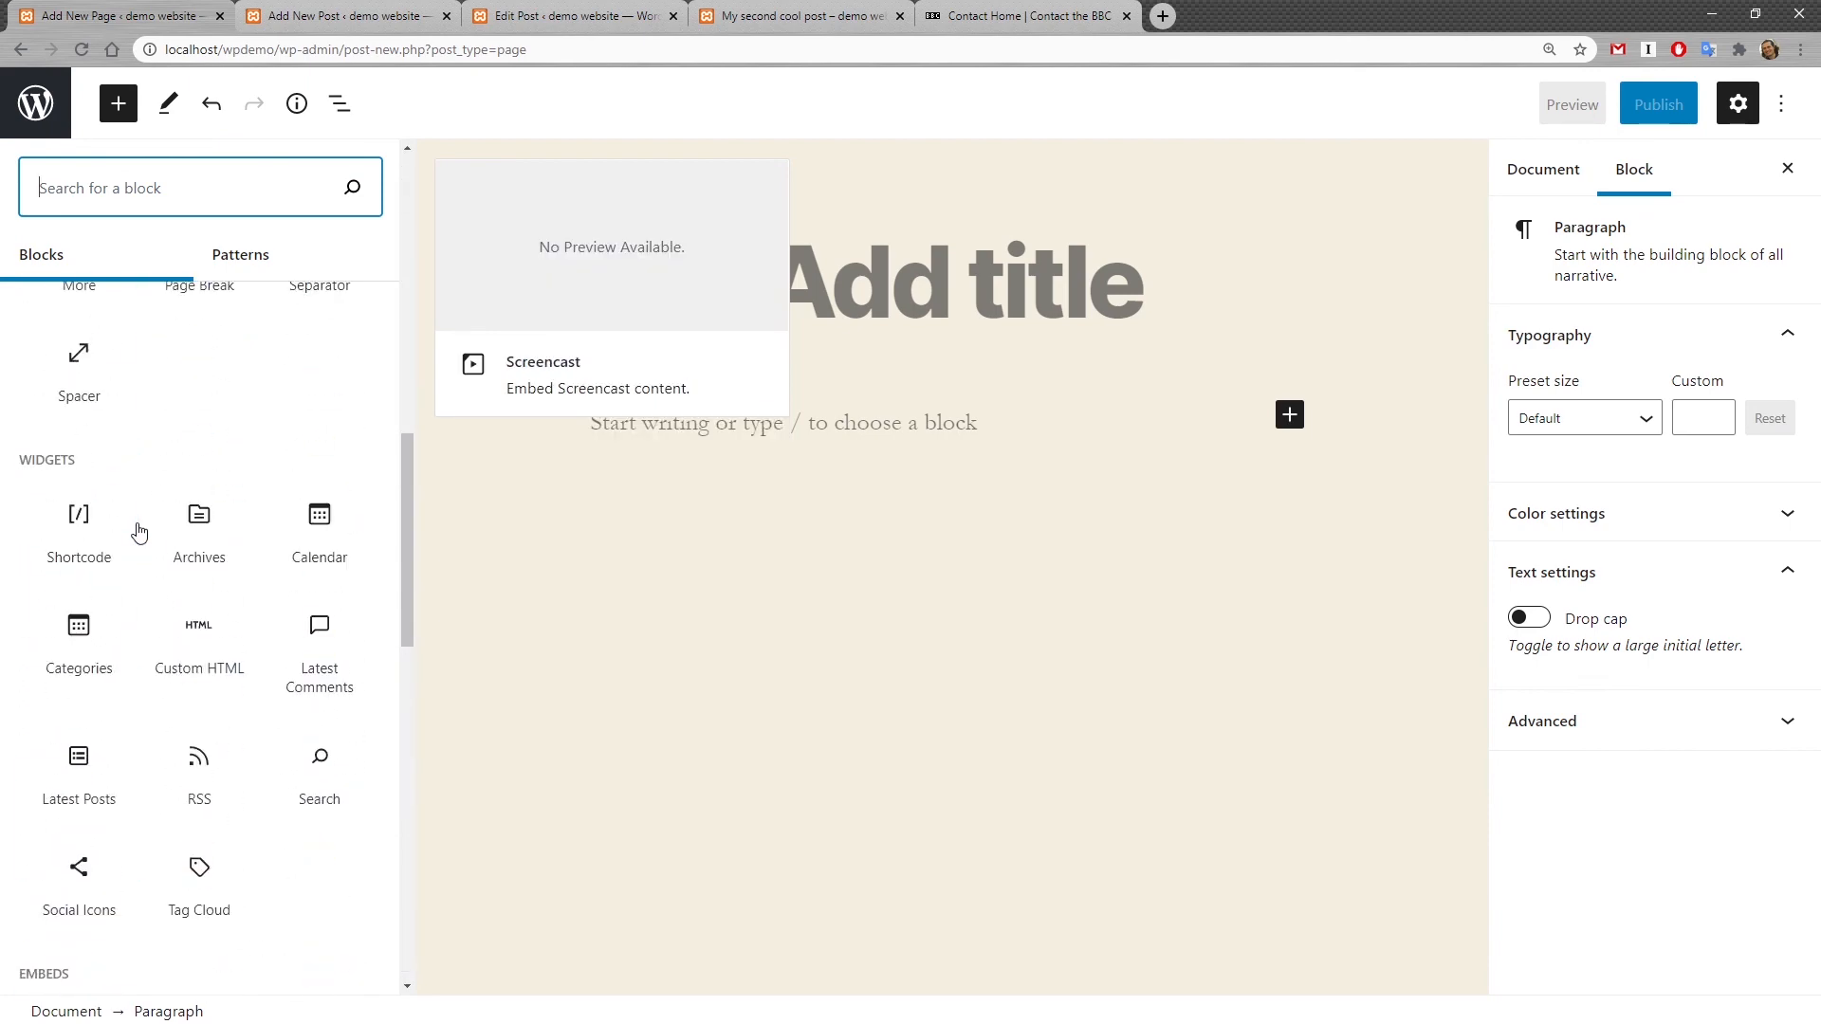
Step: Browse the block patterns and insert the Two columns of text pattern into the page
left_click(264, 262)
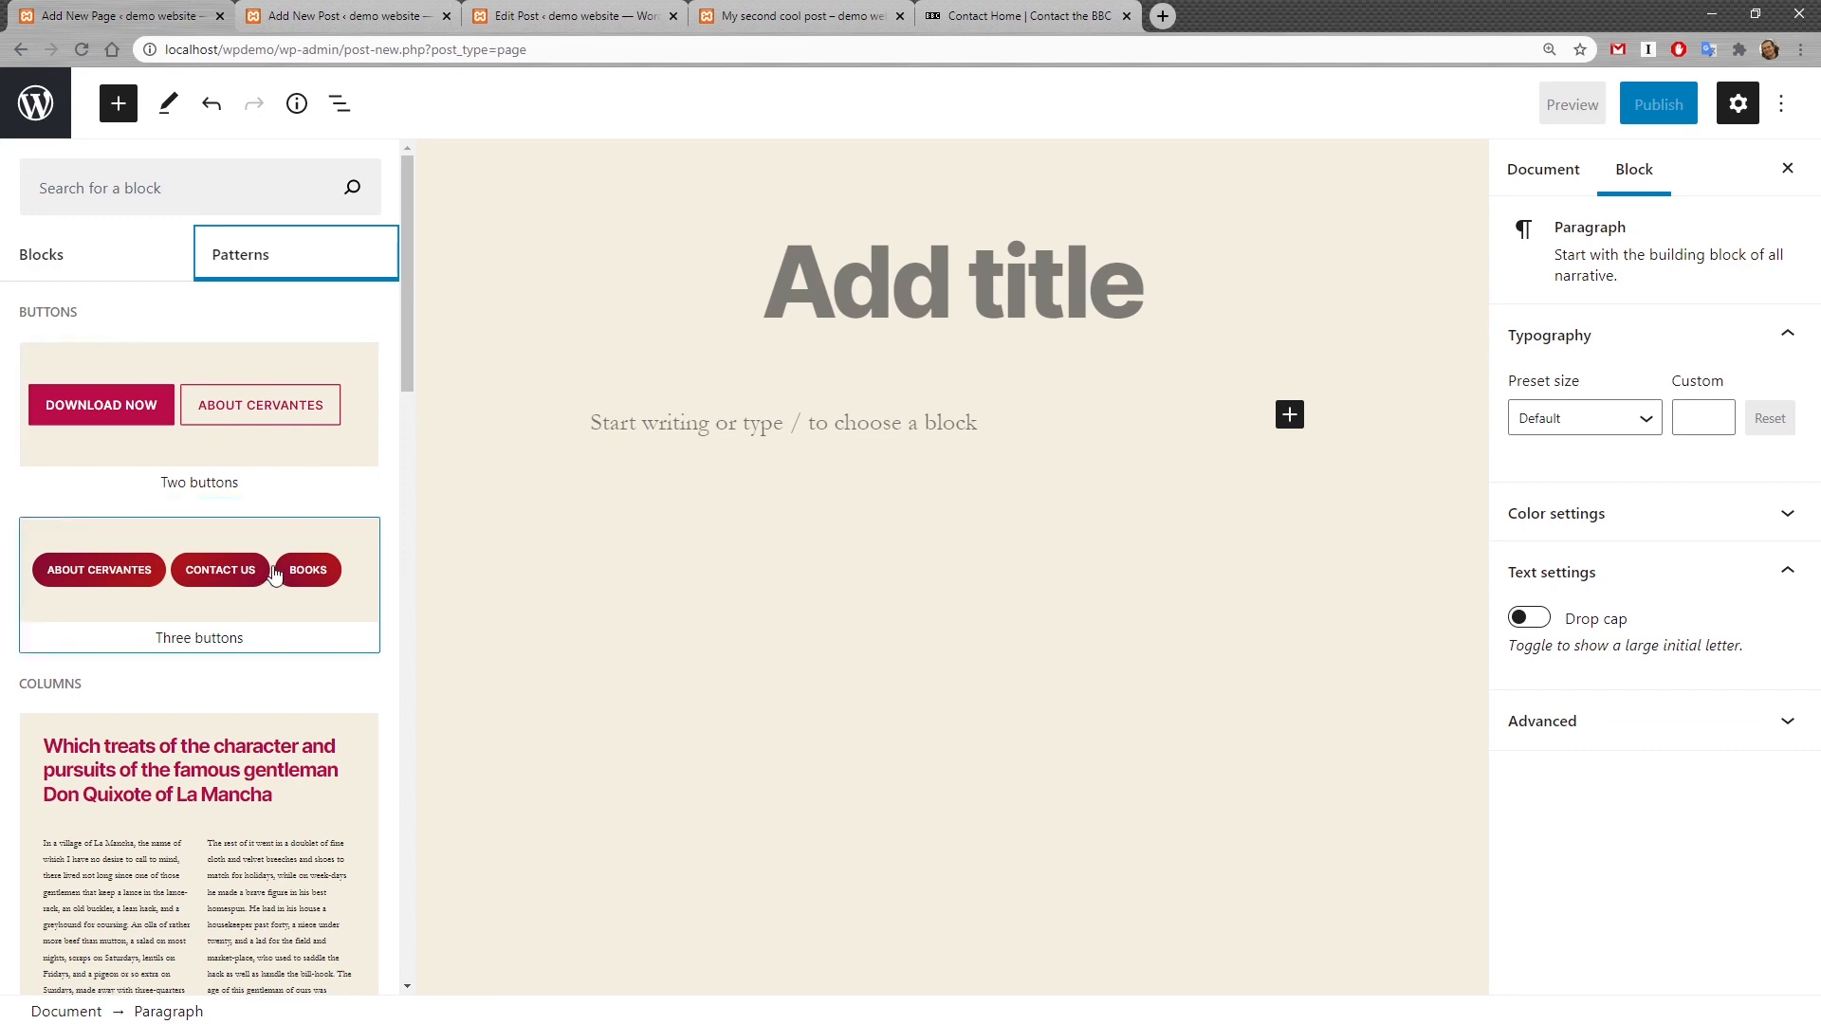
scroll(289, 568, "down", 1)
scroll(289, 567, "up", 1)
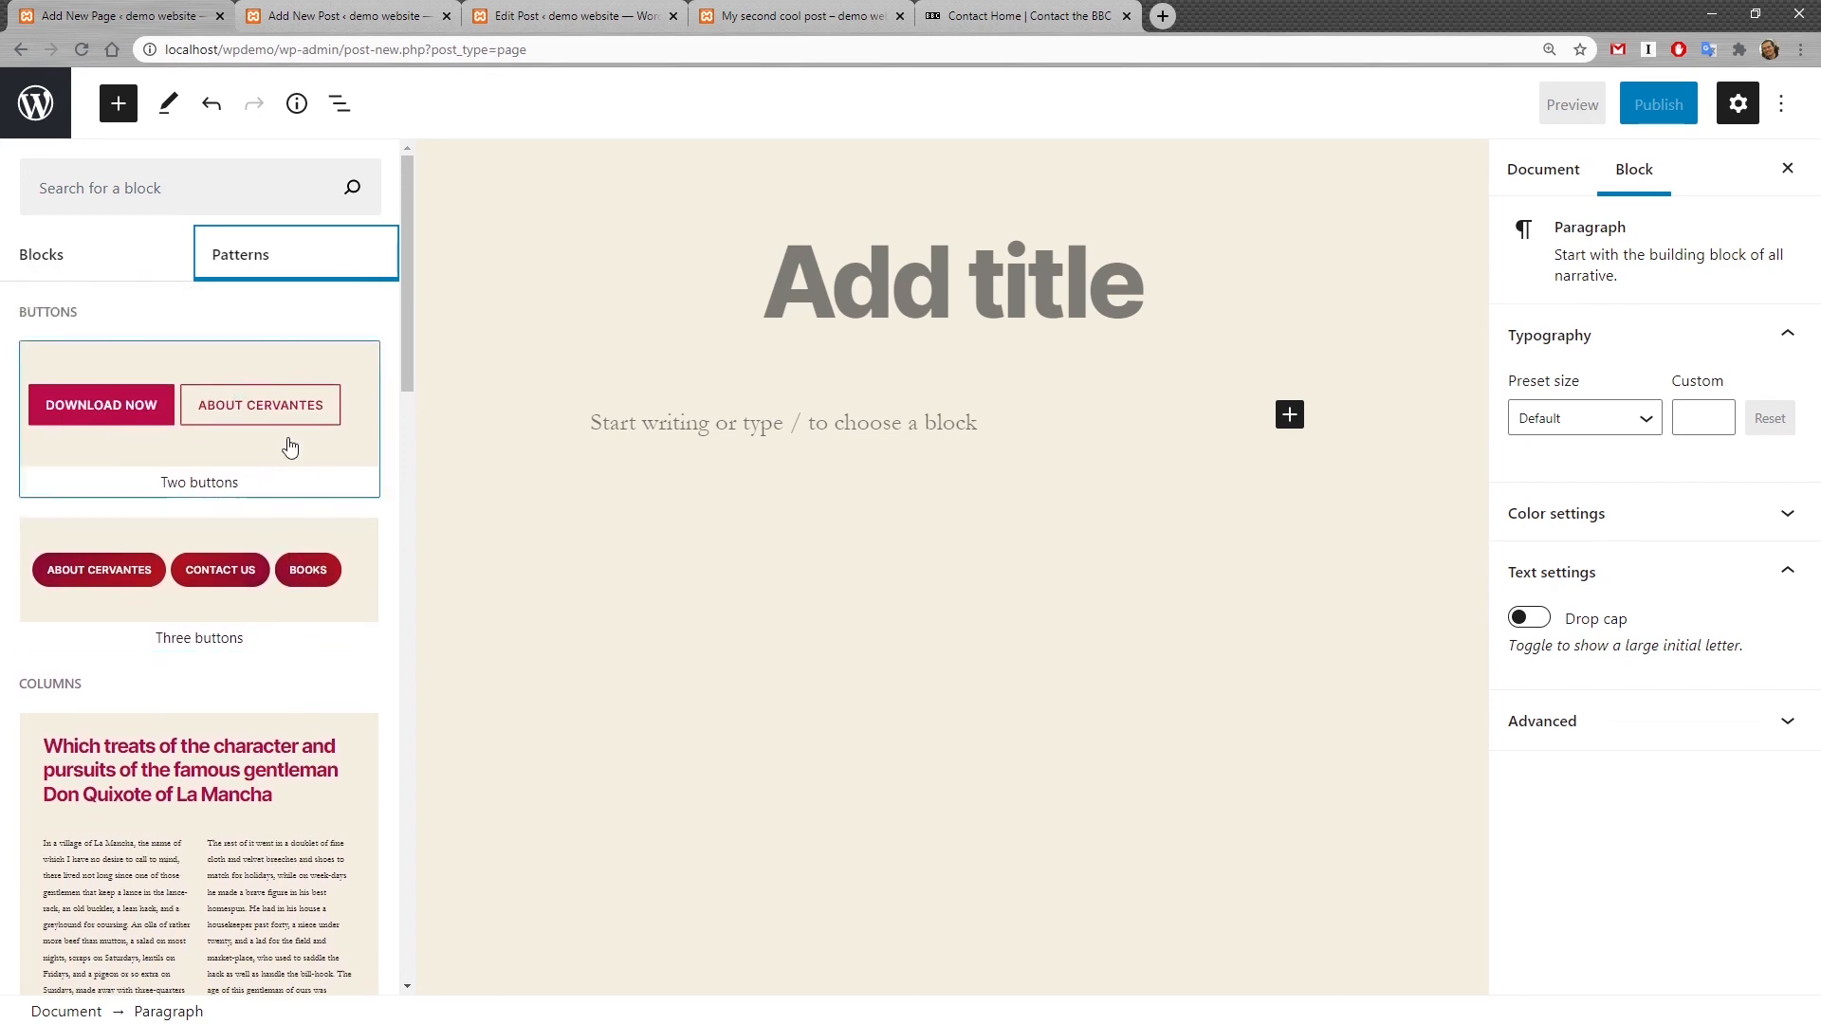
scroll(291, 603, "down", 4)
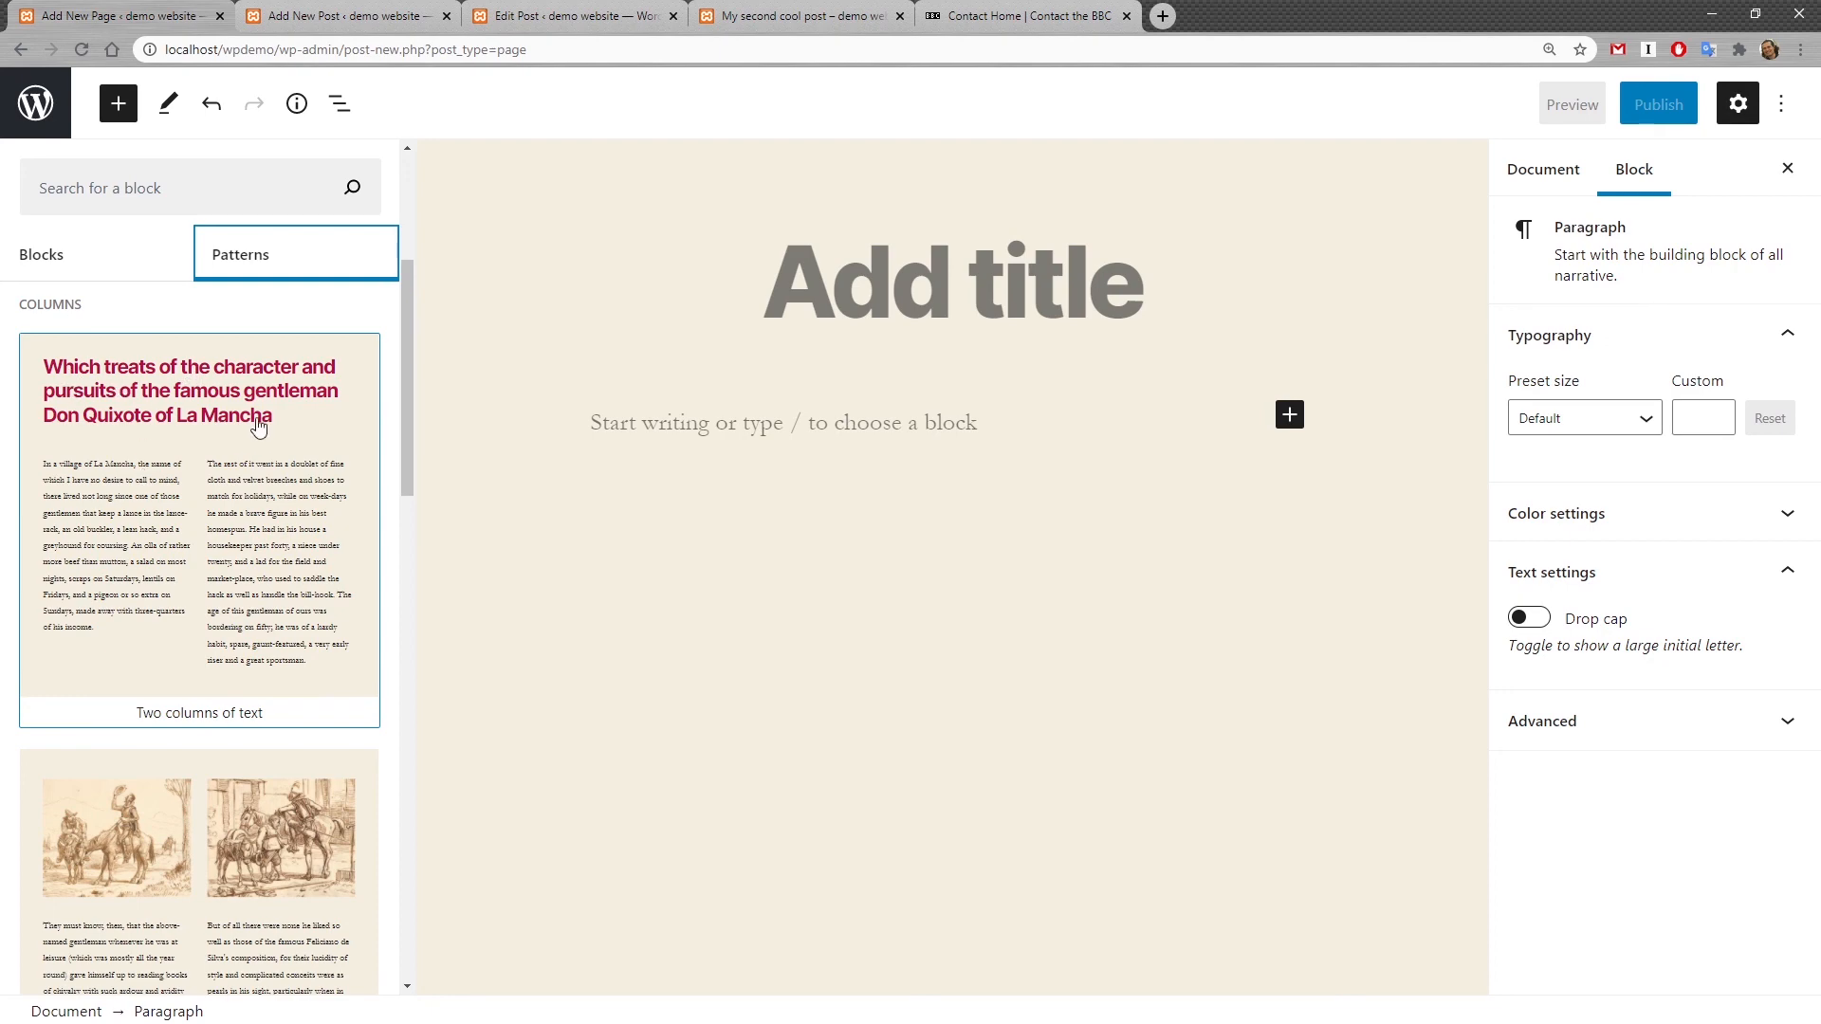
scroll(238, 453, "down", 11)
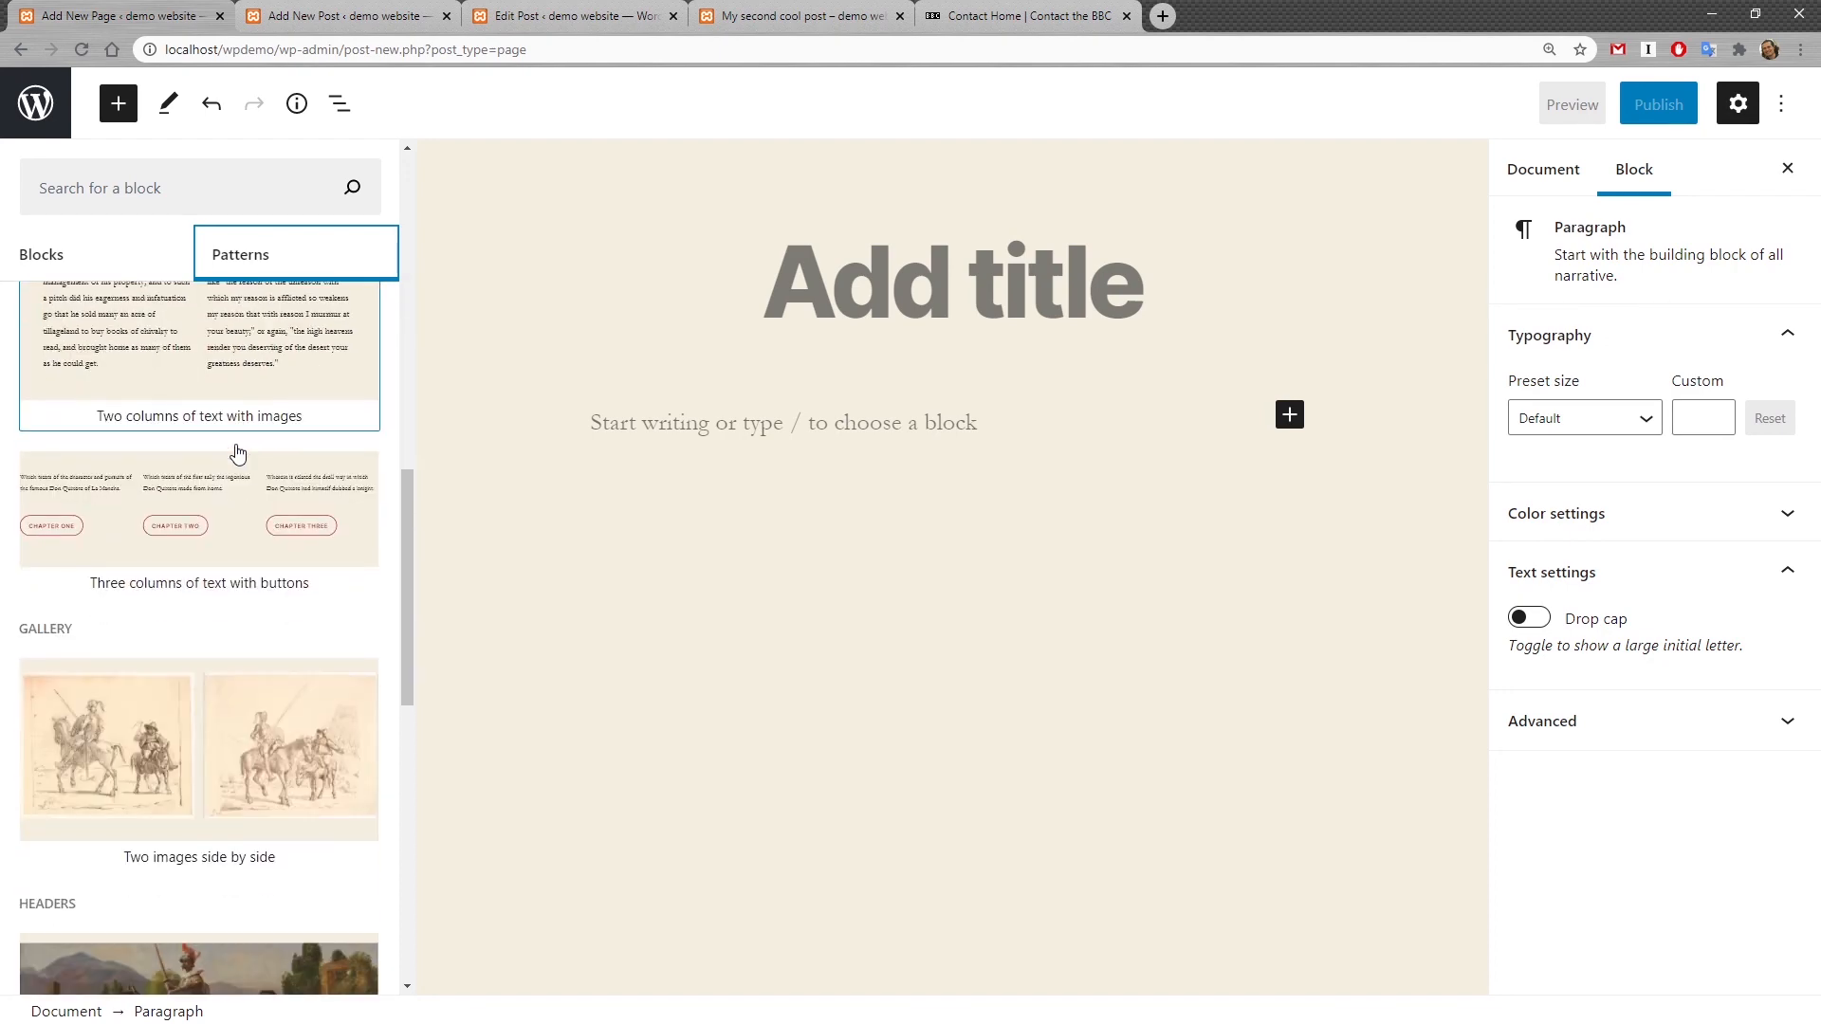
scroll(237, 453, "down", 8)
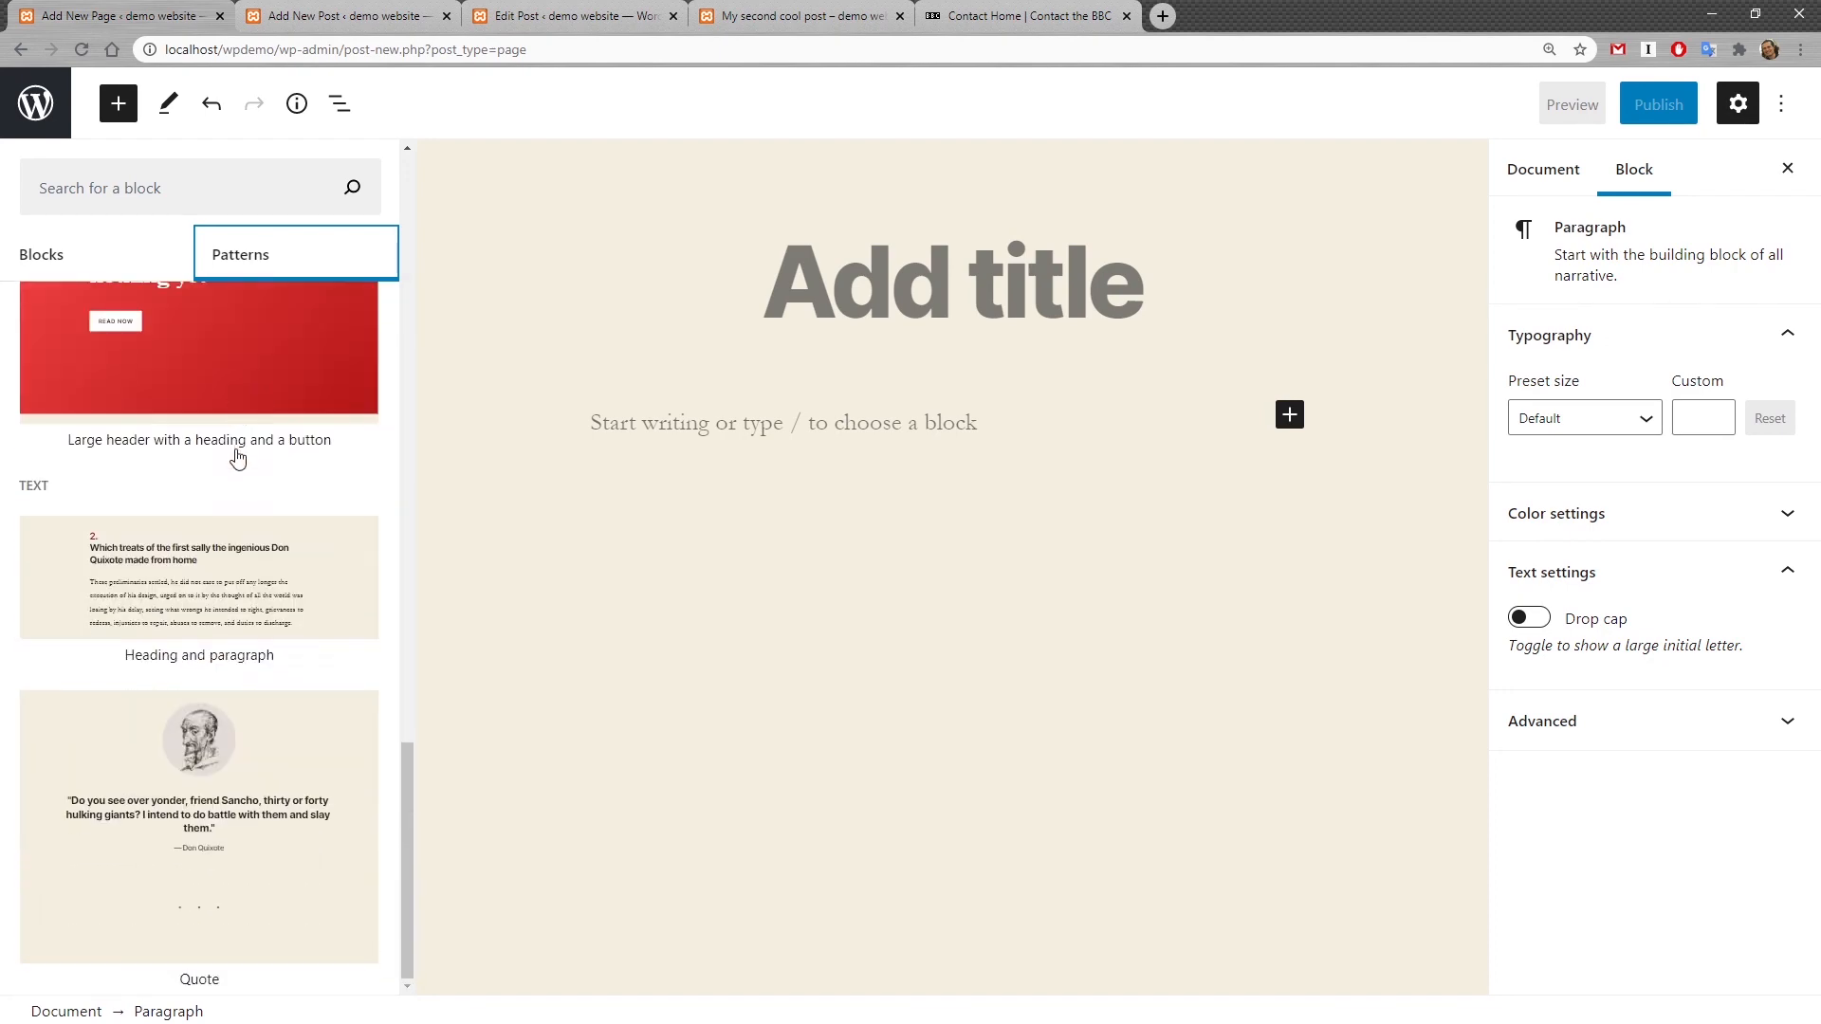
scroll(252, 807, "up", 9)
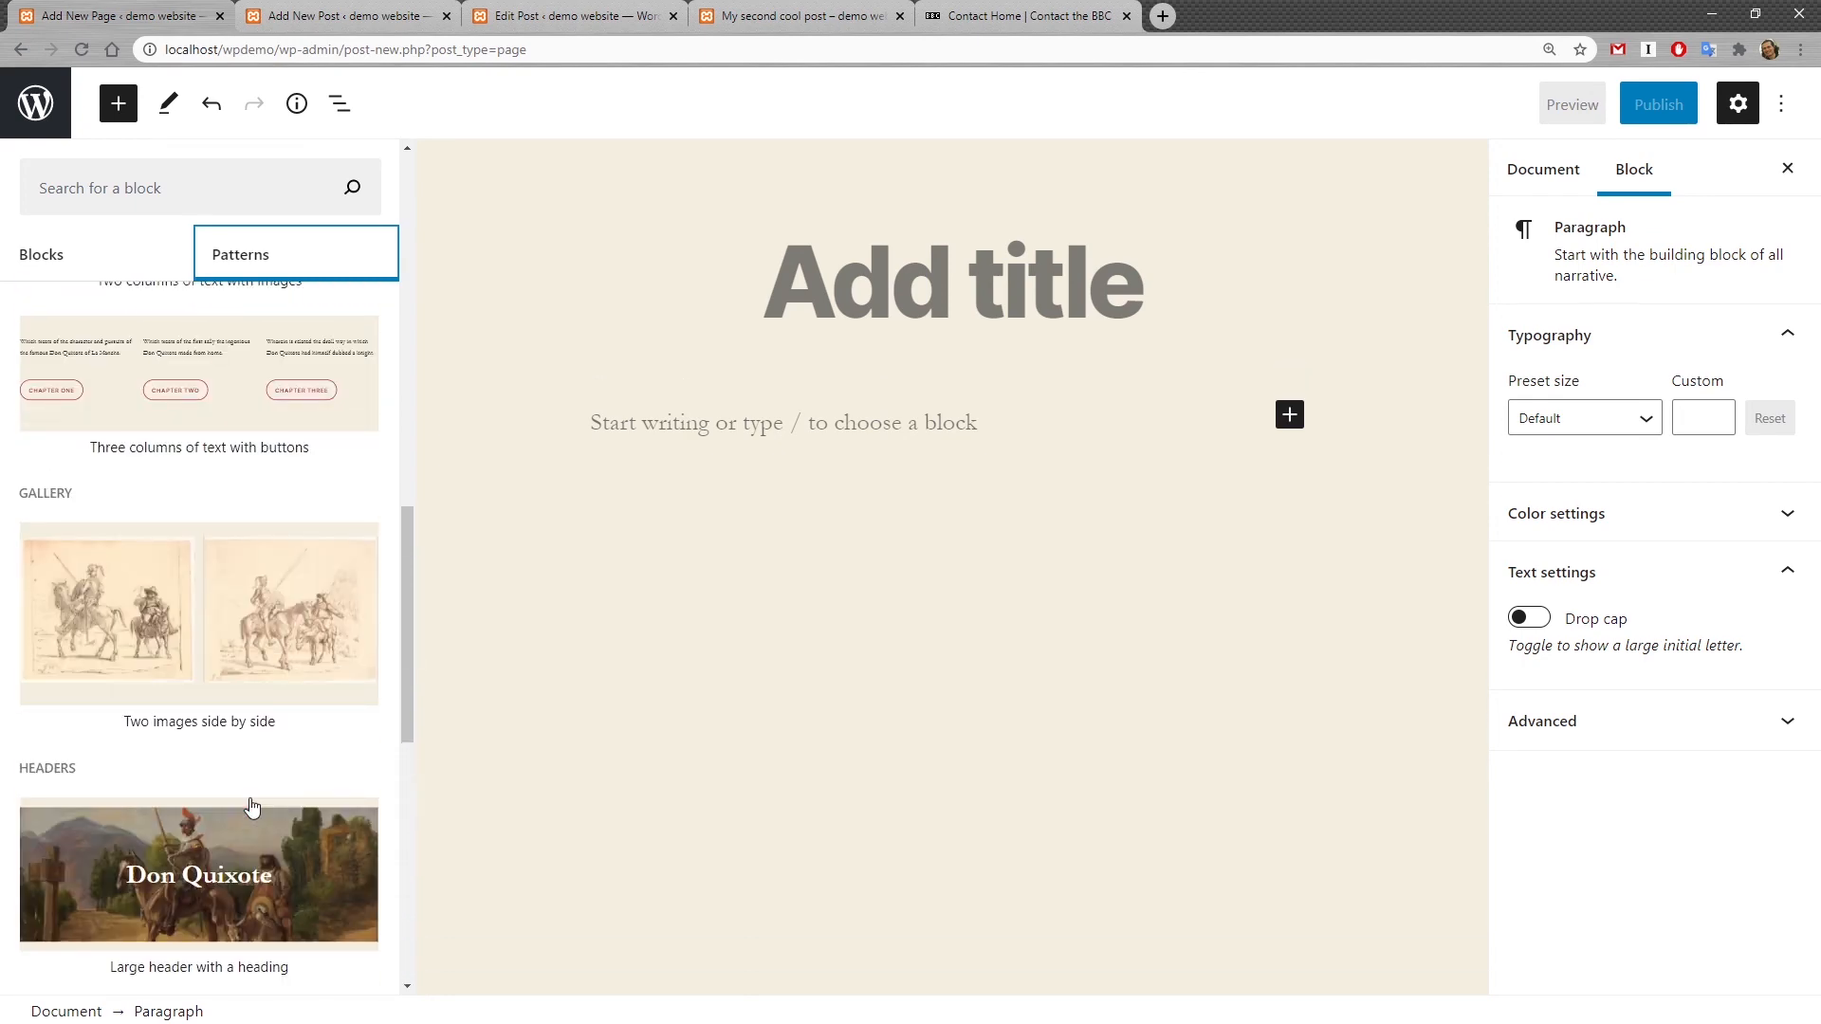
scroll(251, 807, "up", 13)
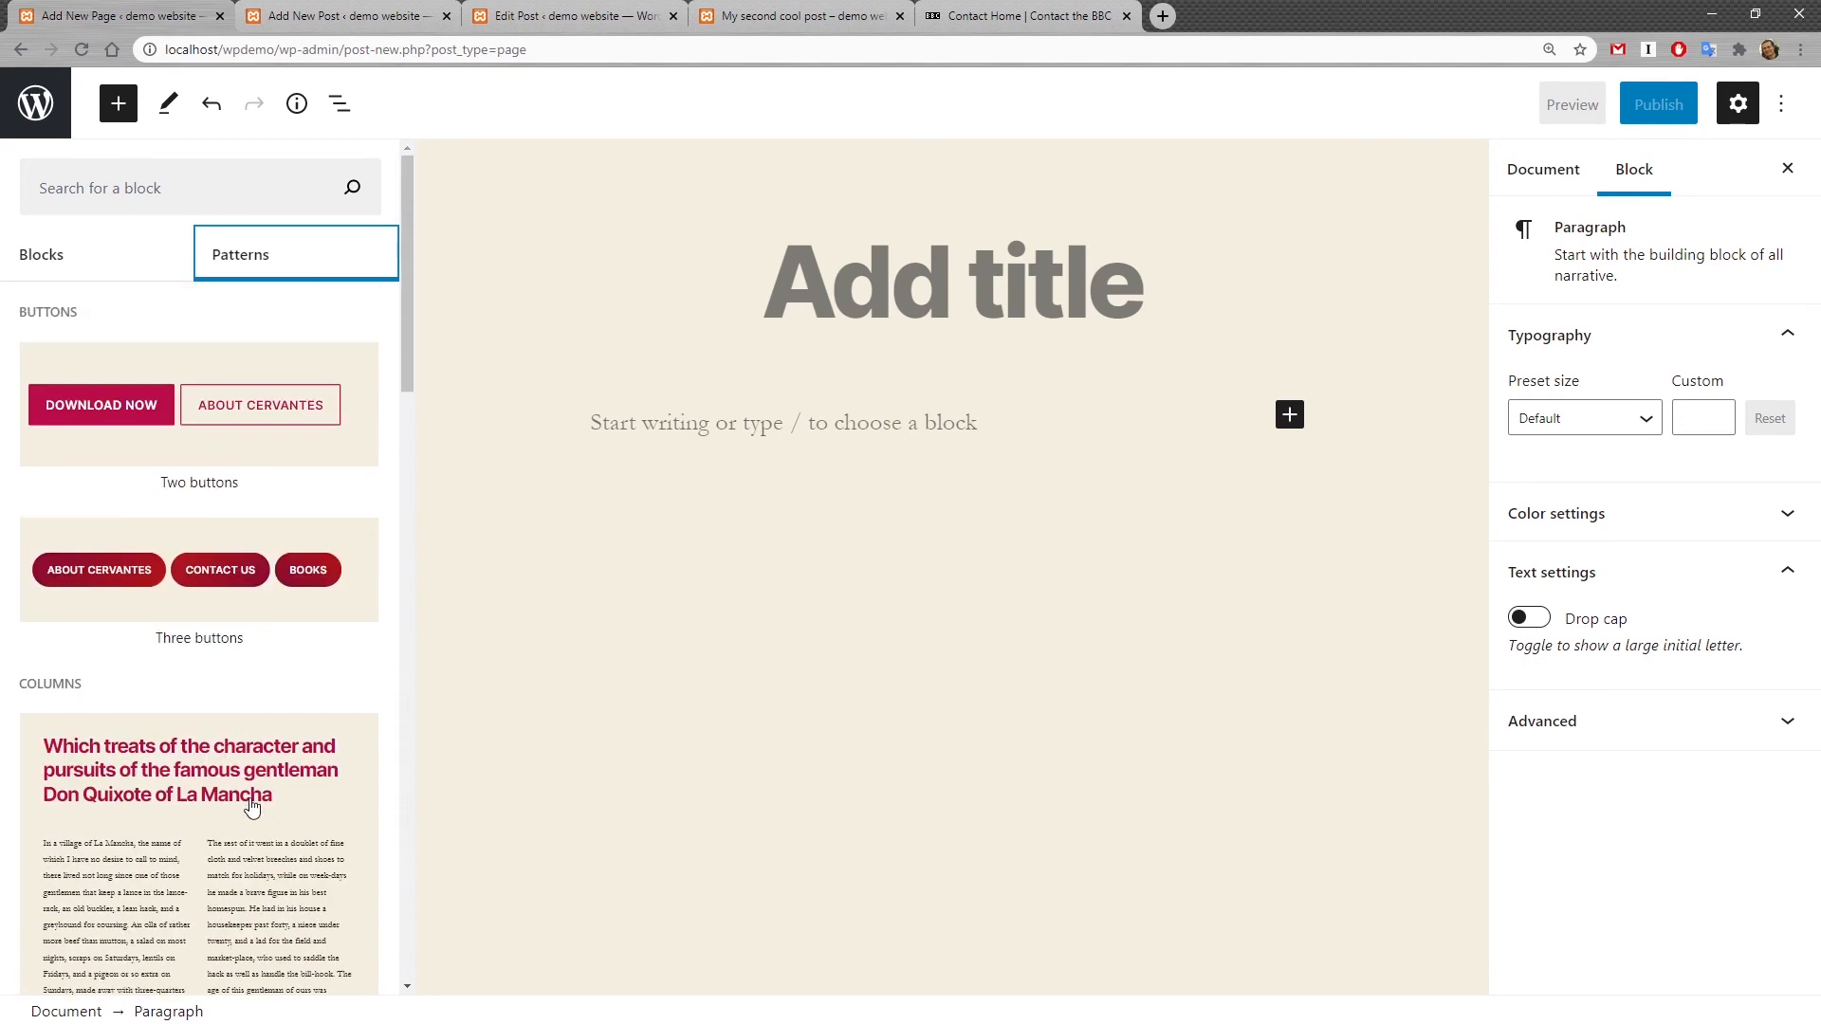
scroll(251, 808, "down", 3)
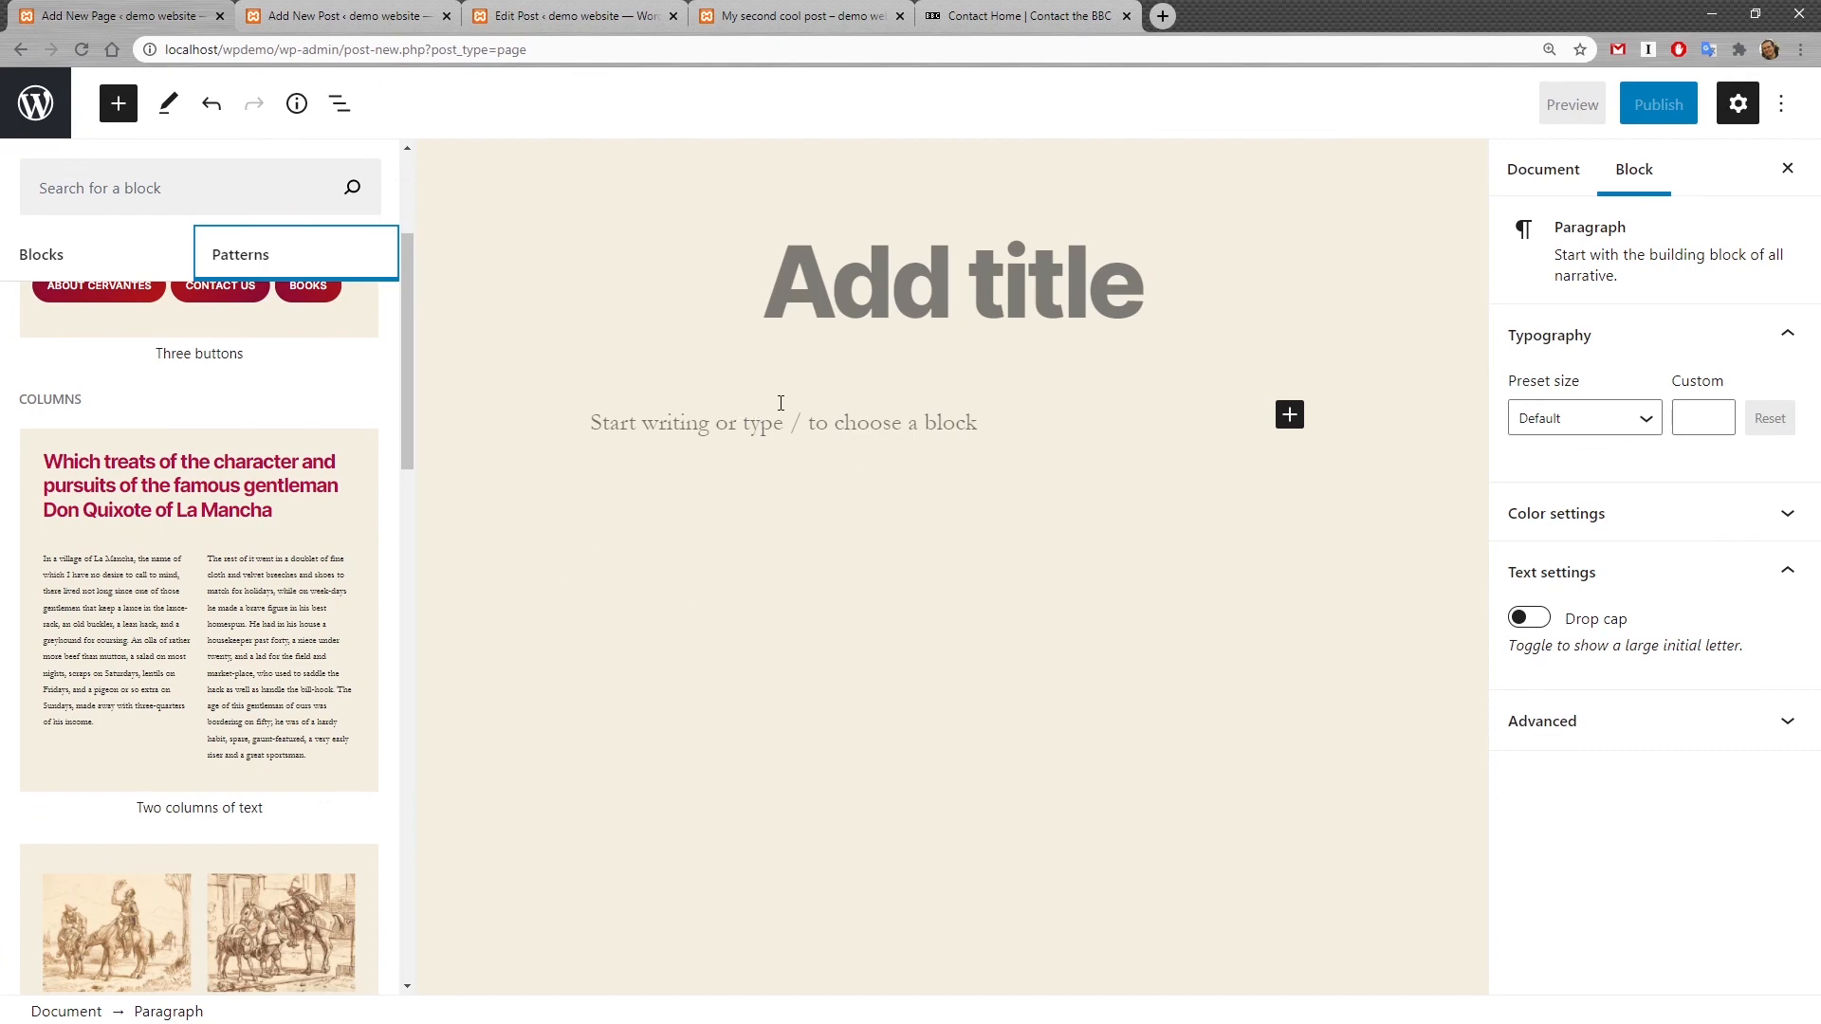
left_click(244, 583)
Step: Select the inserted pattern's heading and paragraph blocks to inspect their settings
scroll(852, 585, "up", 3)
left_click_drag(911, 550, 291, 454)
left_click(616, 495)
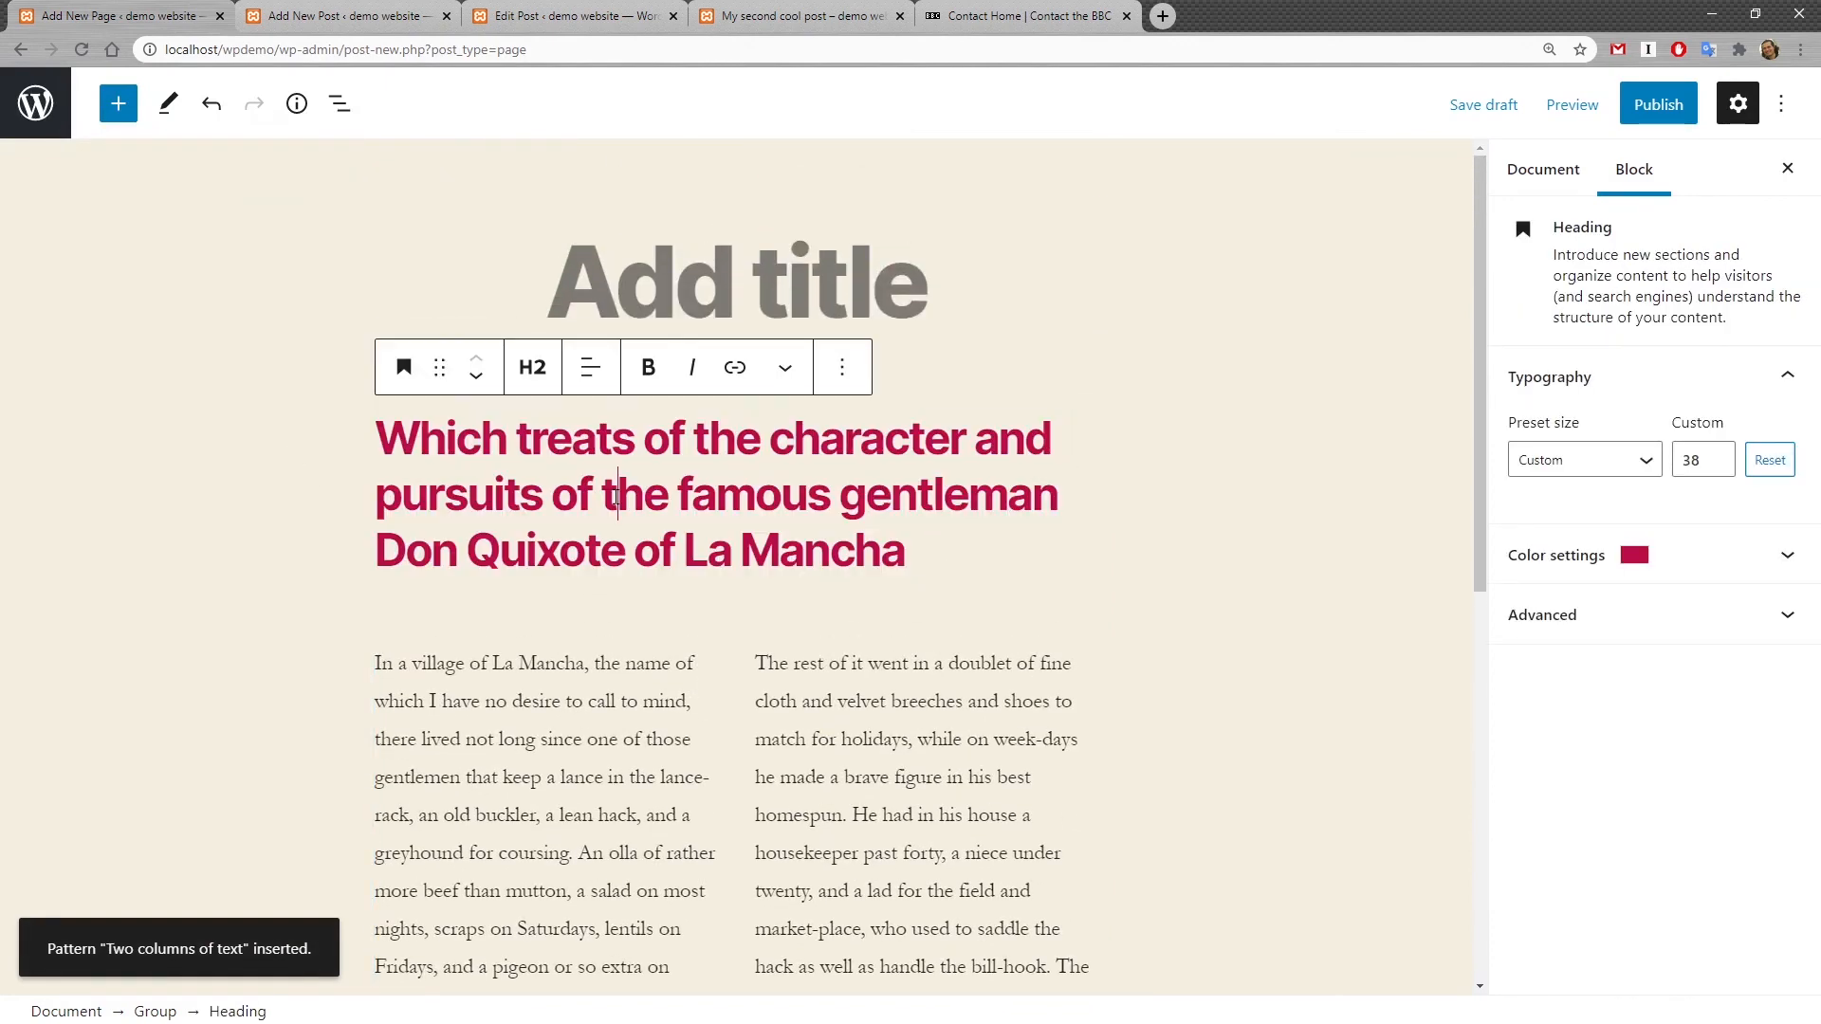
scroll(950, 569, "down", 2)
left_click(560, 592)
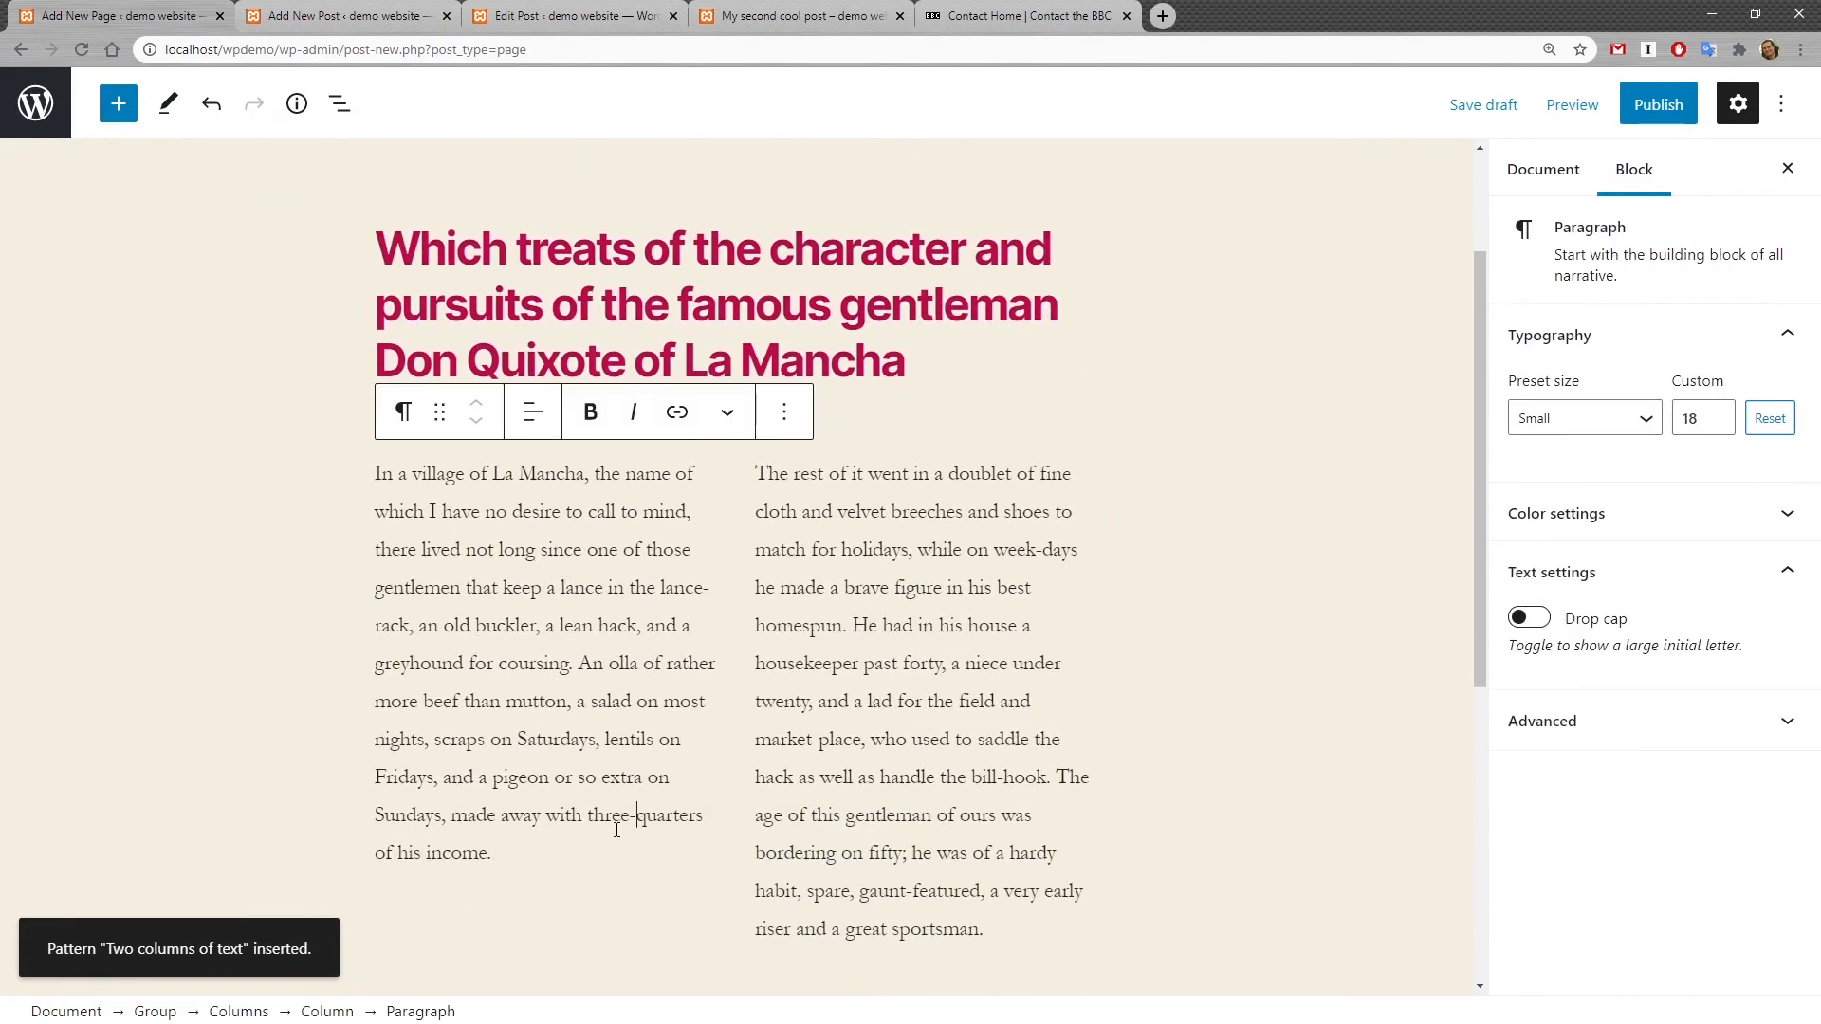
left_click_drag(617, 830, 369, 513)
left_click(583, 622)
left_click(938, 636)
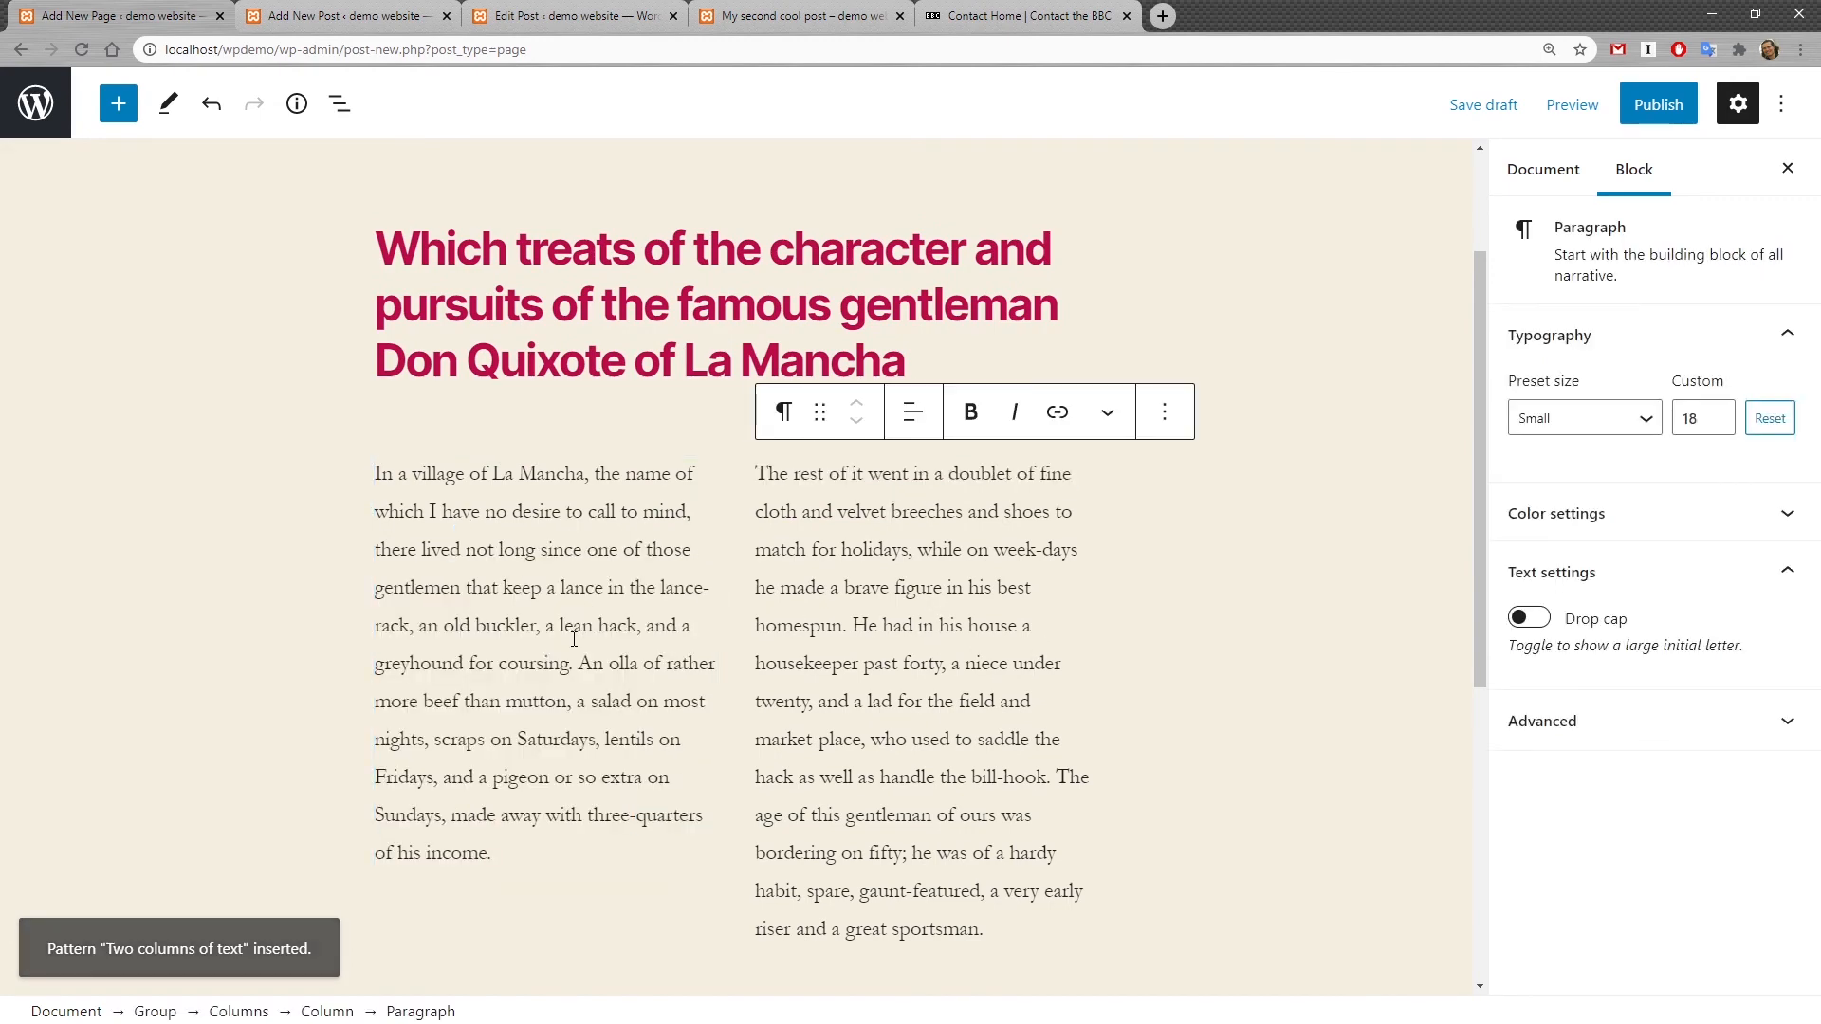
scroll(729, 277, "up", 2)
Step: Title the new page "My sample page" and publish it
left_click(728, 277)
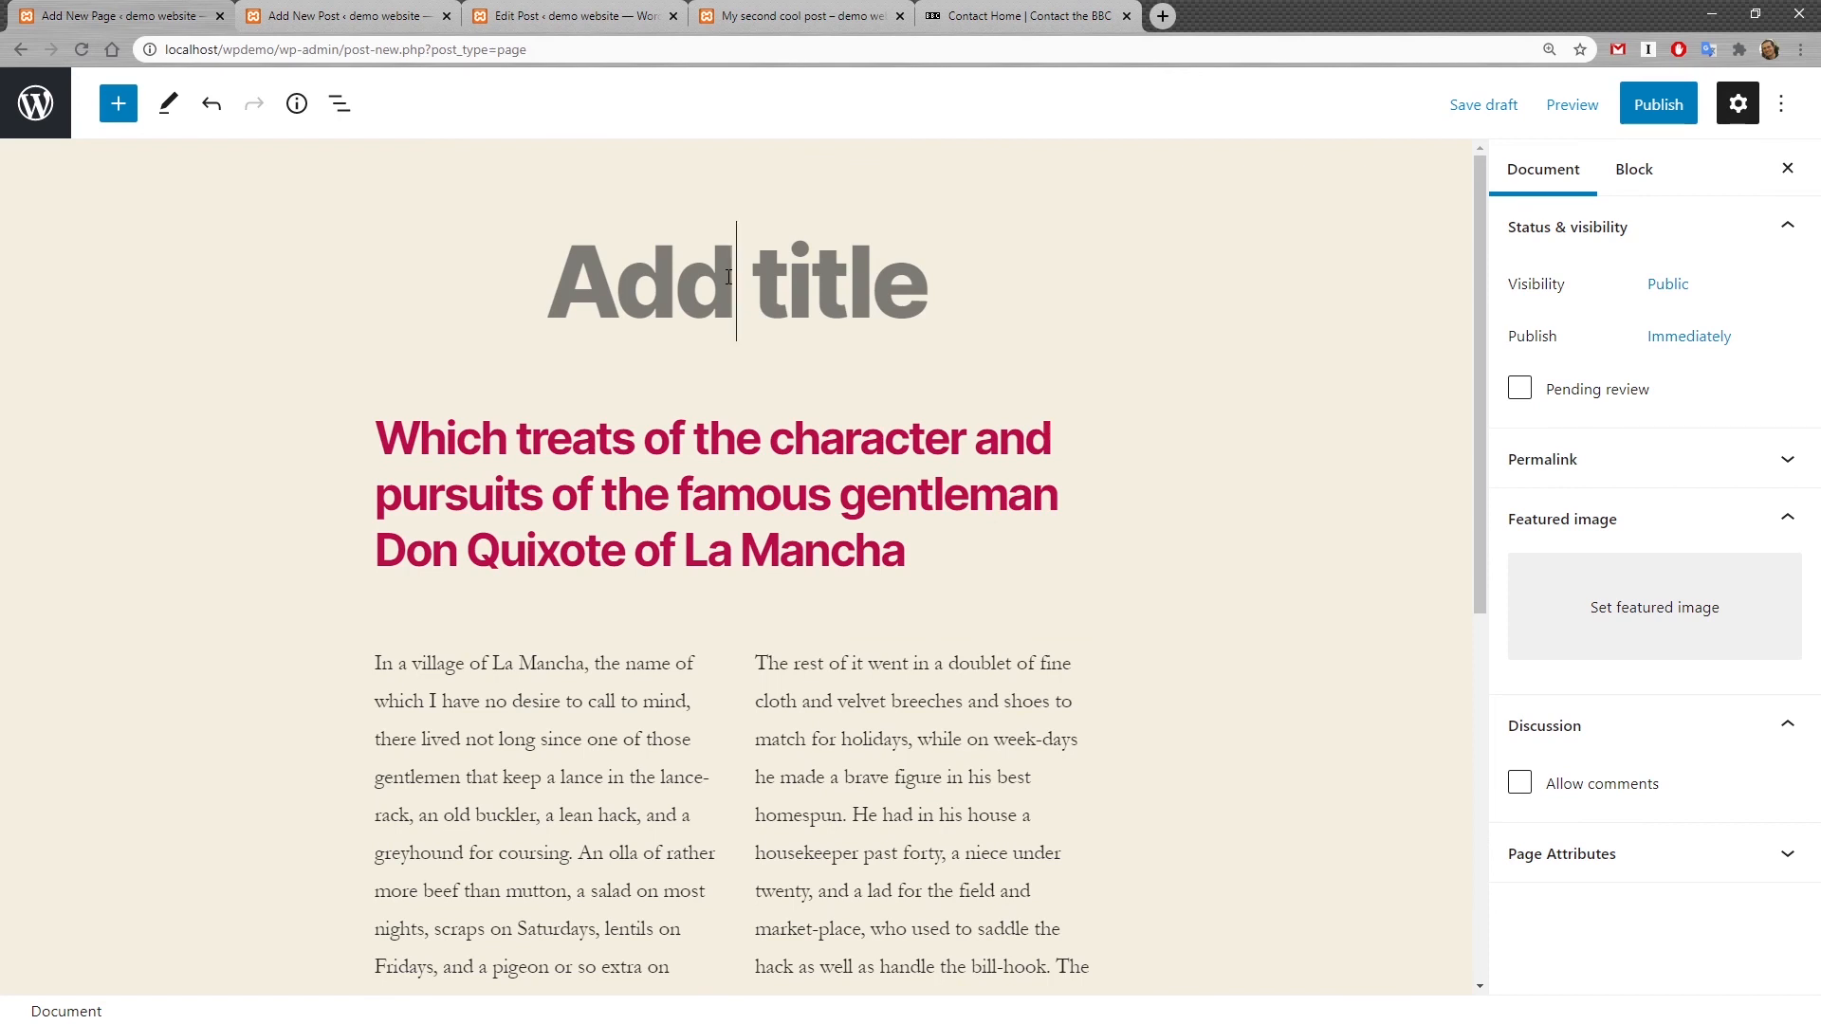
type("My s")
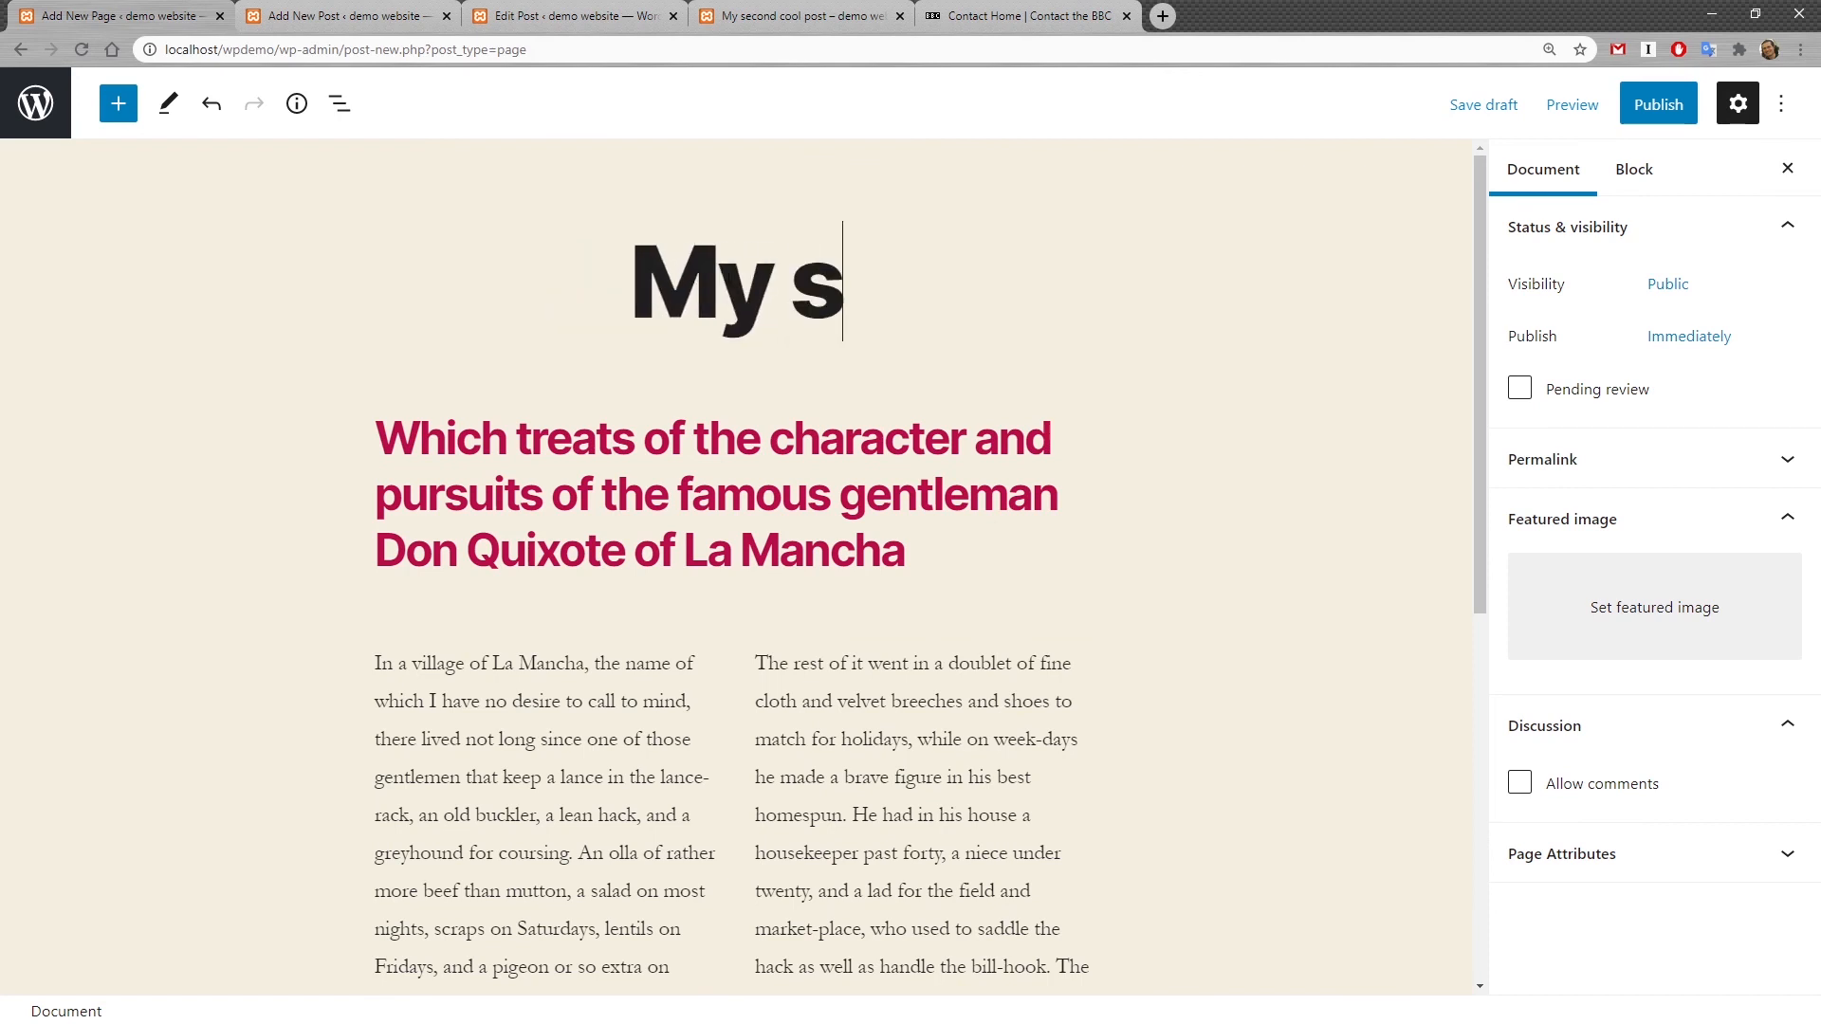
type("ample page")
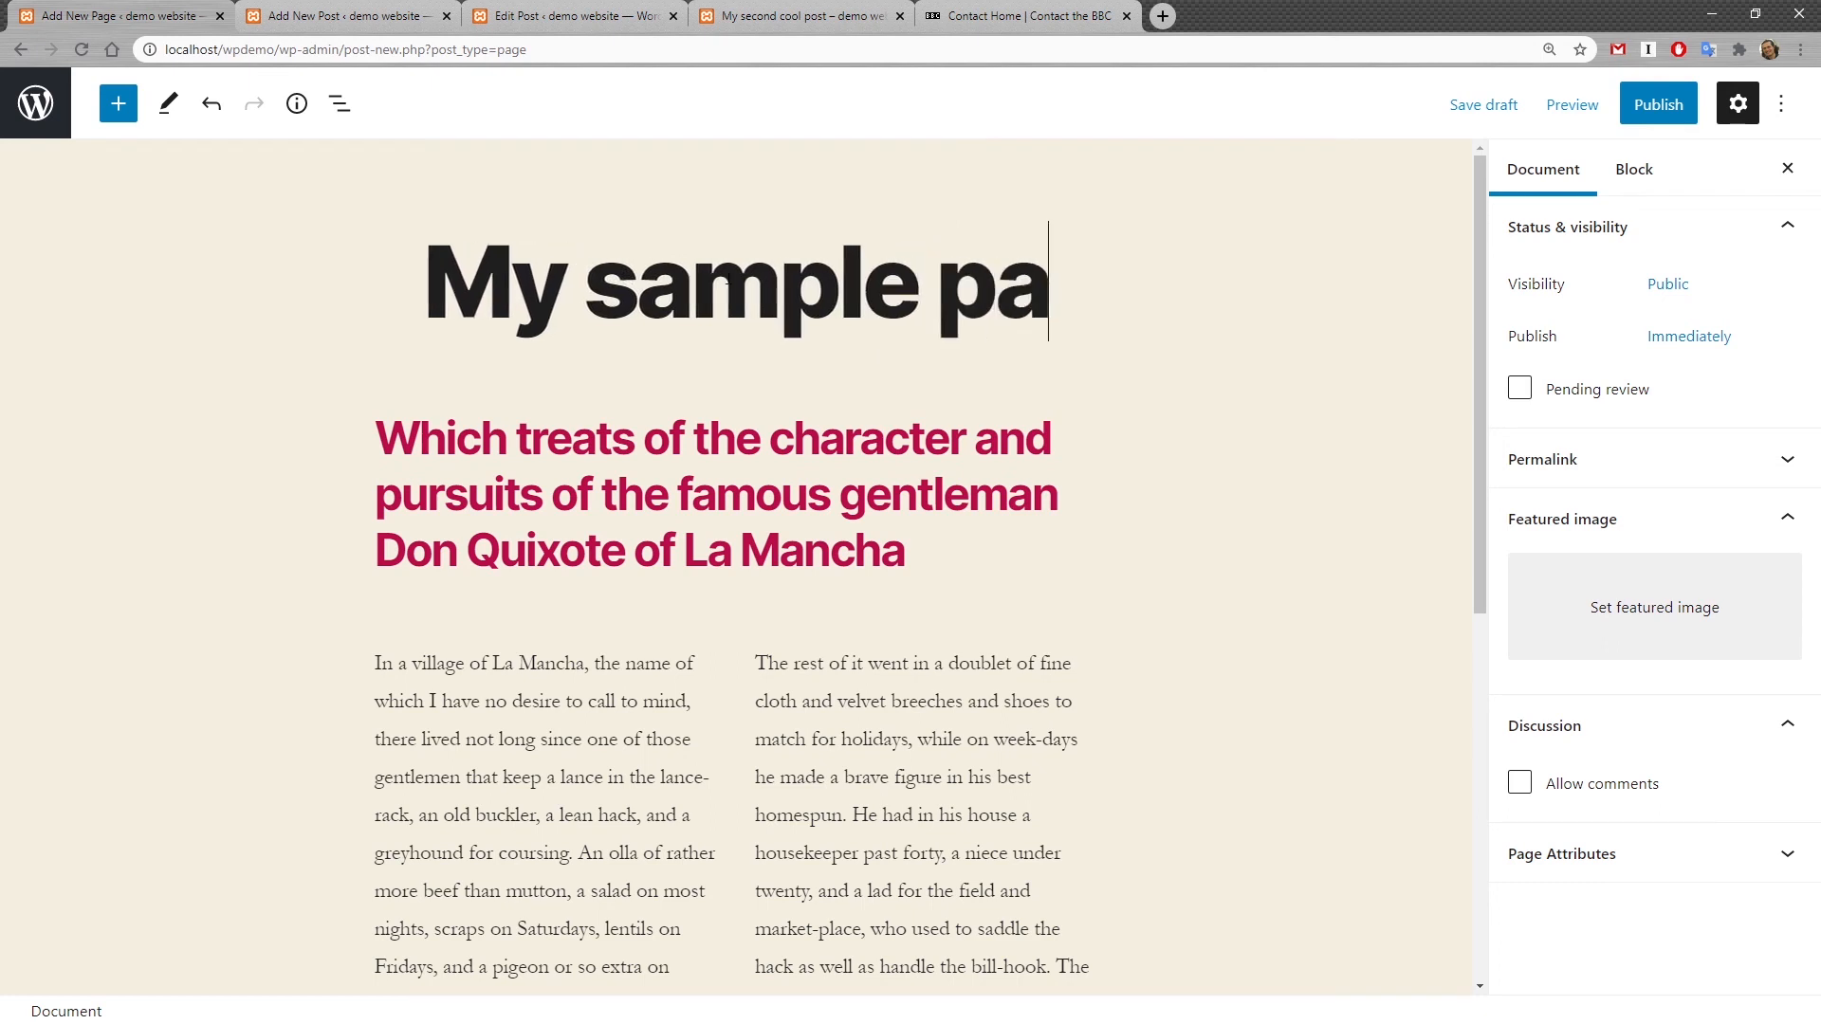
left_click(1662, 107)
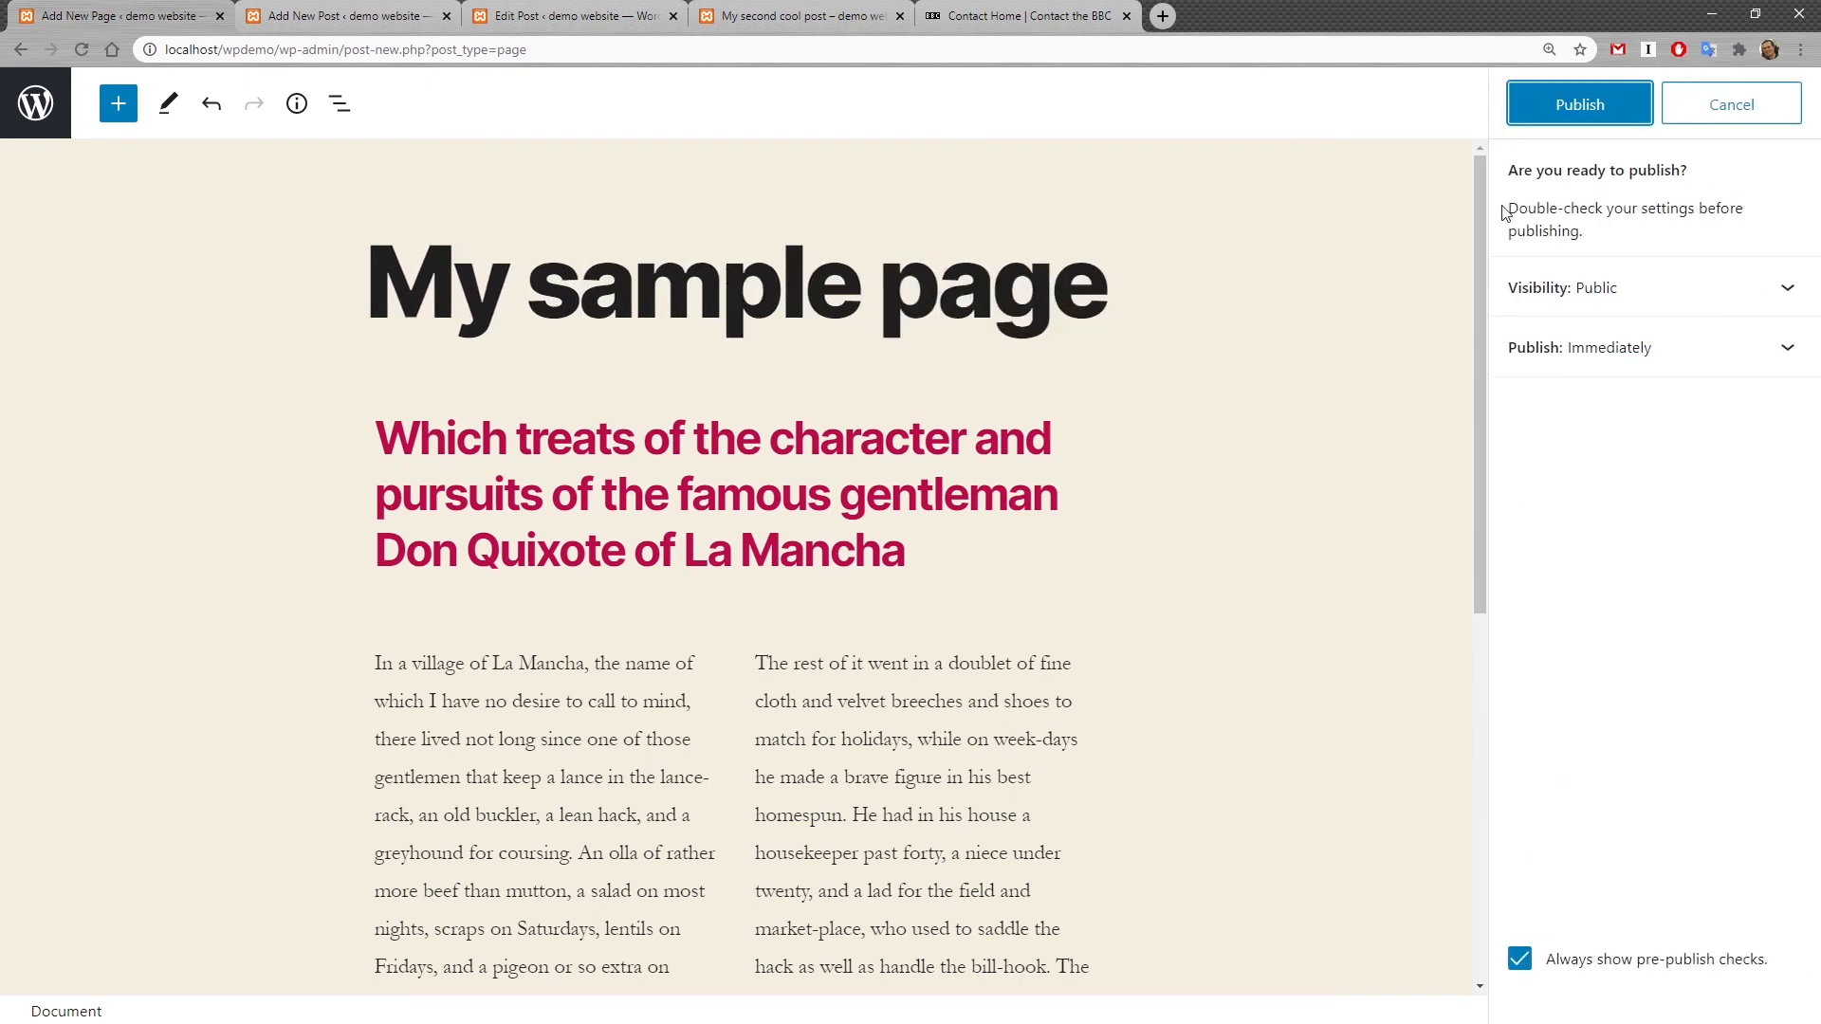
left_click(1578, 104)
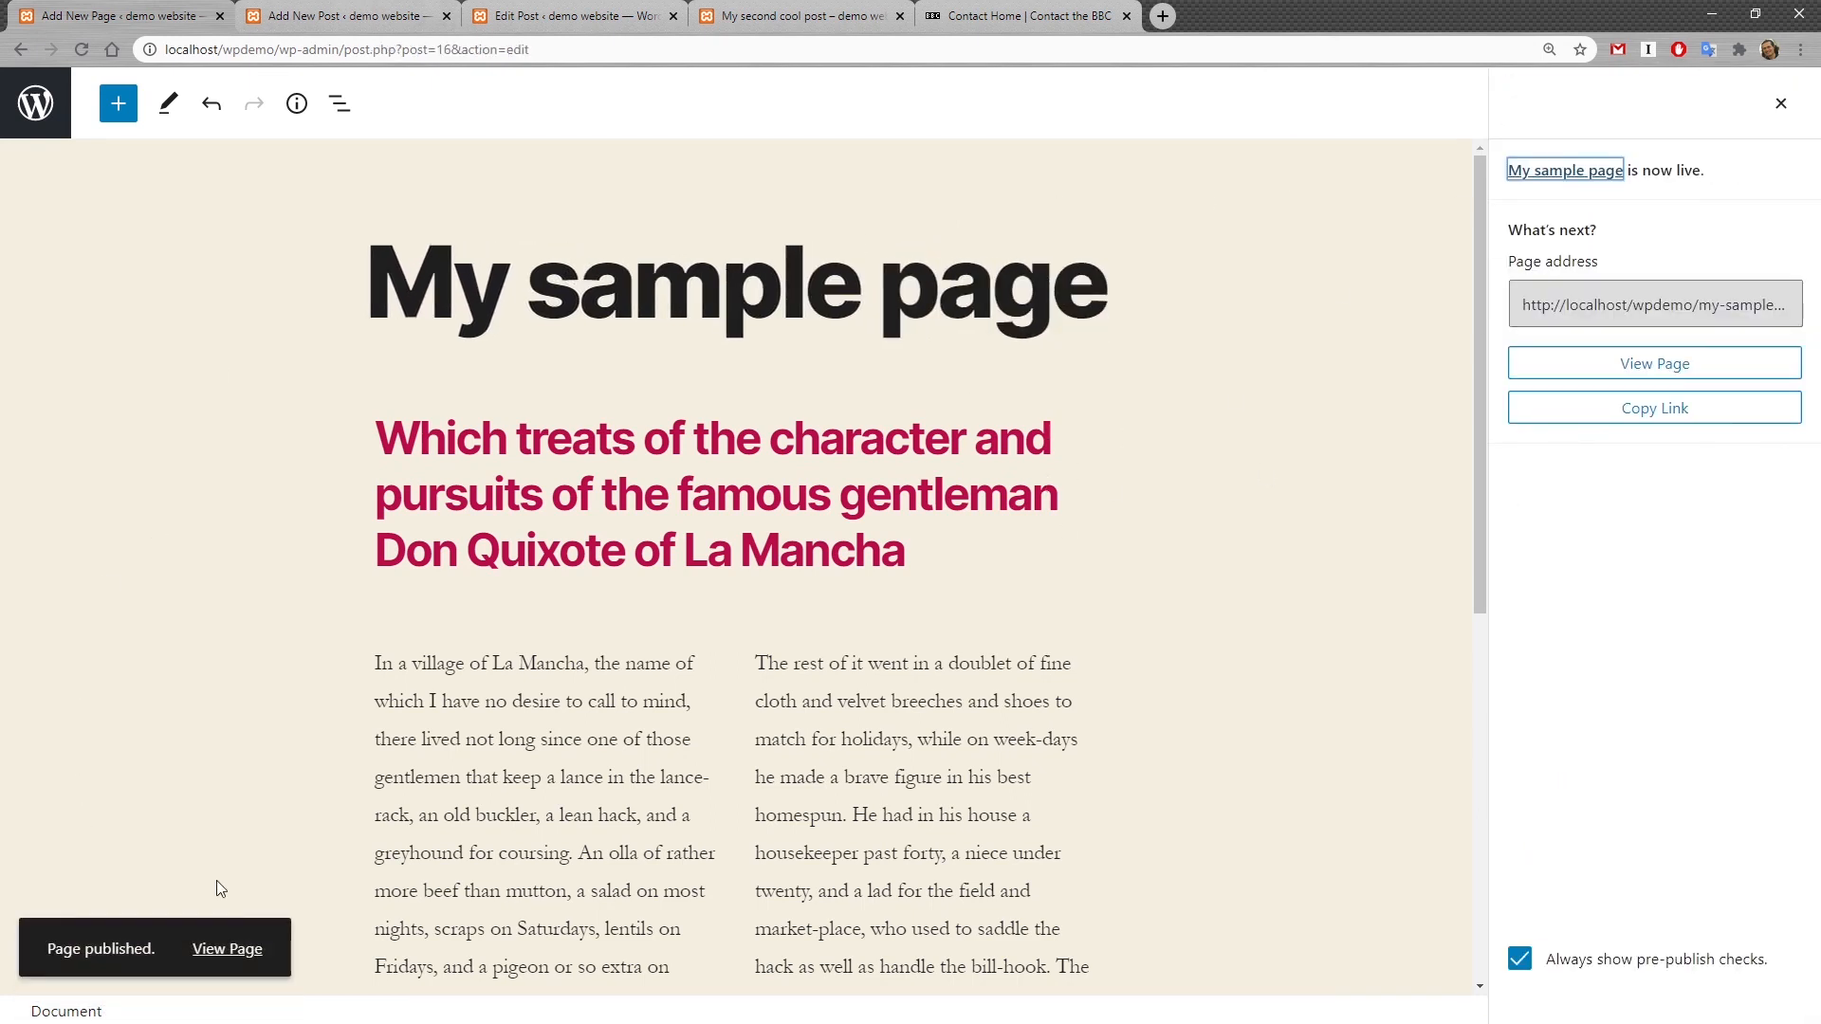
Step: Open the published page on the live site and scroll through its content
left_click(225, 960)
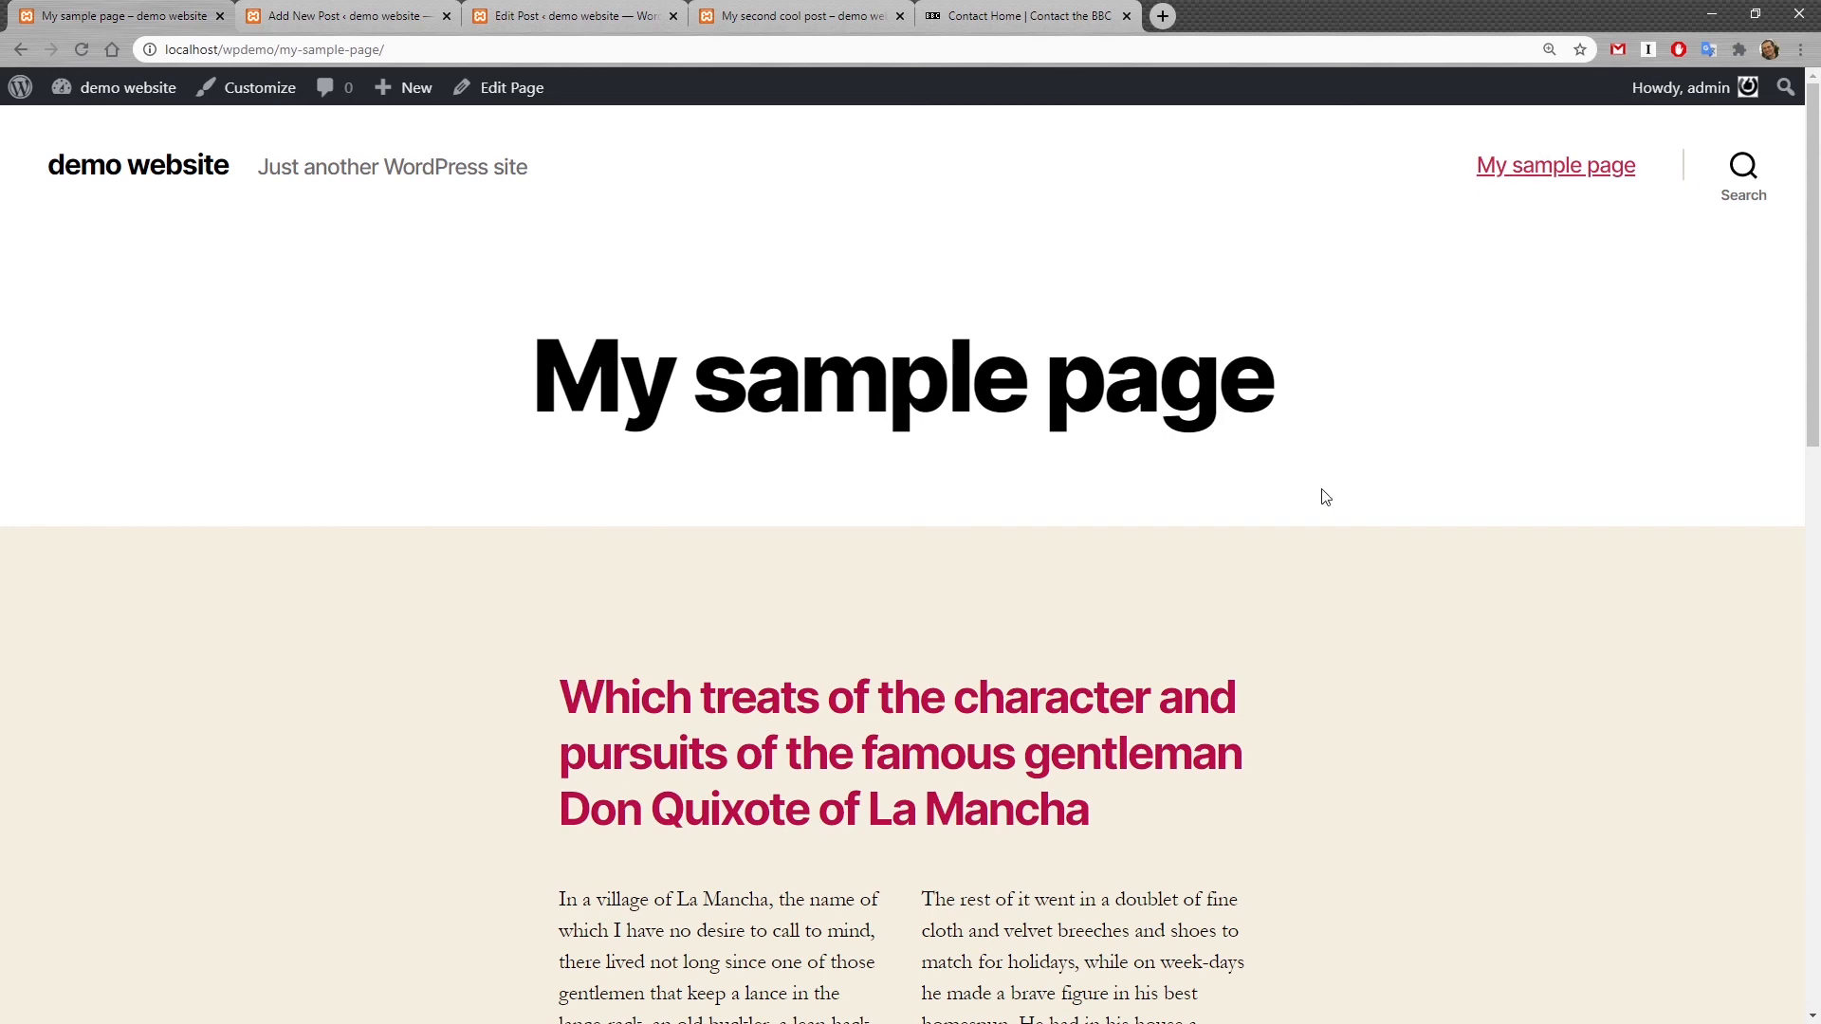
scroll(1325, 497, "down", 10)
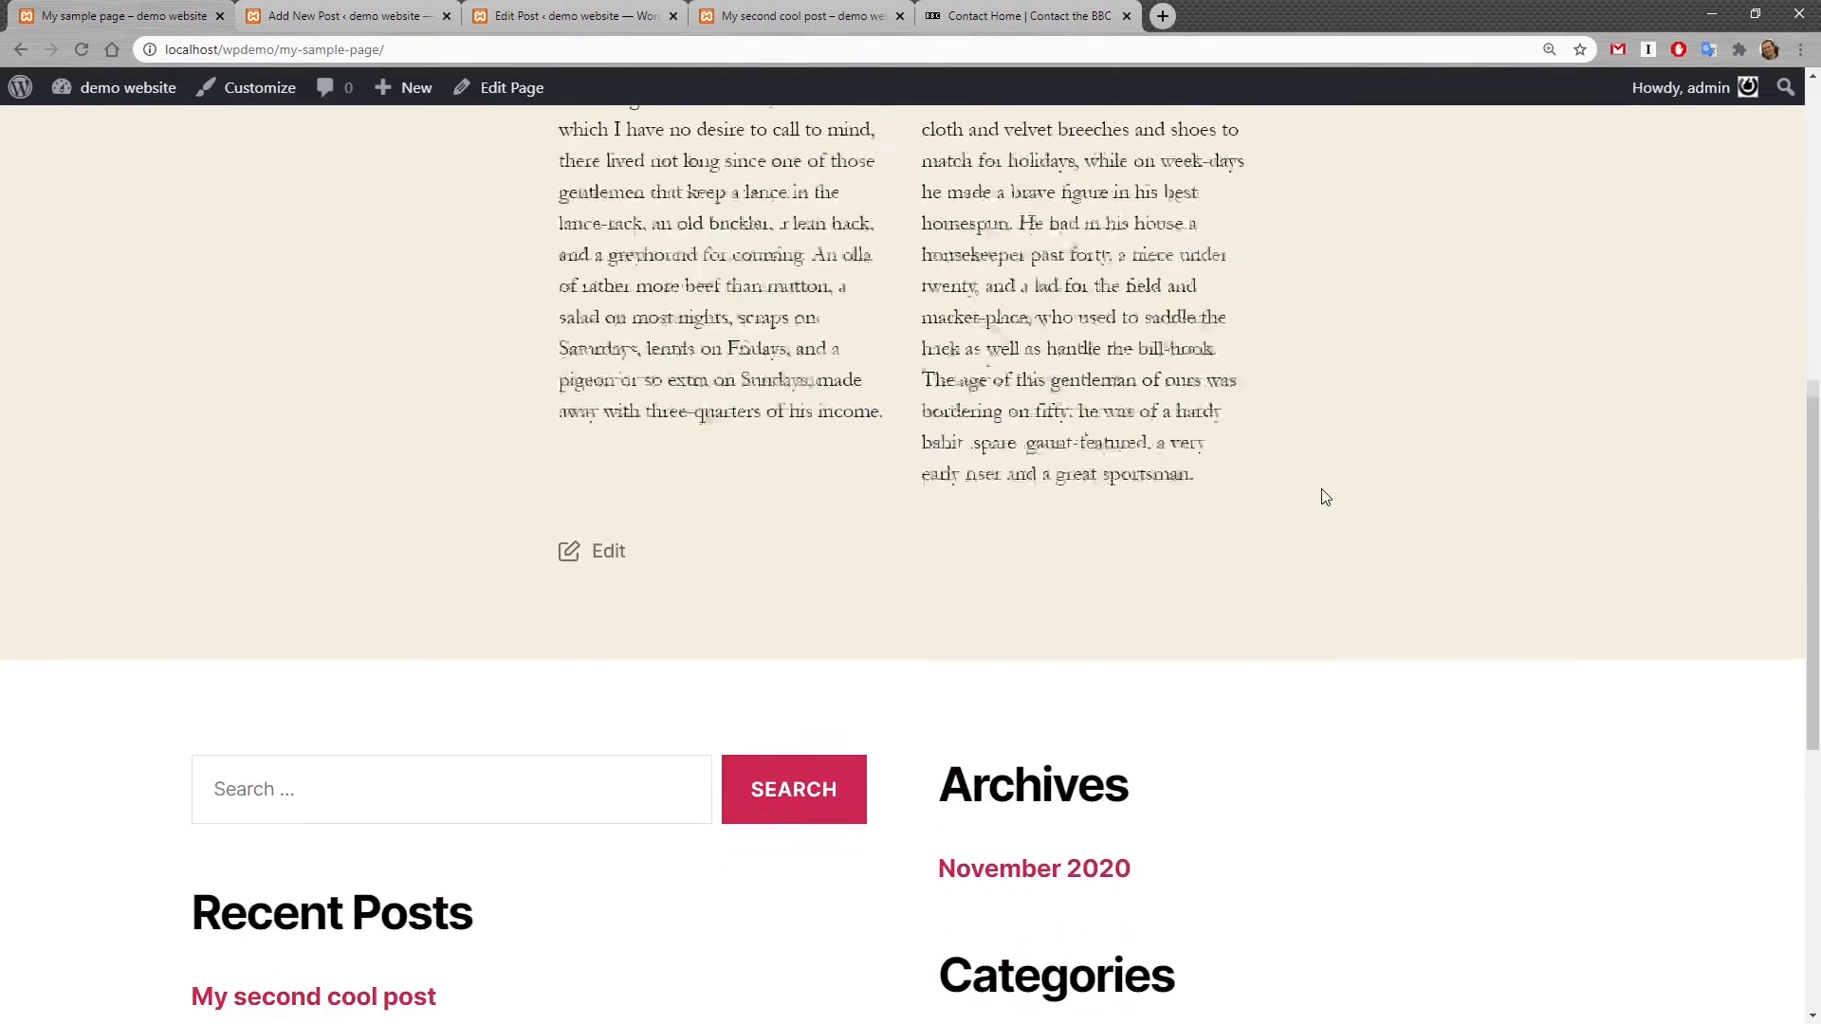
scroll(1326, 497, "up", 7)
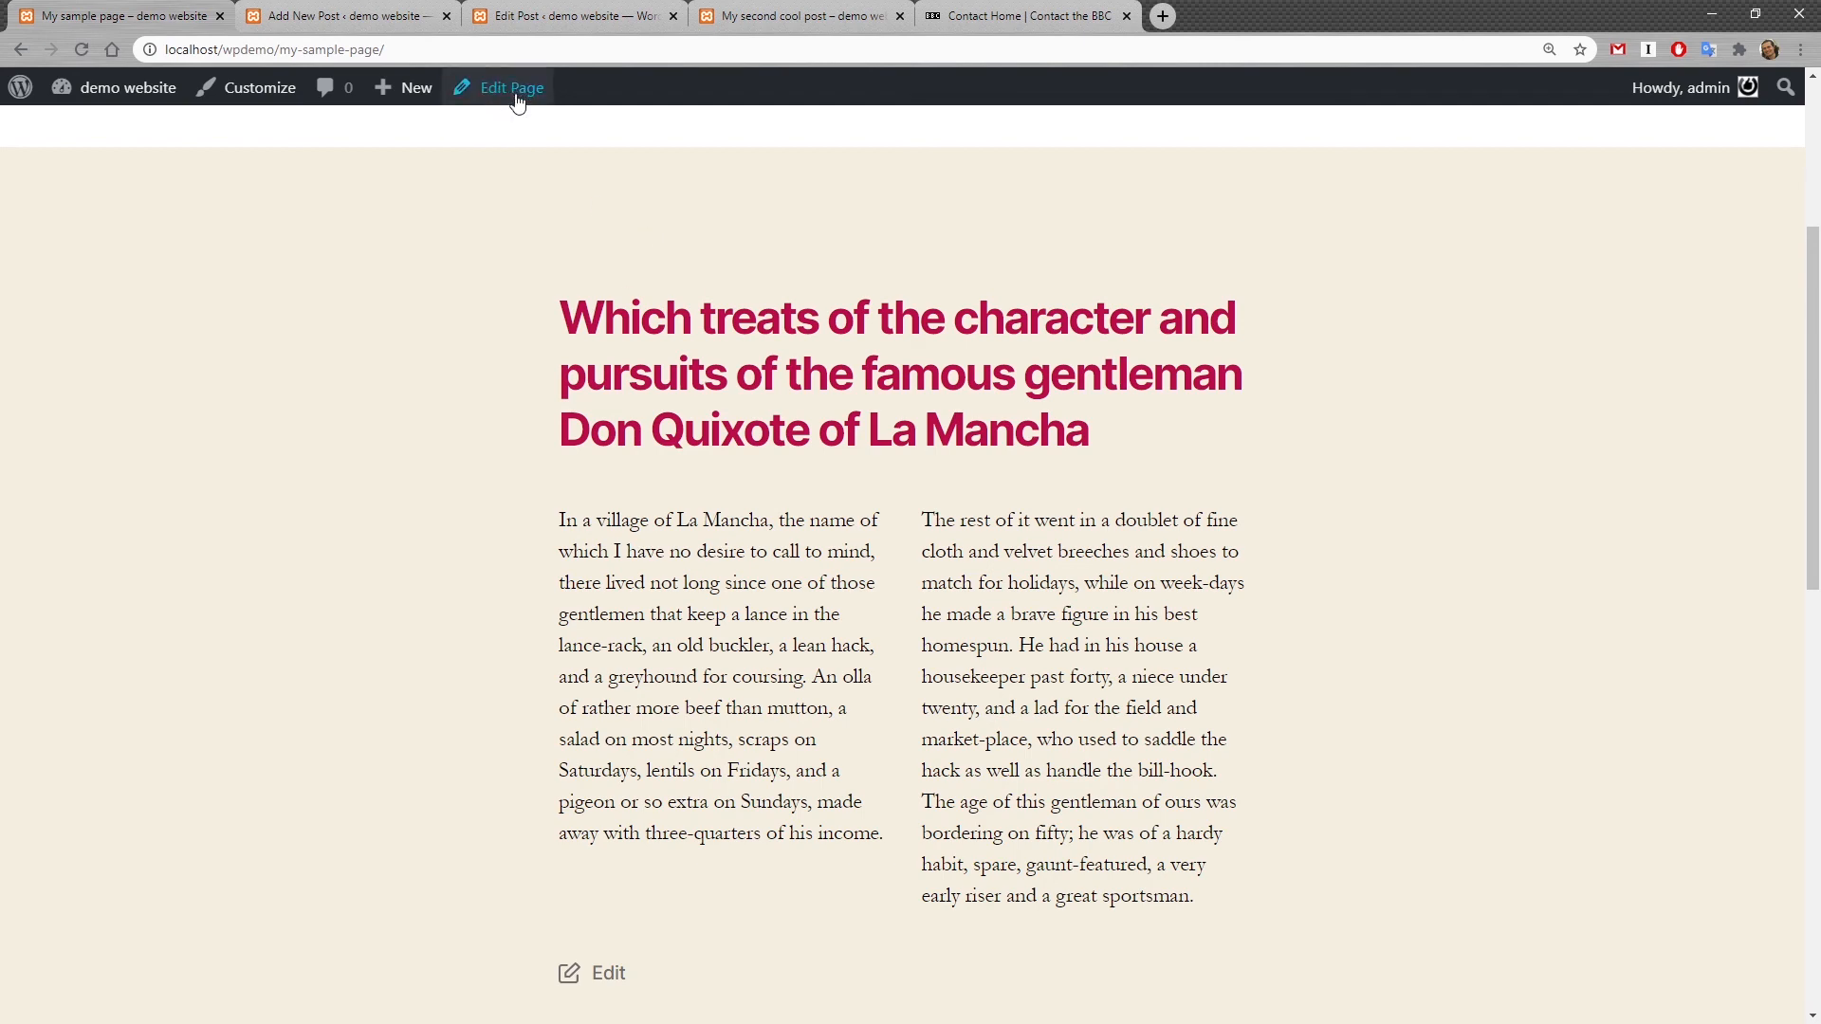
scroll(691, 149, "down", 2)
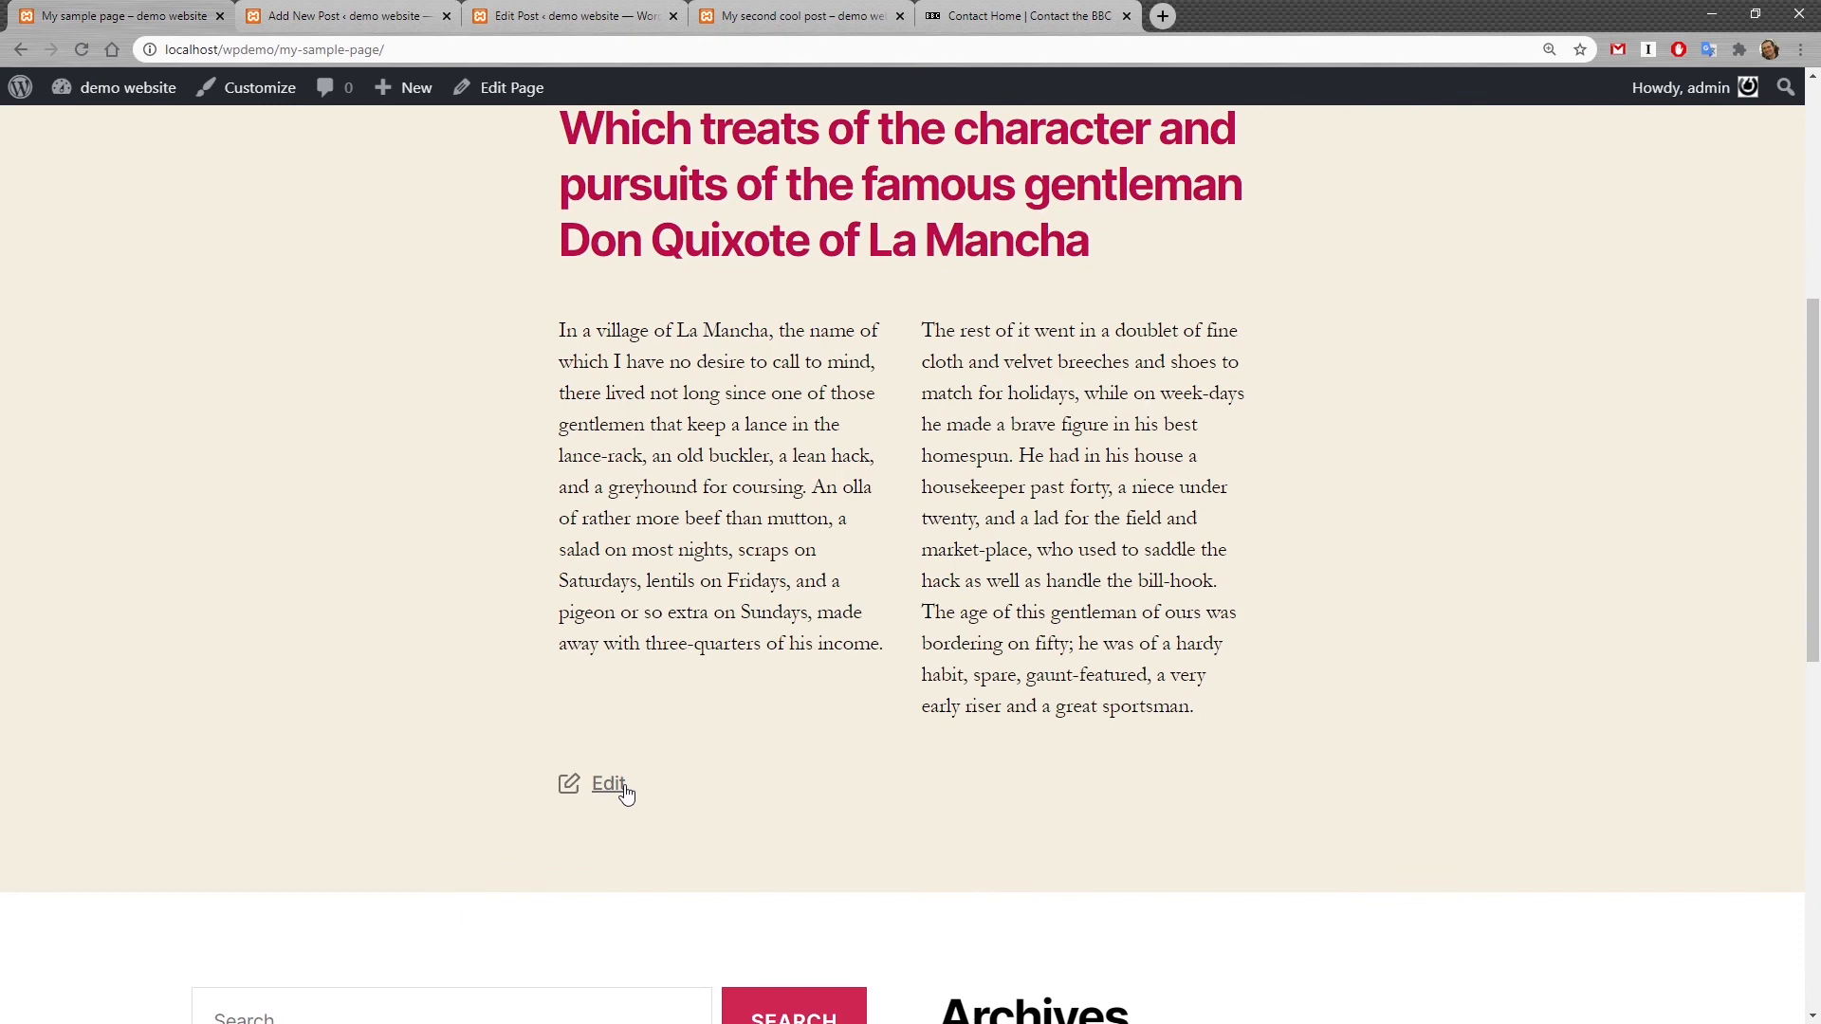
scroll(854, 826, "up", 4)
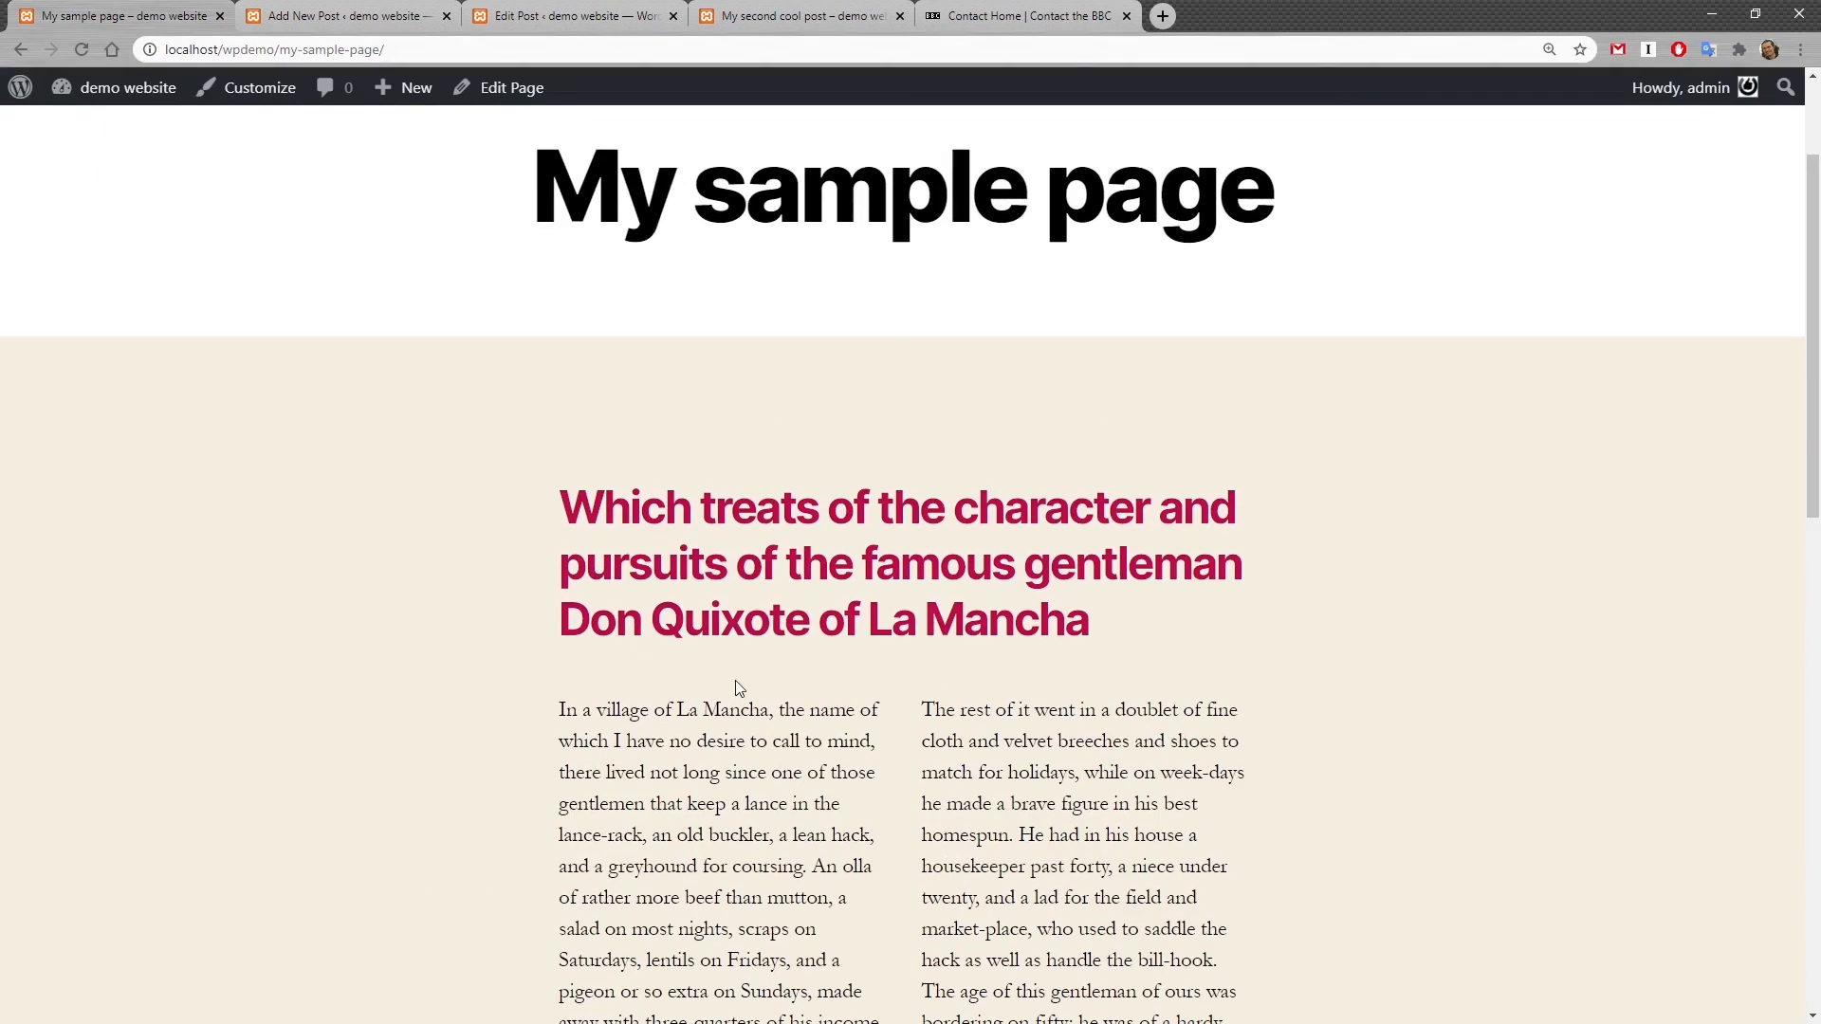
scroll(737, 685, "up", 2)
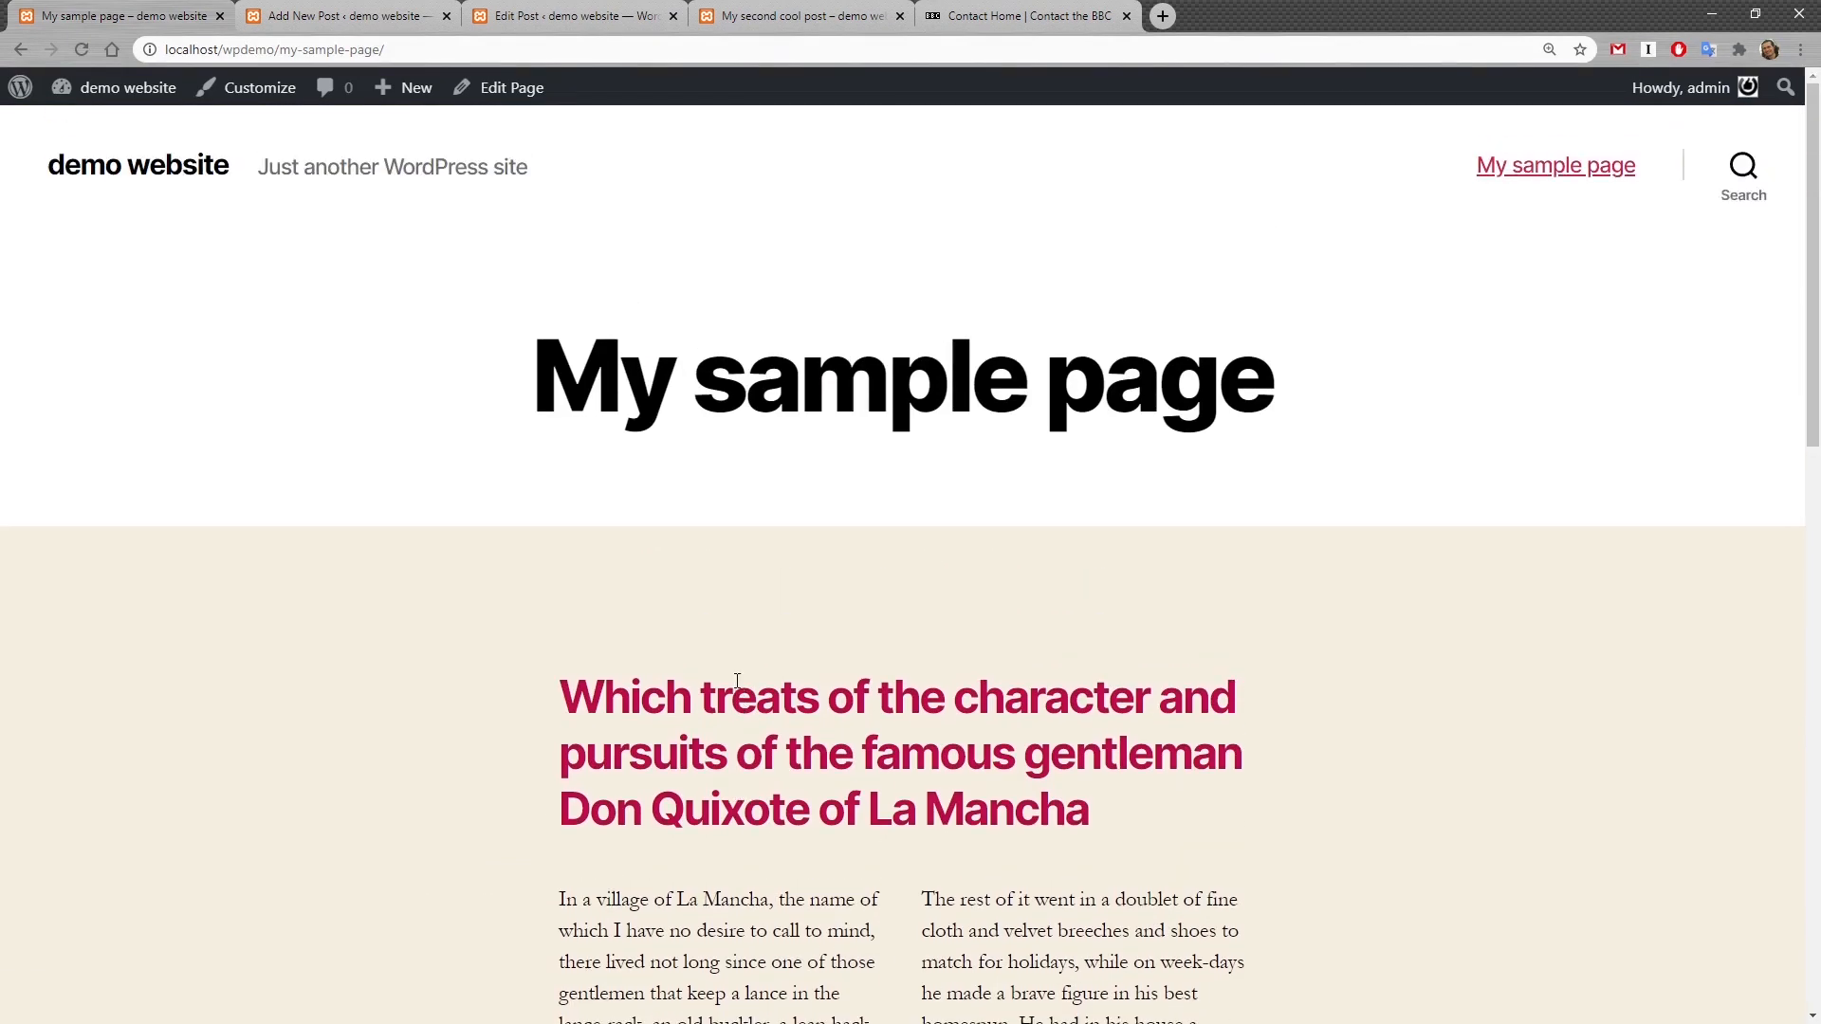